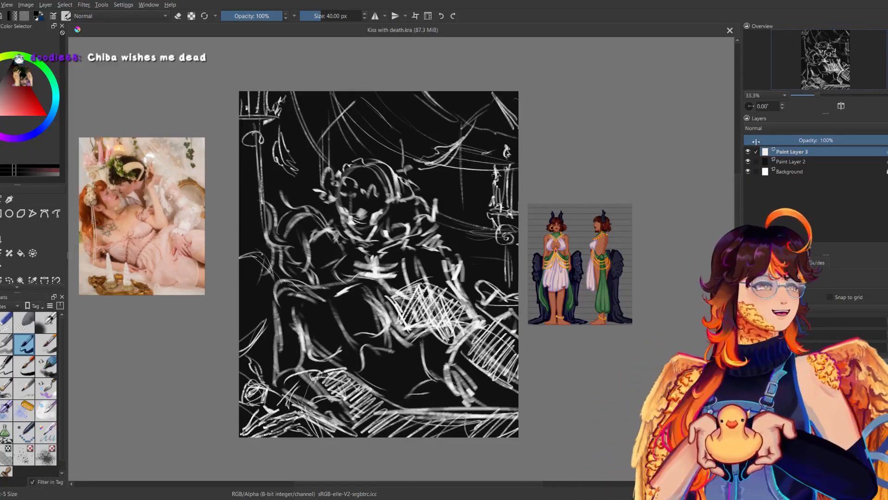
# Lower the rough sketch layer's opacity to 4% and add a new paint layer above it.
pyautogui.moveTo(767, 140); pyautogui.dragTo(749, 143)
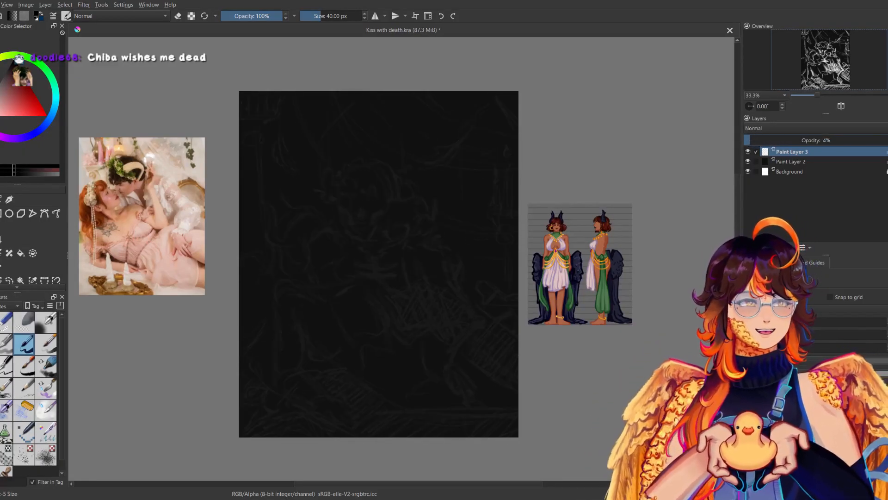
pyautogui.press('Insert')
pyautogui.moveTo(815, 94); pyautogui.dragTo(825, 87)
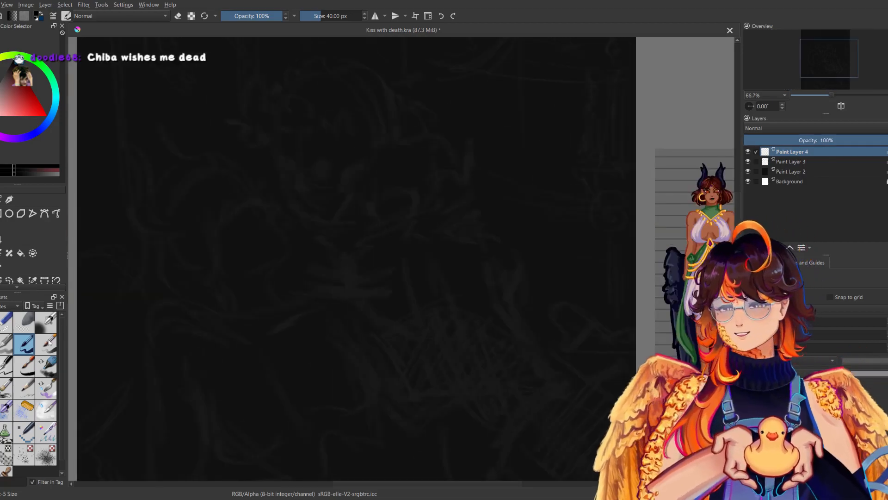
# Switch to a different ink brush with white as the foreground colour and set its size to 10.31 px.
pyautogui.moveTo(291, 199); pyautogui.dragTo(277, 324)
pyautogui.hotkey('ctrl', 'z')
pyautogui.moveTo(316, 16); pyautogui.dragTo(309, 16)
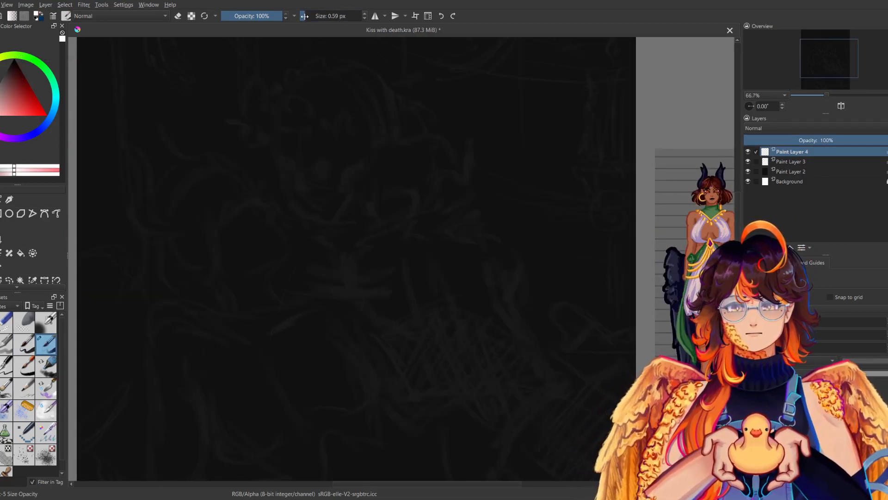
pyautogui.moveTo(276, 248); pyautogui.dragTo(283, 407)
pyautogui.hotkey('ctrl', 'z')
pyautogui.moveTo(308, 16); pyautogui.dragTo(311, 16)
pyautogui.moveTo(262, 253)
pyautogui.mouseDown()
pyautogui.moveTo(279, 330)
pyautogui.moveTo(275, 430)
pyautogui.mouseUp()
pyautogui.hotkey('ctrl', 'z')
pyautogui.moveTo(311, 16); pyautogui.dragTo(313, 16)
pyautogui.moveTo(269, 259); pyautogui.dragTo(287, 437)
pyautogui.hotkey('ctrl', 'z')
pyautogui.moveTo(242, 173); pyautogui.dragTo(258, 197)
pyautogui.hotkey('ctrl', 'z')
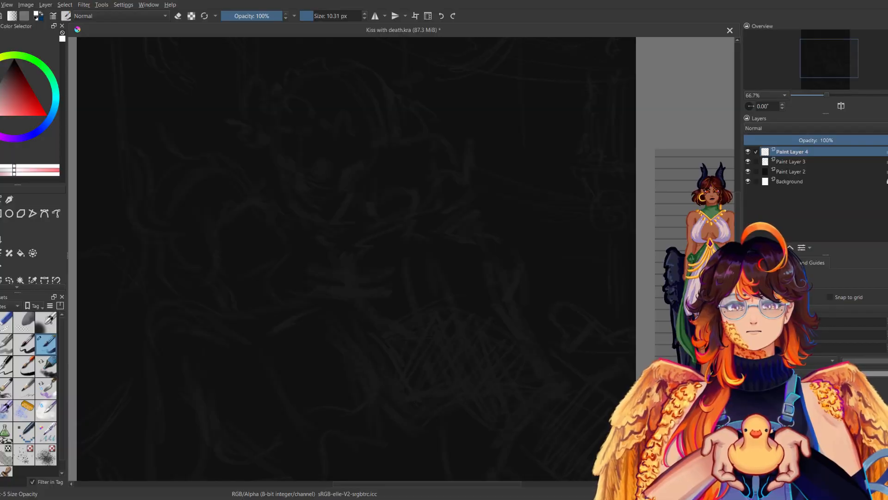
pyautogui.click(365, 14)
pyautogui.click(365, 14)
pyautogui.click(365, 14)
pyautogui.moveTo(321, 167)
pyautogui.mouseDown()
pyautogui.moveTo(341, 239)
pyautogui.moveTo(337, 409)
pyautogui.mouseUp()
pyautogui.hotkey('ctrl', 'z')
pyautogui.moveTo(224, 215)
pyautogui.mouseDown()
pyautogui.moveTo(232, 205)
pyautogui.moveTo(311, 336)
pyautogui.moveTo(308, 420)
pyautogui.mouseUp()
pyautogui.hotkey('ctrl', 'z')
pyautogui.hotkey('ctrl', 'z')
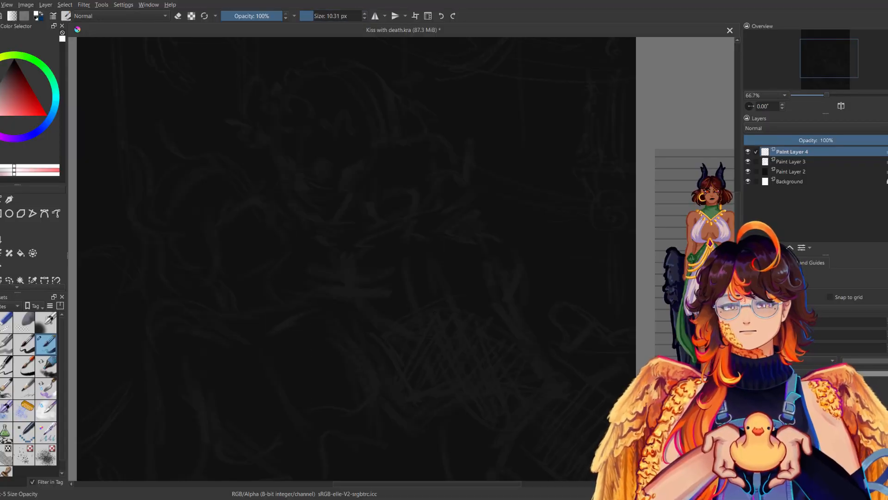
# Save the drawing.
pyautogui.moveTo(314, 259); pyautogui.dragTo(383, 245)
pyautogui.moveTo(506, 291); pyautogui.dragTo(546, 340)
pyautogui.hotkey('ctrl', 's')
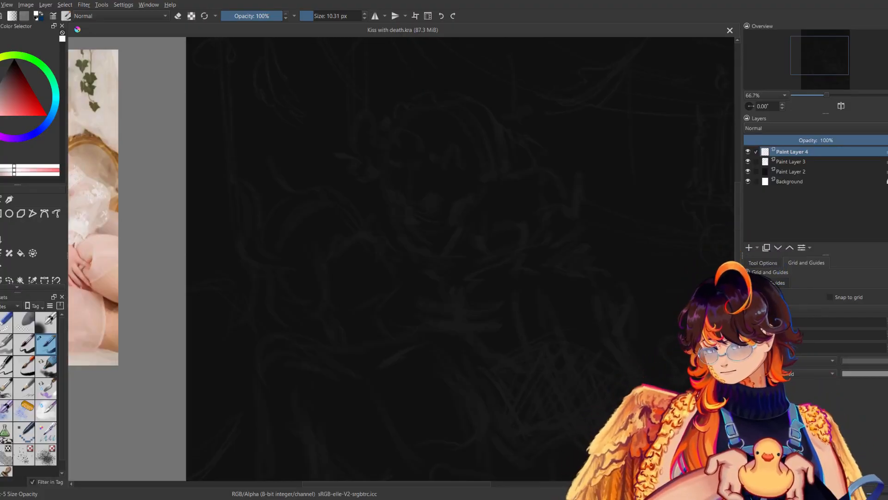
pyautogui.moveTo(447, 364); pyautogui.dragTo(386, 358)
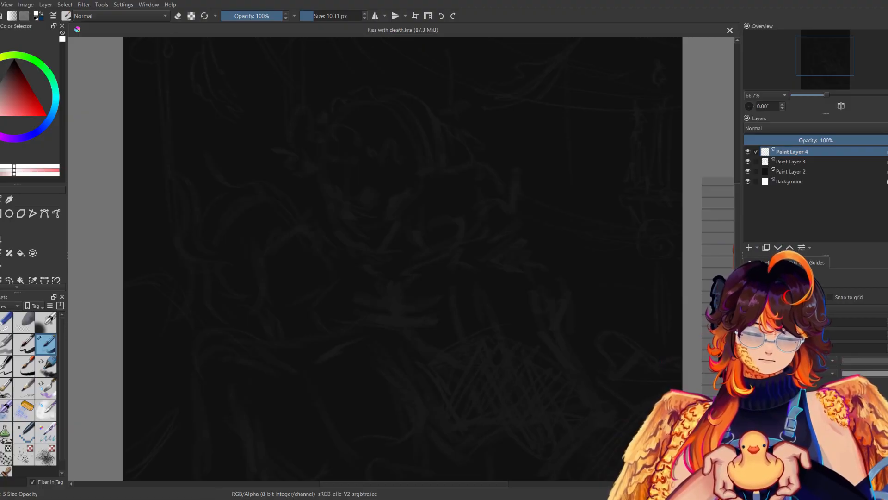
pyautogui.moveTo(477, 313); pyautogui.dragTo(555, 345)
pyautogui.moveTo(354, 234); pyautogui.dragTo(375, 250)
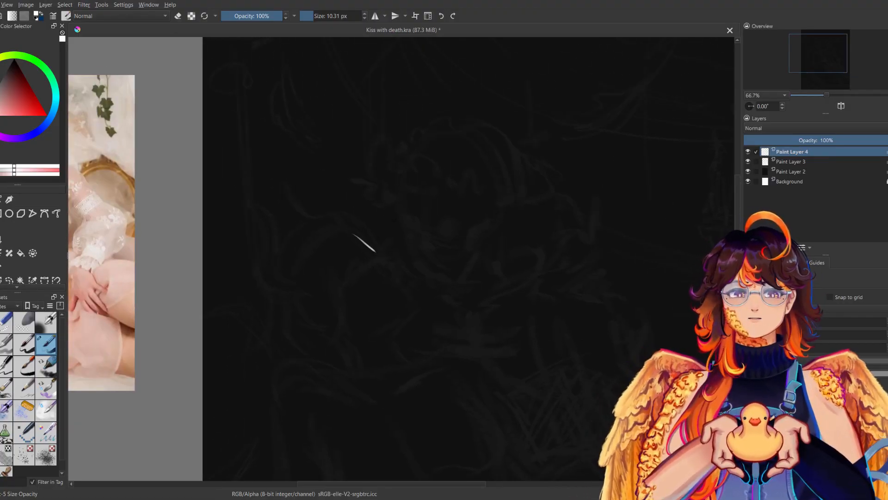
pyautogui.click(838, 94)
pyautogui.hotkey('ctrl', 'z')
pyautogui.moveTo(319, 214)
pyautogui.mouseDown()
pyautogui.moveTo(342, 232)
pyautogui.moveTo(323, 286)
pyautogui.mouseUp()
pyautogui.hotkey('ctrl', 'z')
# Draw the upper part of the reclining figure's face profile in white, from the forehead down to the nose.
pyautogui.hotkey('ctrl', 'z')
pyautogui.moveTo(351, 247)
pyautogui.mouseDown()
pyautogui.moveTo(357, 263)
pyautogui.moveTo(386, 268)
pyautogui.mouseUp()
pyautogui.press('m')
pyautogui.hotkey('ctrl', 'z')
pyautogui.moveTo(443, 262)
pyautogui.mouseDown()
pyautogui.moveTo(411, 270)
pyautogui.moveTo(414, 283)
pyautogui.moveTo(380, 287)
pyautogui.moveTo(423, 287)
pyautogui.mouseUp()
pyautogui.press('m')
pyautogui.press('m')
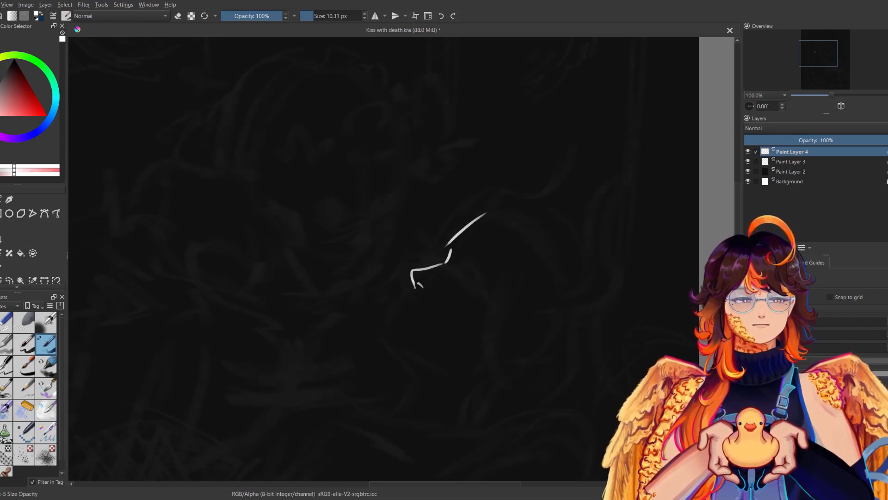
# Redraw the short stroke at the inward notch below the forehead line, checking it in mirrored view.
pyautogui.press('m')
pyautogui.hotkey('ctrl', 'z')
pyautogui.moveTo(355, 244)
pyautogui.mouseDown()
pyautogui.moveTo(363, 263)
pyautogui.moveTo(359, 252)
pyautogui.mouseUp()
pyautogui.press('m')
pyautogui.press('m')
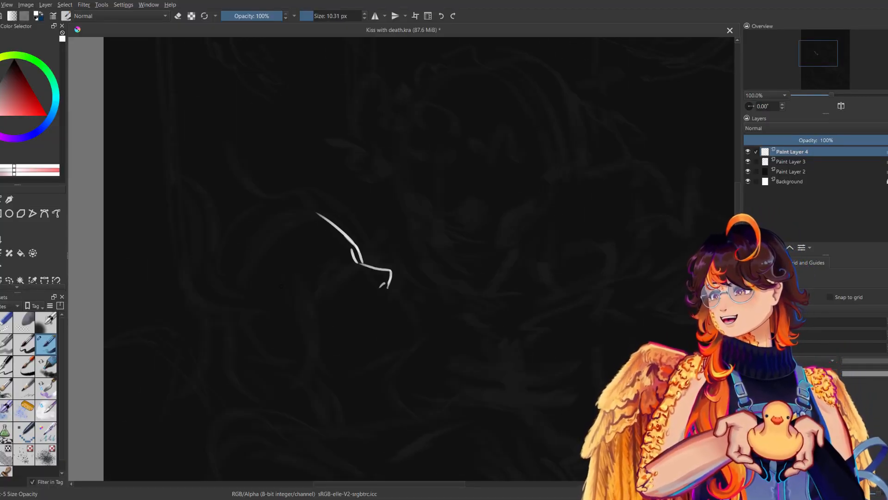
# Erase the excess of the short stroke at the notch below the forehead line to thin it.
pyautogui.press('e')
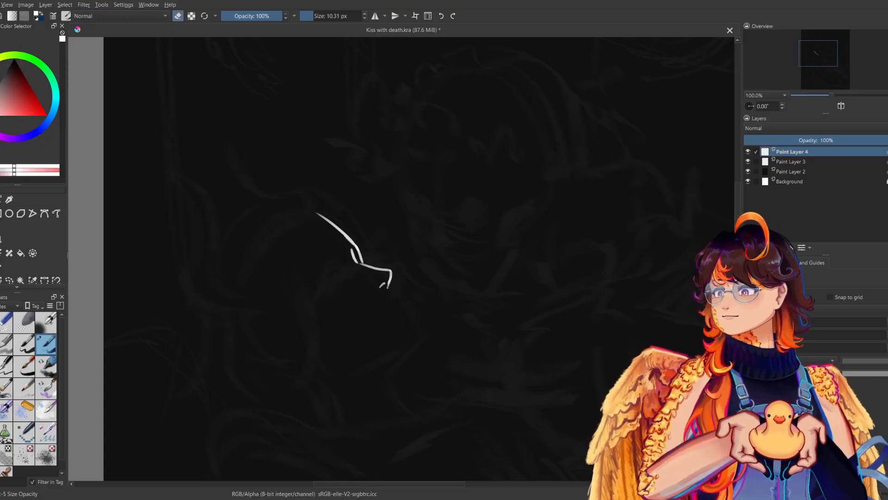
pyautogui.moveTo(351, 248); pyautogui.dragTo(355, 262)
pyautogui.press('e')
pyautogui.press('m')
# Draw the lower face-profile line slanting from below the nose down to the chin.
pyautogui.press('m')
pyautogui.press('m')
pyautogui.press('m')
pyautogui.moveTo(391, 283)
pyautogui.mouseDown()
pyautogui.moveTo(413, 317)
pyautogui.moveTo(389, 321)
pyautogui.mouseUp()
pyautogui.press('m')
pyautogui.hotkey('ctrl', 'z')
pyautogui.press('m')
pyautogui.hotkey('ctrl', 'z')
pyautogui.moveTo(392, 284); pyautogui.dragTo(420, 327)
pyautogui.press('m')
pyautogui.press('m')
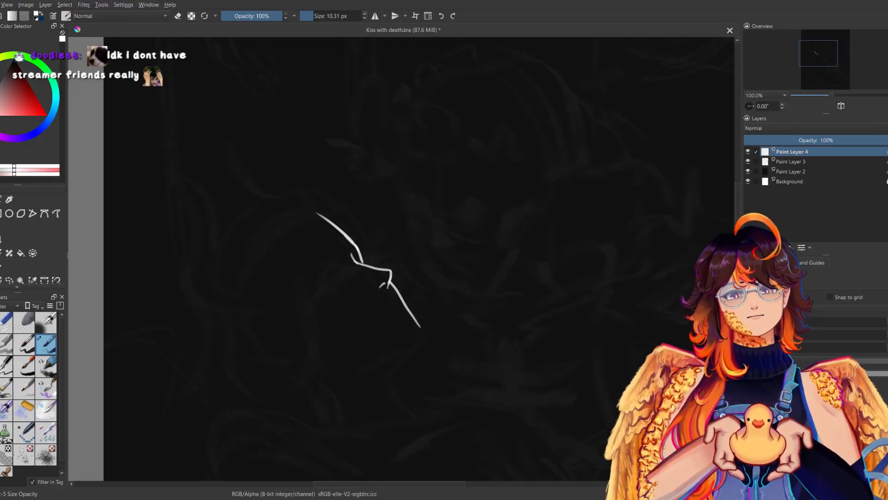
pyautogui.press('m')
pyautogui.press('m')
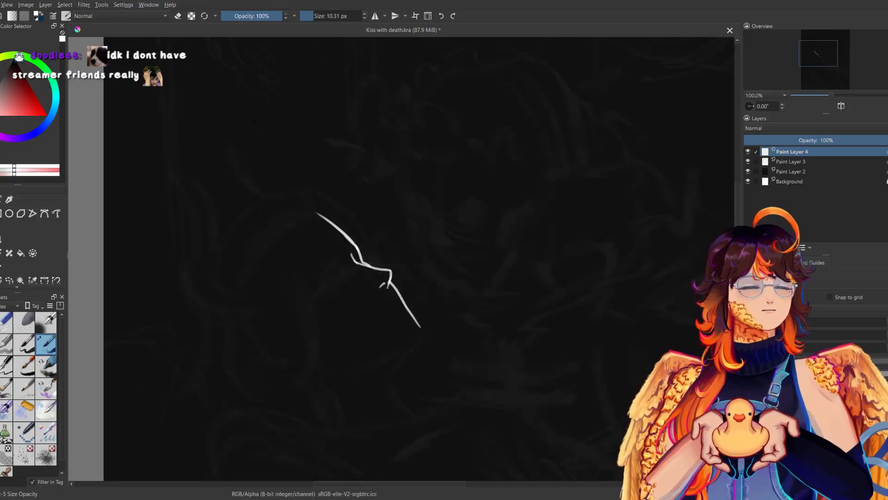
pyautogui.moveTo(420, 329)
pyautogui.mouseDown()
pyautogui.moveTo(371, 359)
pyautogui.moveTo(418, 337)
pyautogui.moveTo(386, 373)
pyautogui.mouseUp()
pyautogui.press('m')
# Draw the contour curving from the chin back under to the throat and down the front of the neck.
pyautogui.press('m')
pyautogui.hotkey('ctrl', 'z')
pyautogui.hotkey('ctrl', 'z')
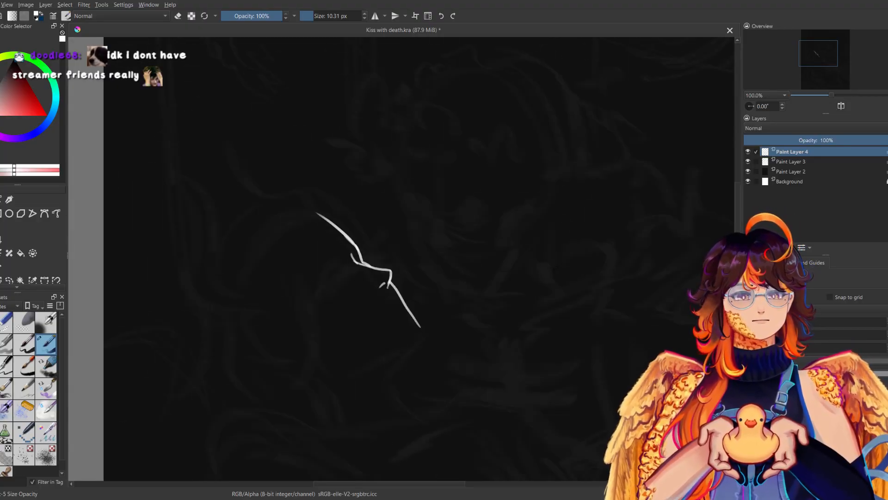
pyautogui.press('m')
pyautogui.press('m')
pyautogui.moveTo(415, 294); pyautogui.dragTo(425, 249)
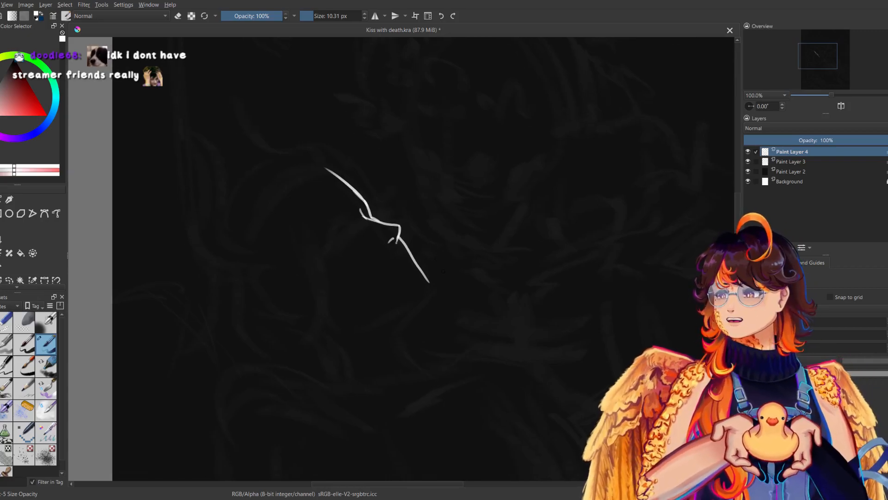
pyautogui.moveTo(429, 281); pyautogui.dragTo(396, 334)
pyautogui.press('m')
pyautogui.press('m')
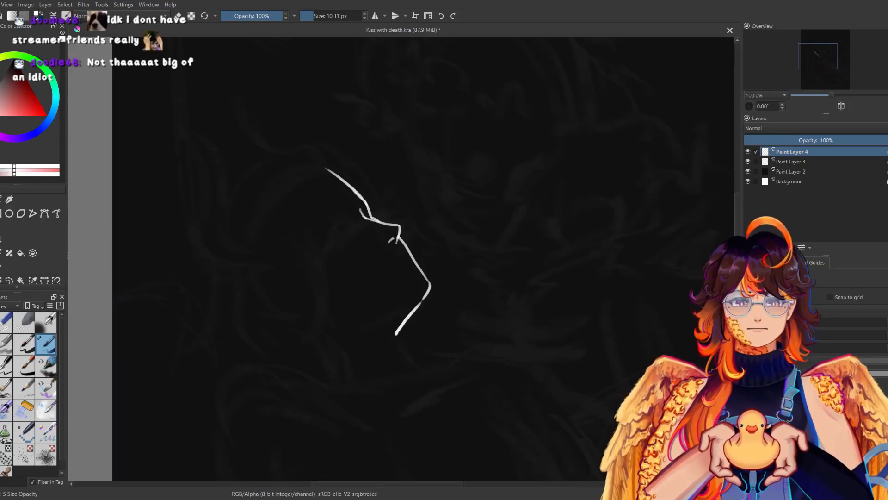
pyautogui.hotkey('ctrl', 'z')
pyautogui.moveTo(424, 297); pyautogui.dragTo(398, 327)
pyautogui.hotkey('ctrl', 'z')
pyautogui.moveTo(424, 299)
pyautogui.mouseDown()
pyautogui.moveTo(392, 330)
pyautogui.moveTo(403, 339)
pyautogui.moveTo(376, 371)
pyautogui.mouseUp()
pyautogui.press('m')
# Draw the front section of the jawline as a thin line running back from the chin.
pyautogui.press('m')
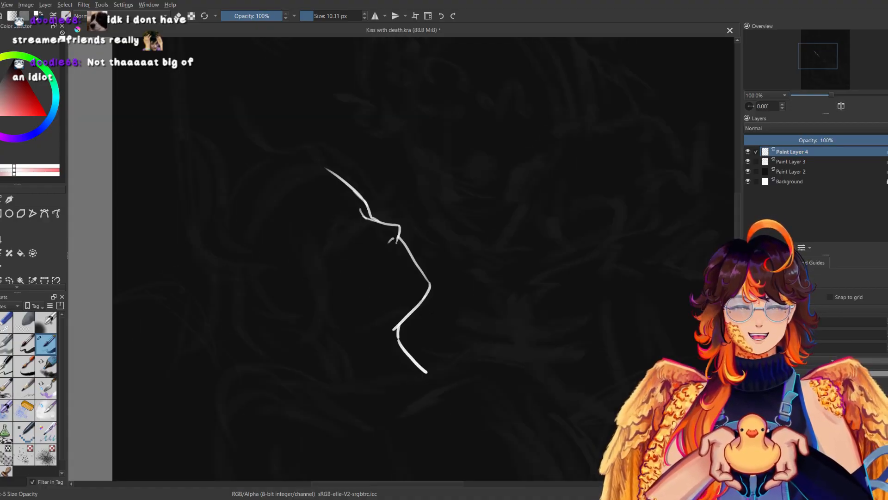
pyautogui.moveTo(422, 286); pyautogui.dragTo(366, 322)
pyautogui.press('m')
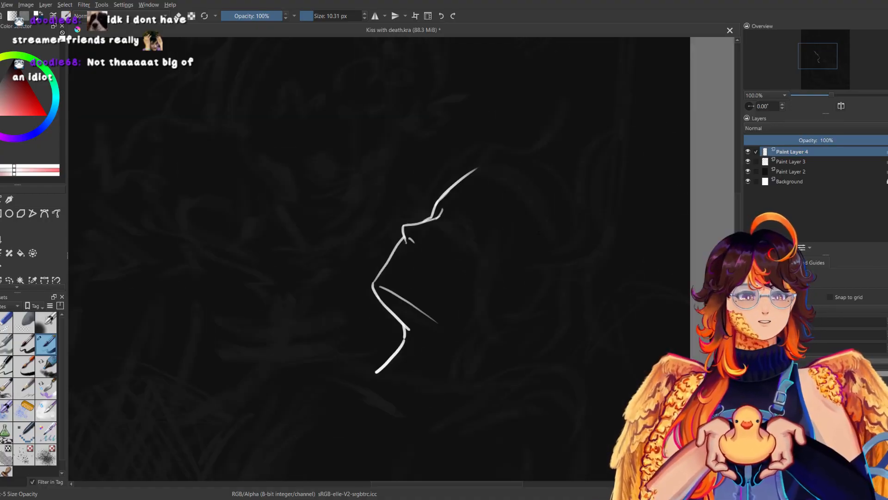
pyautogui.hotkey('ctrl', 'z')
pyautogui.press('m')
pyautogui.moveTo(422, 288); pyautogui.dragTo(361, 331)
pyautogui.press('m')
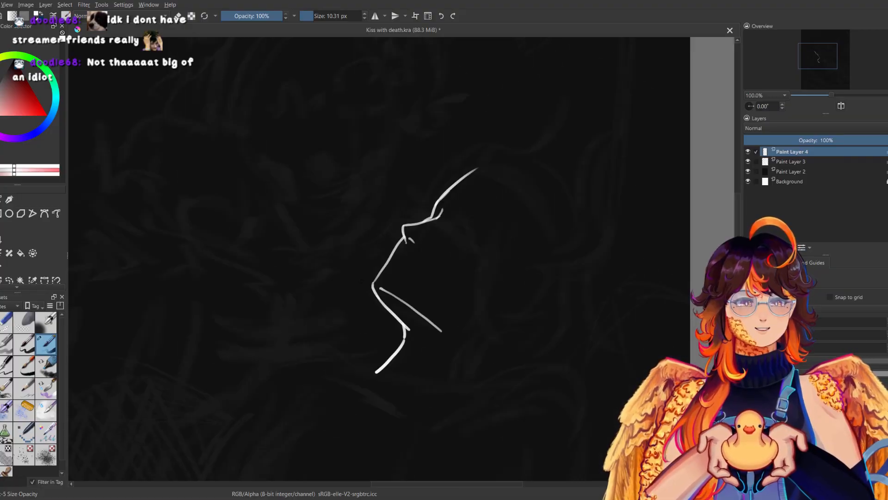
pyautogui.hotkey('ctrl', 'z')
pyautogui.moveTo(377, 290); pyautogui.dragTo(428, 318)
# Extend the jawline with a shallow curve toward the ear, leaving a small gap after its front section.
pyautogui.press('m')
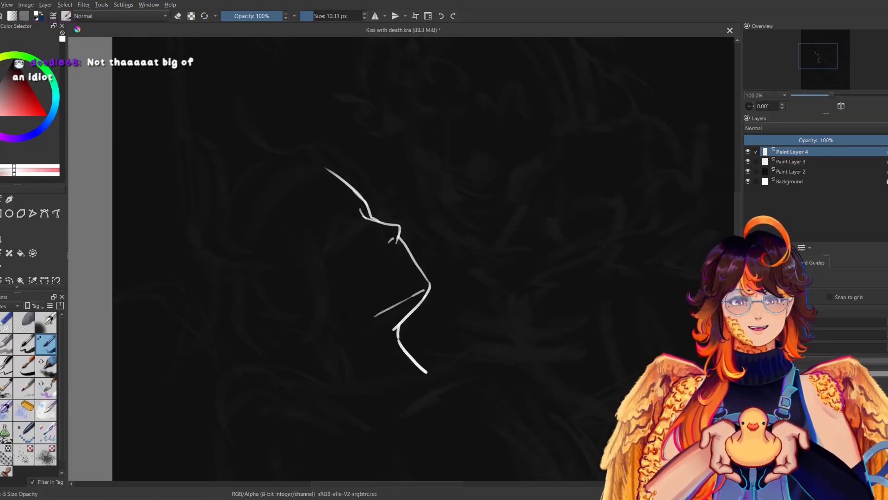
pyautogui.moveTo(319, 314); pyautogui.dragTo(365, 319)
pyautogui.press('m')
pyautogui.hotkey('ctrl', 'z')
pyautogui.moveTo(436, 319); pyautogui.dragTo(464, 322)
pyautogui.press('m')
pyautogui.moveTo(319, 316); pyautogui.dragTo(345, 319)
pyautogui.press('m')
pyautogui.moveTo(482, 314)
pyautogui.mouseDown()
pyautogui.moveTo(512, 310)
pyautogui.moveTo(541, 280)
pyautogui.mouseUp()
pyautogui.press('m')
pyautogui.hotkey('ctrl', 'z')
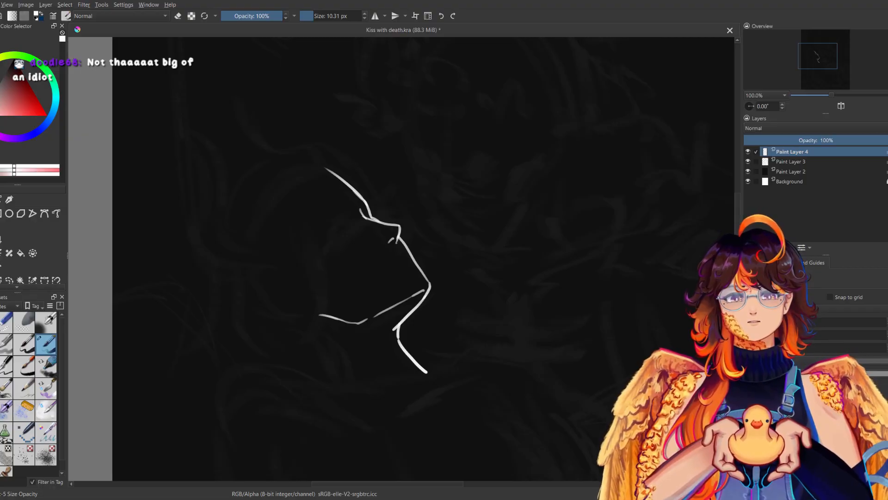
# Erase the small tick mark beside the nose and redraw it slightly lower, checking it in mirrored view.
pyautogui.press('e')
pyautogui.moveTo(388, 237); pyautogui.dragTo(394, 243)
pyautogui.press('e')
pyautogui.press('m')
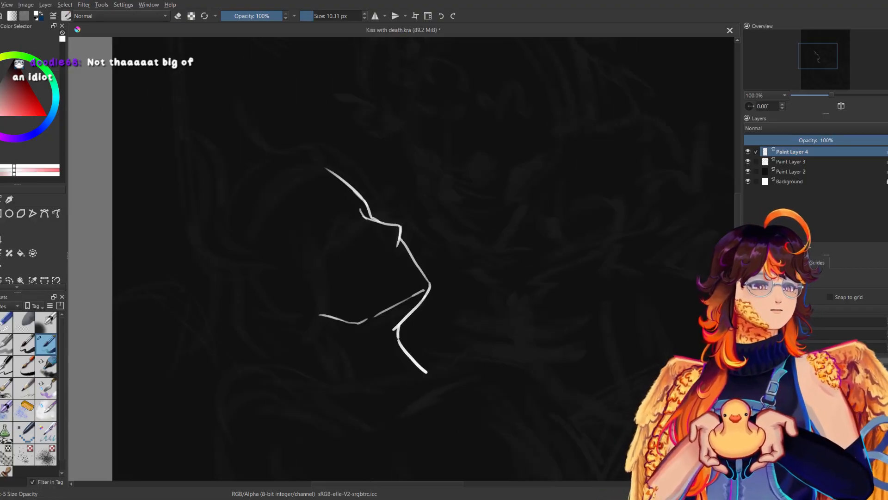
pyautogui.press('m')
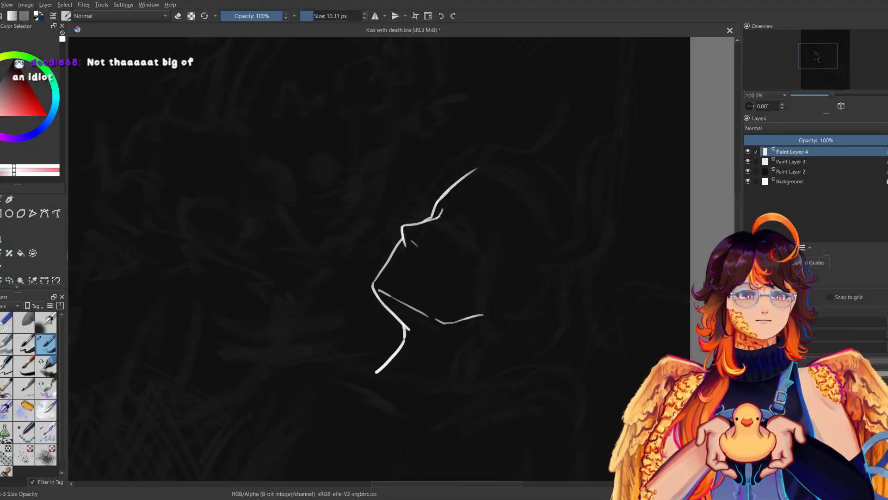
pyautogui.press('m')
# Examine the character design sheet and the photo of the embracing couple beside the canvas as references.
pyautogui.moveTo(831, 97); pyautogui.dragTo(828, 92)
pyautogui.moveTo(533, 311); pyautogui.dragTo(146, 282)
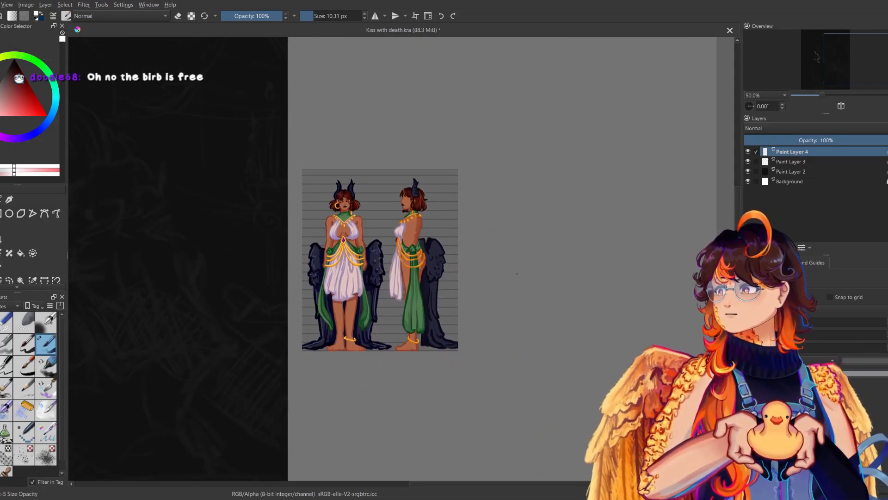
pyautogui.moveTo(550, 282); pyautogui.dragTo(644, 295)
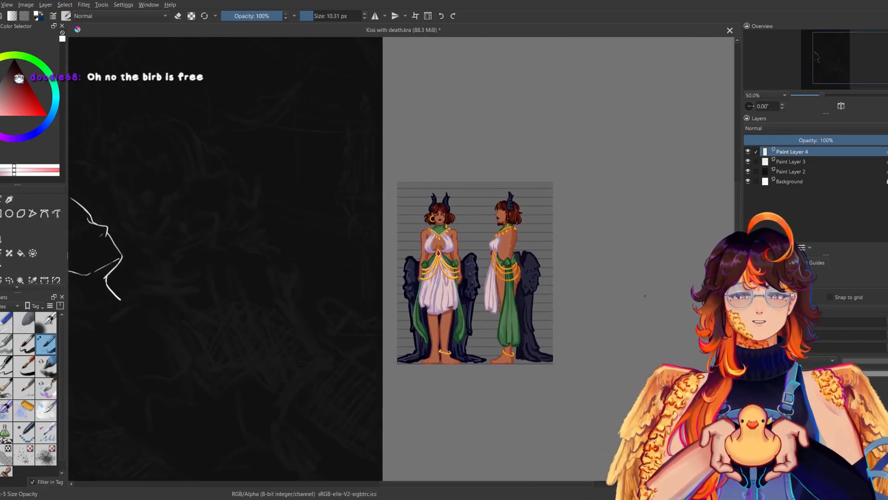
pyautogui.moveTo(645, 296); pyautogui.dragTo(821, 300)
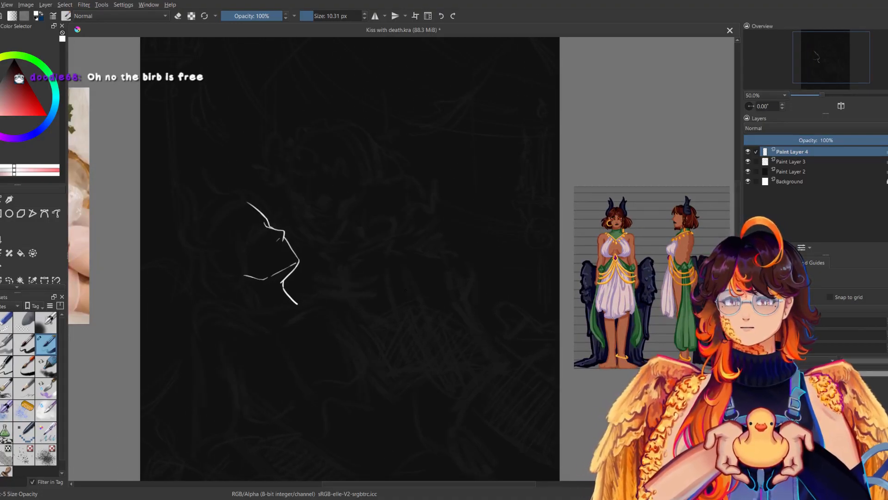
pyautogui.moveTo(401, 295); pyautogui.dragTo(724, 330)
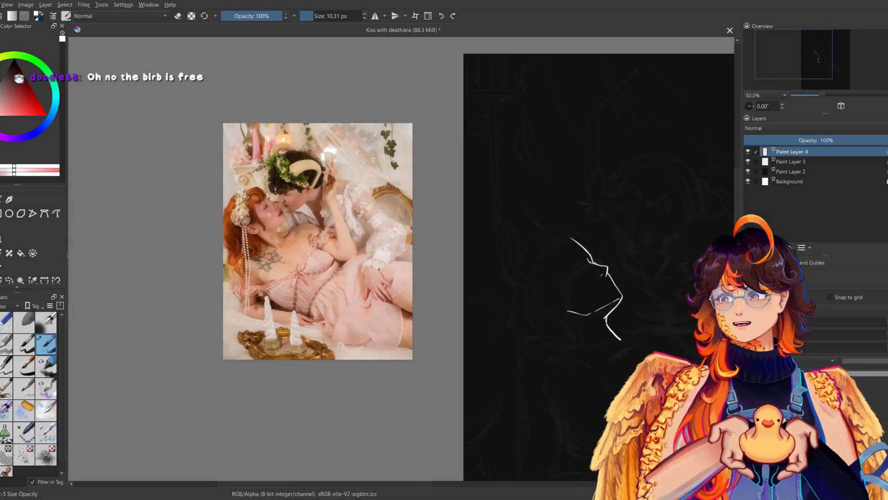
pyautogui.moveTo(807, 91); pyautogui.dragTo(834, 90)
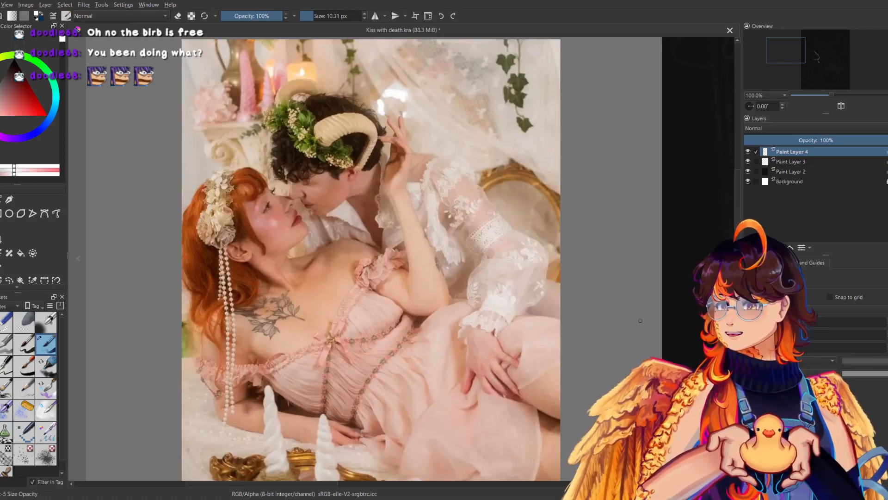
pyautogui.moveTo(641, 320); pyautogui.dragTo(349, 204)
pyautogui.moveTo(544, 305); pyautogui.dragTo(273, 267)
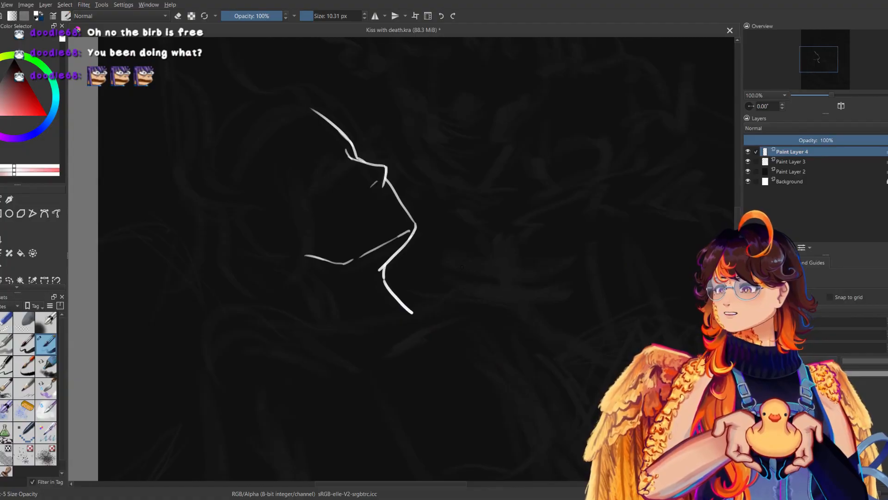
# Round off the pointed chin corner of the face profile and erase the excess line.
pyautogui.moveTo(424, 212); pyautogui.dragTo(430, 264)
pyautogui.press('m')
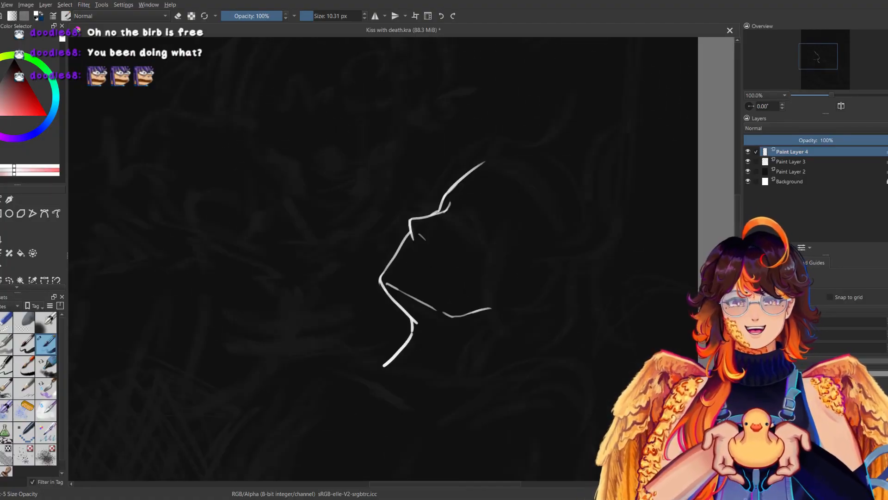
pyautogui.press('m')
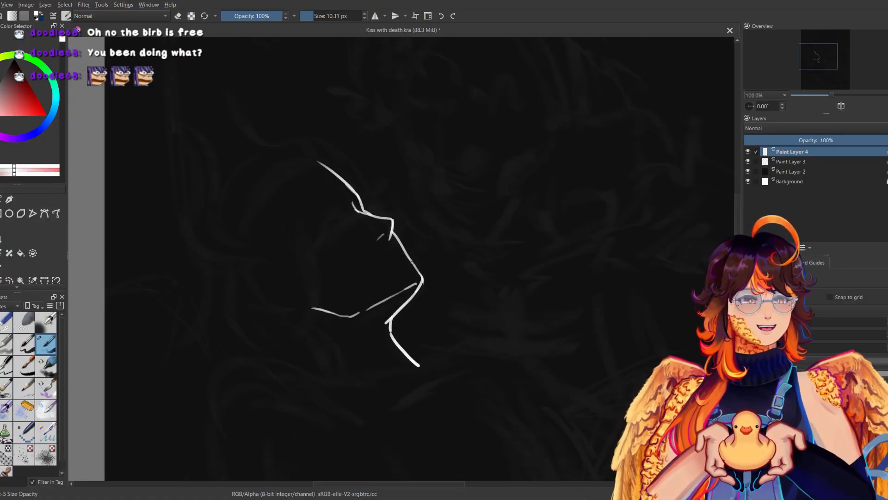
pyautogui.press('e')
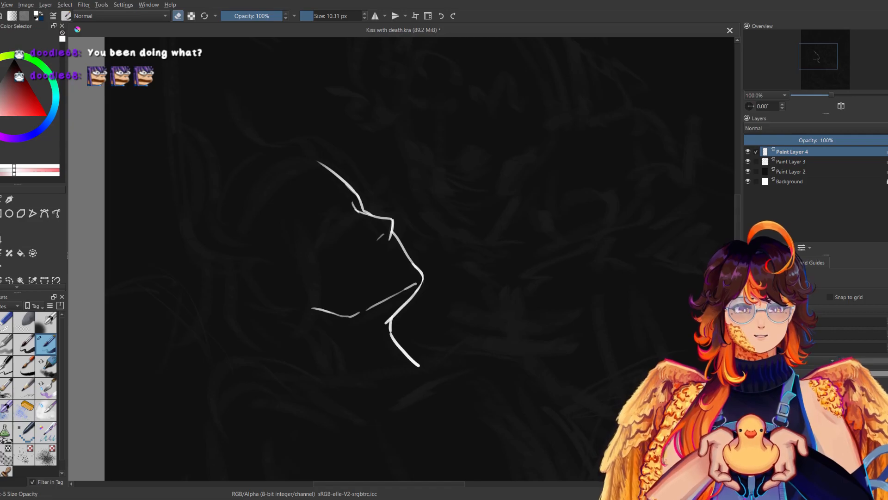
pyautogui.press('e')
pyautogui.press('m')
pyautogui.press('m')
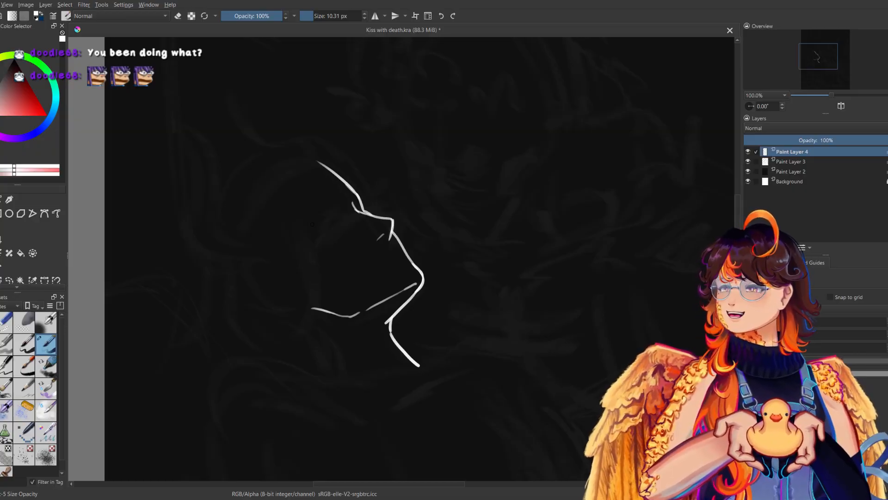
pyautogui.press('m')
pyautogui.press('m')
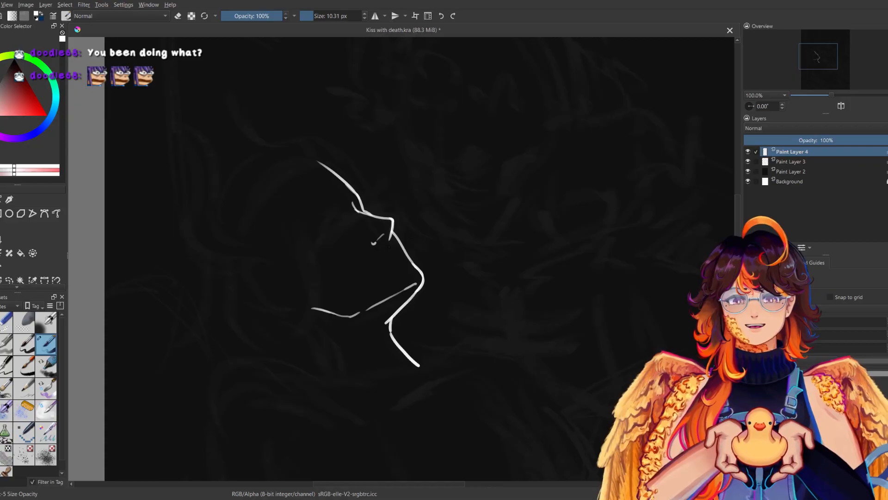
pyautogui.press('m')
pyautogui.press('m')
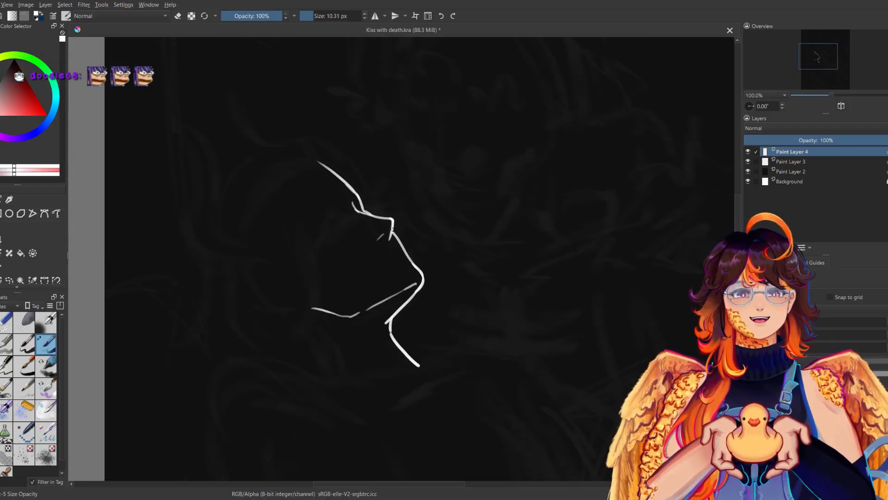
pyautogui.moveTo(393, 225)
pyautogui.mouseDown()
pyautogui.moveTo(380, 267)
pyautogui.moveTo(479, 338)
pyautogui.mouseUp()
pyautogui.press('m')
pyautogui.press('m')
pyautogui.press('m')
pyautogui.press('m')
pyautogui.hotkey('ctrl', 'z')
# Scale the face line art down proportionally and check the new size in mirrored view.
pyautogui.moveTo(833, 95)
pyautogui.mouseDown()
pyautogui.moveTo(819, 95)
pyautogui.moveTo(826, 93)
pyautogui.mouseUp()
pyautogui.hotkey('ctrl', 't')
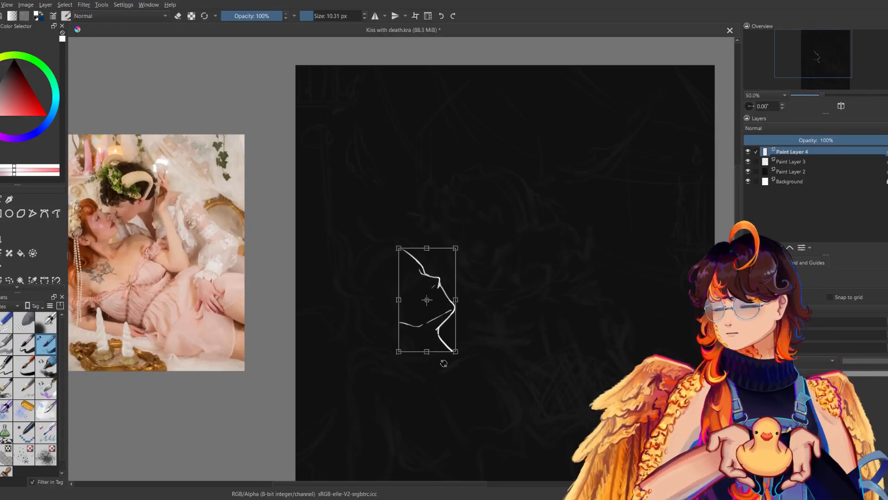
pyautogui.moveTo(456, 352); pyautogui.dragTo(442, 318)
pyautogui.press('Return')
pyautogui.press('m')
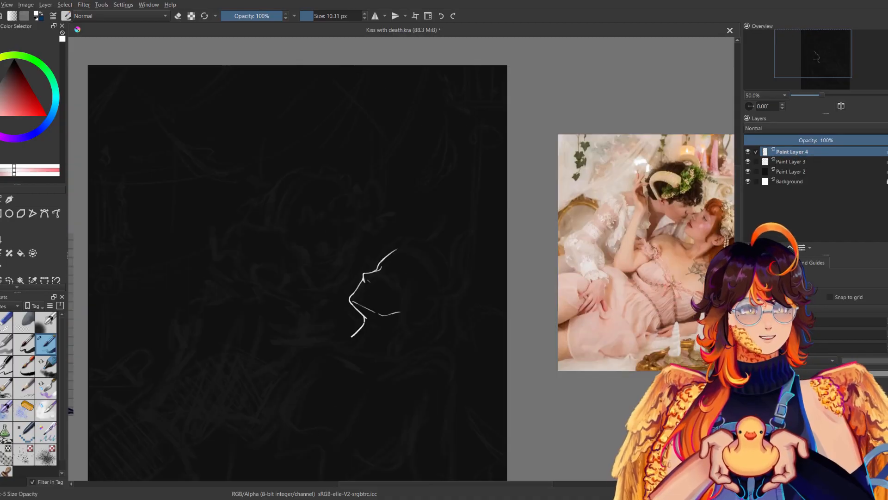
pyautogui.press('m')
pyautogui.press('m')
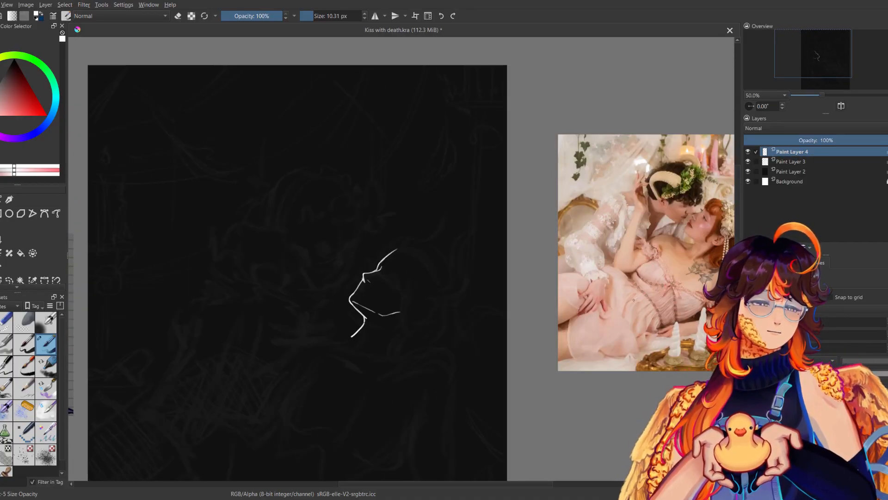
# Erase the entire face line art from Paint Layer 4 with a 1000 px eraser.
pyautogui.moveTo(509, 358); pyautogui.dragTo(533, 313)
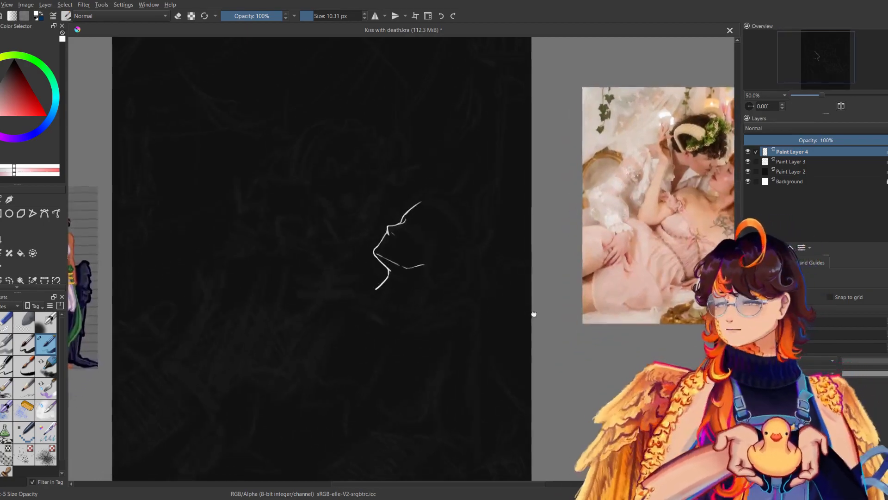
pyautogui.press('/')
pyautogui.moveTo(375, 258); pyautogui.dragTo(401, 222)
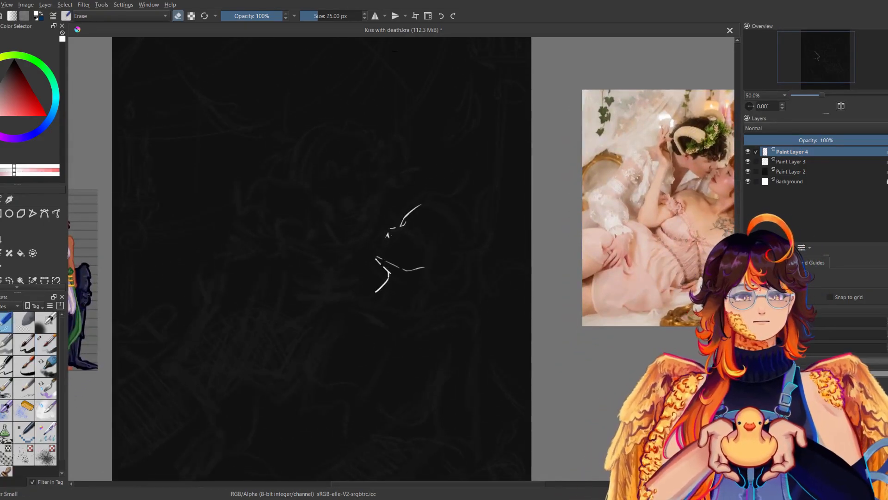
pyautogui.moveTo(349, 16); pyautogui.dragTo(363, 16)
pyautogui.click(388, 235)
pyautogui.press('m')
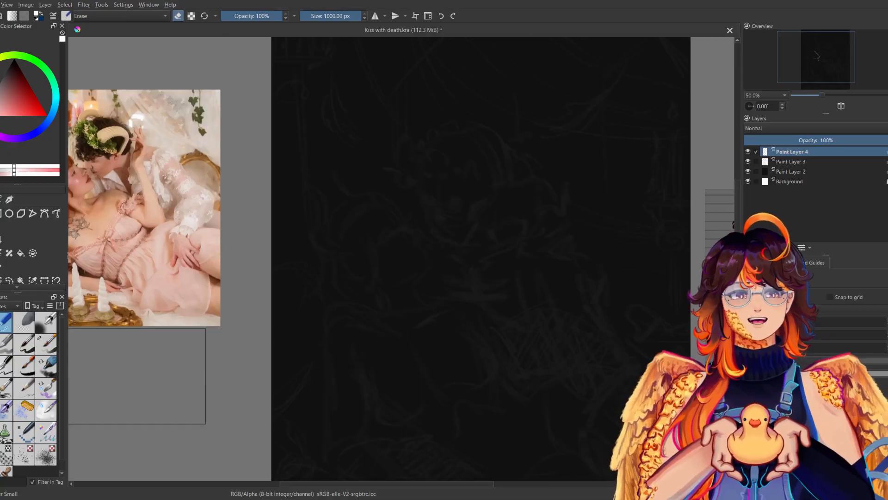
# Sketch a construction circle for the reclining figure's head with a 12.52 px sketching brush.
pyautogui.click(46, 389)
pyautogui.moveTo(377, 206); pyautogui.dragTo(409, 243)
pyautogui.hotkey('ctrl', 'z')
pyautogui.moveTo(325, 15); pyautogui.dragTo(314, 16)
pyautogui.moveTo(385, 206); pyautogui.dragTo(401, 235)
pyautogui.hotkey('ctrl', 'z')
# Sketch the sloping front of the face from the head circle to a pointed chin, and start the jawline beneath it.
pyautogui.hotkey('ctrl', 'z')
pyautogui.moveTo(388, 202)
pyautogui.mouseDown()
pyautogui.moveTo(349, 218)
pyautogui.moveTo(371, 198)
pyautogui.mouseUp()
pyautogui.moveTo(409, 228)
pyautogui.mouseDown()
pyautogui.moveTo(418, 248)
pyautogui.moveTo(371, 257)
pyautogui.moveTo(388, 270)
pyautogui.mouseUp()
pyautogui.press('m')
pyautogui.moveTo(372, 264)
pyautogui.mouseDown()
pyautogui.moveTo(395, 273)
pyautogui.moveTo(386, 280)
pyautogui.moveTo(401, 273)
pyautogui.moveTo(389, 278)
pyautogui.mouseUp()
pyautogui.hotkey('ctrl', 'z')
pyautogui.press('m')
pyautogui.press('m')
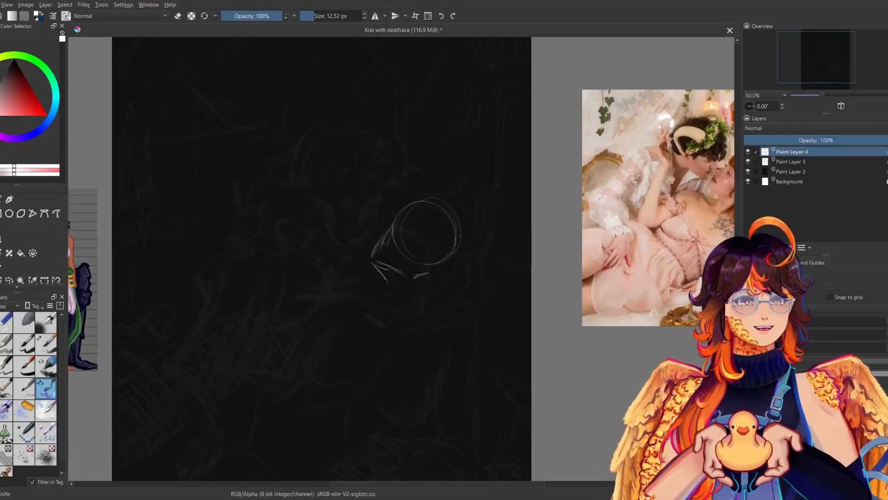
# Extend the jawline into a rounded back corner below the head circle, check it in mirrored view, and save the file.
pyautogui.moveTo(444, 260)
pyautogui.mouseDown()
pyautogui.moveTo(458, 253)
pyautogui.moveTo(455, 267)
pyautogui.mouseUp()
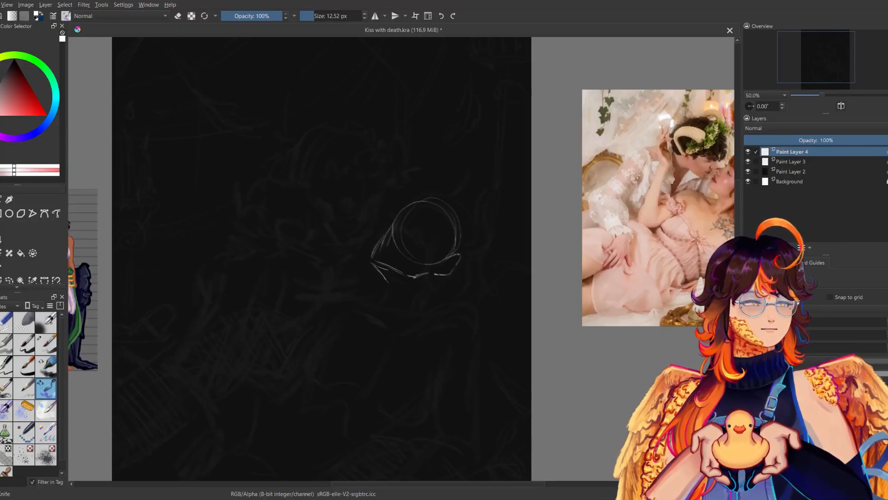
pyautogui.press('m')
pyautogui.moveTo(316, 233); pyautogui.dragTo(193, 261)
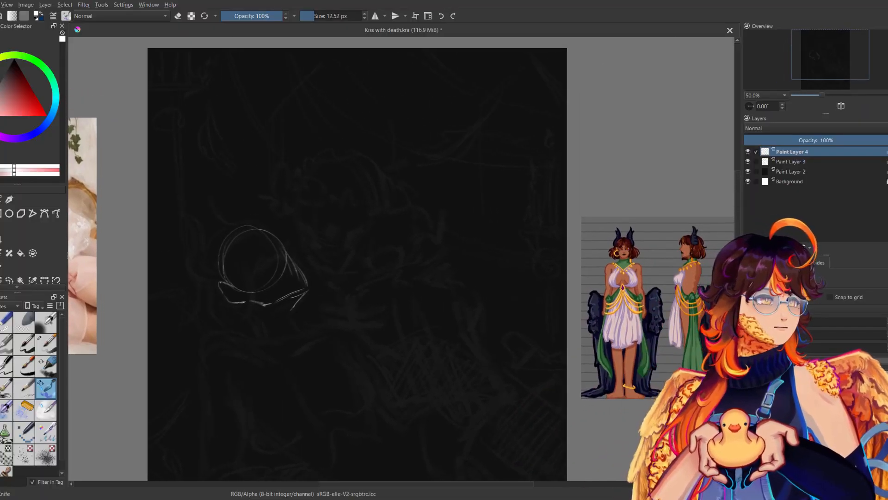
pyautogui.moveTo(431, 297); pyautogui.dragTo(461, 289)
pyautogui.moveTo(296, 277)
pyautogui.mouseDown()
pyautogui.moveTo(390, 291)
pyautogui.moveTo(346, 303)
pyautogui.moveTo(358, 311)
pyautogui.mouseUp()
pyautogui.hotkey('ctrl', 'z')
pyautogui.hotkey('ctrl', 'z')
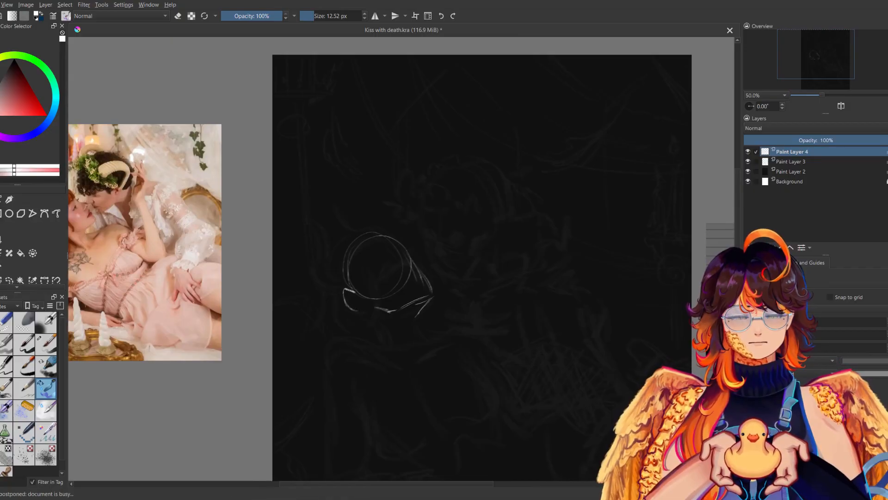
pyautogui.press('m')
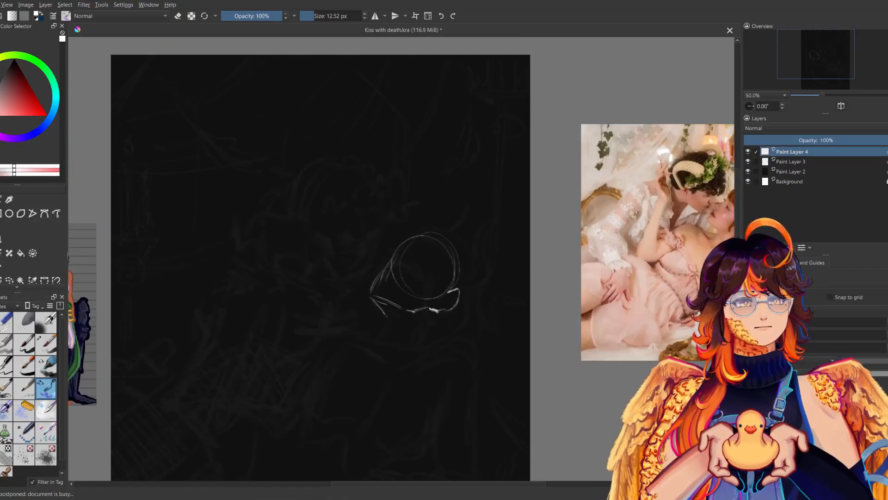
pyautogui.press('m')
pyautogui.moveTo(448, 311); pyautogui.dragTo(452, 301)
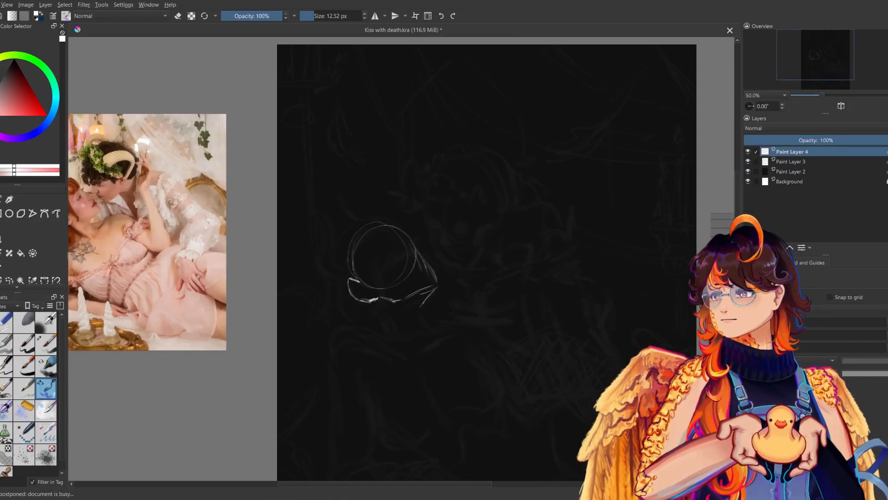
pyautogui.hotkey('ctrl', 's')
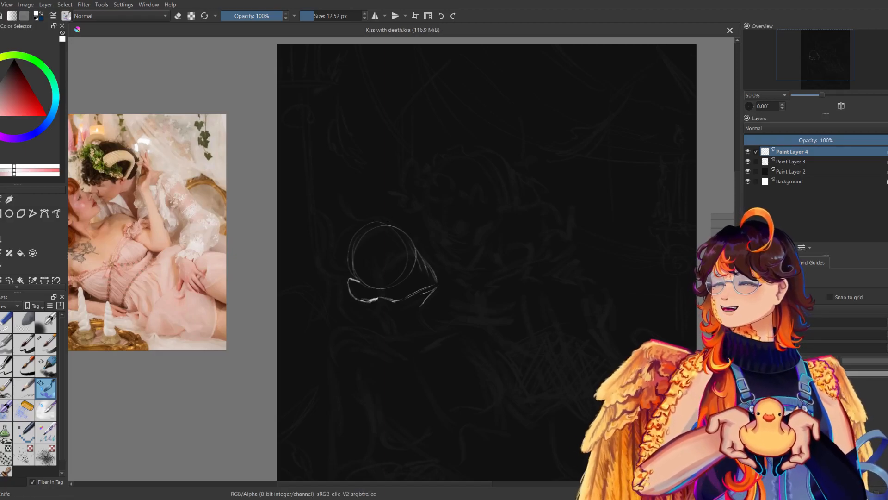
# Sketch a bolder forehead contour from the top of the head circle toward the front of the face.
pyautogui.moveTo(392, 228); pyautogui.dragTo(425, 259)
pyautogui.hotkey('ctrl', 'z')
pyautogui.hotkey('ctrl', 'z')
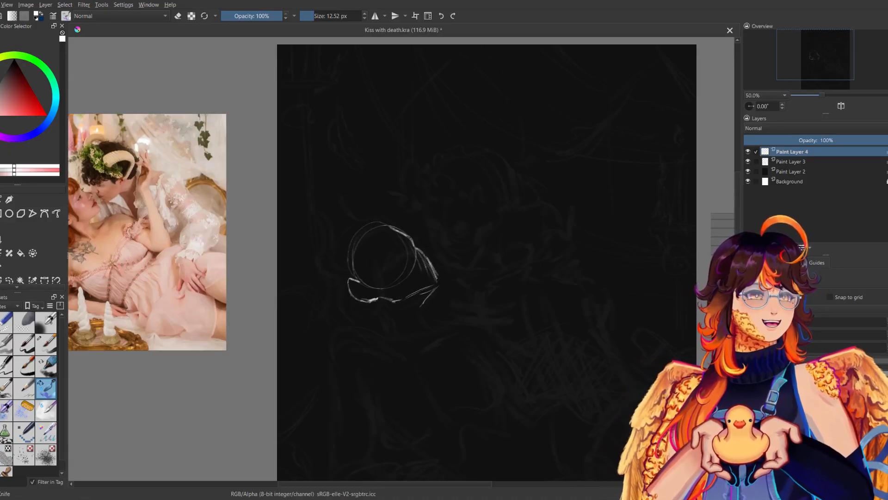
pyautogui.press('m')
pyautogui.press('m')
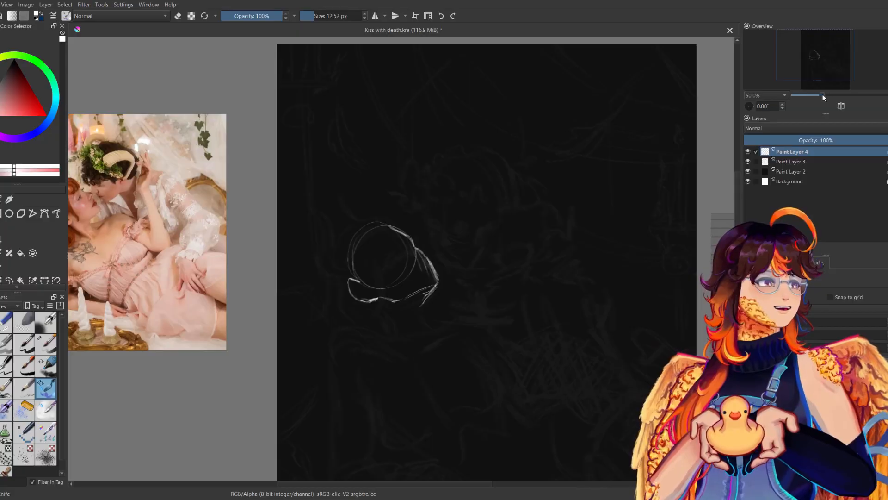
# Sketch a curved guide line from the face's front contour back into the head circle, comparing both mirrored views.
pyautogui.hotkey('ctrl', '+')
pyautogui.press('m')
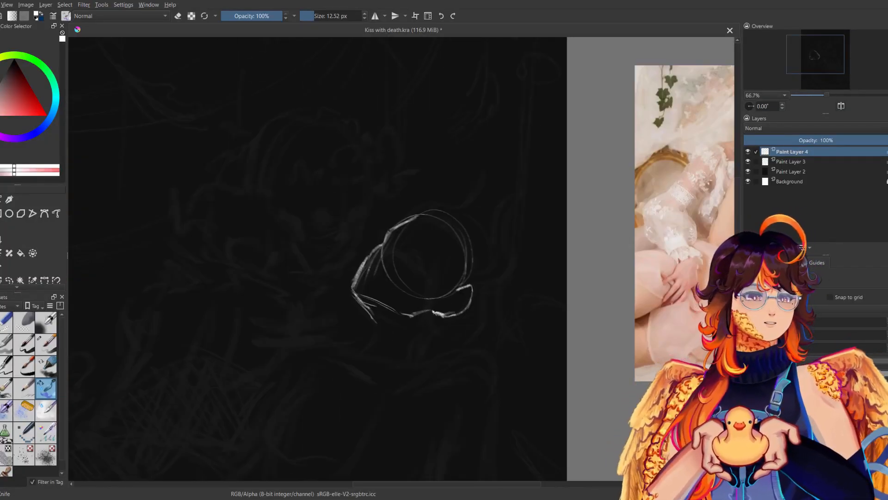
pyautogui.moveTo(394, 245); pyautogui.dragTo(373, 251)
pyautogui.hotkey('ctrl', 'z')
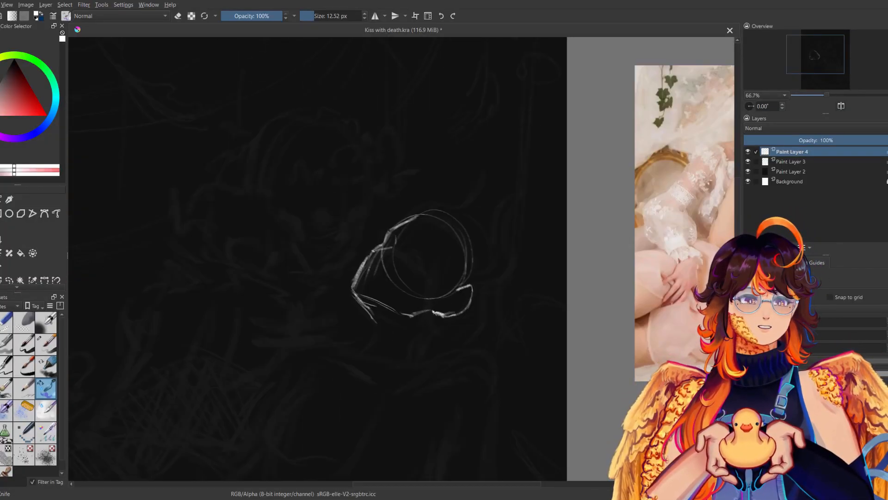
pyautogui.press('m')
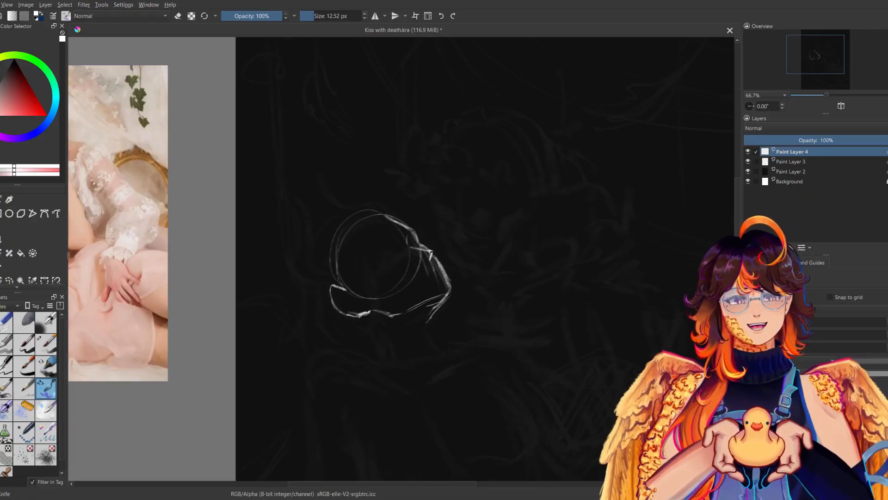
pyautogui.press('m')
pyautogui.press('m')
pyautogui.moveTo(463, 286); pyautogui.dragTo(454, 205)
pyautogui.moveTo(405, 165); pyautogui.dragTo(367, 186)
pyautogui.hotkey('ctrl', 'z')
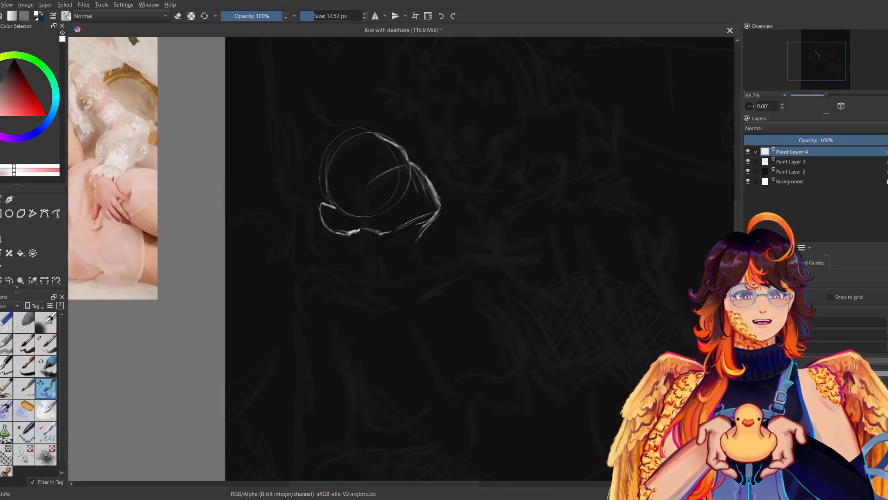
# Try additional guide strokes across the upper face inside the head circle and undo them.
pyautogui.moveTo(382, 148); pyautogui.dragTo(411, 187)
pyautogui.press('m')
pyautogui.hotkey('ctrl', 'z')
pyautogui.moveTo(432, 140)
pyautogui.mouseDown()
pyautogui.moveTo(378, 199)
pyautogui.moveTo(385, 195)
pyautogui.mouseUp()
pyautogui.press('m')
pyautogui.moveTo(248, 187); pyautogui.dragTo(385, 277)
pyautogui.hotkey('ctrl', 'z')
pyautogui.hotkey('ctrl', 'z')
# Reinforce the face's front contour between the brow and chin, working in both normal and mirrored view.
pyautogui.moveTo(522, 238); pyautogui.dragTo(563, 286)
pyautogui.press('m')
pyautogui.moveTo(255, 265); pyautogui.dragTo(233, 299)
pyautogui.moveTo(273, 242); pyautogui.dragTo(235, 293)
pyautogui.press('m')
pyautogui.hotkey('ctrl', 'z')
# Try a second diagonal guide line from the brow into the head circle, check it mirrored, and undo the strokes.
pyautogui.moveTo(545, 249); pyautogui.dragTo(509, 278)
pyautogui.press('m')
pyautogui.press('m')
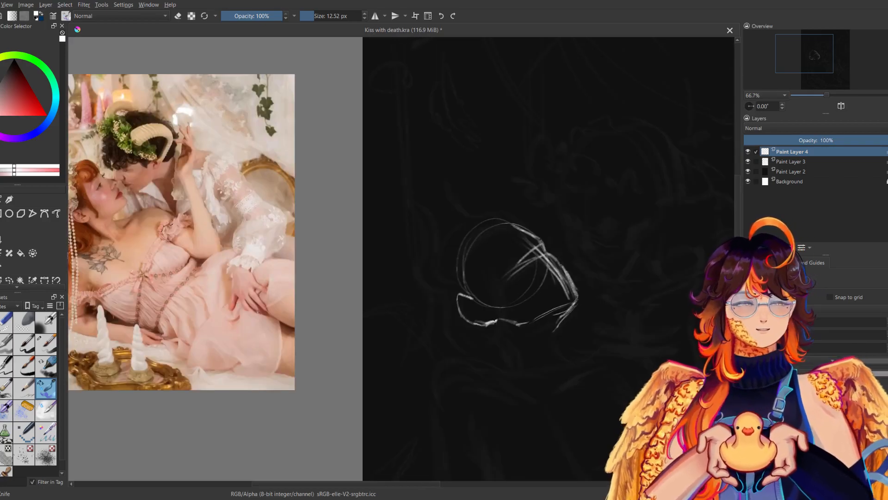
pyautogui.press('m')
pyautogui.press('m')
pyautogui.hotkey('ctrl', 'z')
pyautogui.hotkey('ctrl', 'z')
pyautogui.hotkey('ctrl', 'z')
pyautogui.hotkey('ctrl', 'z')
pyautogui.hotkey('ctrl', 'z')
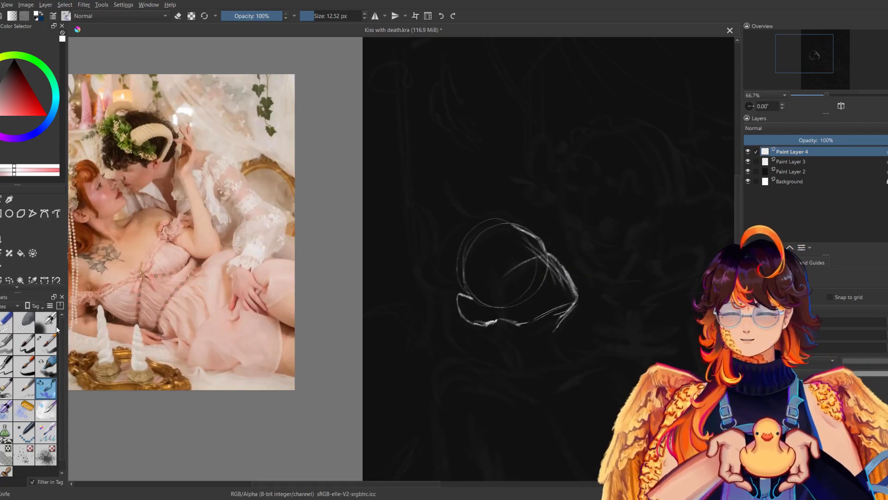
# Erase the brow notch and guide line, redraw the front contour as one smooth slope, and save the file.
pyautogui.click(29, 318)
pyautogui.moveTo(555, 281)
pyautogui.mouseDown()
pyautogui.moveTo(549, 260)
pyautogui.moveTo(563, 281)
pyautogui.mouseUp()
pyautogui.click(46, 388)
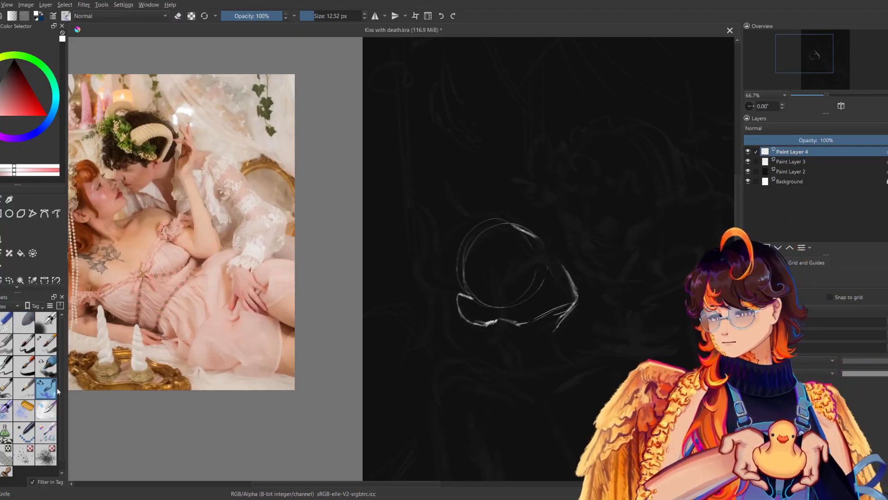
pyautogui.press('m')
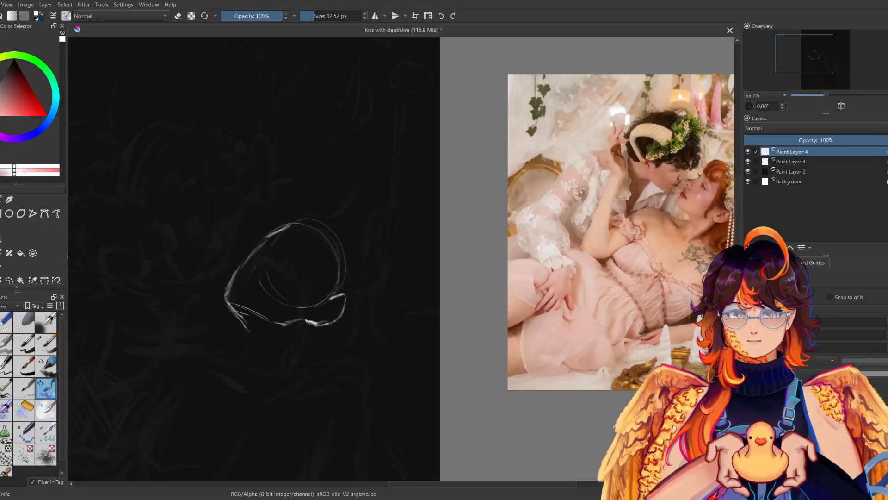
pyautogui.press('m')
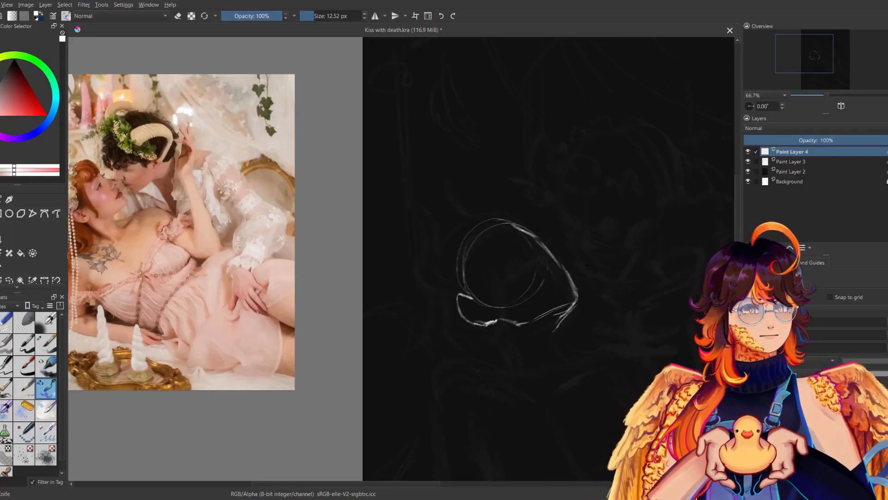
pyautogui.moveTo(494, 279); pyautogui.dragTo(484, 237)
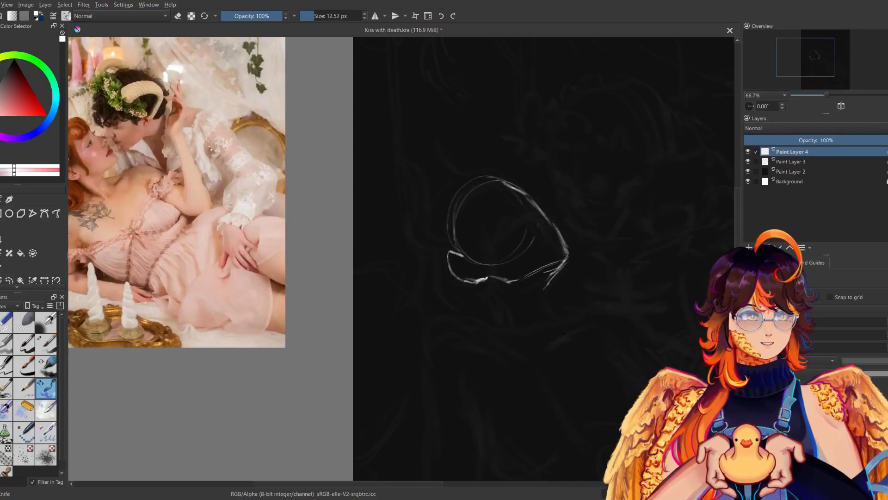
pyautogui.hotkey('ctrl', 's')
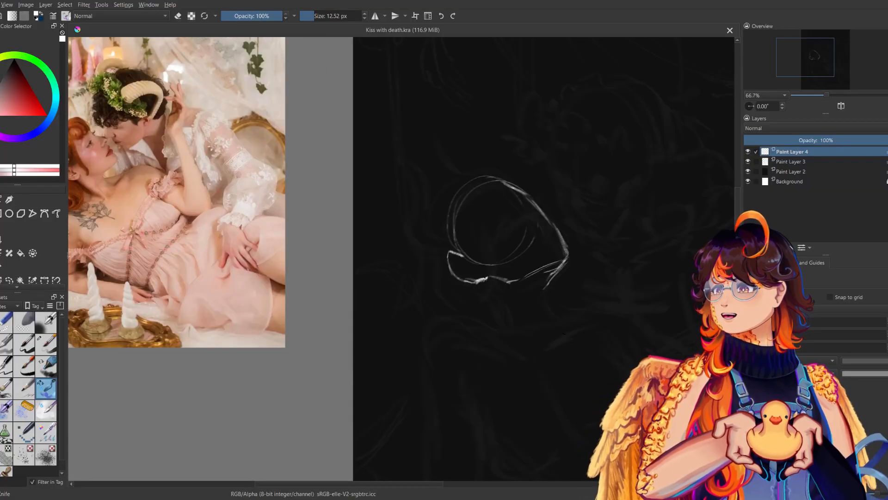
# Strengthen the forehead line and carve a small notch at the nose bridge, checking the profile in mirrored view.
pyautogui.moveTo(554, 244); pyautogui.dragTo(502, 270)
pyautogui.moveTo(452, 207); pyautogui.dragTo(471, 219)
pyautogui.press('m')
pyautogui.hotkey('ctrl', 'z')
pyautogui.moveTo(351, 209); pyautogui.dragTo(323, 228)
pyautogui.press('m')
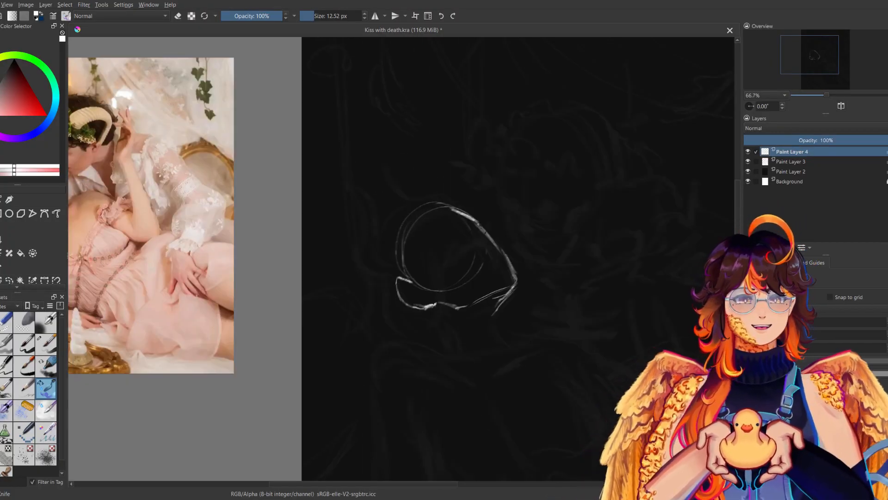
pyautogui.press('e')
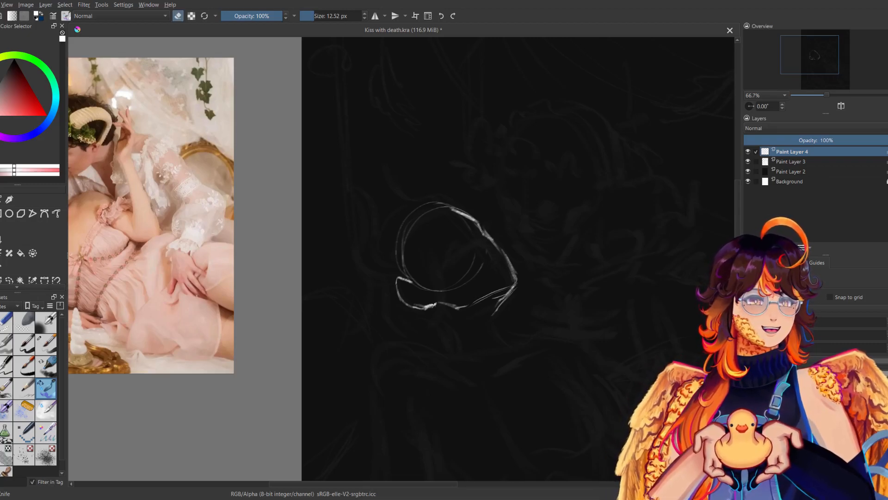
pyautogui.press('e')
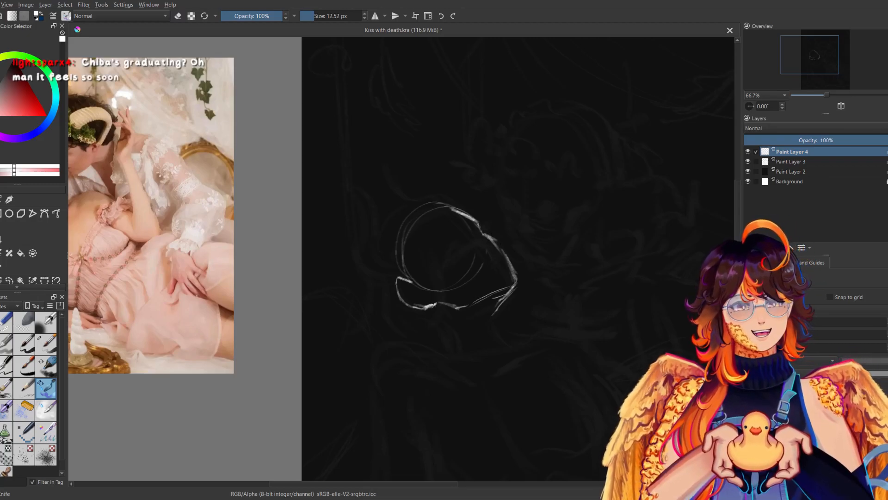
pyautogui.press('m')
pyautogui.press('m')
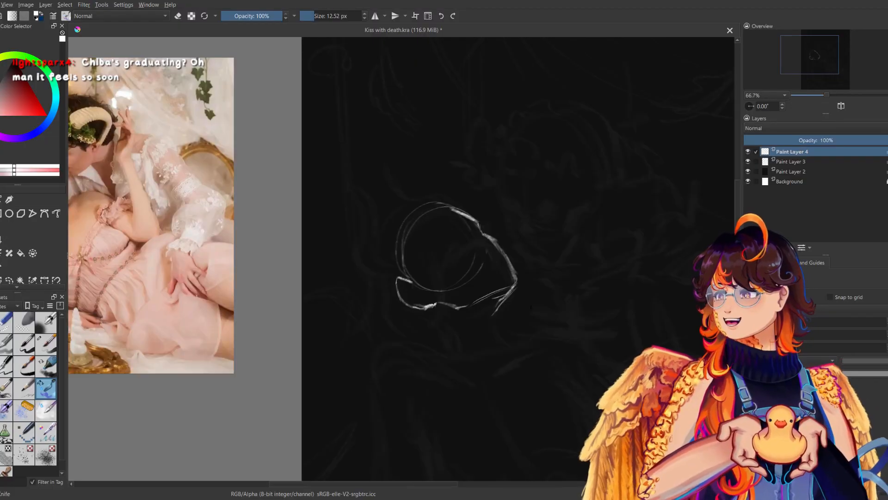
# Try further strokes along the profile below the nose-bridge notch, compare them in mirrored view, and undo them.
pyautogui.press('m')
pyautogui.press('m')
pyautogui.moveTo(478, 234)
pyautogui.mouseDown()
pyautogui.moveTo(502, 238)
pyautogui.moveTo(496, 254)
pyautogui.mouseUp()
pyautogui.press('m')
pyautogui.press('m')
pyautogui.hotkey('ctrl', 'z')
pyautogui.hotkey('ctrl', 'z')
pyautogui.hotkey('ctrl', 'z')
pyautogui.hotkey('ctrl', 'z')
pyautogui.hotkey('ctrl', 'z')
pyautogui.hotkey('ctrl', 'z')
pyautogui.hotkey('ctrl', 'z')
pyautogui.hotkey('ctrl', 'z')
pyautogui.hotkey('ctrl', 'z')
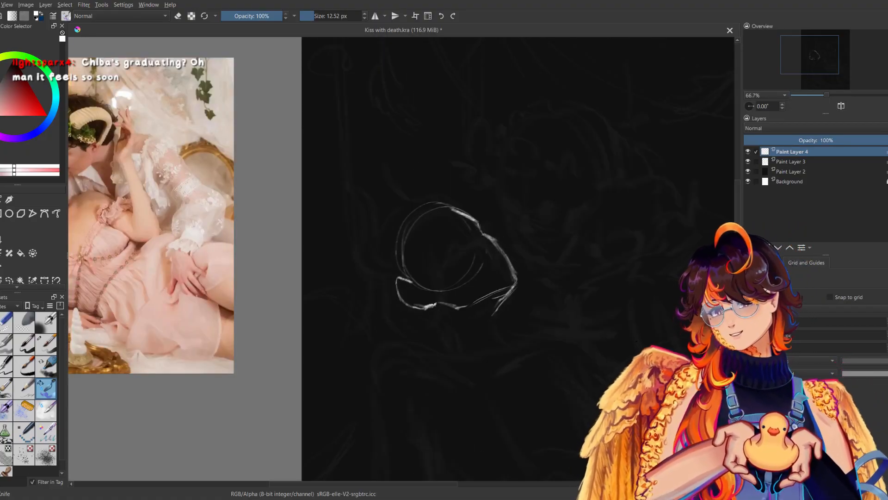
pyautogui.press('m')
pyautogui.press('m')
# Sketch the front and back neck lines below the jaw with short shoulder marks, and check them in mirrored view.
pyautogui.moveTo(435, 321)
pyautogui.mouseDown()
pyautogui.moveTo(357, 187)
pyautogui.moveTo(377, 216)
pyautogui.mouseUp()
pyautogui.moveTo(418, 183); pyautogui.dragTo(429, 206)
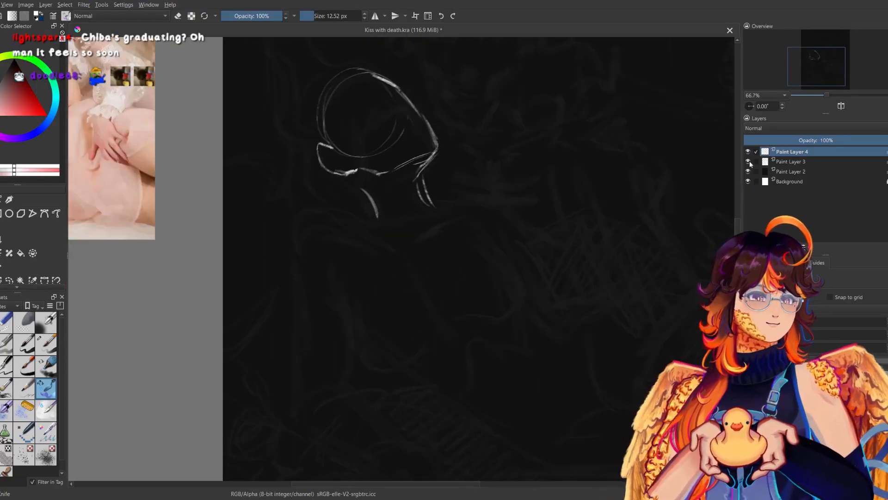
pyautogui.moveTo(827, 95); pyautogui.dragTo(817, 96)
pyautogui.moveTo(497, 237); pyautogui.dragTo(513, 270)
pyautogui.moveTo(440, 230)
pyautogui.mouseDown()
pyautogui.moveTo(443, 216)
pyautogui.moveTo(439, 255)
pyautogui.moveTo(401, 258)
pyautogui.mouseUp()
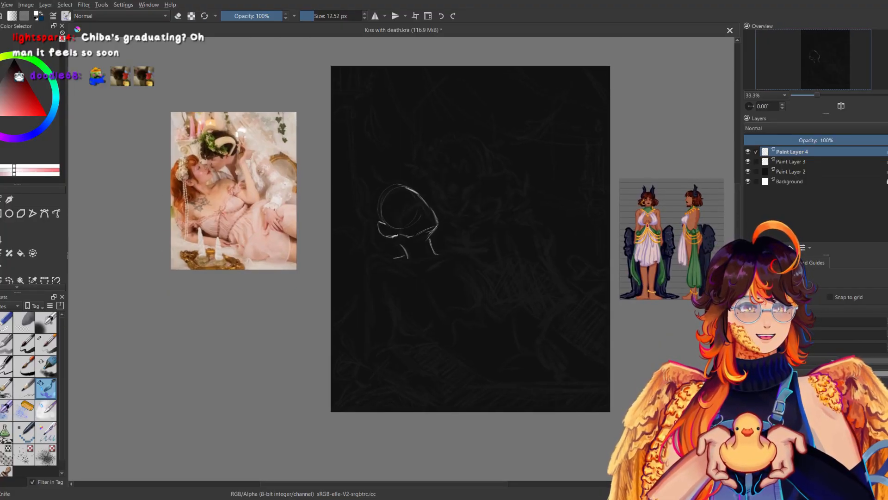
pyautogui.press('m')
pyautogui.press('m')
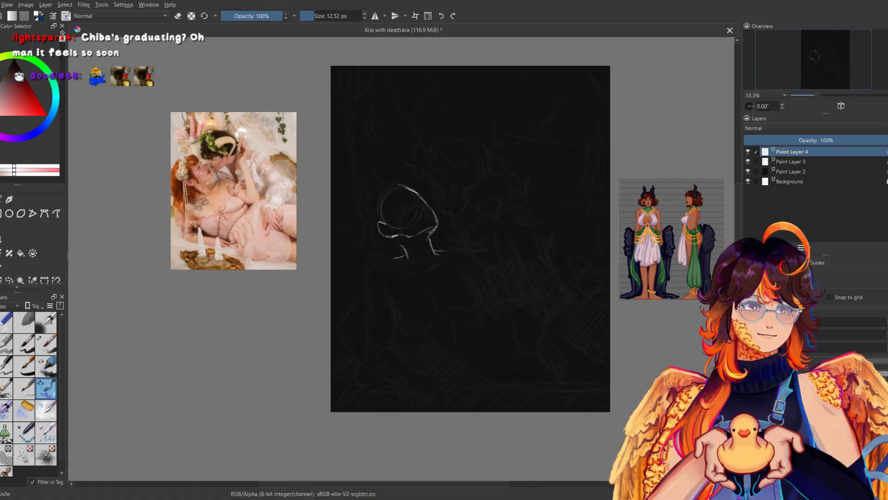
# Erase the white head and neck sketch from Paint Layer 4.
pyautogui.click(5, 322)
pyautogui.click(824, 94)
pyautogui.moveTo(370, 255)
pyautogui.mouseDown()
pyautogui.moveTo(321, 199)
pyautogui.moveTo(388, 162)
pyautogui.mouseUp()
pyautogui.moveTo(259, 235); pyautogui.dragTo(240, 246)
# Sketch the neck's back edge and its front edge turning into the shoulder with the 12.52 px sketching brush.
pyautogui.click(46, 388)
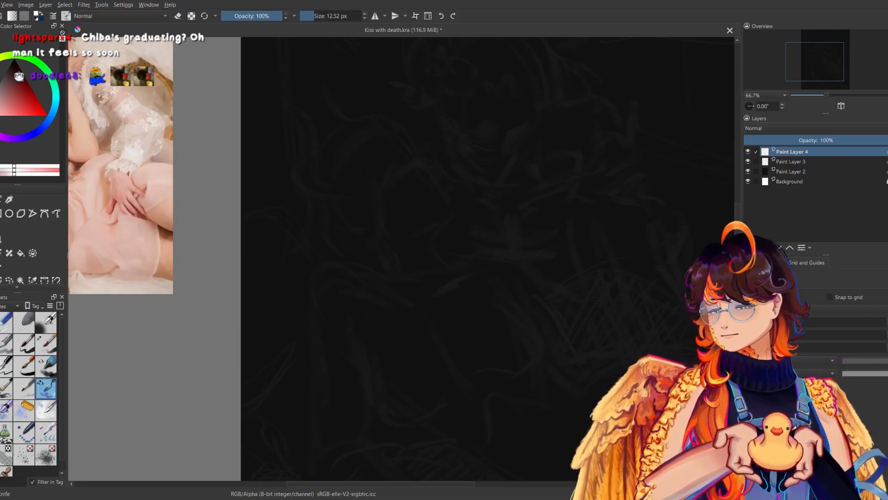
pyautogui.moveTo(379, 242); pyautogui.dragTo(396, 276)
pyautogui.moveTo(433, 243)
pyautogui.mouseDown()
pyautogui.moveTo(448, 270)
pyautogui.moveTo(468, 262)
pyautogui.mouseUp()
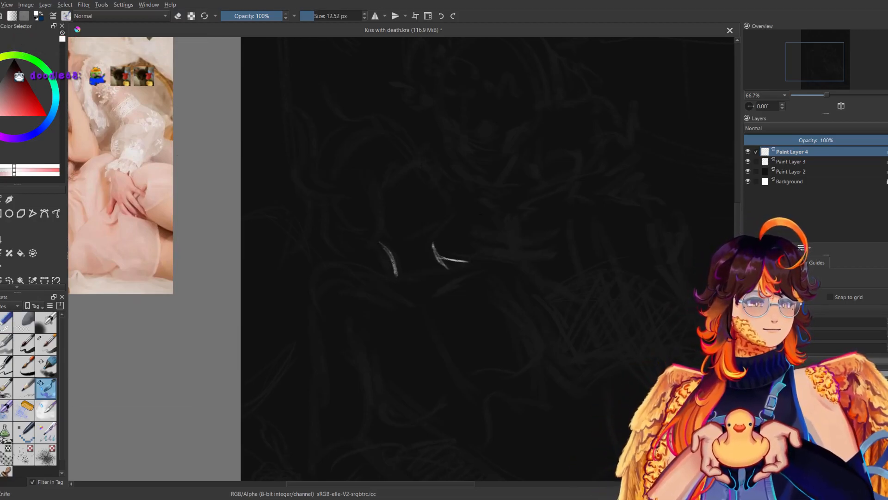
# Sketch a short shoulder mark behind the neck and a front neck line running down to the collarbone pit, trimming the back neck line.
pyautogui.moveTo(394, 263); pyautogui.dragTo(379, 272)
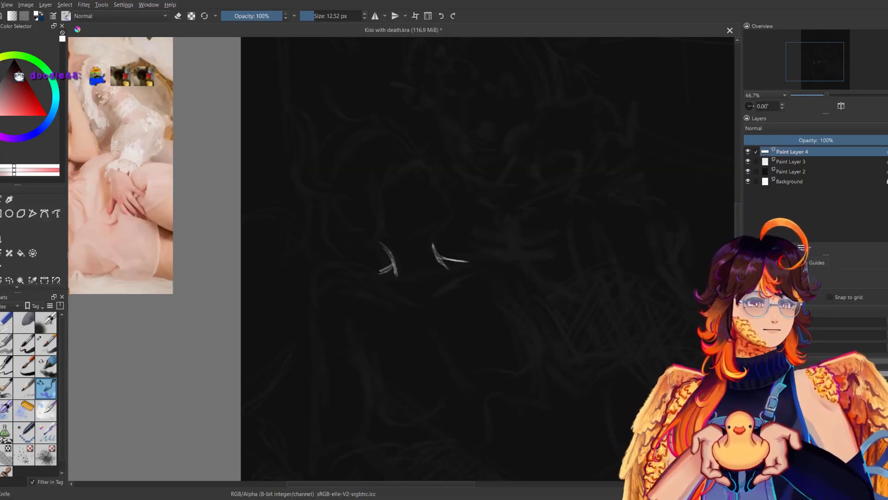
pyautogui.moveTo(491, 223); pyautogui.dragTo(504, 214)
pyautogui.moveTo(445, 253); pyautogui.dragTo(442, 284)
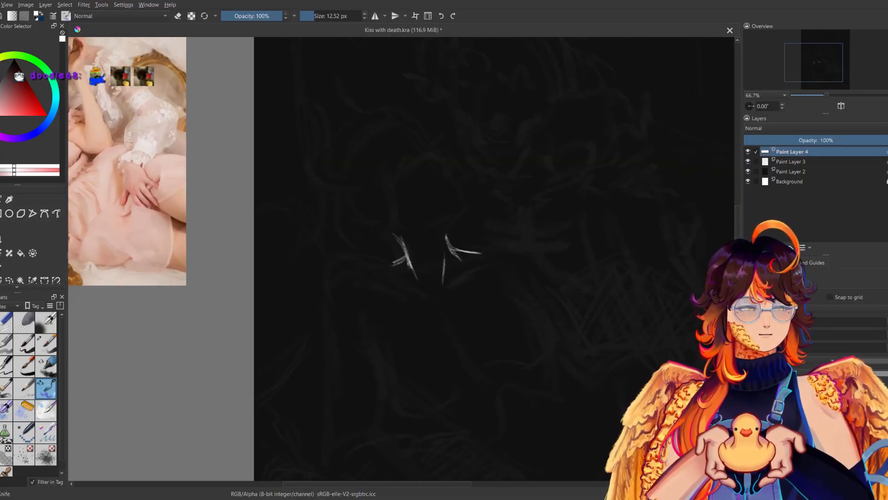
pyautogui.moveTo(396, 234); pyautogui.dragTo(411, 266)
pyautogui.press('e')
pyautogui.press('e')
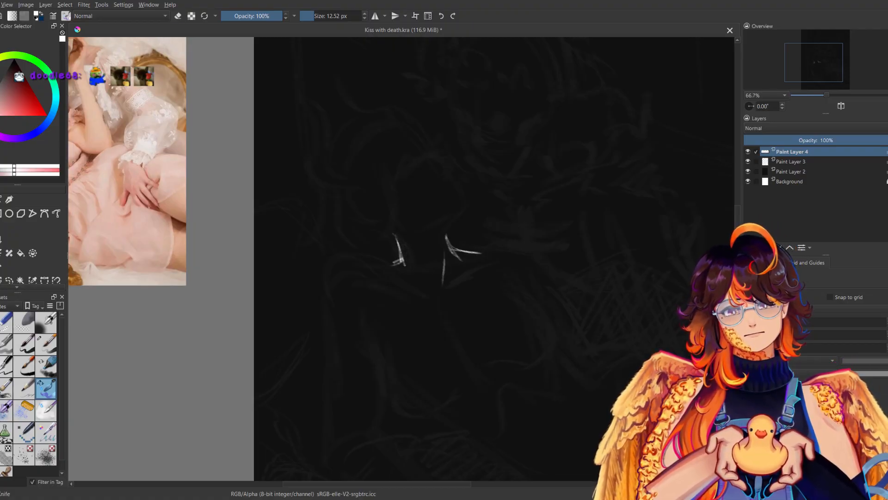
# Sketch the two collarbones meeting in a V at the pit of the neck, check them in mirrored view, and save the file.
pyautogui.moveTo(440, 230)
pyautogui.mouseDown()
pyautogui.moveTo(437, 294)
pyautogui.moveTo(495, 261)
pyautogui.mouseUp()
pyautogui.moveTo(407, 281); pyautogui.dragTo(431, 288)
pyautogui.press('m')
pyautogui.hotkey('ctrl', 'z')
pyautogui.moveTo(376, 286); pyautogui.dragTo(367, 294)
pyautogui.moveTo(378, 284)
pyautogui.mouseDown()
pyautogui.moveTo(415, 267)
pyautogui.moveTo(429, 272)
pyautogui.mouseUp()
pyautogui.press('m')
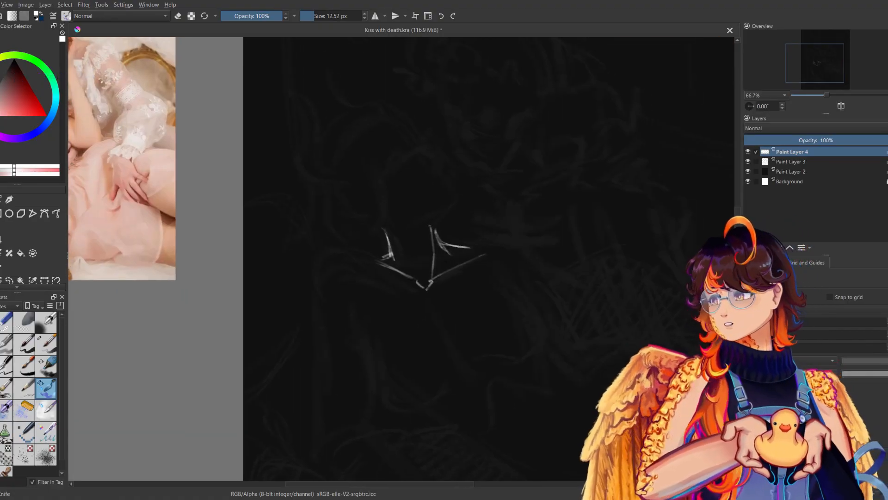
pyautogui.hotkey('ctrl', 's')
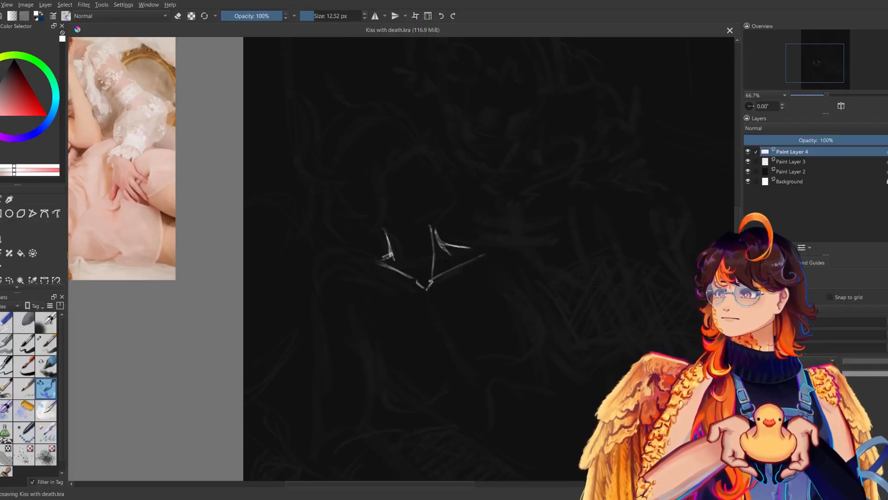
# Sketch the rounded shoulder contour from the back of the neck, compare it in mirrored view, and reinforce its curve.
pyautogui.moveTo(482, 297); pyautogui.dragTo(559, 250)
pyautogui.moveTo(401, 205)
pyautogui.mouseDown()
pyautogui.moveTo(379, 230)
pyautogui.moveTo(382, 261)
pyautogui.moveTo(426, 206)
pyautogui.mouseUp()
pyautogui.press('m')
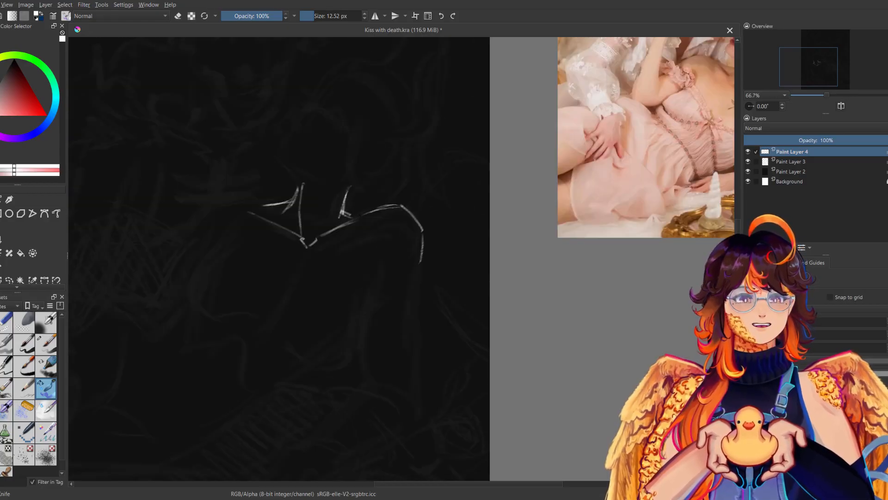
pyautogui.press('m')
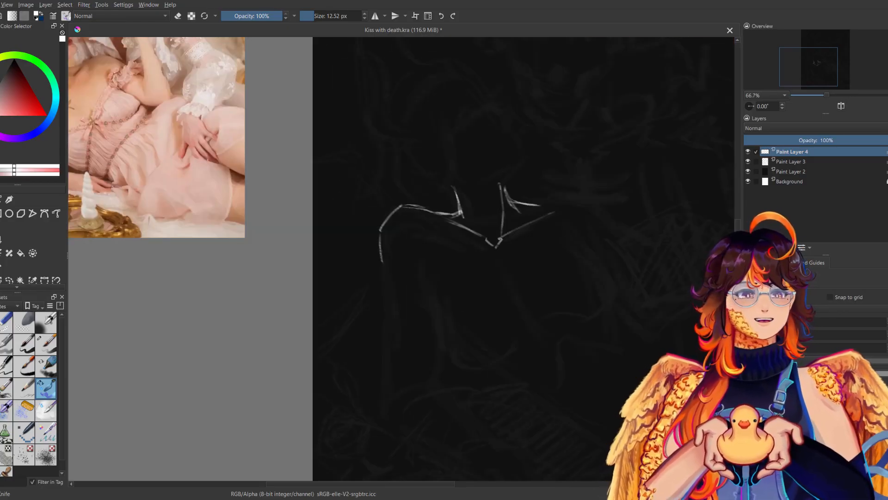
pyautogui.moveTo(380, 225)
pyautogui.mouseDown()
pyautogui.moveTo(382, 271)
pyautogui.moveTo(407, 204)
pyautogui.mouseUp()
# Extend the outer arm line straight down from the rounded shoulder, redoing the first stroke.
pyautogui.moveTo(381, 249); pyautogui.dragTo(387, 320)
pyautogui.hotkey('ctrl', 'z')
pyautogui.moveTo(383, 272); pyautogui.dragTo(384, 336)
pyautogui.moveTo(384, 309); pyautogui.dragTo(388, 403)
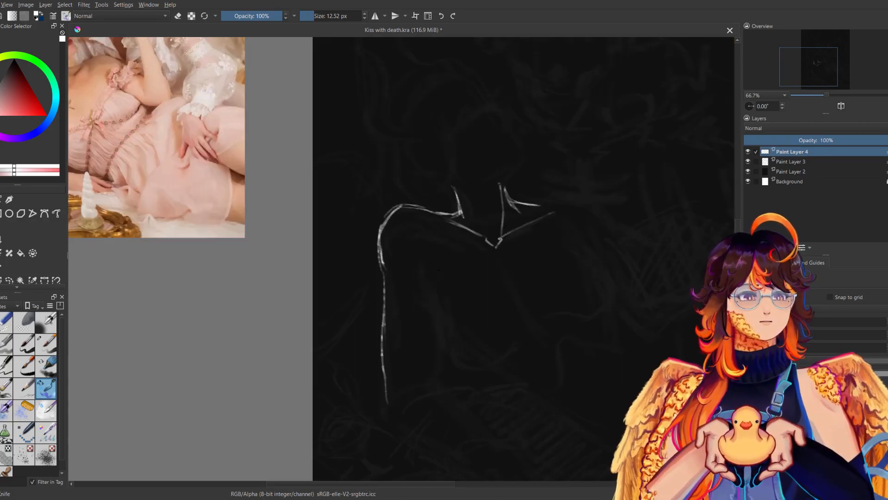
# Sketch the curved breast contour beside the near arm and check it in mirrored view.
pyautogui.moveTo(422, 272)
pyautogui.mouseDown()
pyautogui.moveTo(449, 357)
pyautogui.moveTo(489, 361)
pyautogui.moveTo(512, 331)
pyautogui.mouseUp()
pyautogui.moveTo(481, 366); pyautogui.dragTo(504, 349)
pyautogui.press('m')
pyautogui.press('m')
# Sketch the far breast contour from the armpit around its outer edge to the underside.
pyautogui.moveTo(509, 278); pyautogui.dragTo(316, 303)
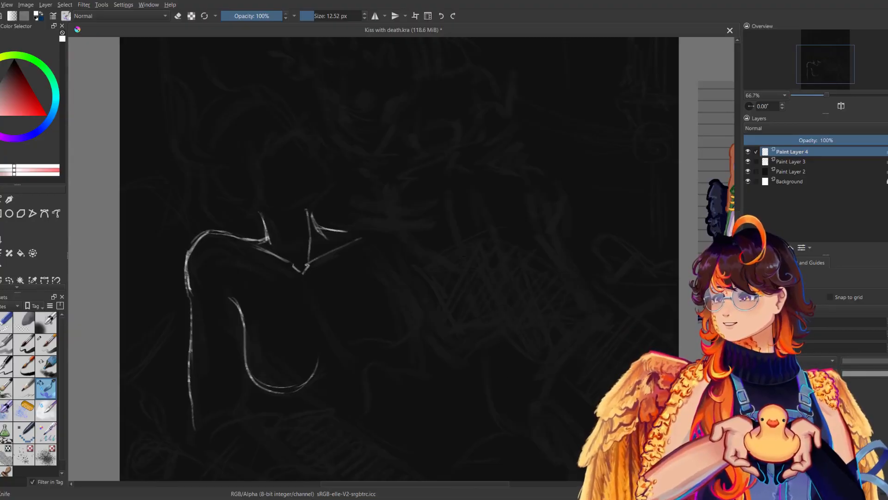
pyautogui.moveTo(370, 278)
pyautogui.mouseDown()
pyautogui.moveTo(472, 245)
pyautogui.moveTo(497, 257)
pyautogui.mouseUp()
pyautogui.moveTo(478, 226); pyautogui.dragTo(504, 262)
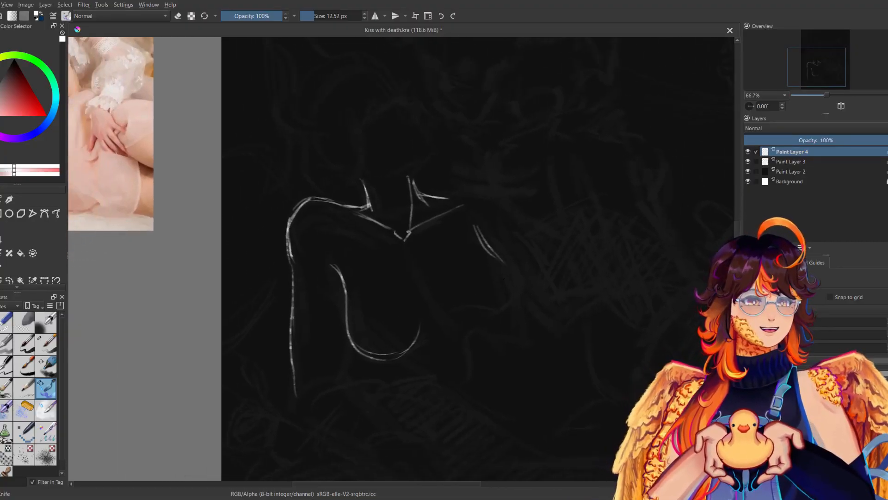
pyautogui.moveTo(445, 310); pyautogui.dragTo(490, 324)
pyautogui.moveTo(454, 318); pyautogui.dragTo(498, 320)
pyautogui.moveTo(504, 264)
pyautogui.mouseDown()
pyautogui.moveTo(515, 300)
pyautogui.moveTo(493, 321)
pyautogui.mouseUp()
pyautogui.moveTo(495, 254); pyautogui.dragTo(517, 306)
pyautogui.moveTo(508, 271); pyautogui.dragTo(508, 315)
# Clean the far breast's outer edge in erase mode and reinforce its lower curve with the sketching brush.
pyautogui.press('e')
pyautogui.moveTo(510, 271); pyautogui.dragTo(514, 297)
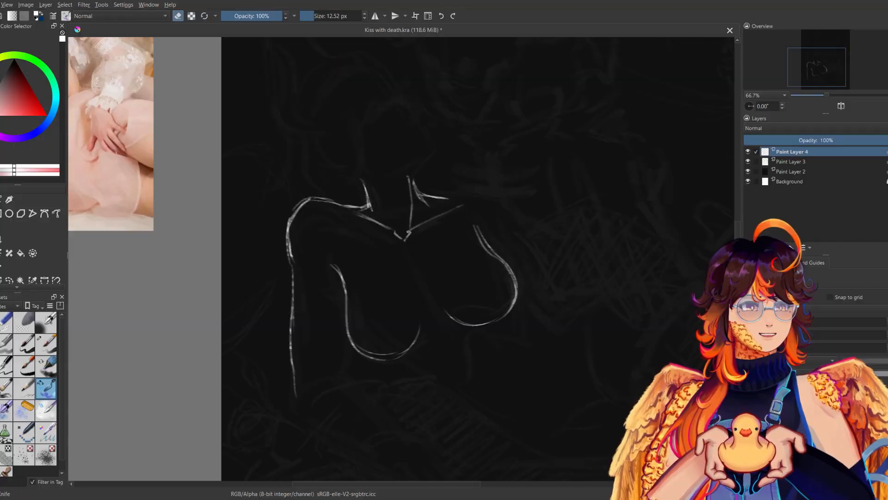
pyautogui.press('e')
pyautogui.moveTo(510, 309); pyautogui.dragTo(479, 326)
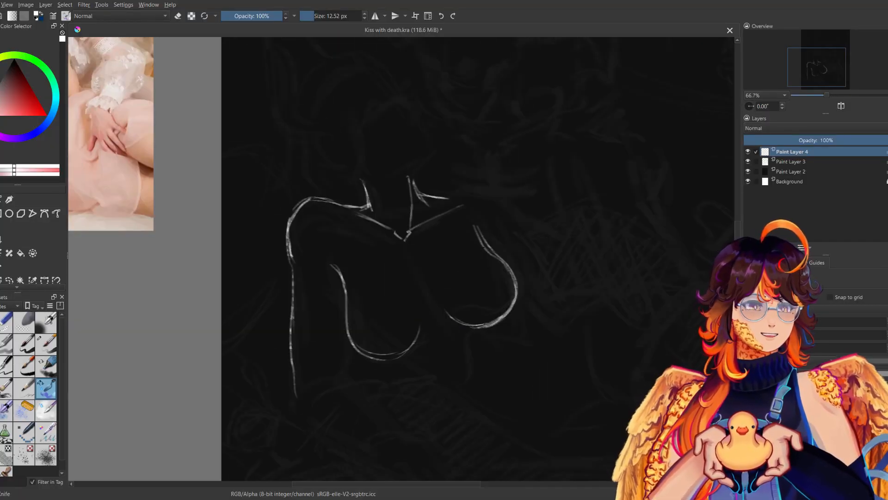
# Add armpit creases at the top of both breast contours, trim the far one in erase mode, and compare them in mirrored view.
pyautogui.moveTo(481, 224); pyautogui.dragTo(483, 240)
pyautogui.moveTo(332, 255); pyautogui.dragTo(344, 277)
pyautogui.moveTo(475, 226); pyautogui.dragTo(495, 255)
pyautogui.press('e')
pyautogui.moveTo(475, 225); pyautogui.dragTo(481, 240)
pyautogui.moveTo(484, 224); pyautogui.dragTo(493, 251)
pyautogui.moveTo(486, 241)
pyautogui.mouseDown()
pyautogui.moveTo(495, 253)
pyautogui.moveTo(428, 282)
pyautogui.mouseUp()
pyautogui.press('e')
pyautogui.press('m')
# Sketch the far shoulder's rounded contour and its upper arm line, redoing strokes and comparing them in mirrored view.
pyautogui.press('m')
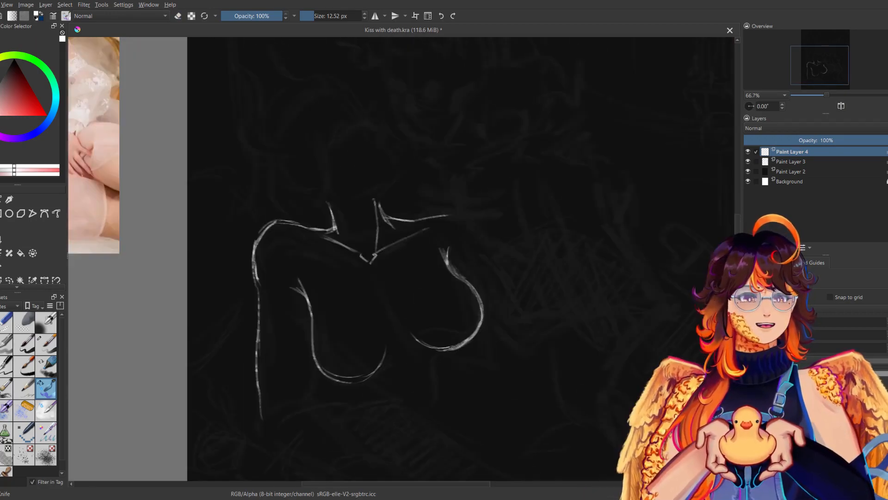
pyautogui.moveTo(414, 220)
pyautogui.mouseDown()
pyautogui.moveTo(435, 210)
pyautogui.moveTo(467, 219)
pyautogui.mouseUp()
pyautogui.moveTo(436, 207)
pyautogui.mouseDown()
pyautogui.moveTo(472, 221)
pyautogui.moveTo(520, 192)
pyautogui.moveTo(507, 185)
pyautogui.moveTo(490, 226)
pyautogui.mouseUp()
pyautogui.press('m')
pyautogui.press('m')
pyautogui.hotkey('ctrl', 'z')
pyautogui.moveTo(455, 190); pyautogui.dragTo(509, 273)
pyautogui.hotkey('ctrl', 'z')
pyautogui.moveTo(472, 223); pyautogui.dragTo(513, 273)
# Compare the whole torso in mirrored view at 33.3% zoom, try a rib stroke, and undo it together with the far upper arm line.
pyautogui.press('m')
pyautogui.press('m')
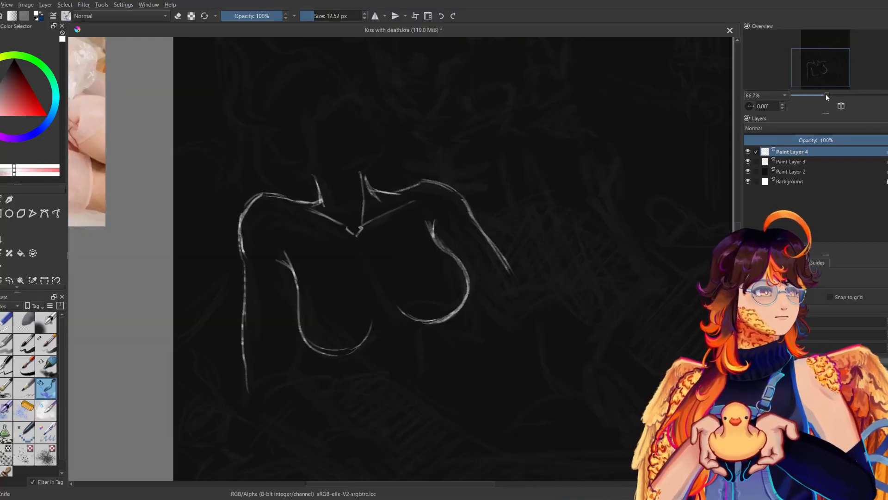
pyautogui.moveTo(828, 95); pyautogui.dragTo(808, 97)
pyautogui.press('m')
# Sketch short ribcage side lines below each breast and check them in mirrored view.
pyautogui.press('m')
pyautogui.press('m')
pyautogui.press('m')
pyautogui.moveTo(374, 308); pyautogui.dragTo(387, 321)
pyautogui.hotkey('ctrl', 'z')
pyautogui.press('m')
pyautogui.press('m')
pyautogui.hotkey('ctrl', 'z')
pyautogui.hotkey('ctrl', 'z')
pyautogui.moveTo(371, 308)
pyautogui.mouseDown()
pyautogui.moveTo(393, 329)
pyautogui.moveTo(419, 316)
pyautogui.mouseUp()
pyautogui.hotkey('ctrl', 'z')
pyautogui.moveTo(437, 282); pyautogui.dragTo(446, 294)
# Try a mark between the rib lines, undo it, and add a second line beside the far rib line after comparing mirrored views.
pyautogui.press('m')
pyautogui.press('m')
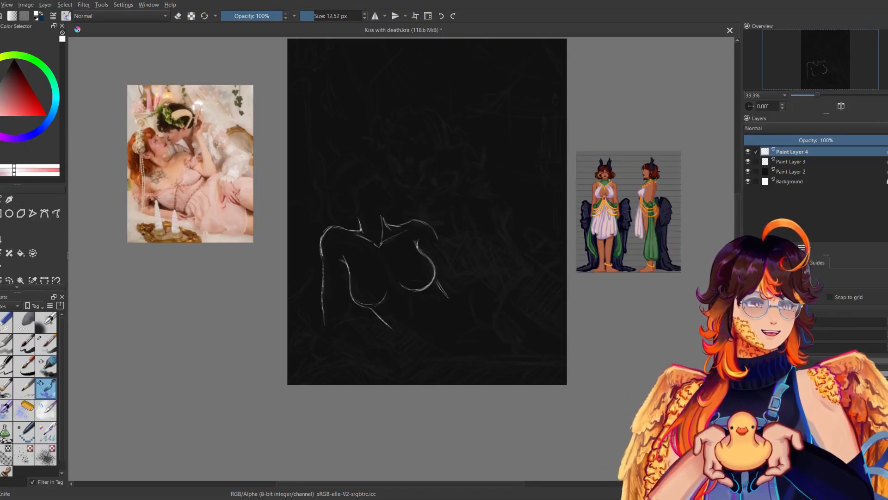
pyautogui.moveTo(416, 325); pyautogui.dragTo(432, 306)
pyautogui.press('m')
pyautogui.press('m')
pyautogui.hotkey('ctrl', 'z')
pyautogui.press('m')
pyautogui.press('m')
pyautogui.hotkey('ctrl', 'z')
pyautogui.moveTo(435, 280); pyautogui.dragTo(444, 298)
# Erase the extra far rib line with a 72.35 px eraser, shorten the near one, and return to the sketching brush for a mirrored check.
pyautogui.click(10, 325)
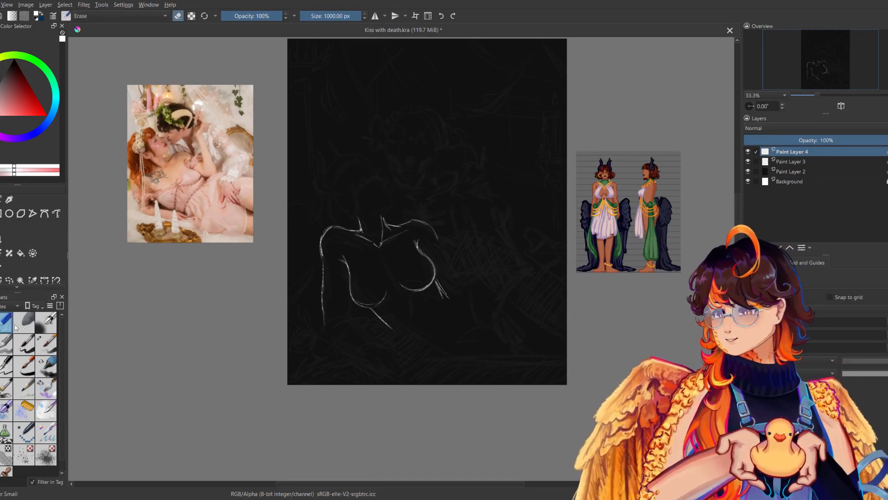
pyautogui.click(326, 16)
pyautogui.moveTo(444, 280); pyautogui.dragTo(439, 297)
pyautogui.press('m')
pyautogui.press('m')
pyautogui.moveTo(372, 310)
pyautogui.mouseDown()
pyautogui.moveTo(394, 331)
pyautogui.moveTo(383, 324)
pyautogui.mouseUp()
pyautogui.click(47, 390)
pyautogui.press('m')
pyautogui.press('m')
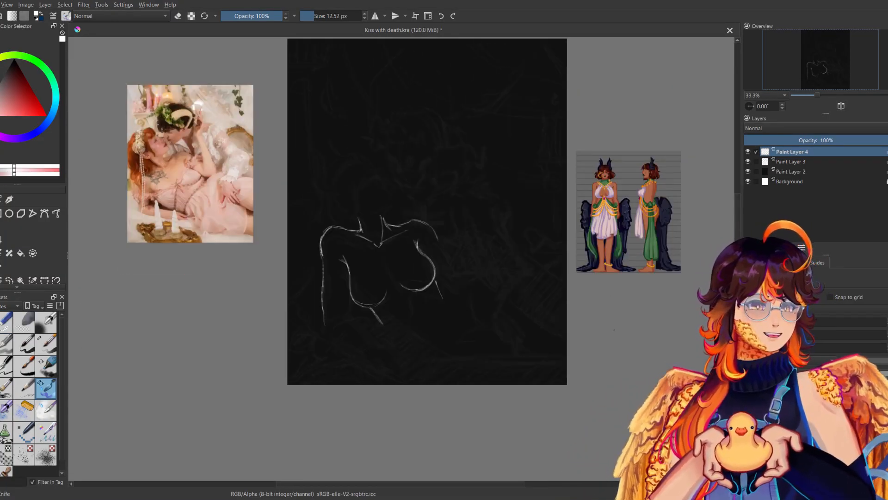
# Select the far rib line with a freehand outline and transform it slightly down and inward.
pyautogui.click(9, 280)
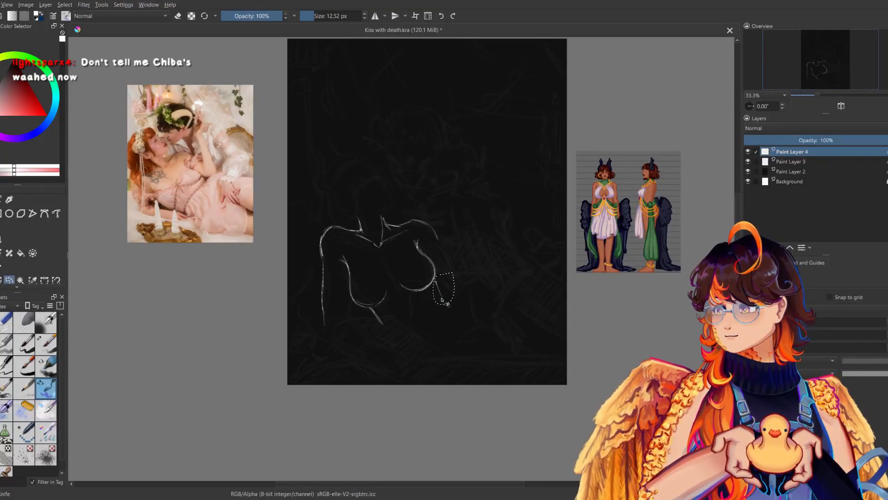
pyautogui.hotkey('ctrl', 't')
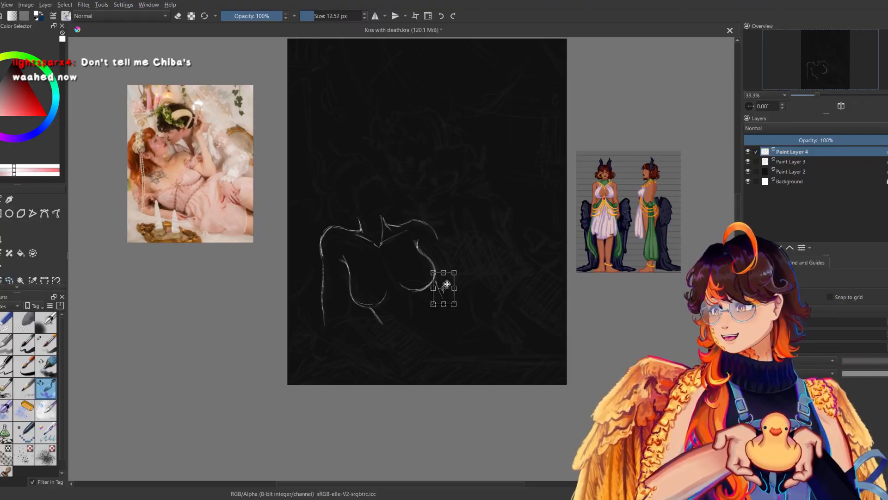
pyautogui.press('Return')
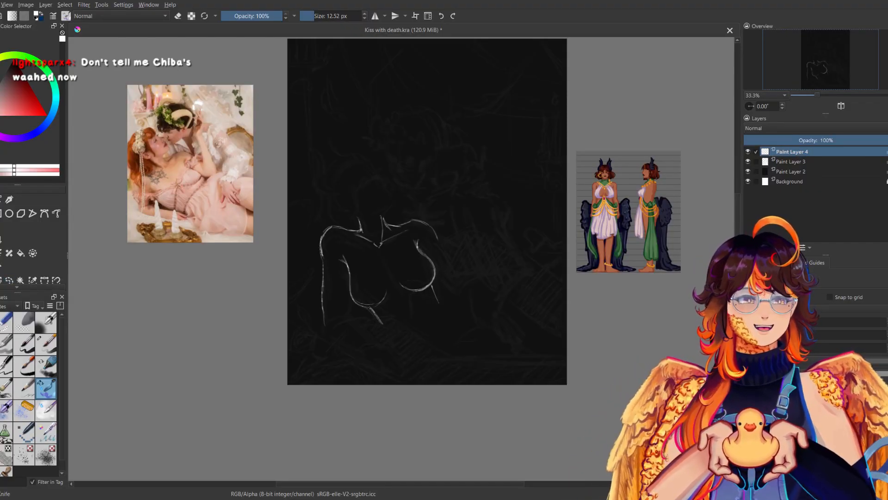
# Trim the near rib line in erase mode, reinforce the near breast's inner lower curve, and check it in mirrored view.
pyautogui.press('e')
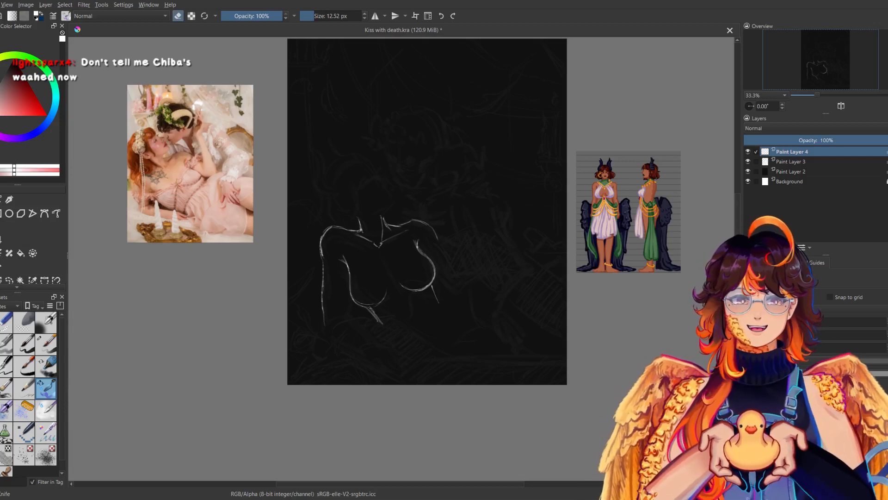
pyautogui.press('e')
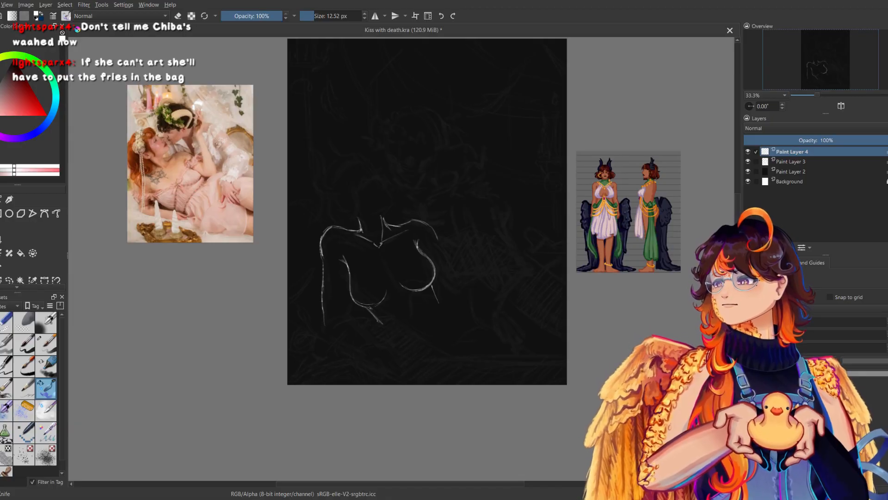
pyautogui.moveTo(373, 305); pyautogui.dragTo(391, 284)
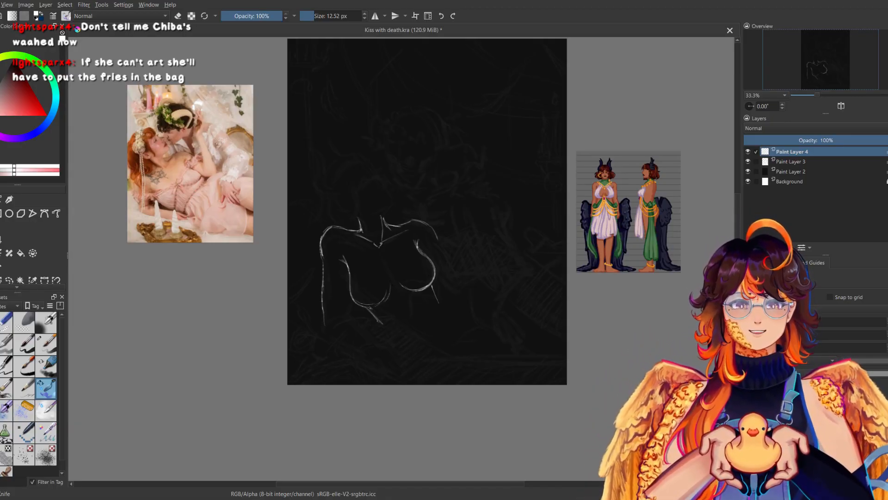
pyautogui.press('m')
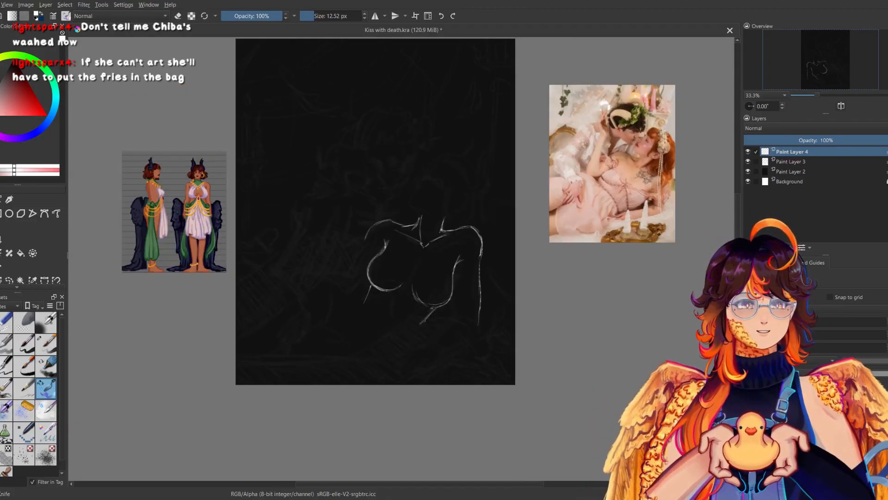
pyautogui.press('m')
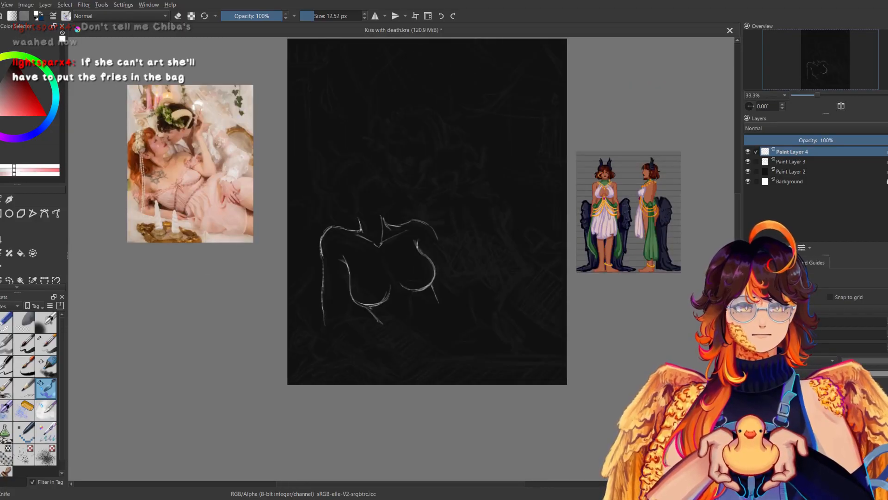
# Sketch small marks for the lower ribcage, a second far waist line and a long near waist line, comparing them in mirrored view.
pyautogui.moveTo(403, 307); pyautogui.dragTo(396, 318)
pyautogui.press('m')
pyautogui.press('m')
pyautogui.moveTo(436, 291); pyautogui.dragTo(451, 300)
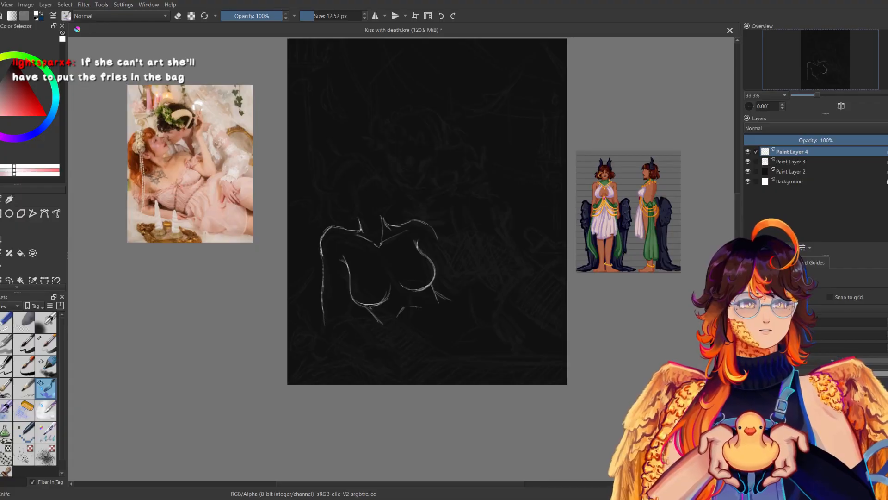
pyautogui.moveTo(385, 325); pyautogui.dragTo(421, 343)
pyautogui.hotkey('ctrl', 'z')
pyautogui.press('m')
pyautogui.press('m')
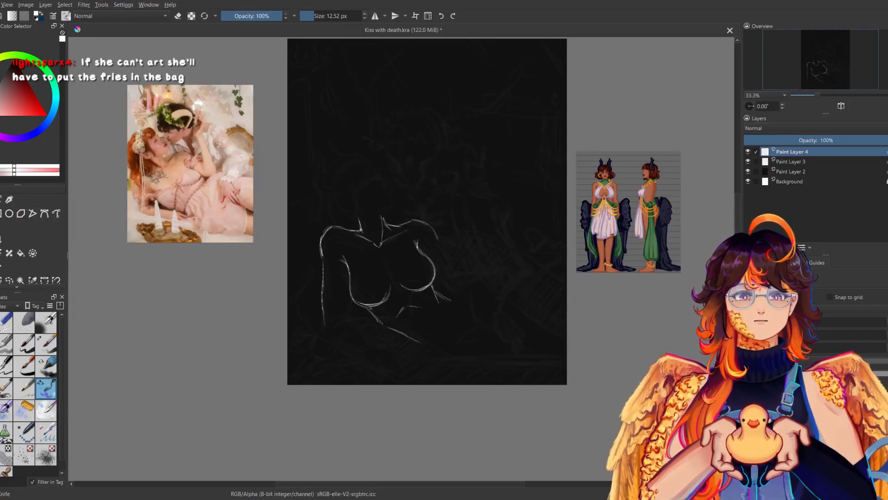
# Scale the whole torso sketch down slightly with the Transform tool and return to the brush.
pyautogui.moveTo(411, 302); pyautogui.dragTo(460, 289)
pyautogui.hotkey('ctrl', 't')
pyautogui.moveTo(370, 331); pyautogui.dragTo(375, 323)
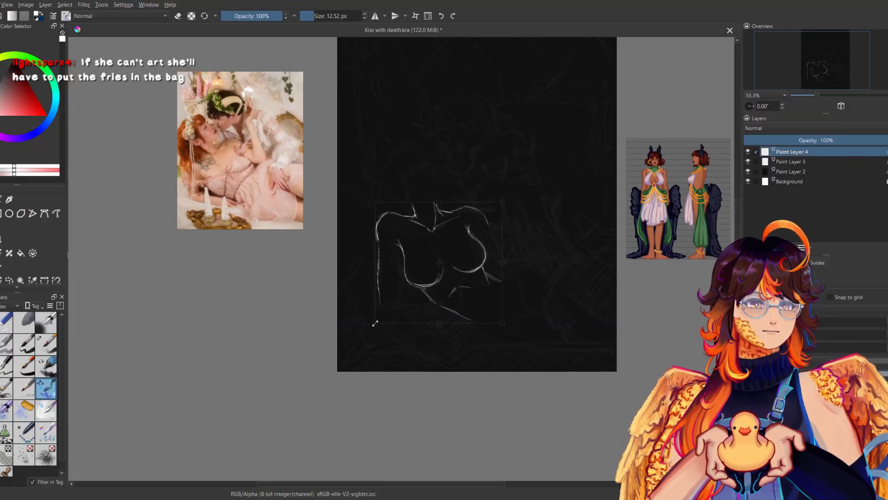
pyautogui.press('b')
# Sketch the upper thigh line, the lower hip contour and the pelvis crease lines, and compare them in mirrored view.
pyautogui.moveTo(491, 261)
pyautogui.mouseDown()
pyautogui.moveTo(429, 288)
pyautogui.moveTo(506, 280)
pyautogui.mouseUp()
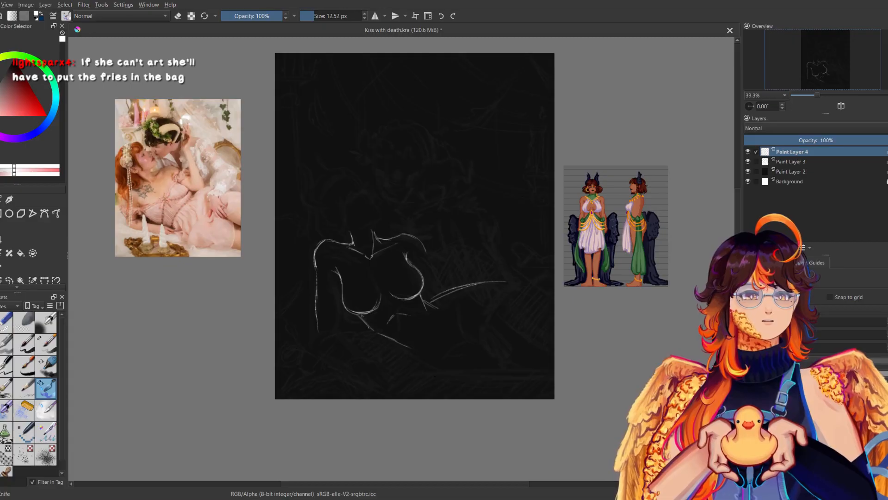
pyautogui.moveTo(377, 337); pyautogui.dragTo(418, 371)
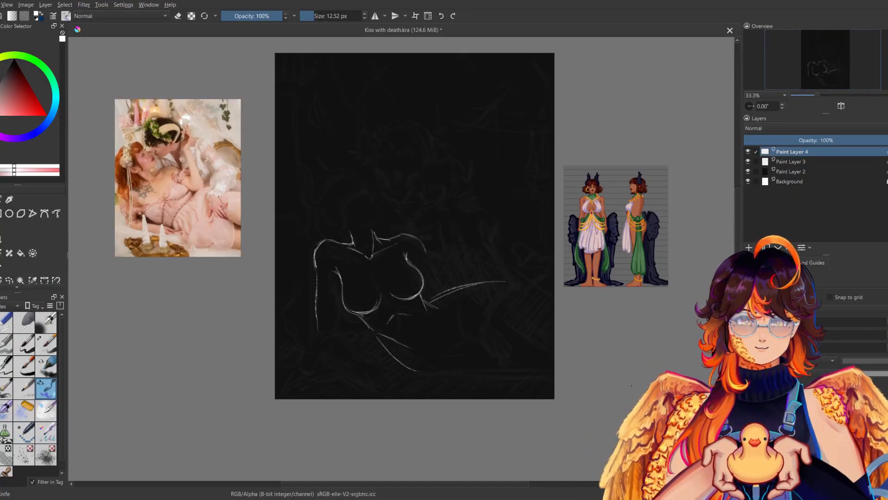
pyautogui.press('m')
pyautogui.press('m')
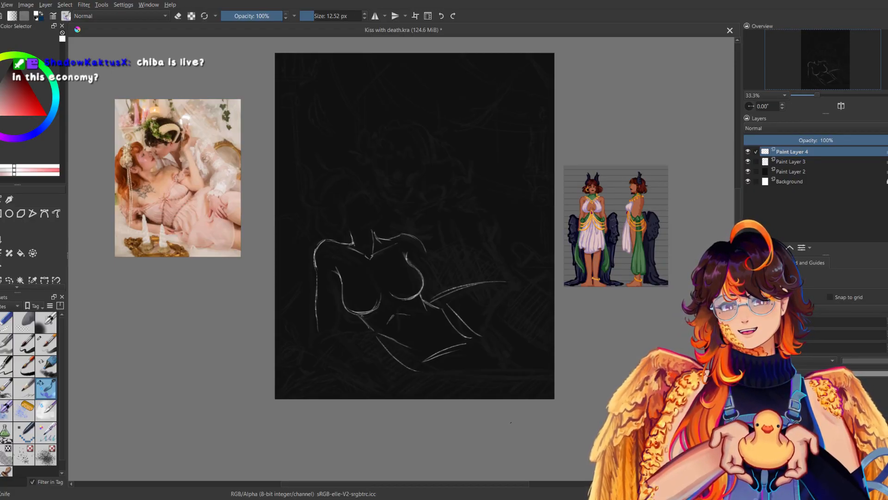
# Erase the upper thigh line with the 72.35 px eraser, return to the sketching brush, and check the figure in mirrored view.
pyautogui.click(6, 322)
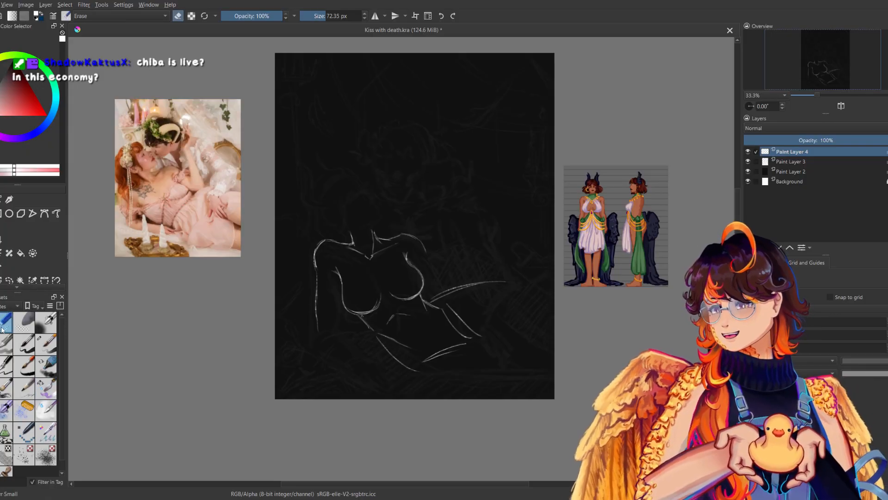
pyautogui.moveTo(432, 300); pyautogui.dragTo(488, 284)
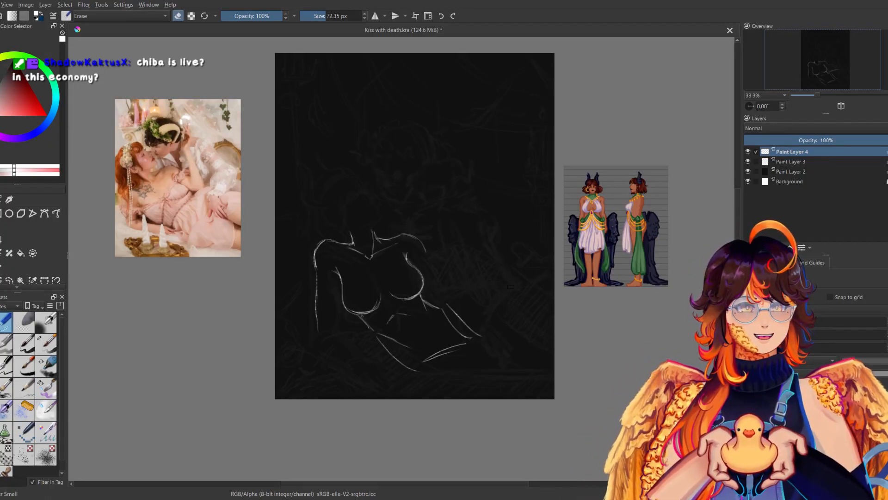
pyautogui.click(46, 388)
pyautogui.press('m')
# Redraw the upper thigh line rising from the waist and running outward, undoing the first attempt and comparing it in mirrored view.
pyautogui.press('m')
pyautogui.moveTo(440, 303)
pyautogui.mouseDown()
pyautogui.moveTo(503, 290)
pyautogui.moveTo(527, 303)
pyautogui.mouseUp()
pyautogui.press('m')
pyautogui.press('m')
pyautogui.hotkey('ctrl', 'z')
pyautogui.hotkey('ctrl', 'z')
pyautogui.moveTo(443, 301); pyautogui.dragTo(527, 291)
pyautogui.press('m')
pyautogui.press('m')
# Extend the lower hip contour into a near-horizontal underside thigh line and check it in mirrored view.
pyautogui.press('m')
pyautogui.press('m')
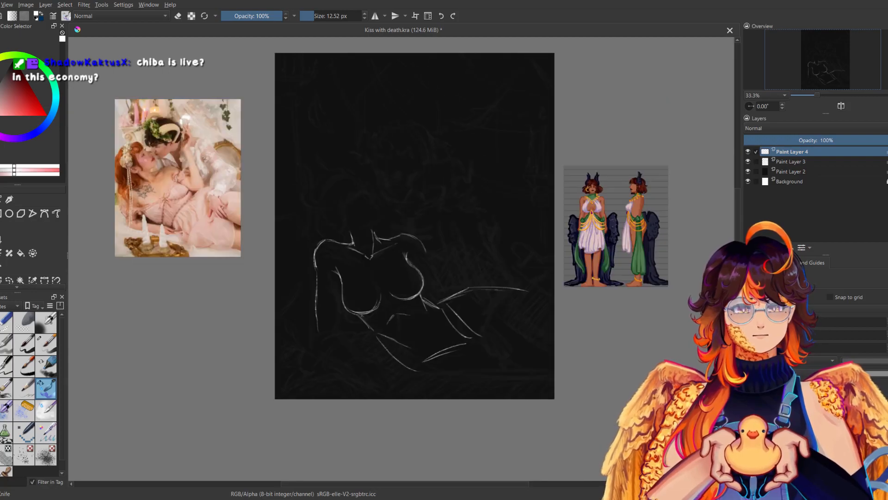
pyautogui.moveTo(419, 379); pyautogui.dragTo(479, 376)
pyautogui.press('m')
pyautogui.press('m')
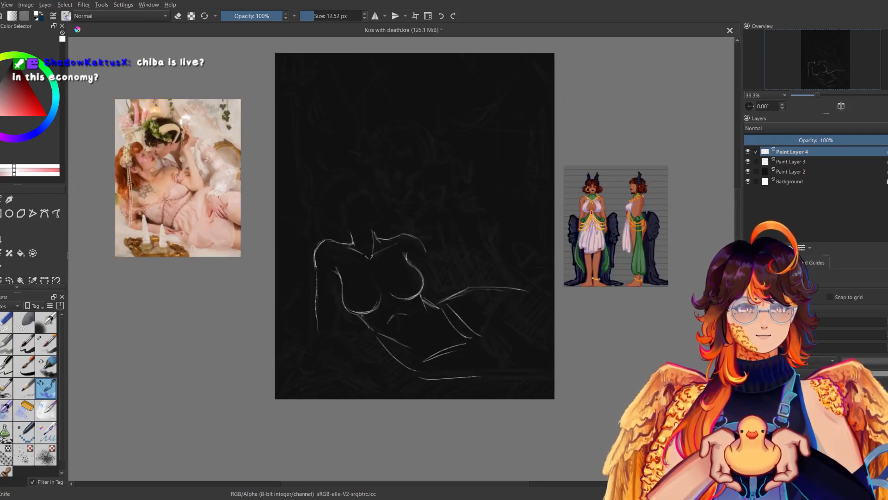
# Erase the pelvis crease lines with the 72.35 px eraser and return to the sketching brush.
pyautogui.moveTo(455, 355)
pyautogui.mouseDown()
pyautogui.moveTo(452, 312)
pyautogui.moveTo(473, 332)
pyautogui.moveTo(433, 354)
pyautogui.mouseUp()
pyautogui.press('m')
pyautogui.press('m')
pyautogui.click(4, 326)
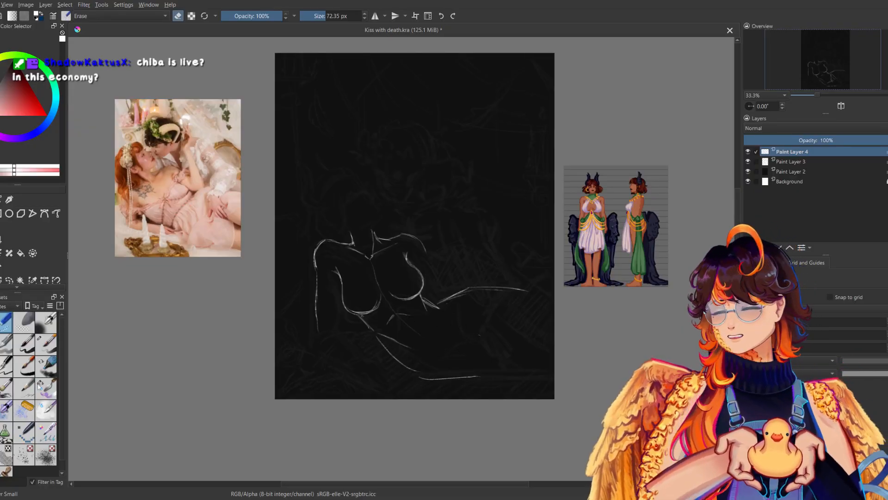
pyautogui.click(41, 387)
# Sketch two new pelvis creases converging at the crotch from the belly and the waist, and compare them in mirrored view.
pyautogui.moveTo(412, 330); pyautogui.dragTo(443, 351)
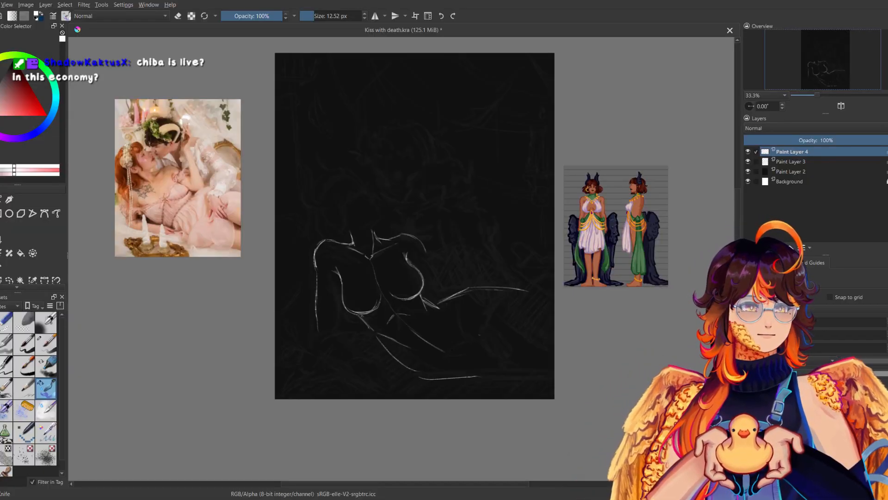
pyautogui.moveTo(443, 303); pyautogui.dragTo(455, 350)
pyautogui.press('m')
pyautogui.press('m')
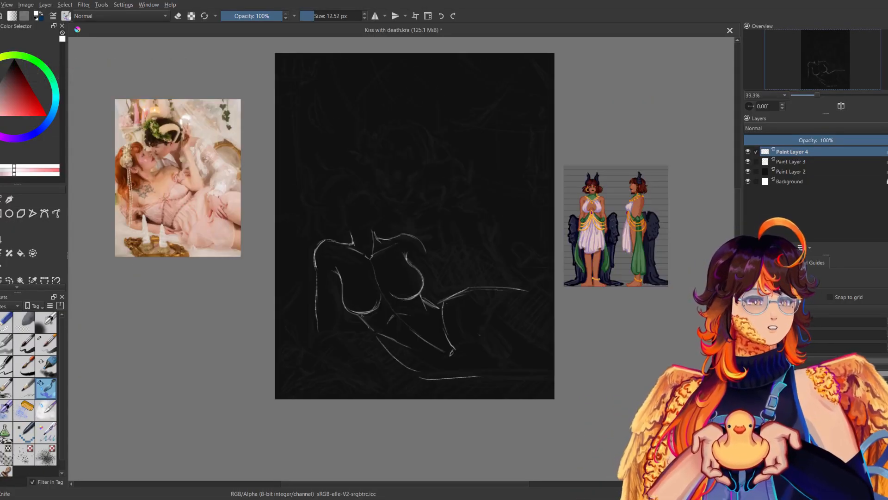
# Add a near-horizontal crease line from the crotch toward the lower hip and check it in mirrored view.
pyautogui.press('m')
pyautogui.press('m')
pyautogui.moveTo(451, 352); pyautogui.dragTo(489, 331)
pyautogui.press('m')
pyautogui.press('m')
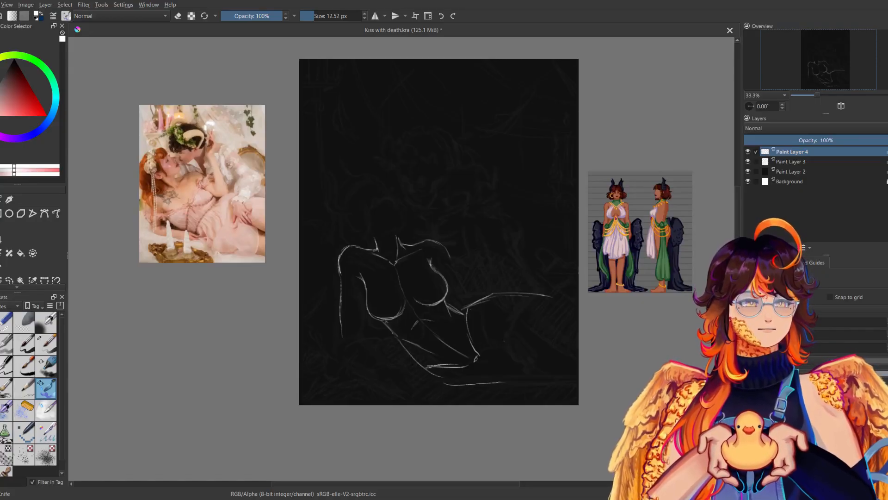
pyautogui.moveTo(483, 294); pyautogui.dragTo(424, 293)
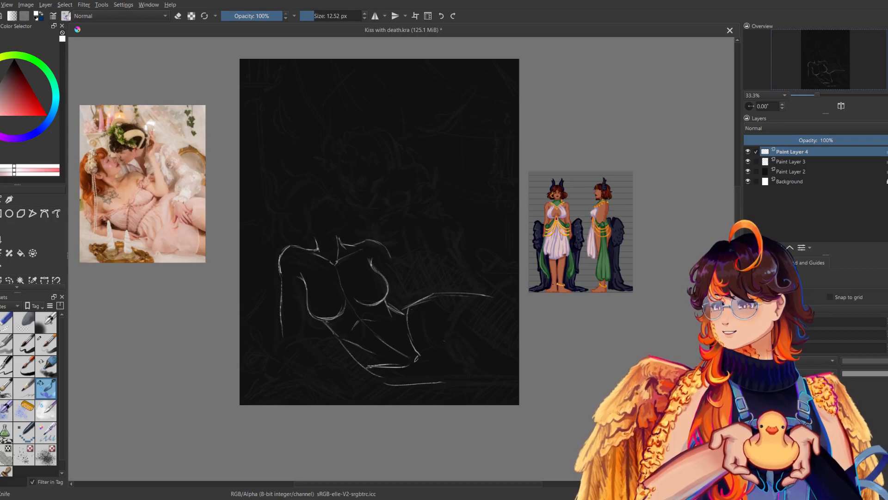
pyautogui.moveTo(393, 231); pyautogui.dragTo(424, 242)
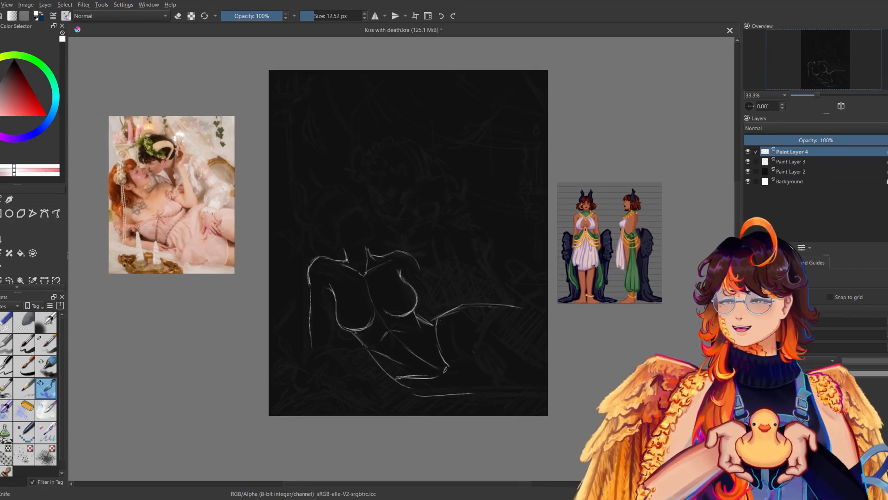
# Erase the lower hip contour and underside thigh line with the 72.35 px eraser, then redraw the underside as short horizontal strokes.
pyautogui.click(6, 322)
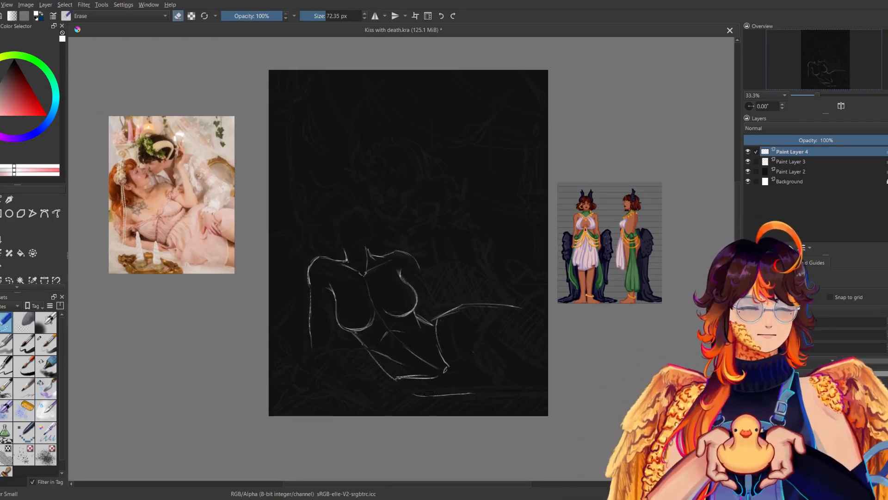
pyautogui.moveTo(470, 394)
pyautogui.mouseDown()
pyautogui.moveTo(413, 395)
pyautogui.moveTo(411, 374)
pyautogui.moveTo(395, 376)
pyautogui.moveTo(407, 372)
pyautogui.moveTo(407, 385)
pyautogui.mouseUp()
pyautogui.click(45, 384)
pyautogui.press('m')
pyautogui.press('m')
pyautogui.press('m')
pyautogui.press('m')
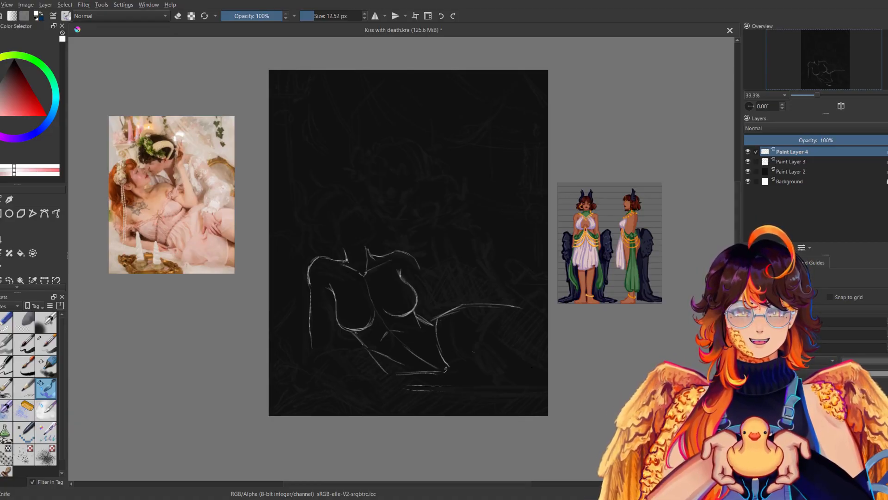
# Sketch a rounded head with an angled face plane and jaw above the neck, undoing the first attempts and comparing it in mirrored view.
pyautogui.moveTo(314, 210)
pyautogui.mouseDown()
pyautogui.moveTo(345, 194)
pyautogui.moveTo(371, 224)
pyautogui.moveTo(363, 240)
pyautogui.mouseUp()
pyautogui.hotkey('ctrl', 'z')
pyautogui.hotkey('ctrl', 'z')
pyautogui.moveTo(374, 233); pyautogui.dragTo(357, 242)
pyautogui.moveTo(326, 213); pyautogui.dragTo(325, 243)
pyautogui.press('m')
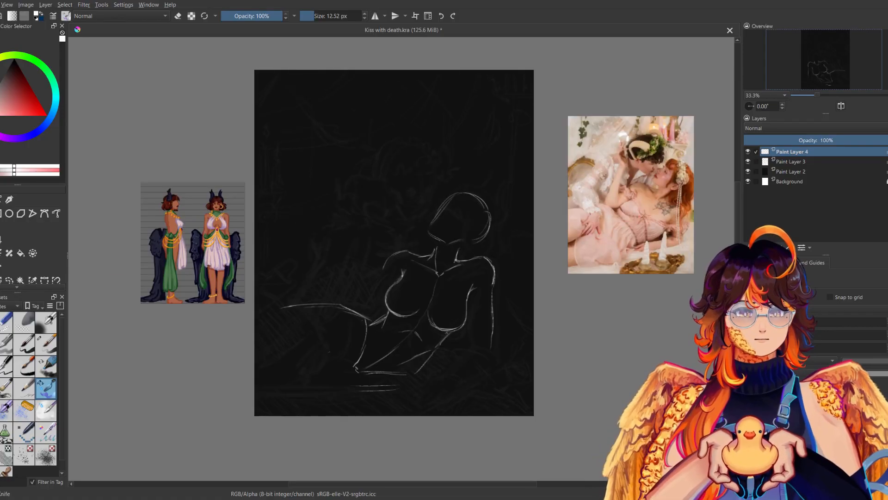
pyautogui.press('m')
pyautogui.moveTo(531, 291); pyautogui.dragTo(572, 260)
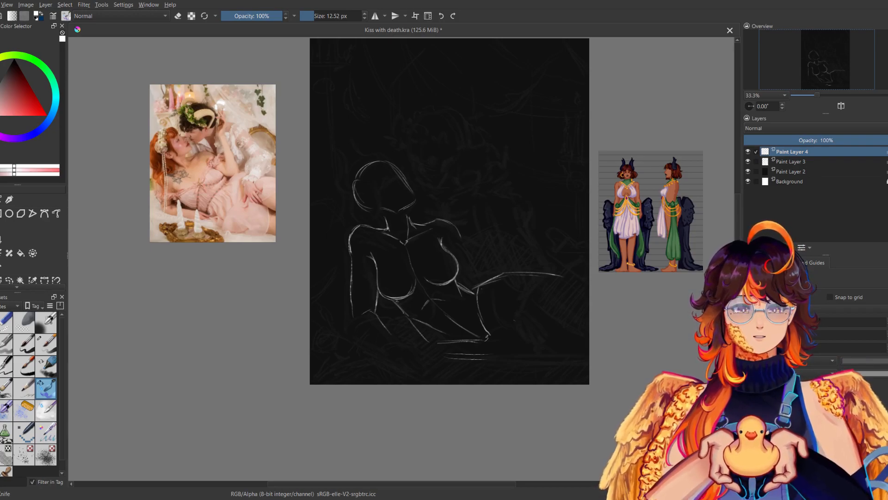
# Sketch the supporting arm's bent forearm from the elbow to the wrist and check it in mirrored view.
pyautogui.hotkey('ctrl', 'z')
pyautogui.moveTo(358, 337)
pyautogui.mouseDown()
pyautogui.moveTo(389, 355)
pyautogui.moveTo(404, 347)
pyautogui.mouseUp()
pyautogui.press('m')
pyautogui.press('m')
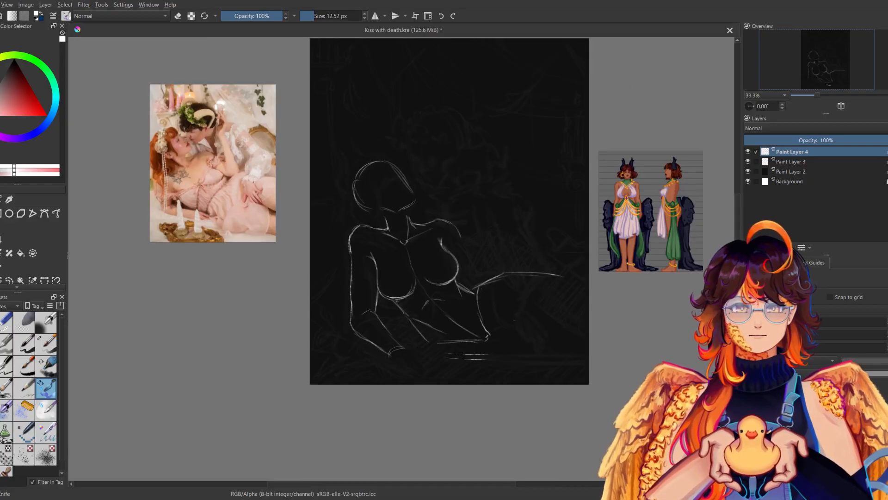
pyautogui.press('m')
pyautogui.press('m')
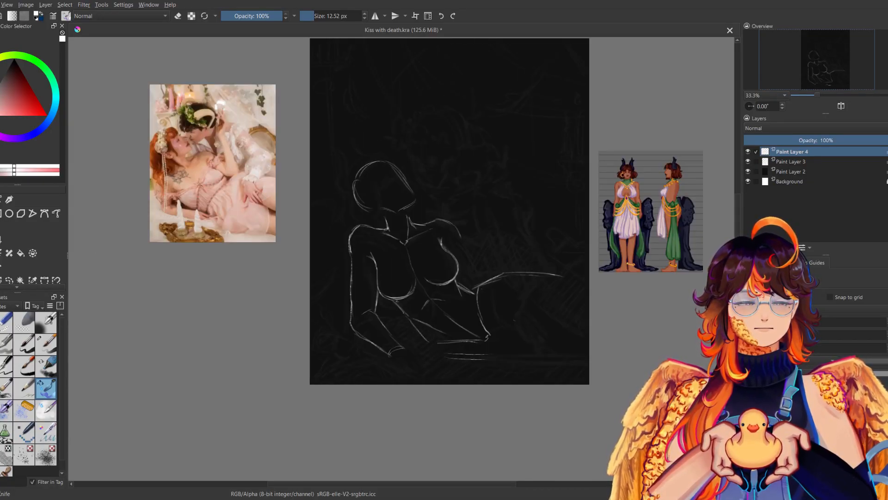
# Reinforce the outer contour of the supporting upper arm and forearm, comparing it in mirrored view.
pyautogui.moveTo(350, 235); pyautogui.dragTo(350, 293)
pyautogui.moveTo(350, 251)
pyautogui.mouseDown()
pyautogui.moveTo(349, 311)
pyautogui.moveTo(361, 337)
pyautogui.moveTo(392, 332)
pyautogui.mouseUp()
pyautogui.press('m')
pyautogui.press('m')
pyautogui.press('m')
pyautogui.press('m')
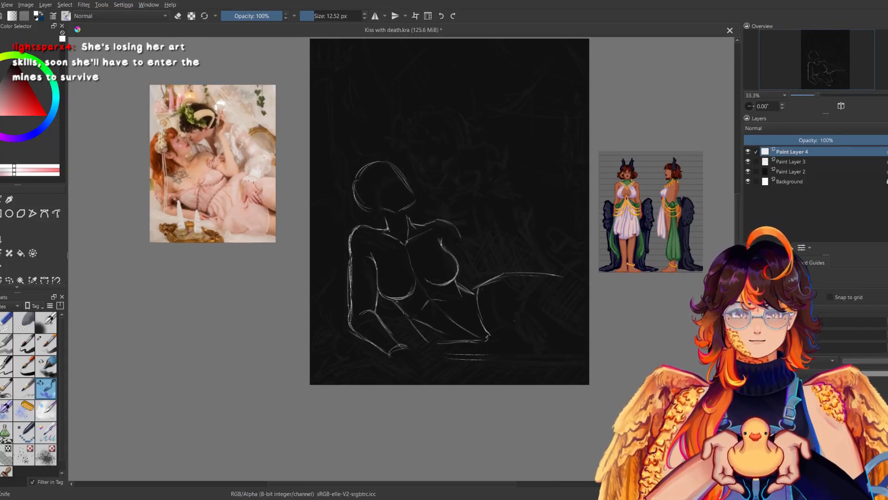
# Sketch the resting hand's palm block and first fingers at the wrist, checking them in mirrored view.
pyautogui.moveTo(405, 364); pyautogui.dragTo(419, 359)
pyautogui.press('m')
pyautogui.press('m')
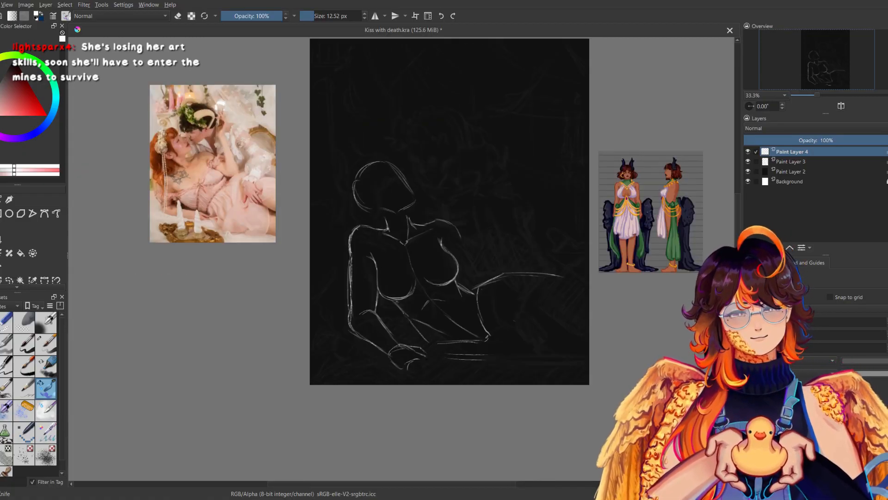
pyautogui.press('m')
pyautogui.press('m')
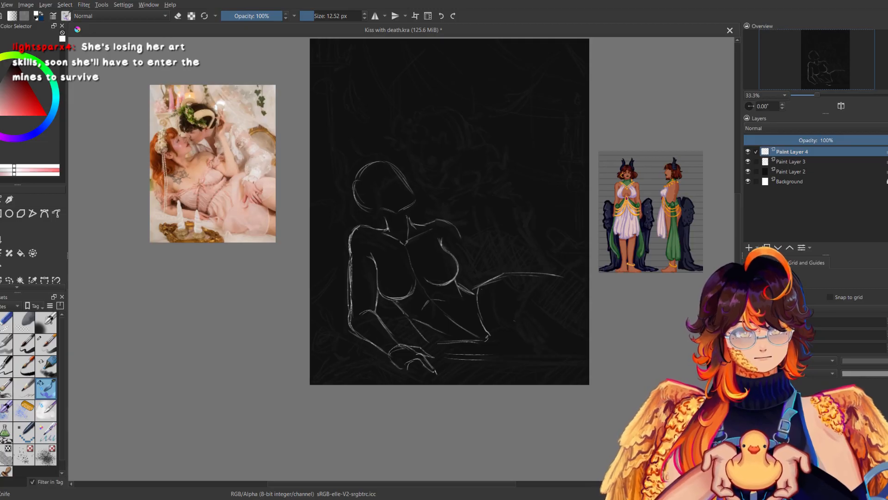
# Try extra finger strokes on the resting hand, undo them, and redraw the fingers as one simple closed block.
pyautogui.moveTo(420, 371)
pyautogui.mouseDown()
pyautogui.moveTo(431, 377)
pyautogui.moveTo(420, 375)
pyautogui.mouseUp()
pyautogui.press('m')
pyautogui.press('m')
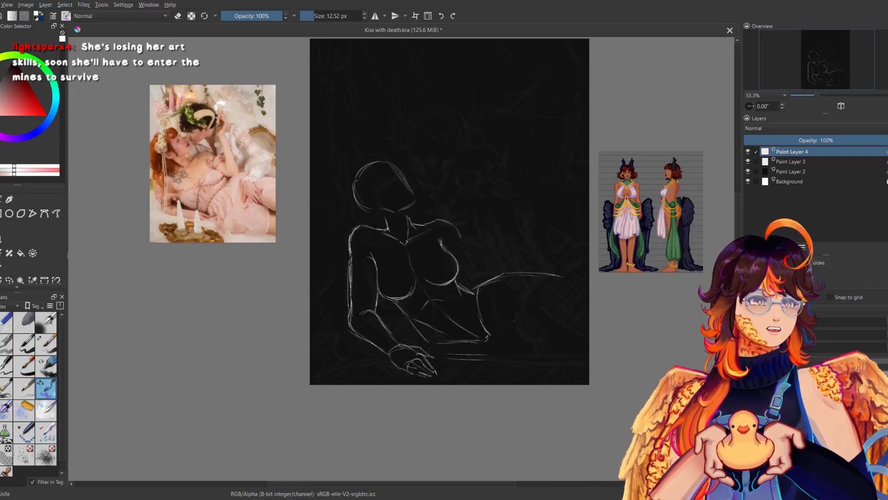
pyautogui.hotkey('ctrl', 'z')
pyautogui.hotkey('ctrl', 'z')
pyautogui.hotkey('ctrl', 'z')
pyautogui.hotkey('ctrl', 'z')
pyautogui.hotkey('ctrl', 'z')
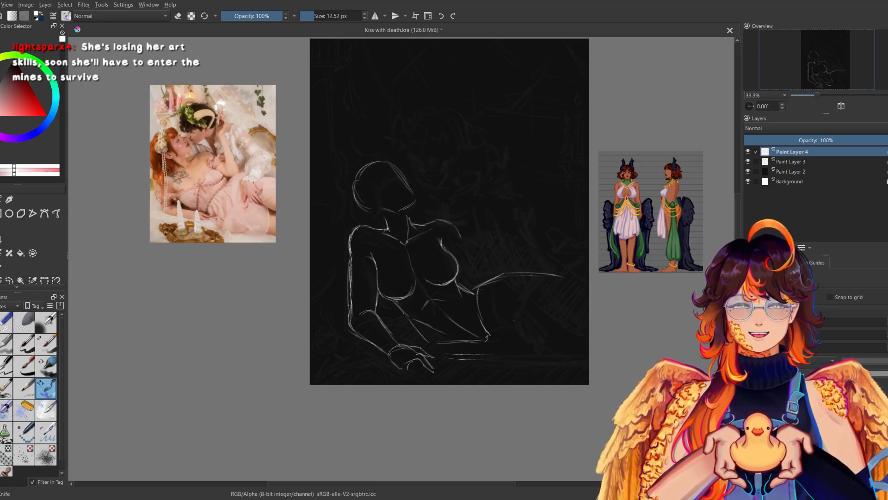
pyautogui.moveTo(401, 368); pyautogui.dragTo(414, 371)
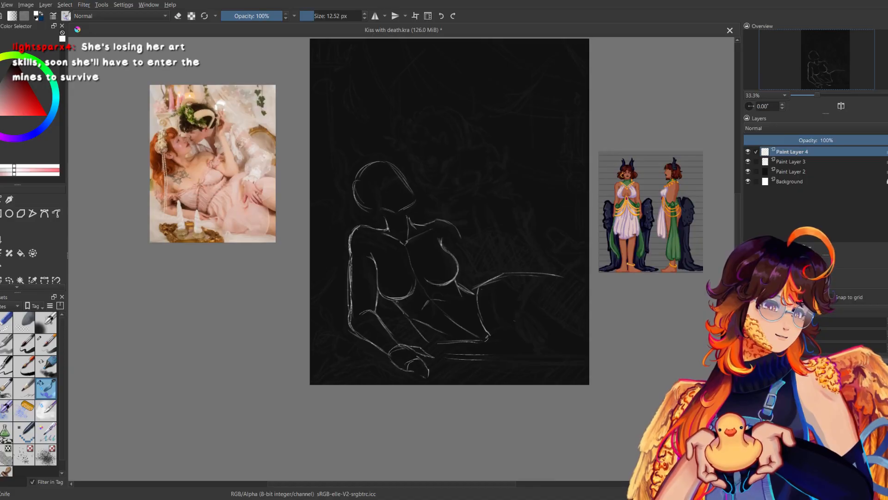
# Sketch the other arm's raised forearm as a tapered vertical form above the waist, undoing the first attempt.
pyautogui.moveTo(453, 298); pyautogui.dragTo(426, 333)
pyautogui.moveTo(460, 228)
pyautogui.mouseDown()
pyautogui.moveTo(445, 253)
pyautogui.moveTo(446, 303)
pyautogui.mouseUp()
pyautogui.hotkey('ctrl', 'z')
pyautogui.hotkey('ctrl', 'z')
pyautogui.moveTo(443, 231); pyautogui.dragTo(444, 305)
pyautogui.moveTo(438, 261); pyautogui.dragTo(440, 299)
pyautogui.moveTo(444, 230)
pyautogui.mouseDown()
pyautogui.moveTo(438, 267)
pyautogui.moveTo(461, 263)
pyautogui.moveTo(453, 311)
pyautogui.mouseUp()
pyautogui.moveTo(460, 277); pyautogui.dragTo(452, 304)
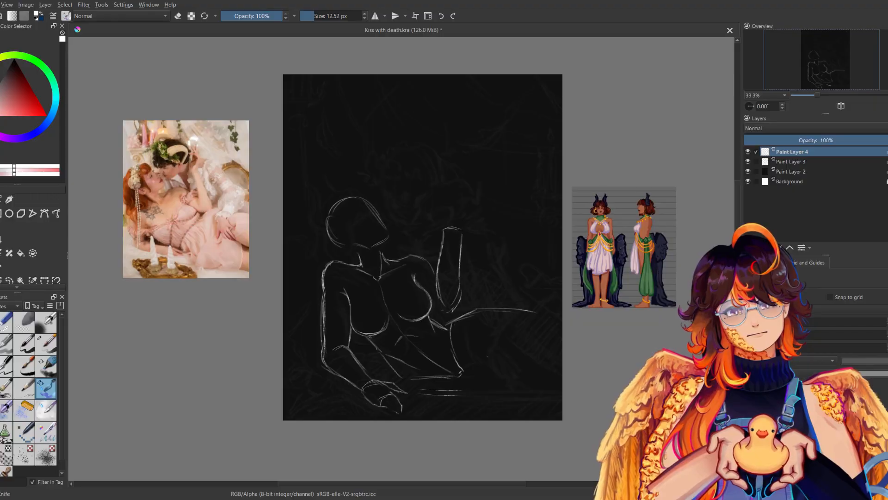
# Compare the figure and its raised forearm in mirrored view, and save the drawing.
pyautogui.press('m')
pyautogui.press('m')
pyautogui.moveTo(562, 238); pyautogui.dragTo(577, 222)
pyautogui.hotkey('ctrl', 's')
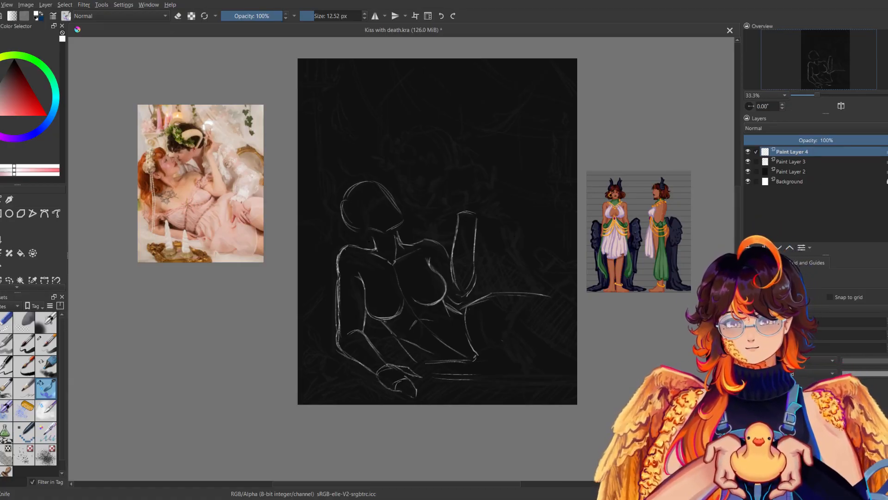
pyautogui.press('m')
pyautogui.press('m')
pyautogui.press('m')
pyautogui.press('m')
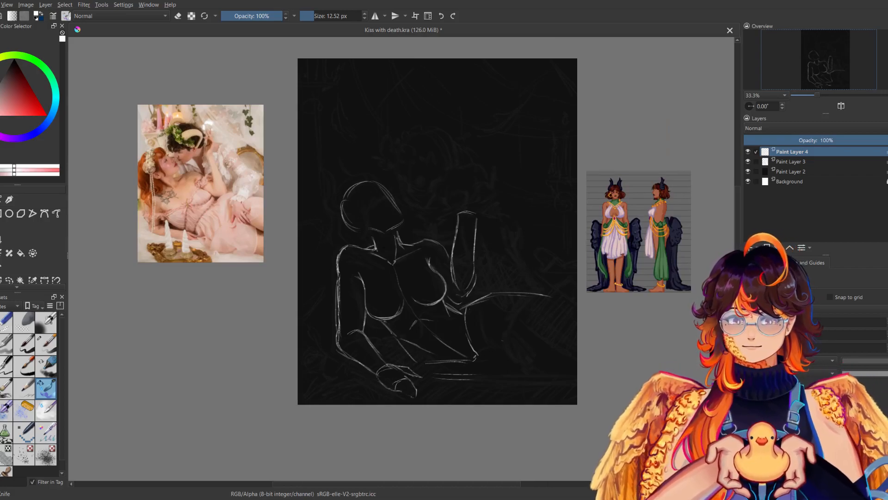
pyautogui.press('m')
pyautogui.press('m')
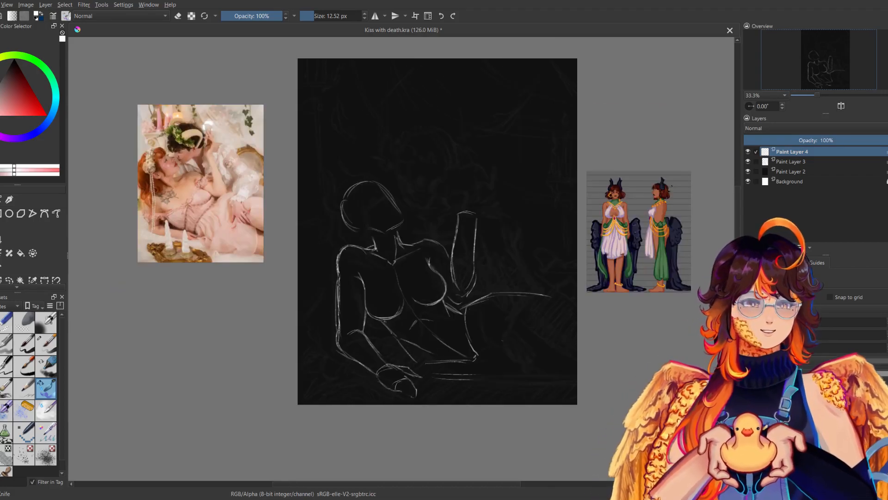
pyautogui.moveTo(478, 211); pyautogui.dragTo(452, 251)
pyautogui.moveTo(424, 339); pyautogui.dragTo(433, 338)
pyautogui.moveTo(425, 311); pyautogui.dragTo(439, 342)
pyautogui.press('m')
pyautogui.press('m')
pyautogui.hotkey('ctrl', 'z')
pyautogui.hotkey('ctrl', 'z')
# Select the raised forearm with a freehand outline and move it slightly lower with the Transform tool.
pyautogui.click(9, 280)
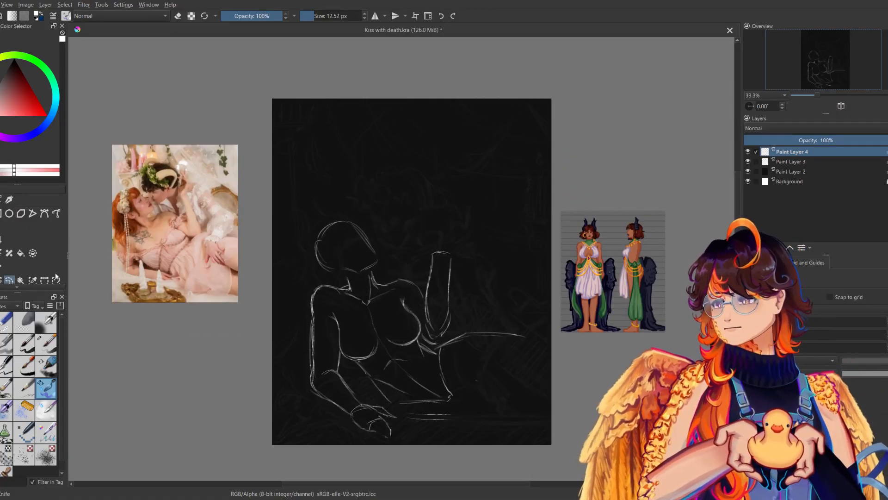
pyautogui.moveTo(427, 257); pyautogui.dragTo(425, 259)
pyautogui.hotkey('ctrl', 't')
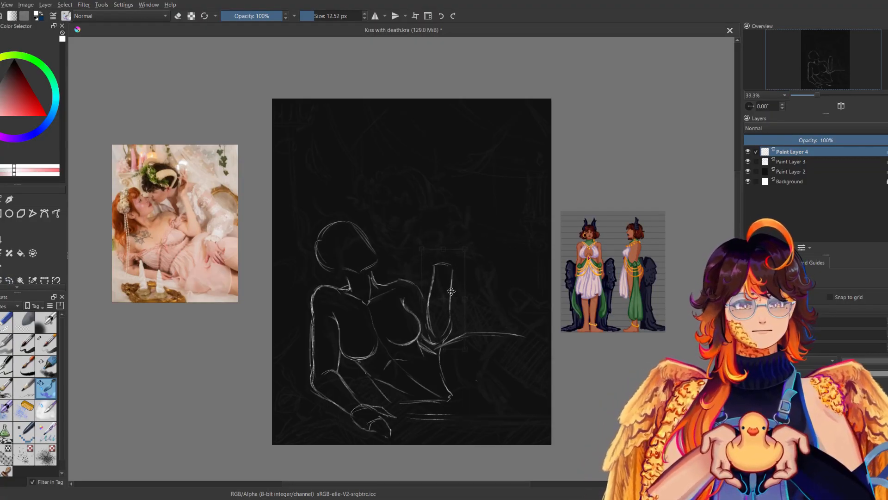
pyautogui.moveTo(450, 289); pyautogui.dragTo(453, 295)
pyautogui.press('Return')
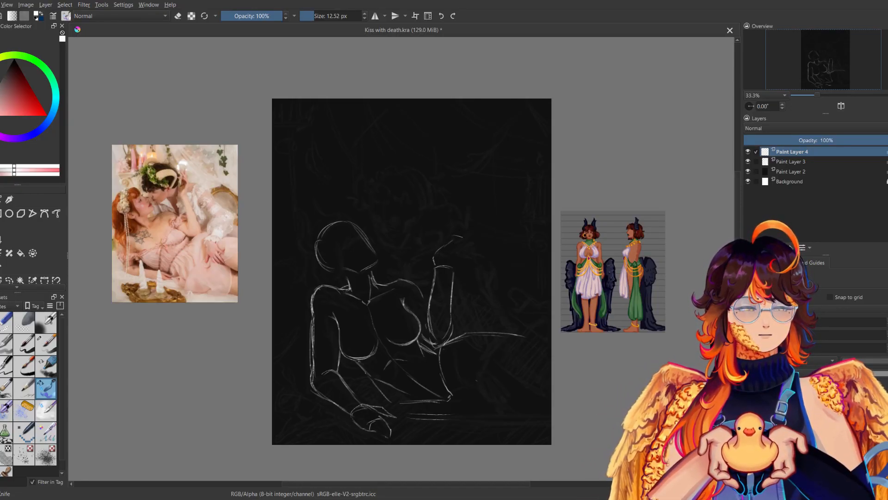
# Sketch the raised hand as a blocky shape above the wrist and check the figure in mirrored view.
pyautogui.moveTo(465, 249); pyautogui.dragTo(457, 262)
pyautogui.moveTo(577, 192); pyautogui.dragTo(609, 160)
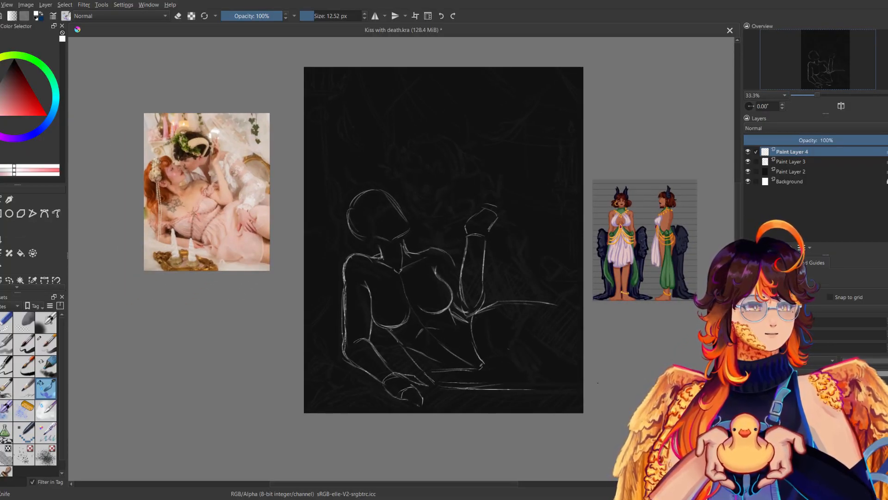
pyautogui.press('m')
pyautogui.press('m')
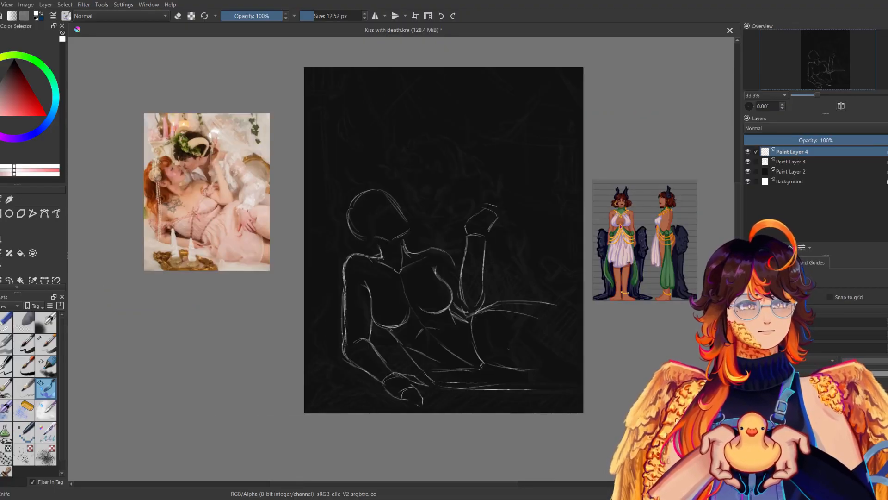
# Redraw the upper thigh contour sloping downward, erase the old line with the 60 px soft eraser, and return to the sketching brush.
pyautogui.press('m')
pyautogui.press('m')
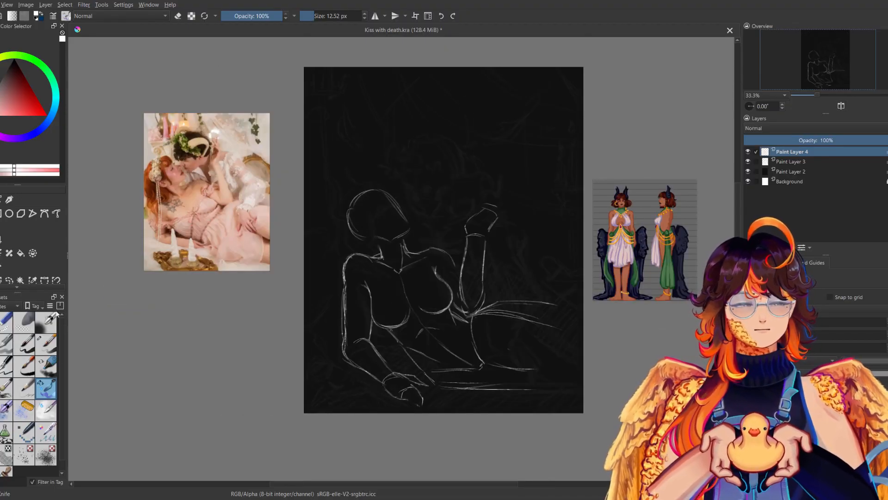
pyautogui.click(24, 327)
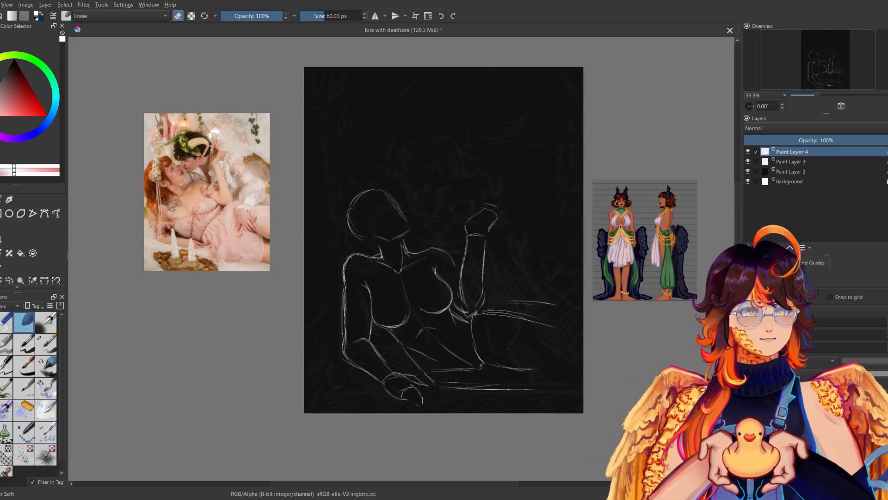
pyautogui.press('m')
pyautogui.press('m')
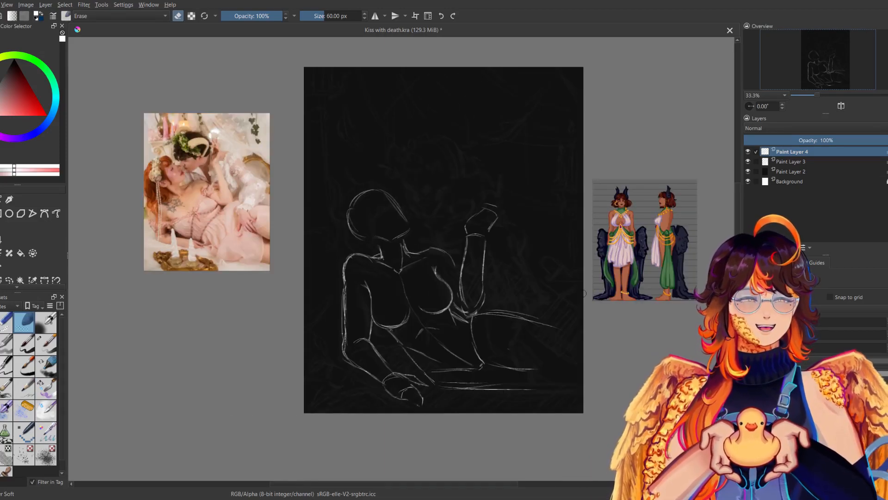
pyautogui.click(46, 389)
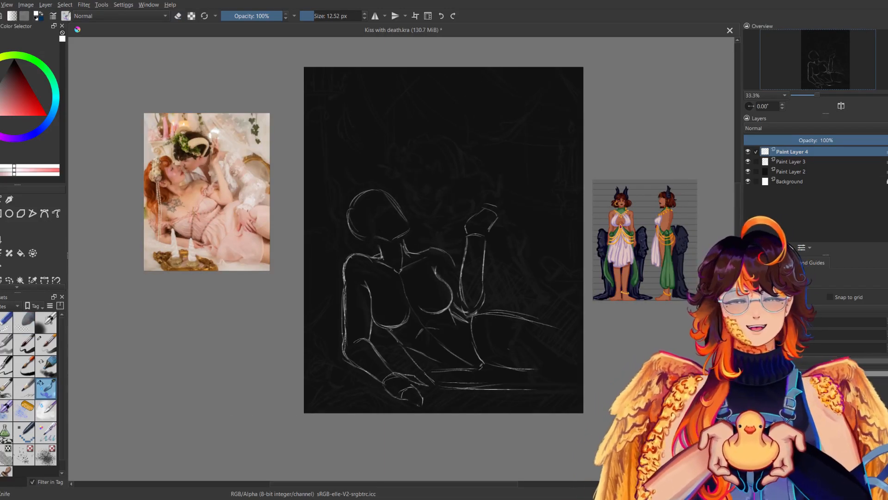
# Draw a steeper upper thigh line down to the canvas edge, strengthen the inner thigh line, and erase the leftover shallow line.
pyautogui.press('m')
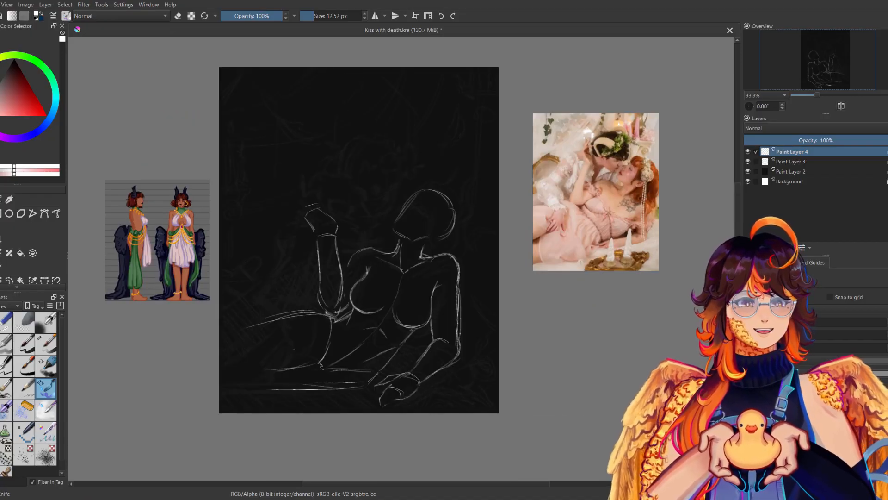
pyautogui.press('m')
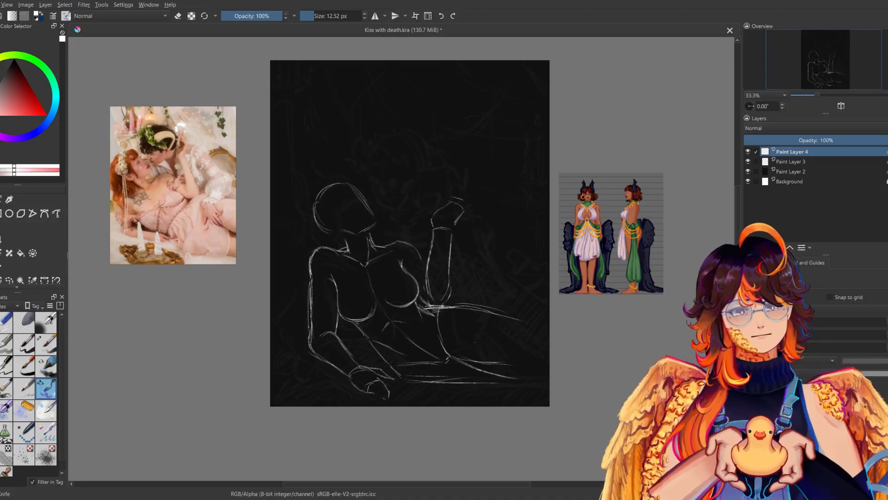
pyautogui.press('m')
pyautogui.press('m')
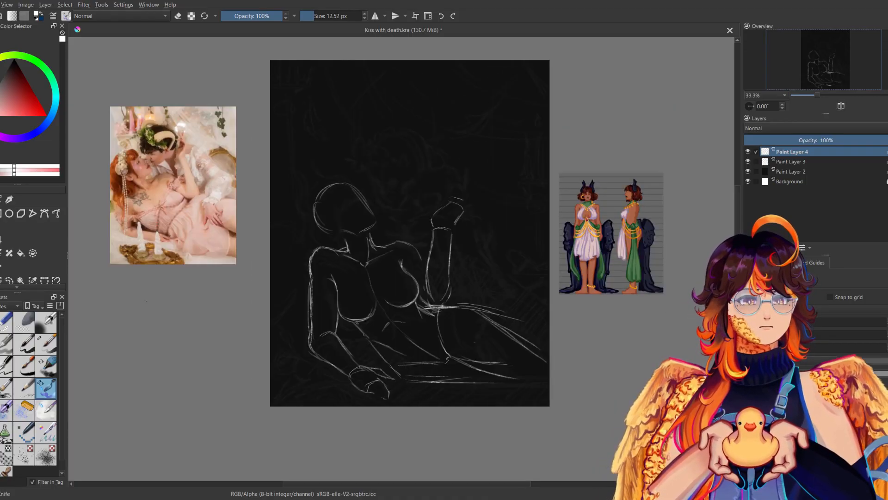
pyautogui.click(6, 326)
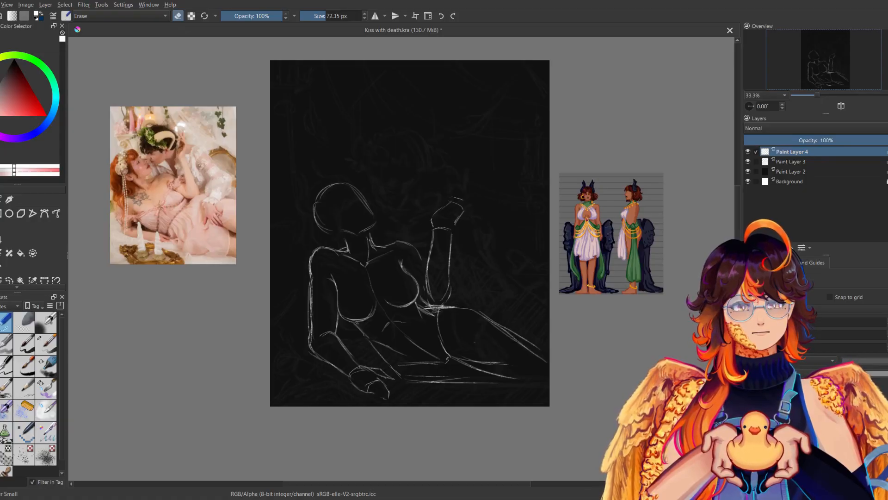
# Check the pose in mirrored view, return to the sketching brush and darken the contour running beneath the hip.
pyautogui.press('m')
pyautogui.press('m')
pyautogui.moveTo(604, 220); pyautogui.dragTo(651, 197)
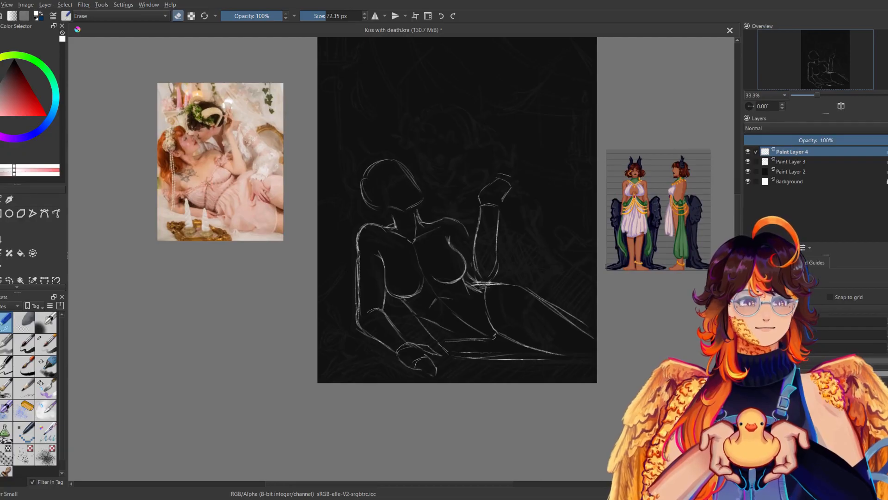
pyautogui.moveTo(495, 257); pyautogui.dragTo(472, 283)
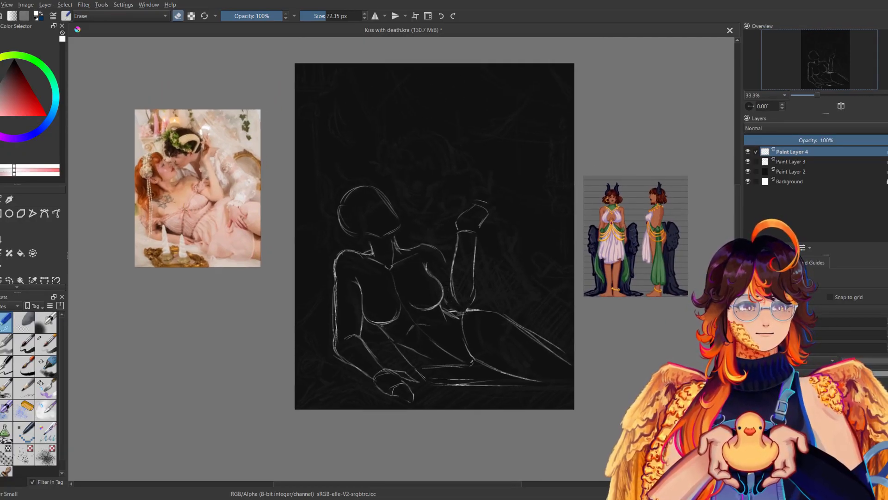
pyautogui.click(46, 395)
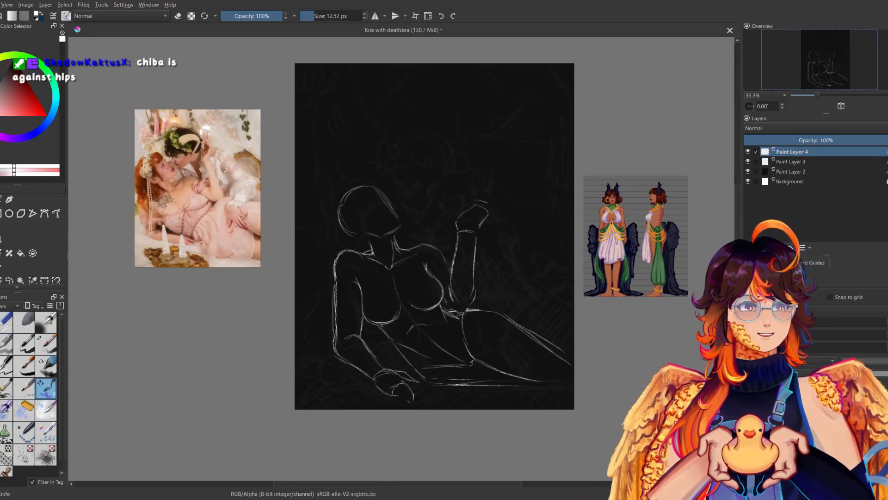
pyautogui.press('m')
pyautogui.press('m')
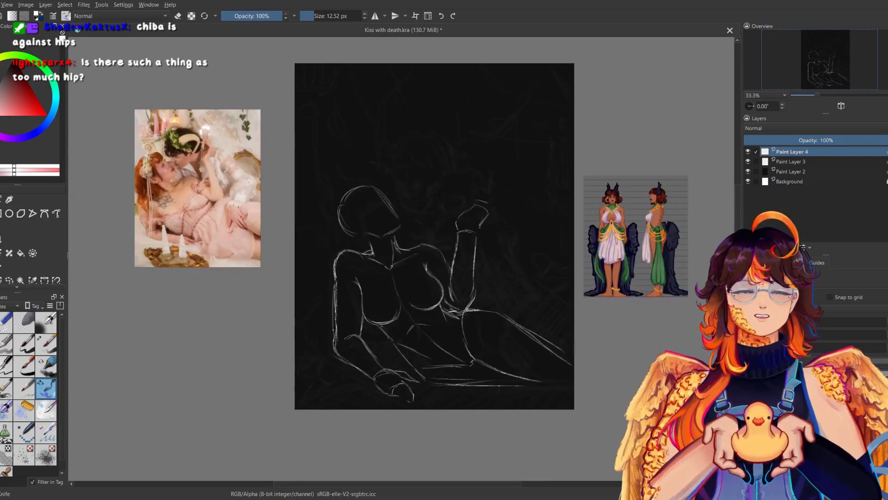
pyautogui.press('m')
pyautogui.press('m')
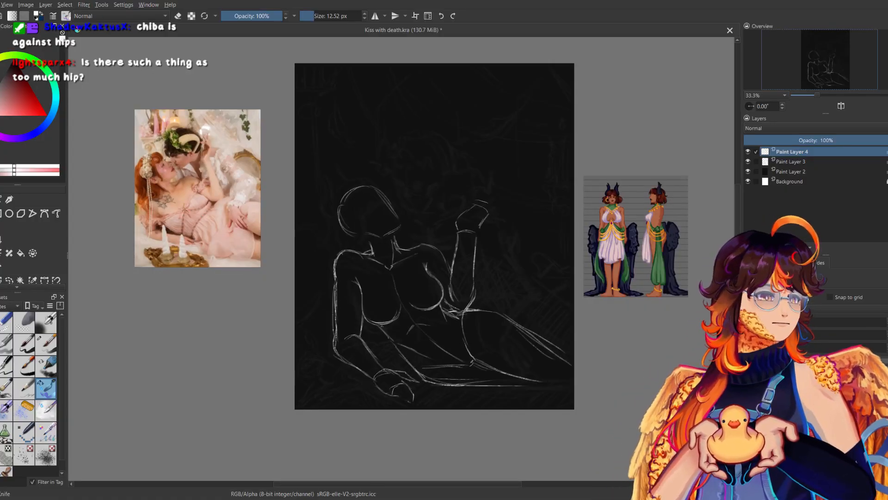
# Extend the underside of the thigh to the canvas edge and add a short line at the end of the upper thigh.
pyautogui.press('m')
pyautogui.press('m')
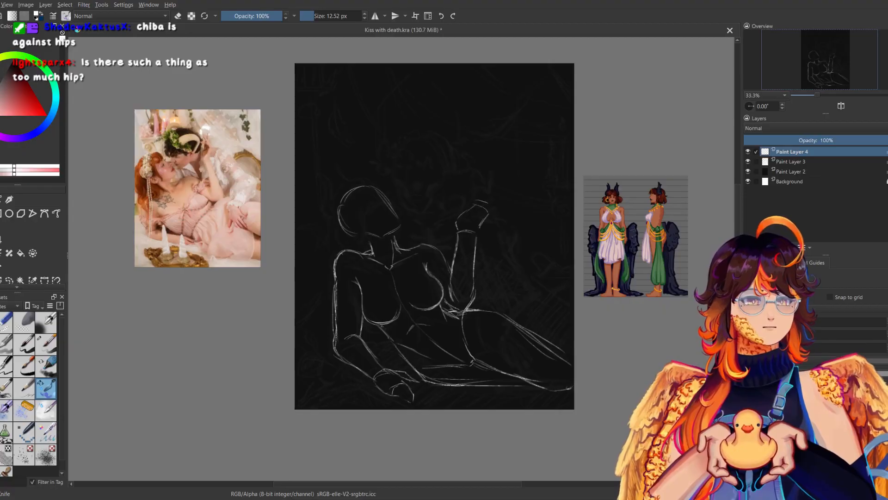
pyautogui.press('m')
pyautogui.press('m')
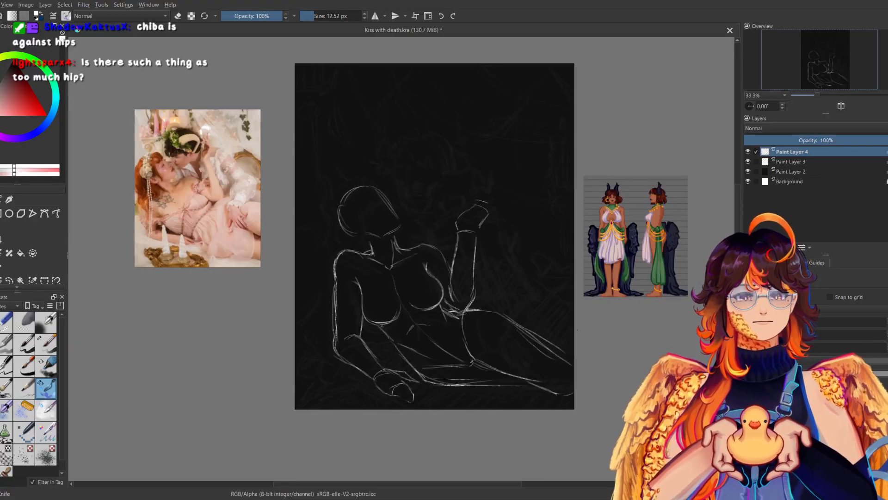
pyautogui.moveTo(563, 358); pyautogui.dragTo(574, 358)
# Check the whole figure in mirrored view and save the file.
pyautogui.press('m')
pyautogui.press('m')
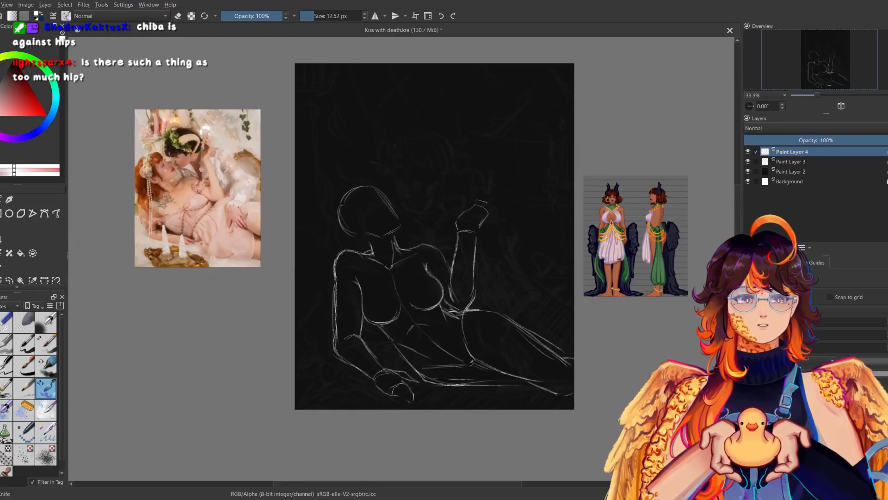
pyautogui.moveTo(125, 356); pyautogui.dragTo(109, 354)
pyautogui.press('m')
pyautogui.hotkey('ctrl', 's')
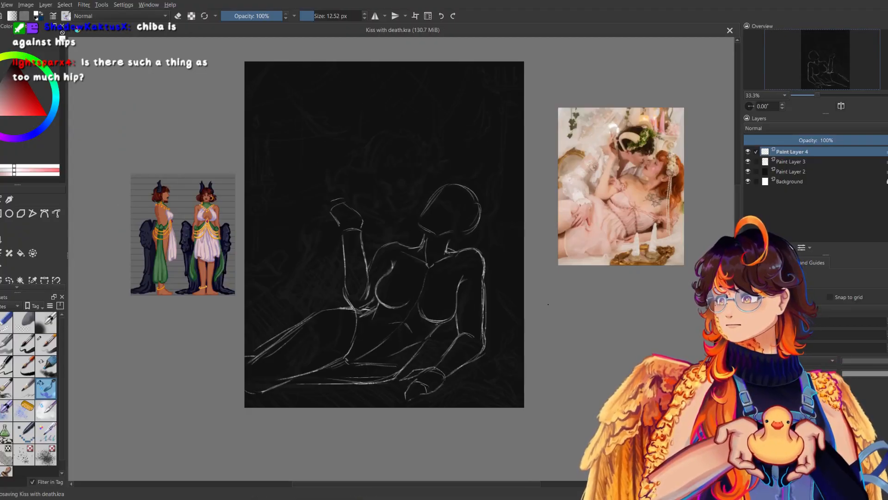
pyautogui.press('m')
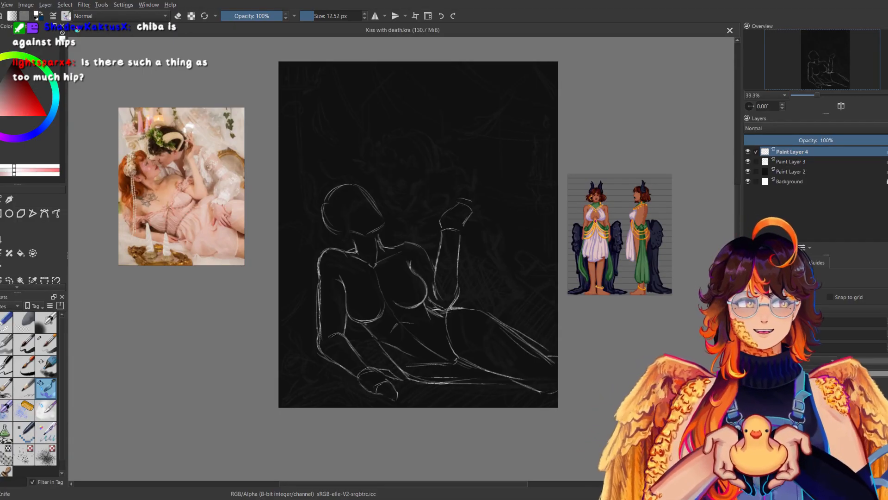
# Enlarge the overview preview and strengthen the waist and hip contour below the raised elbow.
pyautogui.moveTo(826, 112); pyautogui.dragTo(829, 364)
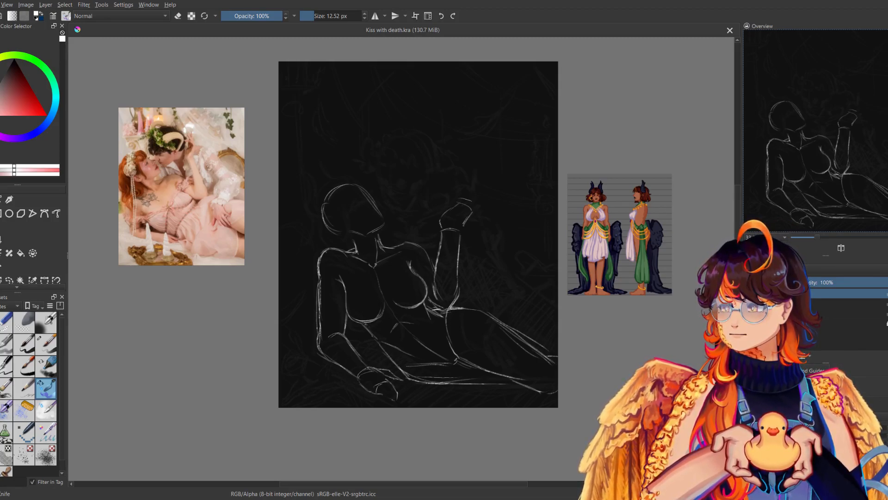
pyautogui.moveTo(418, 234); pyautogui.dragTo(400, 224)
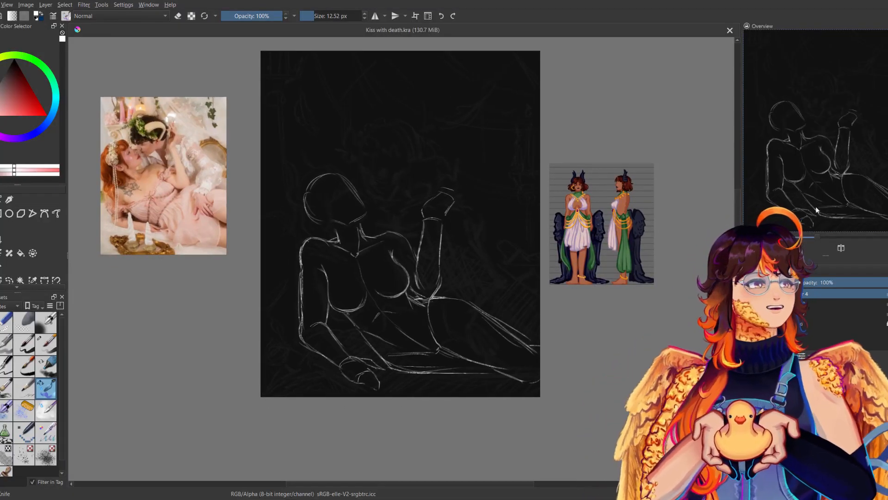
pyautogui.press('+')
pyautogui.moveTo(400, 249); pyautogui.dragTo(431, 235)
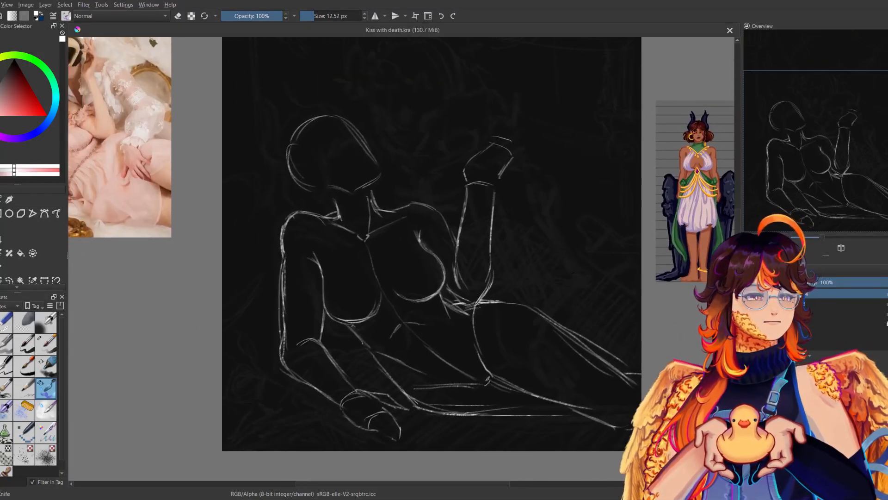
pyautogui.moveTo(444, 301); pyautogui.dragTo(466, 311)
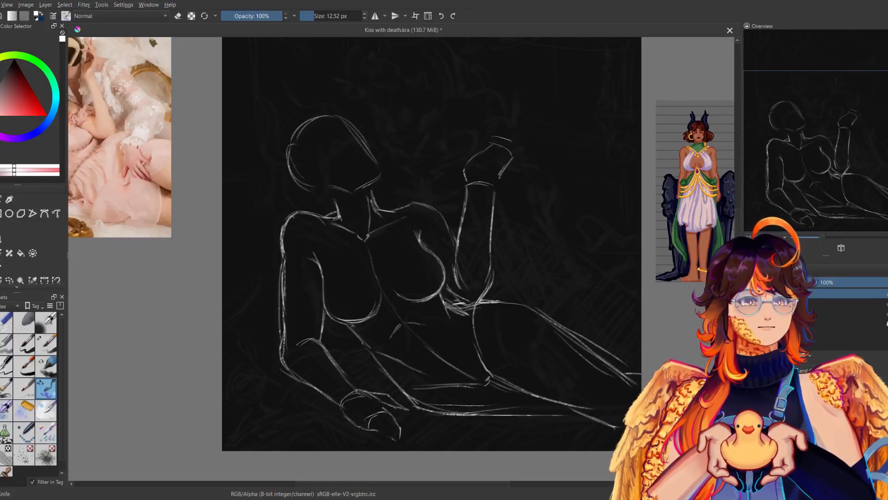
pyautogui.press('m')
pyautogui.press('m')
pyautogui.press('m')
pyautogui.press('m')
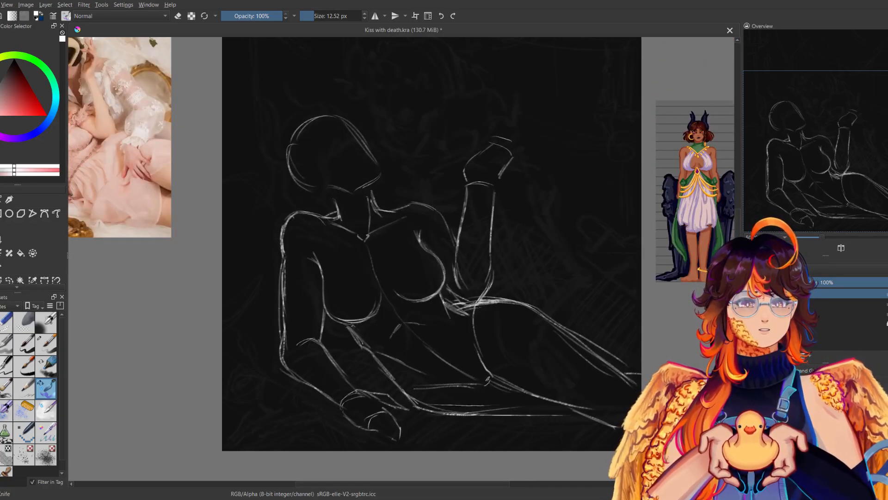
# Thicken the torso's lower side contour from below the breast down to the hip, and save the file.
pyautogui.press('m')
pyautogui.press('m')
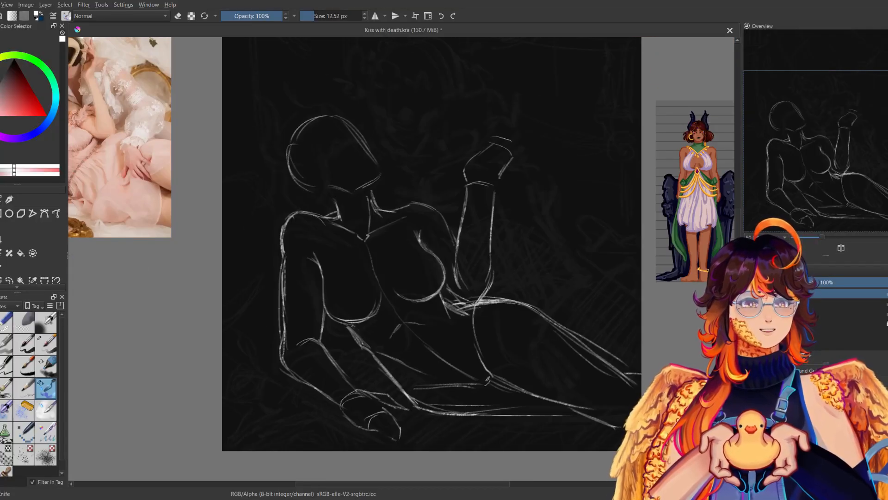
pyautogui.press('m')
pyautogui.press('m')
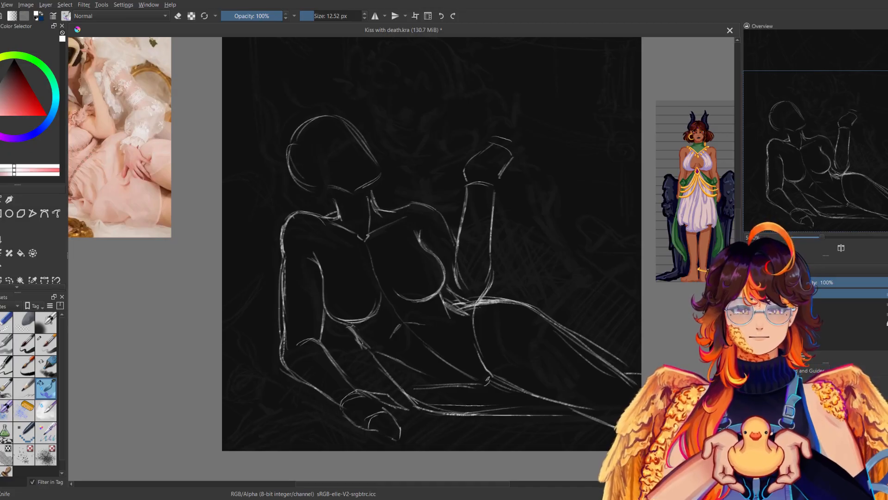
pyautogui.press('m')
pyautogui.press('m')
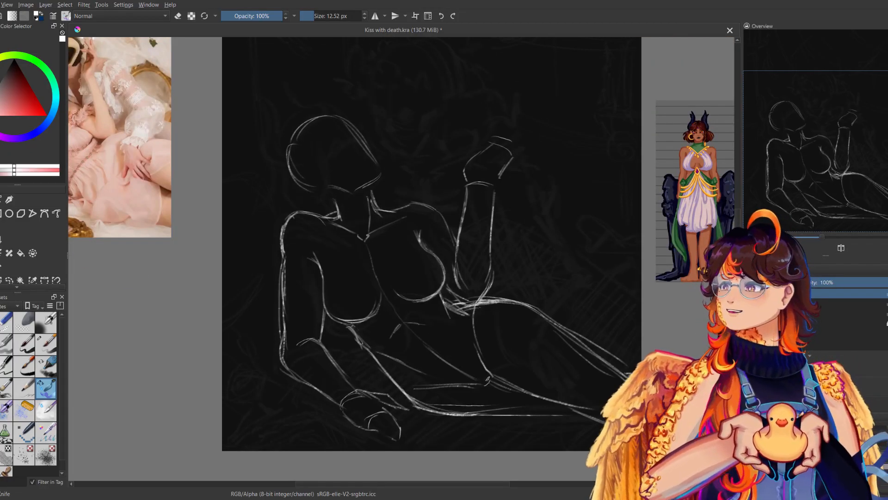
pyautogui.hotkey('ctrl', 's')
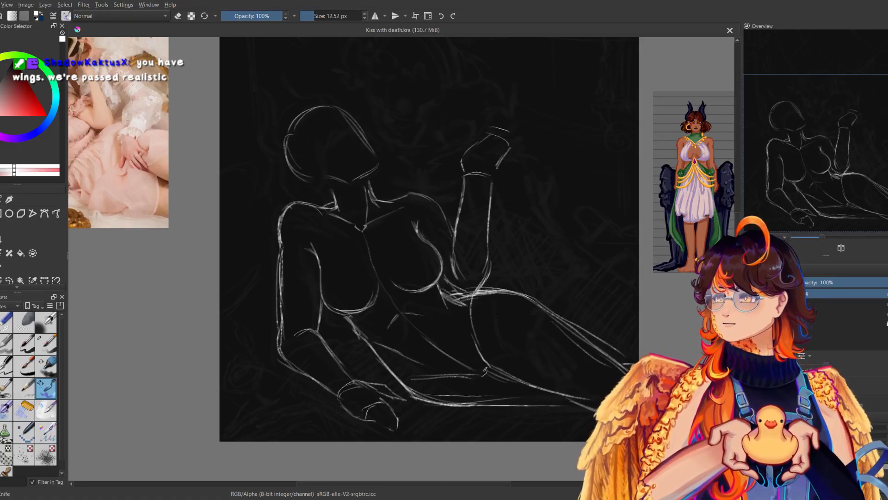
# Doodle a tiny waist with exaggeratedly wide hips tapering into thighs in the empty upper right of the canvas.
pyautogui.moveTo(487, 231); pyautogui.dragTo(444, 378)
pyautogui.click(832, 236)
pyautogui.moveTo(599, 164); pyautogui.dragTo(474, 292)
pyautogui.moveTo(390, 189); pyautogui.dragTo(393, 231)
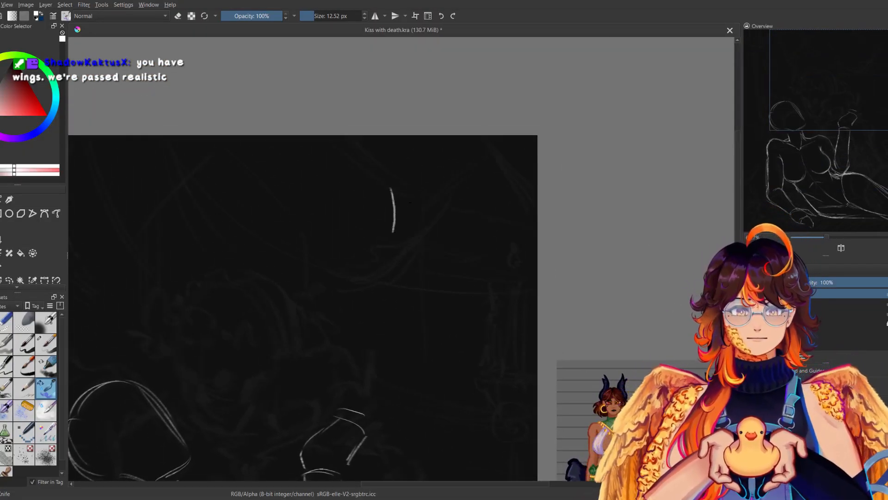
pyautogui.moveTo(409, 189); pyautogui.dragTo(410, 231)
pyautogui.moveTo(323, 254)
pyautogui.mouseDown()
pyautogui.moveTo(392, 225)
pyautogui.moveTo(318, 284)
pyautogui.mouseUp()
pyautogui.moveTo(410, 220); pyautogui.dragTo(478, 336)
pyautogui.hotkey('ctrl', 'z')
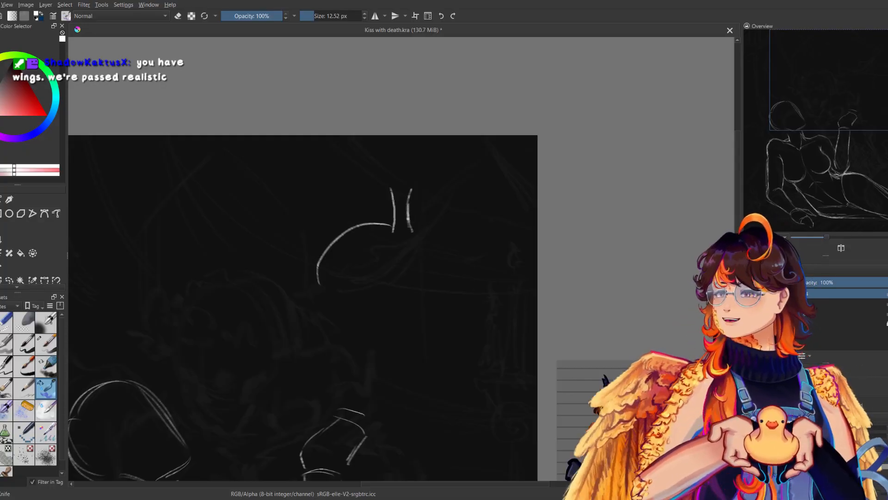
pyautogui.moveTo(414, 222); pyautogui.dragTo(453, 314)
pyautogui.moveTo(323, 283); pyautogui.dragTo(380, 374)
pyautogui.hotkey('ctrl', 'z')
pyautogui.moveTo(458, 289)
pyautogui.mouseDown()
pyautogui.moveTo(426, 384)
pyautogui.moveTo(479, 373)
pyautogui.mouseUp()
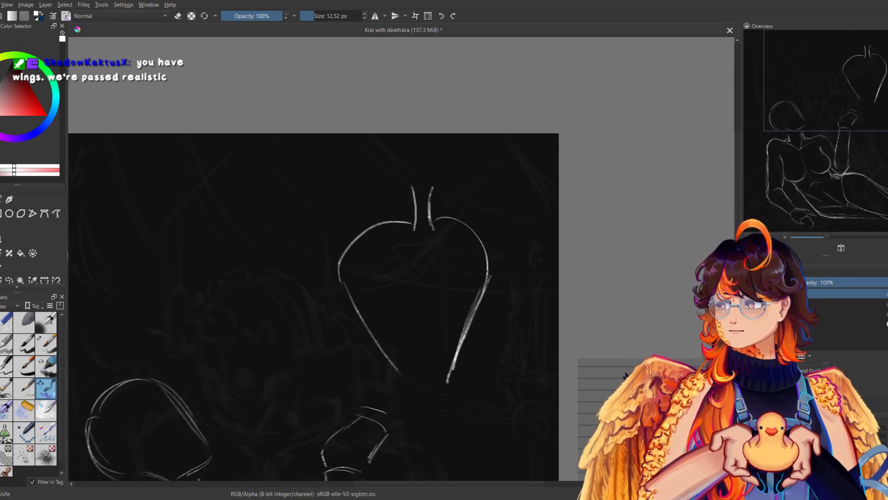
# Add a small arrow beside the hip doodle, circle the hips with wide ellipses and undo the ellipses.
pyautogui.moveTo(517, 188); pyautogui.dragTo(490, 214)
pyautogui.moveTo(495, 191); pyautogui.dragTo(521, 217)
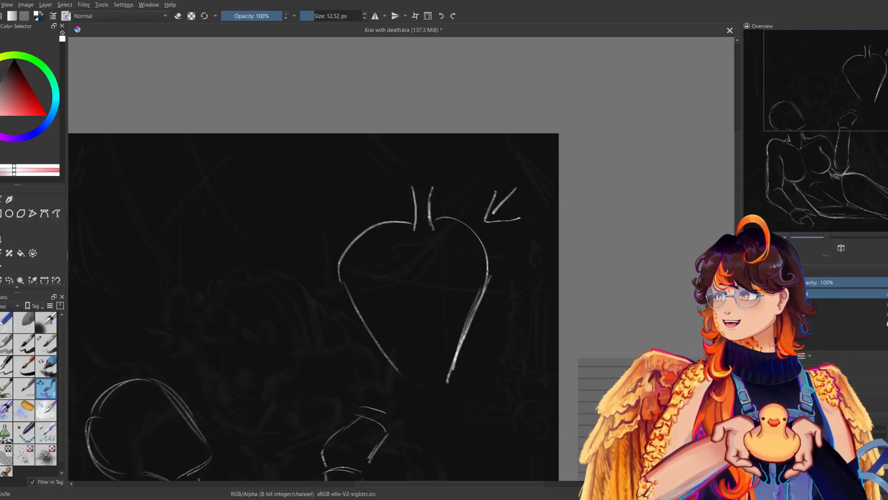
pyautogui.moveTo(401, 231)
pyautogui.mouseDown()
pyautogui.moveTo(501, 241)
pyautogui.moveTo(449, 216)
pyautogui.moveTo(360, 222)
pyautogui.moveTo(333, 284)
pyautogui.moveTo(423, 255)
pyautogui.moveTo(272, 299)
pyautogui.mouseUp()
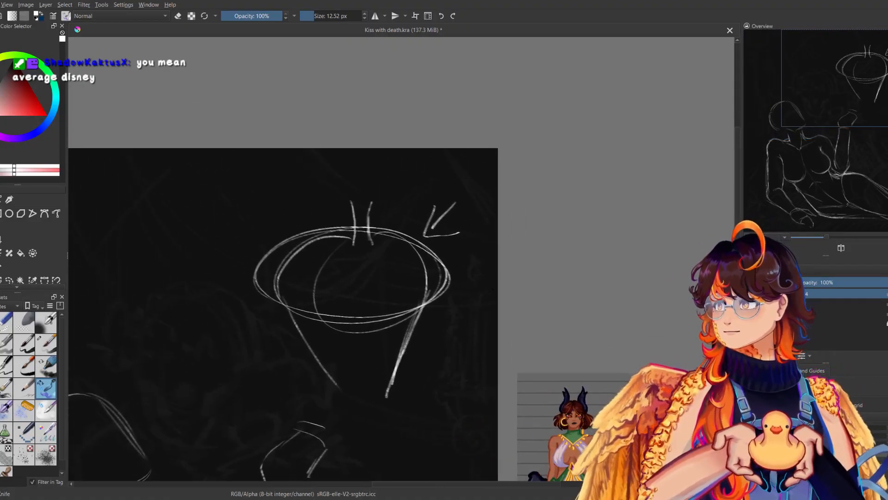
pyautogui.moveTo(501, 287); pyautogui.dragTo(560, 266)
pyautogui.hotkey('ctrl', 'z')
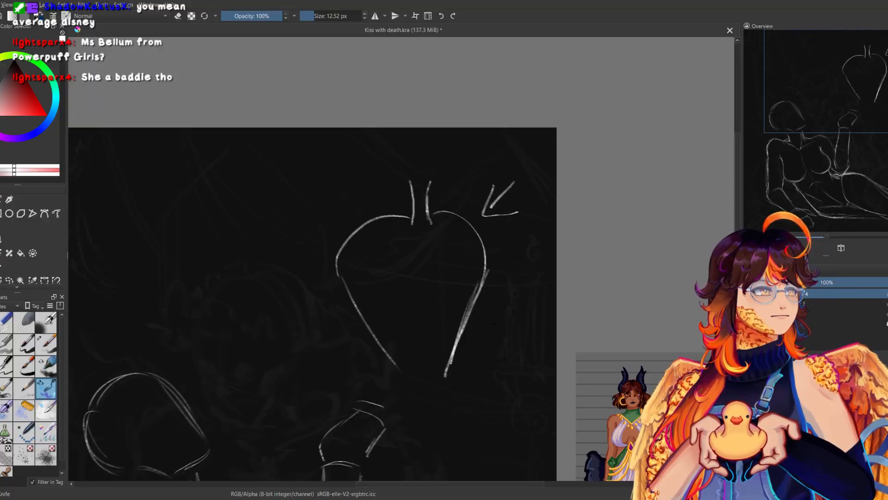
# Erase the hip doodle and its arrow with the 72.35 px eraser.
pyautogui.click(6, 326)
pyautogui.moveTo(388, 216); pyautogui.dragTo(350, 240)
pyautogui.moveTo(352, 298)
pyautogui.mouseDown()
pyautogui.moveTo(448, 378)
pyautogui.moveTo(476, 221)
pyautogui.moveTo(494, 255)
pyautogui.moveTo(519, 166)
pyautogui.moveTo(470, 169)
pyautogui.moveTo(430, 236)
pyautogui.moveTo(409, 223)
pyautogui.moveTo(393, 191)
pyautogui.moveTo(424, 235)
pyautogui.moveTo(467, 222)
pyautogui.mouseUp()
pyautogui.moveTo(416, 296); pyautogui.dragTo(549, 196)
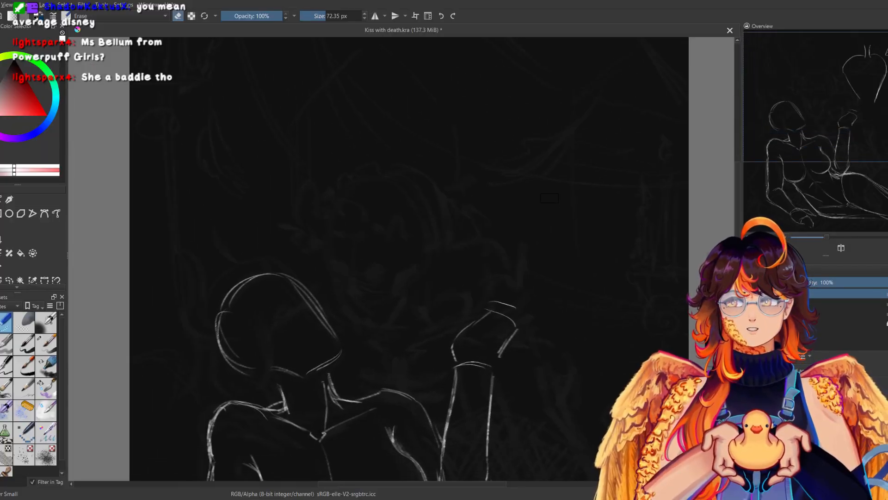
# Return to the sketching brush, shrink the overview preview to reveal the layer list, and save the file.
pyautogui.click(52, 385)
pyautogui.moveTo(378, 258); pyautogui.dragTo(525, 165)
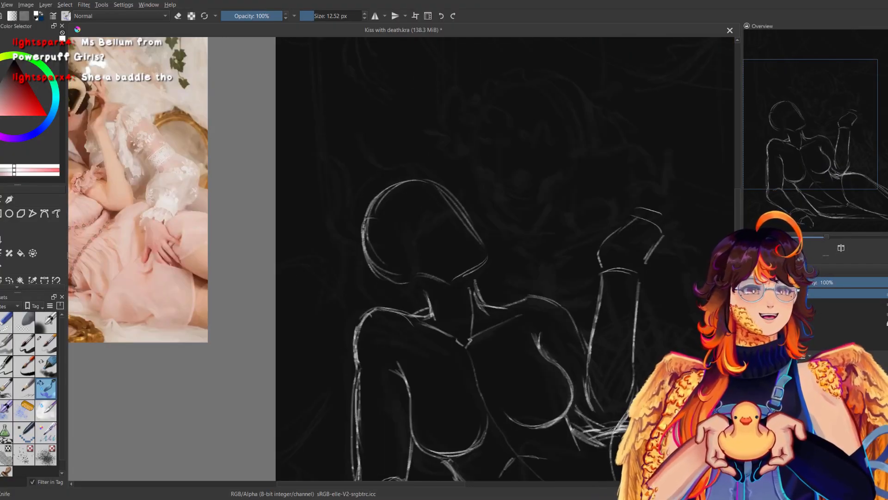
pyautogui.moveTo(531, 208)
pyautogui.mouseDown()
pyautogui.moveTo(469, 172)
pyautogui.moveTo(443, 135)
pyautogui.mouseUp()
pyautogui.moveTo(529, 250); pyautogui.dragTo(529, 161)
pyautogui.moveTo(556, 235); pyautogui.dragTo(493, 259)
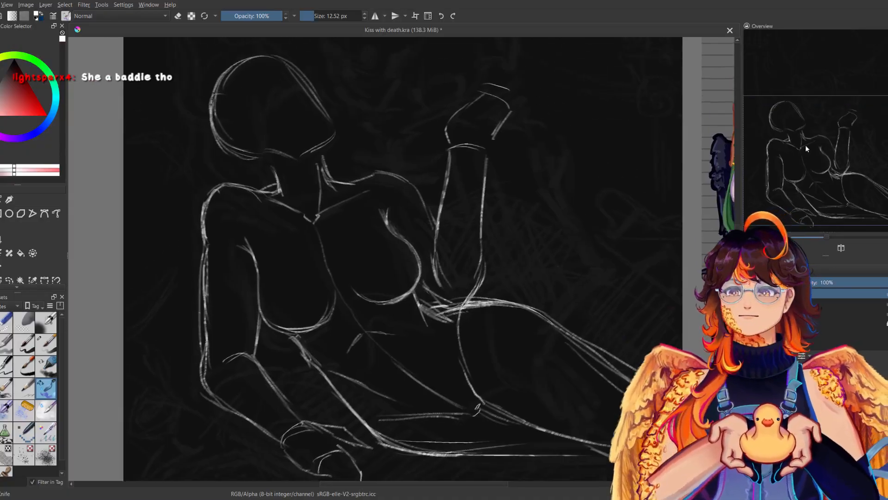
pyautogui.moveTo(804, 154); pyautogui.dragTo(806, 128)
pyautogui.moveTo(824, 256)
pyautogui.mouseDown()
pyautogui.moveTo(832, 199)
pyautogui.moveTo(823, 176)
pyautogui.mouseUp()
pyautogui.moveTo(559, 259); pyautogui.dragTo(527, 236)
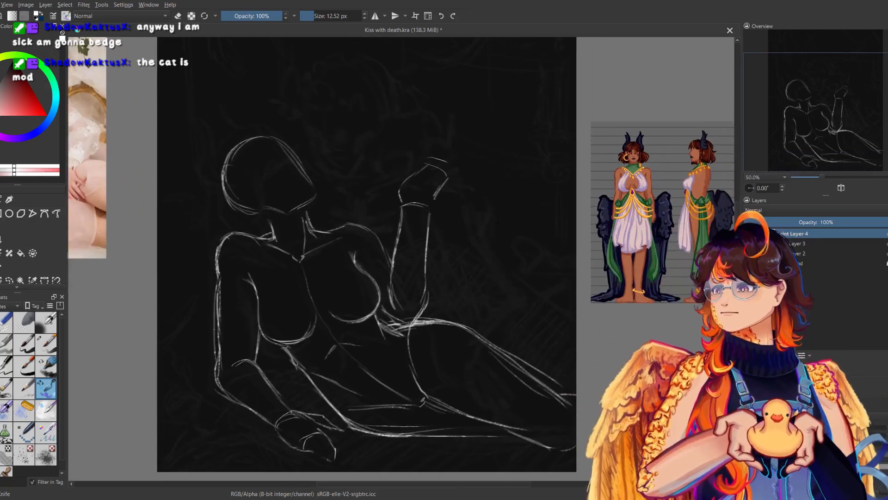
pyautogui.hotkey('ctrl', 's')
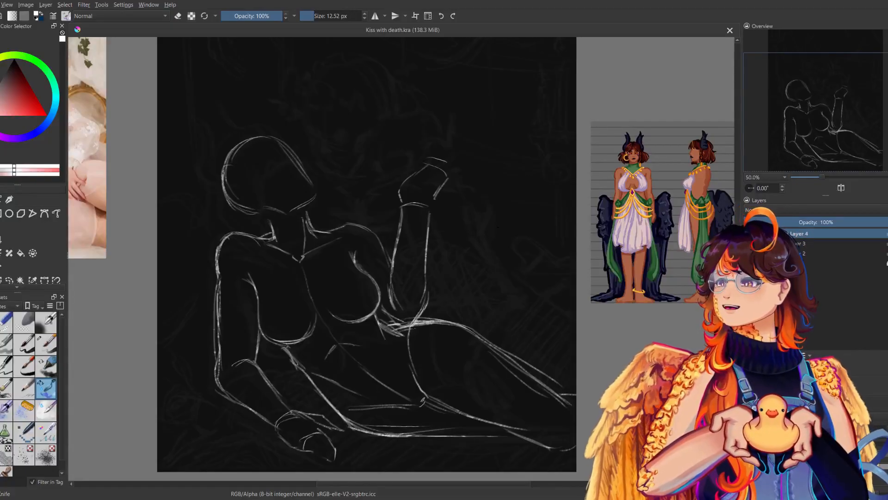
# Erase the overlapping hip lines below the elbow and the upper part of the groin curve with the 60 px soft eraser.
pyautogui.moveTo(407, 296); pyautogui.dragTo(490, 233)
pyautogui.moveTo(493, 301); pyautogui.dragTo(508, 330)
pyautogui.click(24, 323)
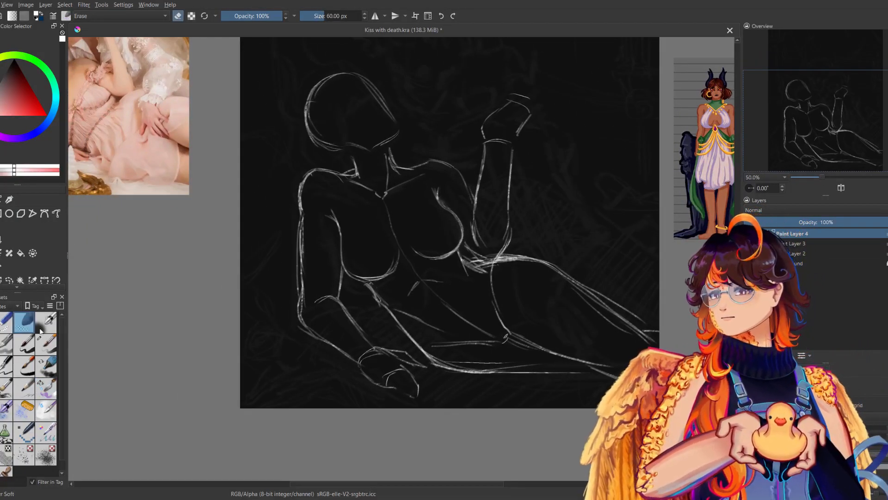
pyautogui.moveTo(487, 267)
pyautogui.mouseDown()
pyautogui.moveTo(512, 266)
pyautogui.moveTo(471, 271)
pyautogui.moveTo(498, 298)
pyautogui.moveTo(466, 270)
pyautogui.mouseUp()
pyautogui.moveTo(488, 318)
pyautogui.mouseDown()
pyautogui.moveTo(449, 360)
pyautogui.moveTo(598, 332)
pyautogui.moveTo(504, 321)
pyautogui.mouseUp()
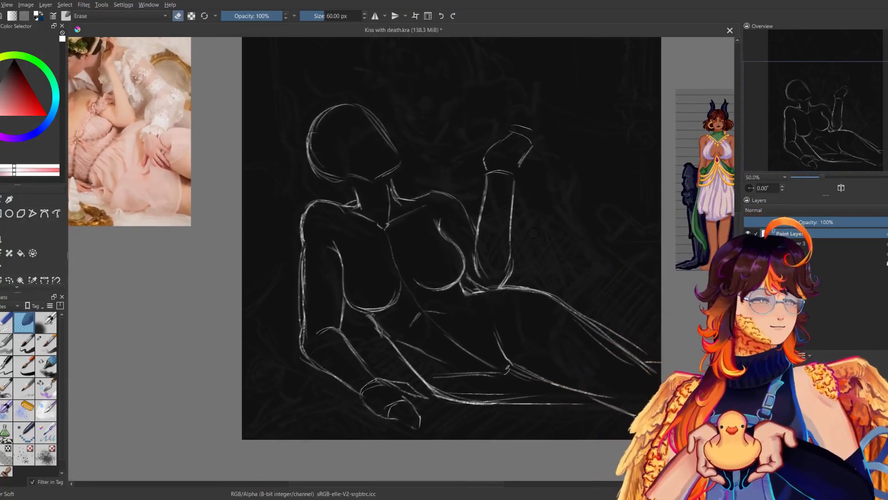
# Strengthen the contour of the raised arm's shoulder with the sketching brush and undo the last two extra strokes.
pyautogui.click(46, 387)
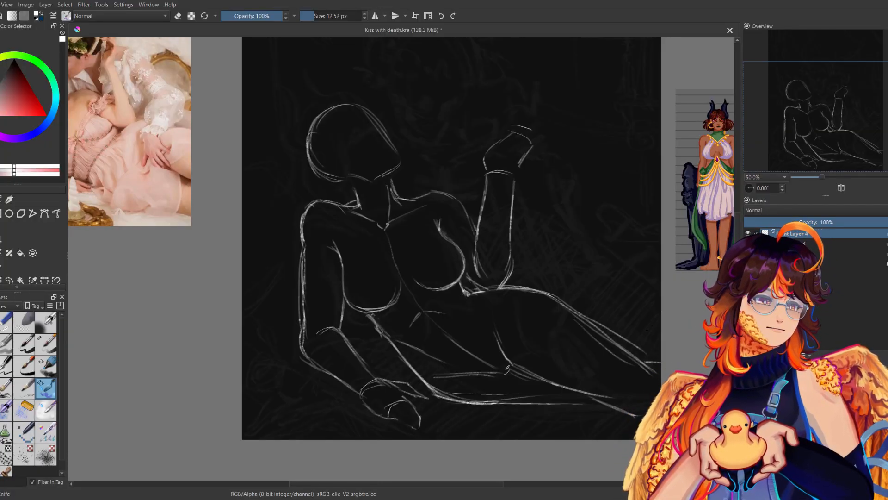
pyautogui.moveTo(417, 197)
pyautogui.mouseDown()
pyautogui.moveTo(444, 188)
pyautogui.moveTo(457, 202)
pyautogui.mouseUp()
pyautogui.moveTo(473, 254); pyautogui.dragTo(487, 279)
pyautogui.hotkey('ctrl', 'z')
pyautogui.hotkey('ctrl', 'z')
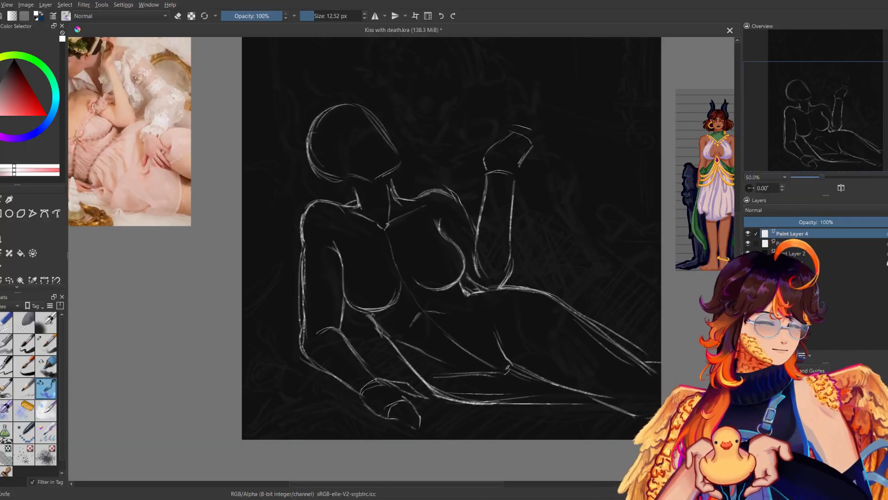
pyautogui.moveTo(473, 411); pyautogui.dragTo(416, 459)
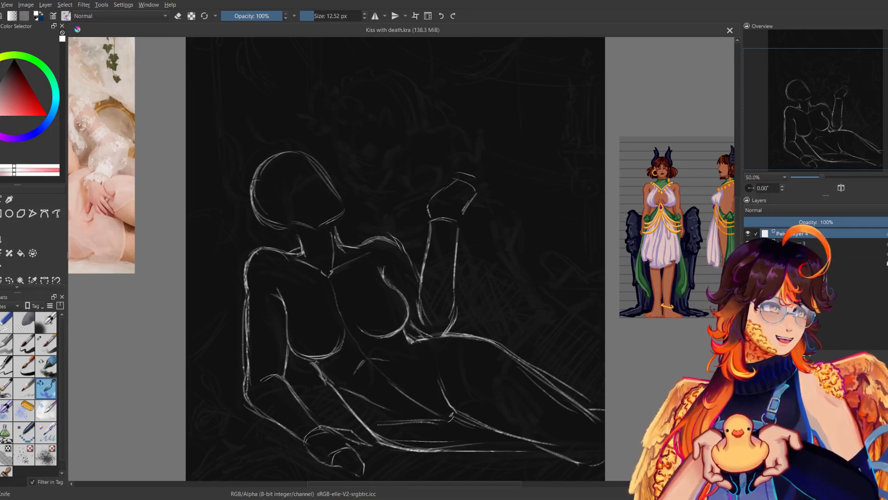
# Touch up the front contour and chin of the head, undoing the extra forehead stroke and checking the pose in mirrored view.
pyautogui.moveTo(324, 231); pyautogui.dragTo(449, 296)
pyautogui.moveTo(434, 219)
pyautogui.mouseDown()
pyautogui.moveTo(470, 266)
pyautogui.moveTo(466, 255)
pyautogui.mouseUp()
pyautogui.hotkey('ctrl', 'z')
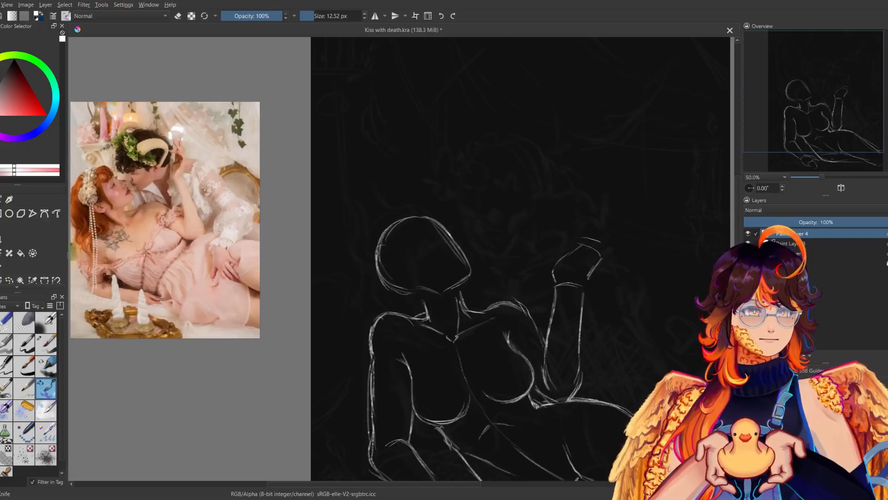
pyautogui.press('m')
pyautogui.press('m')
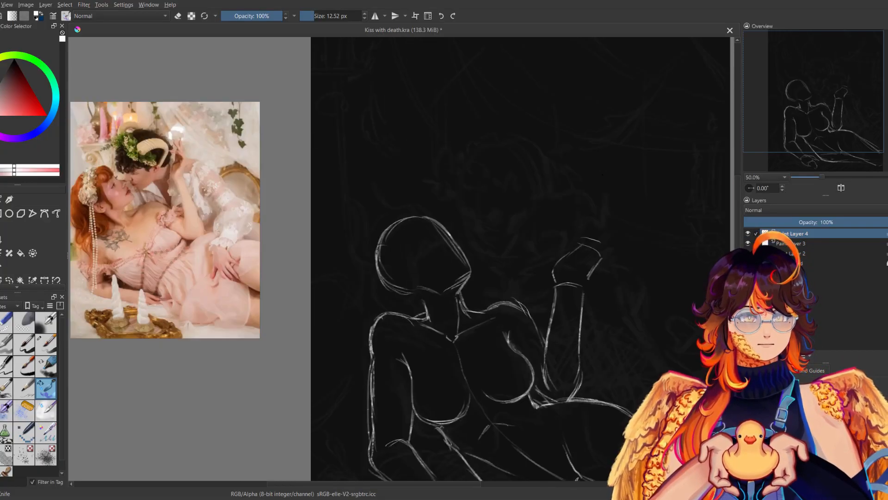
# Sketch the inner ear curve and the upper edge of a long pointed ear sweeping up from the back of the head.
pyautogui.press('m')
pyautogui.press('m')
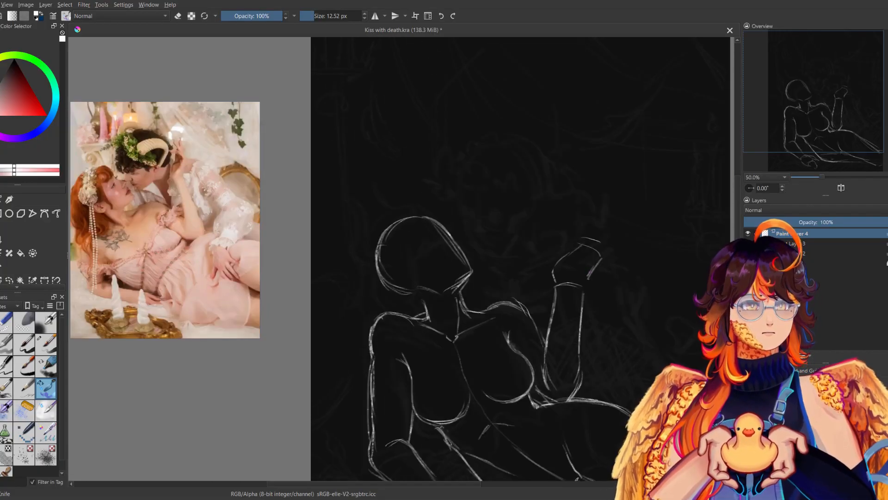
pyautogui.moveTo(397, 270)
pyautogui.mouseDown()
pyautogui.moveTo(416, 292)
pyautogui.moveTo(391, 284)
pyautogui.mouseUp()
pyautogui.moveTo(360, 253)
pyautogui.mouseDown()
pyautogui.moveTo(383, 269)
pyautogui.moveTo(383, 283)
pyautogui.mouseUp()
pyautogui.hotkey('ctrl', 'z')
pyautogui.moveTo(372, 266)
pyautogui.mouseDown()
pyautogui.moveTo(371, 277)
pyautogui.moveTo(383, 283)
pyautogui.moveTo(354, 189)
pyautogui.mouseUp()
pyautogui.press('m')
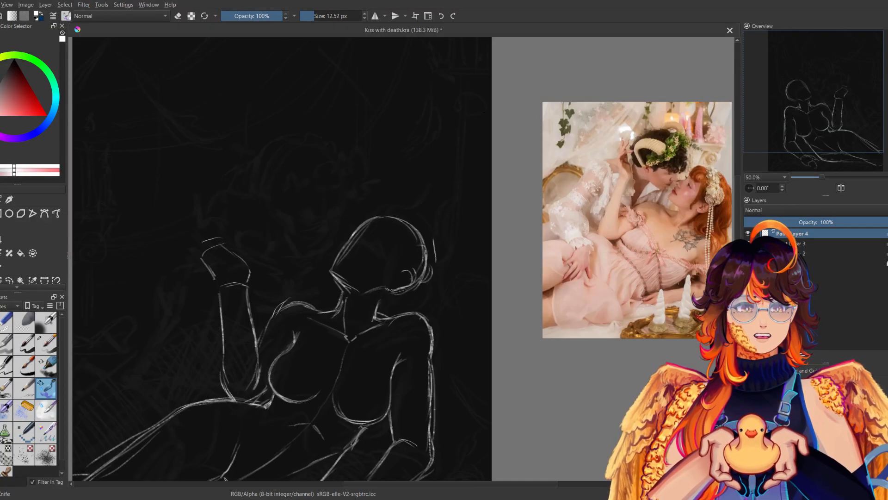
pyautogui.hotkey('ctrl', 'z')
pyautogui.moveTo(455, 202); pyautogui.dragTo(411, 271)
pyautogui.moveTo(418, 259)
pyautogui.mouseDown()
pyautogui.moveTo(410, 270)
pyautogui.moveTo(451, 205)
pyautogui.mouseUp()
pyautogui.press('m')
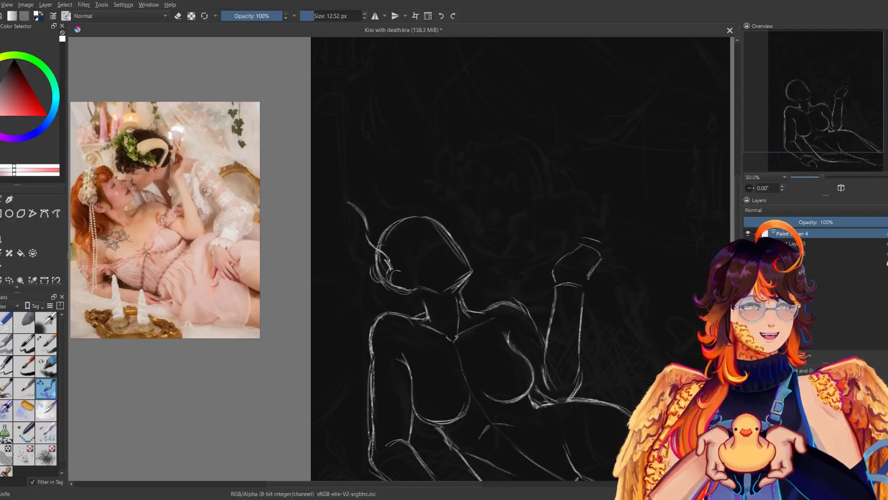
# Sketch the upper edge of the second pointed ear at the crown, undoing the first attempts and redrawing it farther back.
pyautogui.moveTo(376, 188); pyautogui.dragTo(389, 201)
pyautogui.moveTo(395, 204); pyautogui.dragTo(415, 213)
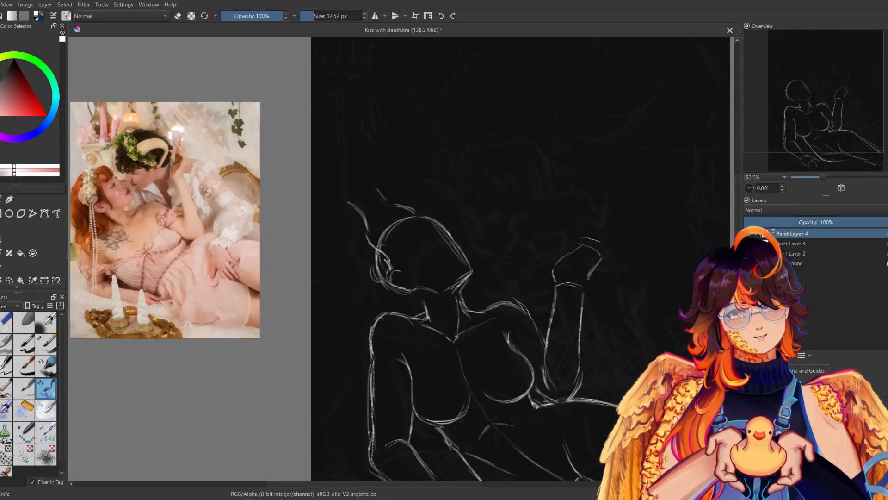
pyautogui.hotkey('ctrl', 'z')
pyautogui.hotkey('ctrl', 'z')
pyautogui.hotkey('ctrl', 'z')
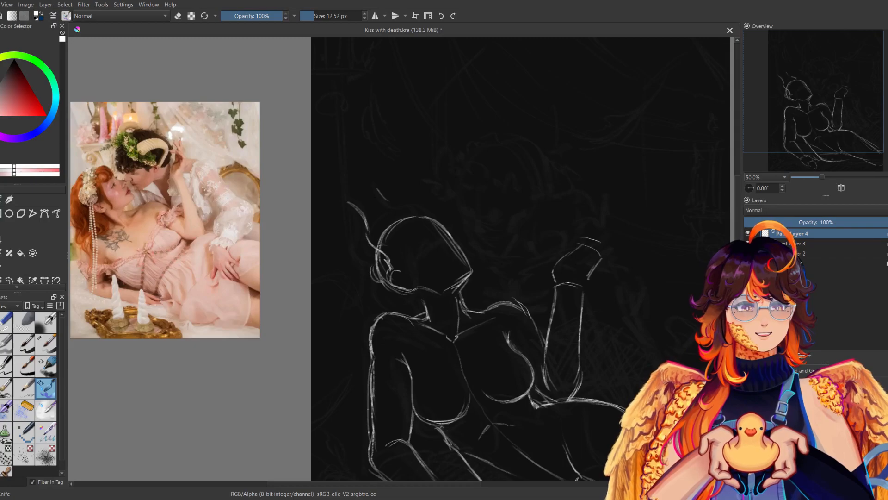
pyautogui.moveTo(366, 195)
pyautogui.mouseDown()
pyautogui.moveTo(403, 217)
pyautogui.moveTo(369, 201)
pyautogui.mouseUp()
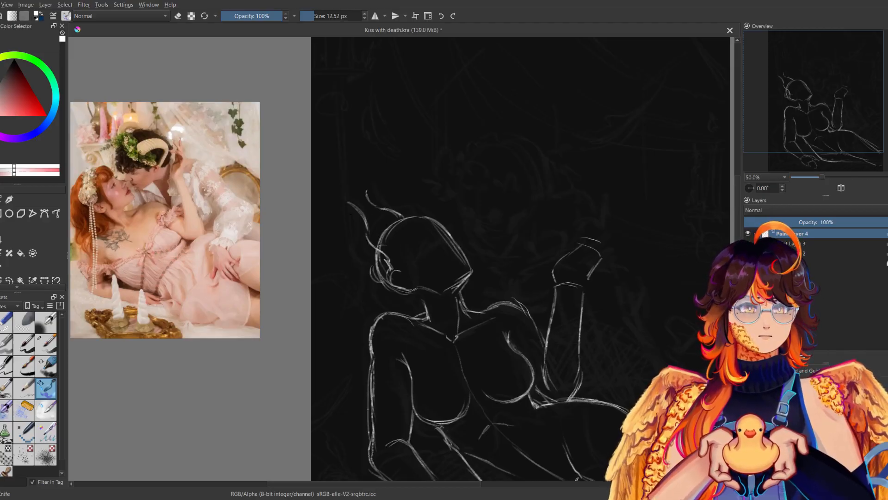
# Close both pointed ears with their lower edges, redrawing rejected strokes and checking the shapes in mirrored view.
pyautogui.hotkey('ctrl', 'z')
pyautogui.moveTo(345, 203); pyautogui.dragTo(357, 259)
pyautogui.hotkey('ctrl', 'z')
pyautogui.hotkey('ctrl', 'z')
pyautogui.moveTo(351, 224)
pyautogui.mouseDown()
pyautogui.moveTo(355, 249)
pyautogui.moveTo(392, 284)
pyautogui.mouseUp()
pyautogui.press('m')
pyautogui.press('m')
pyautogui.moveTo(366, 197); pyautogui.dragTo(385, 227)
pyautogui.hotkey('ctrl', 'z')
pyautogui.press('m')
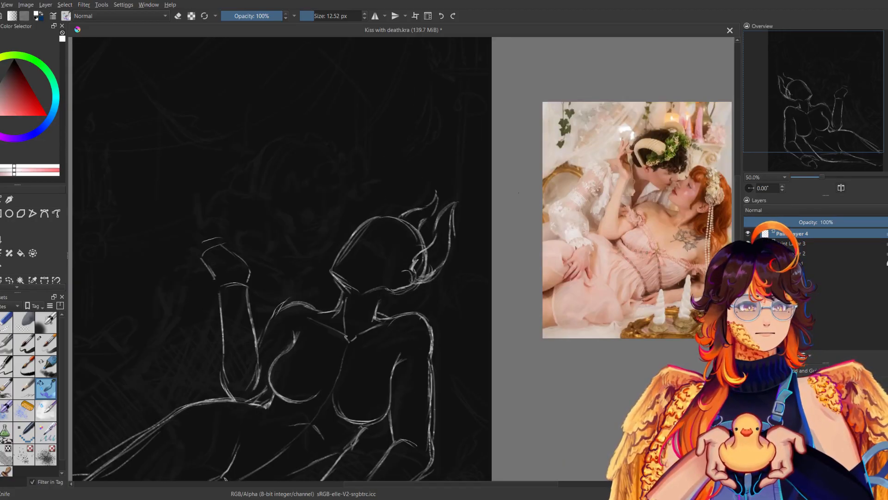
pyautogui.press('m')
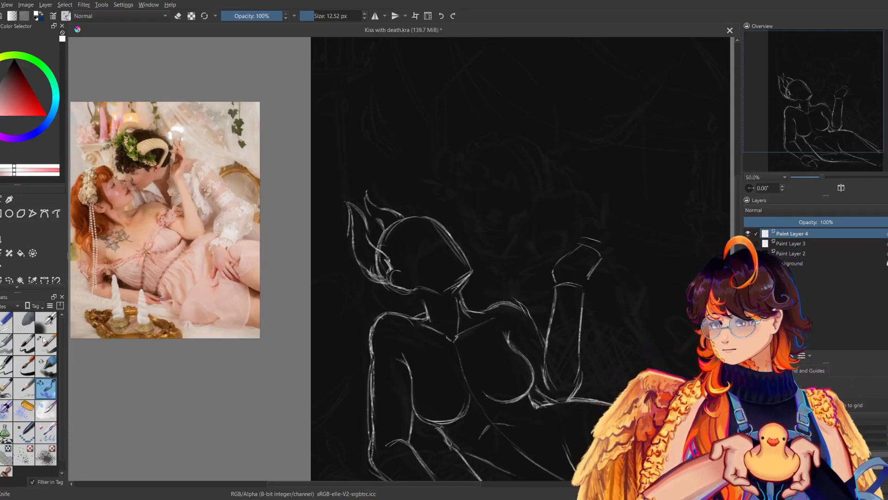
# Erase the overlapping lines where the near ear meets the back of the head with the 72.35 px eraser.
pyautogui.click(6, 323)
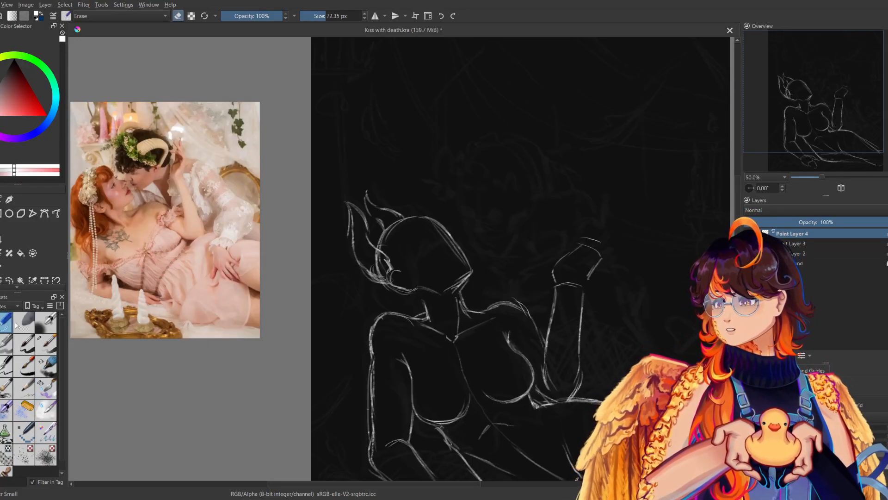
pyautogui.moveTo(380, 266)
pyautogui.mouseDown()
pyautogui.moveTo(373, 273)
pyautogui.moveTo(384, 277)
pyautogui.moveTo(375, 255)
pyautogui.mouseUp()
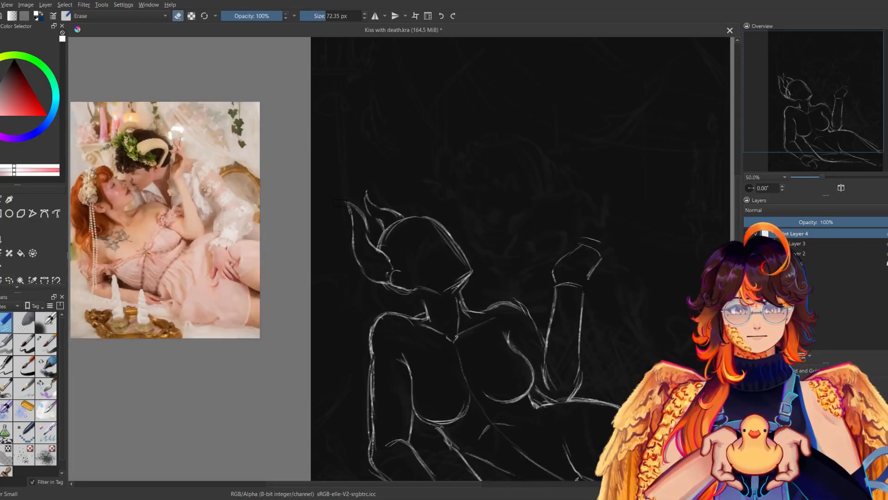
# Return to the sketching brush and add a second pointed tip to the outer edge of the near ear.
pyautogui.click(42, 384)
pyautogui.moveTo(340, 225); pyautogui.dragTo(353, 242)
pyautogui.moveTo(341, 225); pyautogui.dragTo(363, 240)
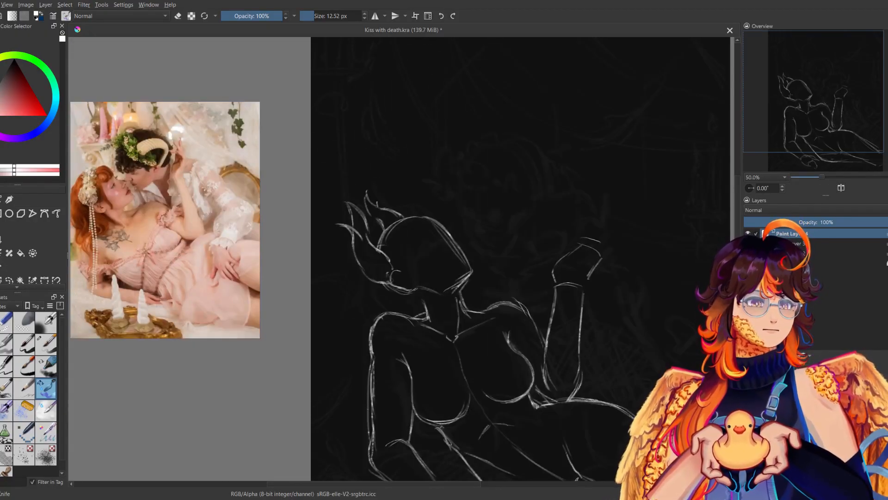
pyautogui.press('m')
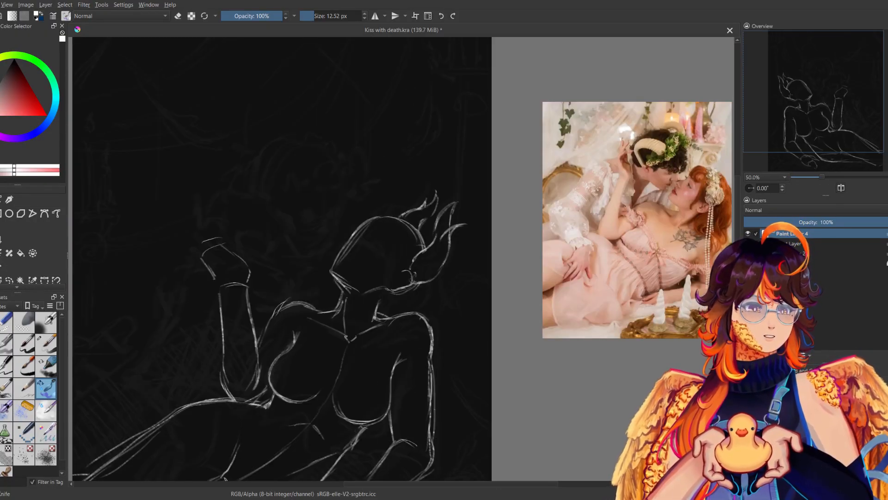
pyautogui.press('m')
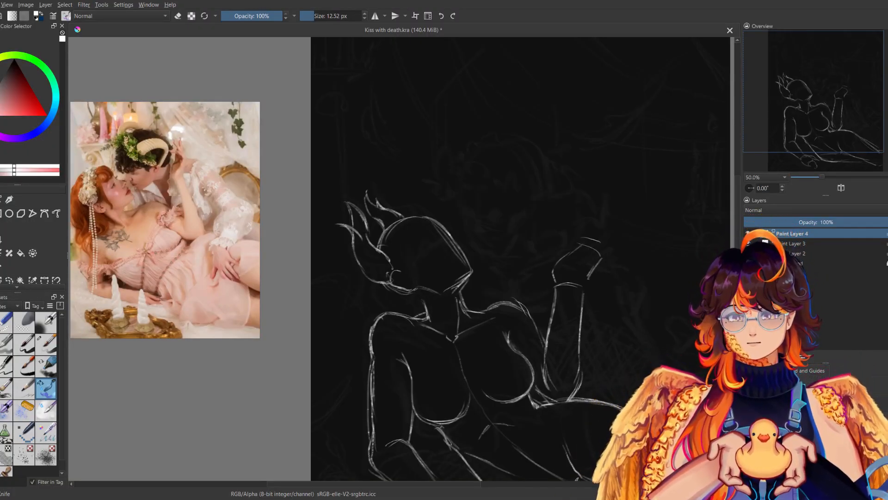
# Examine the whole figure beside its references at 25% zoom, in normal and mirrored view.
pyautogui.press('e')
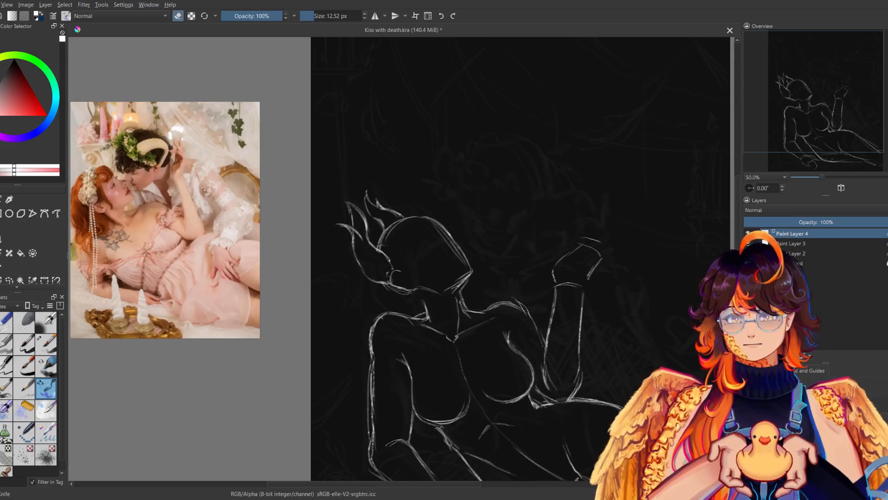
pyautogui.press('e')
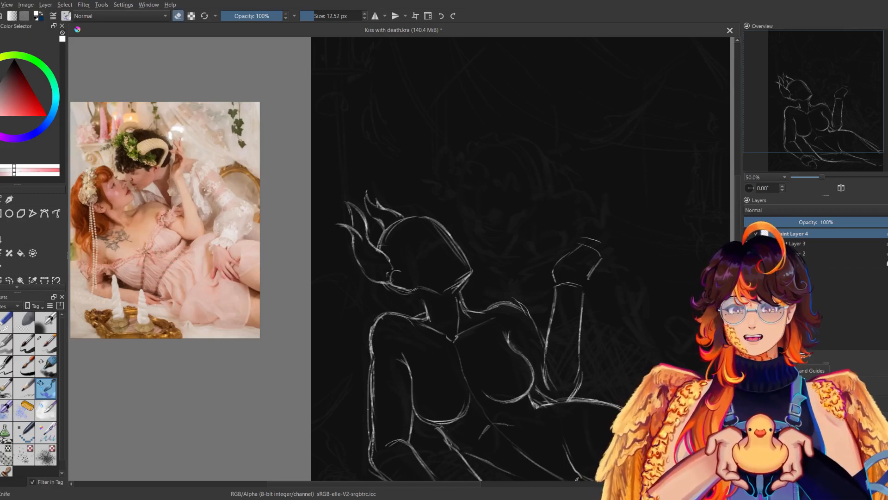
pyautogui.press('m')
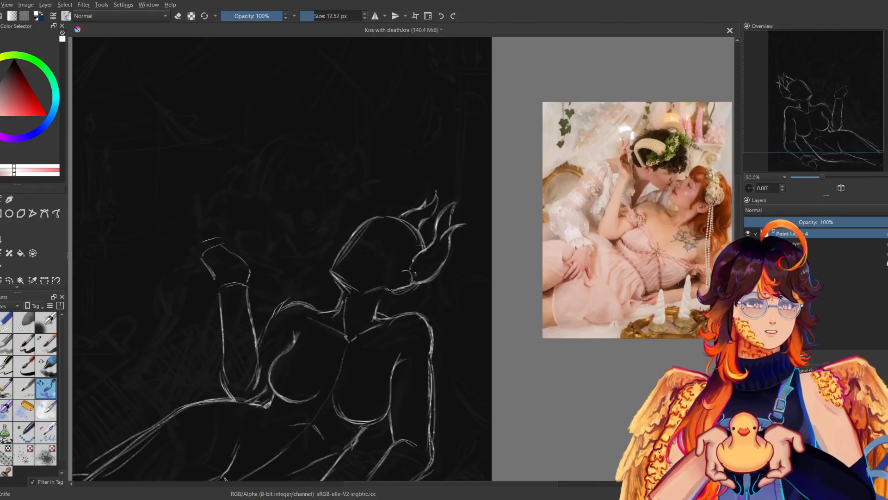
pyautogui.press('m')
pyautogui.moveTo(406, 298)
pyautogui.mouseDown()
pyautogui.moveTo(425, 304)
pyautogui.moveTo(373, 212)
pyautogui.mouseUp()
pyautogui.press('m')
pyautogui.press('m')
pyautogui.moveTo(823, 177); pyautogui.dragTo(820, 176)
pyautogui.moveTo(423, 220); pyautogui.dragTo(398, 255)
pyautogui.press('m')
pyautogui.press('m')
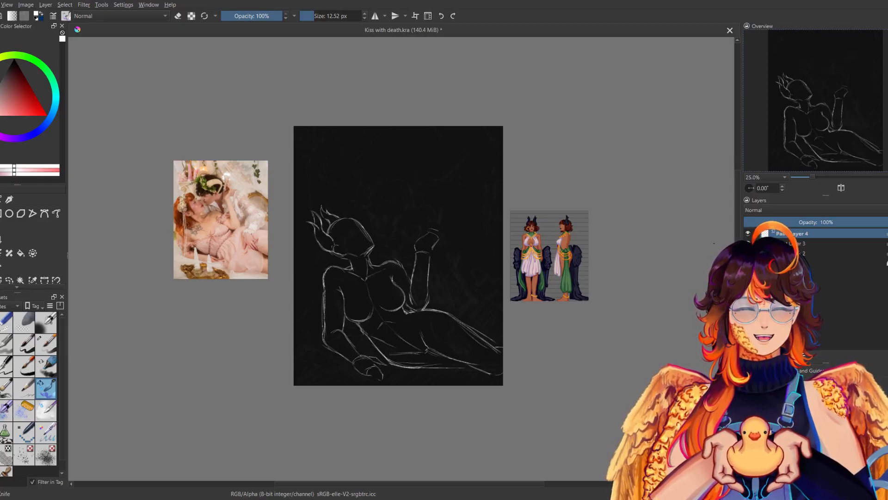
# Select the hips and thighs freehand and enlarge them slightly with a transform.
pyautogui.click(9, 280)
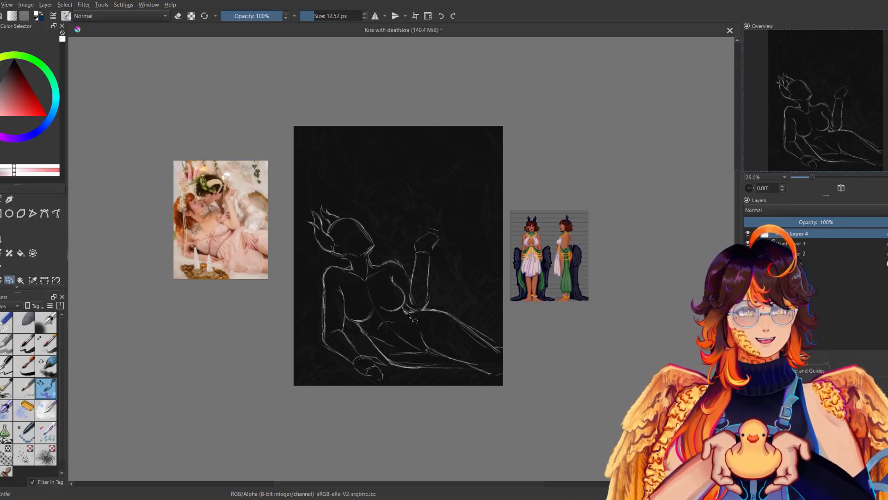
pyautogui.moveTo(368, 342)
pyautogui.mouseDown()
pyautogui.moveTo(417, 376)
pyautogui.moveTo(484, 392)
pyautogui.moveTo(523, 368)
pyautogui.moveTo(486, 311)
pyautogui.moveTo(419, 314)
pyautogui.mouseUp()
pyautogui.hotkey('ctrl', 't')
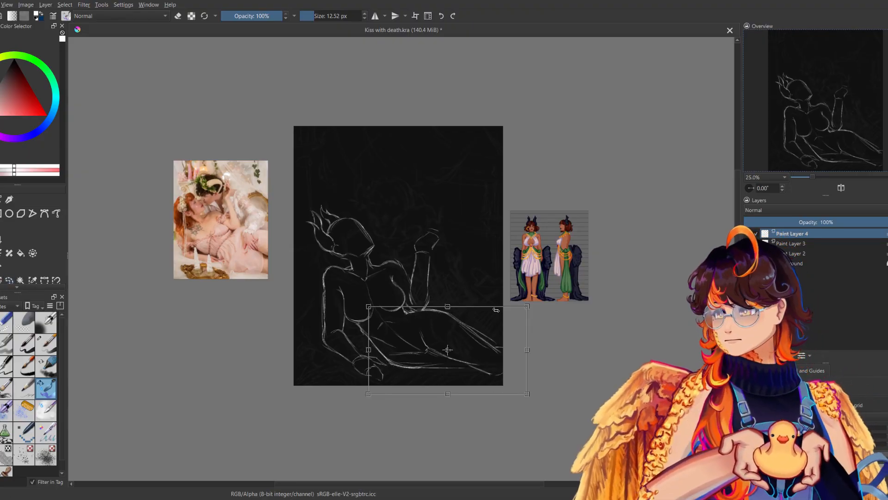
pyautogui.moveTo(527, 394); pyautogui.dragTo(537, 400)
pyautogui.moveTo(510, 369); pyautogui.dragTo(509, 367)
pyautogui.press('Return')
# Clear the selection, save the file and compare the enlarged hips in mirrored view.
pyautogui.press('m')
pyautogui.press('m')
pyautogui.moveTo(553, 314); pyautogui.dragTo(596, 284)
pyautogui.hotkey('ctrl', 'shift', 'a')
pyautogui.hotkey('ctrl', 's')
pyautogui.press('m')
pyautogui.press('m')
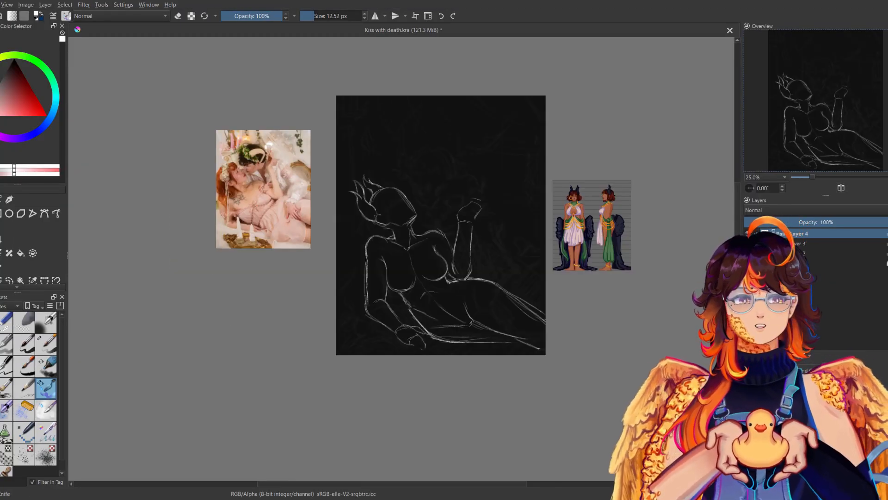
# Select the hips and thighs freehand again, rotate them slightly counterclockwise and reposition them, checking the result mirrored.
pyautogui.click(9, 280)
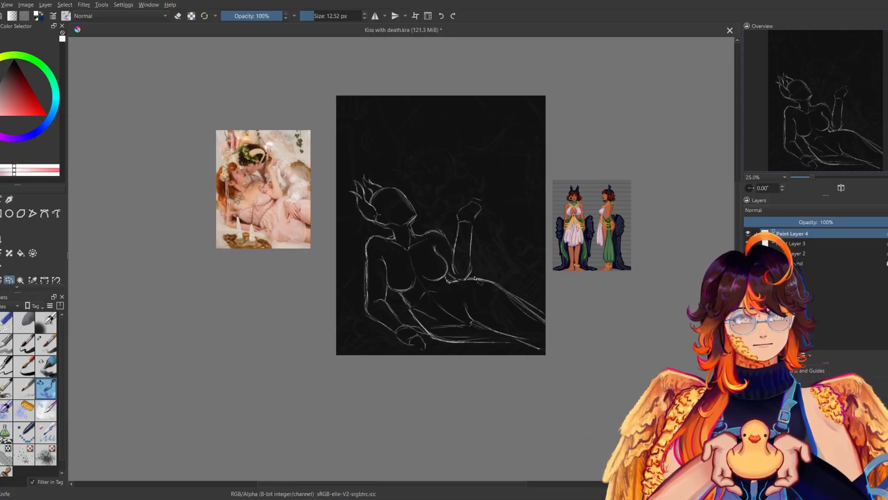
pyautogui.moveTo(451, 281)
pyautogui.mouseDown()
pyautogui.moveTo(407, 308)
pyautogui.moveTo(435, 342)
pyautogui.moveTo(488, 366)
pyautogui.moveTo(564, 369)
pyautogui.moveTo(567, 311)
pyautogui.moveTo(522, 276)
pyautogui.moveTo(487, 270)
pyautogui.moveTo(457, 283)
pyautogui.mouseUp()
pyautogui.hotkey('ctrl', 't')
pyautogui.moveTo(546, 326); pyautogui.dragTo(553, 324)
pyautogui.moveTo(626, 293); pyautogui.dragTo(641, 277)
pyautogui.moveTo(542, 308); pyautogui.dragTo(547, 303)
pyautogui.press('m')
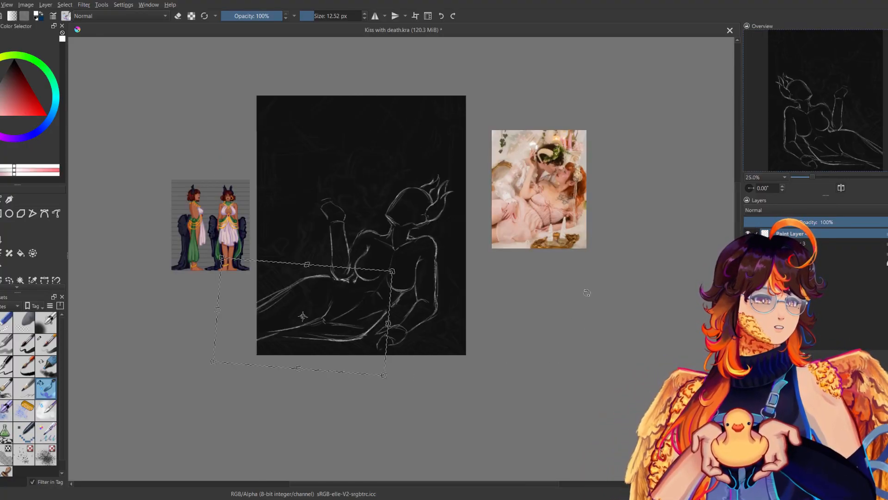
pyautogui.press('Return')
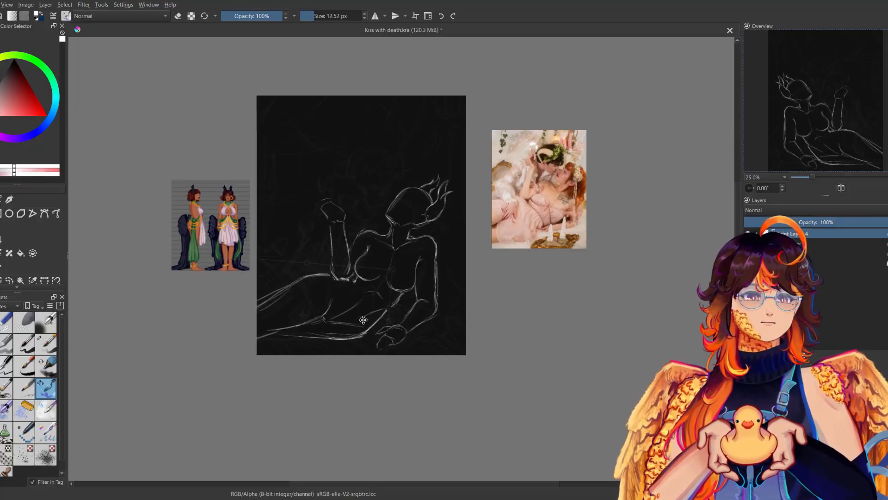
pyautogui.press('m')
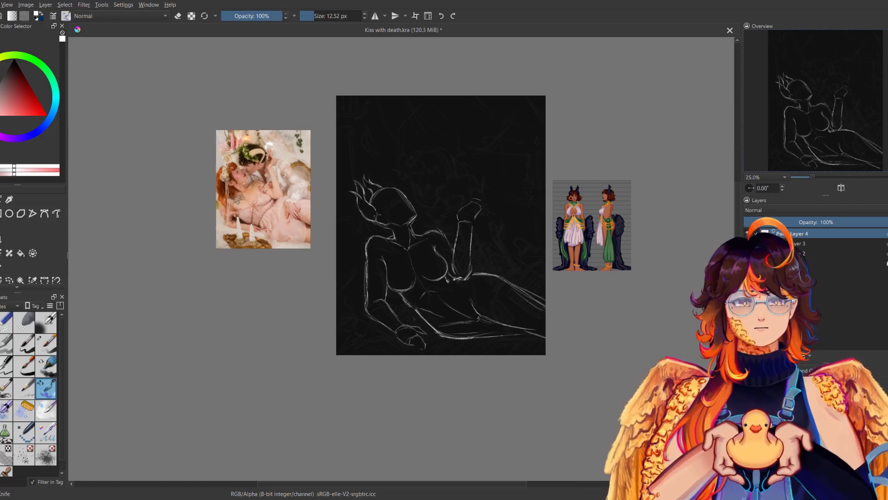
# Reconnect and strengthen the waist line beneath the raised arm's elbow, comparing the pose in mirrored view.
pyautogui.press('m')
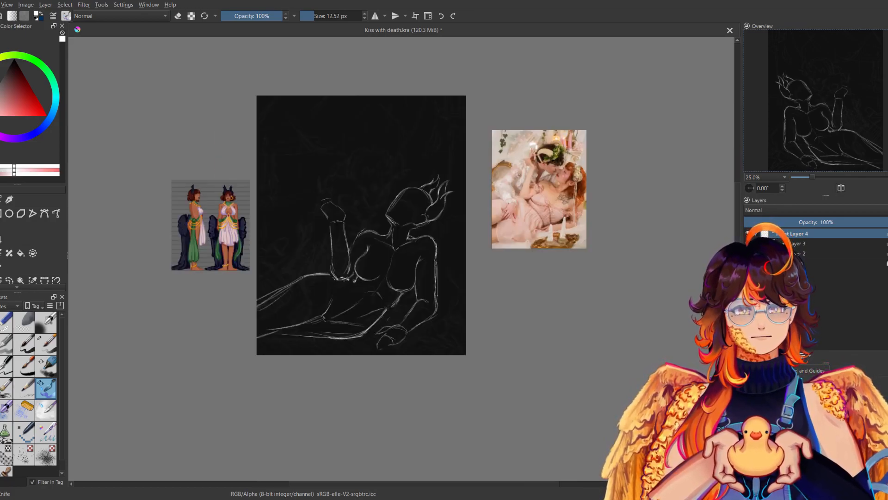
pyautogui.press('m')
pyautogui.press('e')
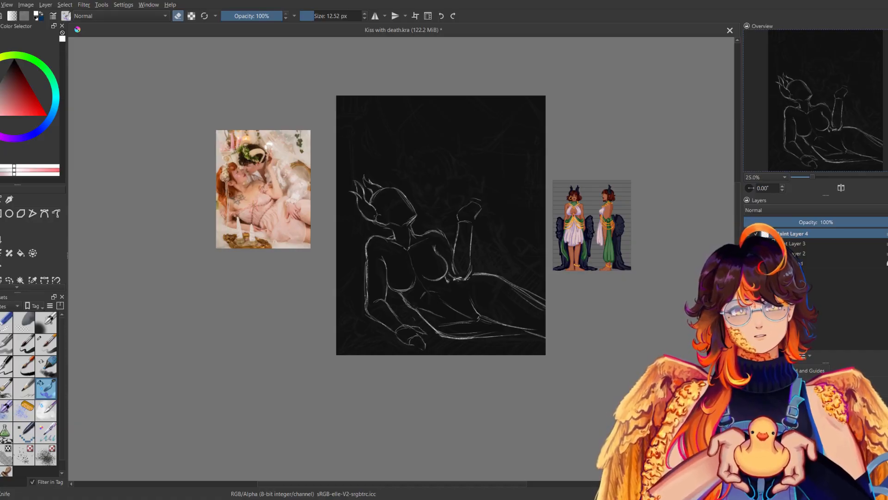
pyautogui.press('e')
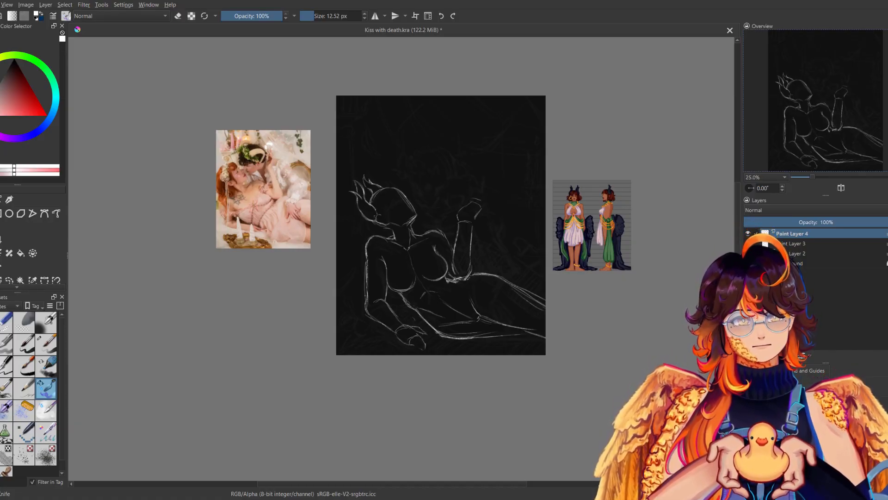
pyautogui.press('m')
pyautogui.press('m')
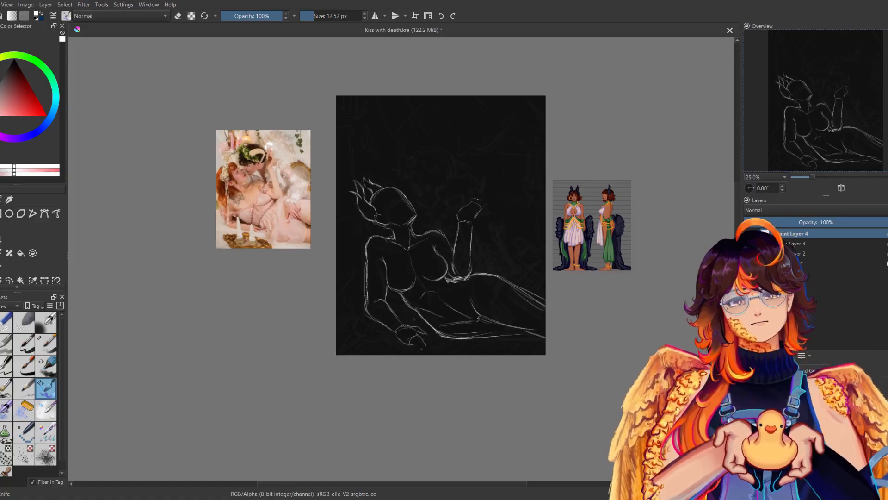
pyautogui.press('m')
pyautogui.press('m')
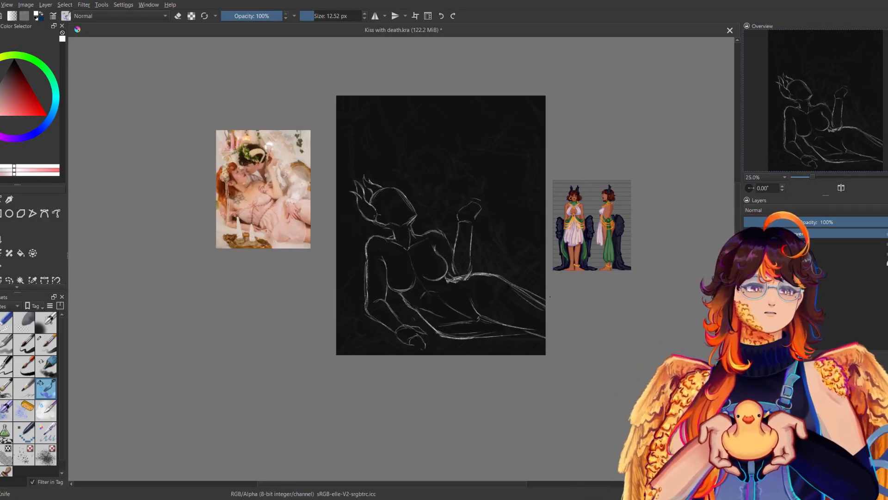
# Select the hips and thighs freehand, shift them slightly toward the torso, stretch them upward, deselect and check the figure mirrored.
pyautogui.click(10, 280)
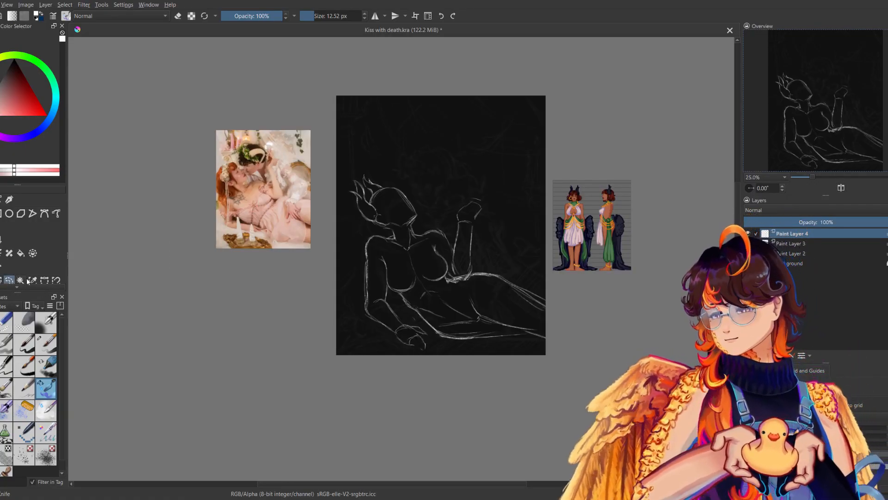
pyautogui.moveTo(525, 360); pyautogui.dragTo(517, 276)
pyautogui.hotkey('ctrl', 't')
pyautogui.moveTo(546, 317)
pyautogui.mouseDown()
pyautogui.moveTo(530, 315)
pyautogui.moveTo(539, 318)
pyautogui.mouseUp()
pyautogui.moveTo(497, 260); pyautogui.dragTo(497, 254)
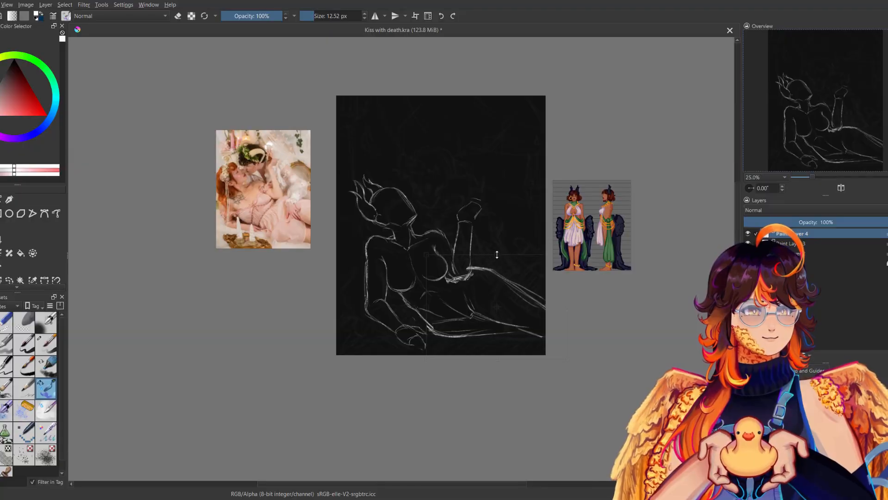
pyautogui.press('Return')
pyautogui.hotkey('ctrl', 'shift', 'a')
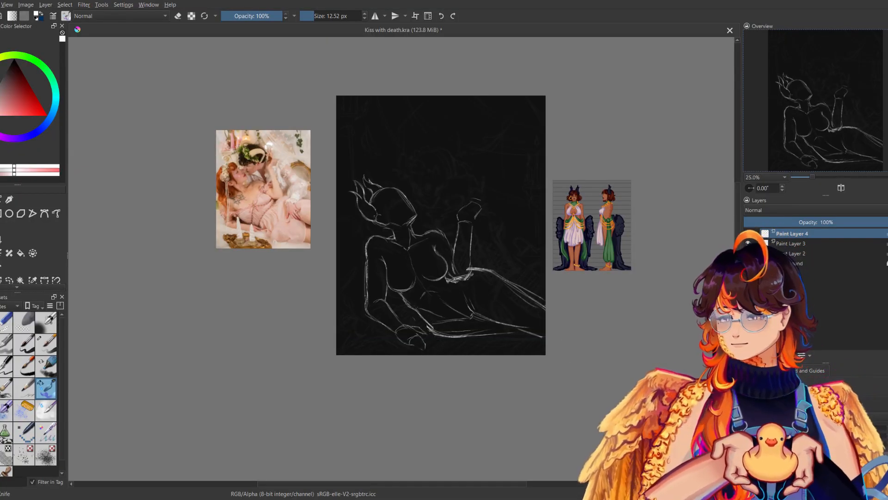
pyautogui.press('m')
pyautogui.press('m')
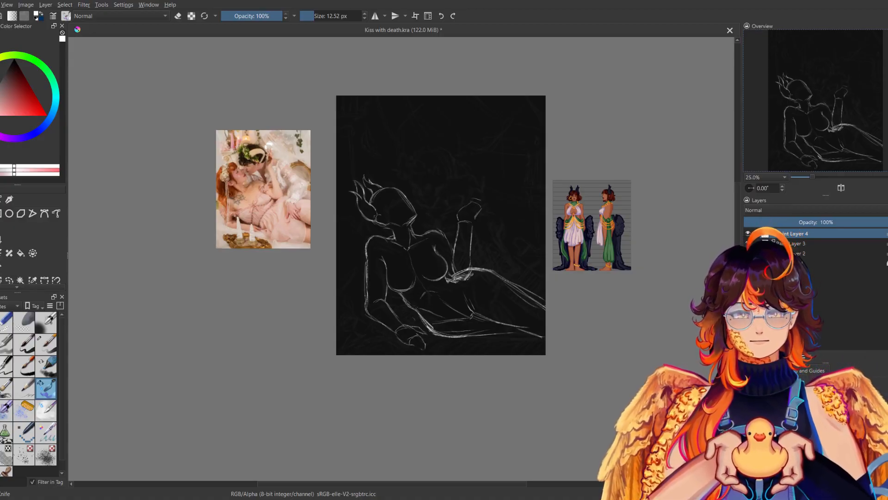
# Try erasing the rough strokes at the waist beneath the raised elbow and the construction lines across the abdomen, checking the figure mirrored.
pyautogui.click(6, 322)
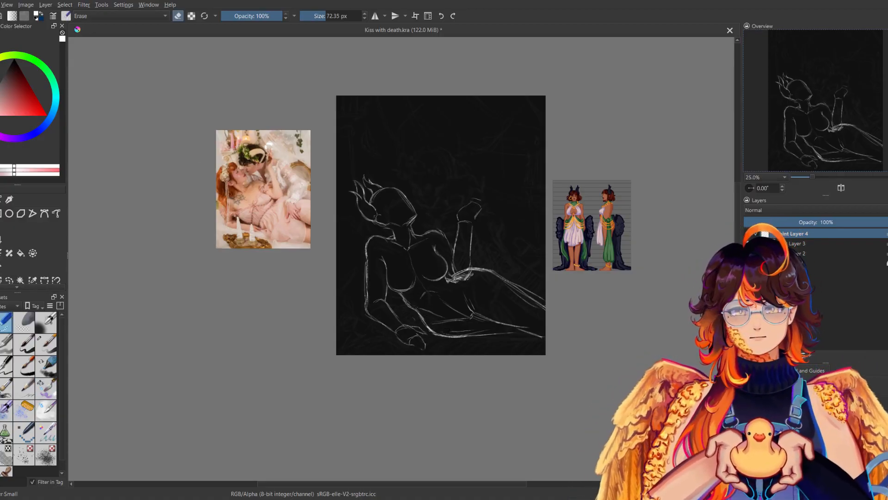
pyautogui.moveTo(471, 274); pyautogui.dragTo(447, 281)
pyautogui.press('m')
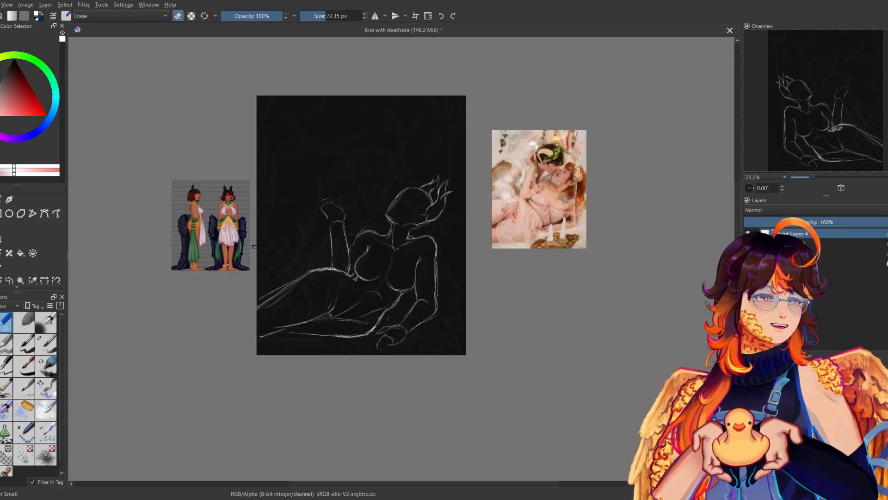
pyautogui.press('m')
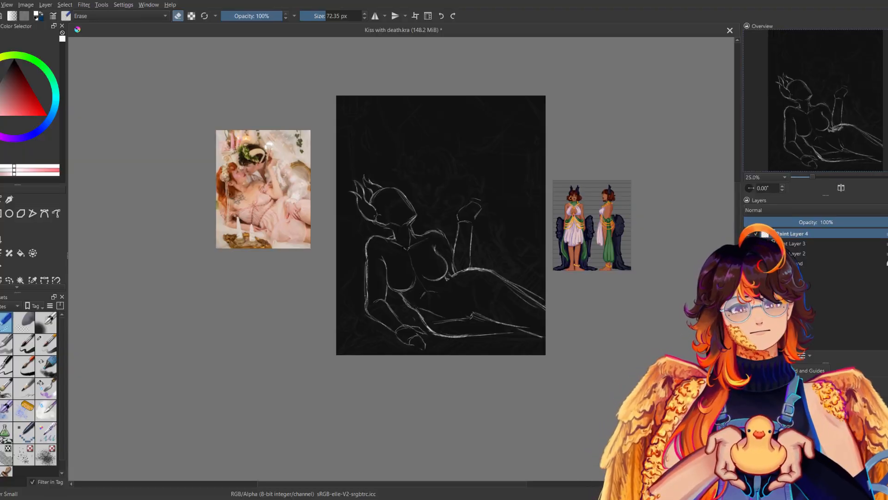
pyautogui.moveTo(442, 317); pyautogui.dragTo(420, 308)
pyautogui.press('m')
pyautogui.press('m')
pyautogui.click(46, 388)
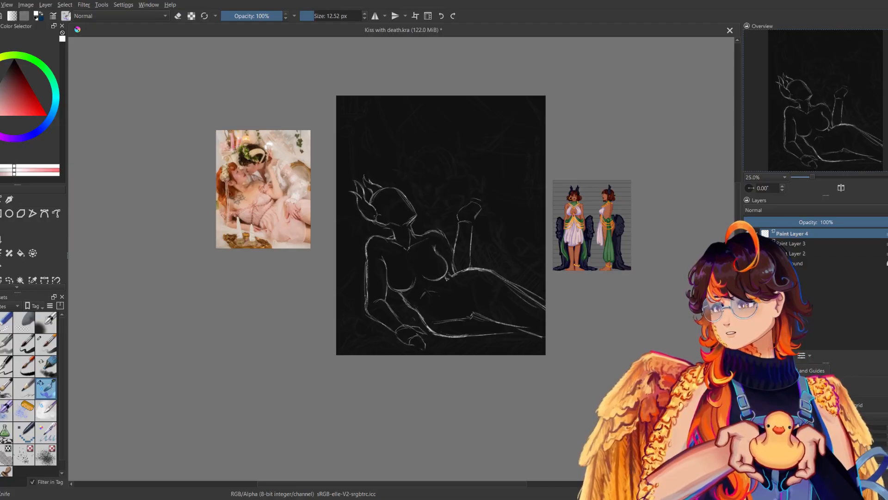
# Compare the thinned-out torso and hips in mirrored view and bring back the erased waist and abdomen lines.
pyautogui.press('m')
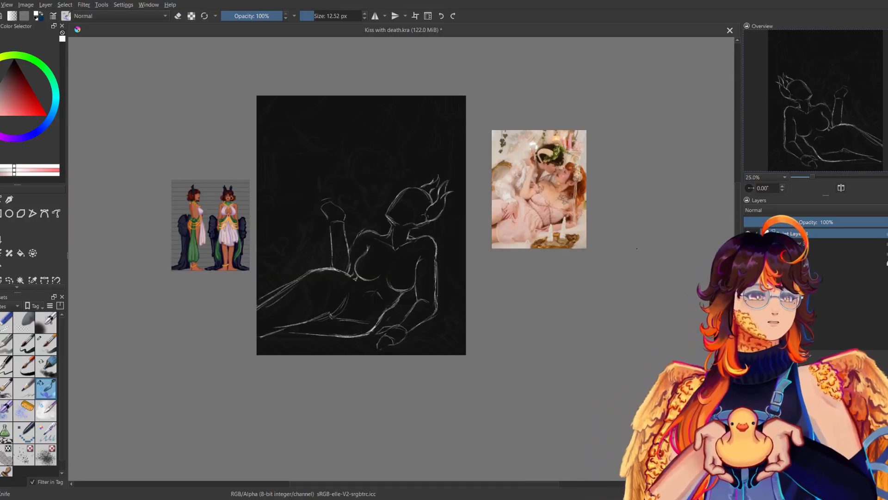
pyautogui.press('m')
pyautogui.press('m')
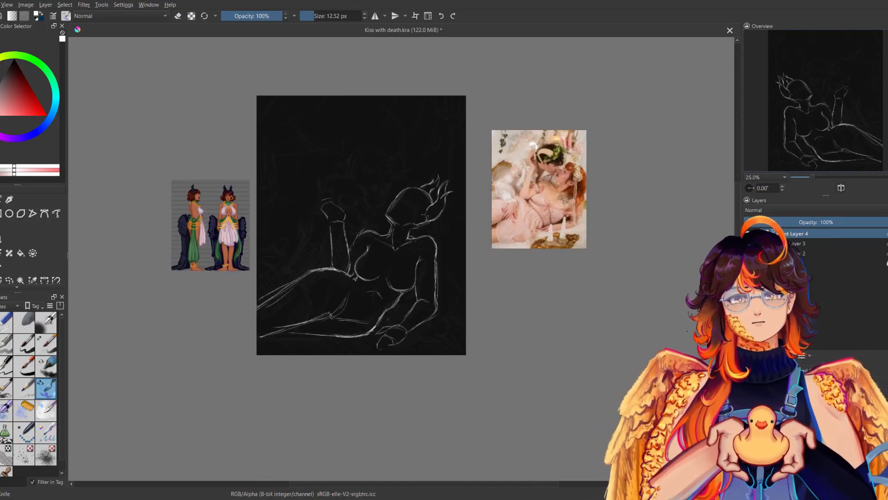
pyautogui.press('m')
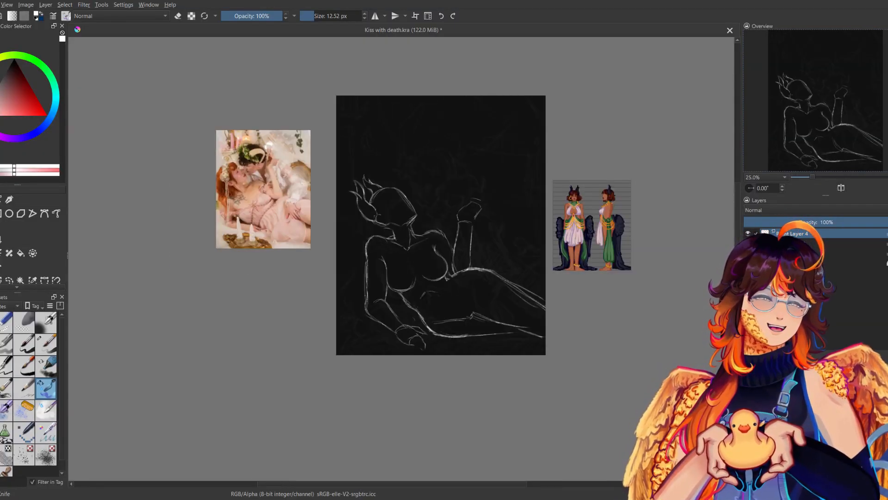
pyautogui.press('m')
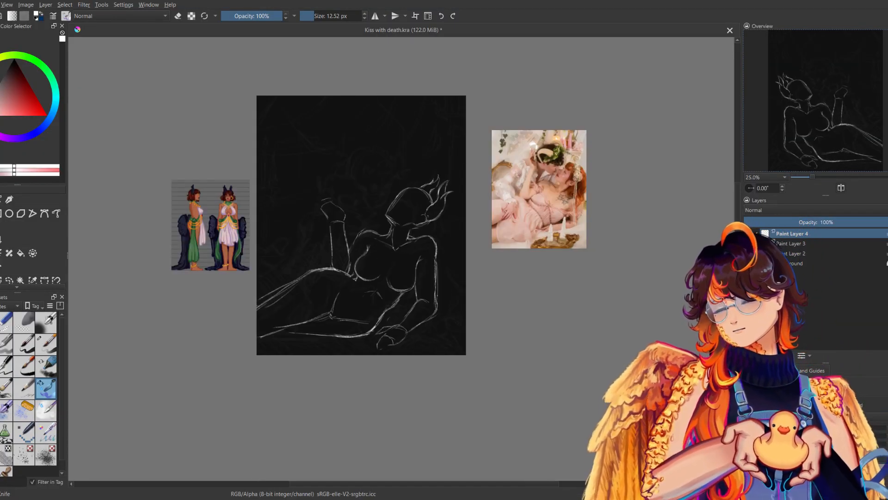
pyautogui.press('m')
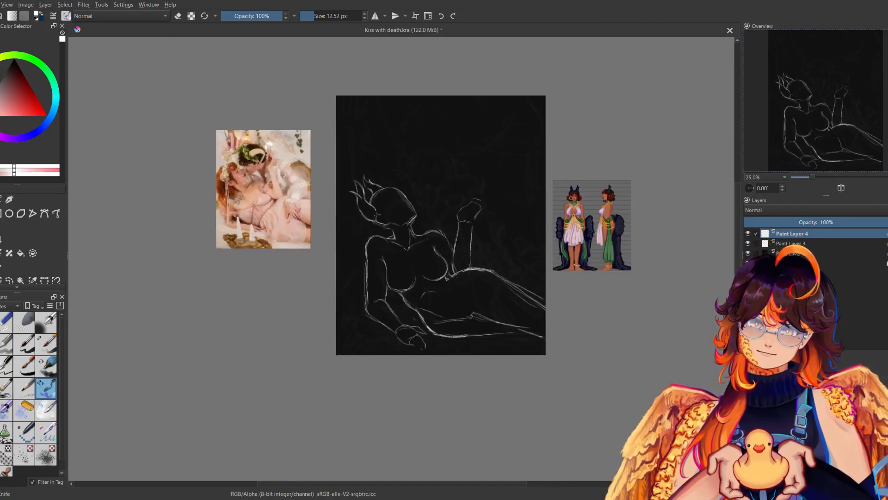
pyautogui.moveTo(447, 279); pyautogui.dragTo(474, 273)
pyautogui.moveTo(421, 318); pyautogui.dragTo(445, 335)
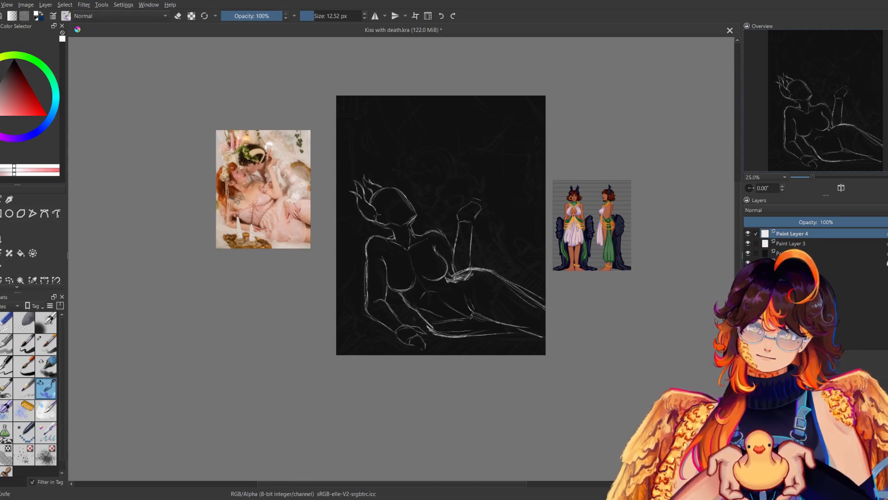
# Select the hips and thighs freehand, shift them slightly downward away from the torso, deselect and check the pose mirrored.
pyautogui.moveTo(490, 260); pyautogui.dragTo(473, 264)
pyautogui.moveTo(504, 301); pyautogui.dragTo(509, 305)
pyautogui.hotkey('ctrl', 'shift', 'a')
pyautogui.press('m')
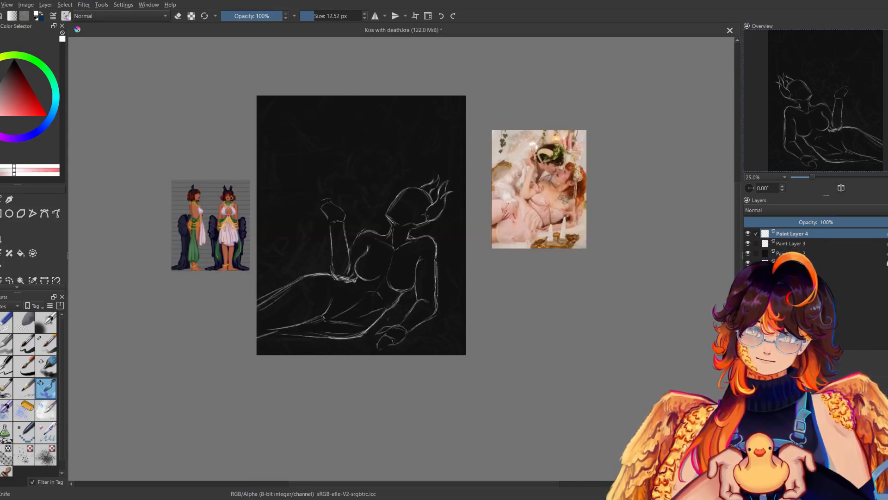
pyautogui.press('m')
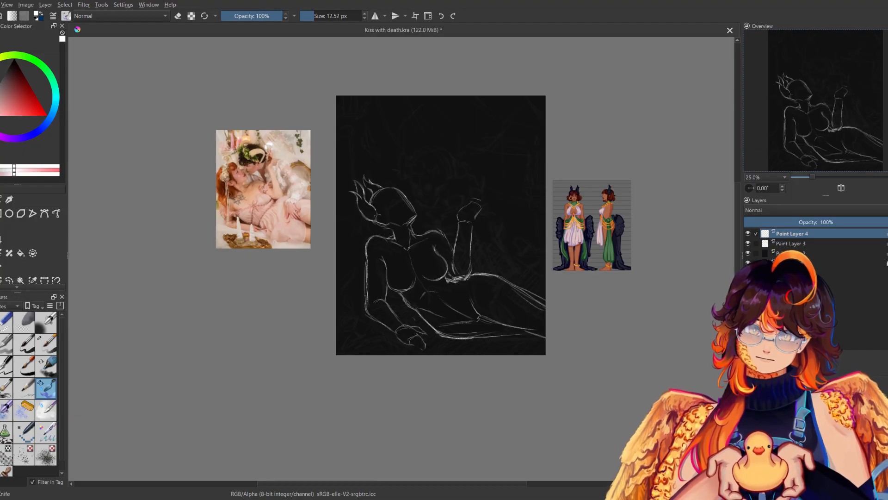
# Clean up the overlapping lines where the raised arm's elbow meets the waist and save the file.
pyautogui.press('e')
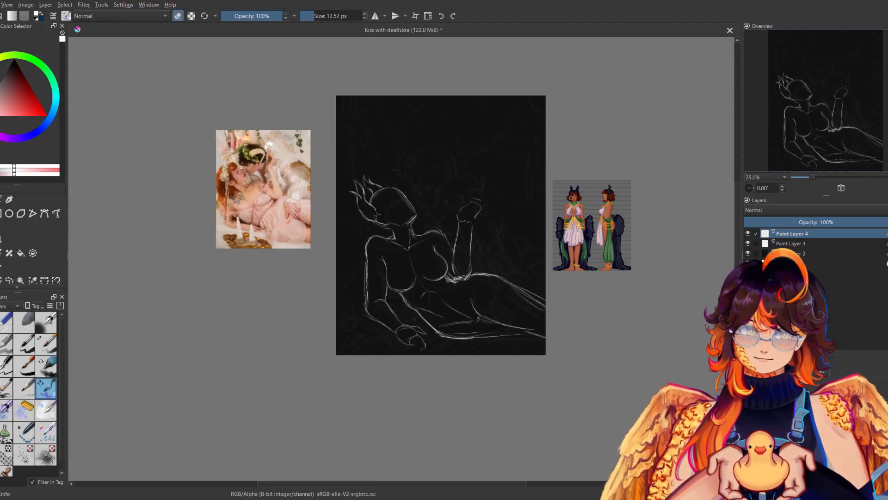
pyautogui.press('e')
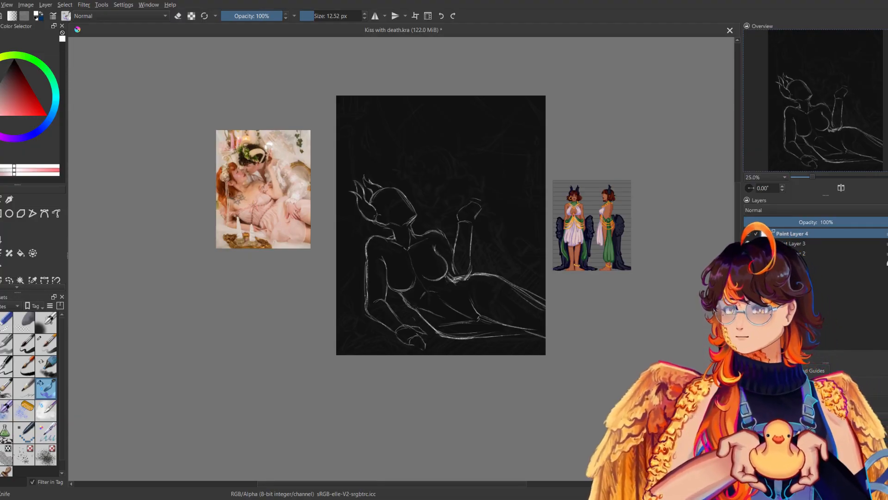
pyautogui.click(818, 175)
pyautogui.hotkey('ctrl', 's')
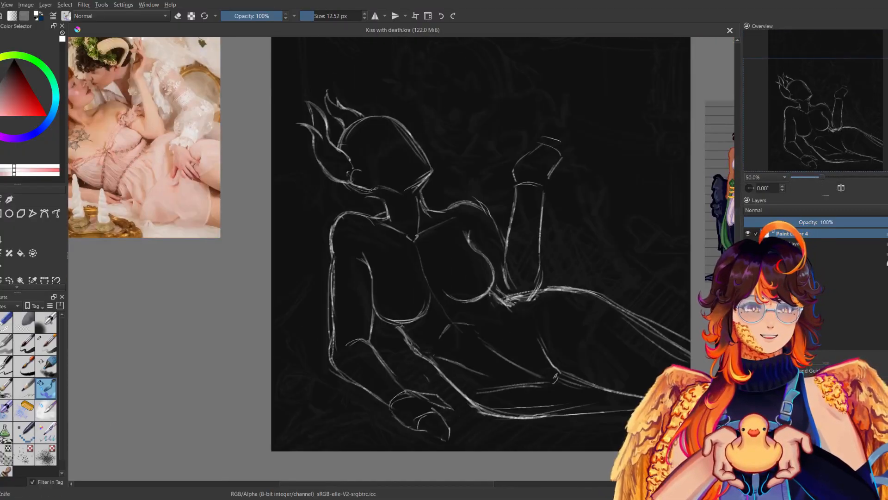
# Sketch short curved ridge lines inside the figure's near pointed ear.
pyautogui.moveTo(496, 205); pyautogui.dragTo(548, 298)
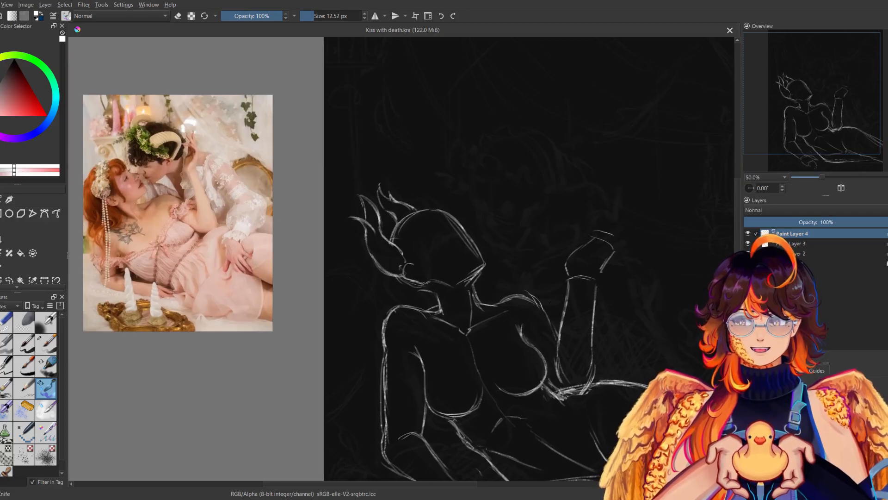
pyautogui.click(829, 174)
pyautogui.moveTo(372, 160)
pyautogui.mouseDown()
pyautogui.moveTo(382, 192)
pyautogui.moveTo(362, 188)
pyautogui.moveTo(350, 207)
pyautogui.mouseUp()
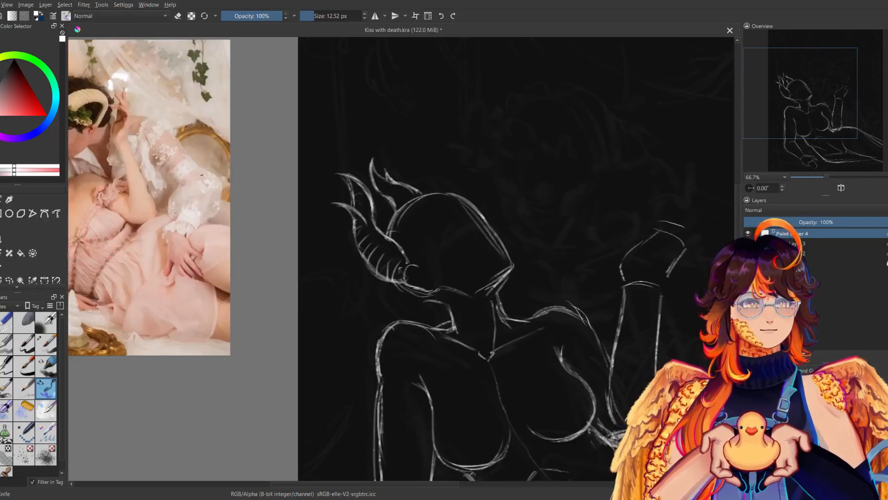
# Sketch a curved brow line across the face and add the nose profile and mouth, comparing them in mirrored view.
pyautogui.moveTo(448, 198)
pyautogui.mouseDown()
pyautogui.moveTo(486, 232)
pyautogui.moveTo(444, 242)
pyautogui.mouseUp()
pyautogui.moveTo(484, 215); pyautogui.dragTo(443, 243)
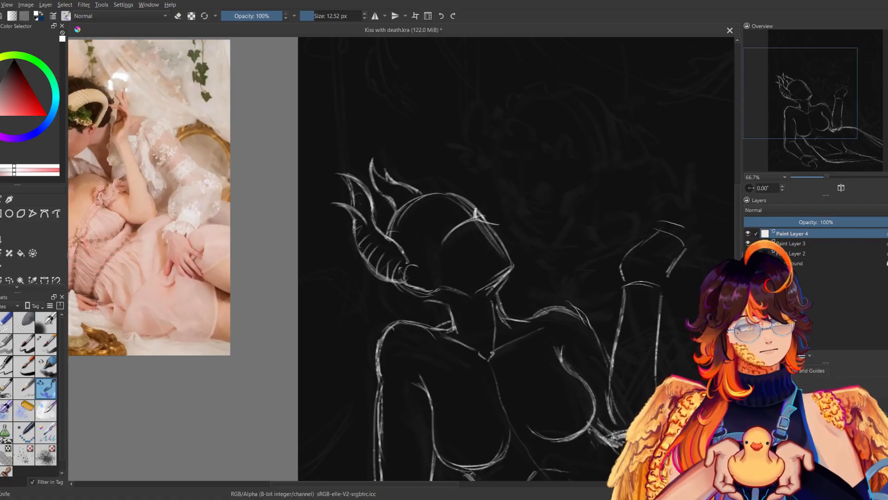
pyautogui.press('m')
pyautogui.press('m')
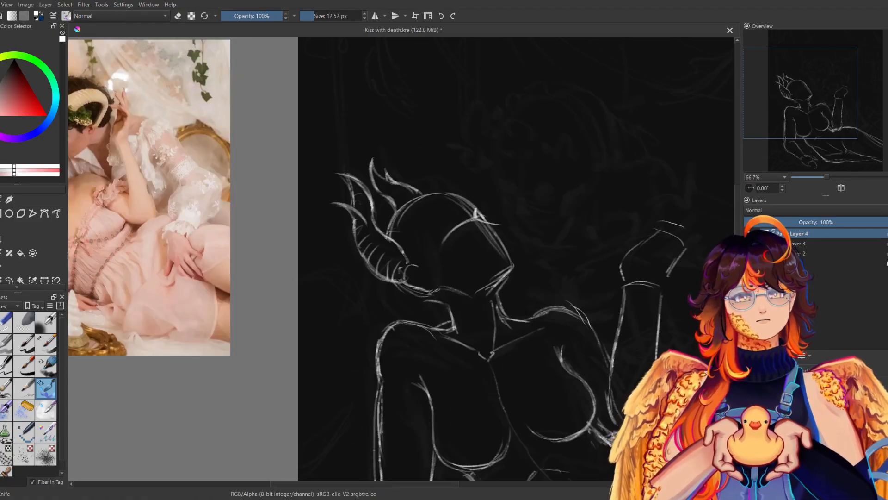
pyautogui.press('m')
pyautogui.press('m')
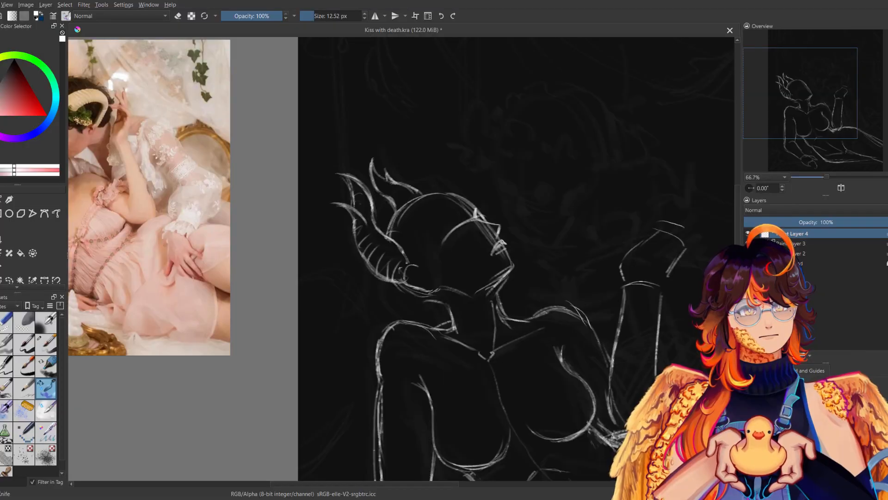
# Shorten the brow curve and sketch the eye beneath it, checking the face mirrored.
pyautogui.press('m')
pyautogui.press('m')
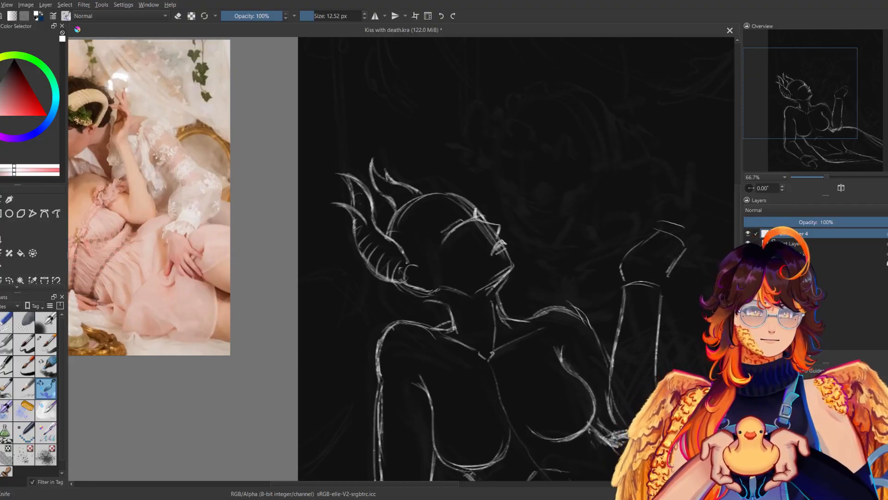
pyautogui.press('m')
pyautogui.press('m')
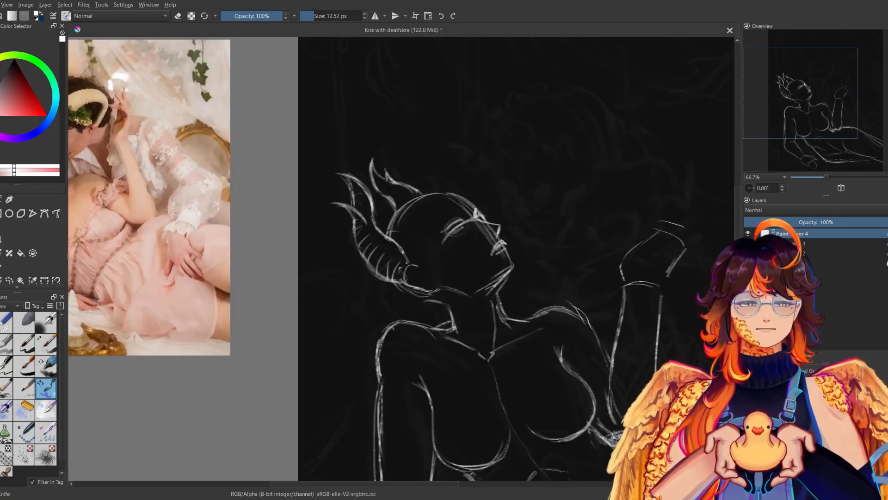
# Refine the jawline between the ear and the chin, repeatedly comparing the face in mirrored view.
pyautogui.press('m')
pyautogui.press('m')
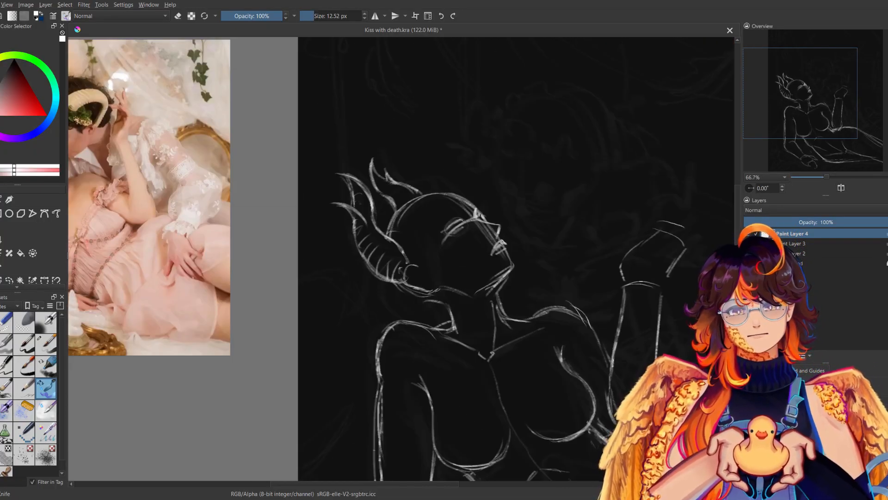
pyautogui.press('m')
pyautogui.press('m')
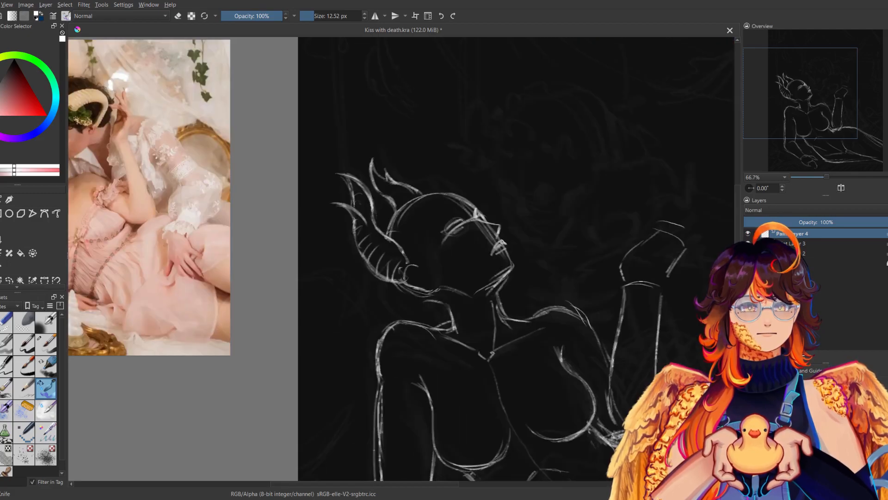
pyautogui.press('m')
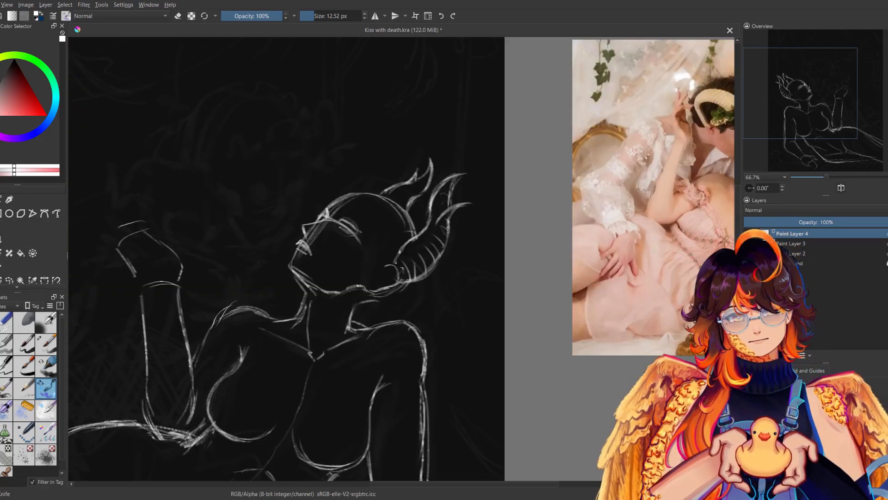
pyautogui.press('m')
pyautogui.press('m')
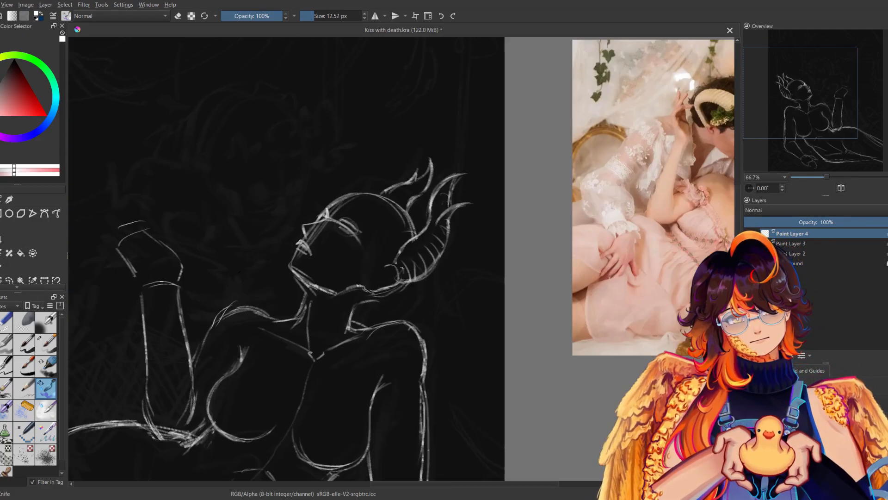
pyautogui.press('m')
# Erase and restate the jaw line beneath the chin, reviewing the whole figure in normal and mirrored view.
pyautogui.press('e')
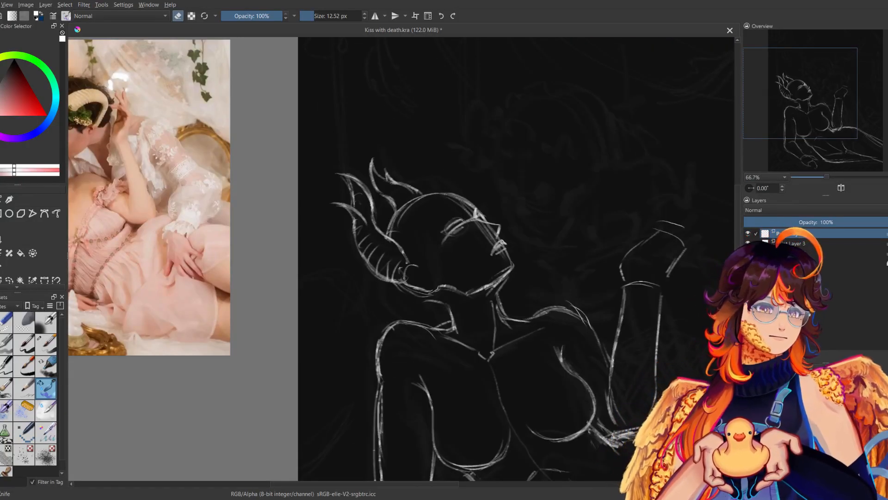
pyautogui.moveTo(481, 290); pyautogui.dragTo(505, 273)
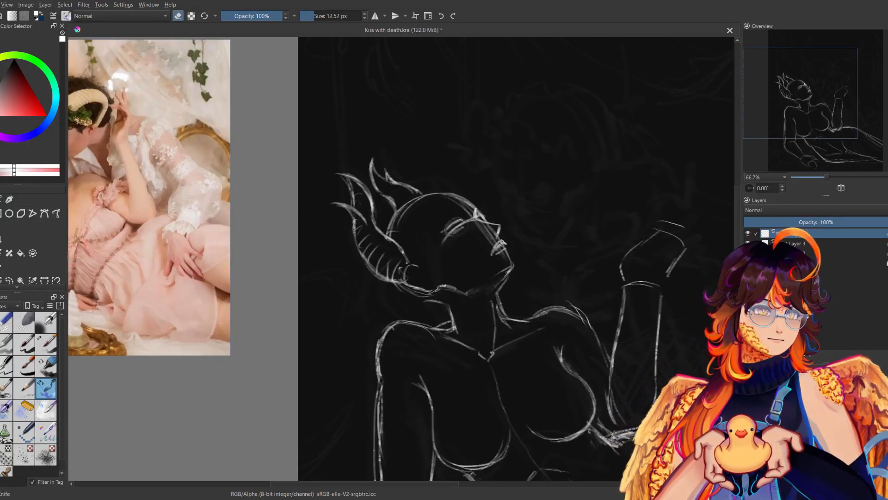
pyautogui.press('e')
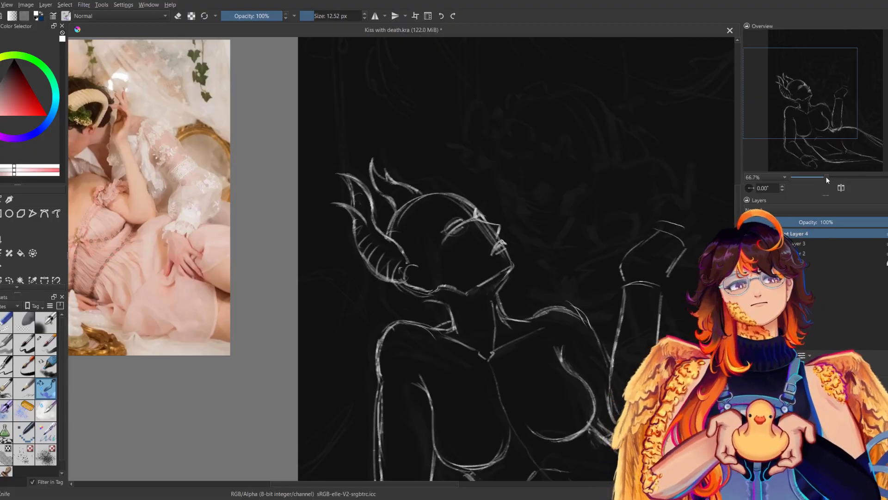
pyautogui.moveTo(827, 176); pyautogui.dragTo(823, 177)
pyautogui.press('m')
pyautogui.press('m')
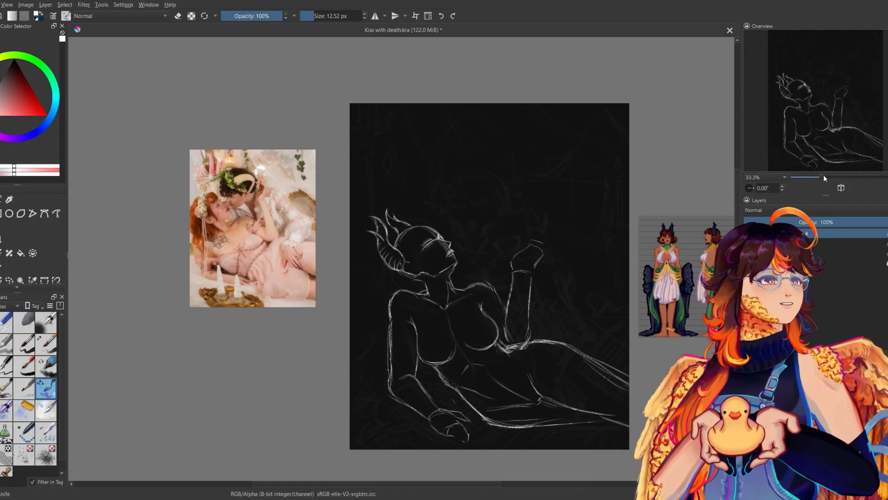
pyautogui.moveTo(823, 177); pyautogui.dragTo(827, 177)
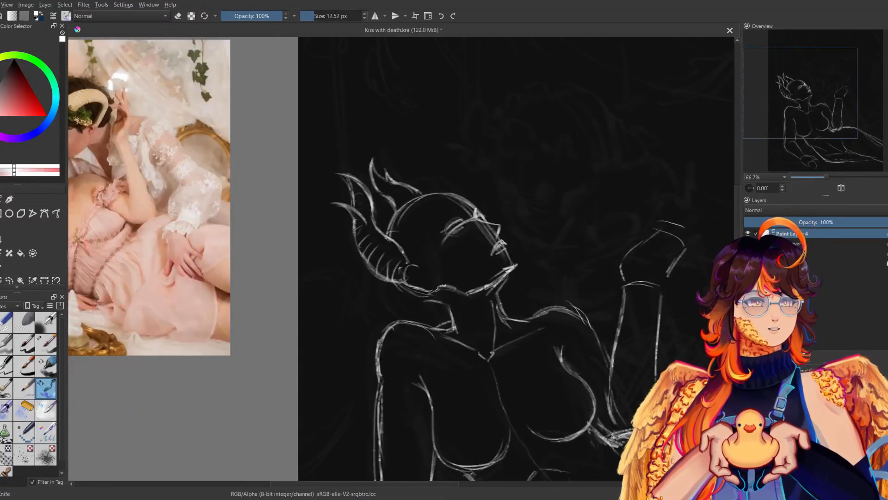
# Refine the profile from the lower lip to the chin, checking the face in mirrored view.
pyautogui.press('m')
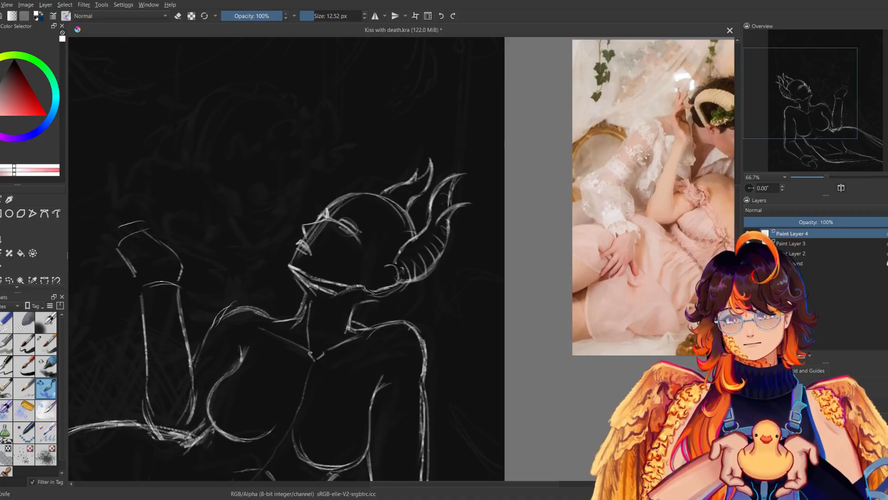
pyautogui.press('m')
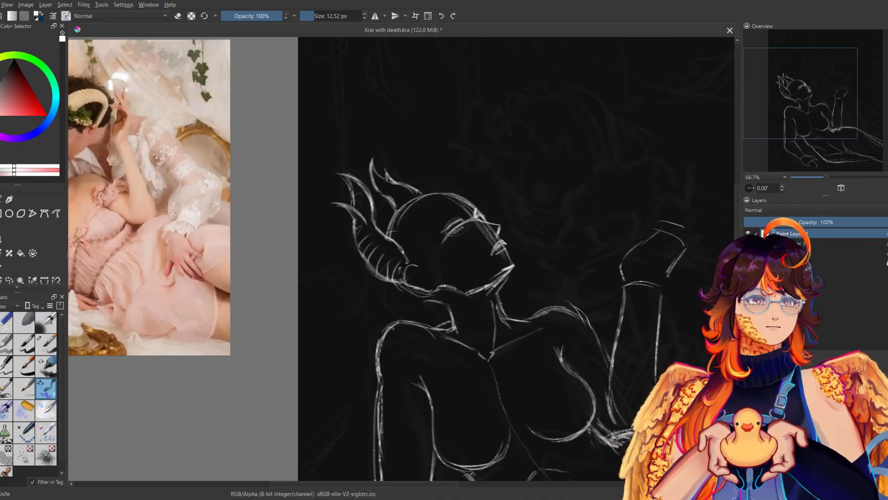
pyautogui.press('m')
pyautogui.press('m')
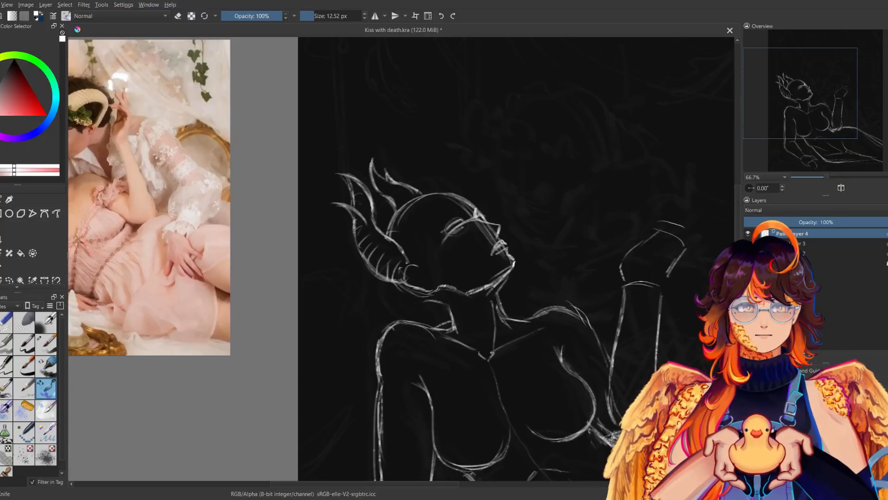
pyautogui.moveTo(530, 318); pyautogui.dragTo(583, 328)
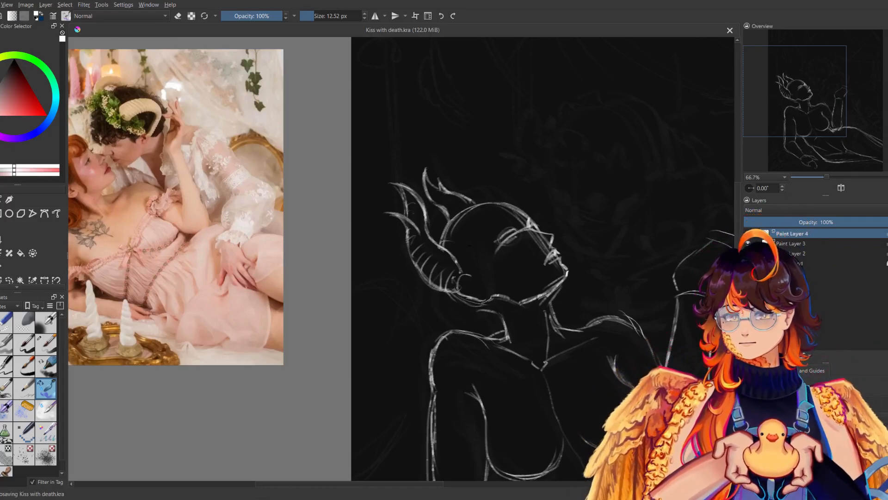
# Draw a curved line across the base of the neck and strengthen the strokes where the nape meets the shoulder.
pyautogui.press('m')
pyautogui.press('m')
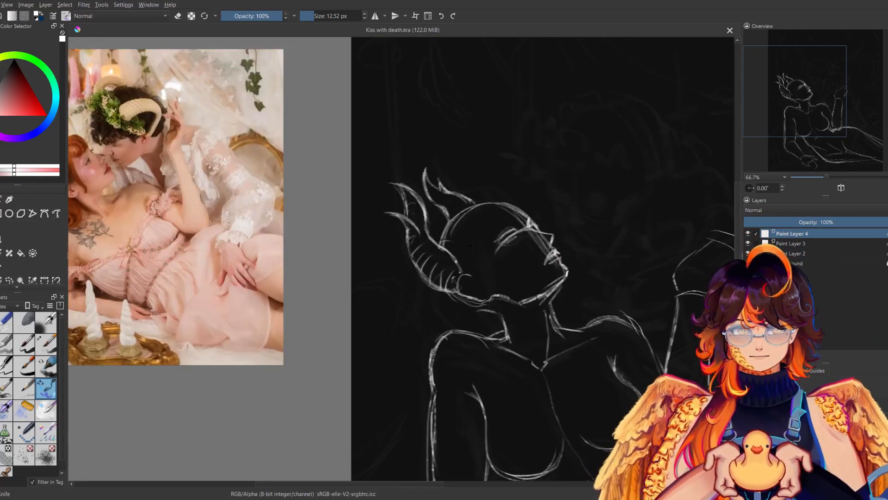
pyautogui.moveTo(470, 245); pyautogui.dragTo(450, 209)
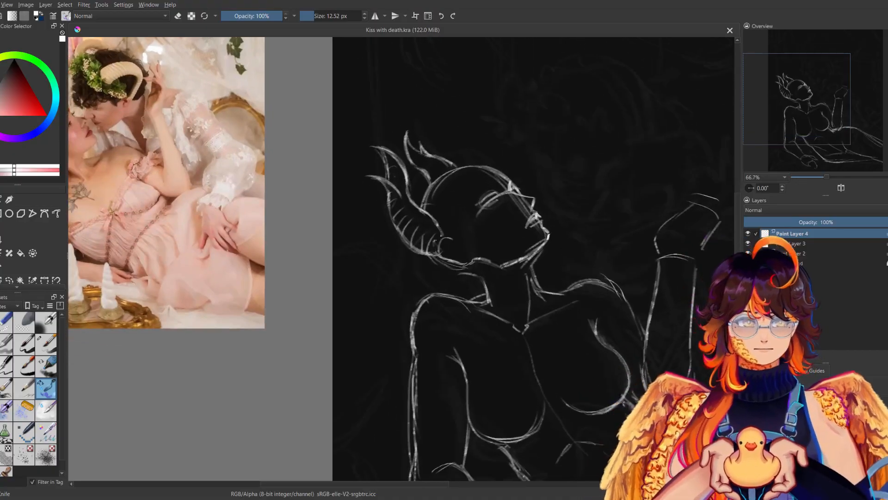
pyautogui.moveTo(487, 286)
pyautogui.mouseDown()
pyautogui.moveTo(539, 275)
pyautogui.moveTo(484, 287)
pyautogui.mouseUp()
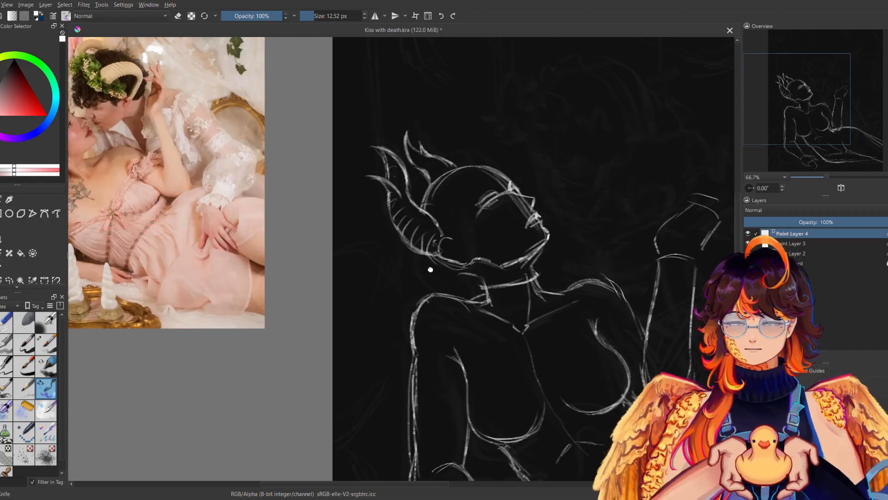
pyautogui.moveTo(433, 275); pyautogui.dragTo(419, 244)
pyautogui.moveTo(468, 258); pyautogui.dragTo(469, 272)
pyautogui.moveTo(470, 267)
pyautogui.mouseDown()
pyautogui.moveTo(462, 272)
pyautogui.moveTo(484, 280)
pyautogui.mouseUp()
pyautogui.moveTo(471, 272); pyautogui.dragTo(488, 276)
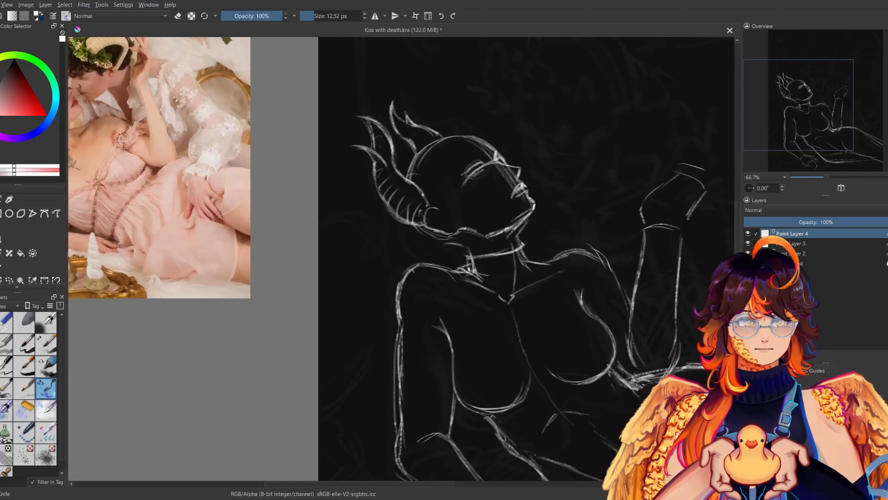
# Restate the line from the throat to the raised arm's shoulder and sketch a V-shaped neckline converging at the centre of the chest.
pyautogui.moveTo(523, 249)
pyautogui.mouseDown()
pyautogui.moveTo(516, 268)
pyautogui.moveTo(527, 275)
pyautogui.moveTo(564, 259)
pyautogui.mouseUp()
pyautogui.moveTo(531, 261)
pyautogui.mouseDown()
pyautogui.moveTo(560, 253)
pyautogui.moveTo(556, 281)
pyautogui.moveTo(522, 331)
pyautogui.mouseUp()
pyautogui.hotkey('ctrl', 'z')
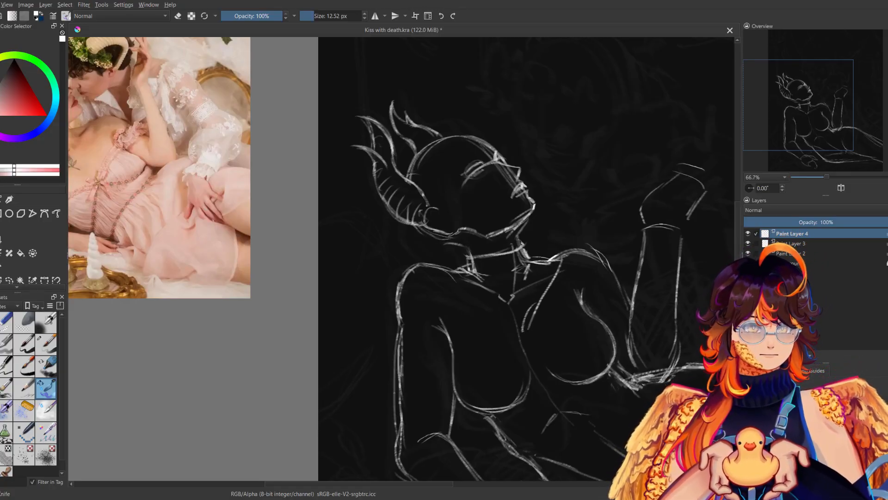
pyautogui.moveTo(447, 268); pyautogui.dragTo(519, 338)
# Erase the old collarbone lines inside the V and redraw the neckline on the supporting arm's side.
pyautogui.click(27, 323)
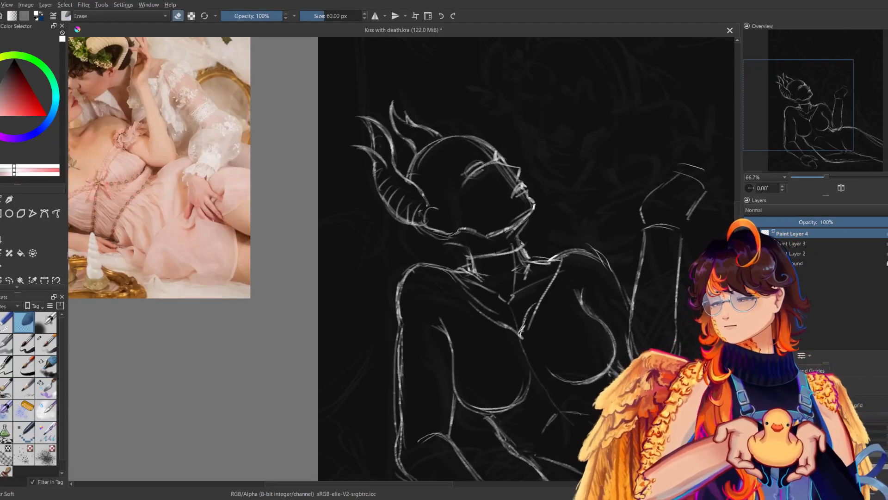
pyautogui.moveTo(515, 252)
pyautogui.mouseDown()
pyautogui.moveTo(513, 317)
pyautogui.moveTo(465, 278)
pyautogui.moveTo(484, 278)
pyautogui.moveTo(497, 311)
pyautogui.moveTo(535, 299)
pyautogui.moveTo(473, 292)
pyautogui.moveTo(481, 306)
pyautogui.mouseUp()
pyautogui.click(46, 388)
pyautogui.moveTo(451, 272); pyautogui.dragTo(480, 305)
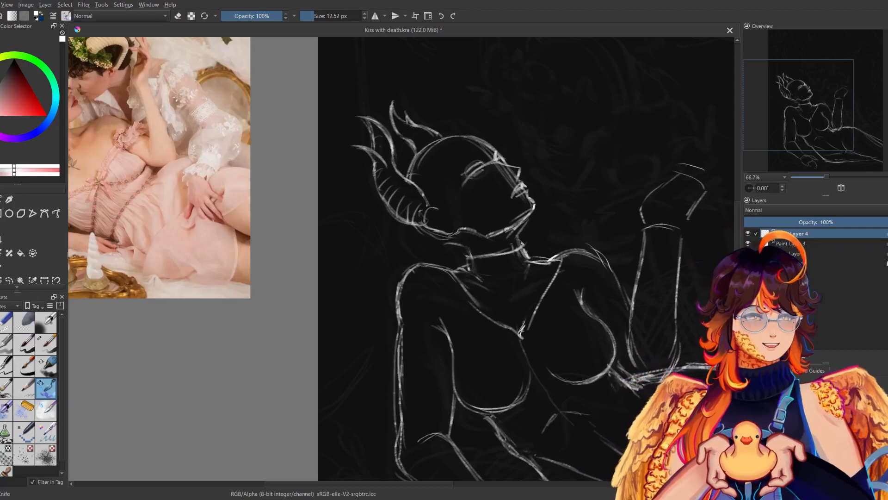
# Reinforce the lines where the neck meets both shoulders, comparing the figure in mirrored view.
pyautogui.moveTo(444, 270); pyautogui.dragTo(458, 267)
pyautogui.moveTo(536, 260); pyautogui.dragTo(597, 250)
pyautogui.press('m')
pyautogui.press('m')
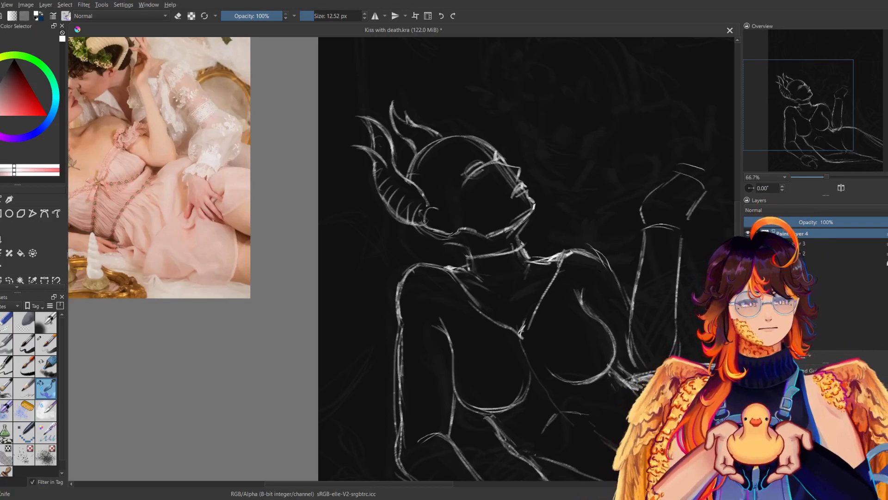
pyautogui.moveTo(570, 254); pyautogui.dragTo(606, 246)
pyautogui.press('m')
# Erase the doubled contour on the raised arm's shoulder and try a new shoulder curve, undoing the latest strokes.
pyautogui.press('m')
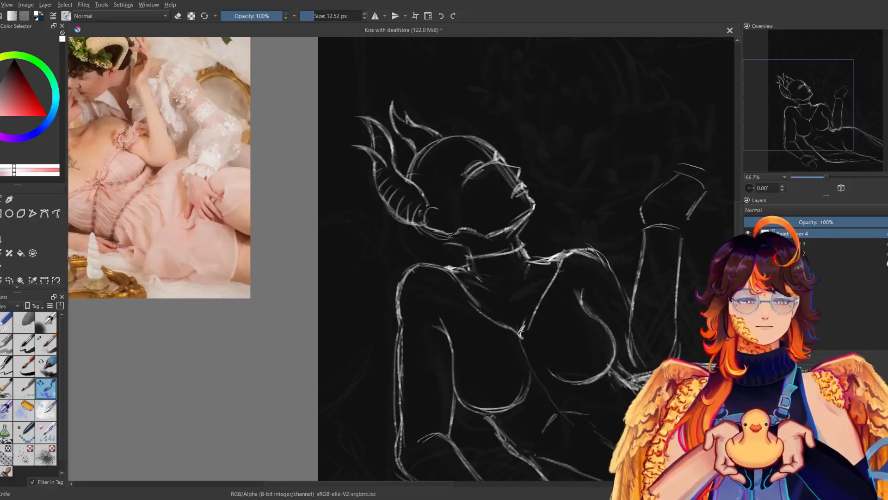
pyautogui.click(2, 323)
pyautogui.moveTo(579, 253)
pyautogui.mouseDown()
pyautogui.moveTo(605, 265)
pyautogui.moveTo(577, 250)
pyautogui.moveTo(586, 247)
pyautogui.moveTo(578, 253)
pyautogui.moveTo(599, 254)
pyautogui.moveTo(618, 271)
pyautogui.mouseUp()
pyautogui.click(46, 387)
# Redraw the outer contour of the raised arm's shoulder down into the upper arm, checking it in mirrored view.
pyautogui.press('m')
pyautogui.press('m')
pyautogui.moveTo(567, 255)
pyautogui.mouseDown()
pyautogui.moveTo(608, 258)
pyautogui.moveTo(613, 277)
pyautogui.mouseUp()
pyautogui.hotkey('ctrl', 'z')
pyautogui.hotkey('ctrl', 'z')
pyautogui.hotkey('ctrl', 'z')
pyautogui.hotkey('ctrl', 'z')
pyautogui.moveTo(600, 253); pyautogui.dragTo(620, 283)
pyautogui.press('m')
pyautogui.press('m')
pyautogui.moveTo(606, 259); pyautogui.dragTo(629, 308)
pyautogui.moveTo(621, 286); pyautogui.dragTo(630, 308)
pyautogui.press('m')
pyautogui.press('m')
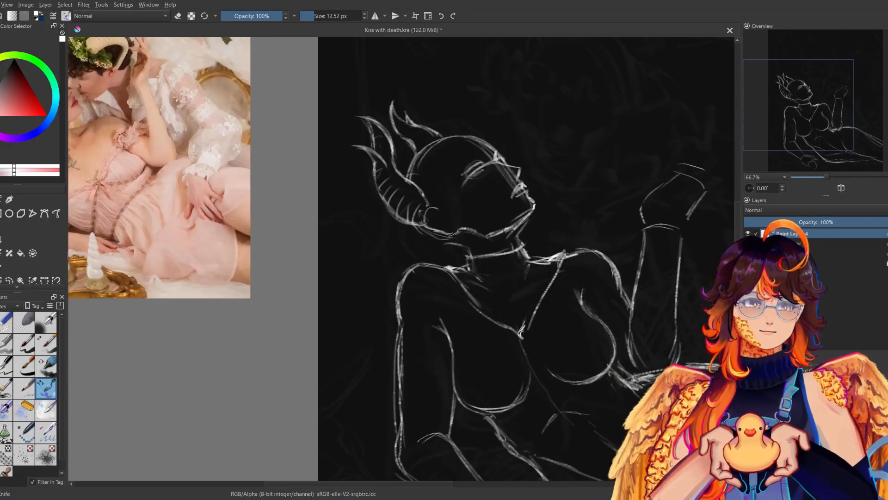
# Sketch a short contour stroke on the supporting arm's upper arm and undo the excess stroke.
pyautogui.moveTo(412, 314); pyautogui.dragTo(405, 333)
pyautogui.hotkey('ctrl', 'z')
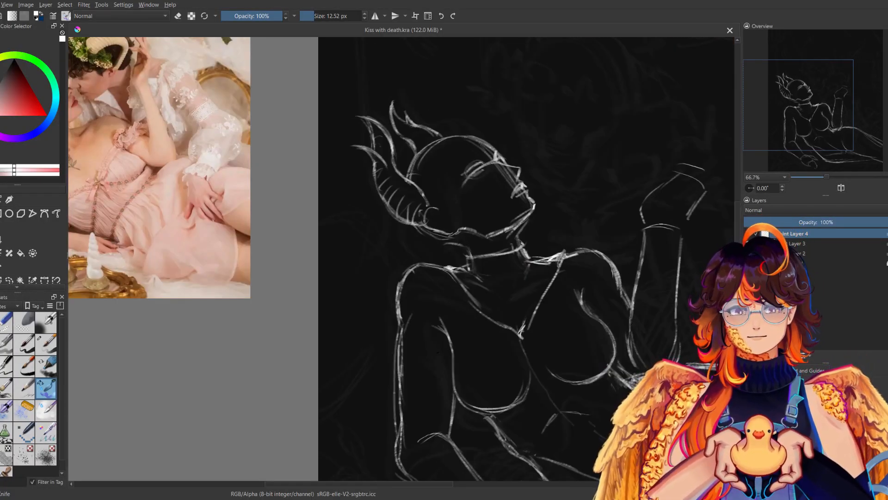
pyautogui.moveTo(511, 290); pyautogui.dragTo(496, 191)
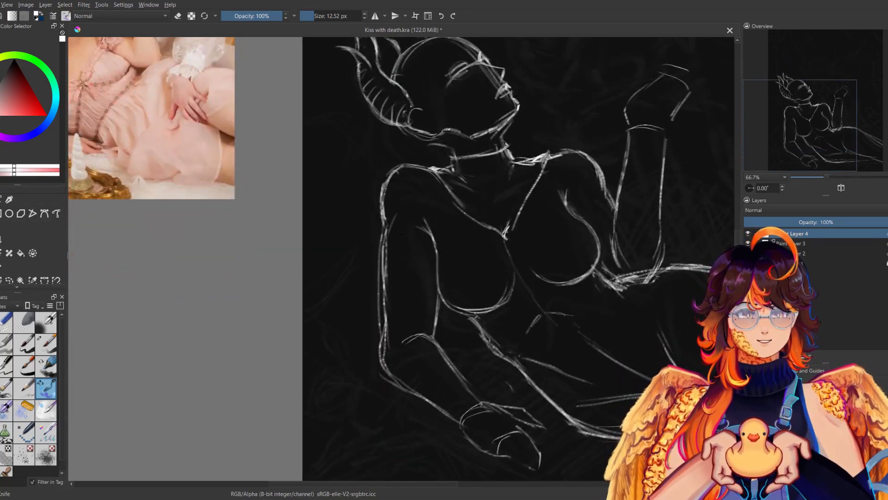
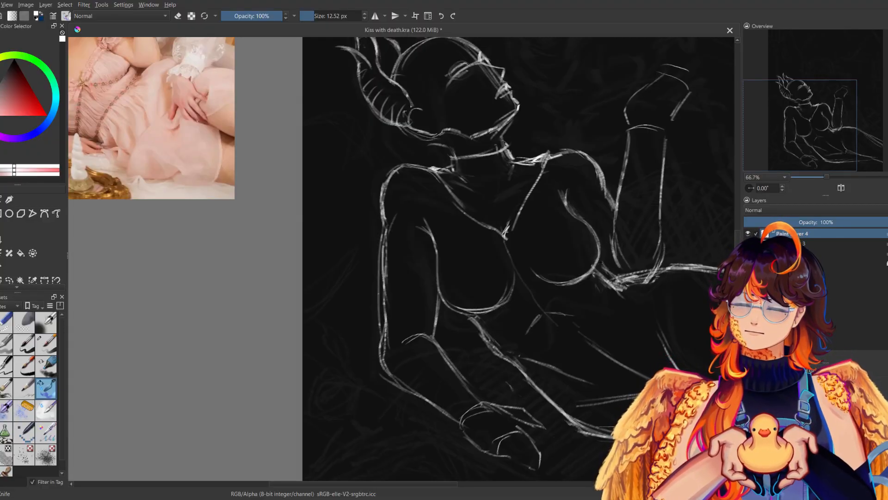
# Draw the collar's pendant bead at the neckline point and rectangular beads along the raised-arm side, undoing the last excess stroke.
pyautogui.moveTo(487, 231); pyautogui.dragTo(481, 329)
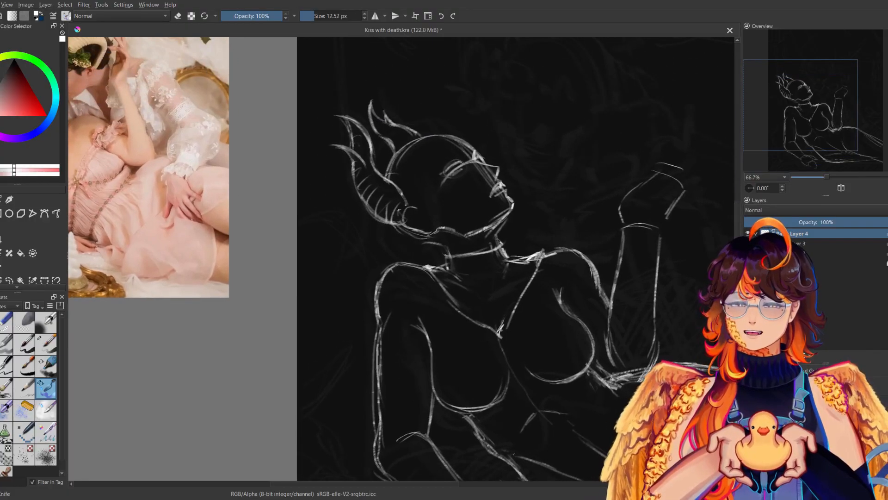
pyautogui.moveTo(517, 245); pyautogui.dragTo(497, 224)
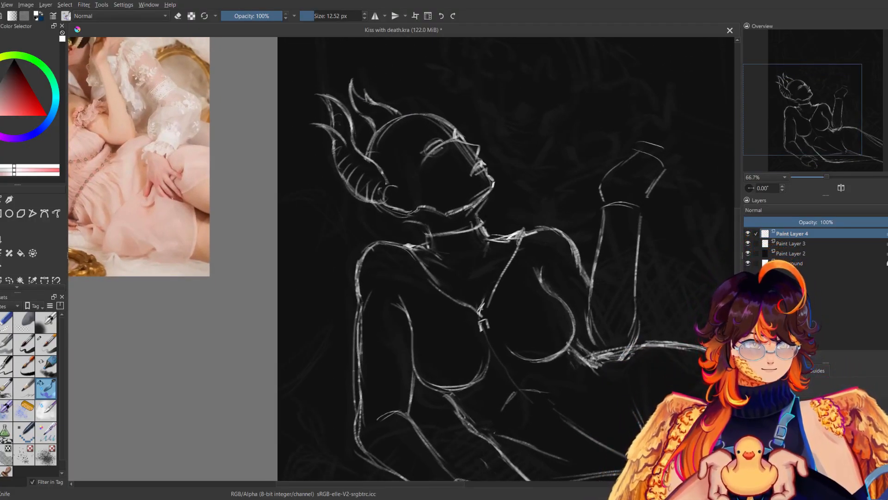
pyautogui.moveTo(487, 327)
pyautogui.mouseDown()
pyautogui.moveTo(489, 336)
pyautogui.moveTo(490, 314)
pyautogui.mouseUp()
pyautogui.moveTo(493, 305)
pyautogui.mouseDown()
pyautogui.moveTo(497, 312)
pyautogui.moveTo(467, 324)
pyautogui.mouseUp()
pyautogui.moveTo(504, 295)
pyautogui.mouseDown()
pyautogui.moveTo(499, 304)
pyautogui.moveTo(513, 266)
pyautogui.mouseUp()
pyautogui.moveTo(509, 194); pyautogui.dragTo(400, 350)
pyautogui.moveTo(416, 183)
pyautogui.mouseDown()
pyautogui.moveTo(467, 243)
pyautogui.moveTo(423, 312)
pyautogui.moveTo(524, 152)
pyautogui.mouseUp()
pyautogui.hotkey('ctrl', 'z')
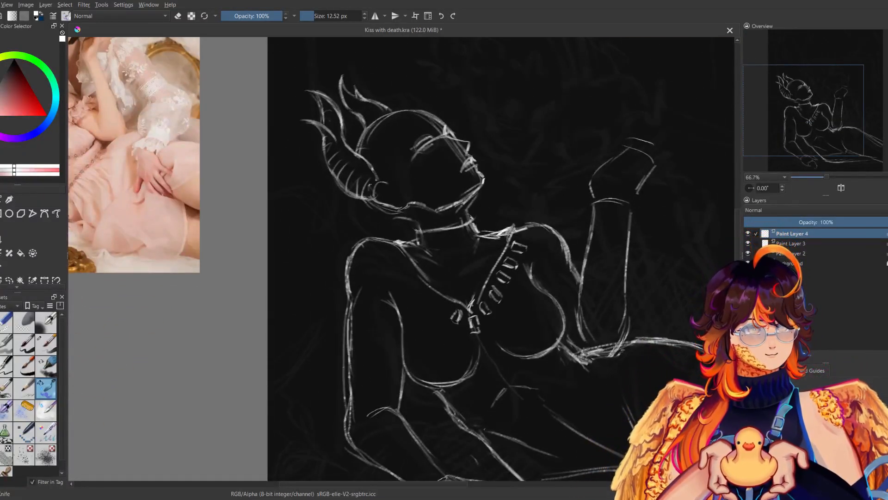
# Draw matching rectangular beads along the supporting-arm side of the neckline, comparing the whole figure in mirrored view.
pyautogui.press('m')
pyautogui.moveTo(354, 306)
pyautogui.mouseDown()
pyautogui.moveTo(360, 317)
pyautogui.moveTo(380, 283)
pyautogui.moveTo(397, 294)
pyautogui.moveTo(404, 267)
pyautogui.mouseUp()
pyautogui.moveTo(398, 277); pyautogui.dragTo(419, 247)
pyautogui.moveTo(407, 248); pyautogui.dragTo(428, 235)
pyautogui.press('m')
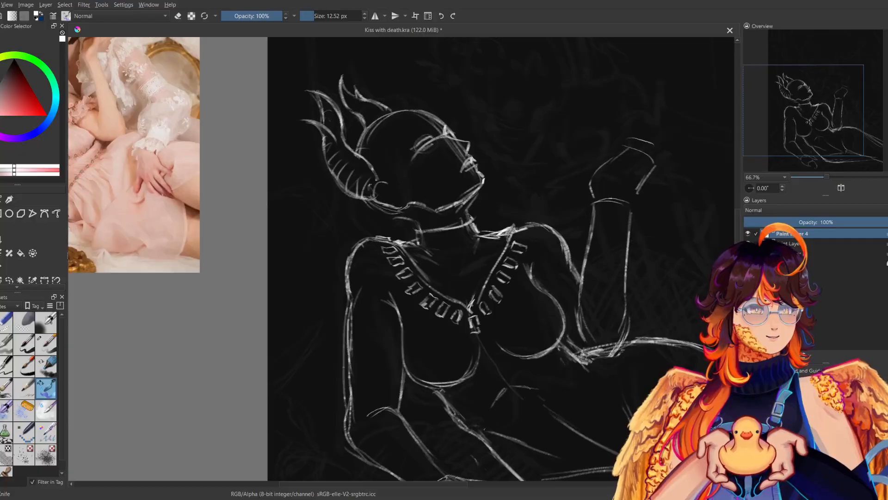
pyautogui.hotkey('ctrl', 'z')
pyautogui.moveTo(522, 228)
pyautogui.mouseDown()
pyautogui.moveTo(532, 221)
pyautogui.moveTo(516, 238)
pyautogui.moveTo(532, 230)
pyautogui.moveTo(522, 237)
pyautogui.moveTo(529, 222)
pyautogui.mouseUp()
pyautogui.moveTo(829, 177); pyautogui.dragTo(824, 175)
pyautogui.press('m')
pyautogui.press('m')
pyautogui.press('m')
pyautogui.press('m')
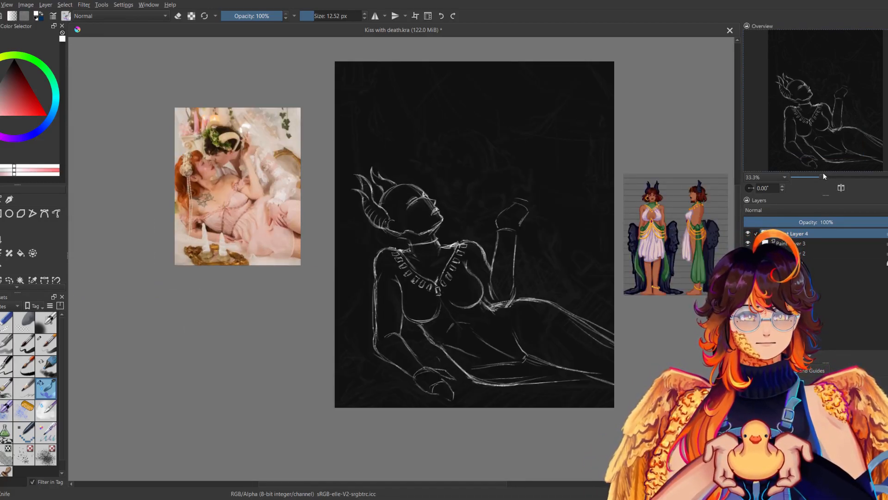
# Select the head with a freehand selection inside the horns, scale it down slightly with the Transform tool and deselect.
pyautogui.click(9, 281)
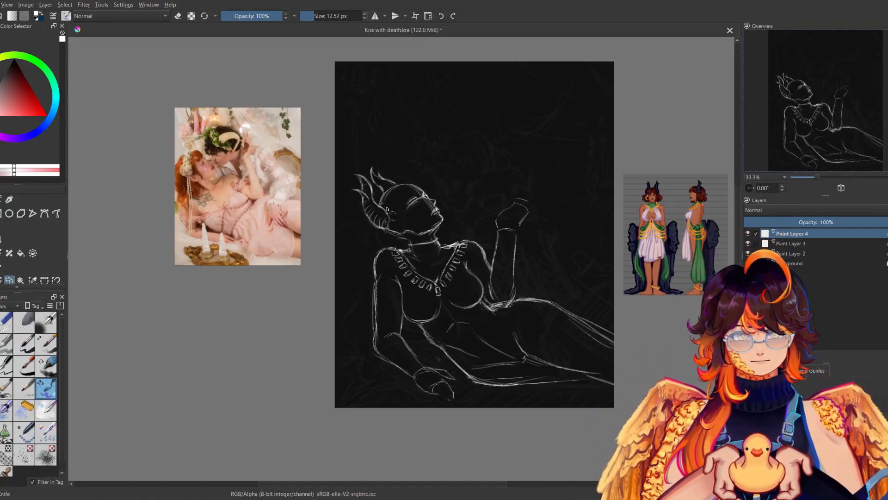
pyautogui.moveTo(419, 241)
pyautogui.mouseDown()
pyautogui.moveTo(415, 180)
pyautogui.moveTo(409, 237)
pyautogui.mouseUp()
pyautogui.hotkey('ctrl', 't')
pyautogui.moveTo(456, 175); pyautogui.dragTo(451, 182)
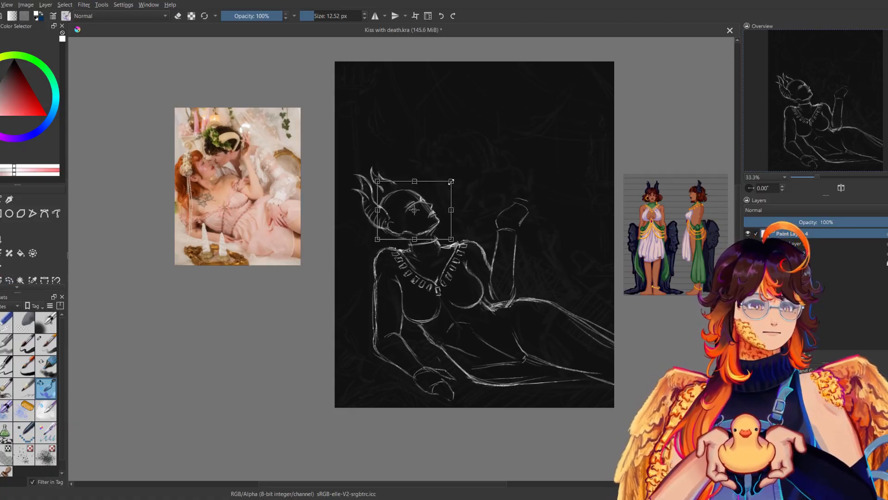
pyautogui.press('Return')
pyautogui.click(452, 179)
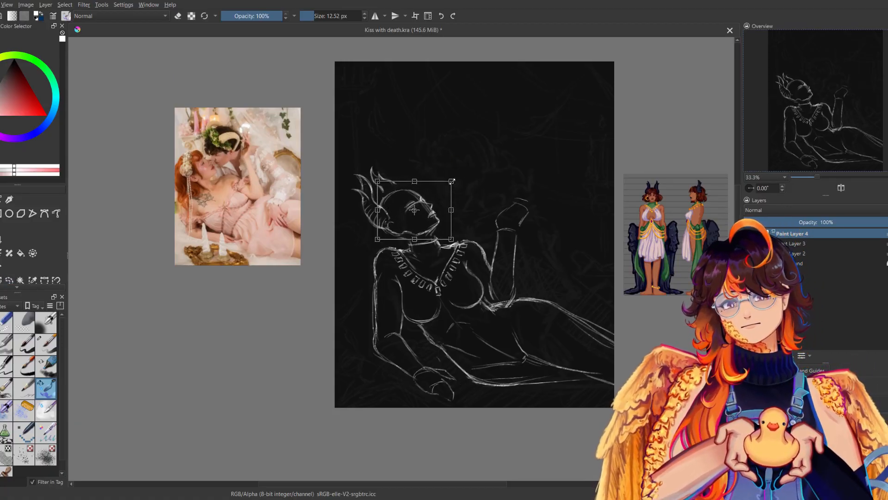
pyautogui.hotkey('ctrl', 'z')
pyautogui.moveTo(456, 176); pyautogui.dragTo(451, 180)
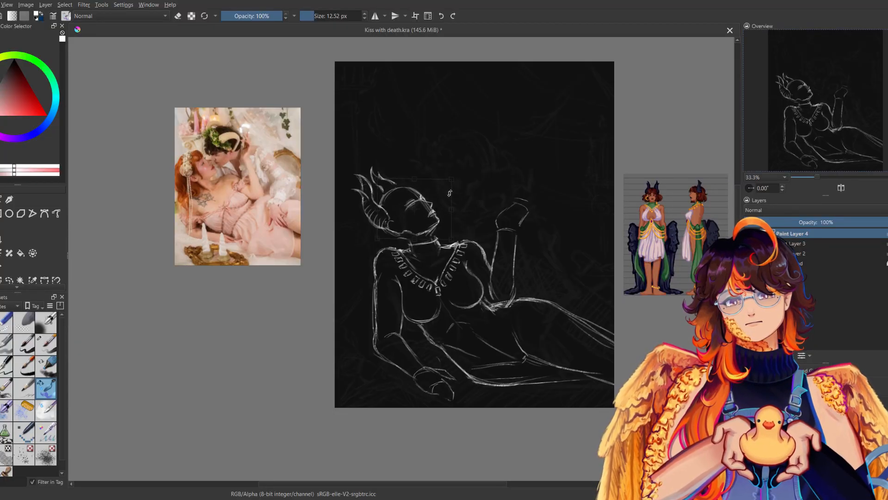
pyautogui.press('Return')
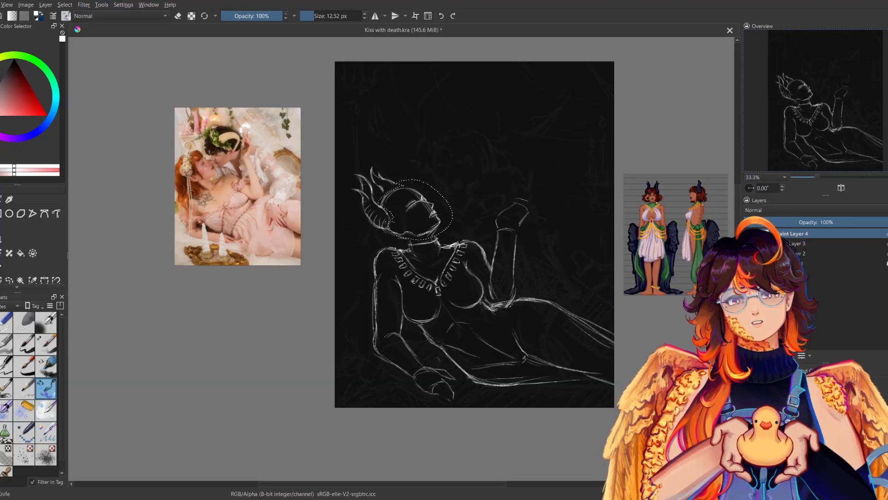
pyautogui.hotkey('ctrl', 'shift', 'a')
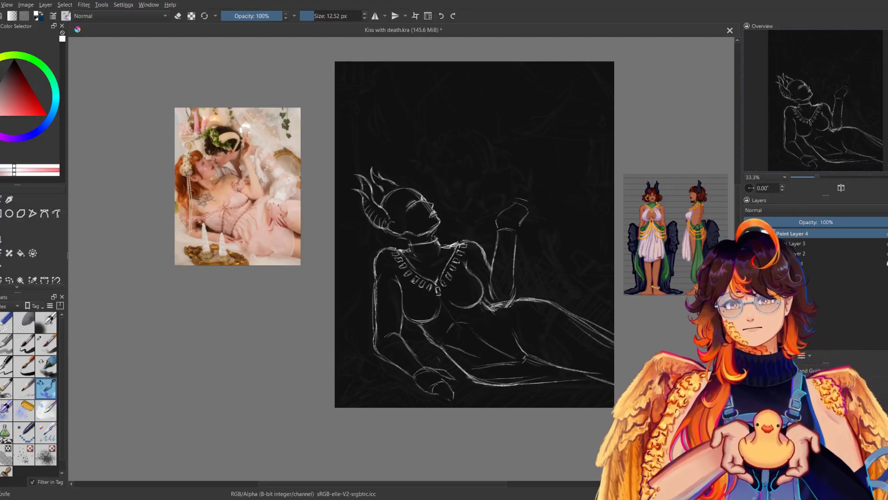
# Select the horn nearest the forehead, transform it to fit the smaller head, deselect and compare the figure in mirrored view.
pyautogui.click(10, 280)
pyautogui.moveTo(368, 171)
pyautogui.mouseDown()
pyautogui.moveTo(385, 194)
pyautogui.moveTo(366, 164)
pyautogui.mouseUp()
pyautogui.hotkey('ctrl', 't')
pyautogui.moveTo(400, 180); pyautogui.dragTo(401, 182)
pyautogui.press('b')
pyautogui.hotkey('ctrl', 'shift', 'a')
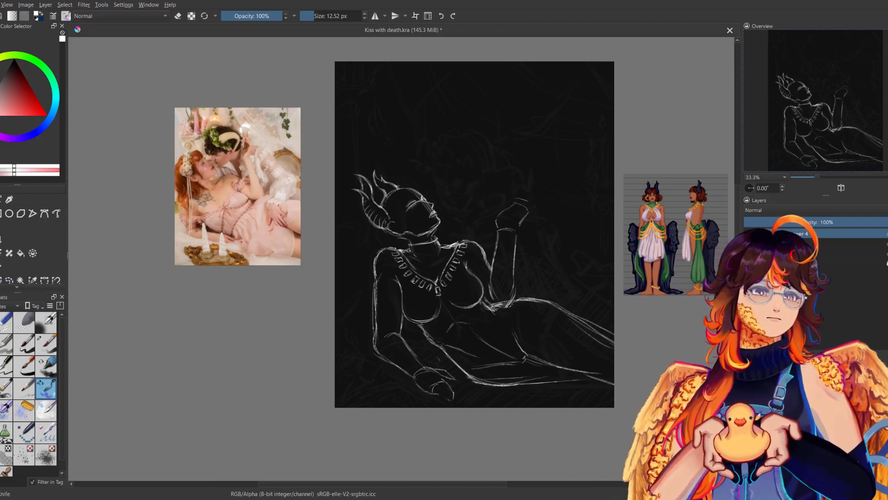
pyautogui.press('m')
pyautogui.press('m')
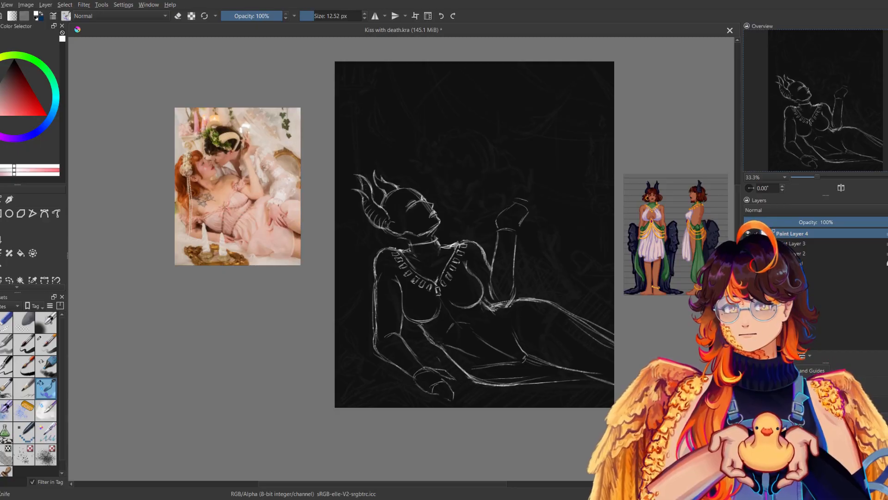
pyautogui.press('m')
pyautogui.press('m')
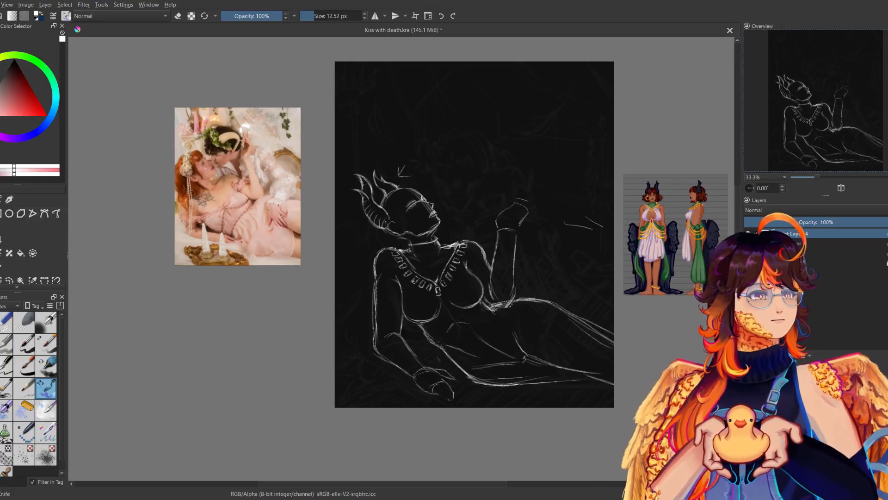
# Sketch a swept hair fringe over the forehead and crown, checking the head in mirrored view.
pyautogui.moveTo(475, 234); pyautogui.dragTo(428, 255)
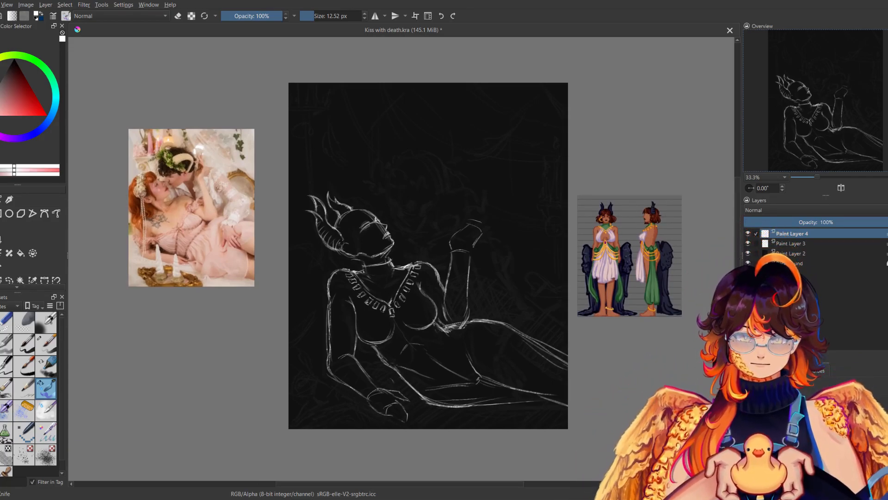
pyautogui.moveTo(360, 211)
pyautogui.mouseDown()
pyautogui.moveTo(352, 233)
pyautogui.moveTo(355, 213)
pyautogui.moveTo(340, 218)
pyautogui.moveTo(374, 203)
pyautogui.moveTo(386, 208)
pyautogui.mouseUp()
pyautogui.press('m')
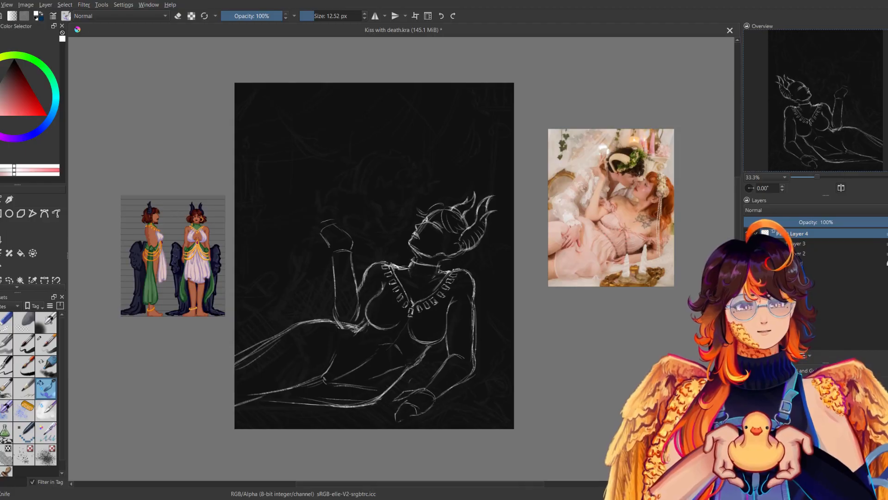
pyautogui.press('m')
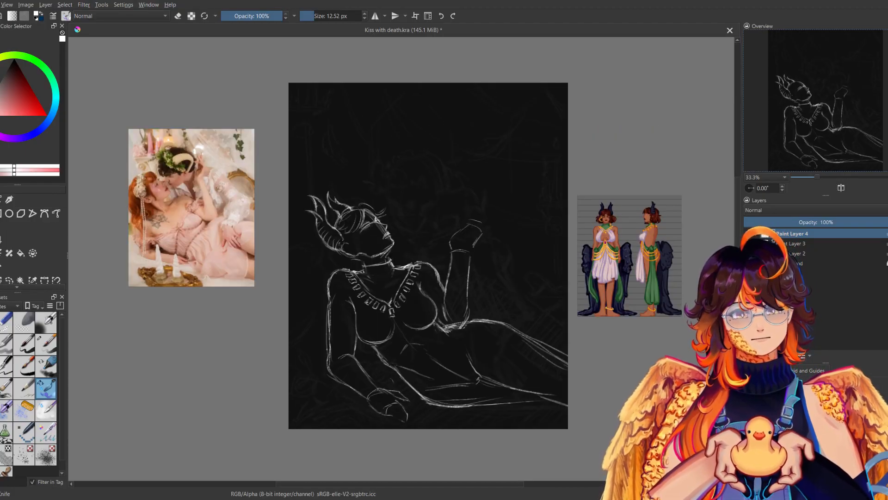
pyautogui.press('m')
pyautogui.press('m')
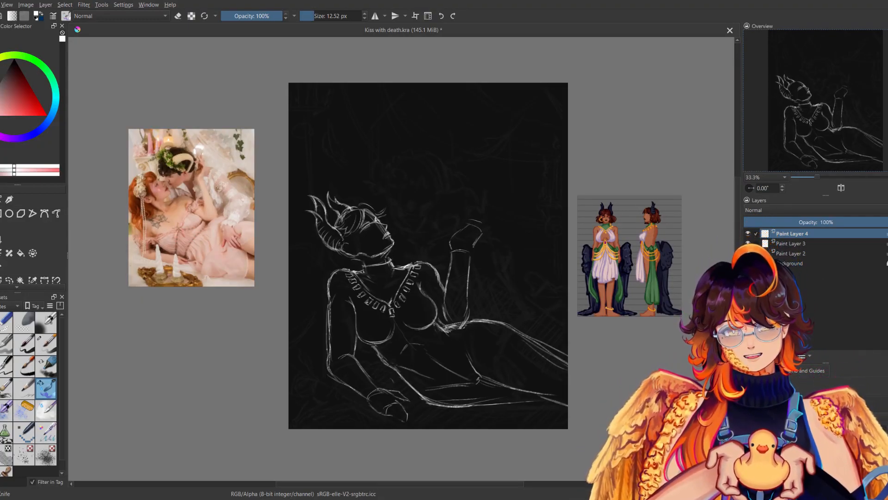
pyautogui.press('m')
pyautogui.press('m')
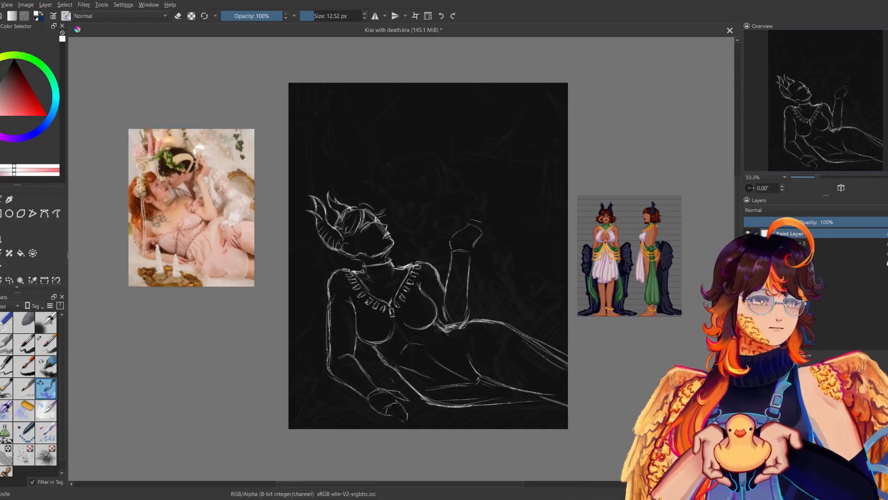
# Erase the excess lines inside the fringe with the small eraser, return to the sketch brush and check the mirrored view.
pyautogui.click(9, 325)
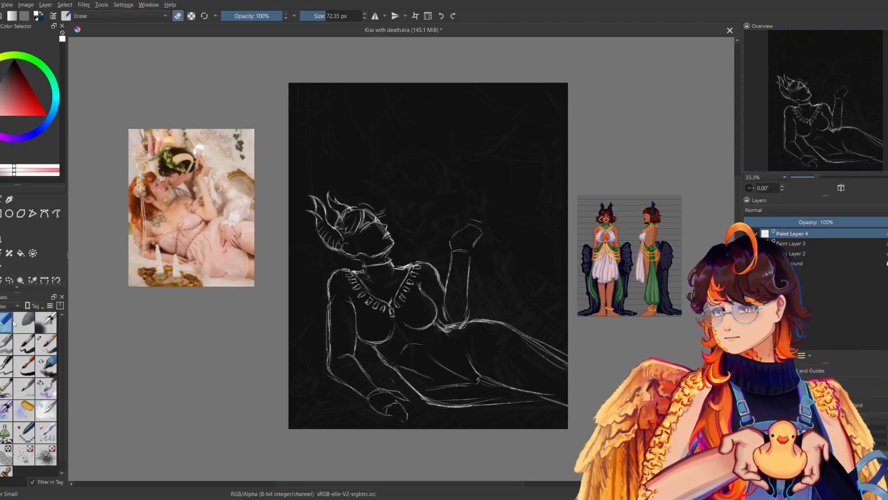
pyautogui.moveTo(359, 210)
pyautogui.mouseDown()
pyautogui.moveTo(354, 231)
pyautogui.moveTo(368, 218)
pyautogui.mouseUp()
pyautogui.press('m')
pyautogui.press('m')
pyautogui.click(46, 389)
pyautogui.press('m')
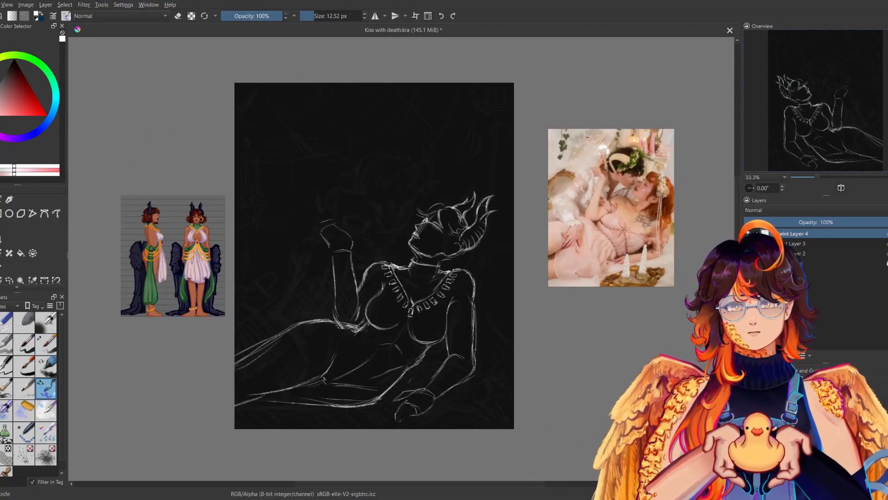
pyautogui.press('m')
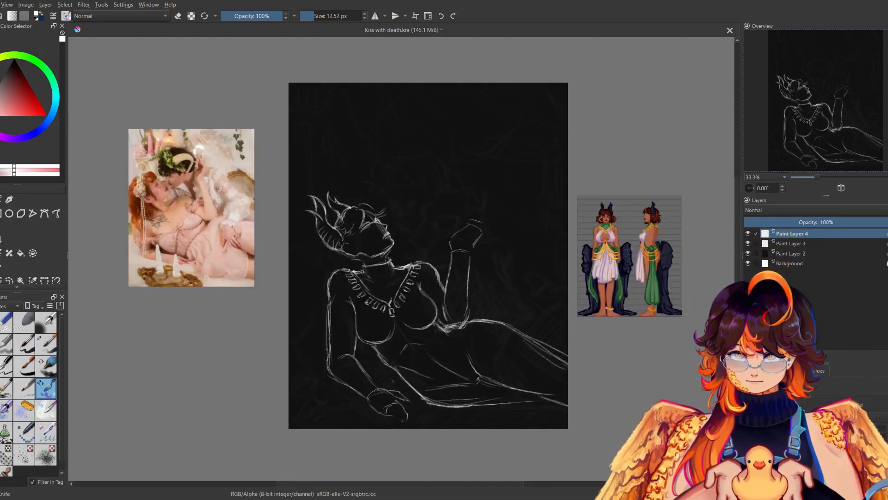
# Sketch short hair tufts behind the neck below the curled horn.
pyautogui.moveTo(332, 252); pyautogui.dragTo(320, 272)
pyautogui.press('m')
pyautogui.moveTo(472, 253)
pyautogui.mouseDown()
pyautogui.moveTo(484, 264)
pyautogui.moveTo(475, 272)
pyautogui.mouseUp()
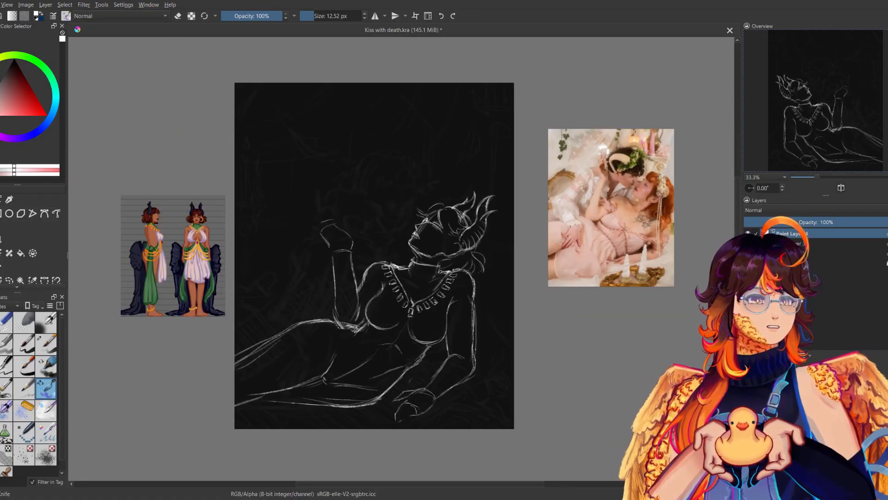
# Sketch a narrow pendant hanging from the choker under the chin, undoing a stray stroke and checking it in mirrored view.
pyautogui.press('m')
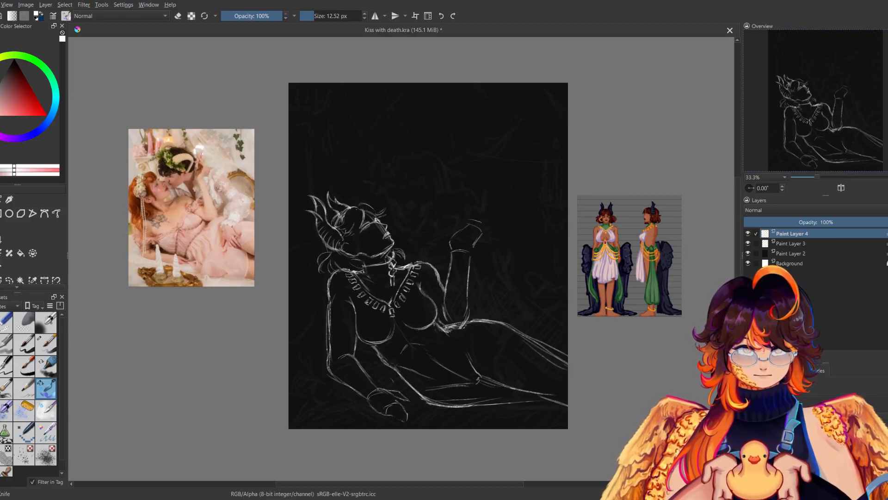
pyautogui.press('m')
pyautogui.press('m')
pyautogui.hotkey('ctrl', 'z')
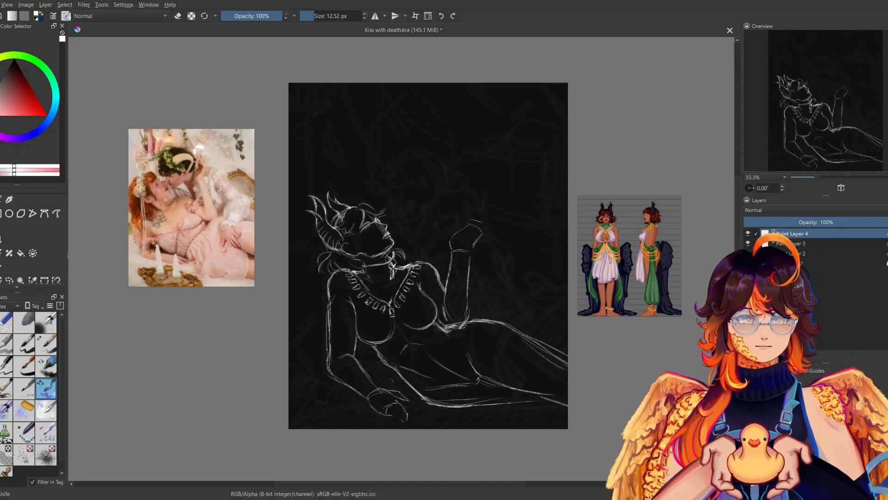
pyautogui.press('m')
pyautogui.press('m')
pyautogui.press('e')
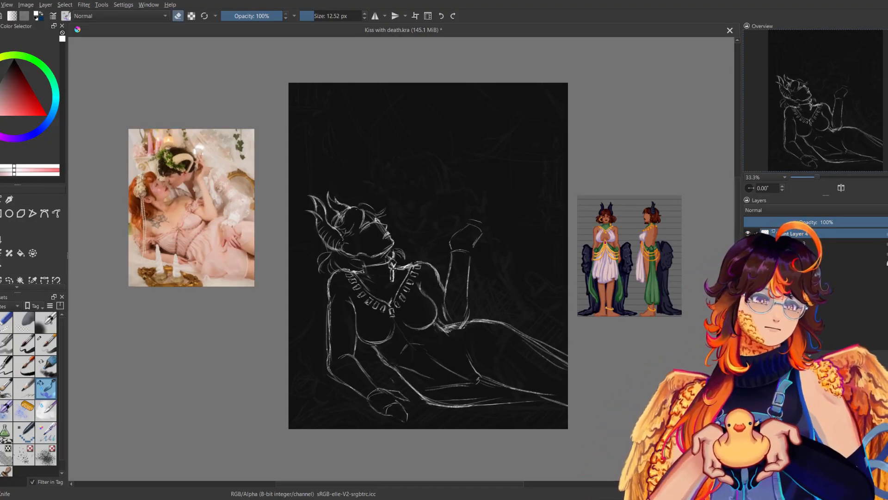
pyautogui.press('e')
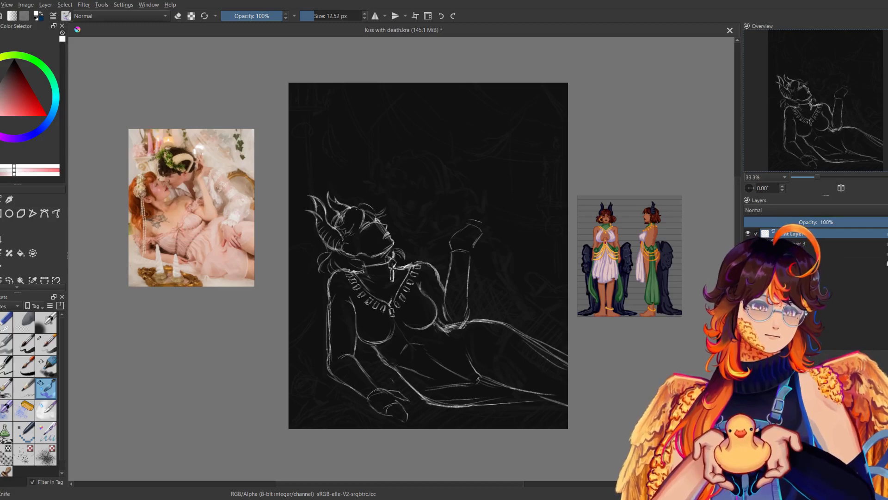
pyautogui.moveTo(443, 145)
pyautogui.mouseDown()
pyautogui.moveTo(436, 159)
pyautogui.moveTo(449, 169)
pyautogui.moveTo(451, 147)
pyautogui.mouseUp()
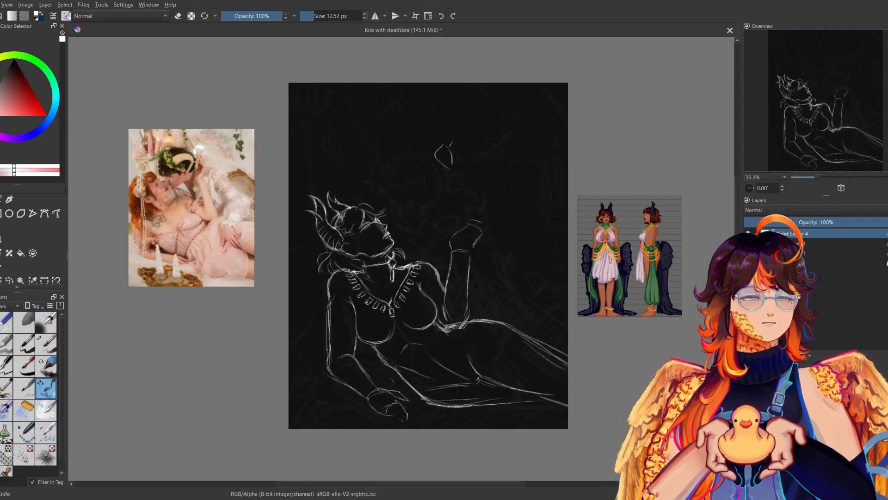
pyautogui.hotkey('ctrl', 'z')
pyautogui.hotkey('ctrl', 'z')
pyautogui.hotkey('ctrl', 'z')
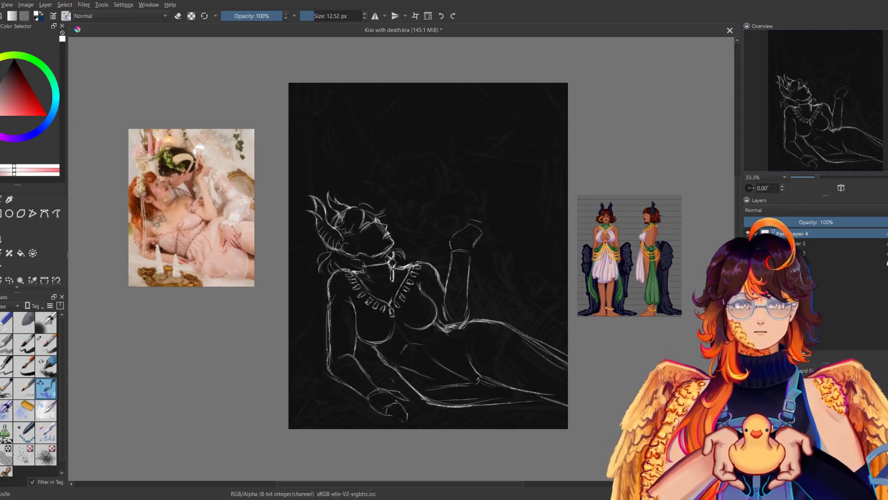
# Add the eye detail and a hoop earring beside the jaw, comparing the face in mirrored view.
pyautogui.press('m')
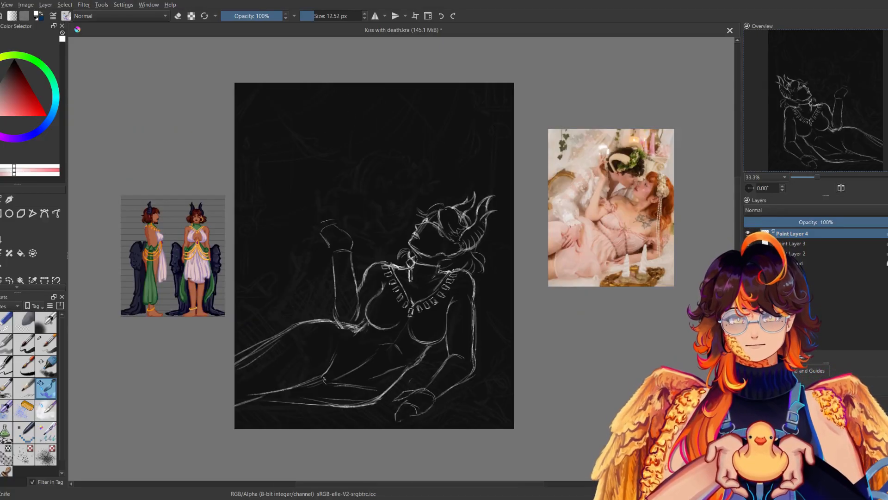
pyautogui.press('m')
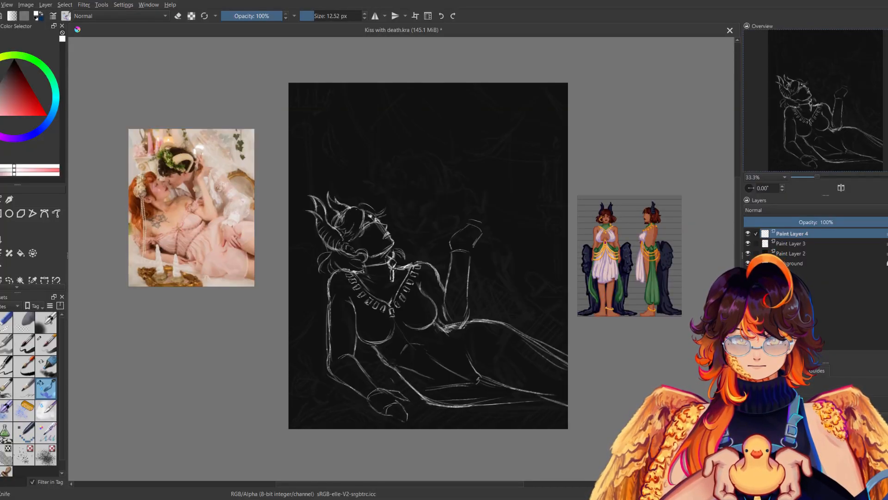
pyautogui.press('m')
pyautogui.press('m')
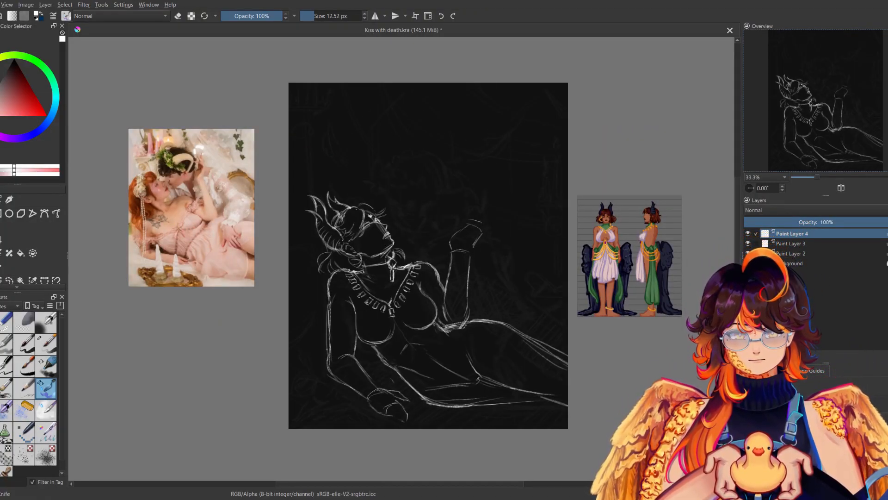
pyautogui.press('m')
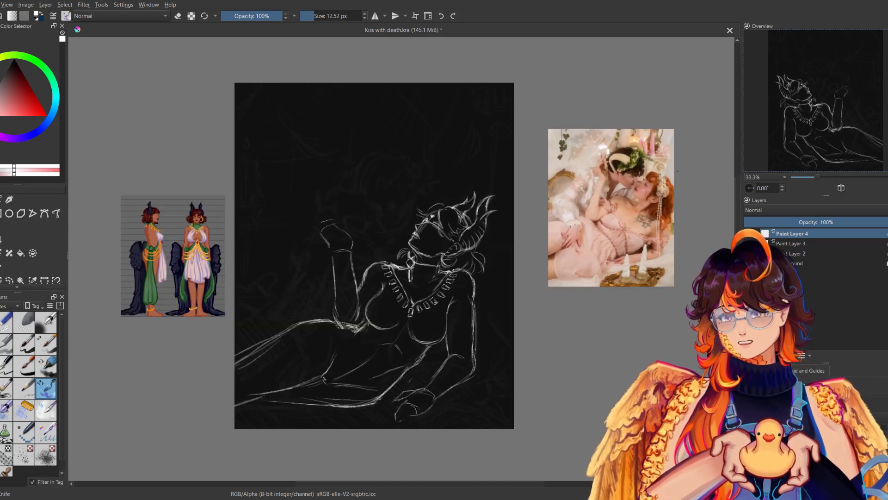
pyautogui.press('m')
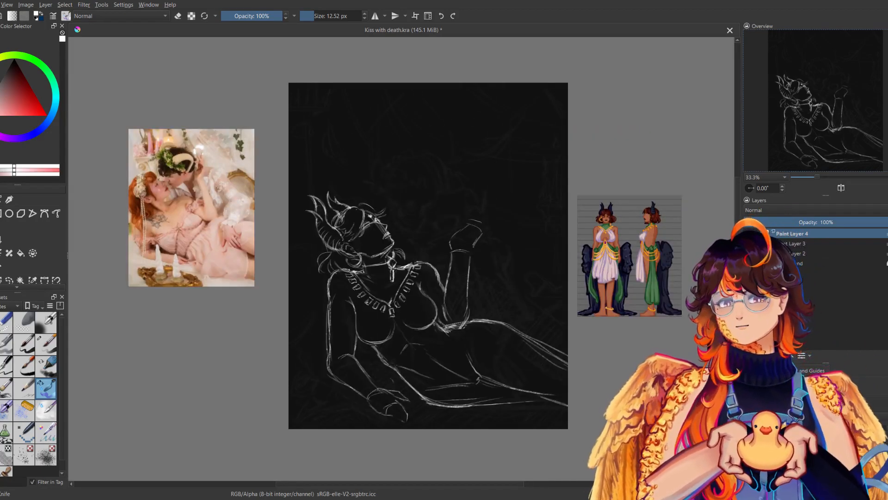
pyautogui.press('m')
pyautogui.press('m')
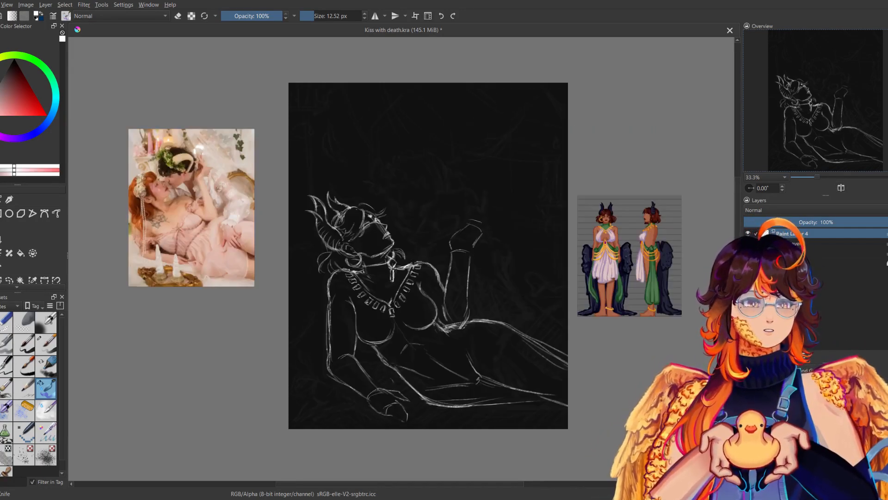
# Sketch inner contour lines for the chest below the beaded collar, comparing them in mirrored view.
pyautogui.moveTo(428, 256); pyautogui.dragTo(463, 213)
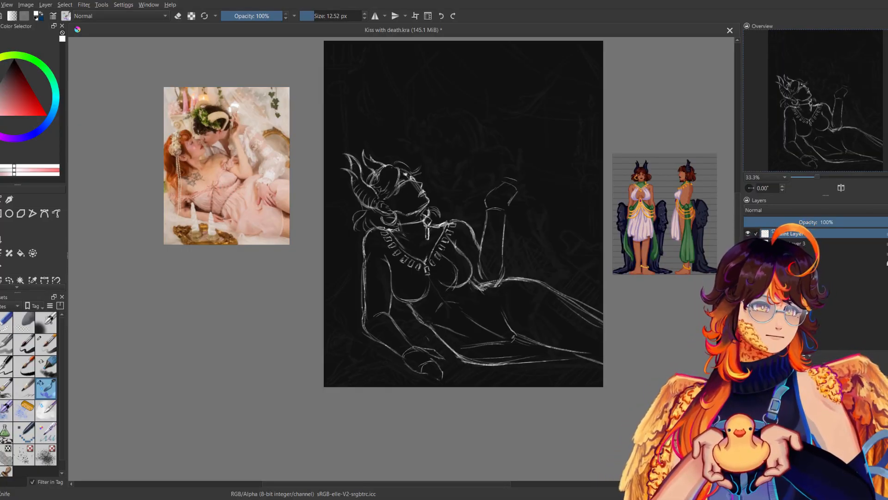
pyautogui.press('m')
pyautogui.press('m')
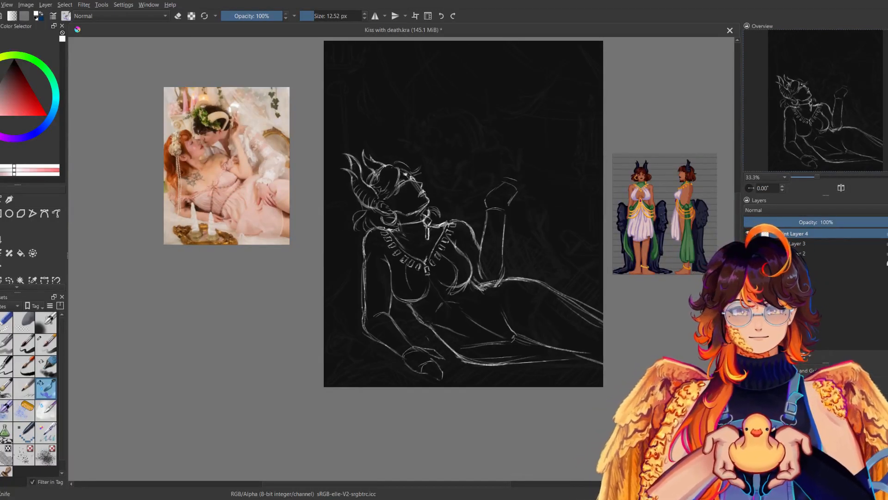
pyautogui.press('m')
pyautogui.press('m')
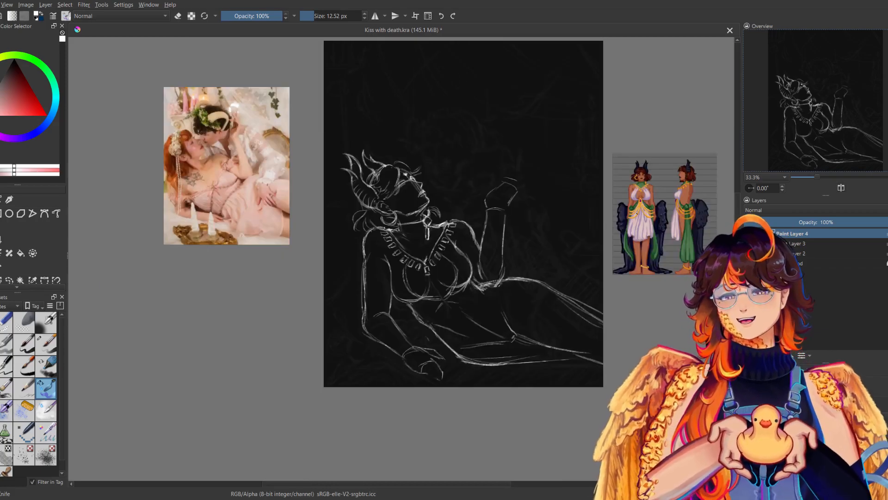
# Rework the chest contours with the sketch brush after briefly switching to the soft eraser, checking the mirrored view.
pyautogui.click(29, 323)
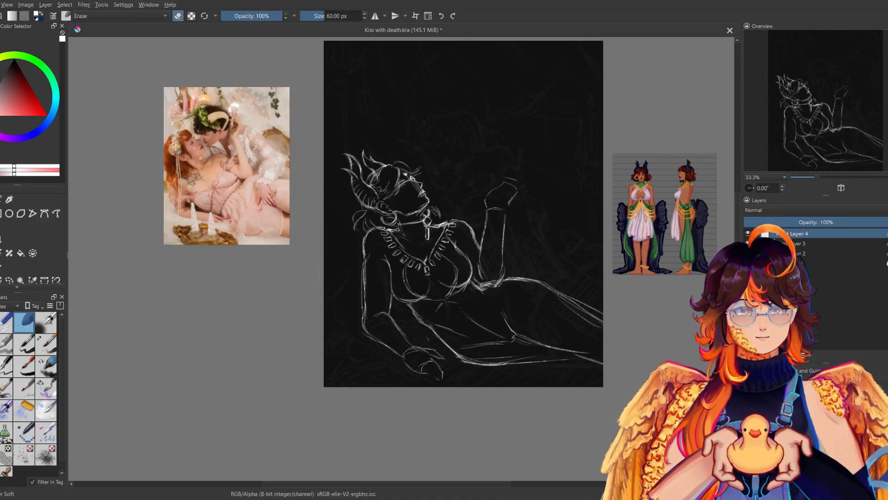
pyautogui.click(46, 388)
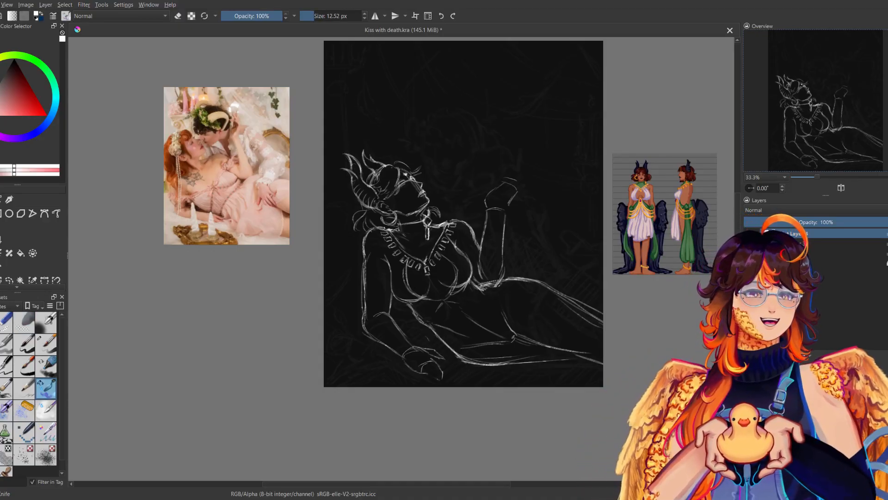
pyautogui.press('m')
pyautogui.press('m')
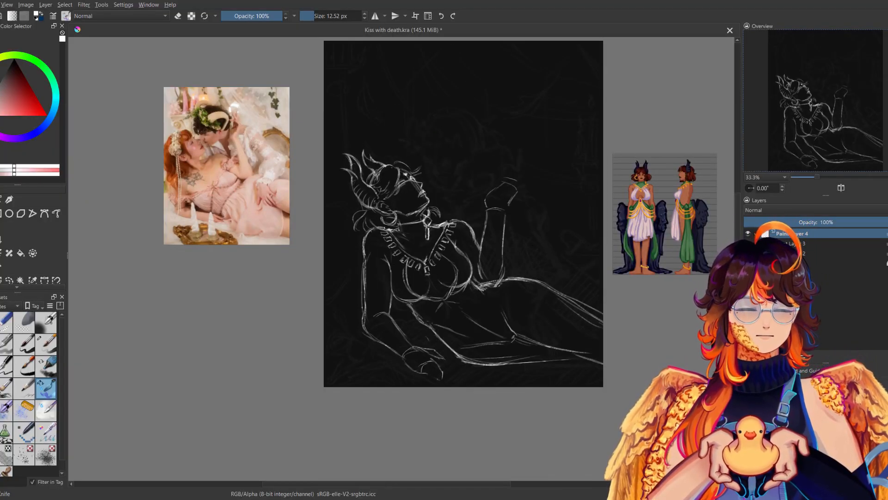
pyautogui.moveTo(391, 251); pyautogui.dragTo(391, 286)
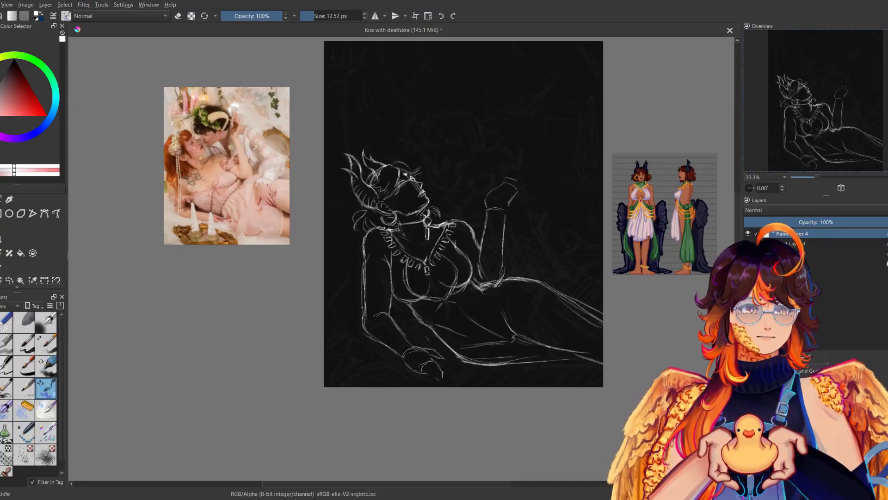
pyautogui.moveTo(449, 234)
pyautogui.mouseDown()
pyautogui.moveTo(468, 259)
pyautogui.moveTo(448, 299)
pyautogui.mouseUp()
pyautogui.press('m')
pyautogui.press('m')
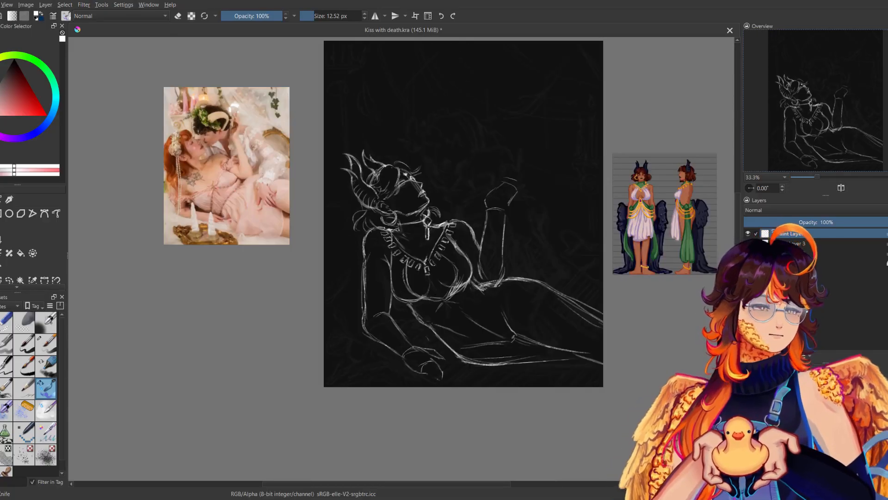
# Clean up the chest lines with the small eraser, then redraw the rounded outer and lower contours with the sketch brush.
pyautogui.click(11, 320)
pyautogui.moveTo(454, 290); pyautogui.dragTo(462, 286)
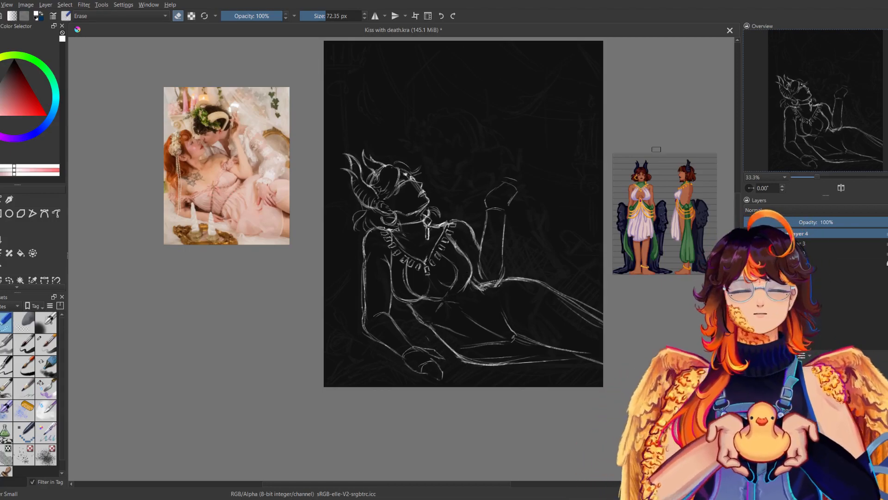
pyautogui.click(48, 387)
pyautogui.moveTo(392, 263)
pyautogui.mouseDown()
pyautogui.moveTo(392, 295)
pyautogui.moveTo(441, 298)
pyautogui.mouseUp()
pyautogui.moveTo(457, 264)
pyautogui.mouseDown()
pyautogui.moveTo(448, 298)
pyautogui.moveTo(463, 289)
pyautogui.moveTo(465, 300)
pyautogui.mouseUp()
pyautogui.press('m')
pyautogui.press('m')
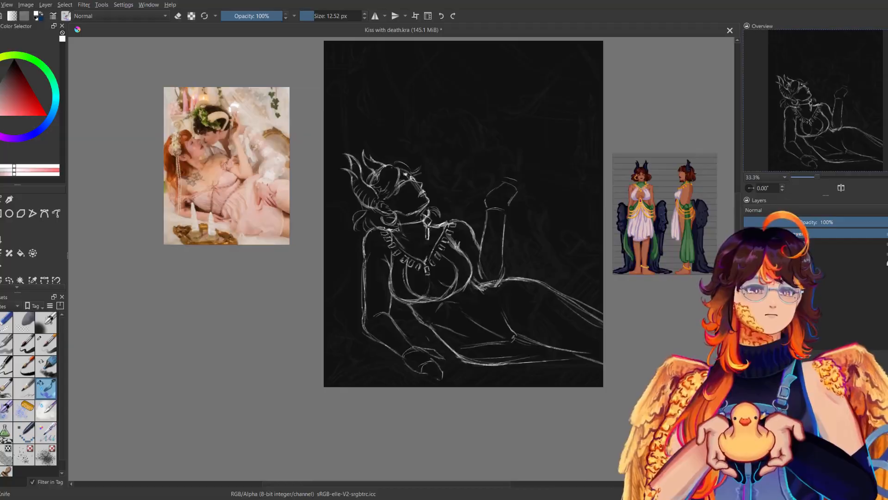
# Sketch a small diamond-shaped gem at the centre just below the chest, undoing a stray stroke.
pyautogui.moveTo(455, 244); pyautogui.dragTo(429, 260)
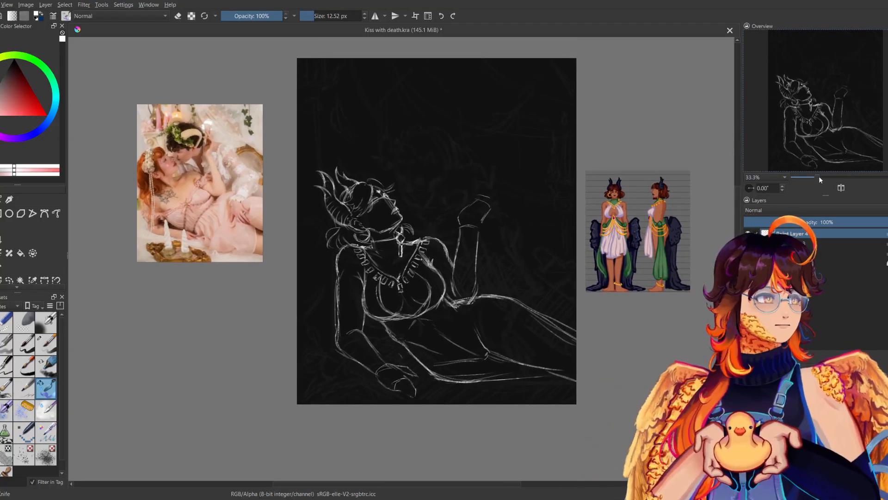
pyautogui.moveTo(818, 176); pyautogui.dragTo(821, 177)
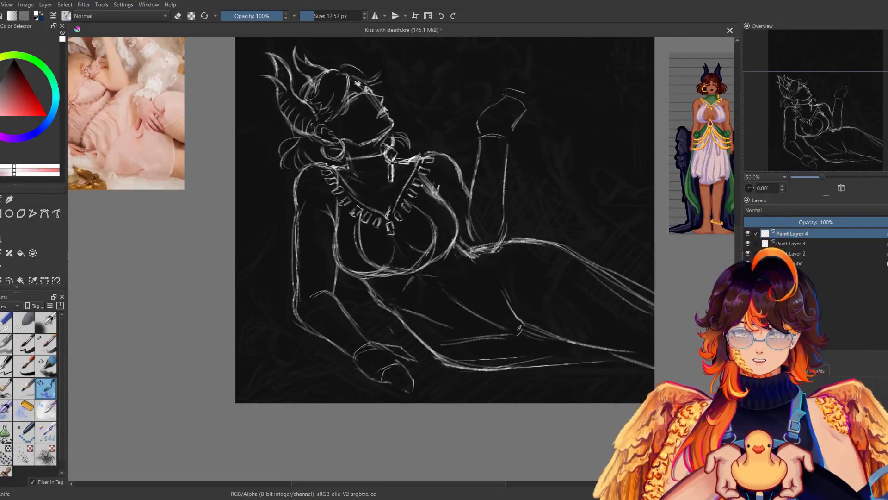
pyautogui.moveTo(411, 264)
pyautogui.mouseDown()
pyautogui.moveTo(410, 278)
pyautogui.moveTo(421, 271)
pyautogui.moveTo(423, 284)
pyautogui.mouseUp()
pyautogui.hotkey('ctrl', 'z')
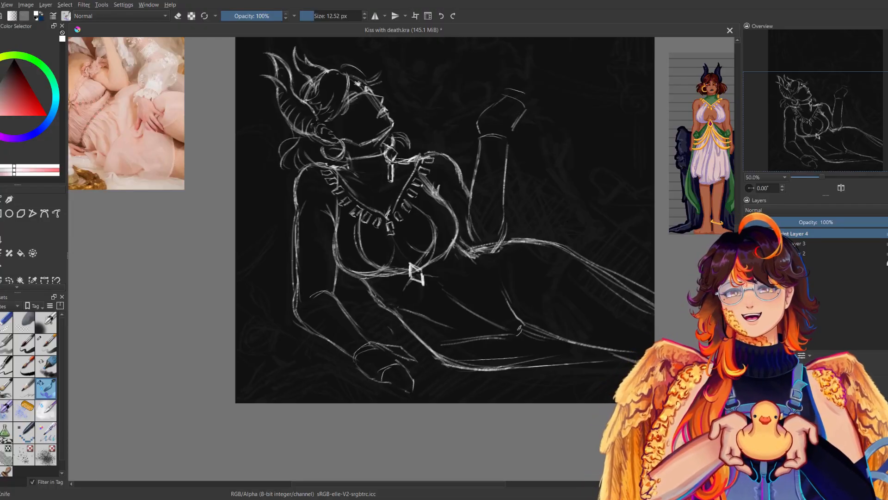
# Sketch the outline of a feathered wing hanging behind the raised forearm and across the hip.
pyautogui.moveTo(549, 220)
pyautogui.mouseDown()
pyautogui.moveTo(520, 246)
pyautogui.moveTo(510, 281)
pyautogui.mouseUp()
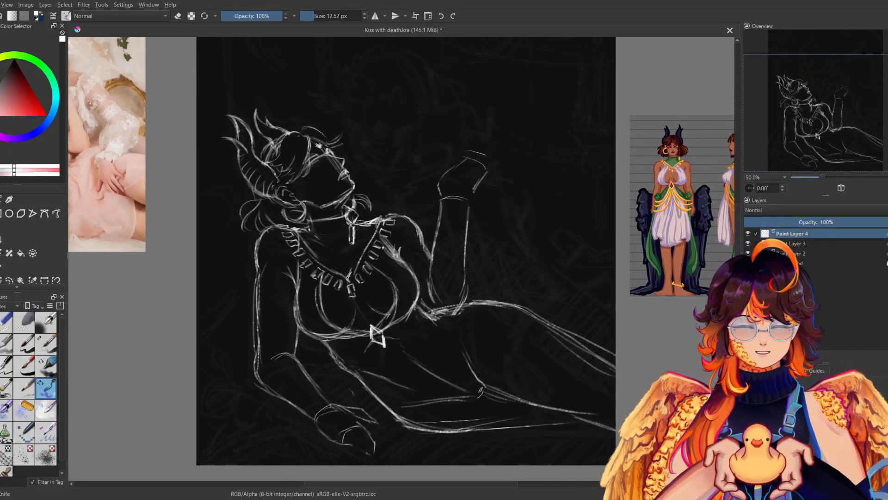
pyautogui.moveTo(429, 233)
pyautogui.mouseDown()
pyautogui.moveTo(431, 247)
pyautogui.moveTo(433, 238)
pyautogui.moveTo(491, 263)
pyautogui.moveTo(472, 318)
pyautogui.moveTo(506, 365)
pyautogui.mouseUp()
pyautogui.moveTo(508, 327); pyautogui.dragTo(507, 363)
pyautogui.moveTo(483, 240)
pyautogui.mouseDown()
pyautogui.moveTo(509, 278)
pyautogui.moveTo(507, 332)
pyautogui.mouseUp()
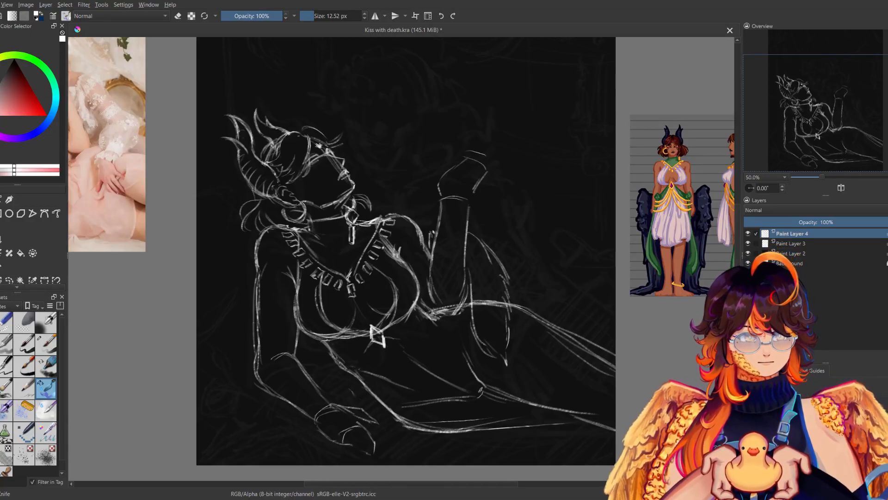
# Erase the hip contour where it crosses the wing with the small eraser.
pyautogui.click(6, 322)
pyautogui.moveTo(480, 299); pyautogui.dragTo(505, 304)
pyautogui.moveTo(486, 252); pyautogui.dragTo(491, 262)
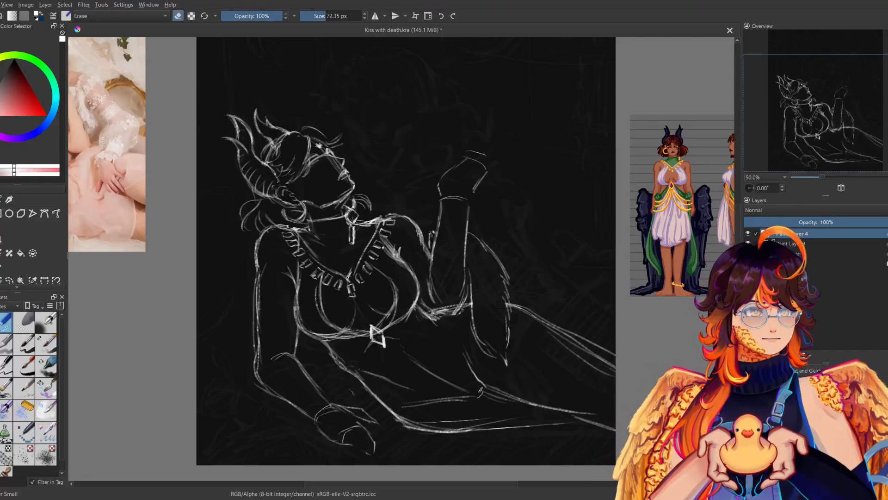
# Fill the wing with short feather strokes using the sketch brush.
pyautogui.click(46, 387)
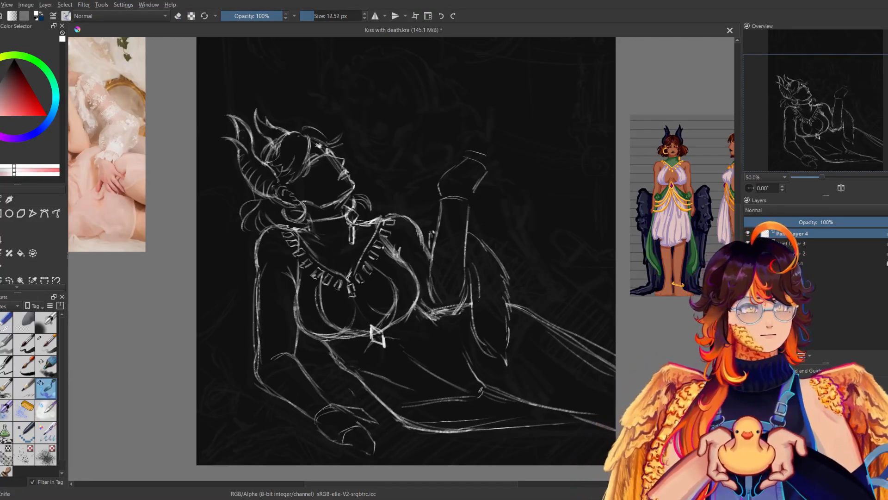
pyautogui.moveTo(482, 280); pyautogui.dragTo(485, 309)
pyautogui.moveTo(484, 315); pyautogui.dragTo(493, 316)
pyautogui.moveTo(497, 279); pyautogui.dragTo(494, 312)
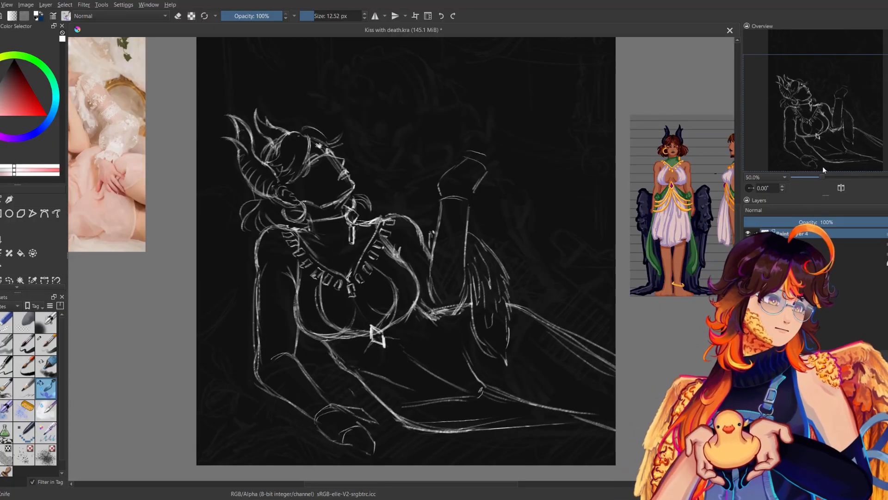
# Sketch a curved line across the thigh beside the wing tip, check the mirrored view and save the file.
pyautogui.press('-')
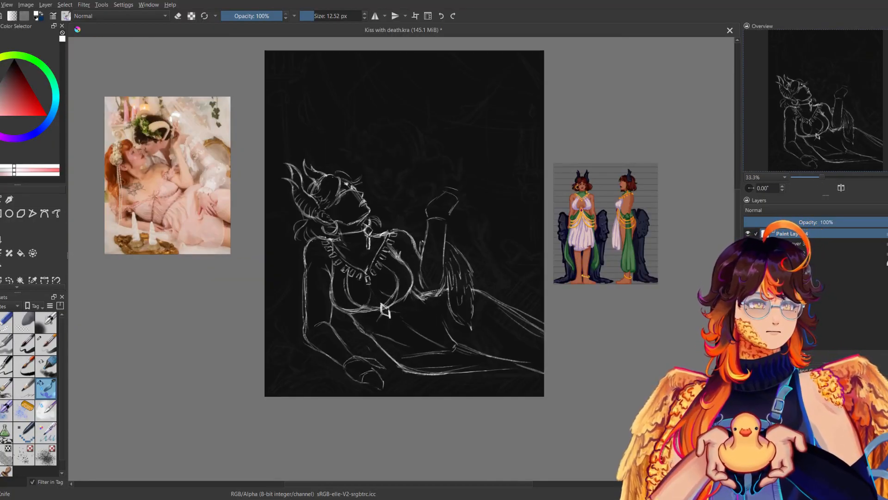
pyautogui.press('m')
pyautogui.press('m')
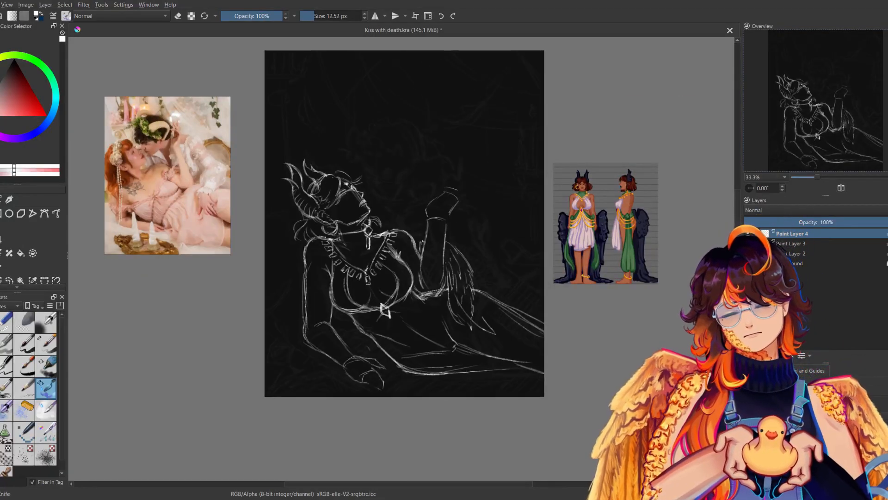
pyautogui.press('m')
pyautogui.press('m')
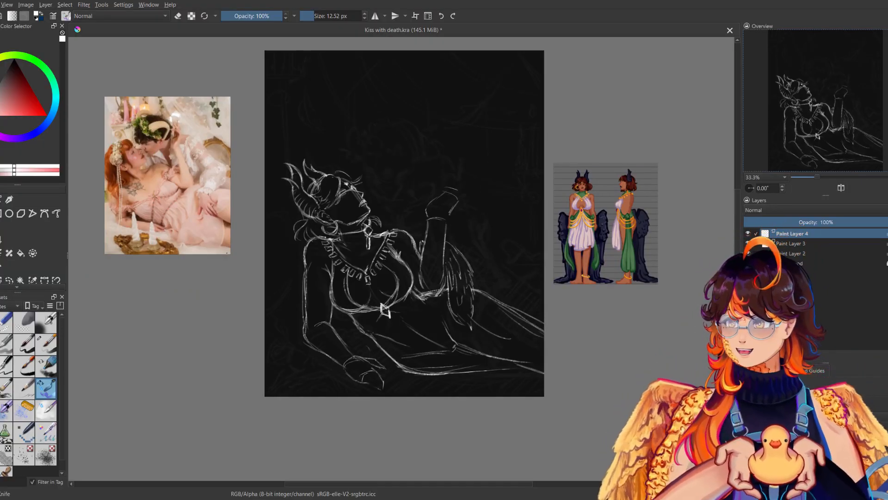
pyautogui.hotkey('ctrl', 's')
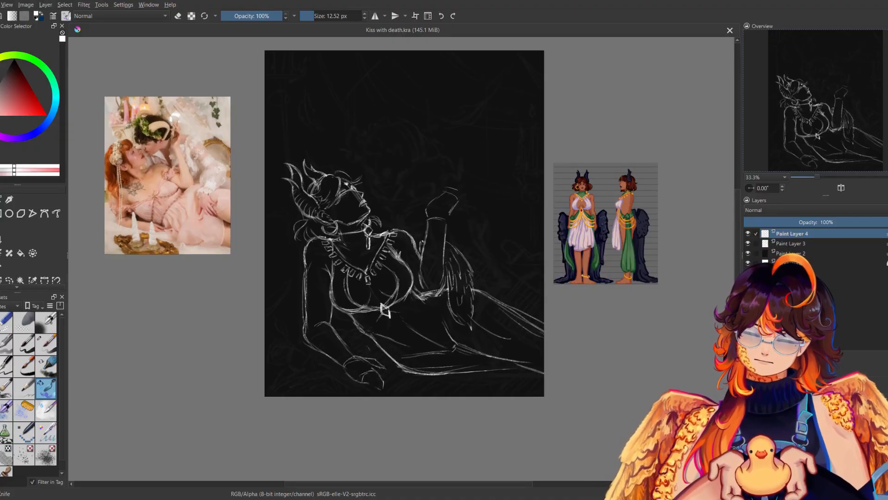
# Rework the wing's inner edge below the forearm, undoing stray strokes and comparing it in mirrored view.
pyautogui.scroll(1, 115, 465)
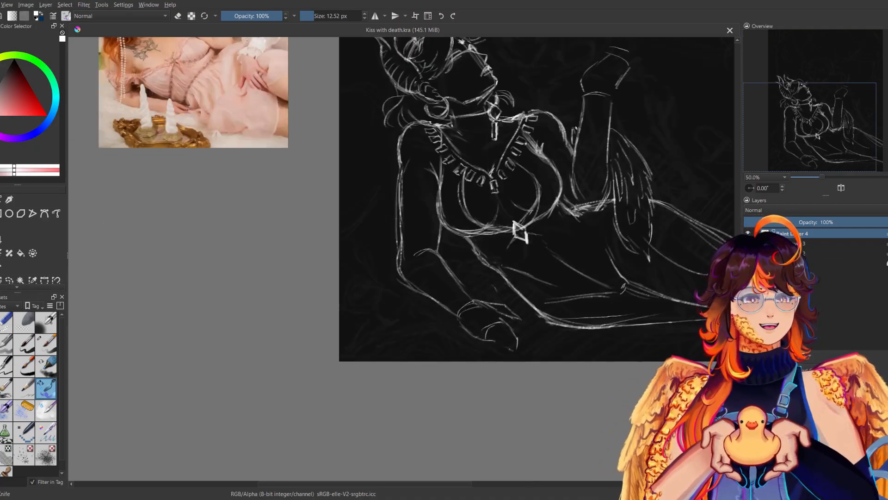
pyautogui.moveTo(305, 293); pyautogui.dragTo(188, 363)
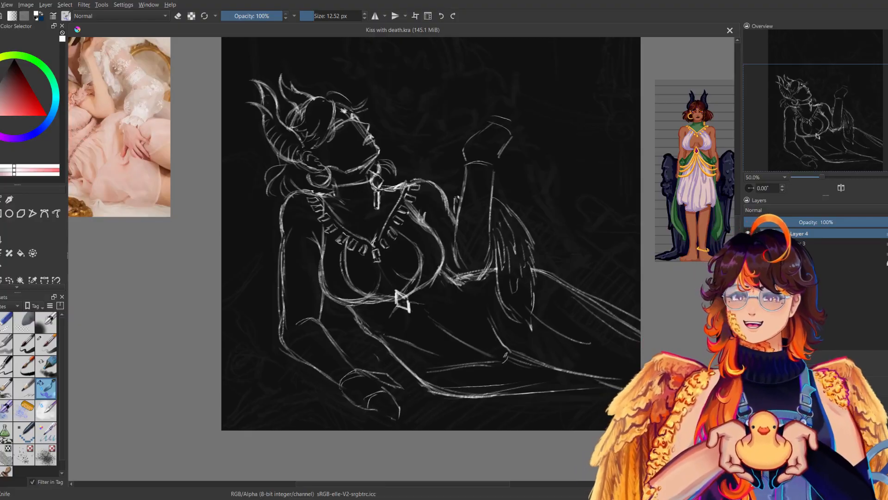
pyautogui.press('m')
pyautogui.press('m')
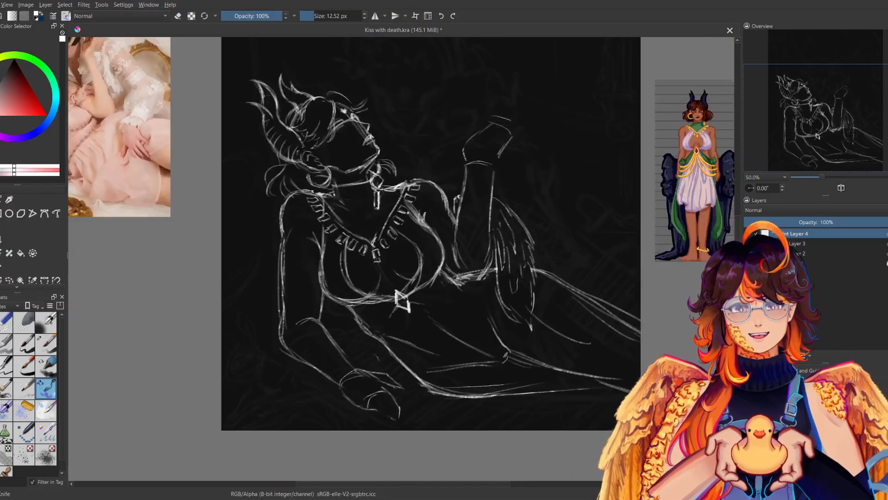
pyautogui.moveTo(417, 259); pyautogui.dragTo(386, 289)
pyautogui.moveTo(471, 287); pyautogui.dragTo(486, 345)
pyautogui.hotkey('ctrl', 'z')
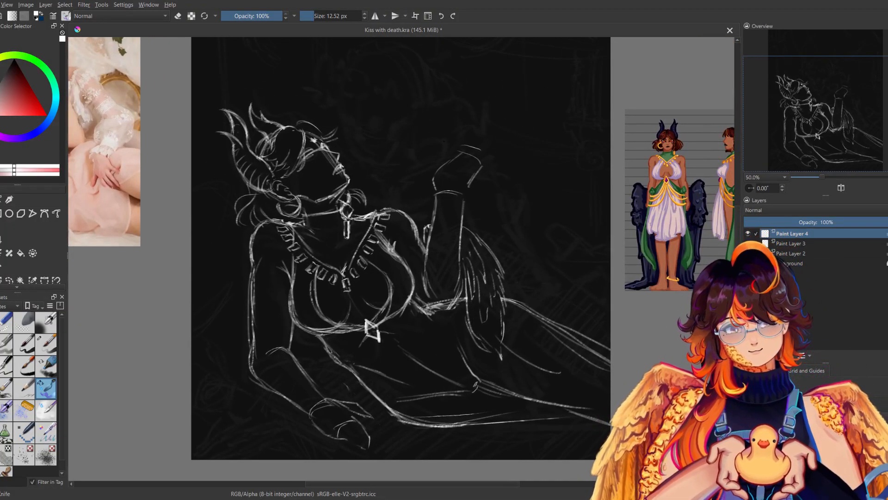
pyautogui.hotkey('ctrl', 'z')
pyautogui.moveTo(468, 297); pyautogui.dragTo(488, 347)
pyautogui.moveTo(495, 353); pyautogui.dragTo(505, 358)
pyautogui.press('m')
pyautogui.press('m')
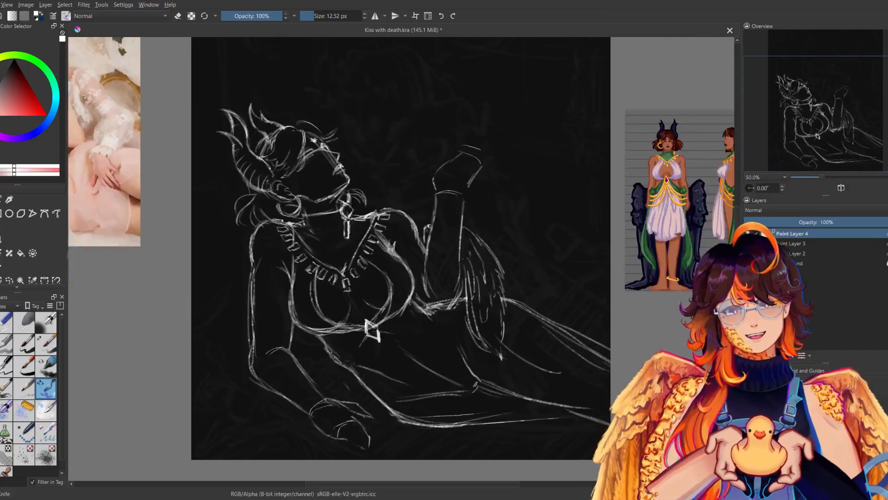
pyautogui.hotkey('ctrl', 'z')
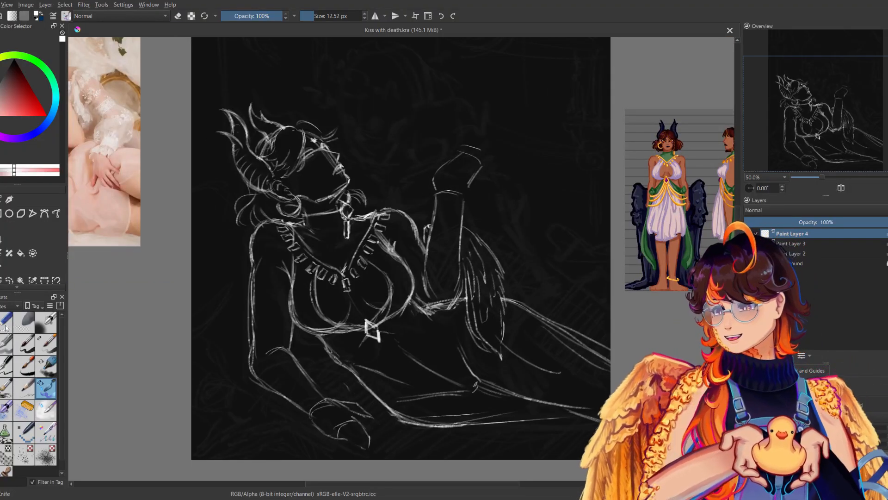
# Erase the rough lines at the wing's inner edge and the waist, then redraw the waist contour up to the wing.
pyautogui.press('/')
pyautogui.moveTo(464, 307); pyautogui.dragTo(487, 354)
pyautogui.moveTo(468, 303); pyautogui.dragTo(466, 279)
pyautogui.moveTo(428, 315)
pyautogui.mouseDown()
pyautogui.moveTo(454, 308)
pyautogui.moveTo(432, 313)
pyautogui.mouseUp()
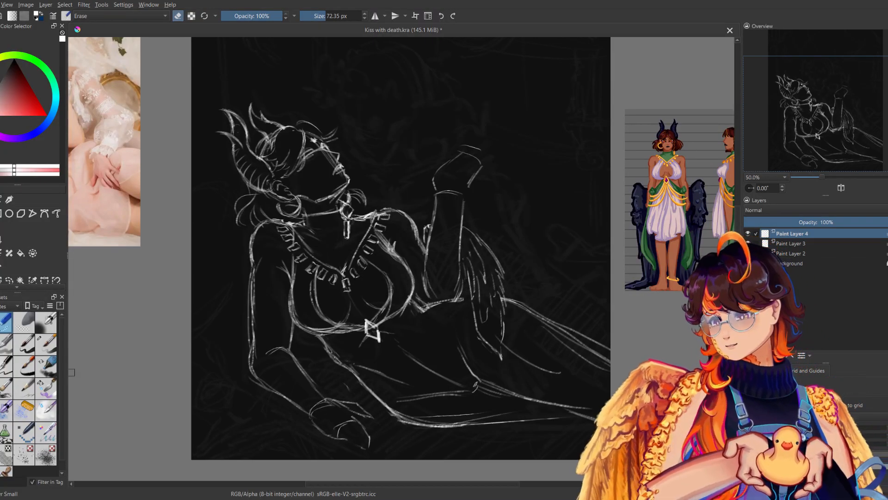
pyautogui.click(47, 390)
pyautogui.moveTo(424, 311); pyautogui.dragTo(473, 300)
# Sketch flowing contour lines from the wing tip along the thigh, comparing them repeatedly in mirrored view.
pyautogui.press('m')
pyautogui.press('m')
pyautogui.press('m')
pyautogui.press('m')
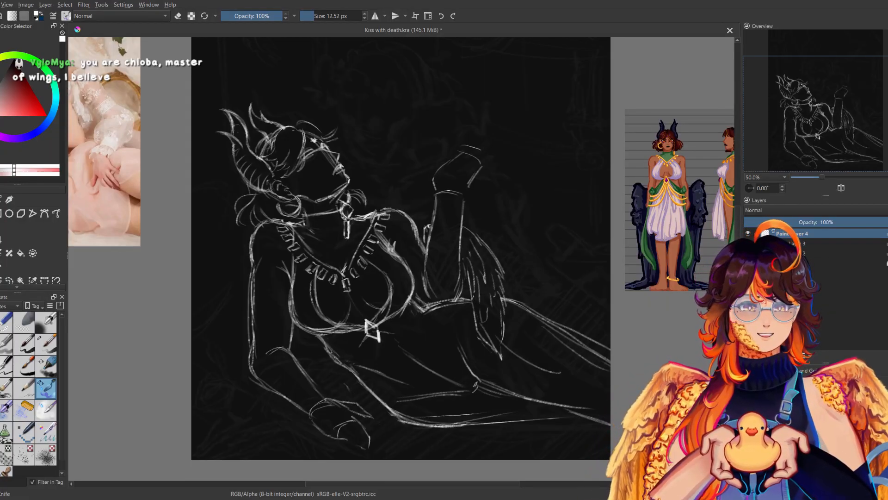
pyautogui.press('m')
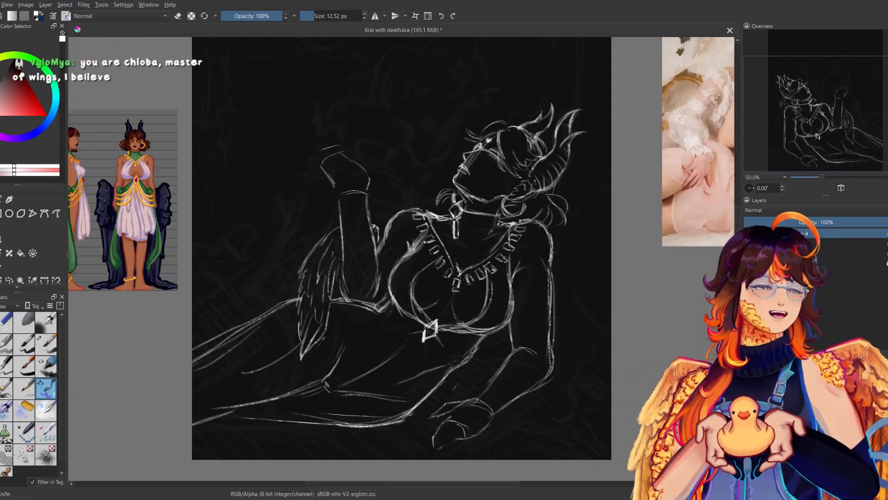
pyautogui.press('m')
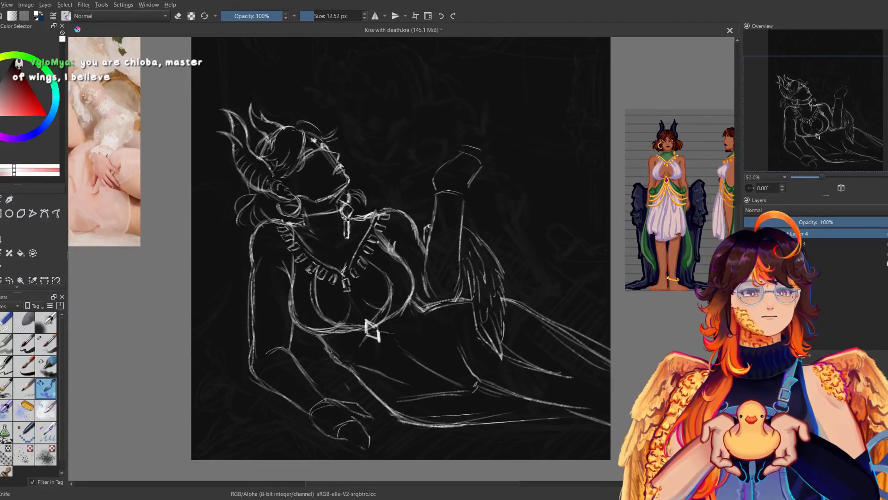
pyautogui.press('m')
pyautogui.press('m')
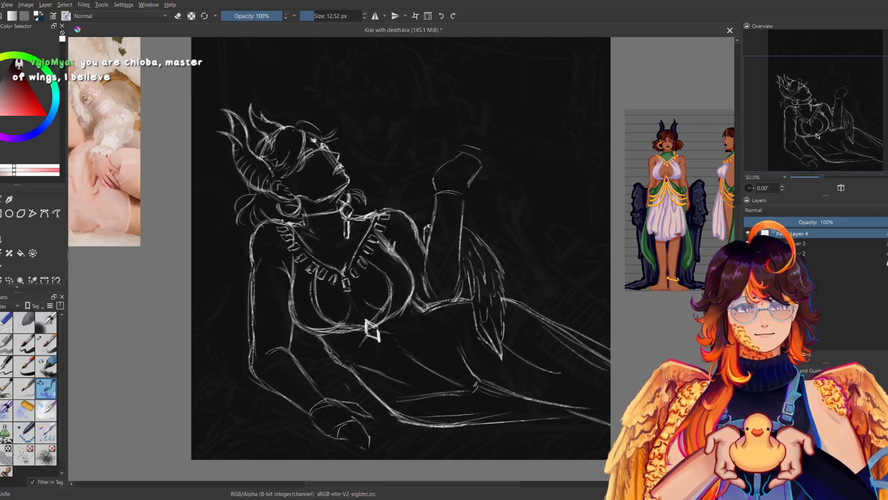
pyautogui.press('m')
pyautogui.press('m')
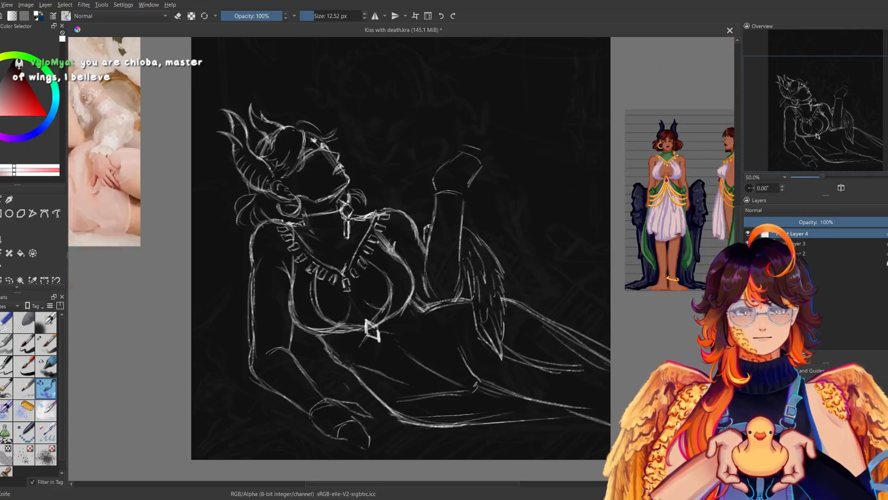
# Sketch long feather lines sweeping from the wing's outer edge over the thigh to the canvas edge, undoing a stray stroke.
pyautogui.press('m')
pyautogui.press('m')
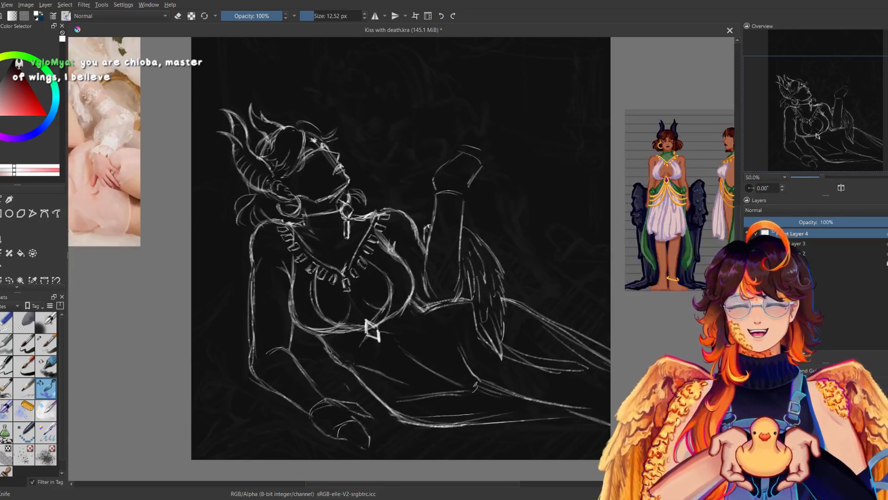
pyautogui.press('m')
pyautogui.press('m')
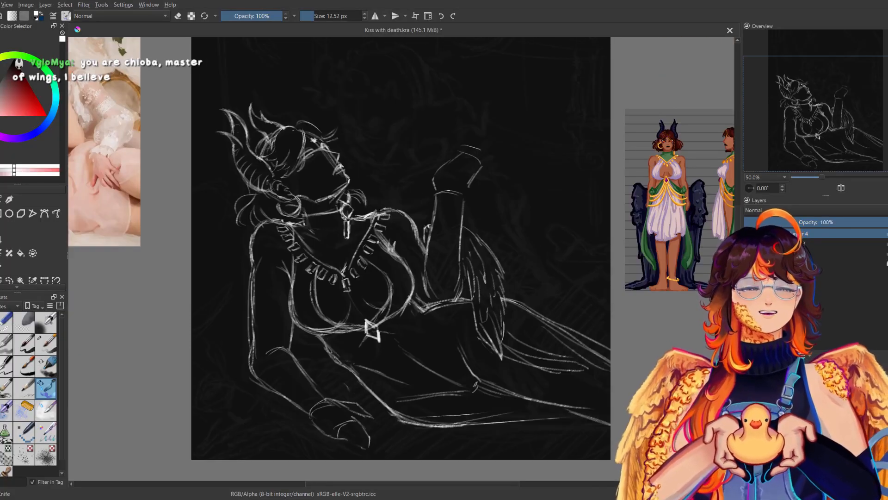
pyautogui.moveTo(507, 279); pyautogui.dragTo(551, 305)
pyautogui.hotkey('ctrl', 'z')
pyautogui.moveTo(500, 262)
pyautogui.mouseDown()
pyautogui.moveTo(552, 310)
pyautogui.moveTo(610, 325)
pyautogui.mouseUp()
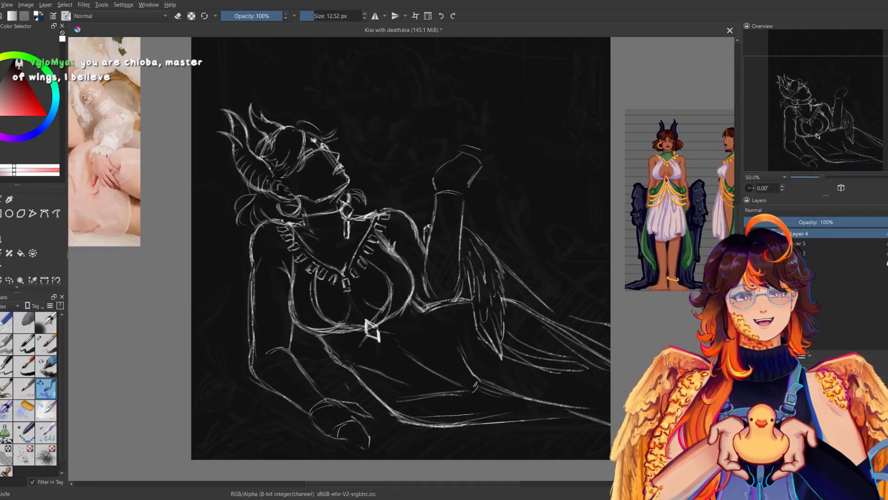
pyautogui.moveTo(510, 302); pyautogui.dragTo(564, 339)
pyautogui.moveTo(513, 325)
pyautogui.mouseDown()
pyautogui.moveTo(550, 347)
pyautogui.moveTo(600, 351)
pyautogui.moveTo(610, 364)
pyautogui.mouseUp()
# Add more feather lines between the wing and the canvas edge, compare them in mirrored view and save the file.
pyautogui.press('m')
pyautogui.press('m')
pyautogui.moveTo(508, 284)
pyautogui.mouseDown()
pyautogui.moveTo(550, 316)
pyautogui.moveTo(610, 334)
pyautogui.mouseUp()
pyautogui.press('m')
pyautogui.press('m')
pyautogui.moveTo(532, 320); pyautogui.dragTo(556, 310)
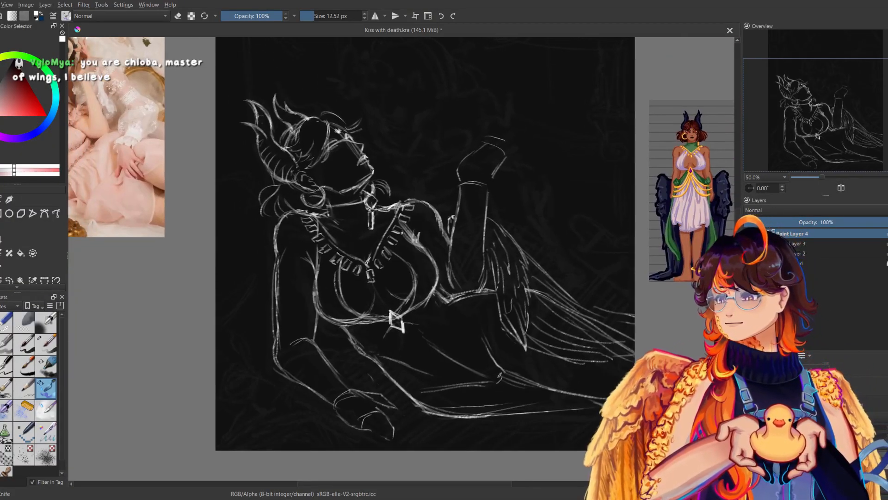
pyautogui.hotkey('ctrl', 's')
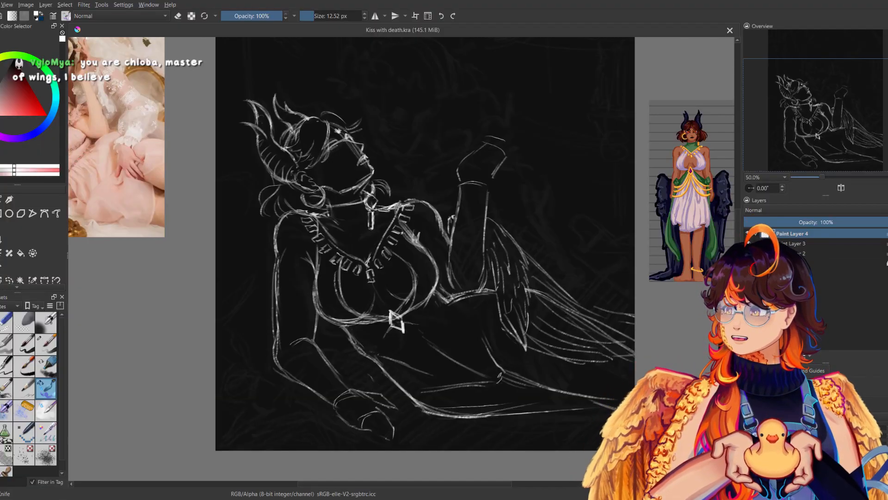
# Sketch short lines between the torso and the supporting arm, and start a second wing's contour behind the elbow.
pyautogui.moveTo(354, 346); pyautogui.dragTo(356, 355)
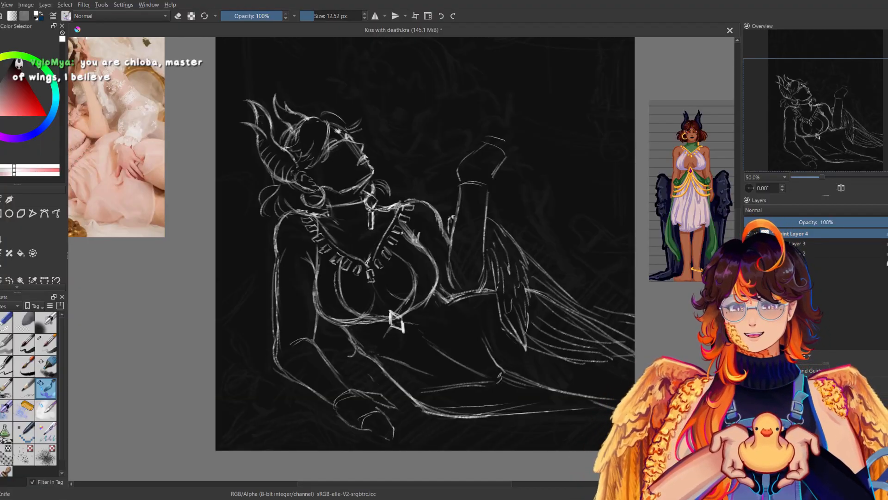
pyautogui.press('m')
pyautogui.moveTo(455, 337); pyautogui.dragTo(467, 337)
pyautogui.moveTo(528, 328)
pyautogui.mouseDown()
pyautogui.moveTo(554, 334)
pyautogui.moveTo(555, 366)
pyautogui.moveTo(543, 399)
pyautogui.moveTo(536, 395)
pyautogui.mouseUp()
pyautogui.press('m')
pyautogui.moveTo(318, 329); pyautogui.dragTo(340, 336)
# Sketch feathers of the second wing hanging behind the supporting elbow down to the canvas edge, partly in mirrored view.
pyautogui.moveTo(255, 362); pyautogui.dragTo(246, 416)
pyautogui.moveTo(264, 413)
pyautogui.mouseDown()
pyautogui.moveTo(267, 379)
pyautogui.moveTo(272, 398)
pyautogui.mouseUp()
pyautogui.moveTo(282, 380); pyautogui.dragTo(251, 450)
pyautogui.press('m')
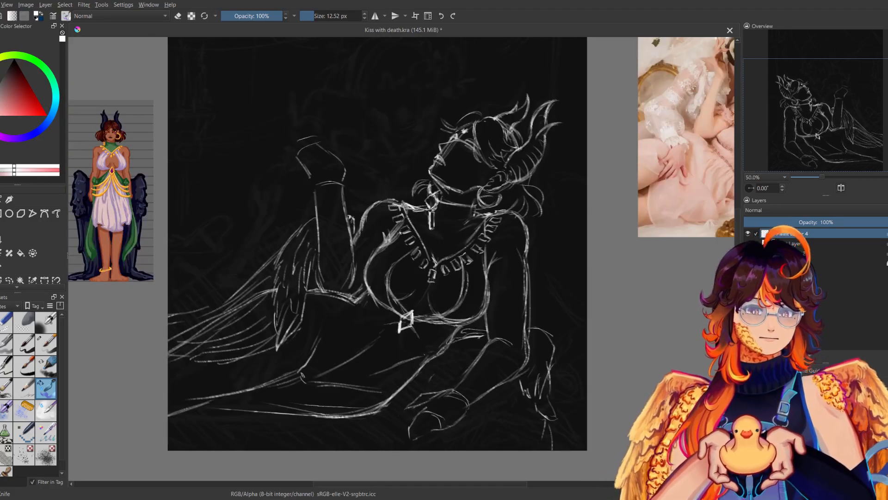
pyautogui.moveTo(547, 424)
pyautogui.mouseDown()
pyautogui.moveTo(541, 448)
pyautogui.moveTo(519, 448)
pyautogui.mouseUp()
pyautogui.moveTo(524, 401); pyautogui.dragTo(520, 416)
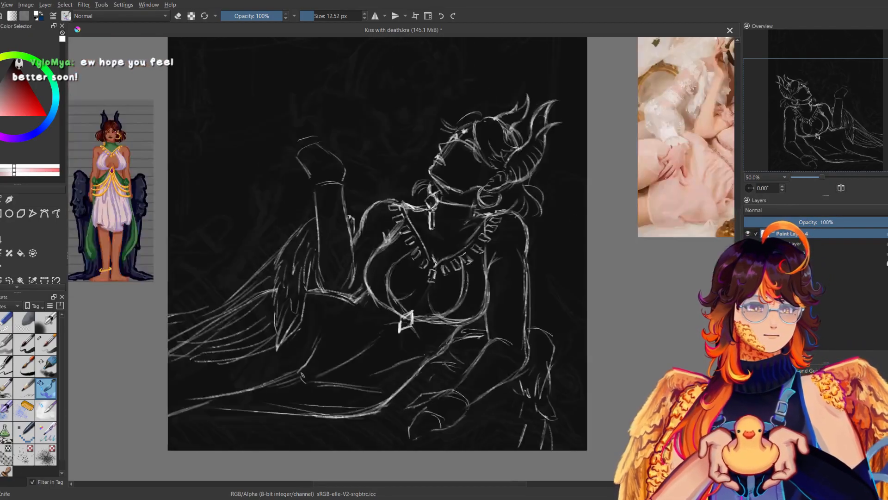
# Try heavier strokes beneath the chest, undo them and erase the stray line between the torso and the supporting arm.
pyautogui.moveTo(458, 332); pyautogui.dragTo(465, 350)
pyautogui.moveTo(471, 352); pyautogui.dragTo(479, 356)
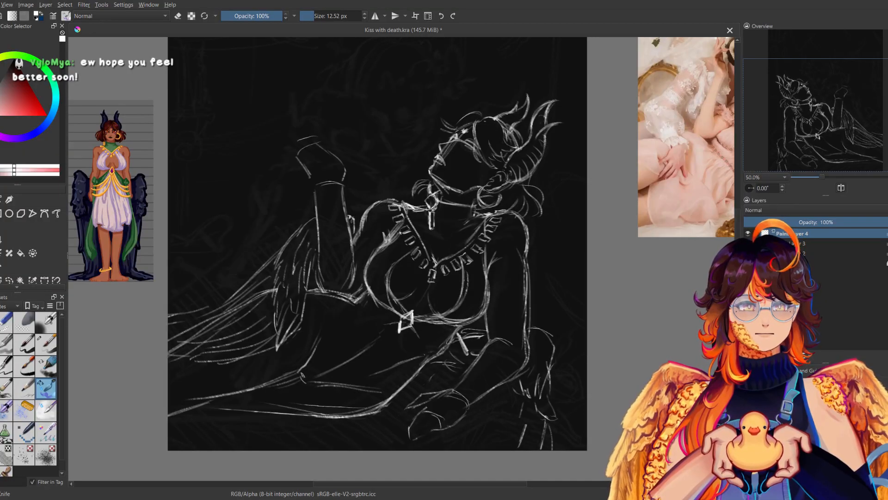
pyautogui.hotkey('ctrl', 'z')
pyautogui.click(5, 322)
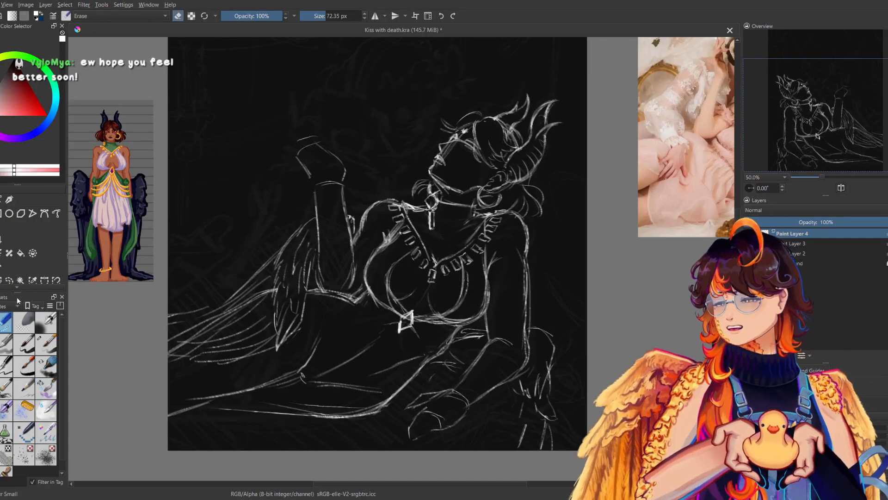
pyautogui.press('b')
pyautogui.moveTo(458, 336); pyautogui.dragTo(481, 333)
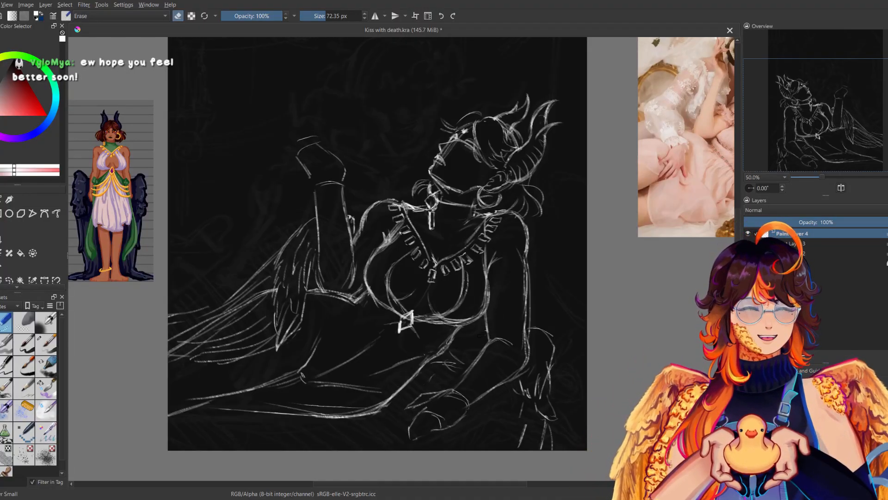
# Select the second wing freehand, move it outward from the elbow toward the canvas edge and clear the selection.
pyautogui.click(7, 281)
pyautogui.moveTo(536, 320)
pyautogui.mouseDown()
pyautogui.moveTo(533, 358)
pyautogui.moveTo(510, 388)
pyautogui.moveTo(527, 475)
pyautogui.moveTo(561, 312)
pyautogui.moveTo(538, 317)
pyautogui.mouseUp()
pyautogui.hotkey('ctrl', 't')
pyautogui.moveTo(568, 376)
pyautogui.mouseDown()
pyautogui.moveTo(584, 383)
pyautogui.moveTo(592, 367)
pyautogui.mouseUp()
pyautogui.press('b')
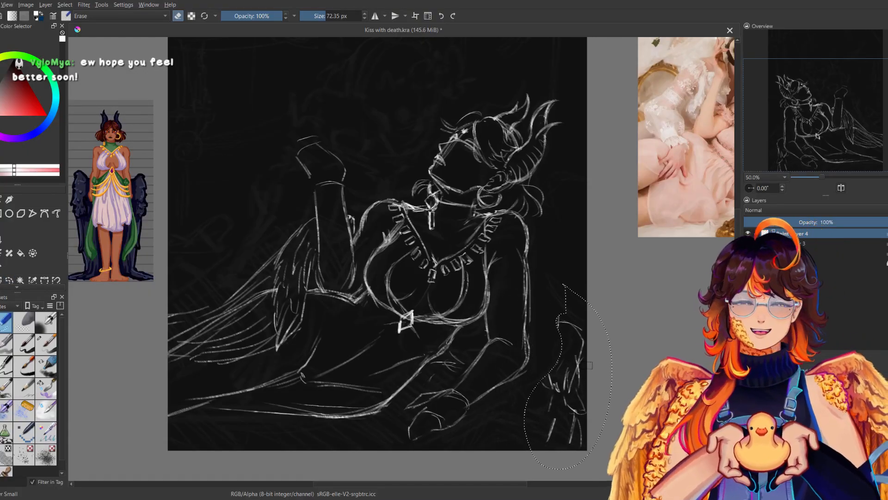
pyautogui.hotkey('ctrl', 'shift', 'a')
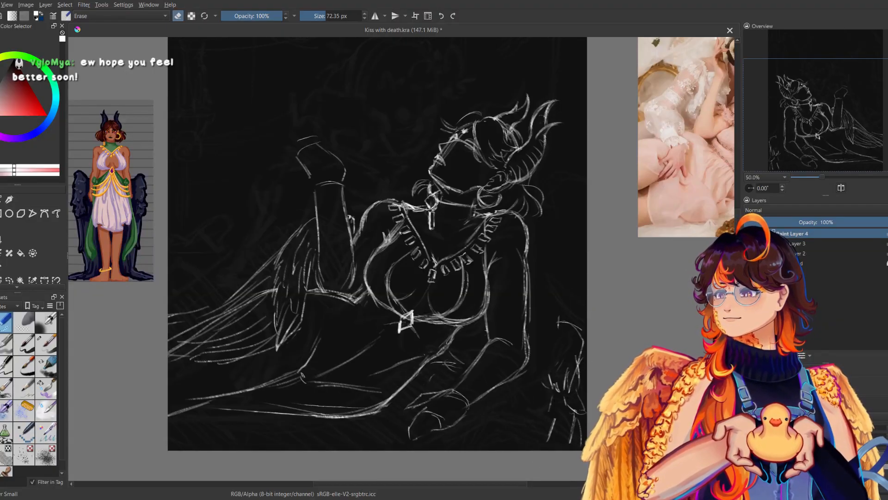
# Redraw the short waist lines beside the forearm and sketch an arched top joining the elbow to the second wing.
pyautogui.click(46, 390)
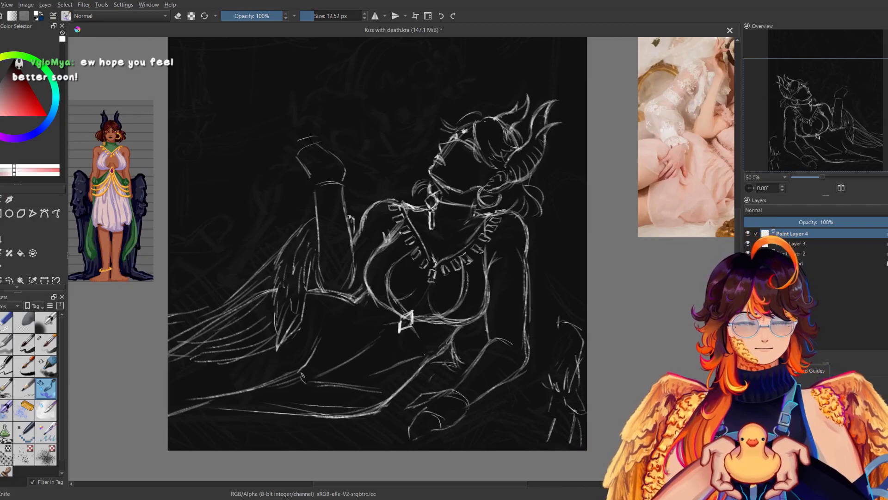
pyautogui.moveTo(529, 340); pyautogui.dragTo(553, 324)
pyautogui.moveTo(530, 338)
pyautogui.mouseDown()
pyautogui.moveTo(563, 319)
pyautogui.moveTo(577, 328)
pyautogui.mouseUp()
pyautogui.press('m')
pyautogui.press('m')
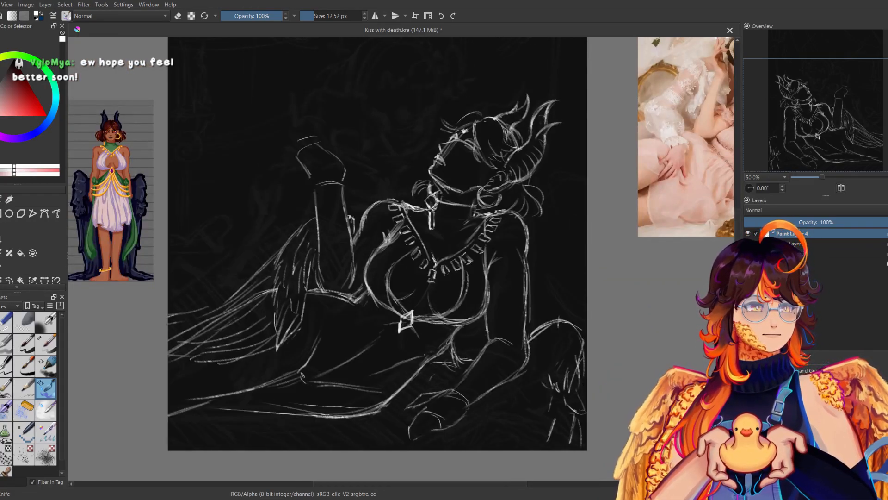
# Undo the last stroke and sketch layered feathers along the second wing's inner side, comparing them in mirrored view.
pyautogui.hotkey('ctrl', 'z')
pyautogui.moveTo(530, 368)
pyautogui.mouseDown()
pyautogui.moveTo(550, 355)
pyautogui.moveTo(552, 338)
pyautogui.moveTo(546, 383)
pyautogui.mouseUp()
pyautogui.moveTo(546, 383); pyautogui.dragTo(550, 408)
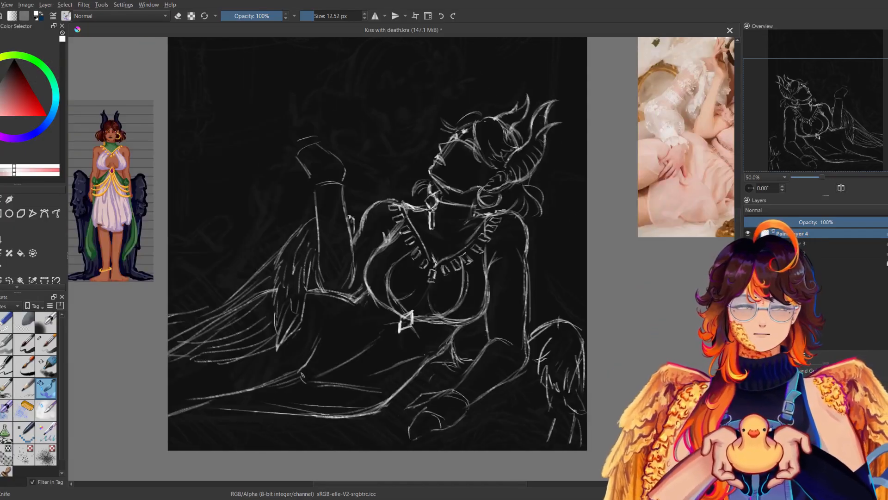
pyautogui.press('m')
pyautogui.press('m')
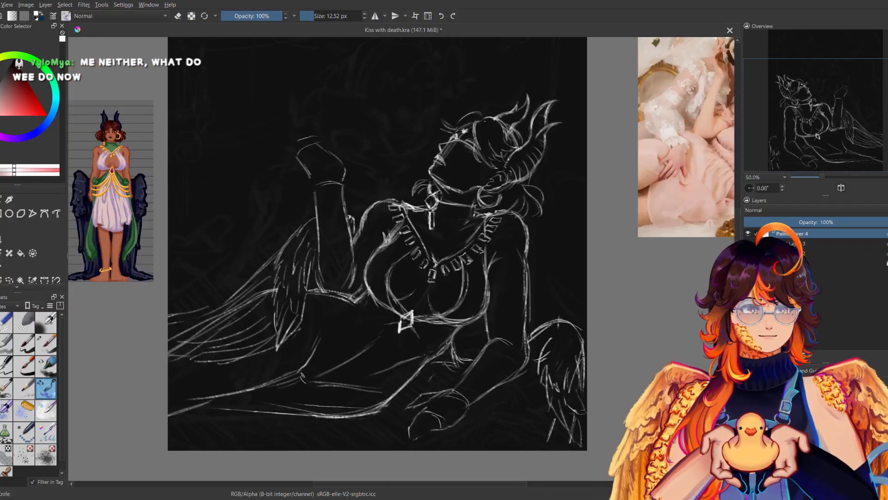
# Sketch short lines between the waist and the forearm and from the elbow toward the second wing, comparing in mirrored view.
pyautogui.moveTo(431, 367)
pyautogui.mouseDown()
pyautogui.moveTo(430, 385)
pyautogui.moveTo(421, 376)
pyautogui.mouseUp()
pyautogui.moveTo(424, 373); pyautogui.dragTo(439, 383)
pyautogui.moveTo(432, 380); pyautogui.dragTo(453, 383)
pyautogui.moveTo(509, 386); pyautogui.dragTo(543, 372)
pyautogui.press('m')
pyautogui.press('m')
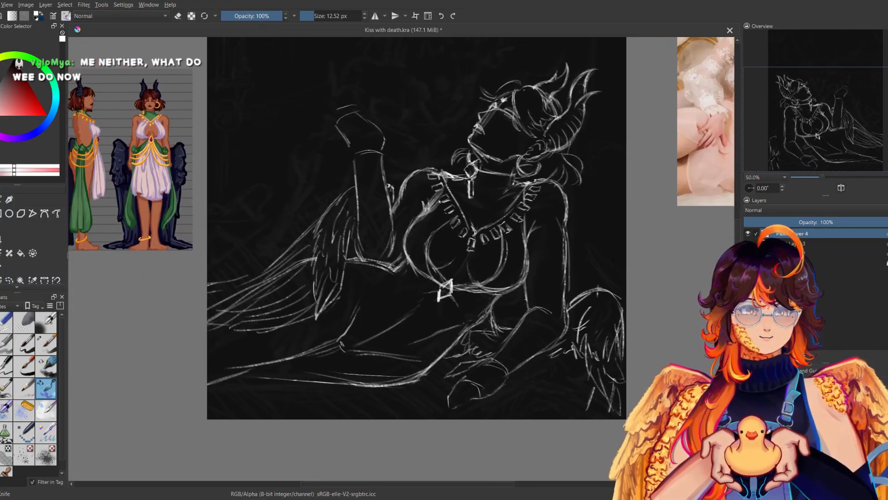
pyautogui.press('m')
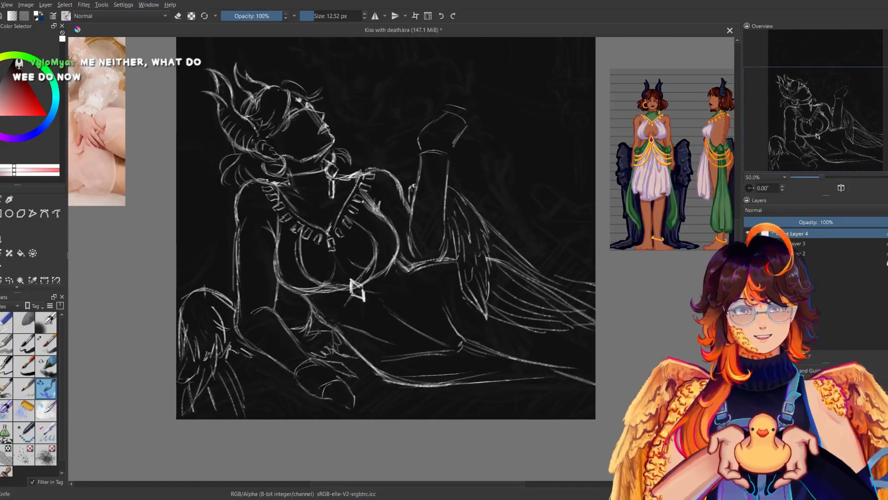
# Replace the lines below the second wing with diagonal strokes toward the canvas edge and add long fold lines under the body.
pyautogui.hotkey('ctrl', 'z')
pyautogui.moveTo(214, 376); pyautogui.dragTo(259, 413)
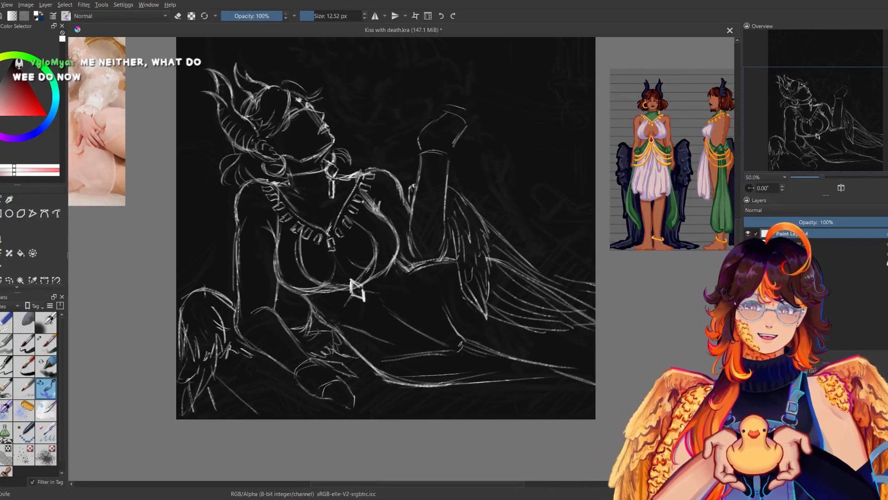
pyautogui.moveTo(212, 388); pyautogui.dragTo(248, 417)
pyautogui.moveTo(223, 364)
pyautogui.mouseDown()
pyautogui.moveTo(284, 418)
pyautogui.moveTo(283, 397)
pyautogui.mouseUp()
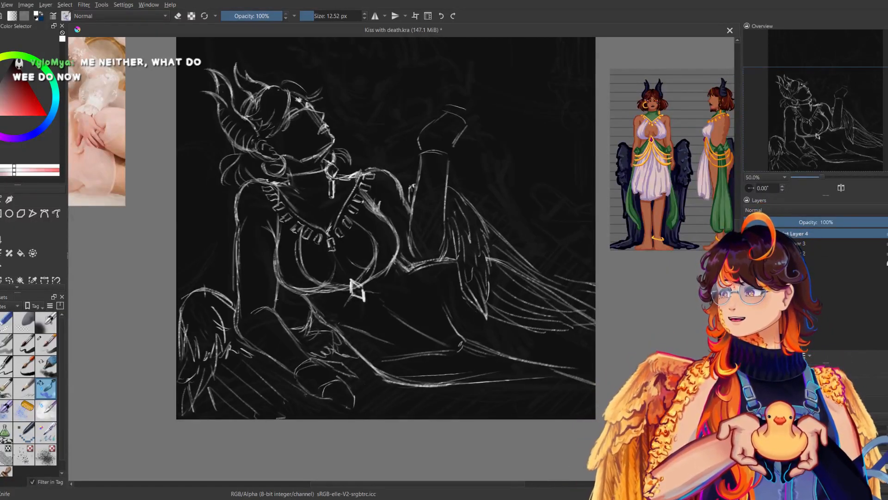
pyautogui.moveTo(352, 370)
pyautogui.mouseDown()
pyautogui.moveTo(410, 407)
pyautogui.moveTo(457, 399)
pyautogui.moveTo(487, 408)
pyautogui.mouseUp()
pyautogui.press('m')
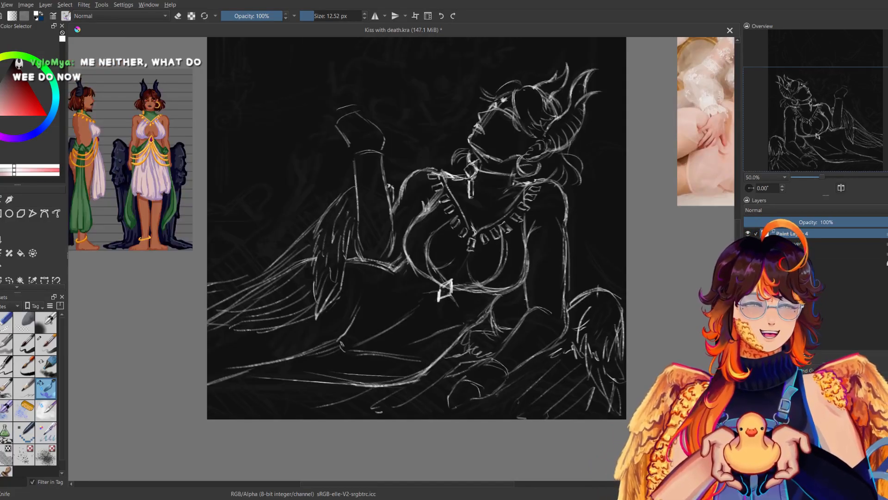
pyautogui.press('m')
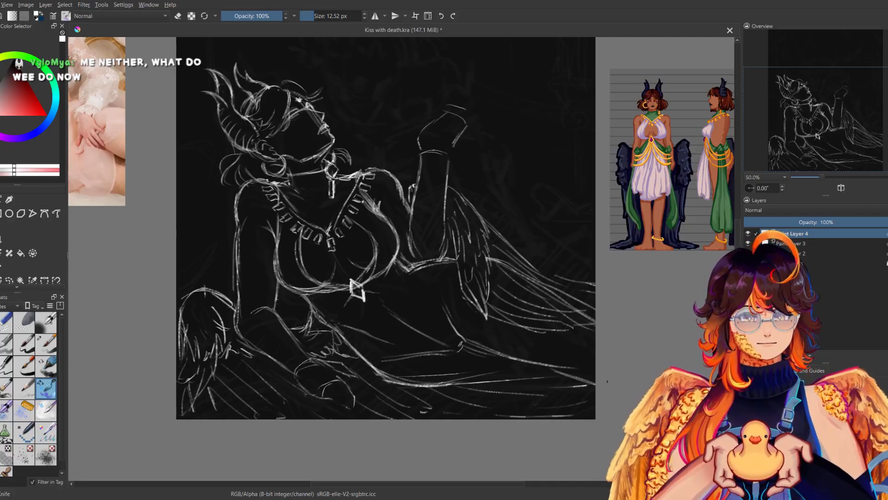
# Examine the whole composition at 33.3% zoom with Paint Layer 3 hidden, comparing normal and mirrored views.
pyautogui.press('m')
pyautogui.press('m')
pyautogui.moveTo(363, 301); pyautogui.dragTo(376, 323)
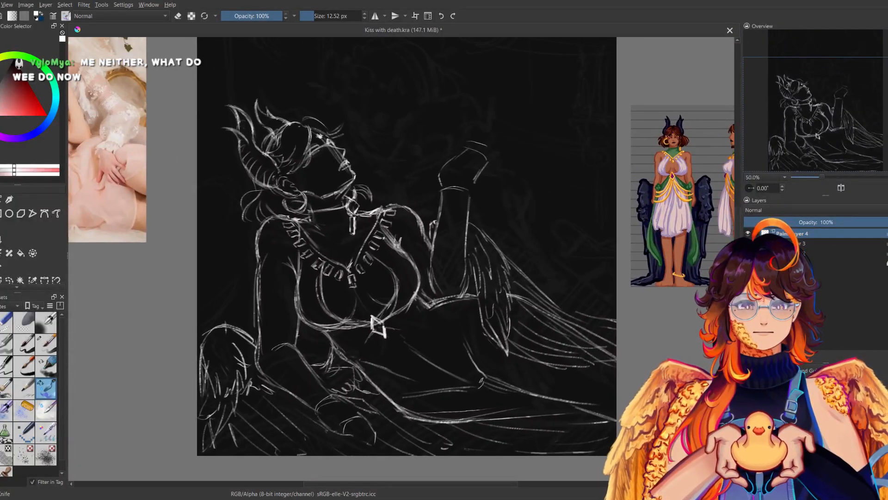
pyautogui.moveTo(821, 177); pyautogui.dragTo(822, 177)
pyautogui.press('m')
pyautogui.press('m')
pyautogui.press('m')
pyautogui.press('m')
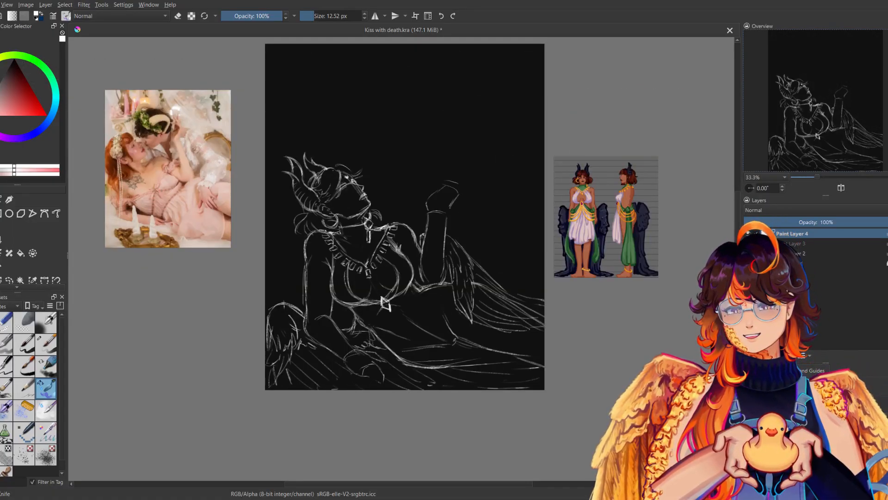
pyautogui.press('m')
pyautogui.press('m')
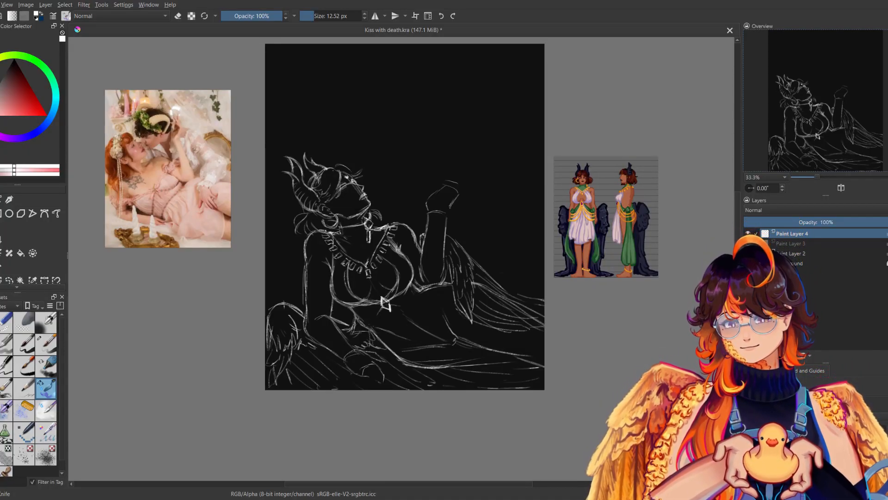
# Erase the second wing's arched top, redraw it with a sharper peak and compare it in mirrored view.
pyautogui.click(5, 322)
pyautogui.moveTo(298, 313)
pyautogui.mouseDown()
pyautogui.moveTo(288, 304)
pyautogui.moveTo(303, 318)
pyautogui.moveTo(272, 306)
pyautogui.mouseUp()
pyautogui.click(45, 372)
pyautogui.click(47, 384)
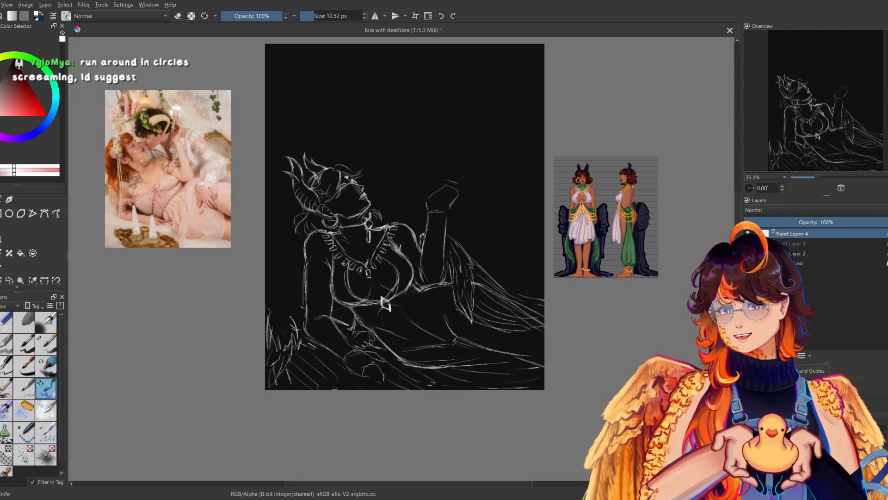
pyautogui.press('m')
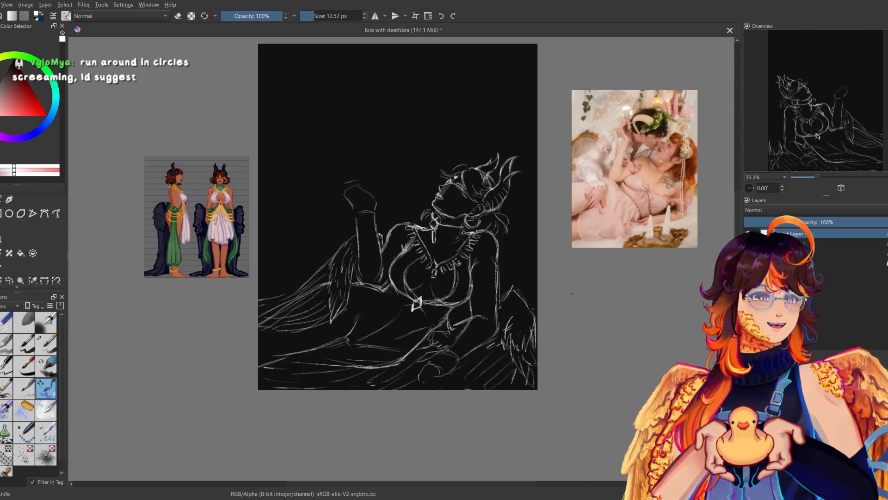
pyautogui.press('m')
# Erase the second wing's feathers and the diagonal ground strokes below it, keeping the peaked top line.
pyautogui.click(7, 325)
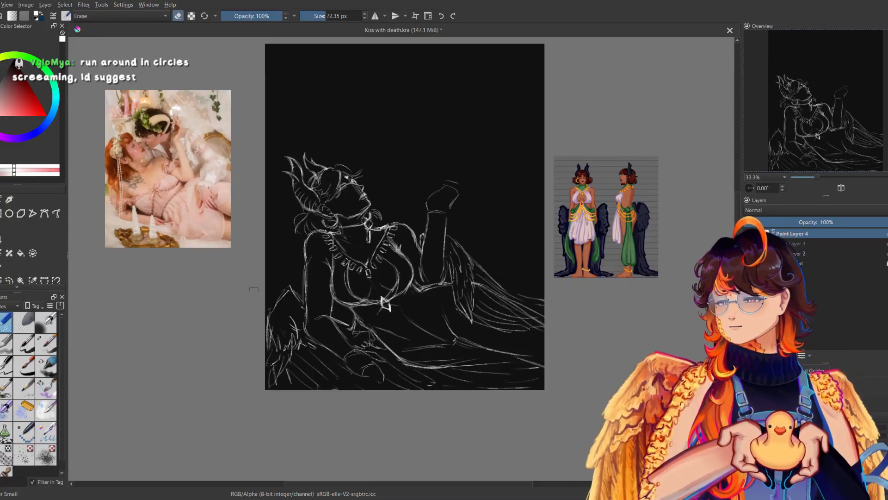
pyautogui.moveTo(287, 381)
pyautogui.mouseDown()
pyautogui.moveTo(270, 334)
pyautogui.moveTo(296, 370)
pyautogui.moveTo(319, 372)
pyautogui.moveTo(295, 321)
pyautogui.mouseUp()
pyautogui.moveTo(263, 351); pyautogui.dragTo(269, 384)
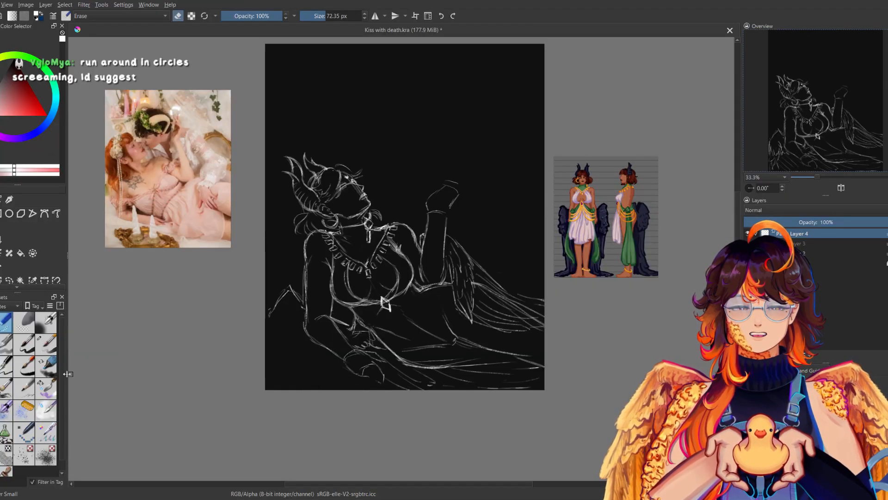
# Try new strokes sloping down from the peak behind the elbow toward the canvas edge, partly in mirrored view.
pyautogui.click(46, 388)
pyautogui.moveTo(290, 287); pyautogui.dragTo(266, 315)
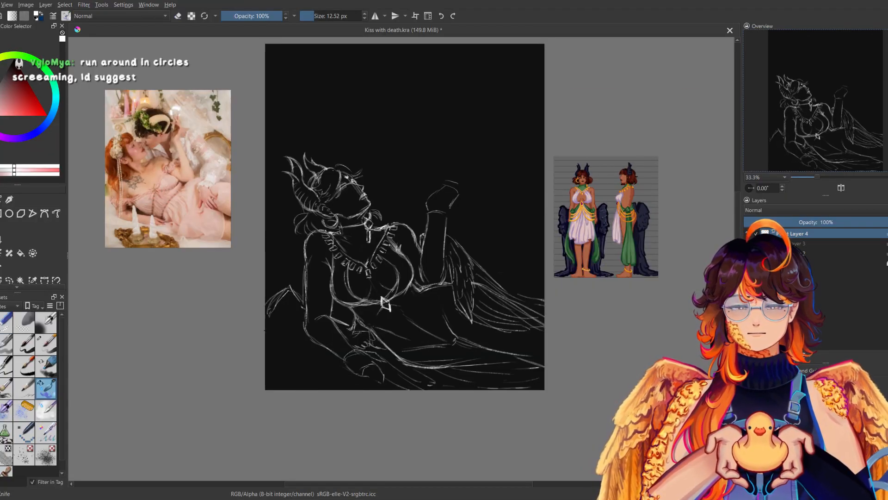
pyautogui.press('m')
pyautogui.moveTo(538, 289); pyautogui.dragTo(519, 298)
pyautogui.press('m')
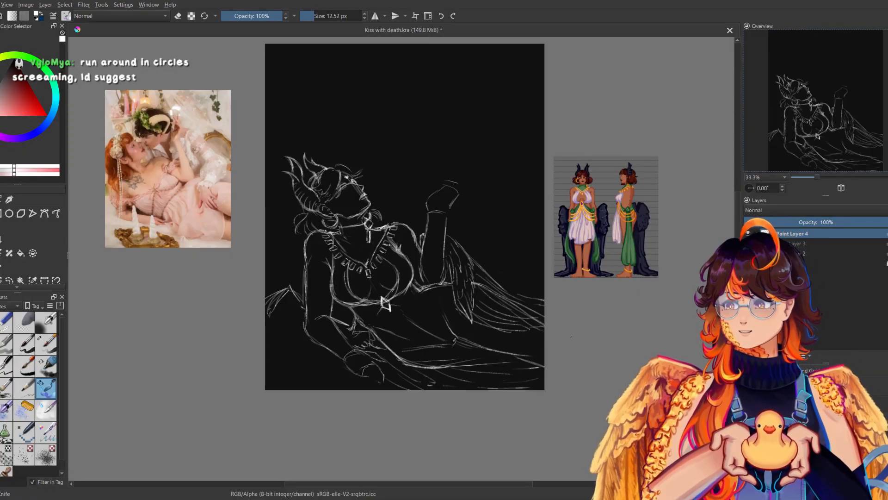
# Erase the strokes inside the peak behind the elbow, redraw the second wing's top as a rounded feathered form and compare in mirrored view.
pyautogui.press('/')
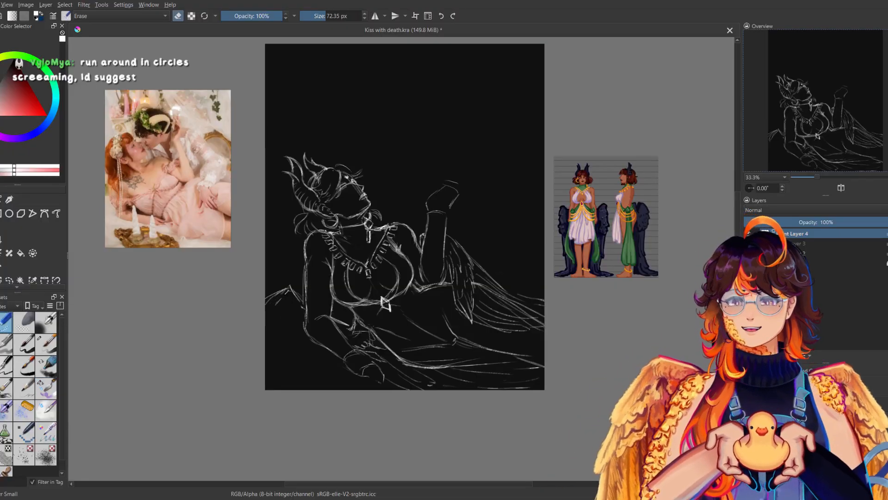
pyautogui.moveTo(289, 291)
pyautogui.mouseDown()
pyautogui.moveTo(267, 301)
pyautogui.moveTo(295, 287)
pyautogui.moveTo(295, 298)
pyautogui.mouseUp()
pyautogui.press('/')
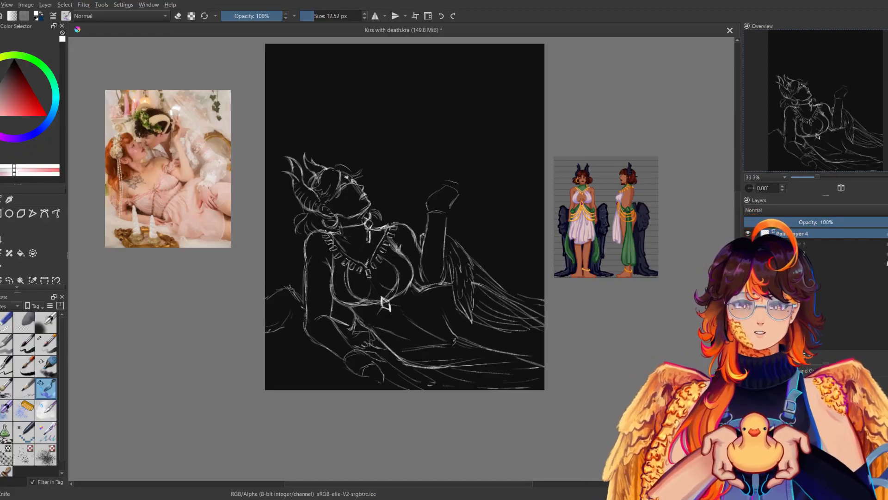
pyautogui.press('m')
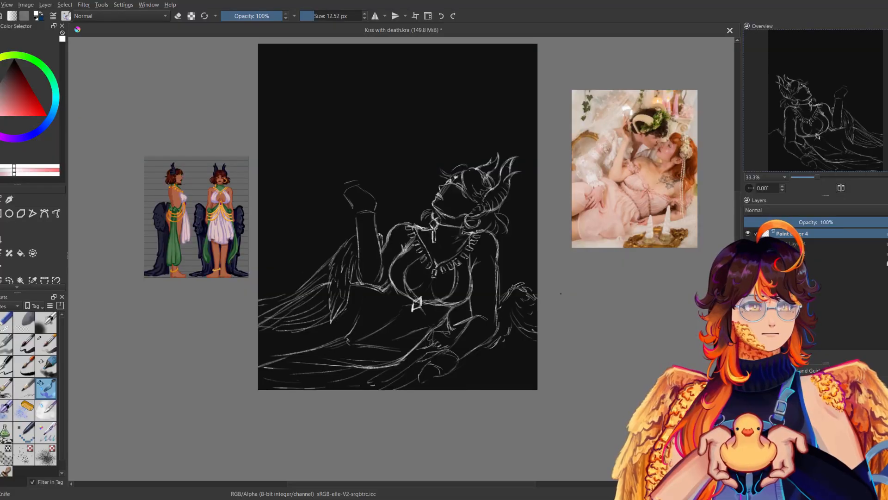
pyautogui.press('m')
# Draw long feathers fanning down from the second wing's rounded top to the canvas's lower edge, comparing normal and mirrored views.
pyautogui.moveTo(283, 333); pyautogui.dragTo(271, 371)
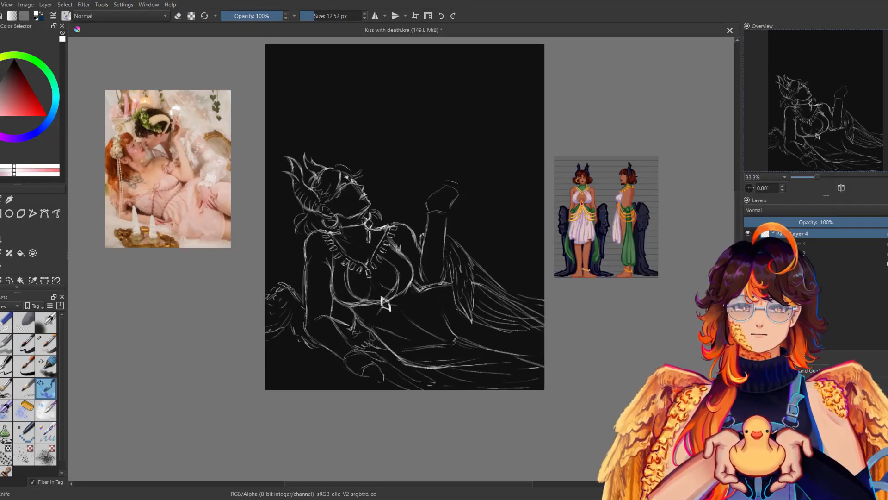
pyautogui.press('m')
pyautogui.press('m')
pyautogui.hotkey('ctrl', 'z')
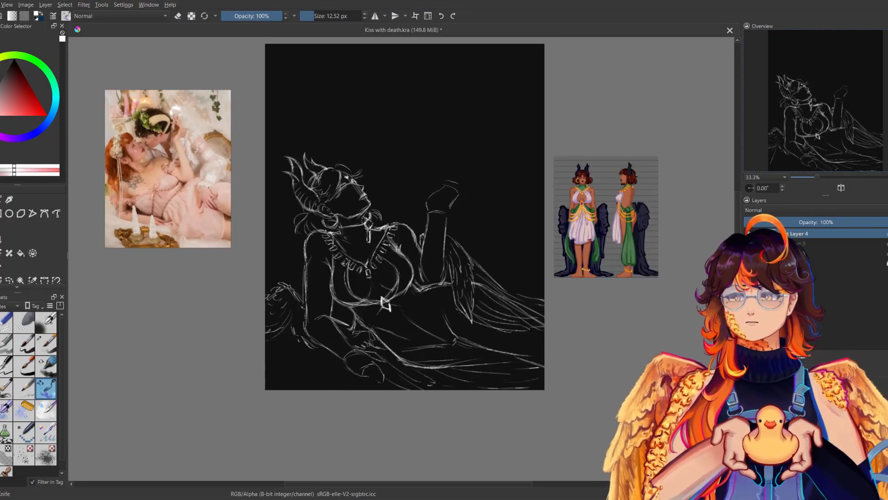
pyautogui.moveTo(281, 324); pyautogui.dragTo(279, 376)
pyautogui.moveTo(291, 344); pyautogui.dragTo(285, 388)
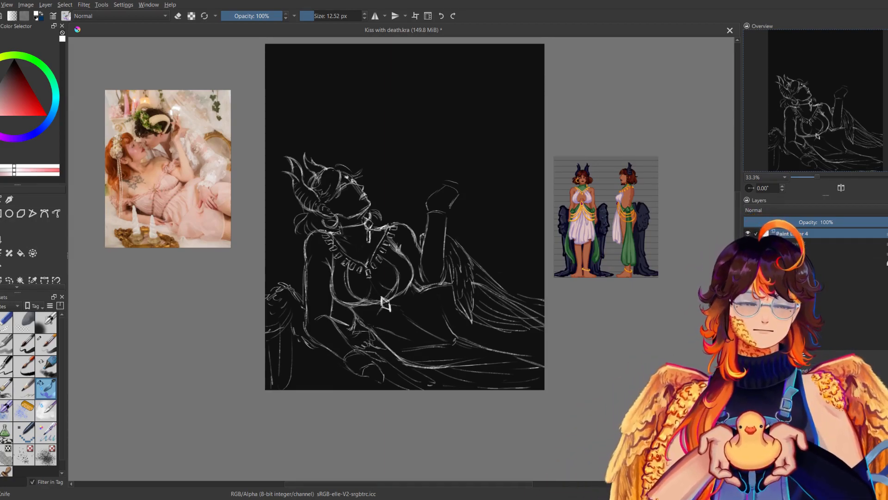
pyautogui.press('m')
pyautogui.press('m')
pyautogui.press('m')
pyautogui.press('m')
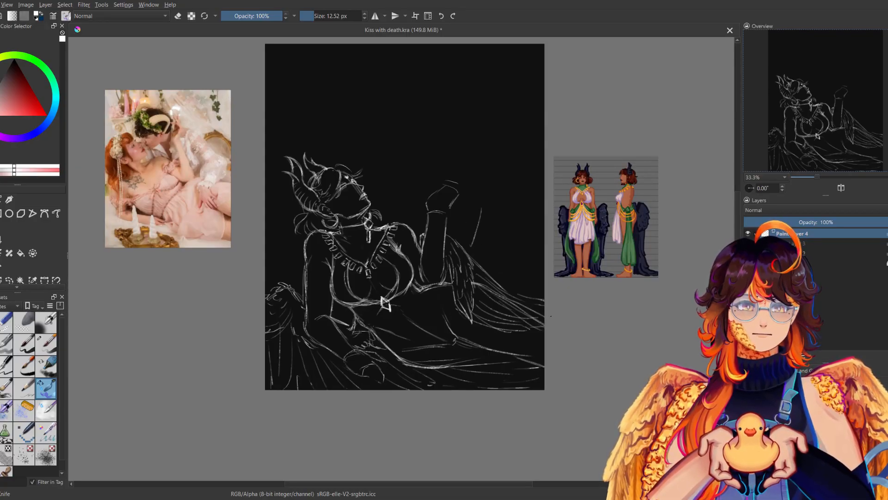
# Undo the trial strokes on the wing behind the raised forearm and erase its feathers, keeping the hip and leg contour.
pyautogui.press('m')
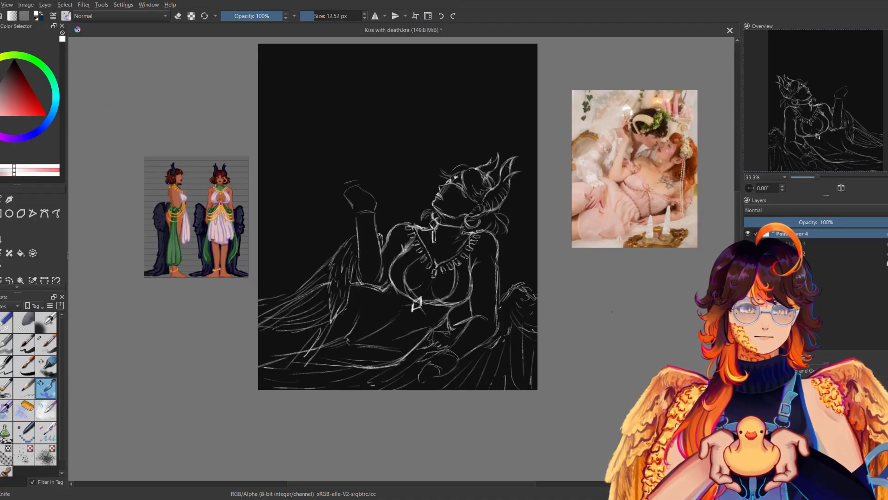
pyautogui.press('m')
pyautogui.hotkey('ctrl', 'z')
pyautogui.hotkey('ctrl', 'z')
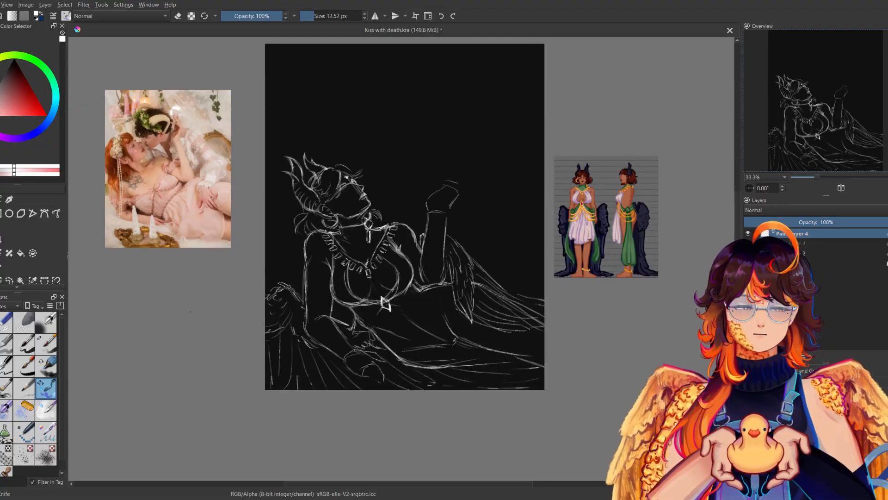
pyautogui.click(5, 322)
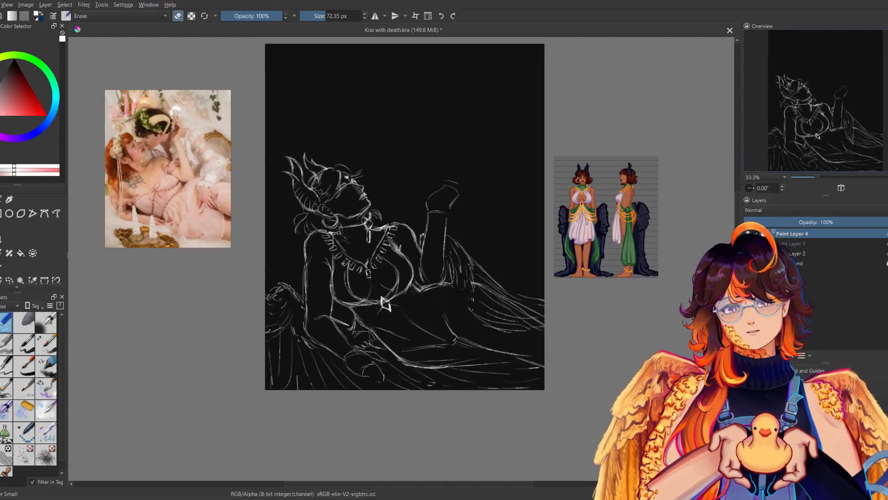
pyautogui.moveTo(464, 277)
pyautogui.mouseDown()
pyautogui.moveTo(457, 249)
pyautogui.moveTo(533, 299)
pyautogui.moveTo(531, 325)
pyautogui.moveTo(486, 306)
pyautogui.moveTo(490, 325)
pyautogui.mouseUp()
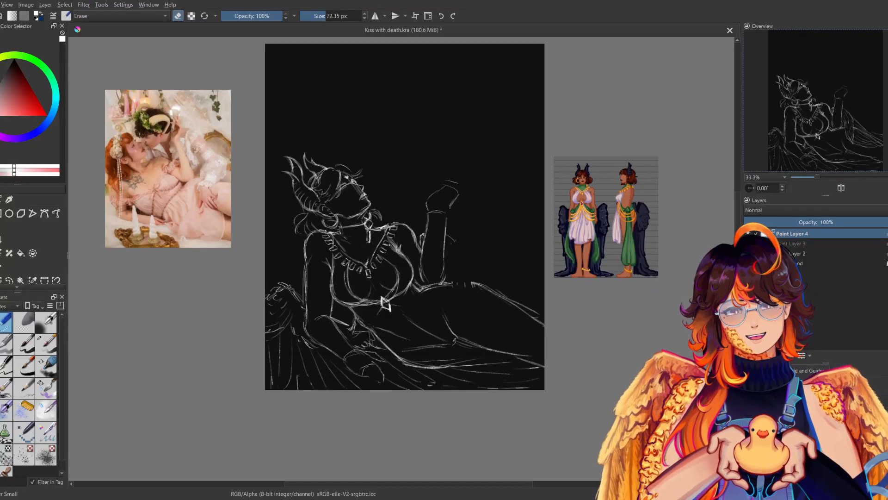
# Redraw the hip contour and sketch a lower wing arc sloping from behind the raised forearm over the hip, checking it in mirrored view.
pyautogui.click(46, 388)
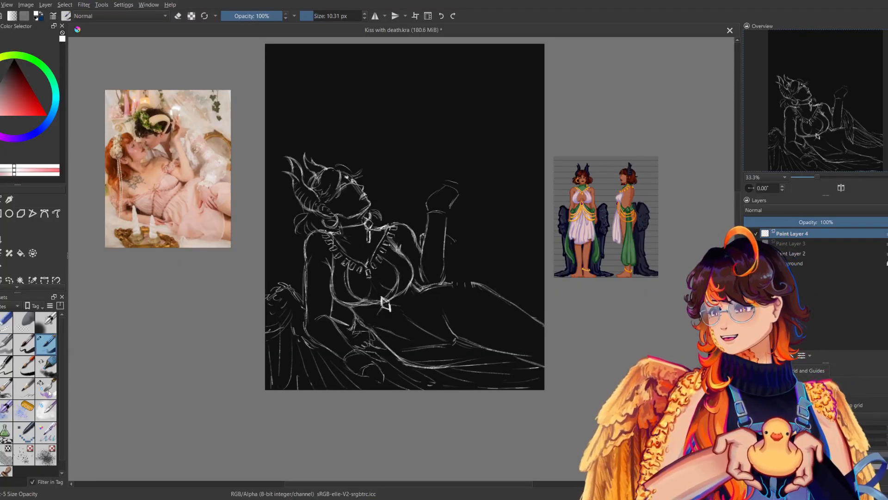
pyautogui.press('m')
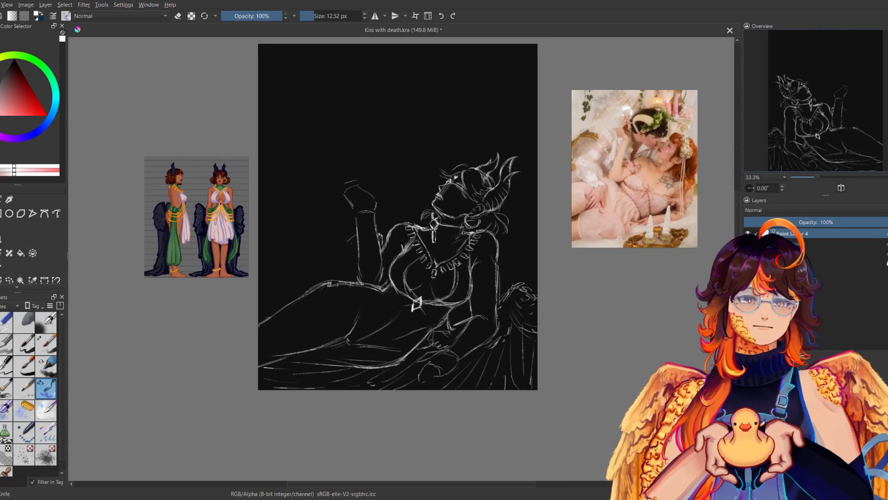
pyautogui.press('m')
pyautogui.press('m')
pyautogui.press('m')
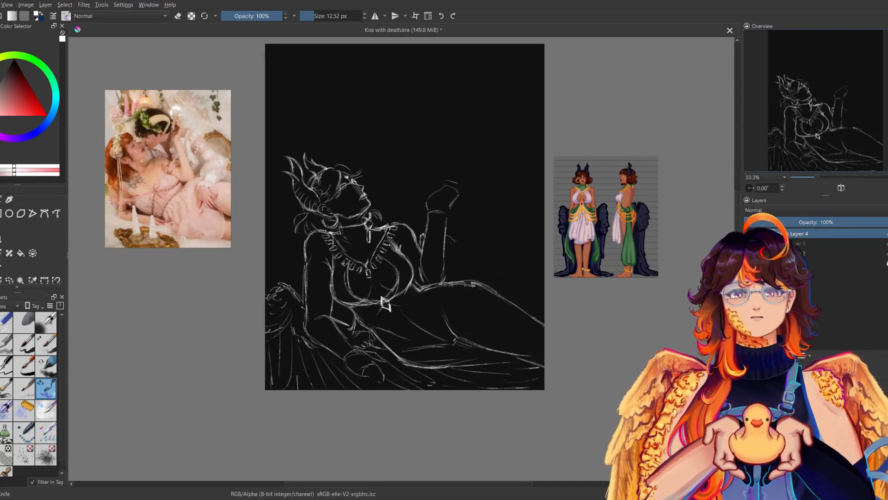
pyautogui.press('m')
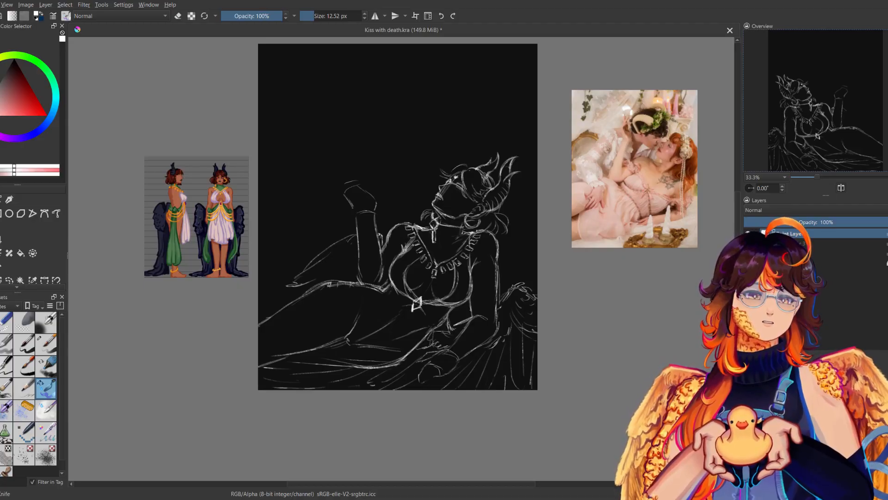
pyautogui.press('m')
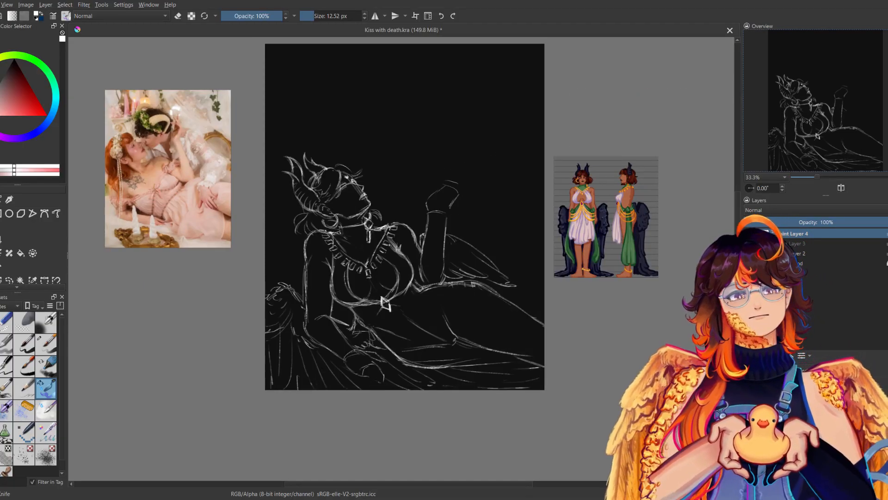
# Add long trailing feathers from the wing along the thigh toward the canvas edge, comparing normal and mirrored views.
pyautogui.press('m')
pyautogui.press('m')
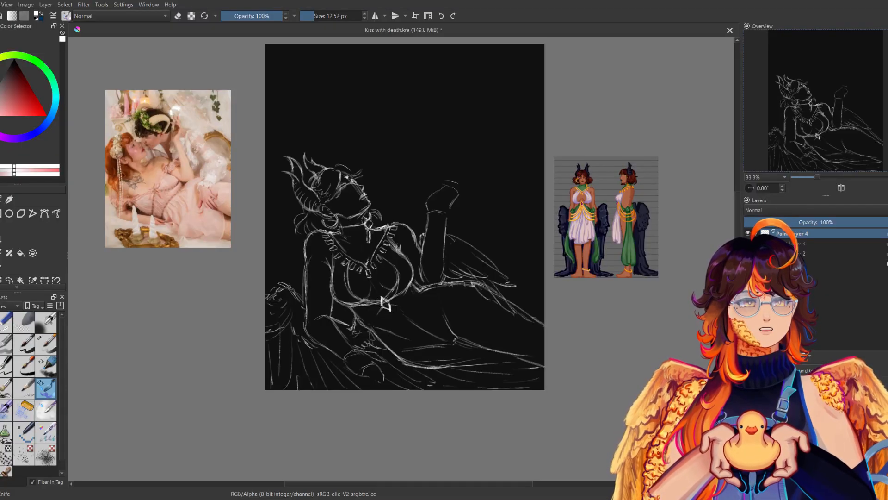
pyautogui.press('m')
pyautogui.press('m')
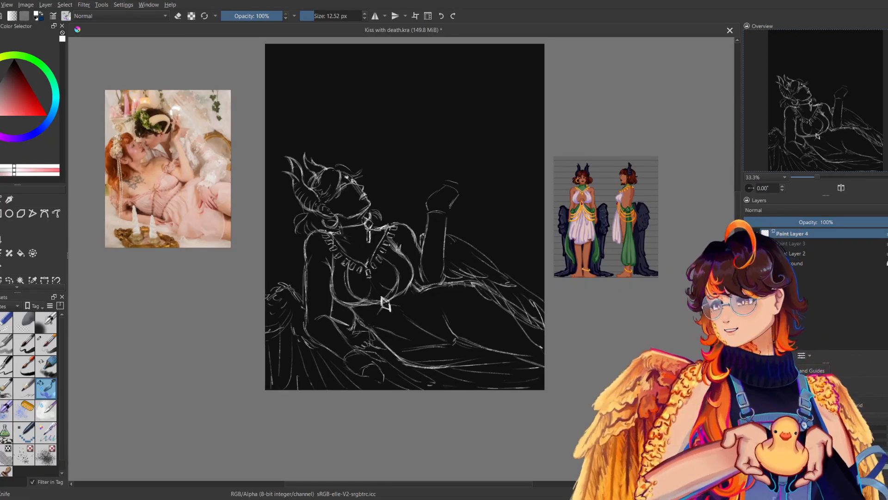
# Sketch a line from the gem under the bust across the waist, trying and undoing longer variants toward the hip.
pyautogui.moveTo(382, 298); pyautogui.dragTo(388, 290)
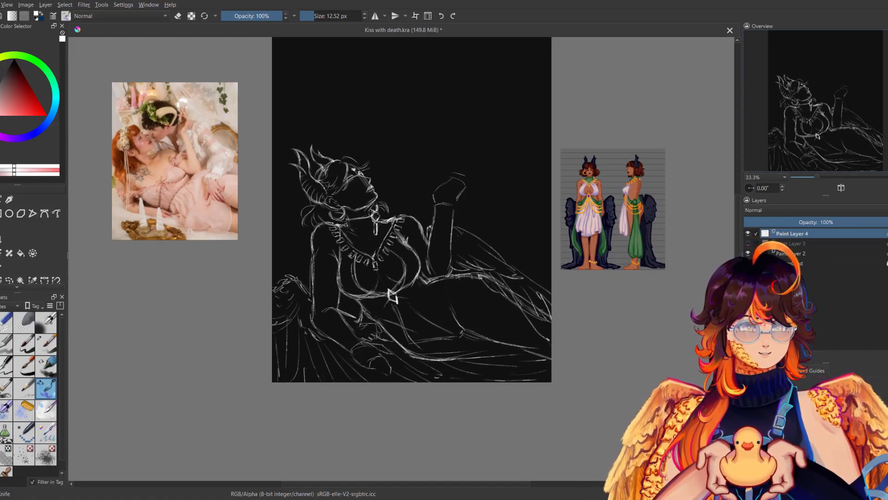
pyautogui.moveTo(400, 293); pyautogui.dragTo(439, 302)
pyautogui.moveTo(401, 294); pyautogui.dragTo(464, 310)
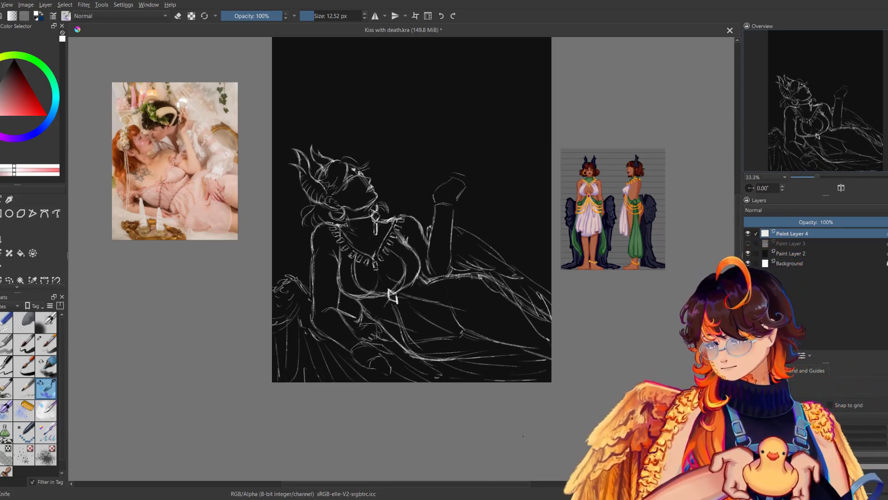
pyautogui.hotkey('ctrl', 'z')
pyautogui.hotkey('ctrl', 'z')
pyautogui.moveTo(397, 293); pyautogui.dragTo(462, 309)
pyautogui.moveTo(411, 298); pyautogui.dragTo(471, 321)
pyautogui.hotkey('ctrl', 'z')
pyautogui.hotkey('ctrl', 'z')
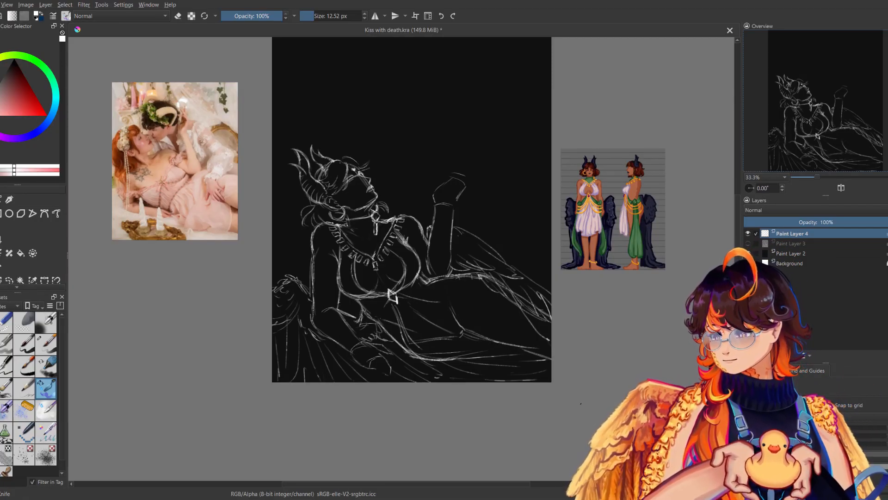
# Examine the character reference's skirt, green drapes and gold chains at 100% zoom, and return to the sketch at 50%.
pyautogui.moveTo(534, 270); pyautogui.dragTo(314, 309)
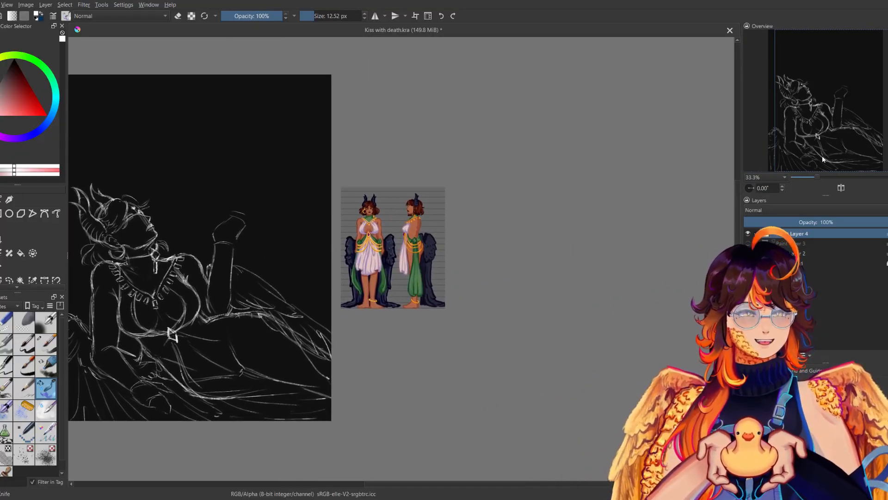
pyautogui.moveTo(818, 176); pyautogui.dragTo(836, 176)
pyautogui.moveTo(597, 304); pyautogui.dragTo(633, 341)
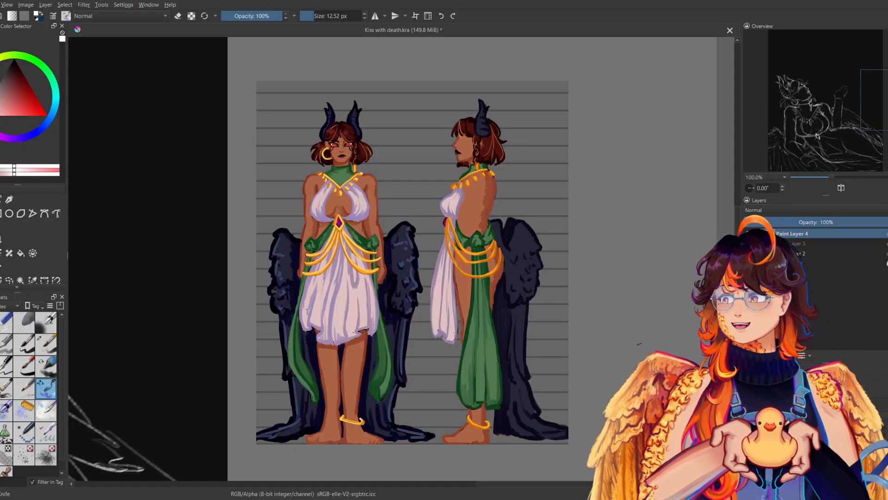
pyautogui.moveTo(539, 381); pyautogui.dragTo(781, 173)
pyautogui.moveTo(481, 289); pyautogui.dragTo(771, 209)
pyautogui.moveTo(832, 178); pyautogui.dragTo(826, 178)
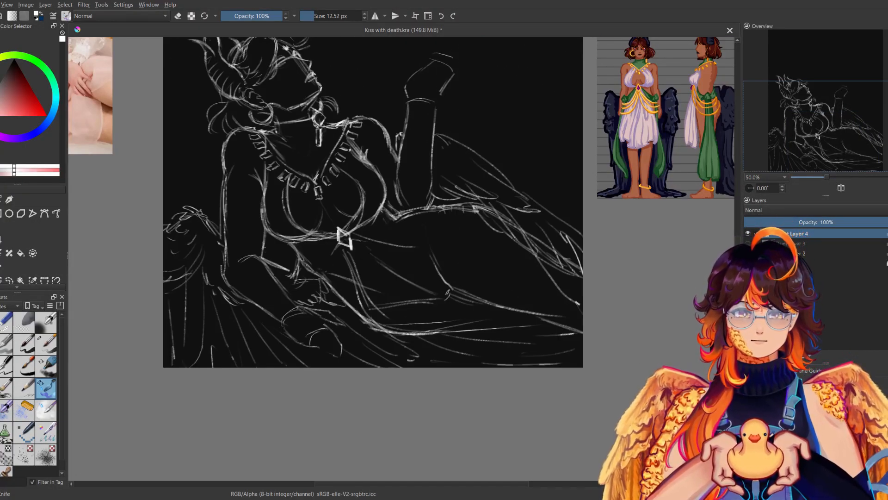
# Try paired drape strokes falling from the gem under the bust across the belly toward the lower skirt edge.
pyautogui.moveTo(355, 245)
pyautogui.mouseDown()
pyautogui.moveTo(433, 324)
pyautogui.moveTo(419, 311)
pyautogui.moveTo(425, 316)
pyautogui.mouseUp()
pyautogui.moveTo(362, 246); pyautogui.dragTo(423, 317)
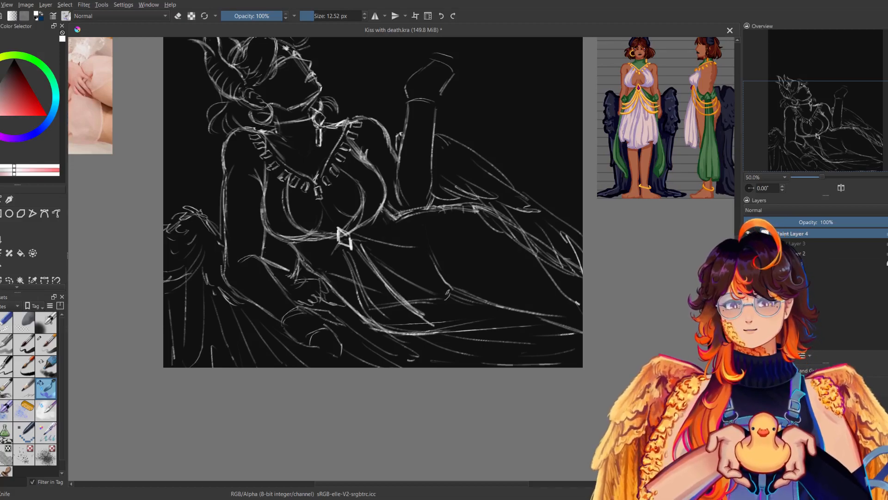
pyautogui.moveTo(346, 248); pyautogui.dragTo(365, 329)
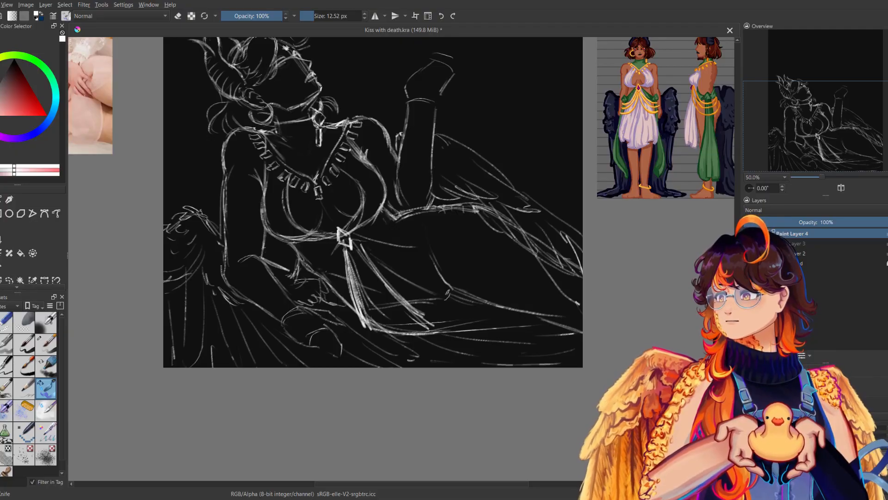
pyautogui.moveTo(370, 231); pyautogui.dragTo(363, 277)
pyautogui.hotkey('ctrl', 'z')
pyautogui.hotkey('ctrl', 'z')
pyautogui.hotkey('ctrl', 'z')
pyautogui.hotkey('ctrl', 'z')
pyautogui.hotkey('ctrl', 'z')
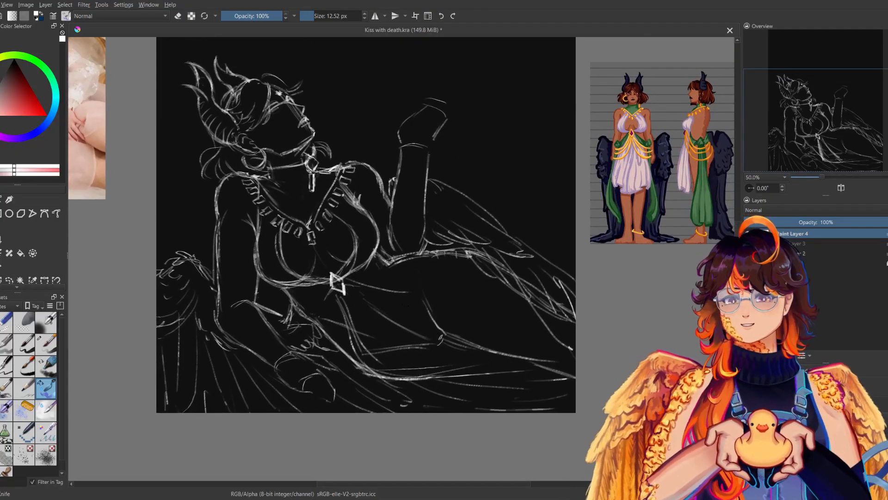
pyautogui.hotkey('ctrl', 'z')
# Draw the skirt's drape from the gem across the waist and over the thigh to a looping hem, comparing it in mirrored view.
pyautogui.moveTo(346, 285); pyautogui.dragTo(430, 305)
pyautogui.moveTo(390, 297); pyautogui.dragTo(438, 310)
pyautogui.moveTo(339, 297)
pyautogui.mouseDown()
pyautogui.moveTo(374, 367)
pyautogui.moveTo(403, 387)
pyautogui.moveTo(476, 392)
pyautogui.moveTo(516, 380)
pyautogui.mouseUp()
pyautogui.moveTo(442, 313)
pyautogui.mouseDown()
pyautogui.moveTo(504, 343)
pyautogui.moveTo(513, 388)
pyautogui.moveTo(493, 399)
pyautogui.mouseUp()
pyautogui.press('m')
pyautogui.press('m')
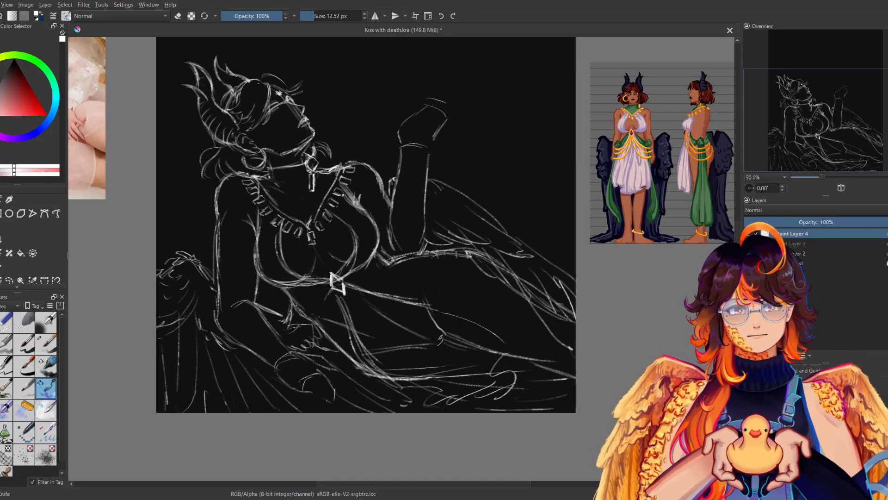
# Draw draped chain loops from the gem curving up around the waist to the hip, checking them in mirrored view.
pyautogui.moveTo(345, 284); pyautogui.dragTo(416, 262)
pyautogui.hotkey('ctrl', 'z')
pyautogui.moveTo(345, 284)
pyautogui.mouseDown()
pyautogui.moveTo(419, 252)
pyautogui.moveTo(429, 264)
pyautogui.mouseUp()
pyautogui.press('m')
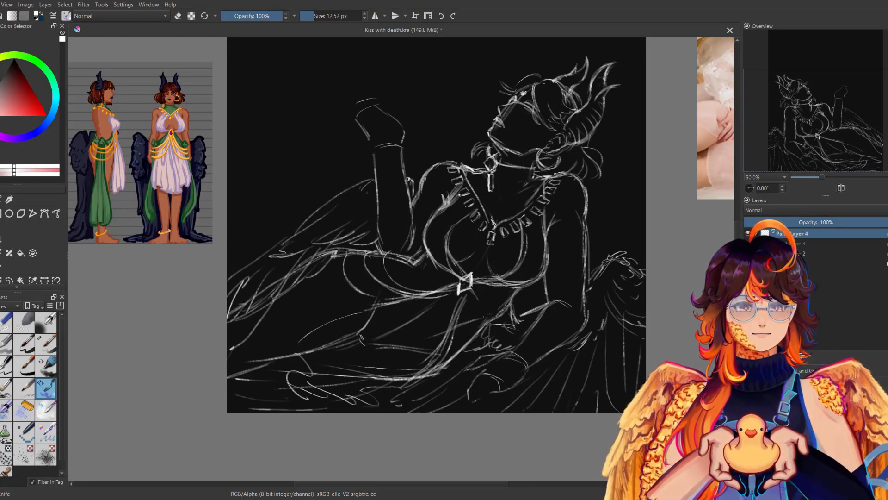
pyautogui.press('m')
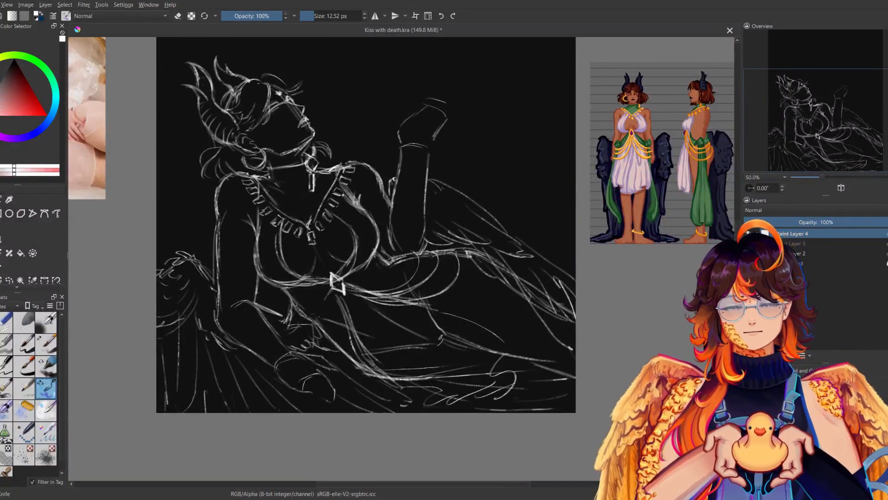
# Try erasing the skirt and thigh lines below the waist with the small eraser.
pyautogui.click(5, 323)
pyautogui.moveTo(376, 353)
pyautogui.mouseDown()
pyautogui.moveTo(389, 366)
pyautogui.moveTo(458, 377)
pyautogui.moveTo(424, 388)
pyautogui.moveTo(392, 350)
pyautogui.moveTo(449, 345)
pyautogui.moveTo(453, 331)
pyautogui.mouseUp()
pyautogui.hotkey('ctrl', 'z')
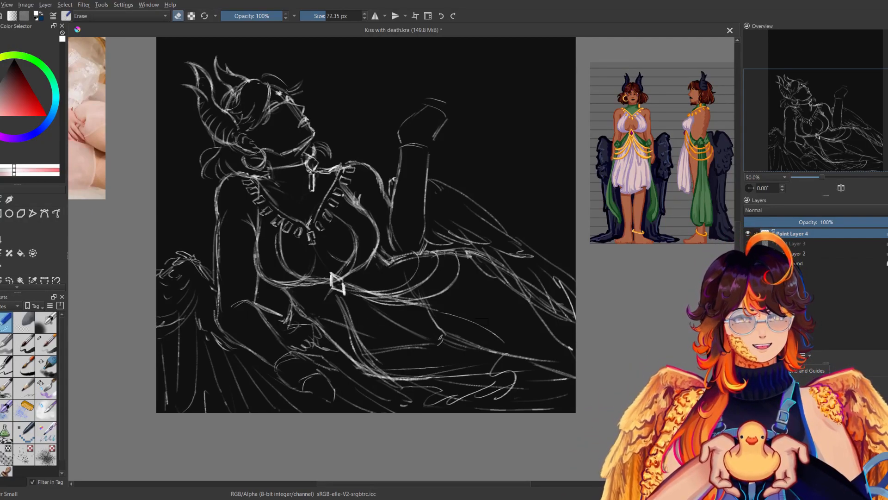
# Fade the skirt and thigh lines below the waist with the soft eraser at 463.35 px.
pyautogui.click(23, 322)
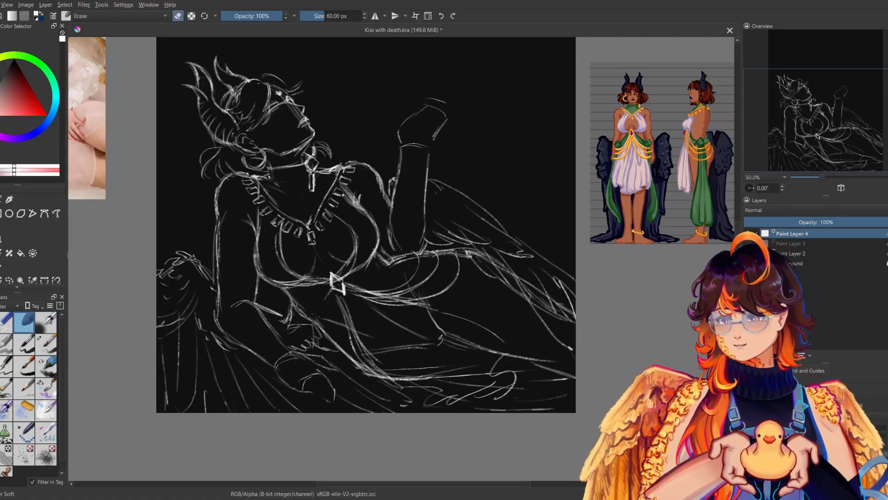
pyautogui.moveTo(388, 348)
pyautogui.mouseDown()
pyautogui.moveTo(422, 346)
pyautogui.moveTo(445, 332)
pyautogui.mouseUp()
pyautogui.hotkey('ctrl', 'z')
pyautogui.click(348, 16)
pyautogui.moveTo(386, 348)
pyautogui.mouseDown()
pyautogui.moveTo(453, 342)
pyautogui.moveTo(452, 362)
pyautogui.mouseUp()
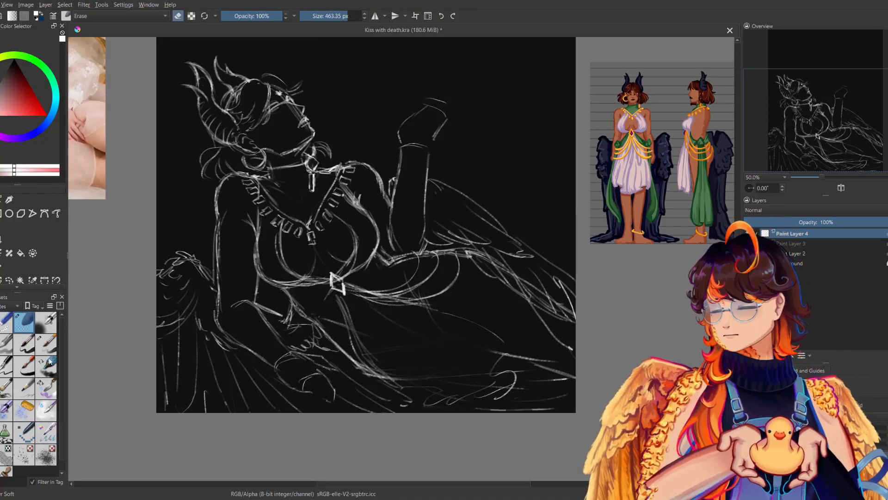
# Sketch the drape's edge falling across the thigh to a folded hem with the 12.52 px brush, comparing it in mirrored view.
pyautogui.click(46, 388)
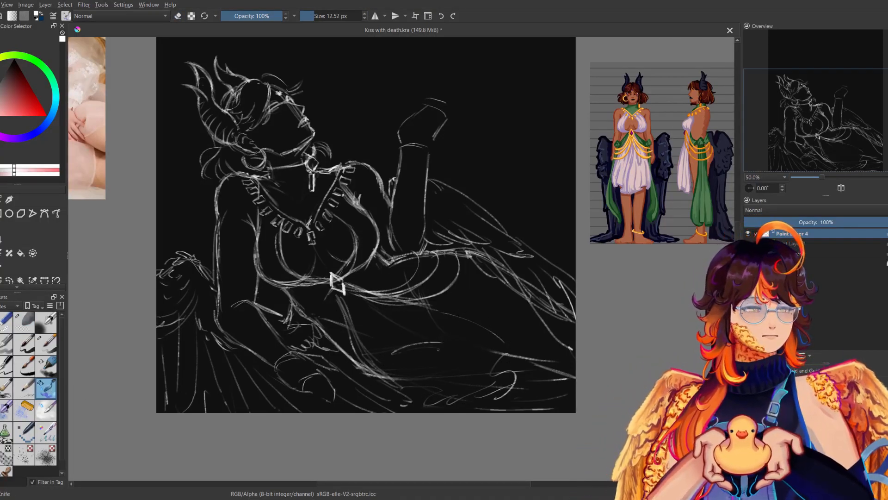
pyautogui.hotkey('ctrl', 'z')
pyautogui.moveTo(431, 318)
pyautogui.mouseDown()
pyautogui.moveTo(415, 361)
pyautogui.moveTo(438, 341)
pyautogui.moveTo(489, 353)
pyautogui.mouseUp()
pyautogui.press('m')
pyautogui.press('m')
pyautogui.hotkey('ctrl', 'z')
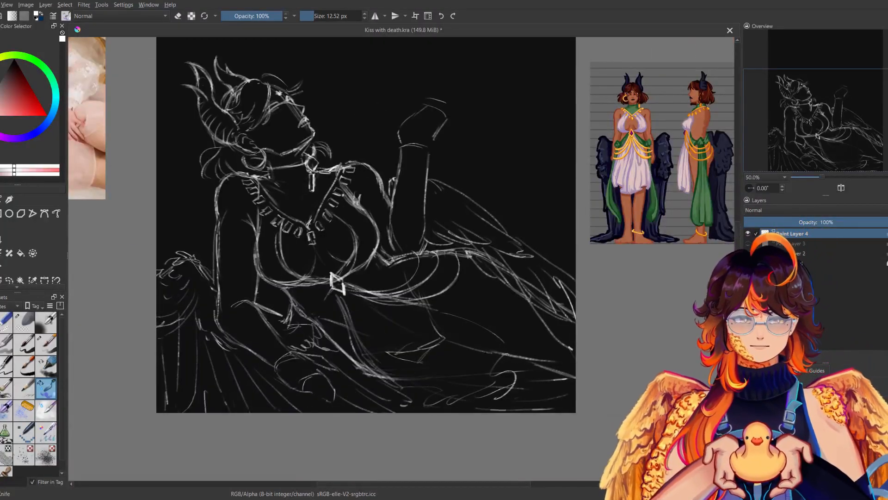
# Redraw the thigh contour from the gem to the knee and thicken the strip hanging below the gem, checking in mirrored view.
pyautogui.moveTo(438, 335); pyautogui.dragTo(522, 366)
pyautogui.moveTo(400, 304); pyautogui.dragTo(489, 328)
pyautogui.moveTo(351, 308); pyautogui.dragTo(309, 346)
pyautogui.press('m')
pyautogui.hotkey('ctrl', 'z')
pyautogui.moveTo(462, 292)
pyautogui.mouseDown()
pyautogui.moveTo(453, 324)
pyautogui.moveTo(470, 343)
pyautogui.mouseUp()
pyautogui.moveTo(459, 295); pyautogui.dragTo(451, 350)
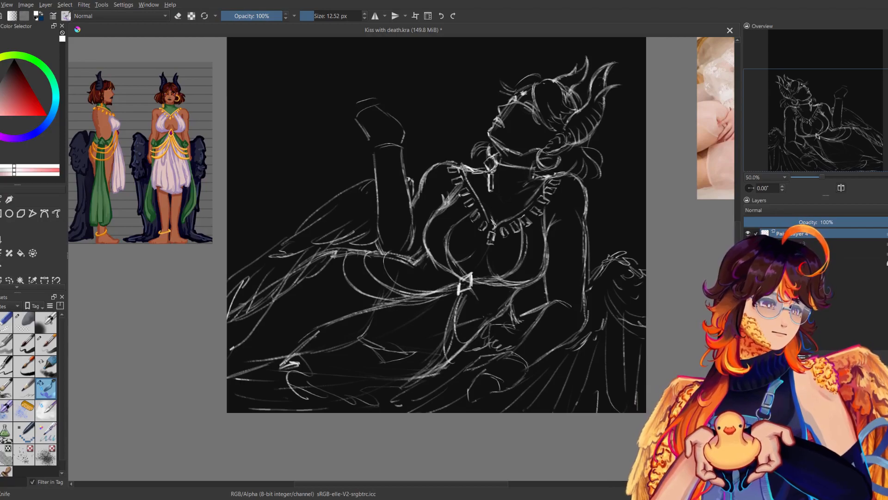
pyautogui.press('m')
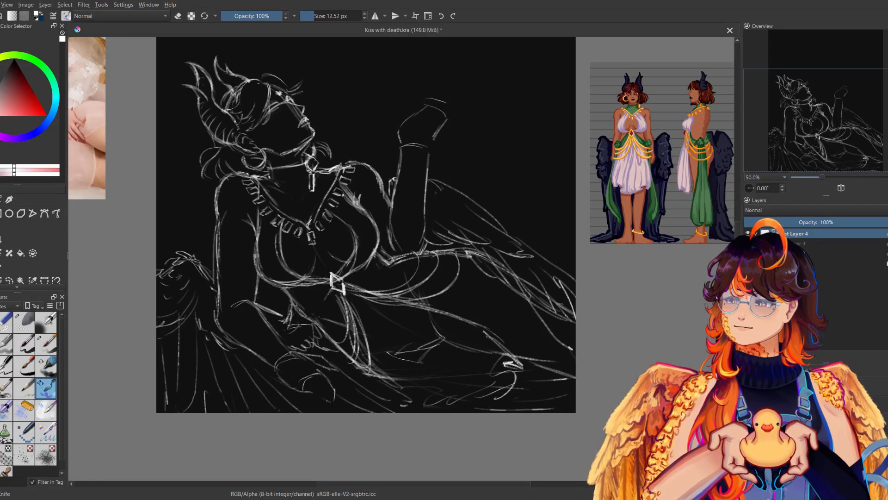
# Add fold lines fanning out from the gem across the skirt and along its lower hem, checking them in mirrored view.
pyautogui.moveTo(388, 228)
pyautogui.mouseDown()
pyautogui.moveTo(363, 249)
pyautogui.moveTo(430, 303)
pyautogui.moveTo(416, 203)
pyautogui.moveTo(405, 312)
pyautogui.mouseUp()
pyautogui.hotkey('ctrl', 'z')
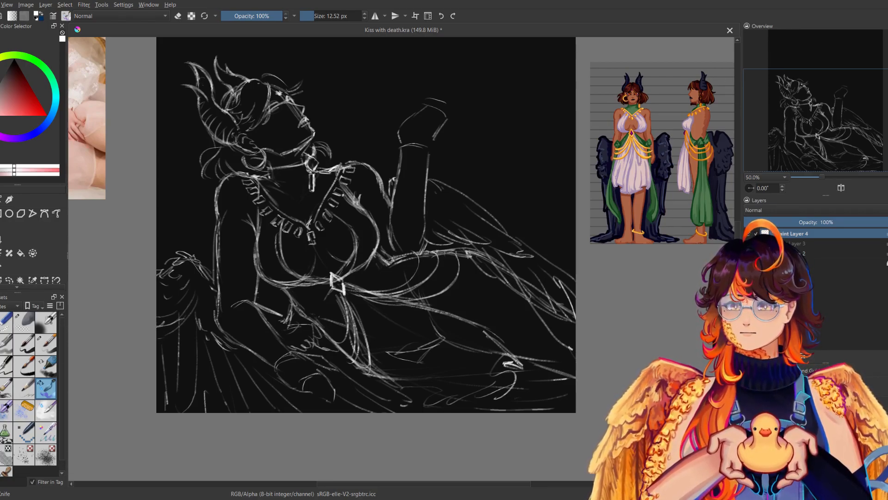
pyautogui.moveTo(452, 259); pyautogui.dragTo(543, 329)
pyautogui.moveTo(488, 333); pyautogui.dragTo(421, 301)
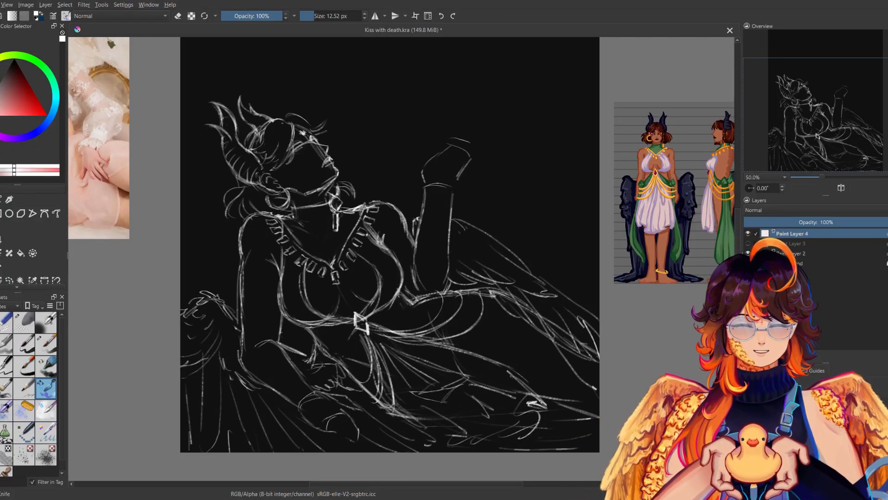
pyautogui.press('m')
pyautogui.press('m')
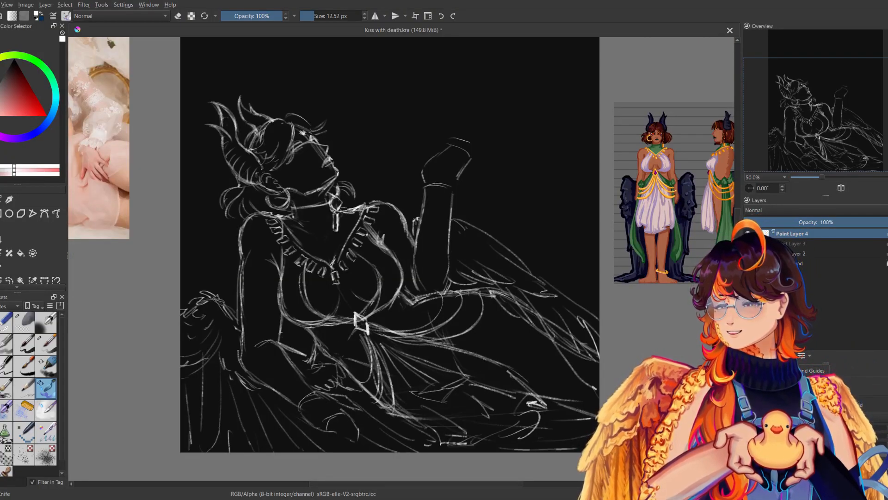
pyautogui.press('m')
# Add loose hair strands beside the figure's chin and neck, checking them in mirrored view.
pyautogui.press('m')
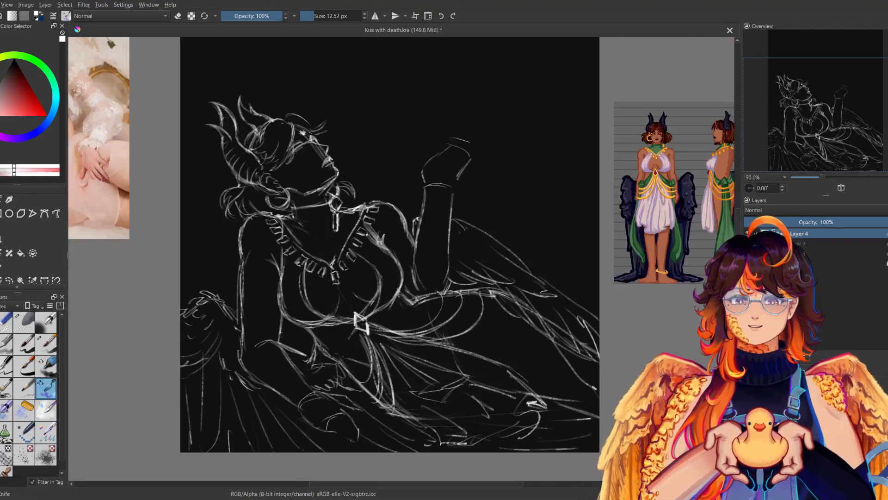
pyautogui.moveTo(340, 177); pyautogui.dragTo(356, 195)
pyautogui.press('m')
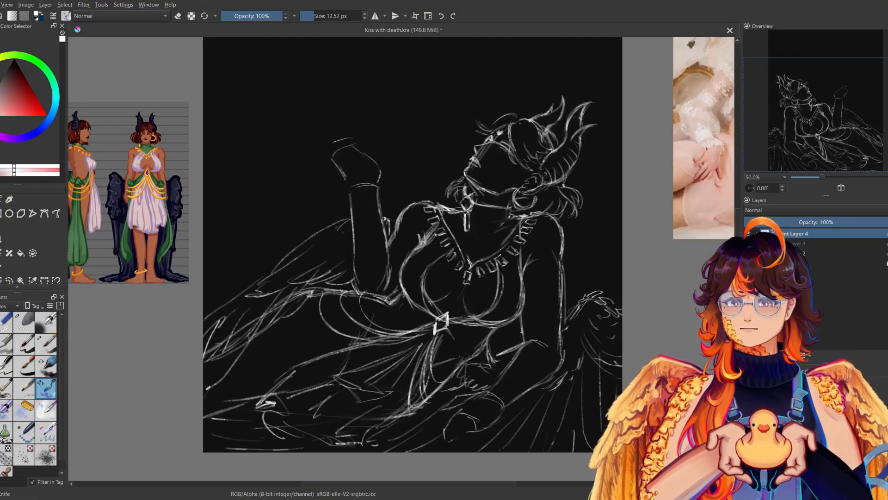
pyautogui.press('m')
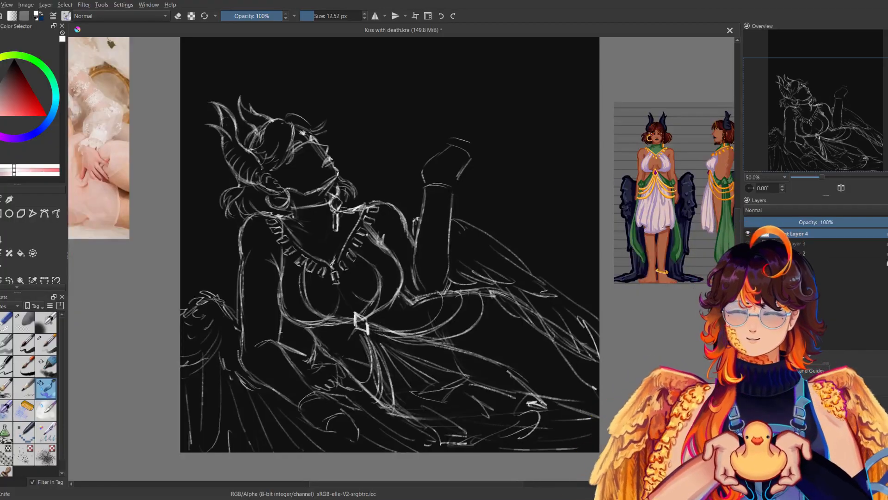
# Draw the fingers and knuckles of the figure's lower resting hand and tidy its outline, checking it in mirrored view.
pyautogui.moveTo(475, 179); pyautogui.dragTo(524, 153)
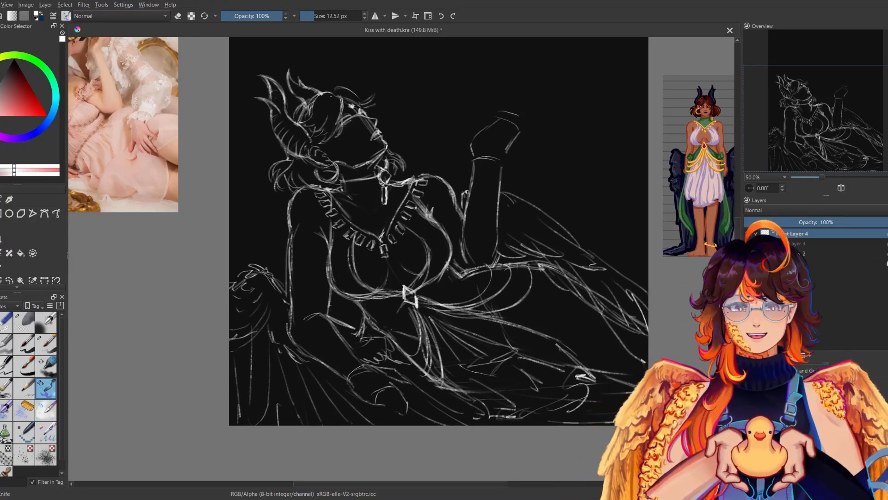
pyautogui.moveTo(358, 395); pyautogui.dragTo(402, 416)
pyautogui.moveTo(397, 405); pyautogui.dragTo(404, 415)
pyautogui.moveTo(383, 385)
pyautogui.mouseDown()
pyautogui.moveTo(405, 412)
pyautogui.moveTo(403, 398)
pyautogui.mouseUp()
pyautogui.press('m')
pyautogui.press('m')
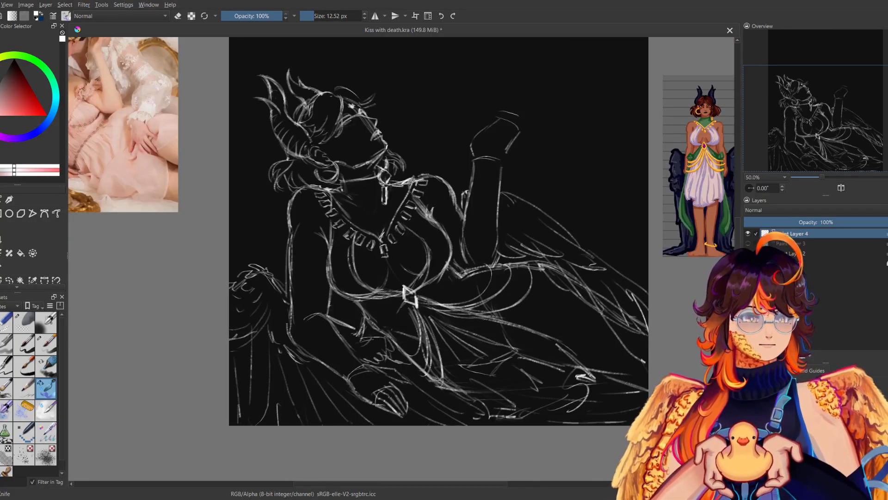
pyautogui.moveTo(372, 366)
pyautogui.mouseDown()
pyautogui.moveTo(405, 392)
pyautogui.moveTo(393, 369)
pyautogui.moveTo(403, 377)
pyautogui.moveTo(380, 397)
pyautogui.moveTo(401, 420)
pyautogui.moveTo(411, 405)
pyautogui.mouseUp()
pyautogui.press('e')
pyautogui.press('e')
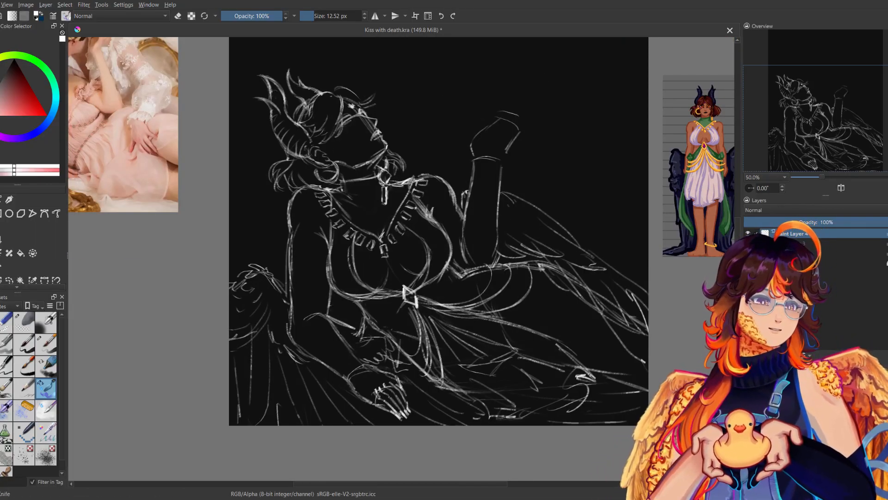
# Try to draw a finger line rising from the raised hand.
pyautogui.moveTo(453, 256)
pyautogui.mouseDown()
pyautogui.moveTo(390, 388)
pyautogui.moveTo(391, 347)
pyautogui.mouseUp()
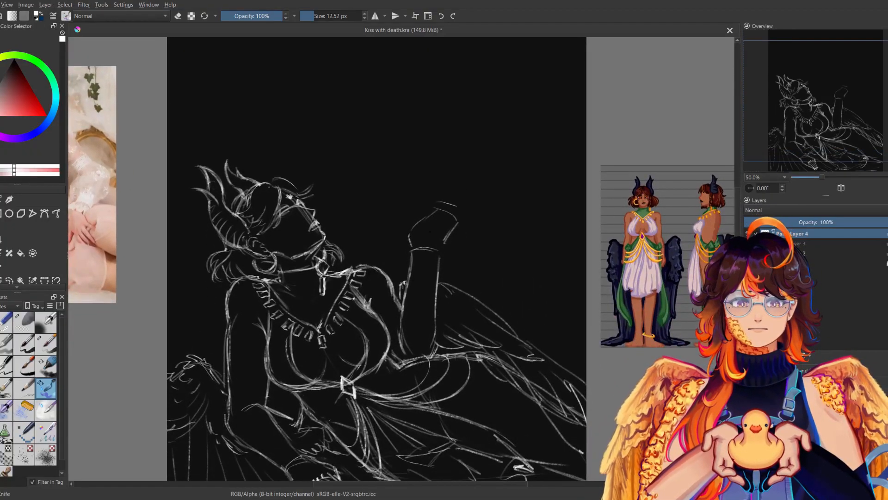
pyautogui.moveTo(409, 236); pyautogui.dragTo(429, 198)
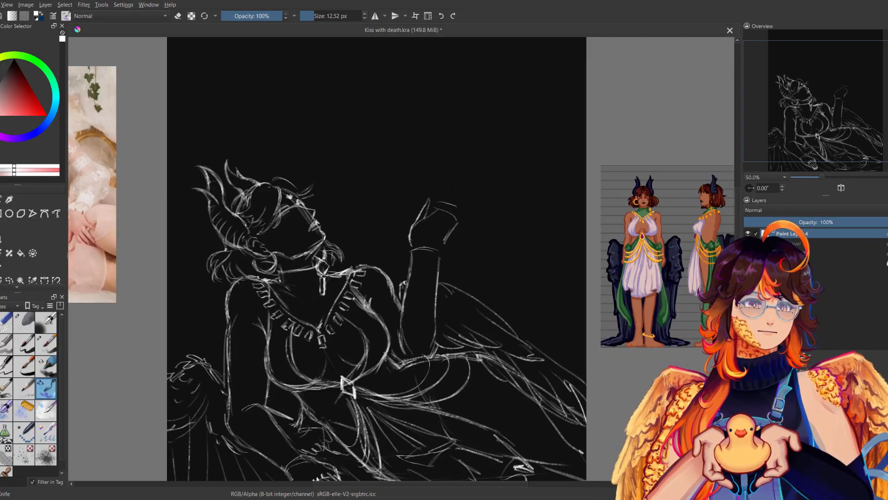
pyautogui.hotkey('ctrl', 'z')
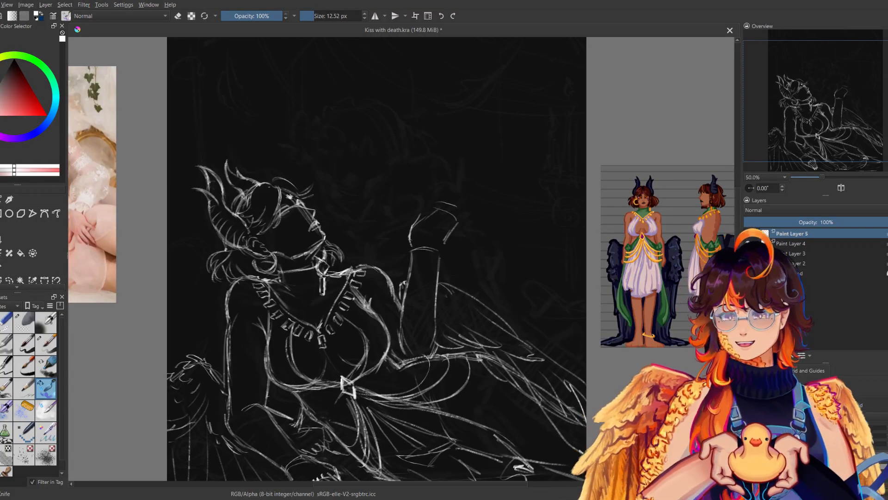
# Start the second figure's skull on Paint Layer 5 with a curved forehead line above the reclining figure's face.
pyautogui.moveTo(399, 266); pyautogui.dragTo(396, 343)
pyautogui.moveTo(318, 204); pyautogui.dragTo(310, 236)
pyautogui.hotkey('ctrl', 'z')
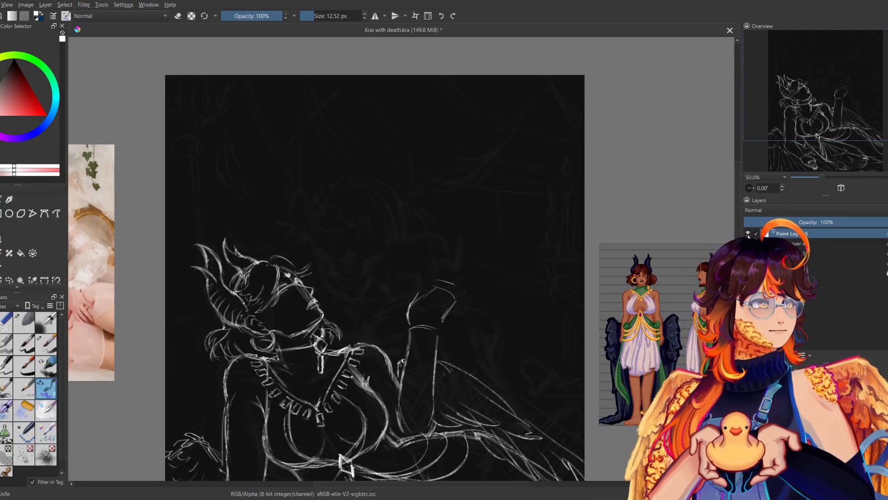
pyautogui.moveTo(822, 177); pyautogui.dragTo(829, 176)
pyautogui.moveTo(295, 186)
pyautogui.mouseDown()
pyautogui.moveTo(285, 225)
pyautogui.moveTo(343, 269)
pyautogui.moveTo(364, 273)
pyautogui.moveTo(296, 261)
pyautogui.mouseUp()
pyautogui.hotkey('ctrl', 'z')
pyautogui.moveTo(342, 179)
pyautogui.mouseDown()
pyautogui.moveTo(392, 209)
pyautogui.moveTo(331, 265)
pyautogui.moveTo(310, 179)
pyautogui.moveTo(325, 271)
pyautogui.moveTo(286, 250)
pyautogui.mouseUp()
pyautogui.hotkey('ctrl', 'z')
pyautogui.hotkey('ctrl', 'z')
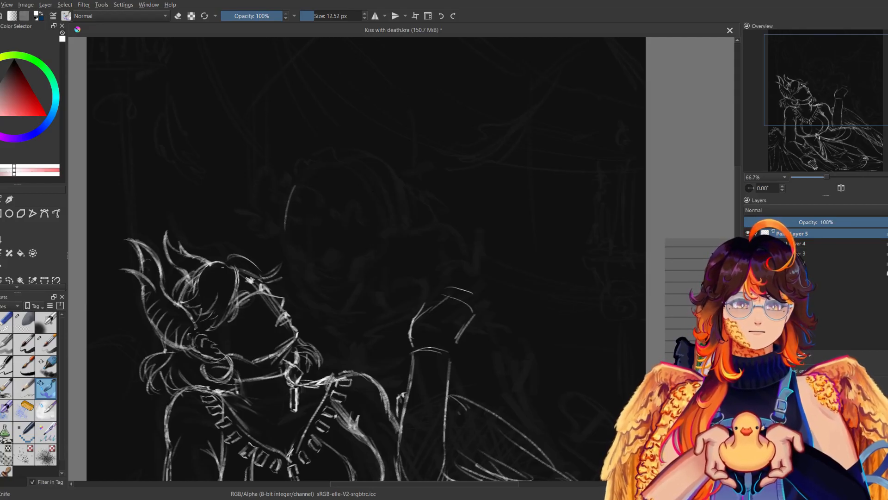
# Draw the skull's round cranium guide, a face centre line and two angular eye sockets.
pyautogui.moveTo(292, 190); pyautogui.dragTo(297, 186)
pyautogui.moveTo(312, 227)
pyautogui.mouseDown()
pyautogui.moveTo(318, 303)
pyautogui.moveTo(313, 297)
pyautogui.mouseUp()
pyautogui.moveTo(289, 262); pyautogui.dragTo(330, 281)
pyautogui.moveTo(289, 247)
pyautogui.mouseDown()
pyautogui.moveTo(293, 267)
pyautogui.moveTo(303, 261)
pyautogui.moveTo(292, 272)
pyautogui.moveTo(336, 271)
pyautogui.moveTo(332, 288)
pyautogui.mouseUp()
pyautogui.moveTo(317, 284); pyautogui.dragTo(333, 287)
pyautogui.moveTo(319, 270); pyautogui.dragTo(335, 273)
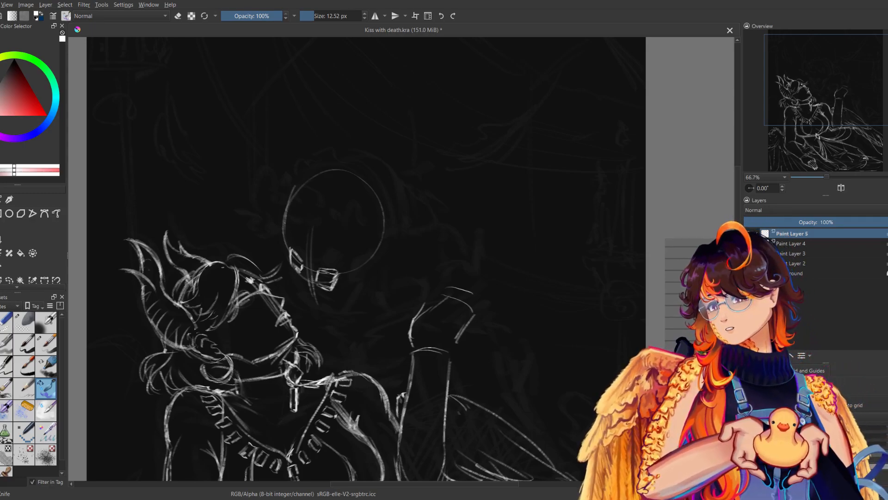
# Add the brow edge in mirrored view, move the skull sketch slightly upward and draw the nose line between the sockets.
pyautogui.press('m')
pyautogui.moveTo(519, 219); pyautogui.dragTo(520, 243)
pyautogui.press('m')
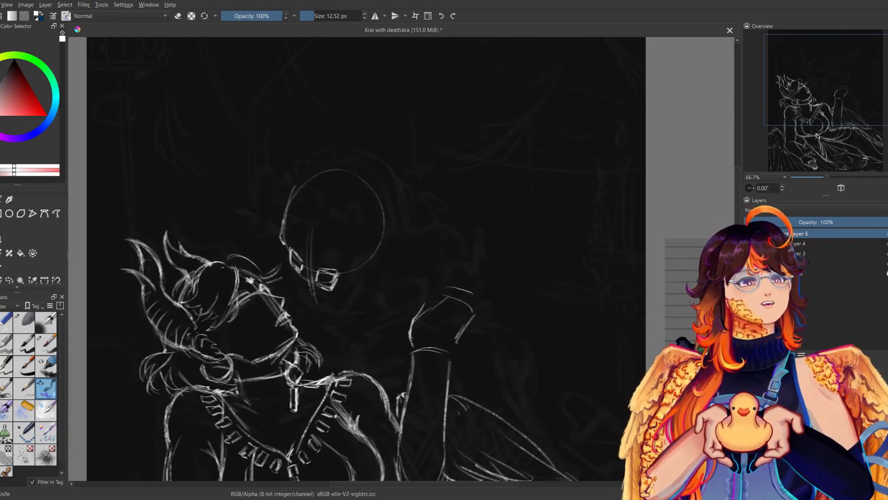
pyautogui.press('t')
pyautogui.moveTo(364, 262); pyautogui.dragTo(360, 253)
pyautogui.moveTo(298, 268); pyautogui.dragTo(308, 281)
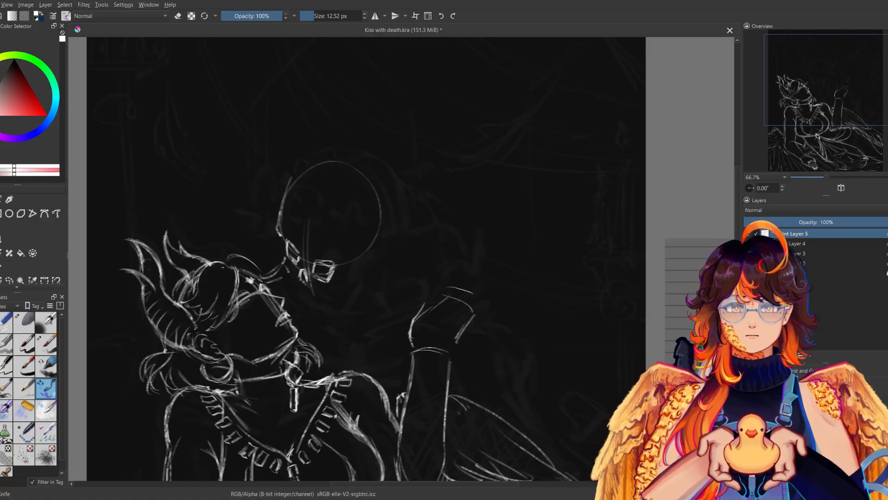
# Draw the skull's cheek and upper jaw lines below the eye sockets, comparing them in mirrored view.
pyautogui.press('m')
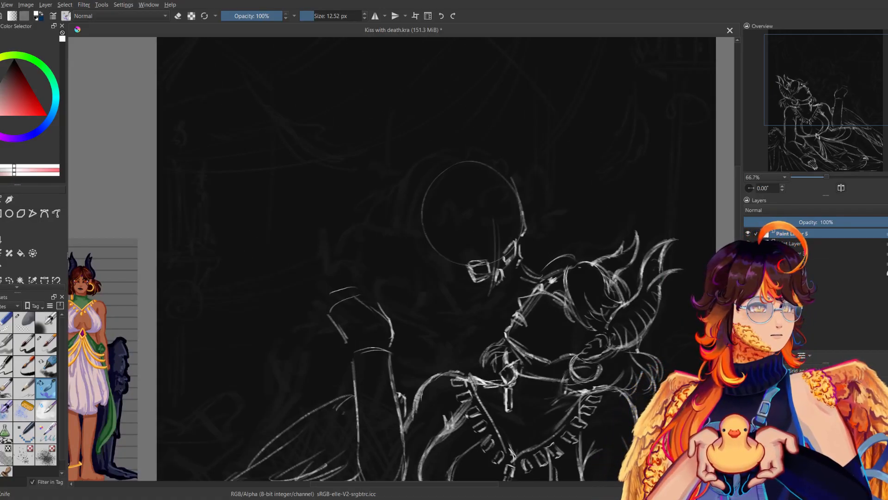
pyautogui.press('m')
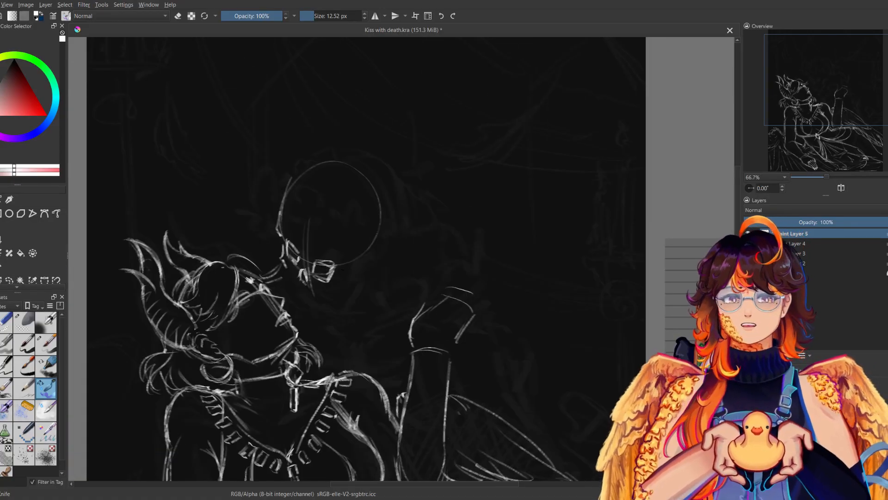
pyautogui.press('m')
pyautogui.press('m')
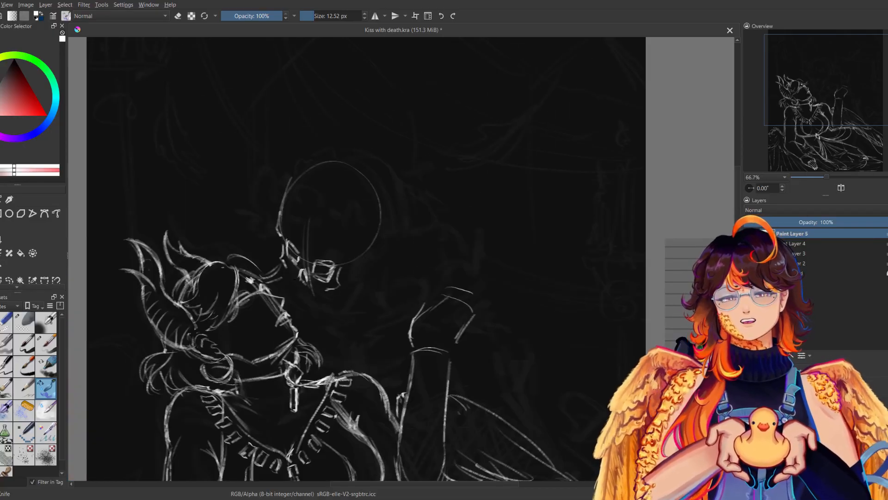
pyautogui.press('m')
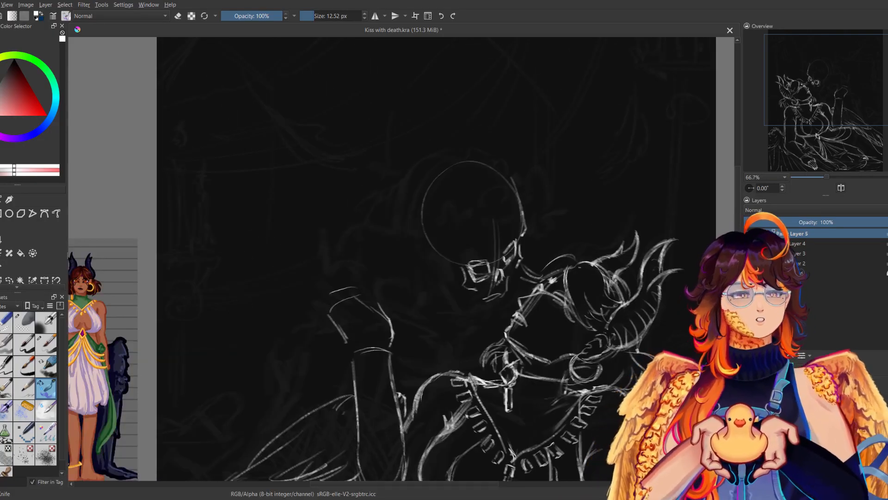
pyautogui.moveTo(509, 289); pyautogui.dragTo(483, 307)
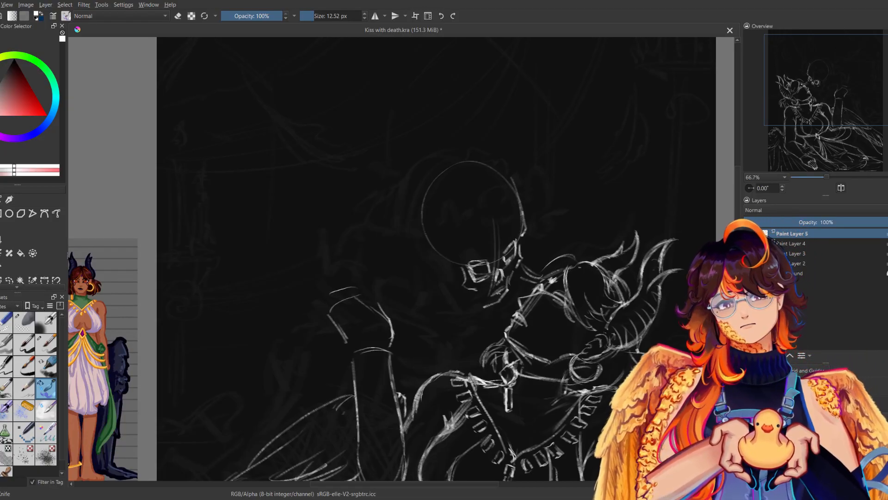
pyautogui.press('m')
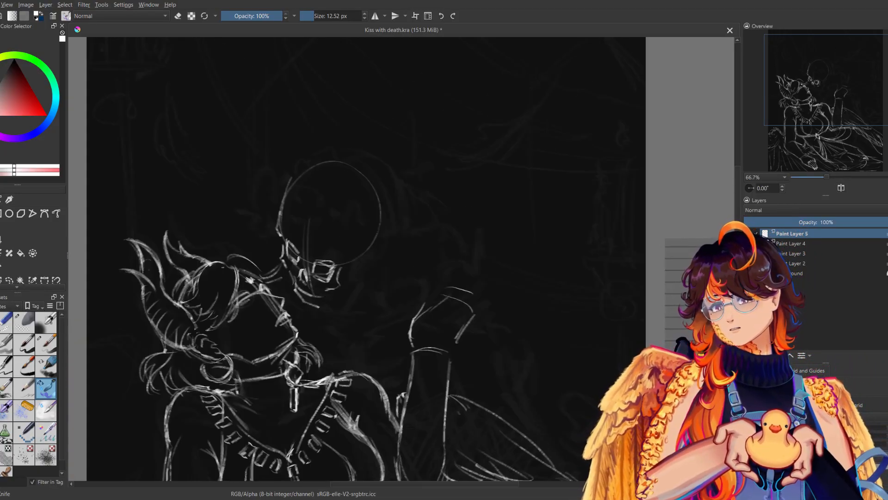
pyautogui.press('m')
pyautogui.press('m')
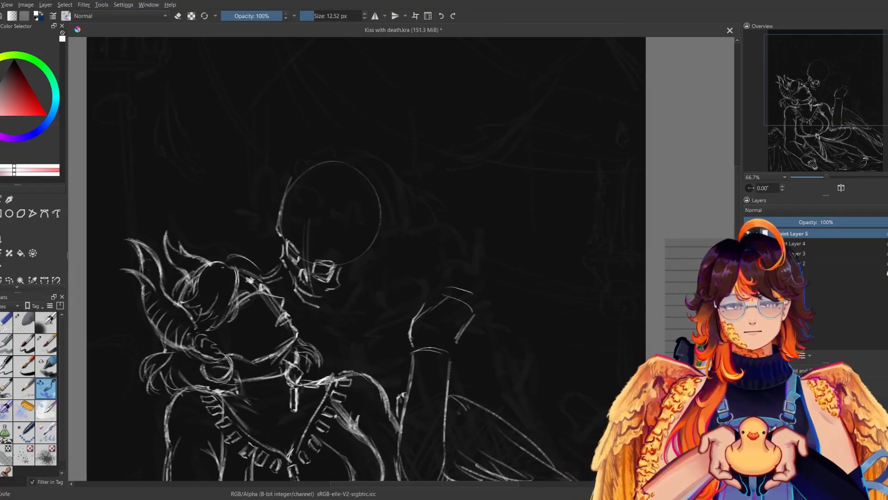
# Draw the skull's cheekbone and jaw hinge lines beside the larger eye socket, cleaning them up and checking in mirrored view.
pyautogui.moveTo(355, 245)
pyautogui.mouseDown()
pyautogui.moveTo(344, 260)
pyautogui.moveTo(355, 270)
pyautogui.moveTo(338, 282)
pyautogui.mouseUp()
pyautogui.press('e')
pyautogui.press('e')
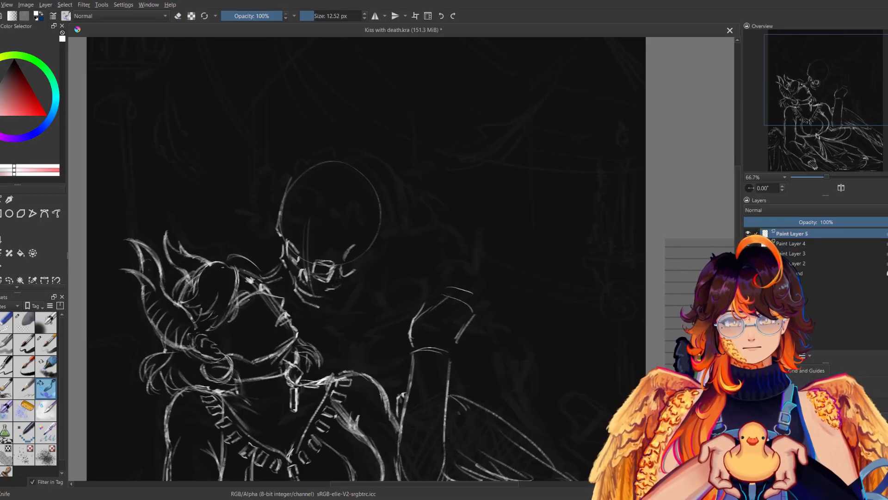
pyautogui.press('m')
pyautogui.press('m')
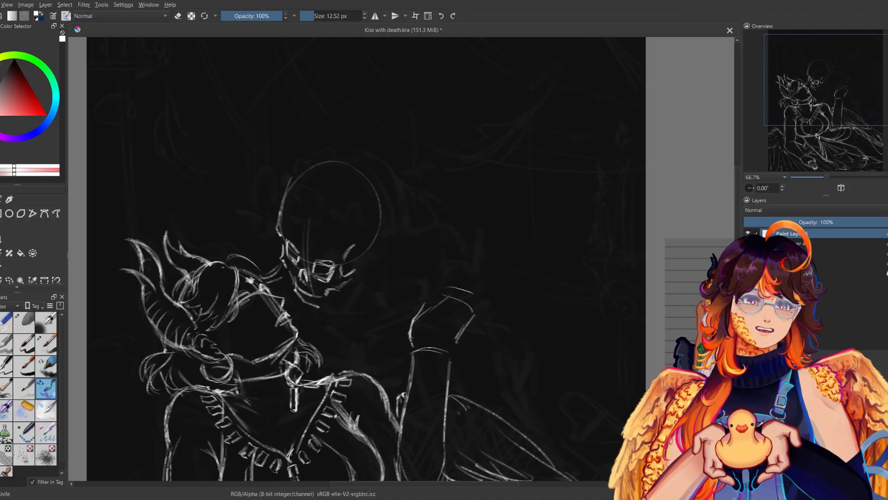
pyautogui.moveTo(361, 260); pyautogui.dragTo(362, 254)
# Outline the cranium from the forehead over the crown and down a fuller back of the skull, checking it in mirrored view.
pyautogui.moveTo(360, 173); pyautogui.dragTo(376, 226)
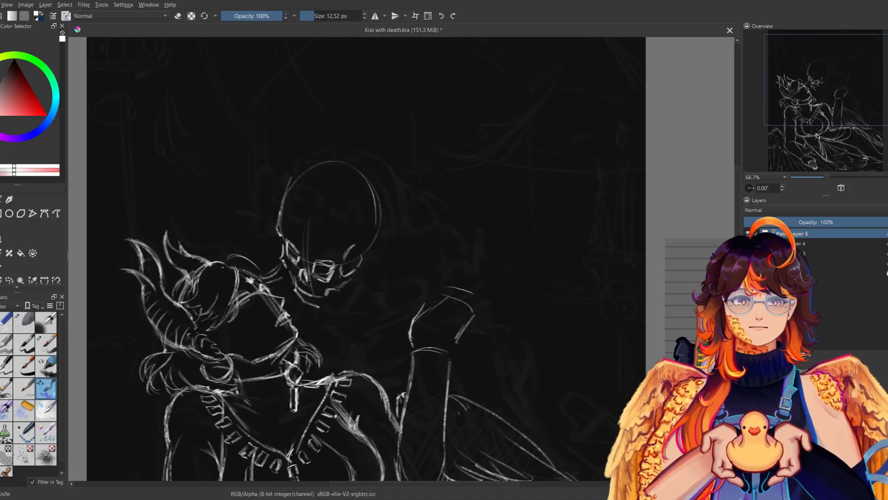
pyautogui.hotkey('ctrl', 'z')
pyautogui.moveTo(292, 181); pyautogui.dragTo(339, 162)
pyautogui.moveTo(292, 180)
pyautogui.mouseDown()
pyautogui.moveTo(356, 165)
pyautogui.moveTo(390, 213)
pyautogui.mouseUp()
pyautogui.moveTo(366, 173); pyautogui.dragTo(383, 203)
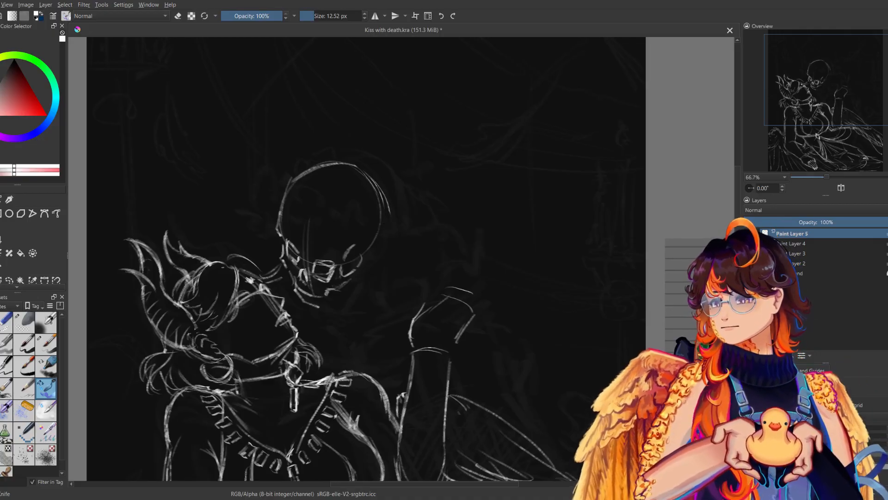
pyautogui.moveTo(363, 169)
pyautogui.mouseDown()
pyautogui.moveTo(388, 206)
pyautogui.moveTo(378, 256)
pyautogui.mouseUp()
pyautogui.press('m')
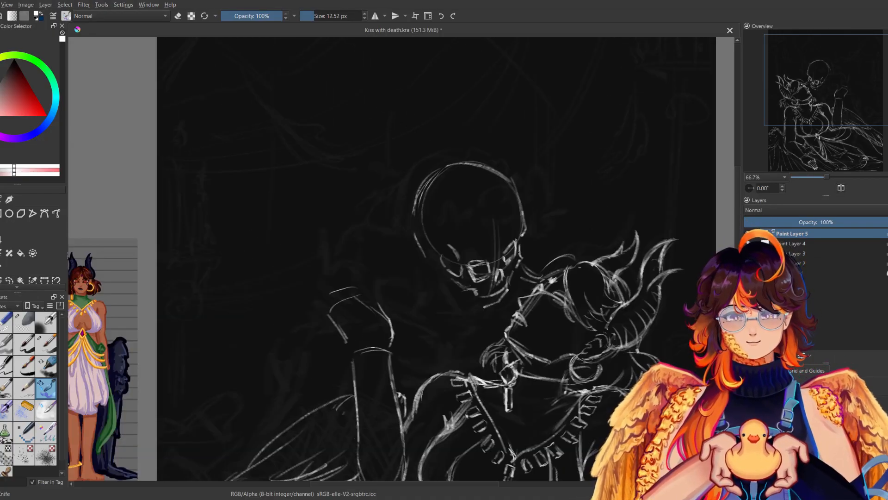
pyautogui.press('m')
pyautogui.hotkey('ctrl', 'z')
pyautogui.moveTo(391, 216)
pyautogui.mouseDown()
pyautogui.moveTo(377, 257)
pyautogui.moveTo(381, 250)
pyautogui.mouseUp()
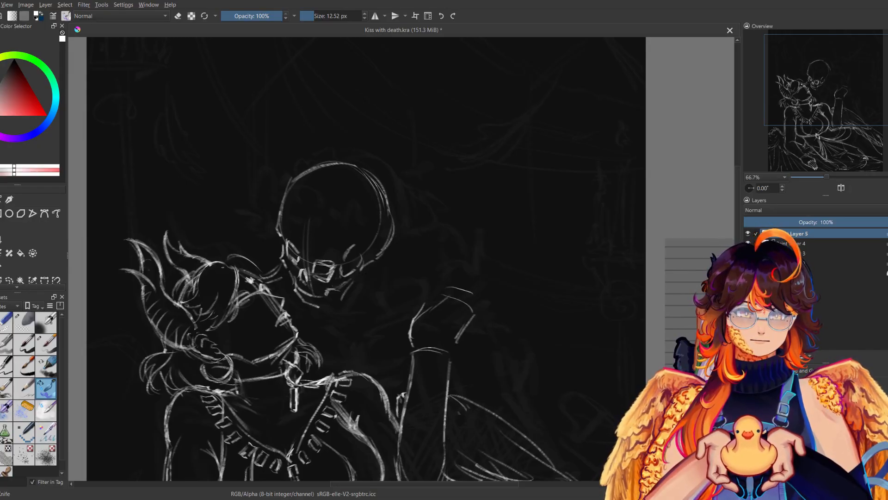
pyautogui.press('m')
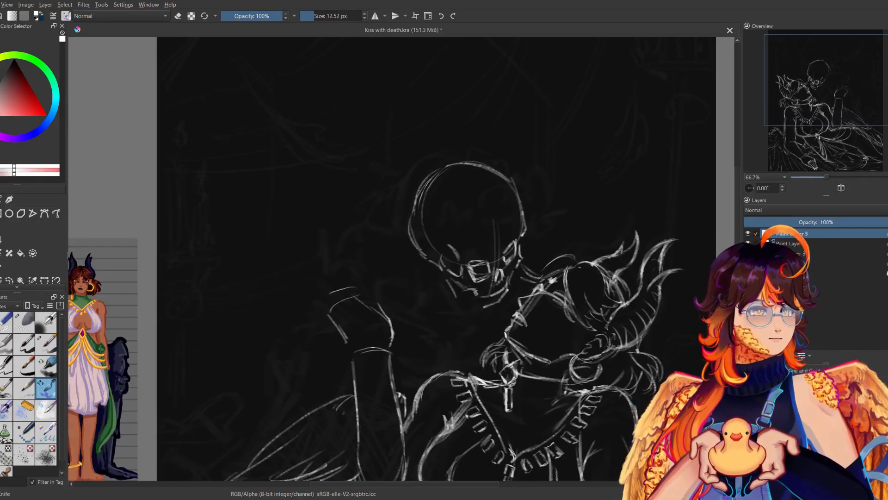
# Scale Death's skull sketch down slightly after comparing its proportions in mirrored and normal view.
pyautogui.press('m')
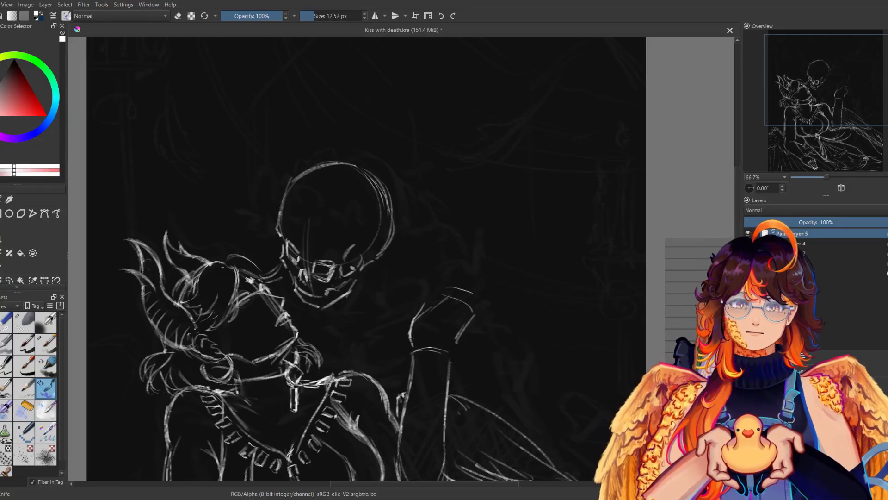
pyautogui.press('m')
pyautogui.press('m')
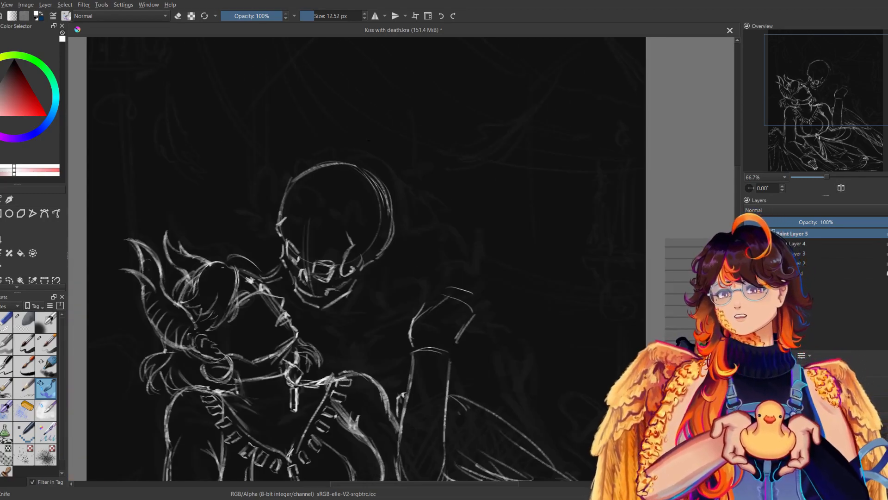
pyautogui.moveTo(826, 178)
pyautogui.mouseDown()
pyautogui.moveTo(817, 180)
pyautogui.moveTo(826, 176)
pyautogui.mouseUp()
pyautogui.press('m')
pyautogui.press('m')
pyautogui.hotkey('ctrl', 't')
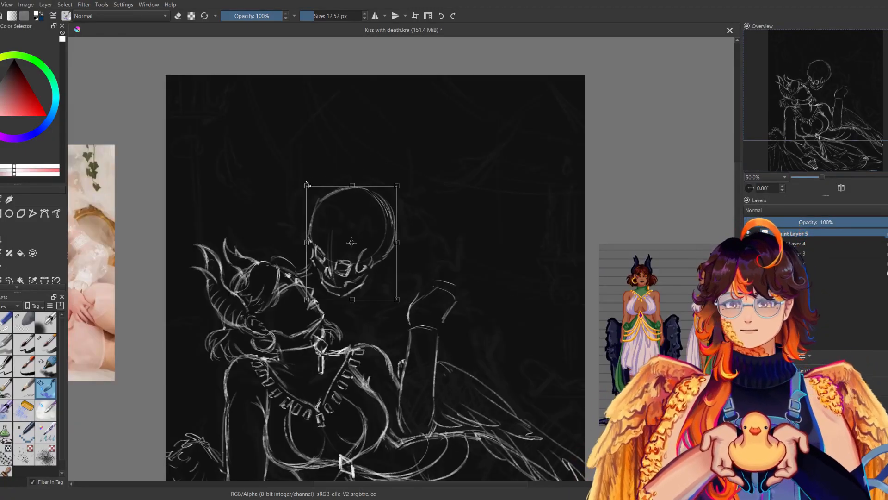
pyautogui.moveTo(312, 190); pyautogui.dragTo(313, 194)
pyautogui.press('b')
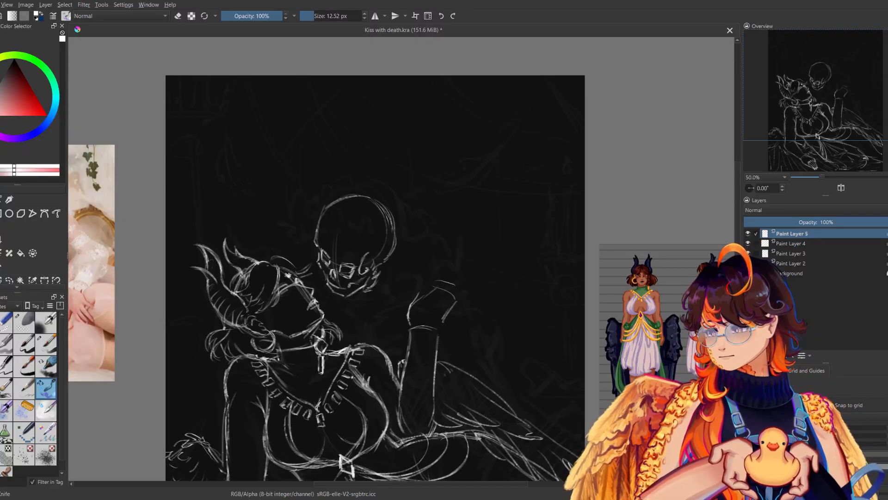
# Draw Death's shoulder line from below the skull's jaw toward the woman's raised hand, checking it in mirrored view.
pyautogui.moveTo(361, 300); pyautogui.dragTo(411, 285)
pyautogui.press('m')
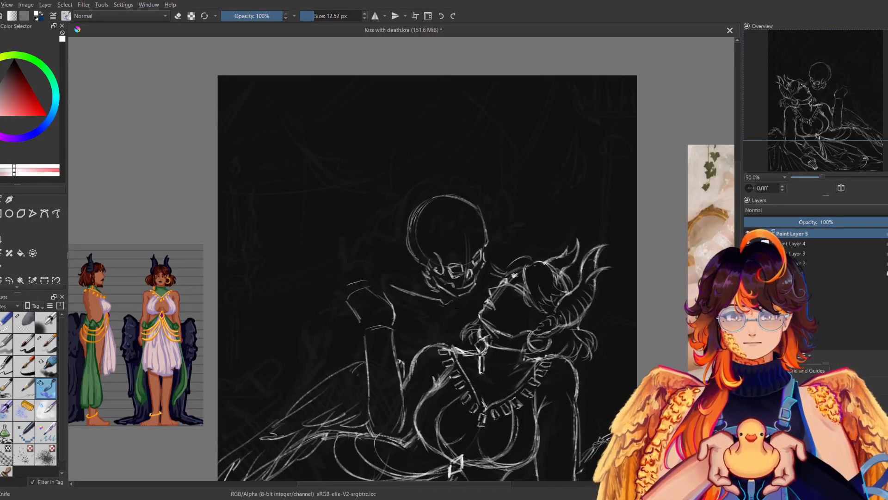
pyautogui.press('m')
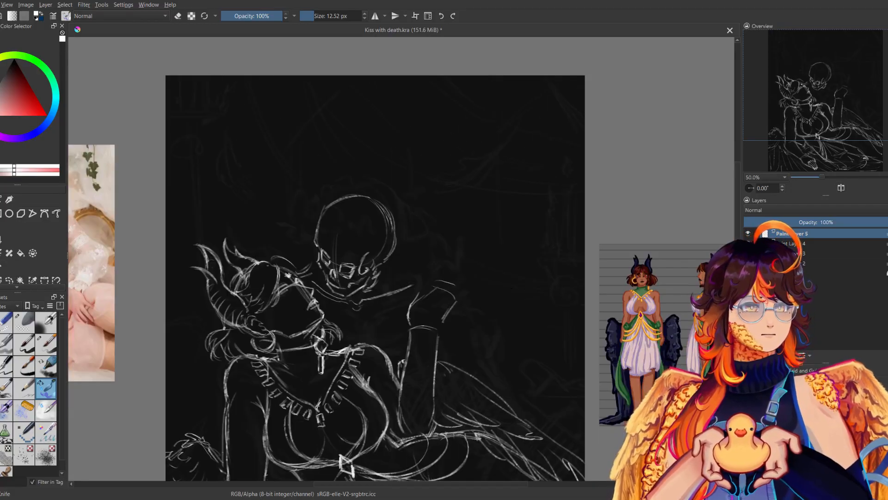
# Try to erase part of the neck line under the skull's jaw, and undo the erasing.
pyautogui.click(5, 322)
pyautogui.moveTo(482, 253); pyautogui.dragTo(483, 189)
pyautogui.moveTo(478, 284)
pyautogui.mouseDown()
pyautogui.moveTo(767, 343)
pyautogui.moveTo(623, 349)
pyautogui.mouseUp()
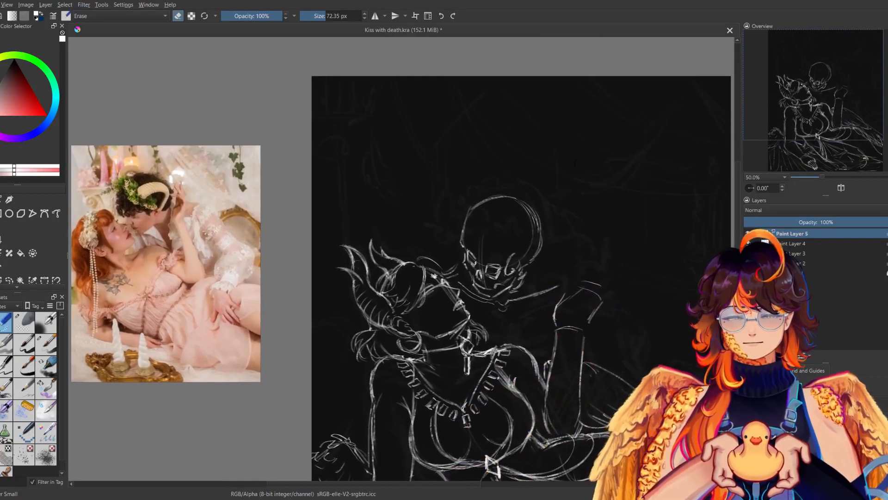
pyautogui.moveTo(600, 220); pyautogui.dragTo(563, 217)
pyautogui.moveTo(424, 282); pyautogui.dragTo(464, 304)
pyautogui.hotkey('ctrl', 'z')
pyautogui.hotkey('ctrl', 'z')
pyautogui.hotkey('ctrl', 'z')
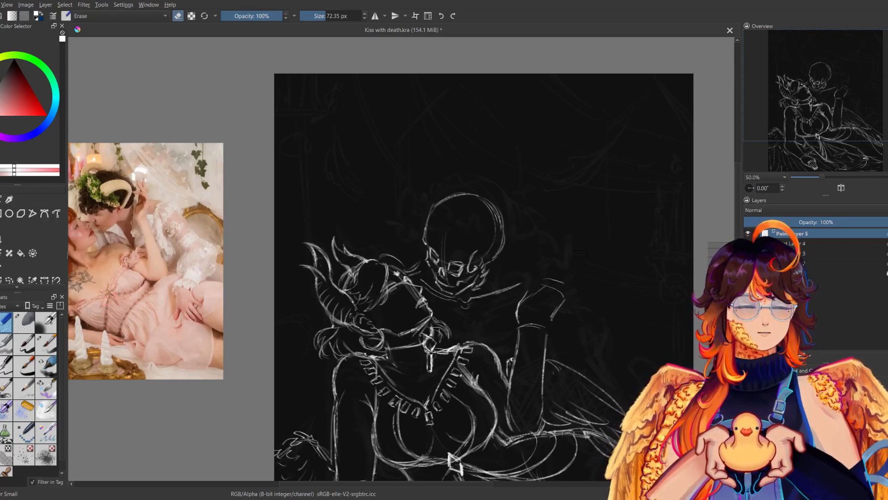
# Compare the placement of the skull and the woman's head with the reference photo, and check the whole sketch in mirrored view.
pyautogui.moveTo(575, 281)
pyautogui.mouseDown()
pyautogui.moveTo(611, 271)
pyautogui.moveTo(549, 185)
pyautogui.moveTo(626, 211)
pyautogui.mouseUp()
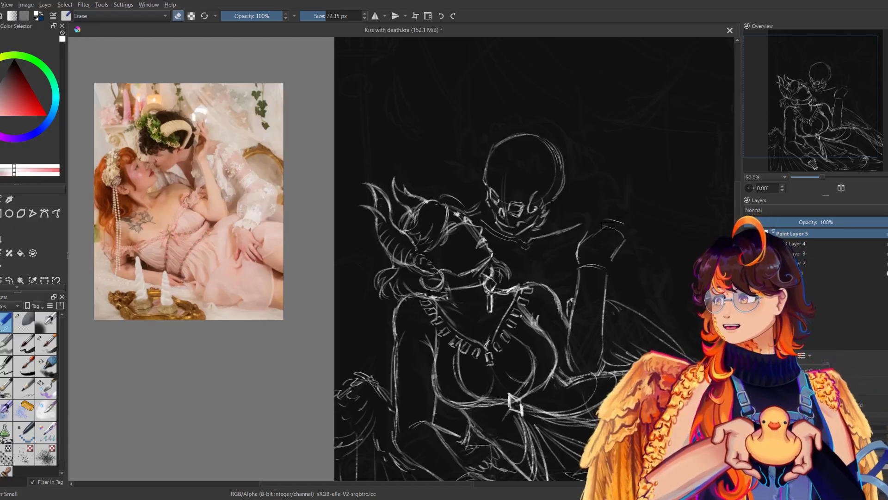
pyautogui.moveTo(597, 222); pyautogui.dragTo(557, 239)
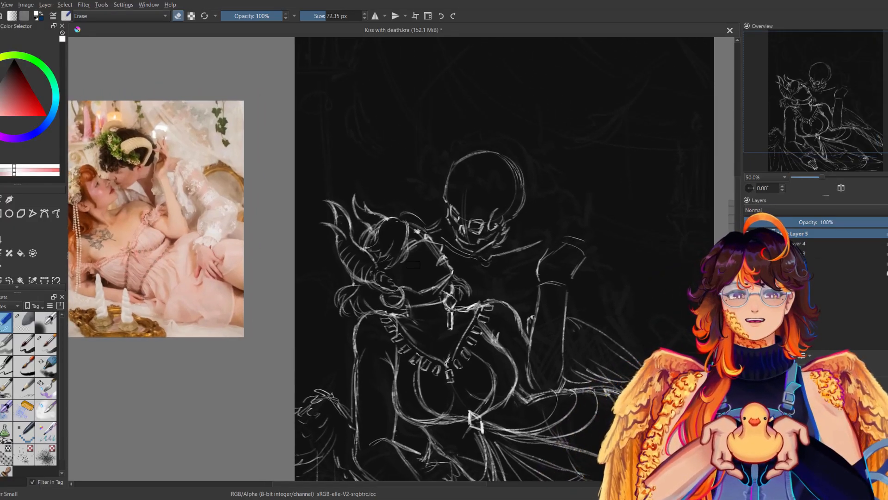
pyautogui.moveTo(422, 248); pyautogui.dragTo(546, 245)
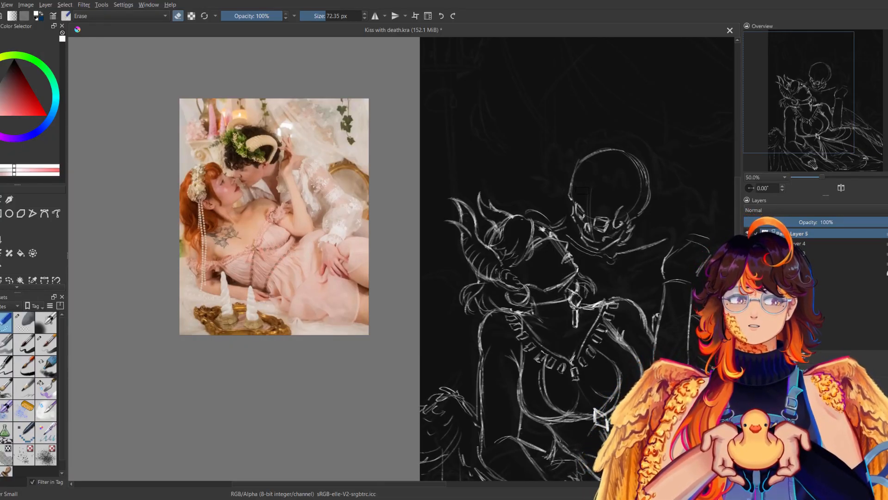
pyautogui.moveTo(583, 190); pyautogui.dragTo(397, 185)
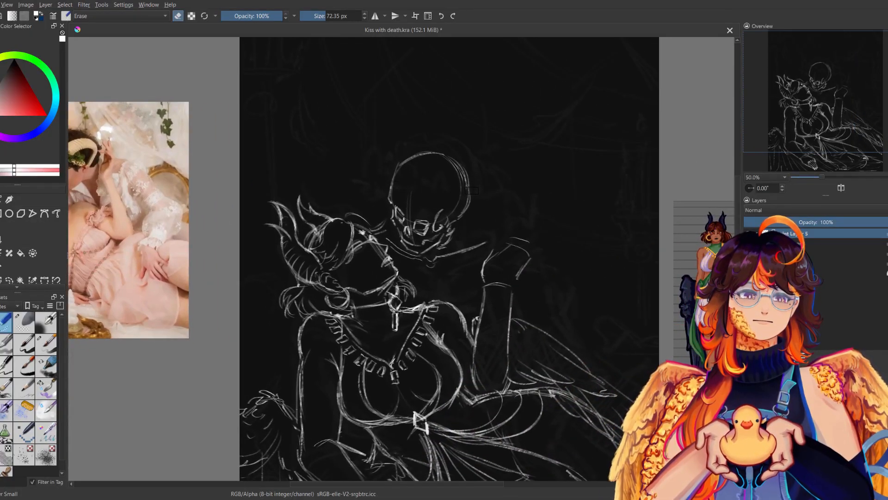
pyautogui.moveTo(472, 189); pyautogui.dragTo(601, 159)
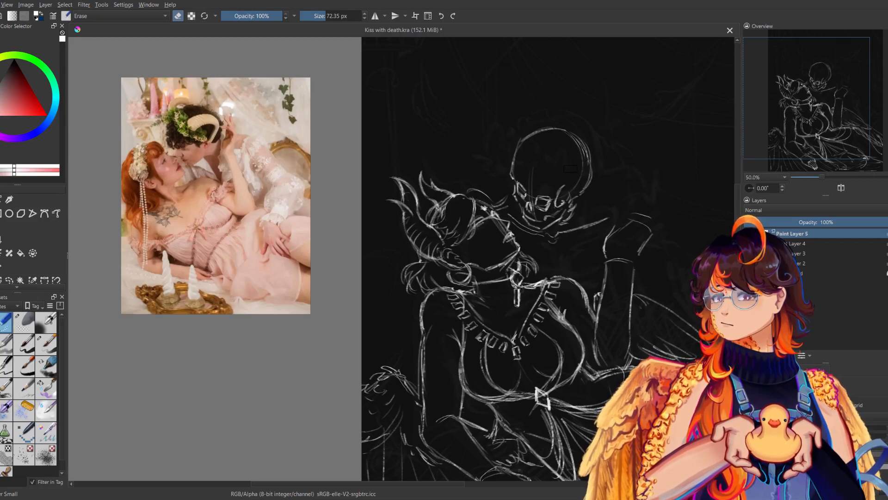
pyautogui.moveTo(569, 169); pyautogui.dragTo(346, 171)
pyautogui.moveTo(457, 171); pyautogui.dragTo(503, 109)
pyautogui.moveTo(822, 177); pyautogui.dragTo(818, 179)
pyautogui.press('m')
pyautogui.press('m')
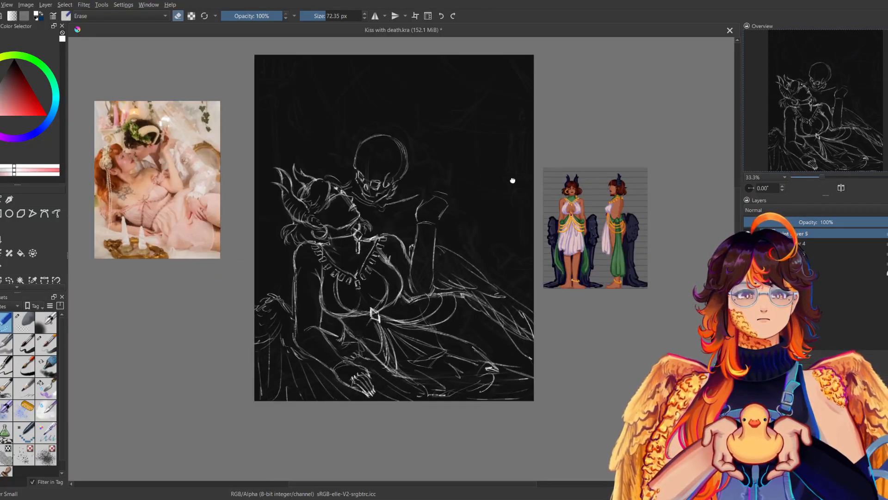
# Lasso-select the woman's head, horns and hair on Paint Layer 4, and hide the skull on Paint Layer 5.
pyautogui.moveTo(584, 154); pyautogui.dragTo(586, 187)
pyautogui.click(799, 244)
pyautogui.click(747, 244)
pyautogui.click(748, 244)
pyautogui.click(8, 279)
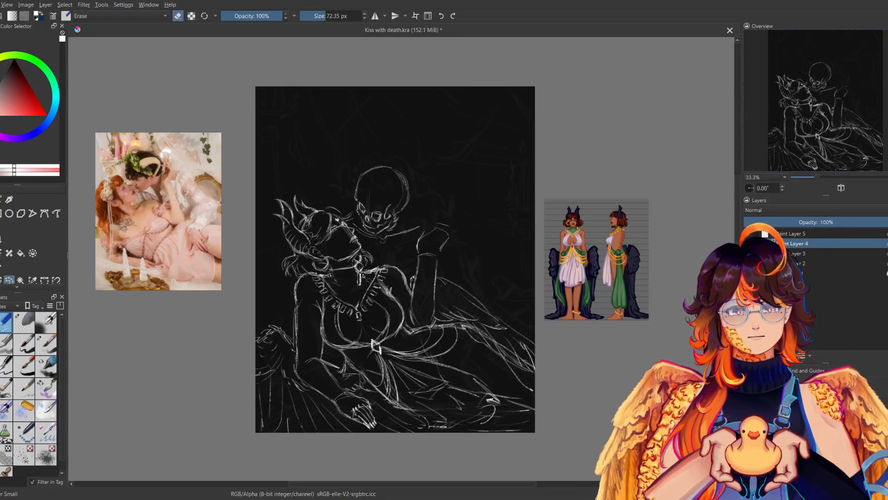
pyautogui.moveTo(308, 272)
pyautogui.mouseDown()
pyautogui.moveTo(278, 288)
pyautogui.moveTo(254, 221)
pyautogui.mouseUp()
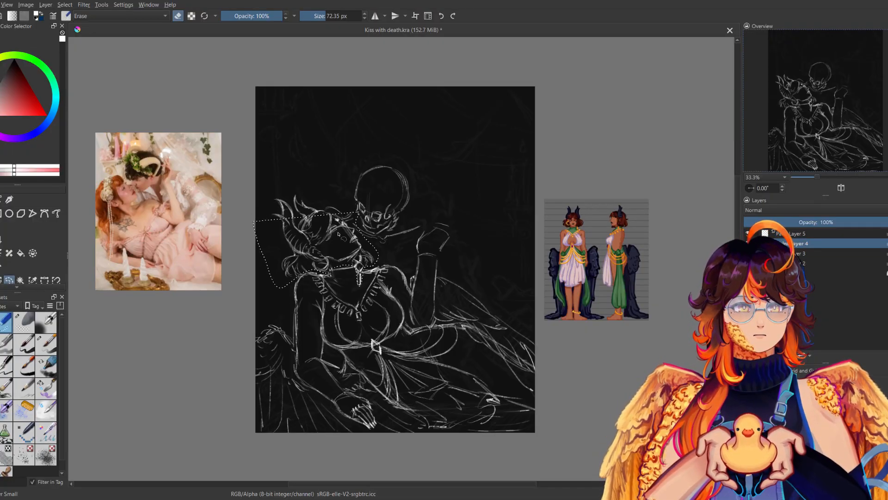
pyautogui.moveTo(296, 189)
pyautogui.mouseDown()
pyautogui.moveTo(344, 212)
pyautogui.moveTo(334, 241)
pyautogui.mouseUp()
pyautogui.click(748, 233)
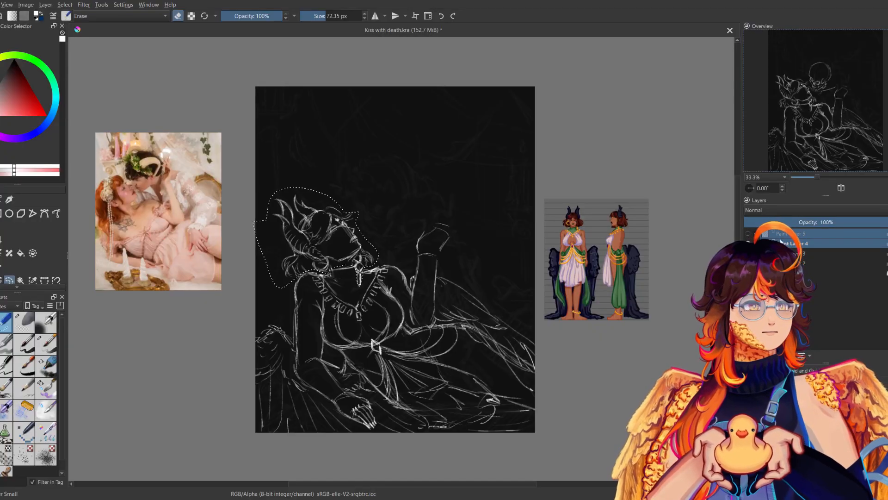
# Rotate the selected head to a more upright angle and reposition it on the neck, checking it in mirrored view.
pyautogui.hotkey('ctrl', 't')
pyautogui.moveTo(433, 216); pyautogui.dragTo(446, 259)
pyautogui.moveTo(358, 268); pyautogui.dragTo(364, 258)
pyautogui.moveTo(438, 227); pyautogui.dragTo(436, 205)
pyautogui.moveTo(372, 254); pyautogui.dragTo(365, 258)
pyautogui.press('m')
pyautogui.moveTo(559, 229); pyautogui.dragTo(559, 225)
pyautogui.moveTo(506, 241); pyautogui.dragTo(506, 248)
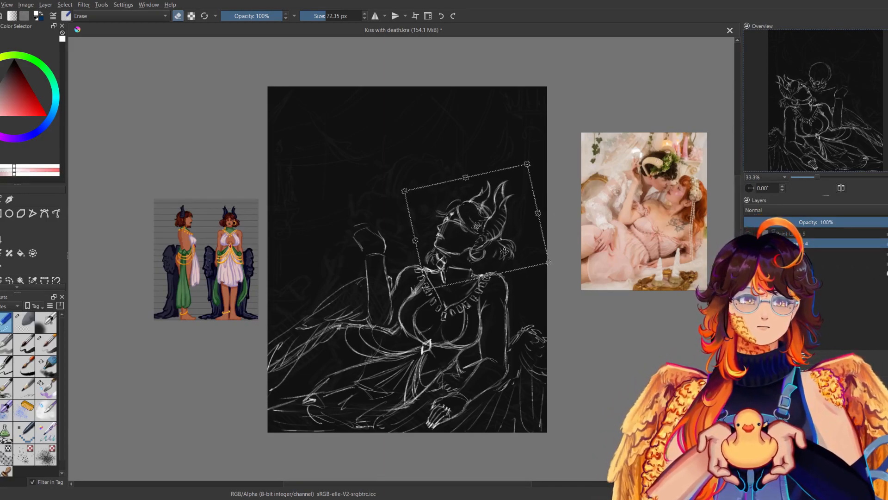
pyautogui.press('m')
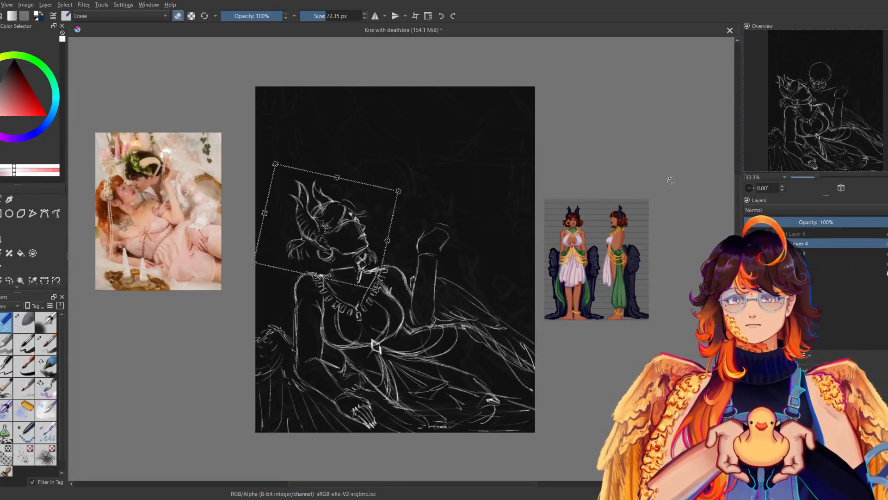
pyautogui.press('Return')
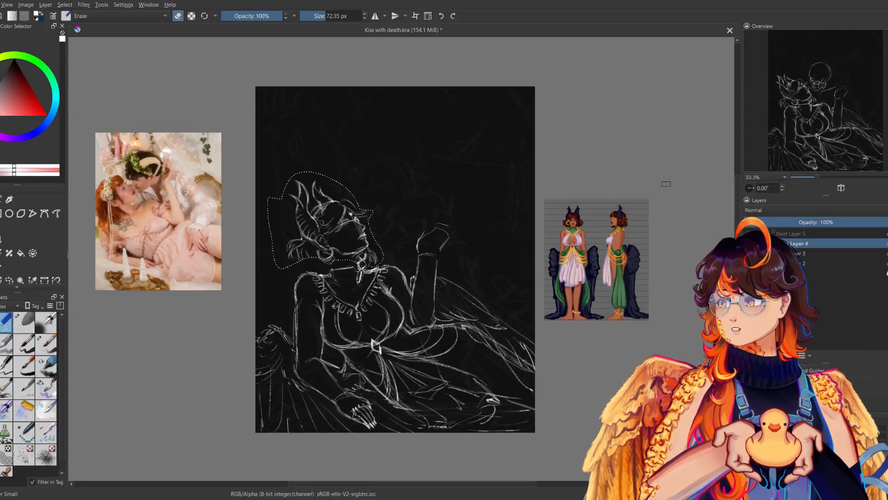
pyautogui.hotkey('ctrl', 'shift', 'a')
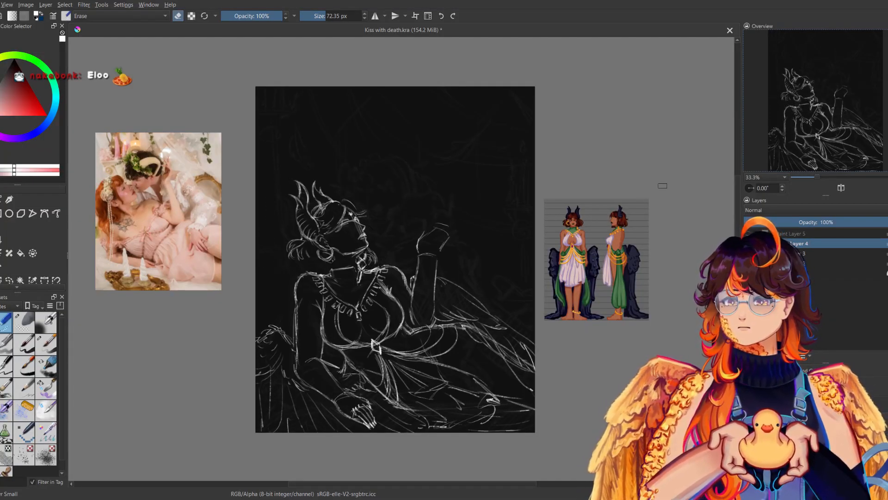
# Undo the head rotation and bring back the head selection, comparing the rotated and original versions.
pyautogui.hotkey('ctrl', 'z')
pyautogui.hotkey('ctrl', 'z')
pyautogui.hotkey('ctrl', 'z')
pyautogui.hotkey('ctrl', 'z')
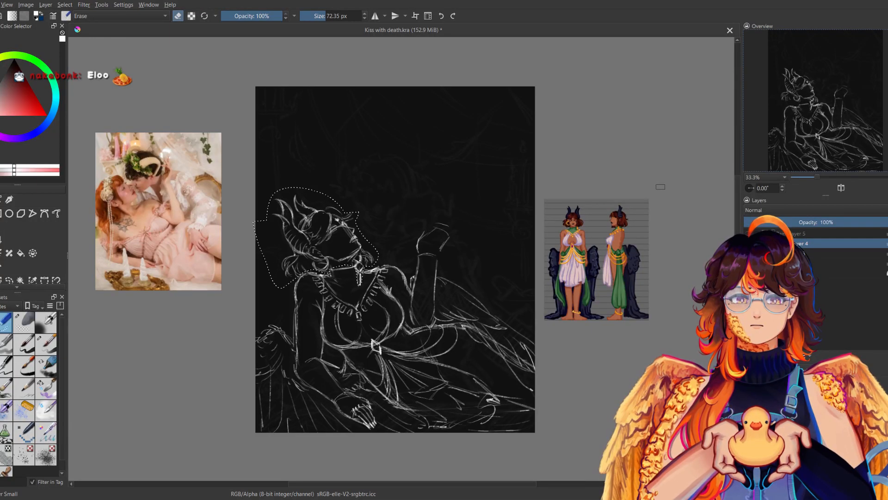
pyautogui.hotkey('ctrl', 'z')
pyautogui.hotkey('ctrl', 'shift', 'z')
pyautogui.hotkey('ctrl', 'shift', 'z')
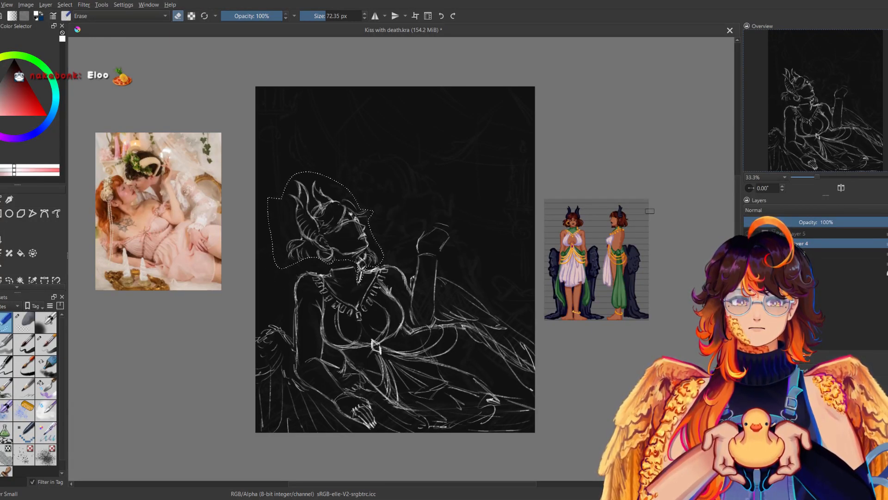
pyautogui.hotkey('ctrl', 'z')
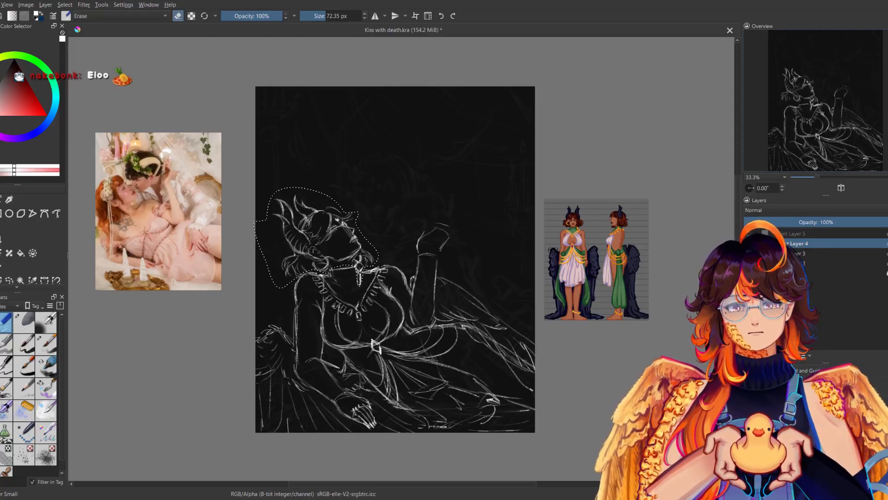
# Rotate the selected head slightly more upright, fit it onto the neck and clear the selection after a mirrored check.
pyautogui.hotkey('ctrl', 't')
pyautogui.moveTo(412, 165); pyautogui.dragTo(434, 188)
pyautogui.moveTo(370, 230); pyautogui.dragTo(377, 224)
pyautogui.moveTo(446, 173); pyautogui.dragTo(440, 161)
pyautogui.moveTo(378, 223); pyautogui.dragTo(371, 227)
pyautogui.press('m')
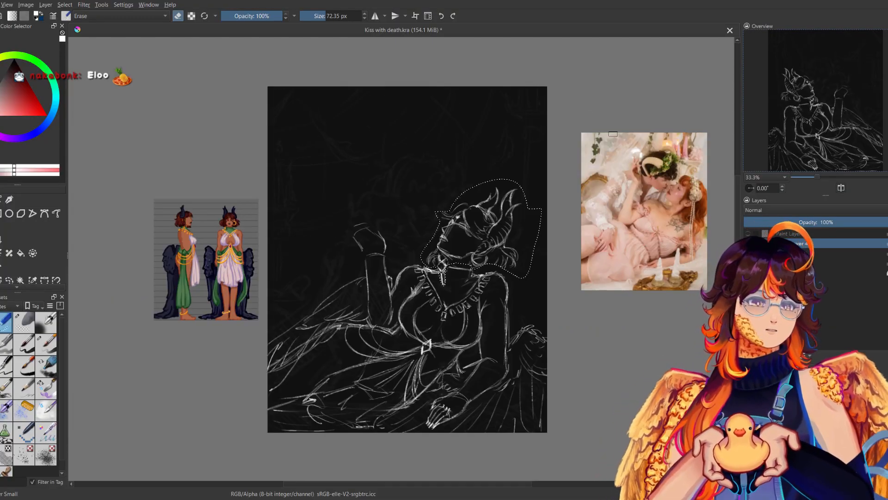
pyautogui.press('Return')
pyautogui.press('m')
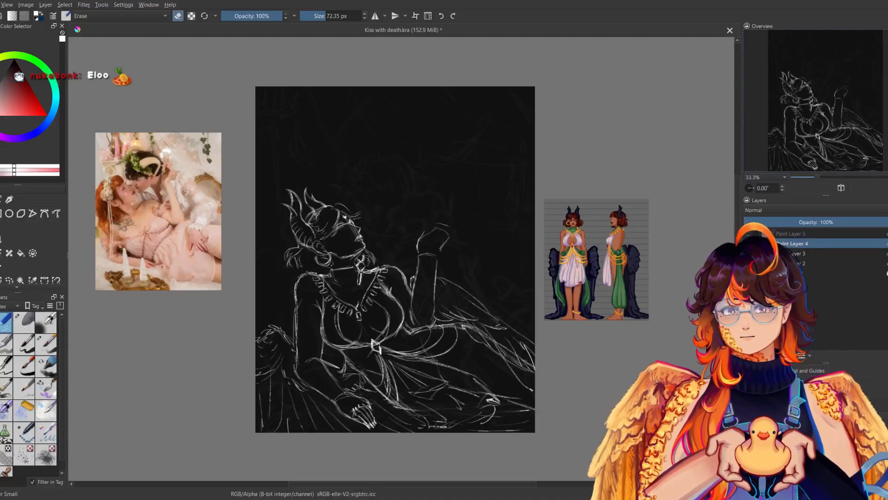
# Check the tilted head in mirrored view and erase the loose hair curls at the back of the neck.
pyautogui.click(46, 387)
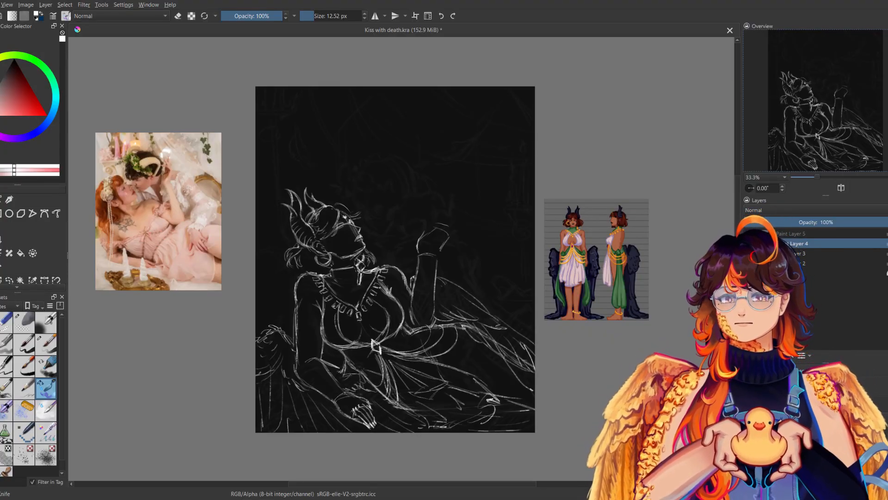
pyautogui.press('m')
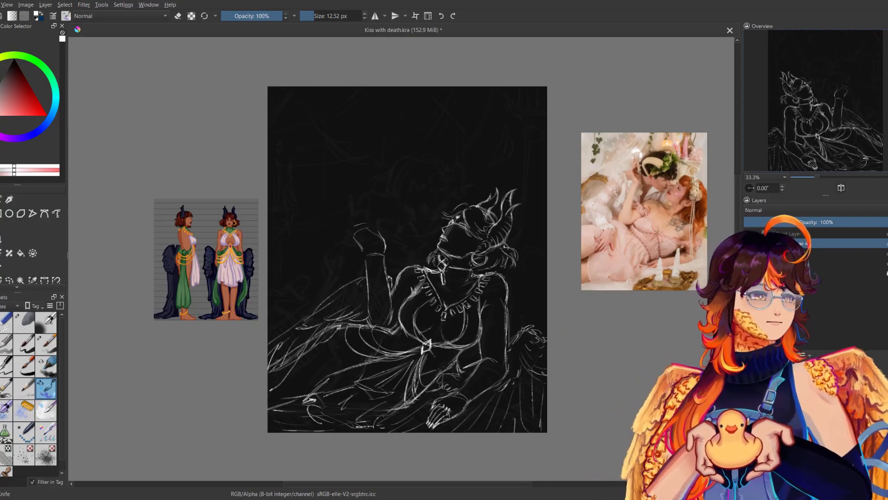
pyautogui.press('m')
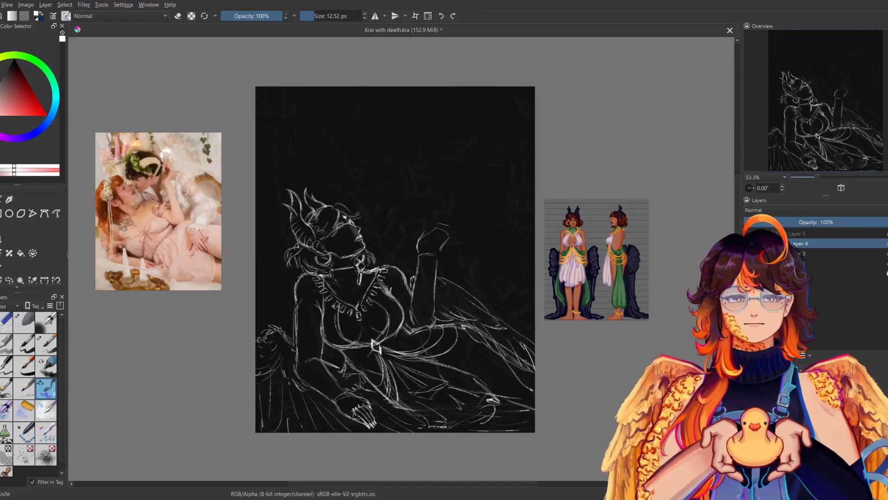
pyautogui.click(5, 322)
pyautogui.moveTo(288, 266)
pyautogui.mouseDown()
pyautogui.moveTo(287, 250)
pyautogui.moveTo(297, 248)
pyautogui.mouseUp()
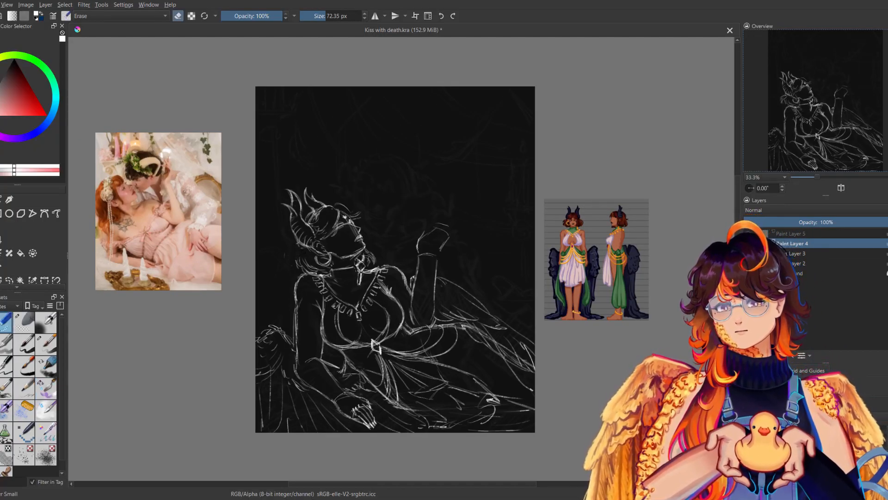
# Redraw the woman's hair strands falling from below the horns to the shoulder, comparing them in mirrored view.
pyautogui.click(45, 388)
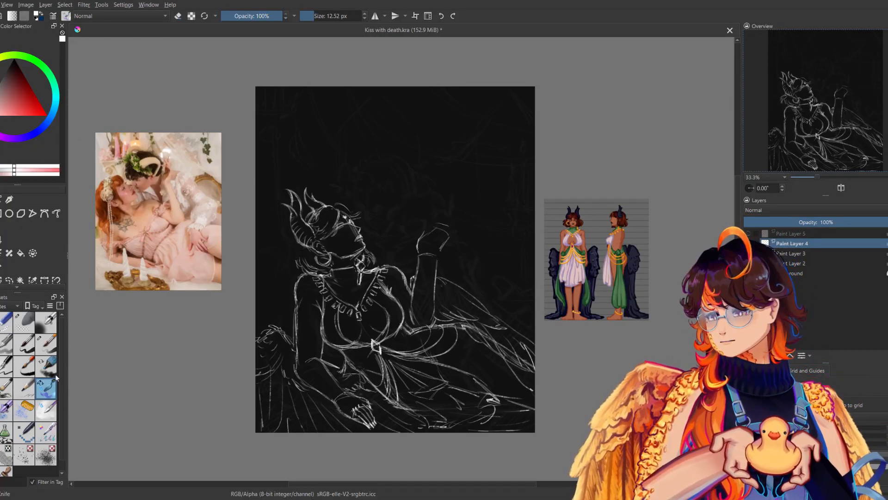
pyautogui.moveTo(295, 252); pyautogui.dragTo(287, 271)
pyautogui.moveTo(300, 264); pyautogui.dragTo(291, 274)
pyautogui.press('m')
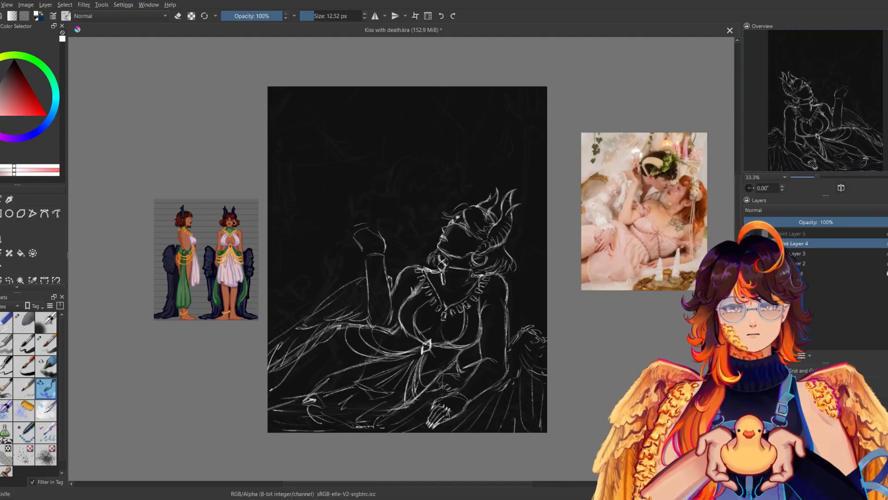
pyautogui.press('m')
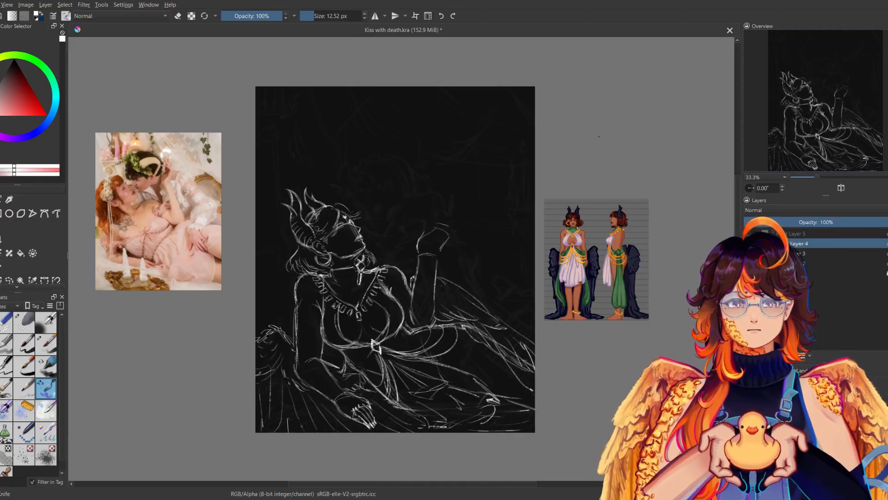
pyautogui.press('m')
pyautogui.press('m')
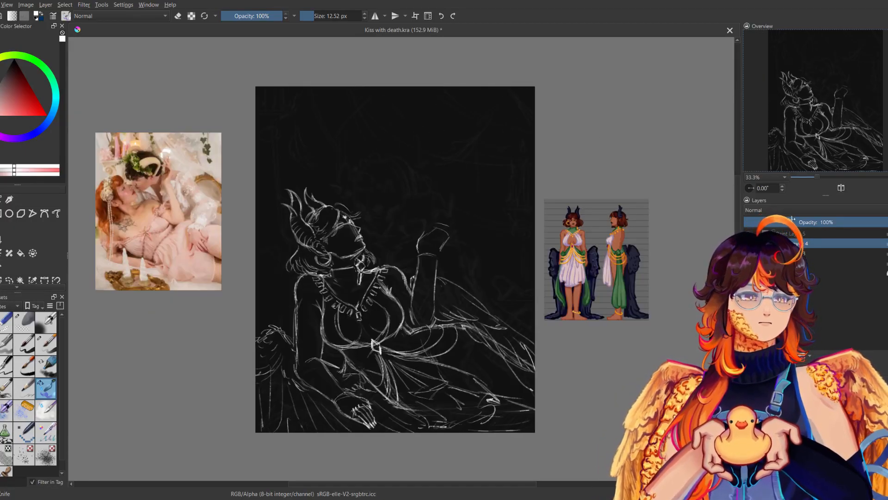
# Show Death's skull layer and shift the skull slightly away from the woman's face toward her raised hand.
pyautogui.click(748, 233)
pyautogui.click(791, 234)
pyautogui.hotkey('ctrl', 't')
pyautogui.moveTo(408, 232); pyautogui.dragTo(422, 232)
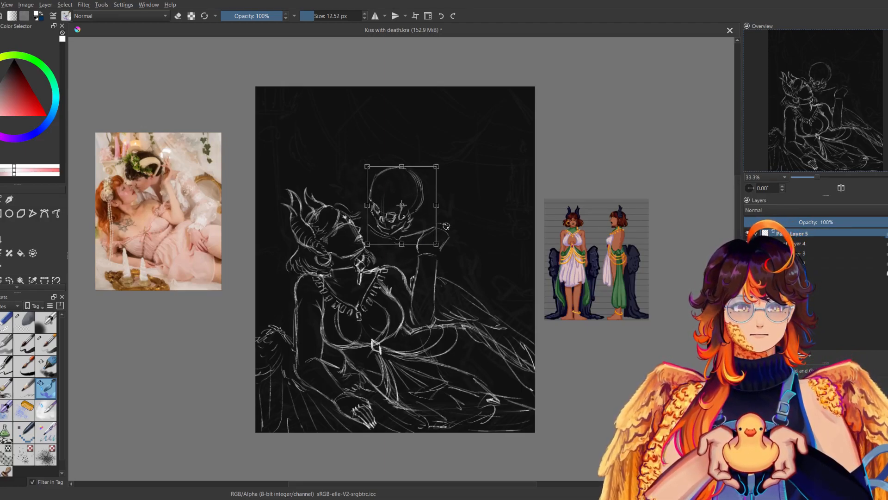
pyautogui.press('Return')
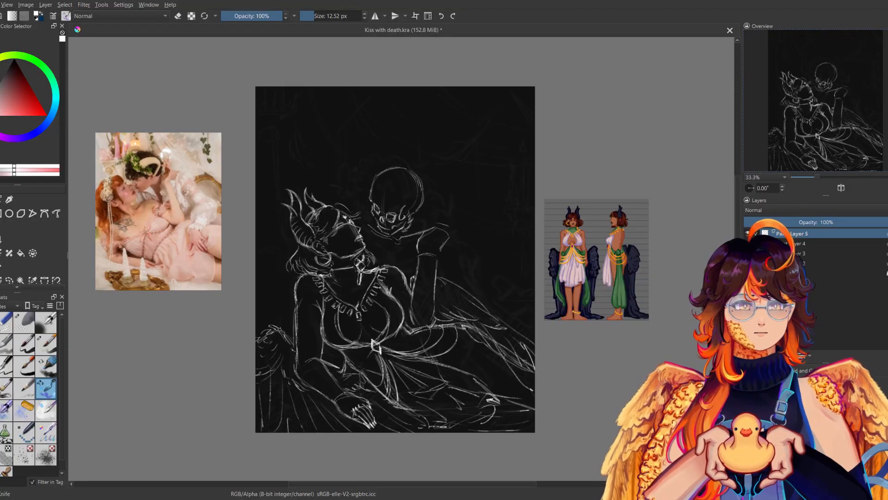
# Erase the woman's raised hand on Paint Layer 4 and extend the forearm lines upward, checking the shape in mirrored view.
pyautogui.click(792, 243)
pyautogui.click(6, 323)
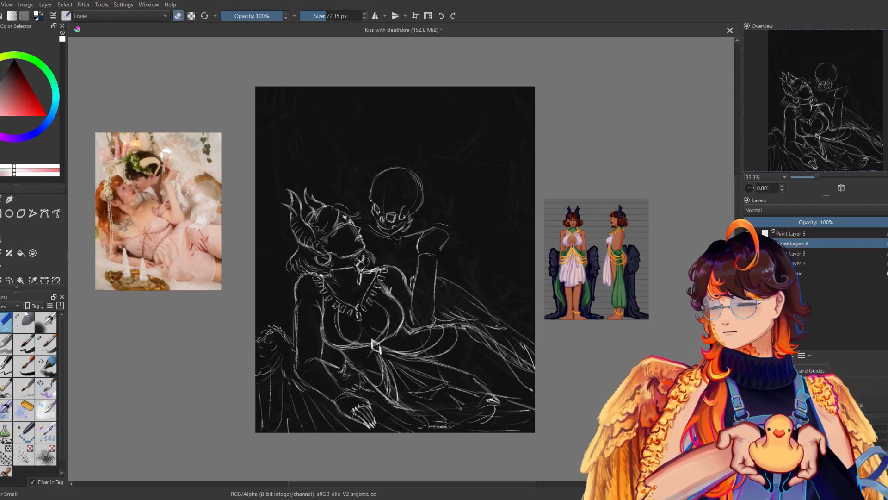
pyautogui.moveTo(450, 223); pyautogui.dragTo(447, 243)
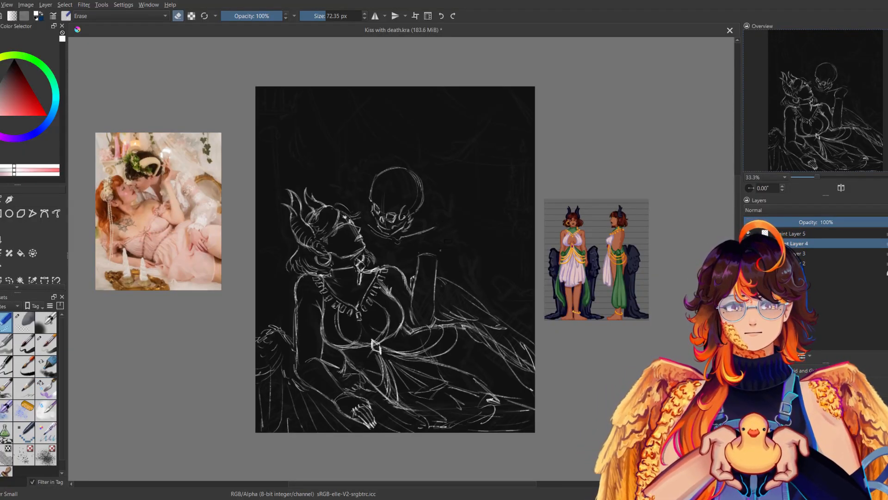
pyautogui.click(53, 385)
pyautogui.moveTo(418, 251); pyautogui.dragTo(423, 225)
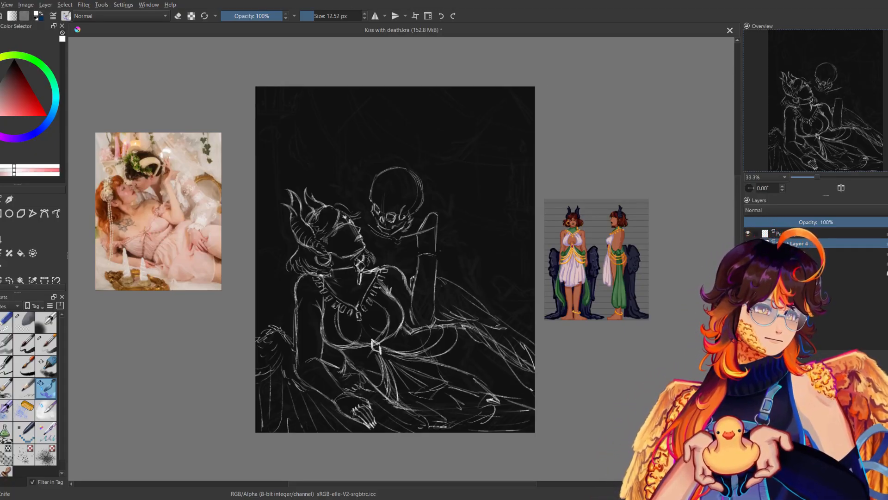
pyautogui.press('m')
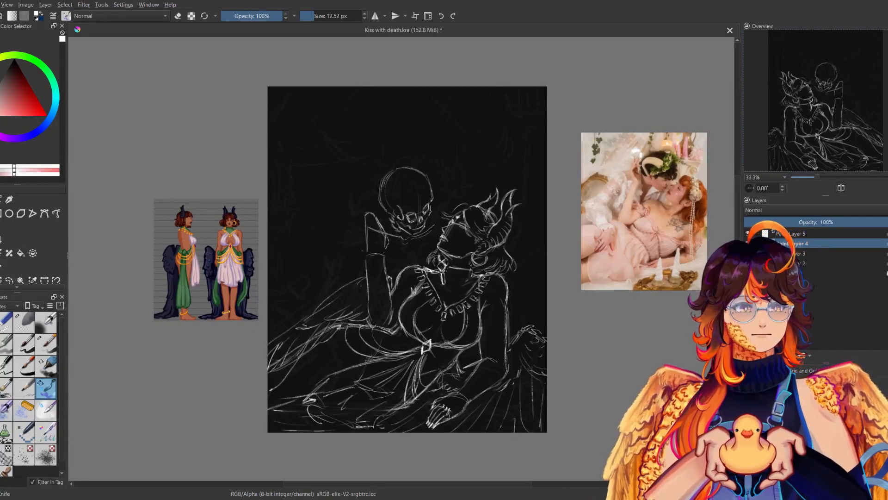
pyautogui.press('m')
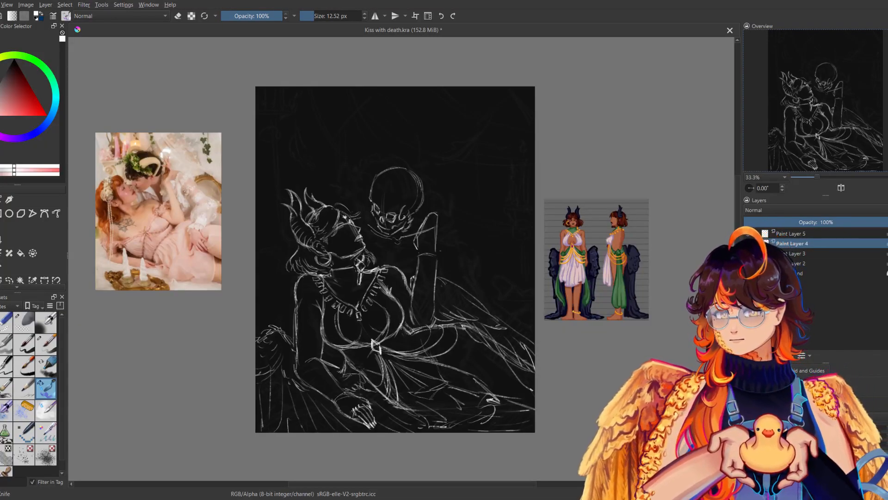
pyautogui.moveTo(429, 203)
pyautogui.mouseDown()
pyautogui.moveTo(436, 230)
pyautogui.moveTo(436, 205)
pyautogui.mouseUp()
pyautogui.press('m')
pyautogui.press('m')
pyautogui.hotkey('ctrl', 'z')
pyautogui.hotkey('ctrl', 'z')
pyautogui.hotkey('ctrl', 'z')
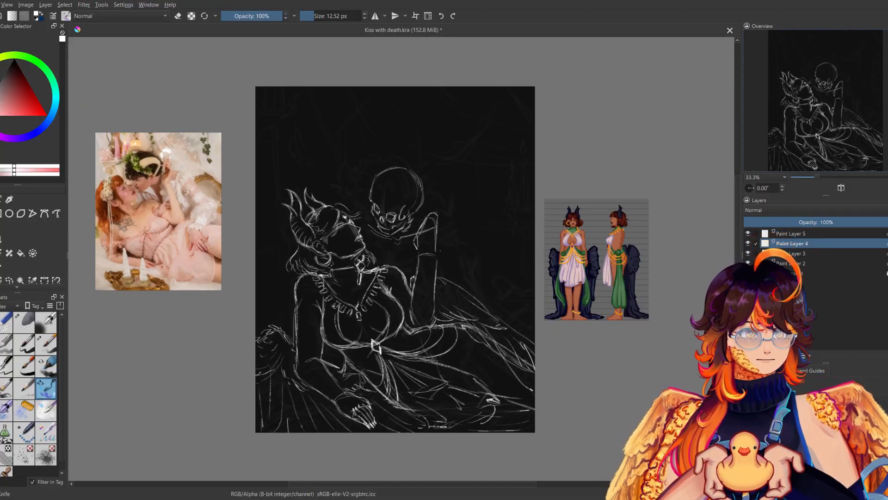
# Erase the rounded outline at the tip of the woman's raised forearm to make room for the hand.
pyautogui.moveTo(427, 230); pyautogui.dragTo(436, 223)
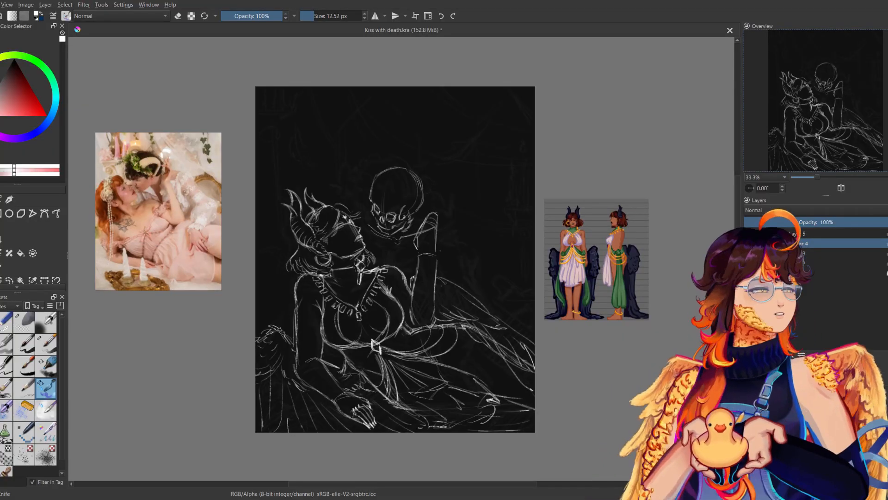
pyautogui.click(6, 322)
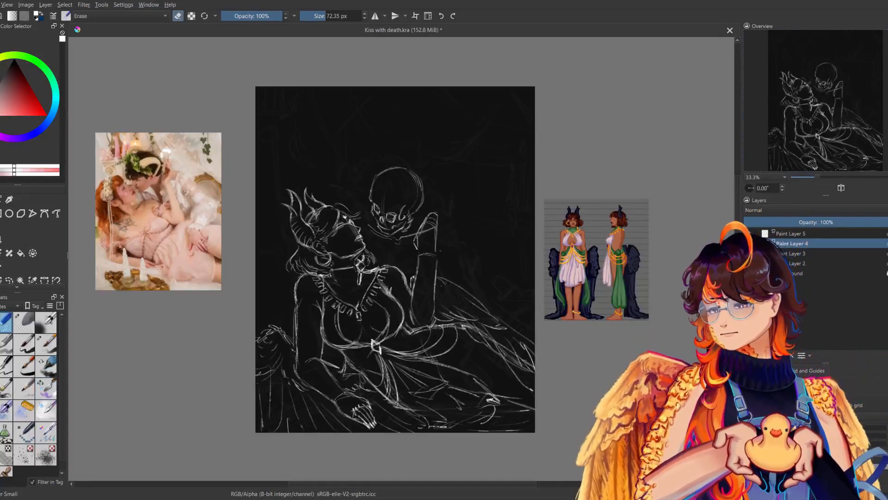
pyautogui.moveTo(426, 223)
pyautogui.mouseDown()
pyautogui.moveTo(437, 218)
pyautogui.moveTo(428, 212)
pyautogui.moveTo(423, 224)
pyautogui.moveTo(436, 229)
pyautogui.mouseUp()
pyautogui.click(45, 389)
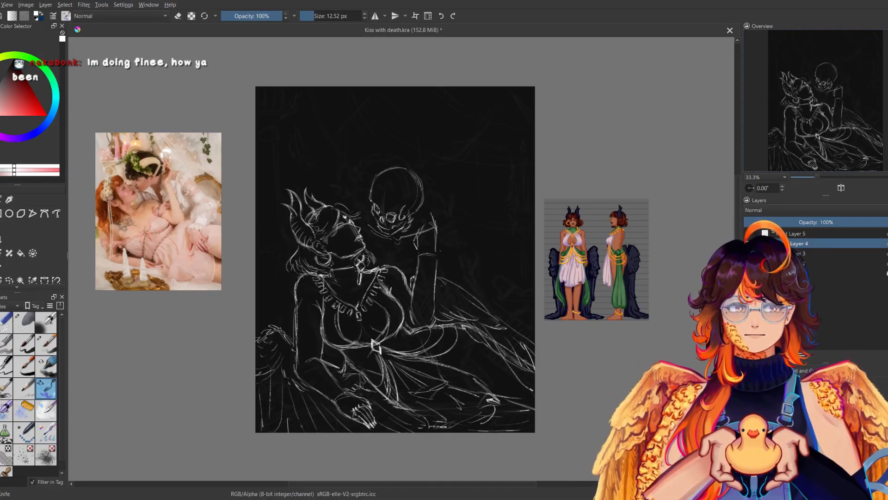
# Draw the woman's raised hand with spread fingers touching the side of Death's skull, checking it in mirrored view.
pyautogui.moveTo(424, 209); pyautogui.dragTo(433, 216)
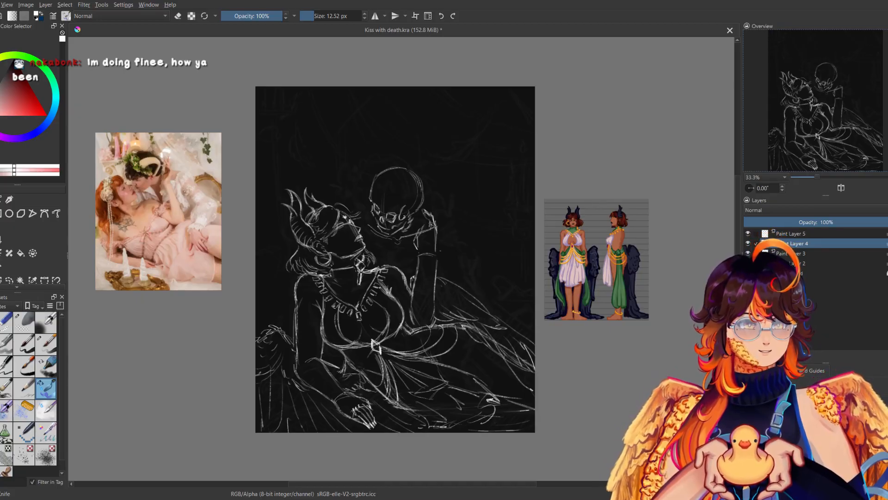
pyautogui.hotkey('ctrl', 'z')
pyautogui.moveTo(422, 200); pyautogui.dragTo(432, 210)
pyautogui.hotkey('ctrl', 'z')
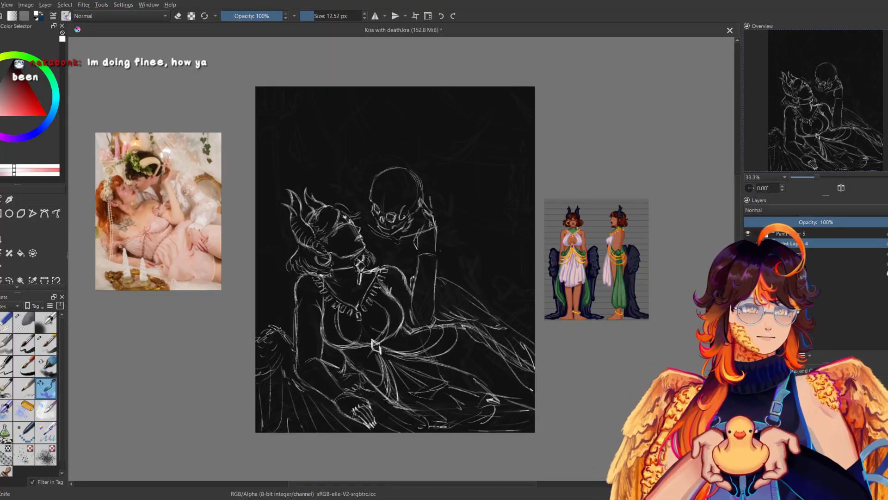
pyautogui.press('m')
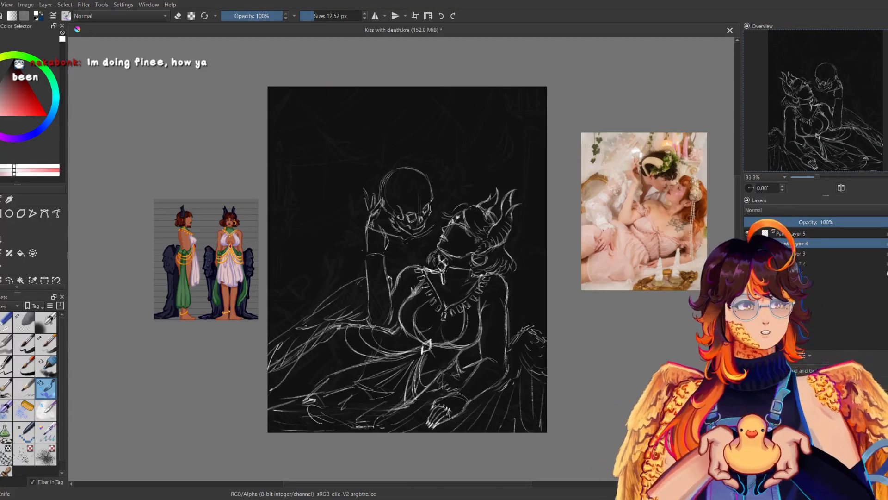
pyautogui.press('m')
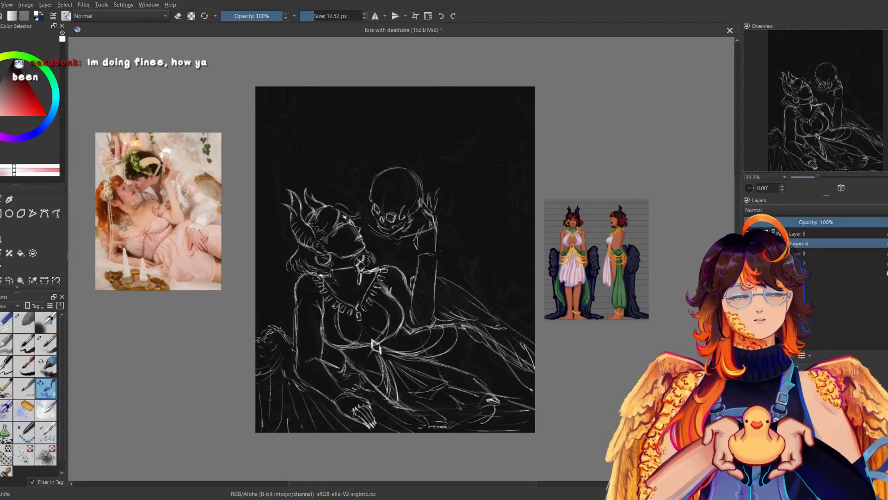
pyautogui.press('m')
pyautogui.press('m')
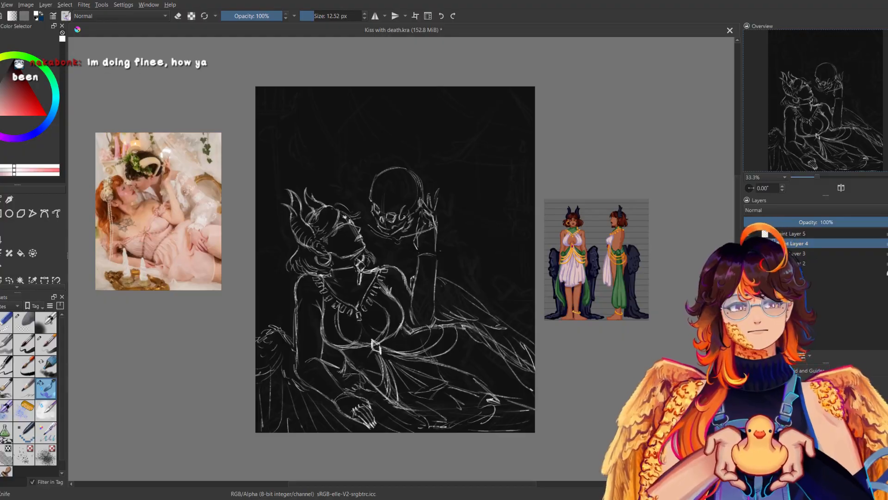
# Compare the raised hand and skull in normal and mirrored views to judge their placement.
pyautogui.press('m')
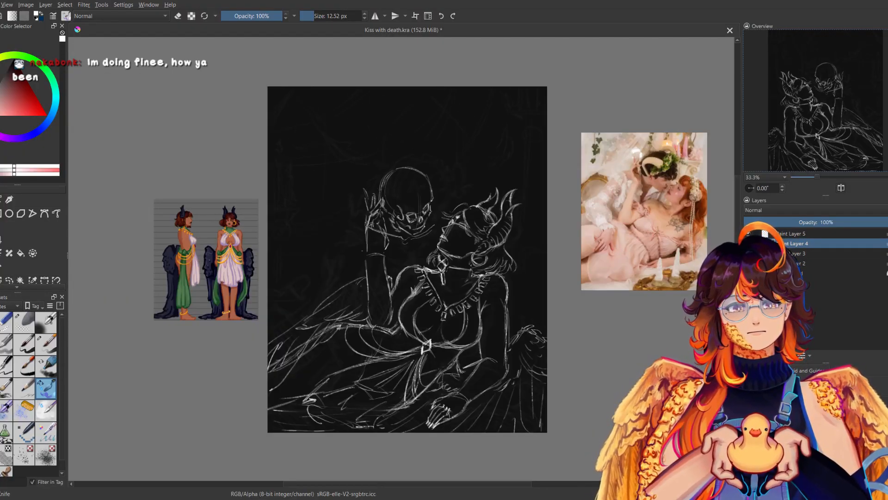
pyautogui.press('m')
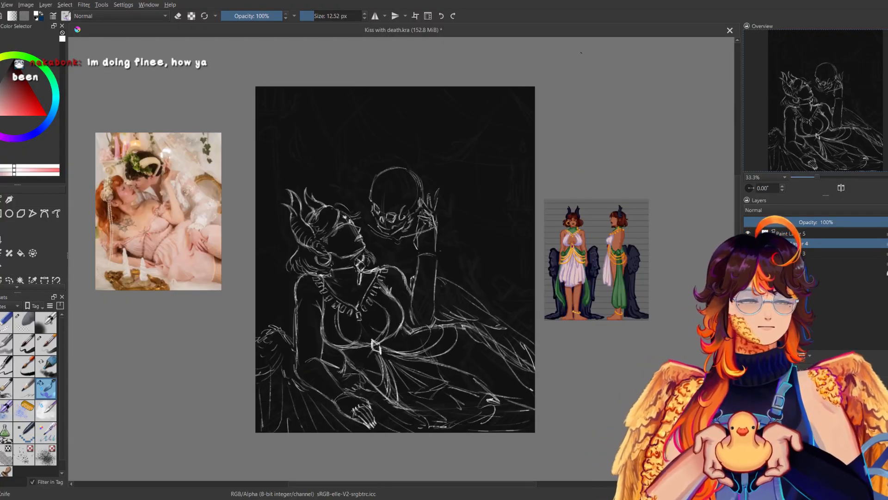
pyautogui.press('m')
pyautogui.press('m')
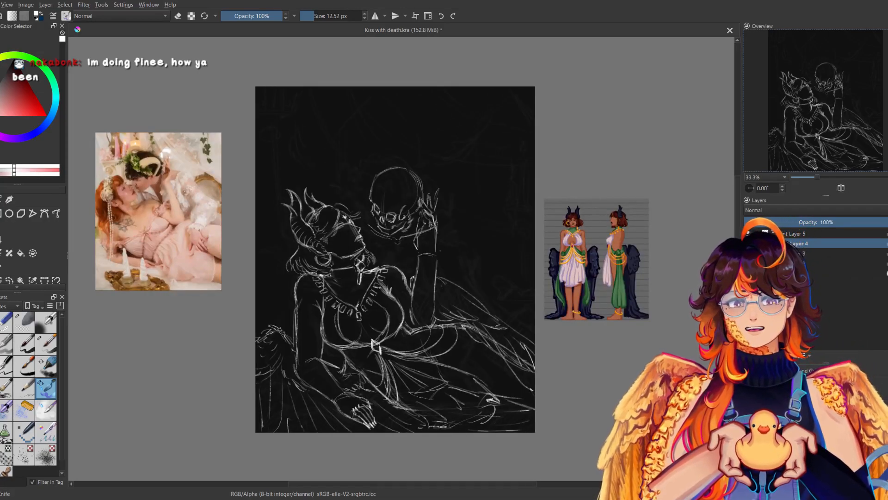
pyautogui.press('m')
pyautogui.press('m')
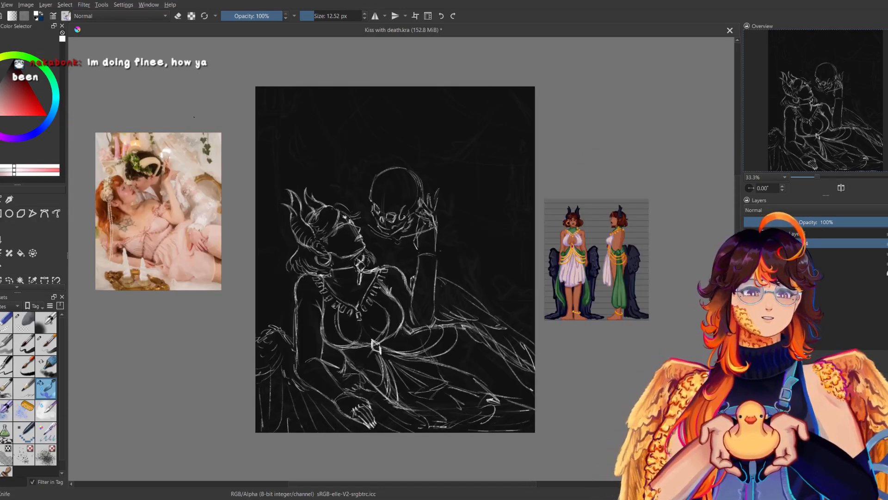
pyautogui.press('m')
pyautogui.press('m')
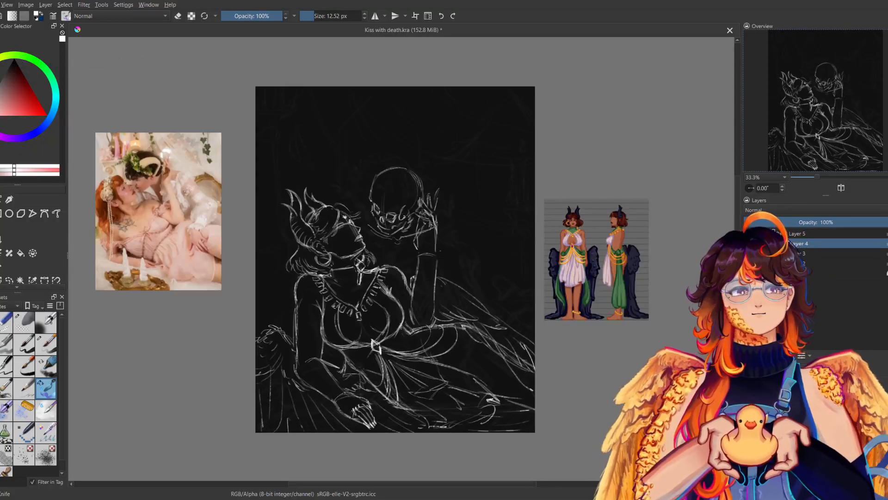
# Check Paint Layer 5 by toggling its visibility and erase Death's shoulder lines that overlap the woman's raised hand and wrist.
pyautogui.click(796, 233)
pyautogui.click(747, 233)
pyautogui.click(747, 234)
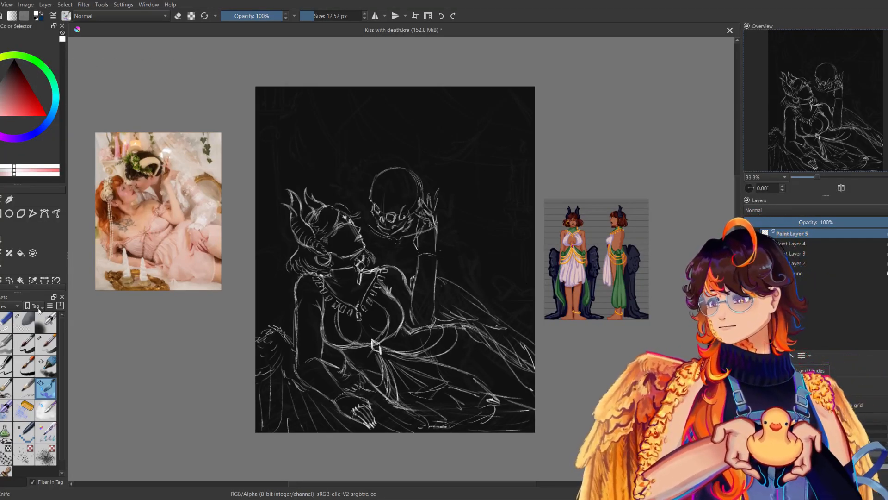
pyautogui.click(6, 322)
pyautogui.moveTo(431, 230); pyautogui.dragTo(419, 233)
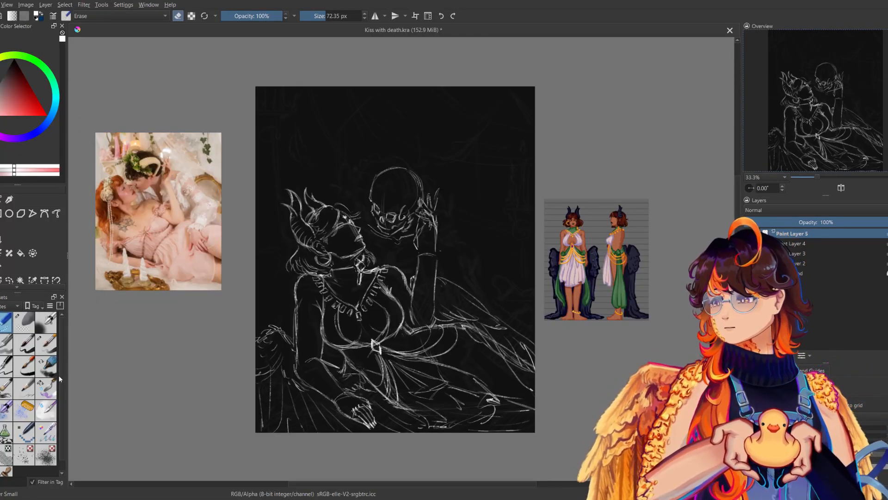
# Sketch Death's neck and shoulder lines below the skull between the two figures, checking them in mirrored view.
pyautogui.click(52, 389)
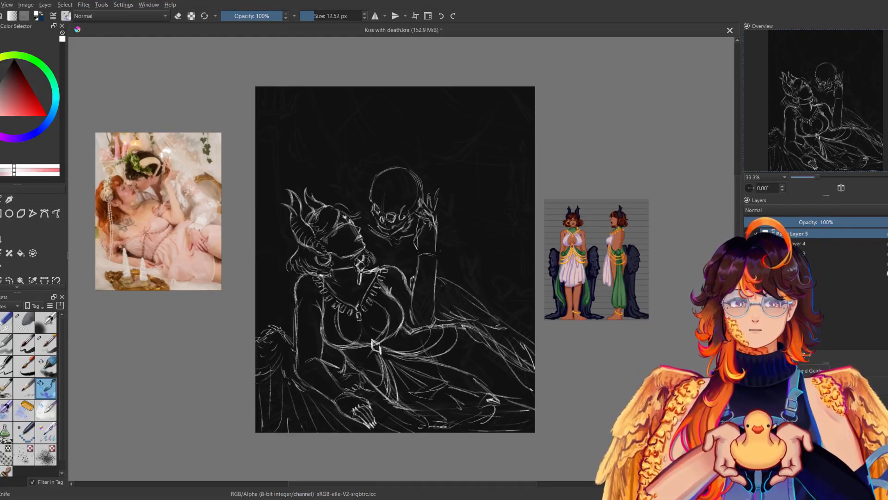
pyautogui.press('m')
pyautogui.press('m')
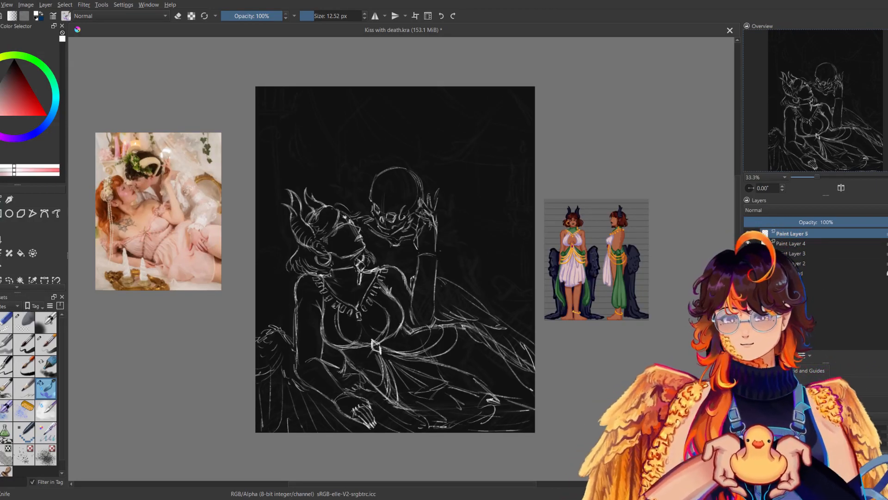
pyautogui.press('m')
pyautogui.press('m')
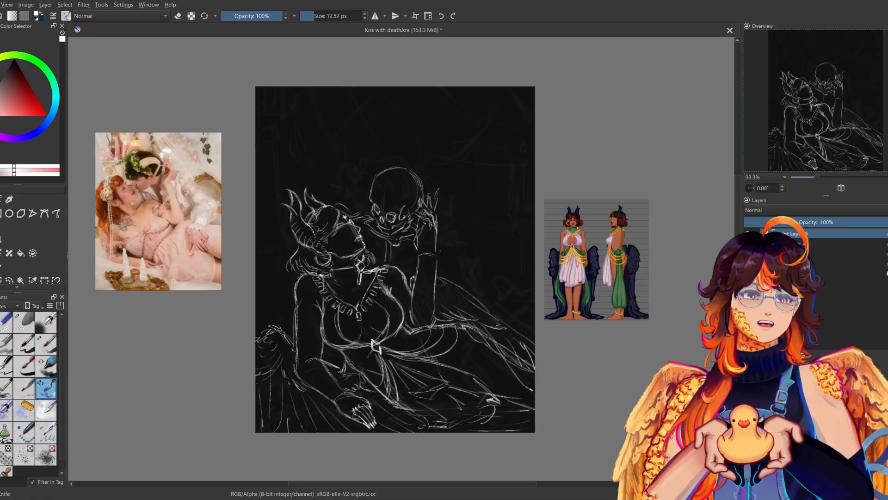
# Erase the rough neck lines under Death's chin and redraw the neck and collarbone, checking them in mirrored view.
pyautogui.press('e')
pyautogui.moveTo(391, 242); pyautogui.dragTo(390, 238)
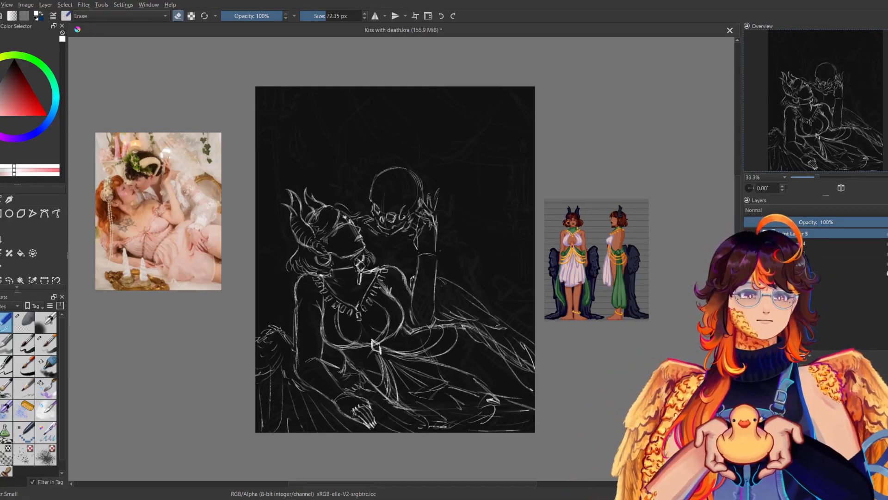
pyautogui.press('e')
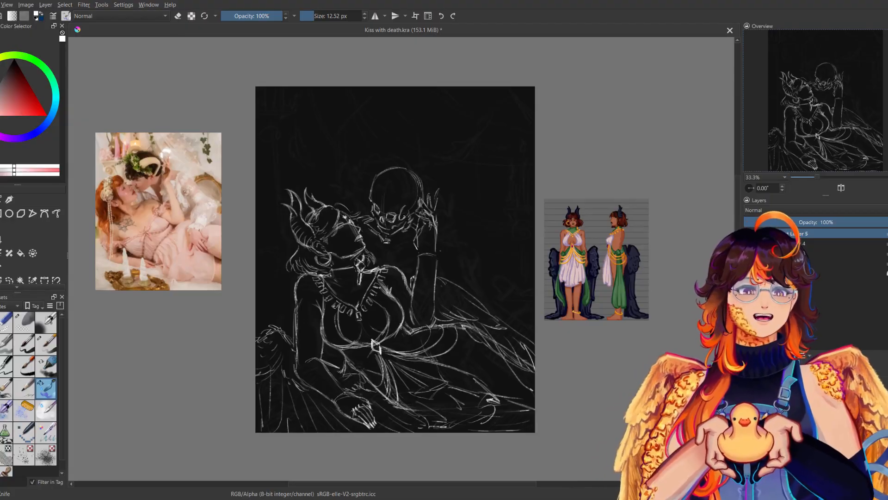
pyautogui.press('m')
pyautogui.press('m')
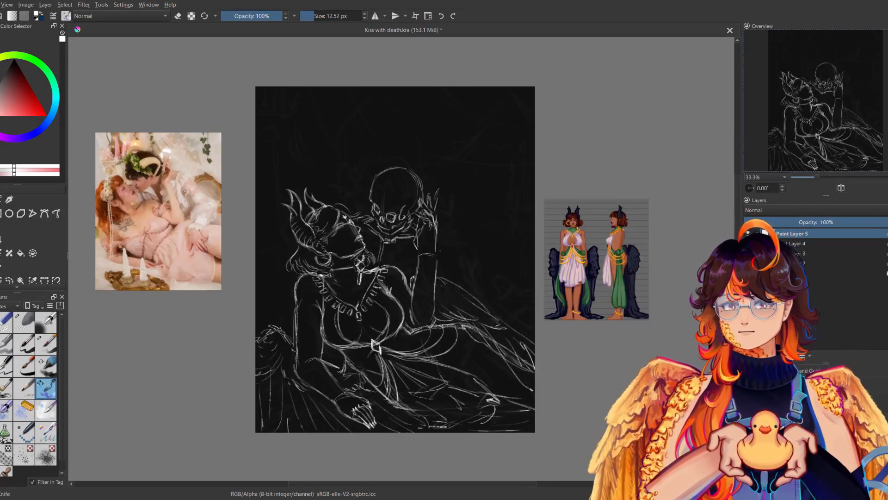
# Add Death's upper rib lines below the collarbones, check them in mirrored view and save the drawing.
pyautogui.press('m')
pyautogui.press('m')
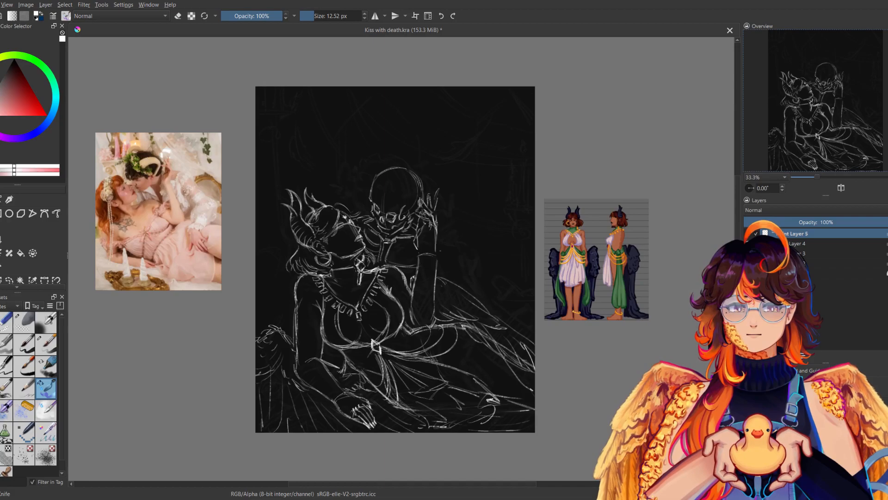
pyautogui.press('m')
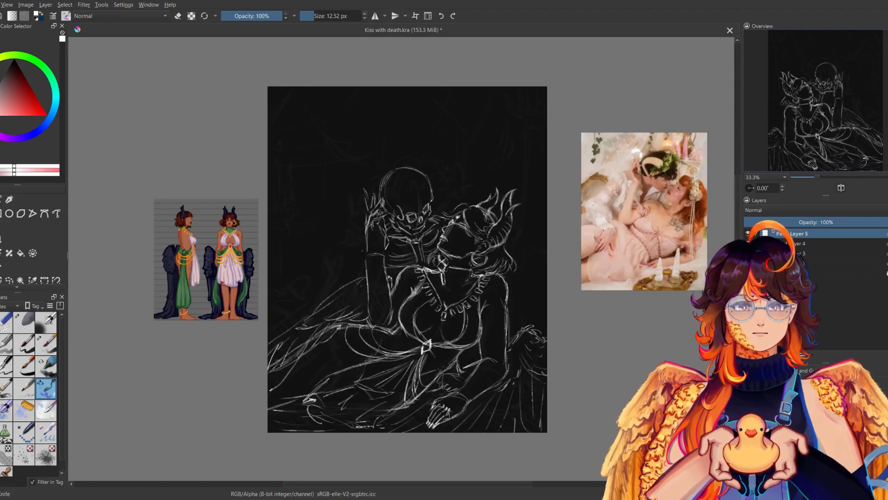
pyautogui.press('m')
pyautogui.moveTo(505, 196); pyautogui.dragTo(514, 211)
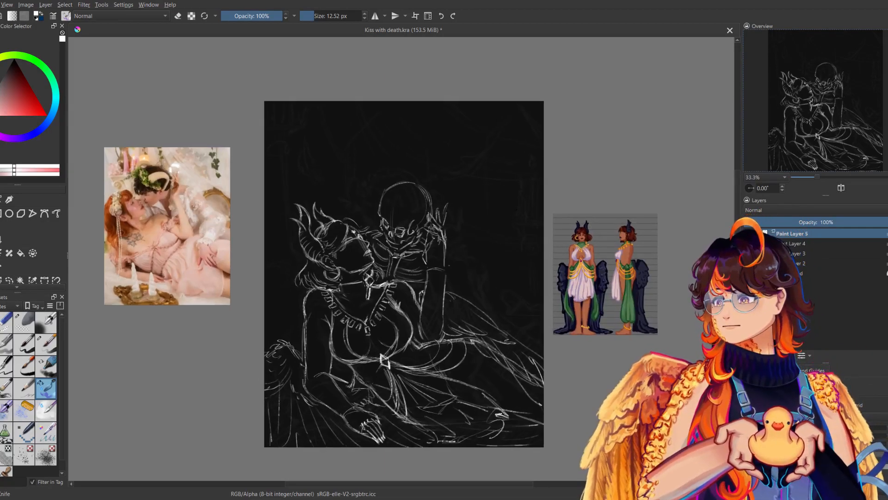
pyautogui.hotkey('ctrl', 's')
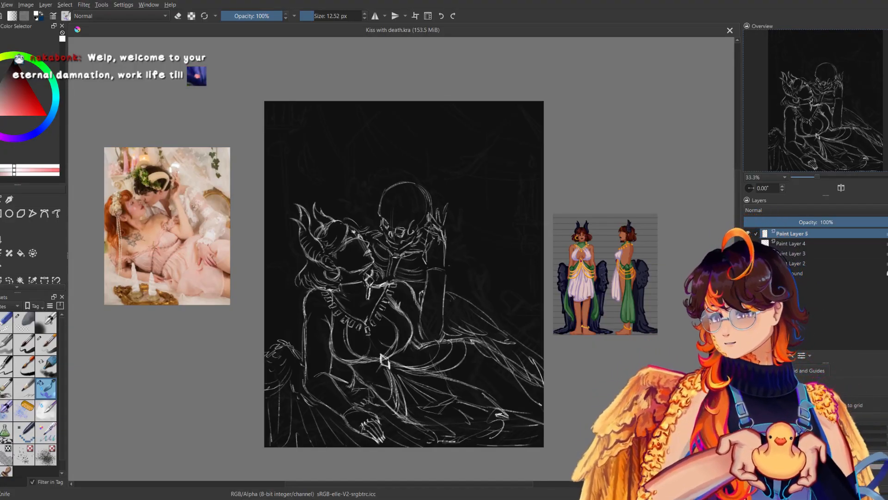
pyautogui.moveTo(450, 249); pyautogui.dragTo(450, 258)
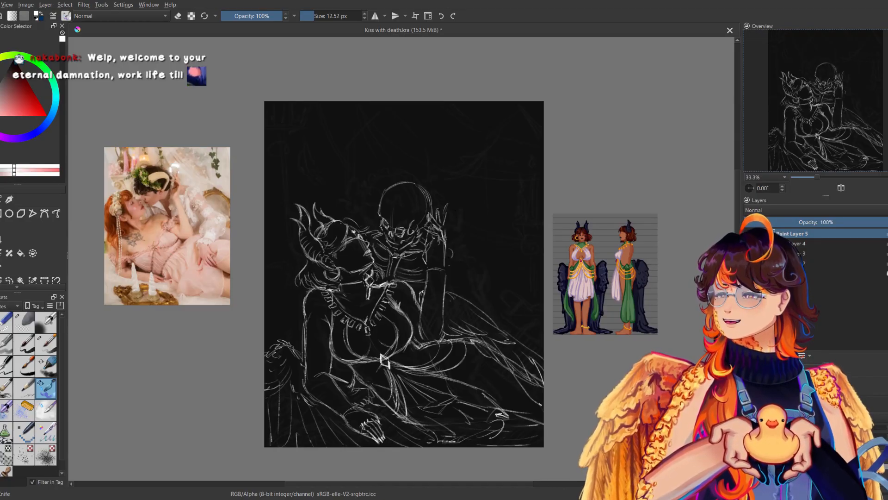
pyautogui.moveTo(452, 249)
pyautogui.mouseDown()
pyautogui.moveTo(453, 291)
pyautogui.moveTo(464, 311)
pyautogui.moveTo(458, 304)
pyautogui.mouseUp()
pyautogui.hotkey('ctrl', 'z')
# Sketch Death's arm reaching down behind the woman's raised forearm to her hip, checking it in mirrored view.
pyautogui.hotkey('ctrl', 'z')
pyautogui.hotkey('ctrl', 'z')
pyautogui.hotkey('ctrl', 'z')
pyautogui.moveTo(455, 262); pyautogui.dragTo(464, 316)
pyautogui.moveTo(450, 271); pyautogui.dragTo(457, 312)
pyautogui.hotkey('ctrl', 'z')
pyautogui.hotkey('ctrl', 'z')
pyautogui.moveTo(450, 272)
pyautogui.mouseDown()
pyautogui.moveTo(451, 316)
pyautogui.moveTo(470, 328)
pyautogui.moveTo(454, 323)
pyautogui.moveTo(456, 313)
pyautogui.mouseUp()
pyautogui.press('m')
pyautogui.press('m')
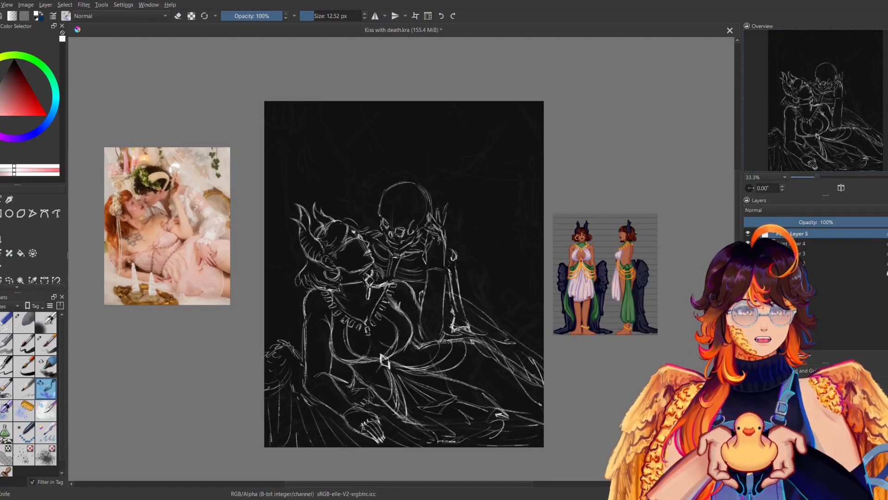
# Sketch Death's forearm bones from the elbow to a wrist at the woman's waist, checking them in mirrored view.
pyautogui.press('m')
pyautogui.press('m')
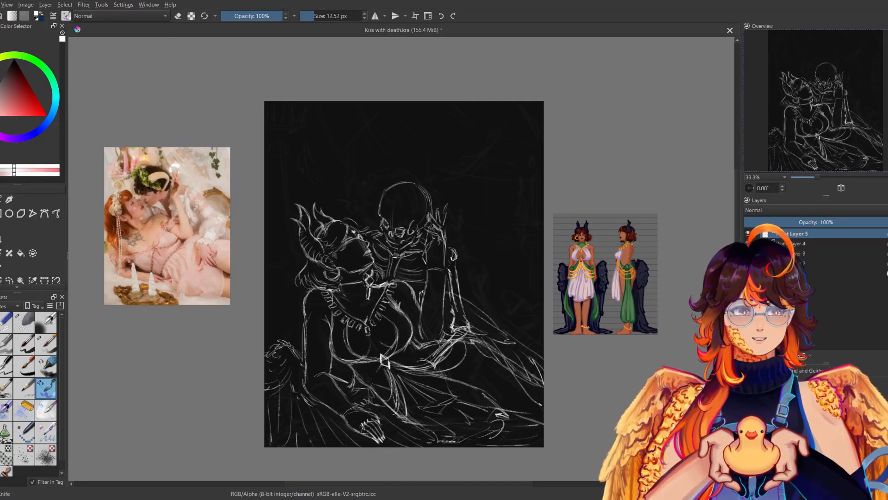
pyautogui.moveTo(437, 349); pyautogui.dragTo(424, 360)
pyautogui.moveTo(433, 352)
pyautogui.mouseDown()
pyautogui.moveTo(415, 360)
pyautogui.moveTo(435, 368)
pyautogui.mouseUp()
pyautogui.moveTo(420, 355); pyautogui.dragTo(422, 363)
pyautogui.press('m')
pyautogui.press('m')
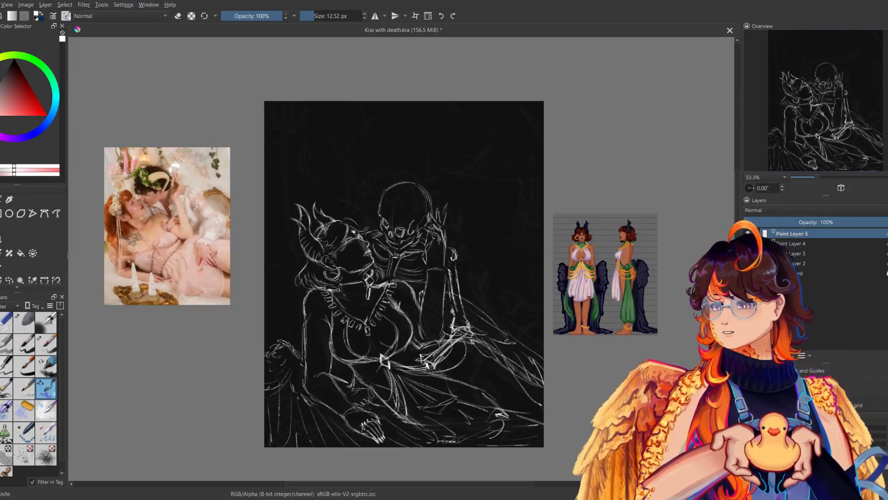
# Refine Death's forearm bones and sketch the skeletal hand with spread fingers on the woman's hip, checking it in mirrored view.
pyautogui.moveTo(452, 333)
pyautogui.mouseDown()
pyautogui.moveTo(425, 361)
pyautogui.moveTo(434, 352)
pyautogui.mouseUp()
pyautogui.click(6, 332)
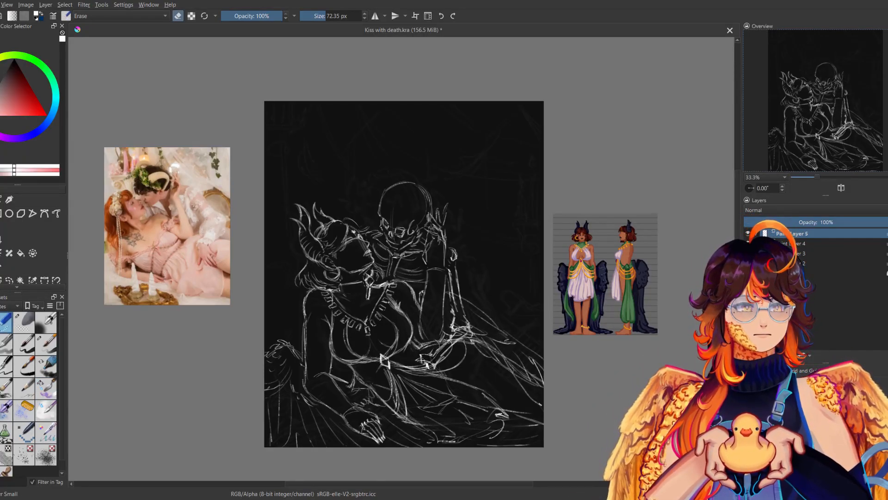
pyautogui.click(46, 388)
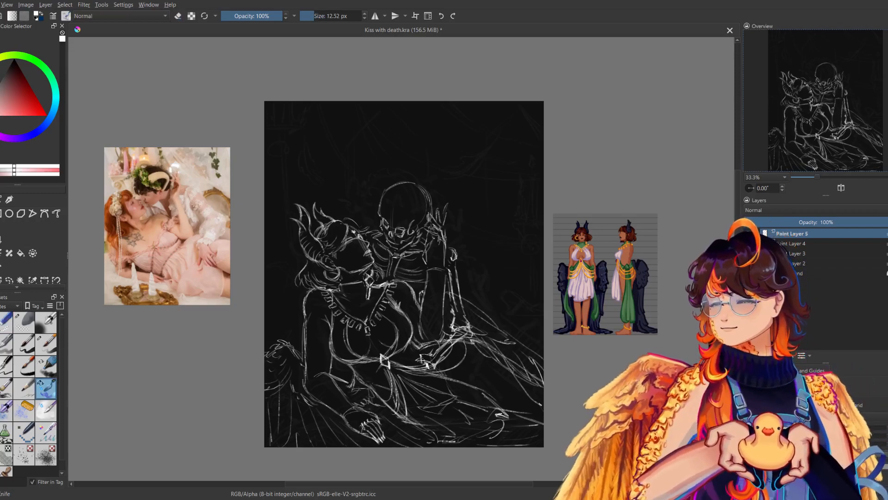
pyautogui.moveTo(454, 330); pyautogui.dragTo(428, 355)
pyautogui.moveTo(451, 332); pyautogui.dragTo(442, 340)
pyautogui.press('m')
pyautogui.press('m')
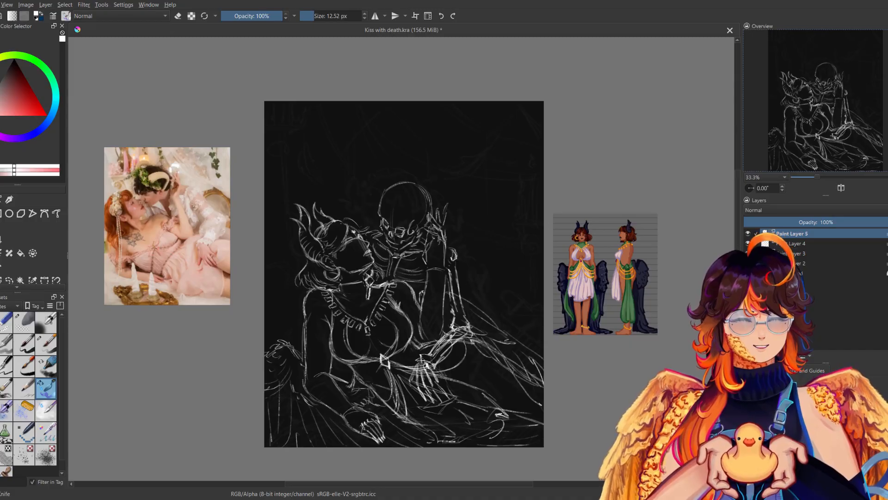
pyautogui.press('m')
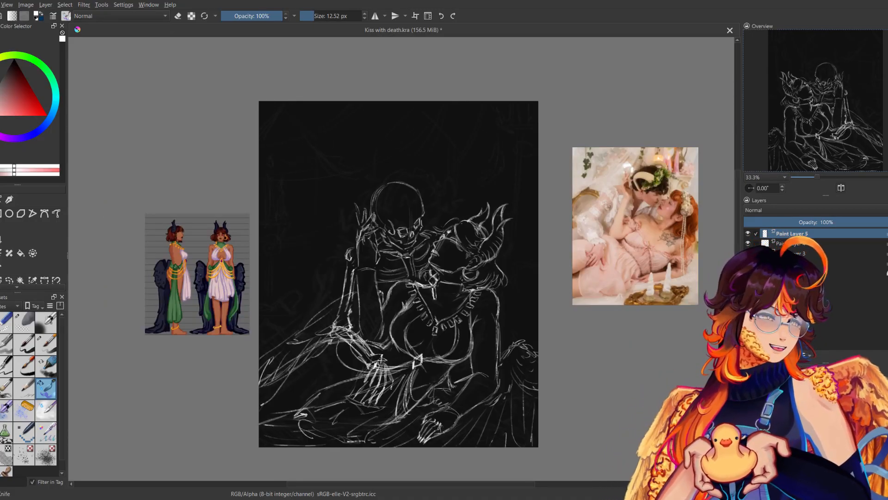
pyautogui.press('m')
# Compare the woman's and Death's sketches separately by hiding and showing Paint Layer 4 and Paint Layer 5.
pyautogui.click(748, 243)
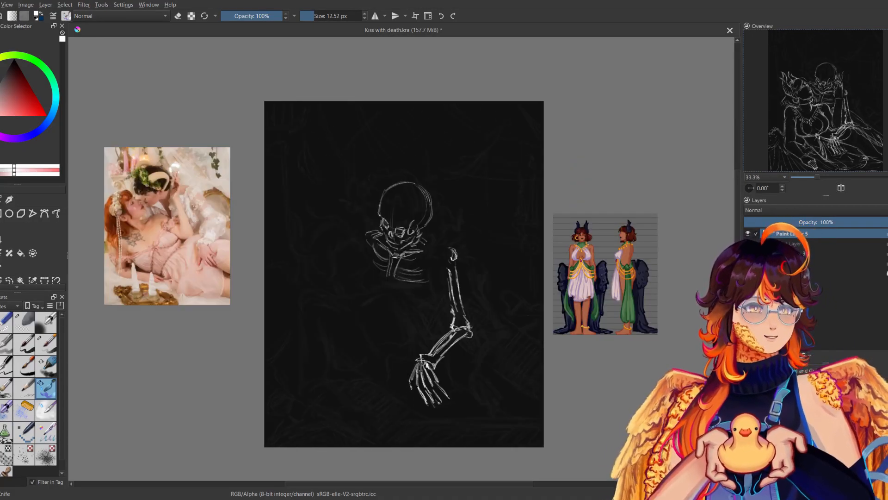
pyautogui.click(748, 243)
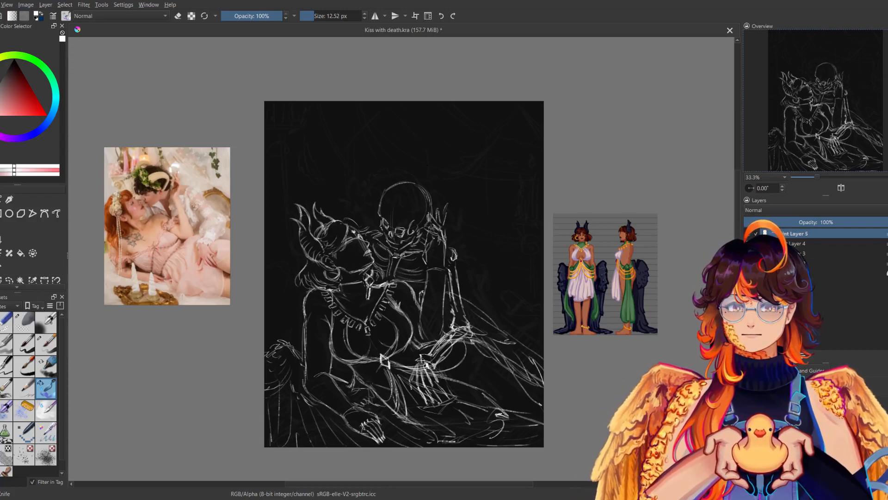
pyautogui.click(748, 233)
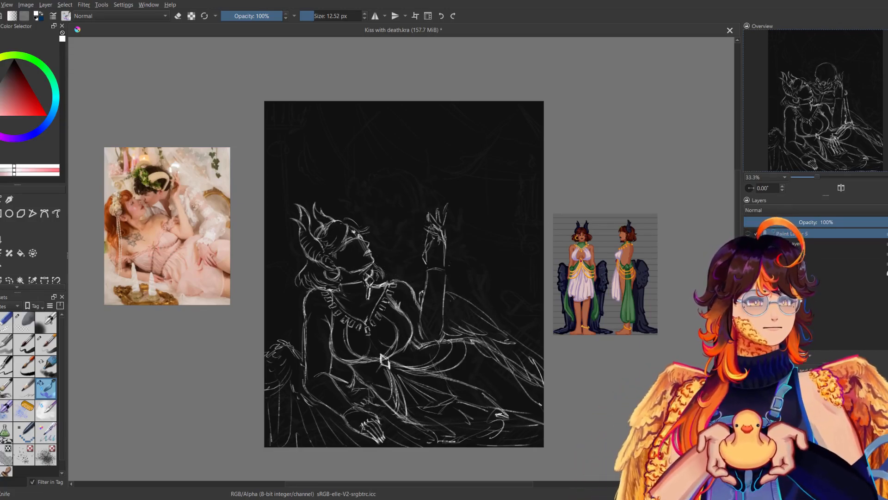
pyautogui.click(748, 243)
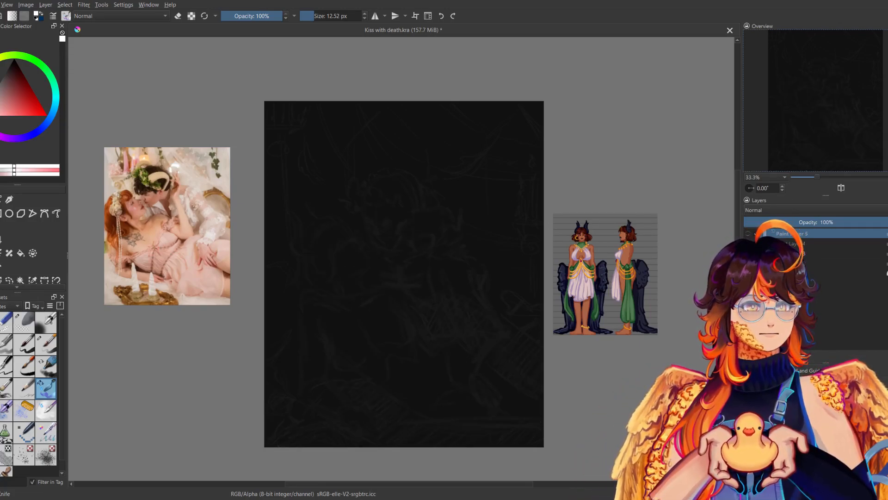
pyautogui.click(748, 244)
pyautogui.click(748, 233)
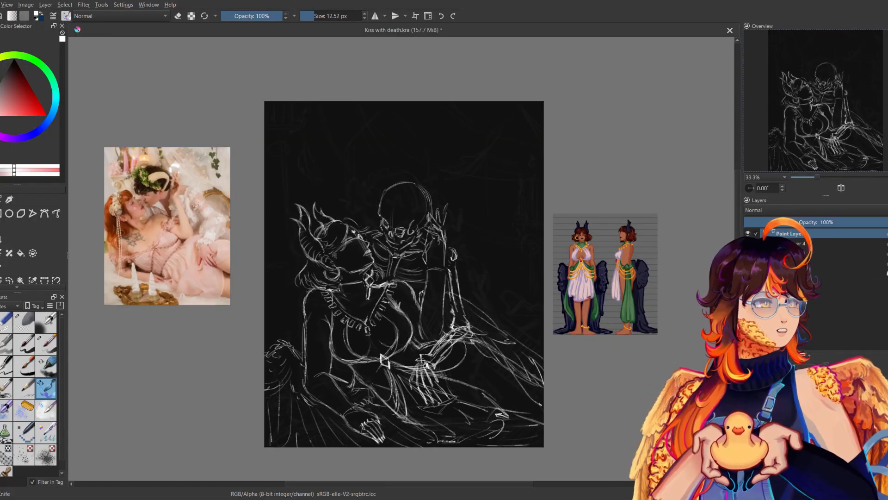
# Recolour the rough sketch on Paint Layer 3 dark blue with a 1000 px brush and set the layer's opacity to 37%.
pyautogui.click(790, 253)
pyautogui.click(40, 129)
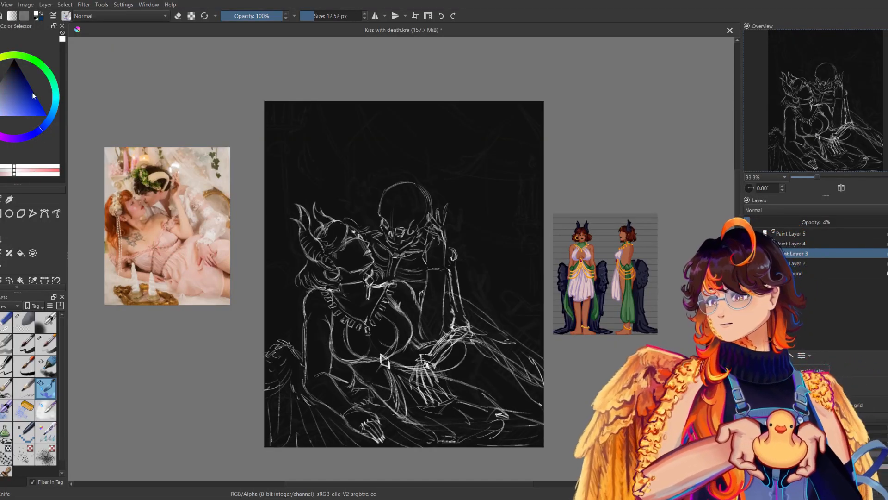
pyautogui.click(35, 95)
pyautogui.click(0, 345)
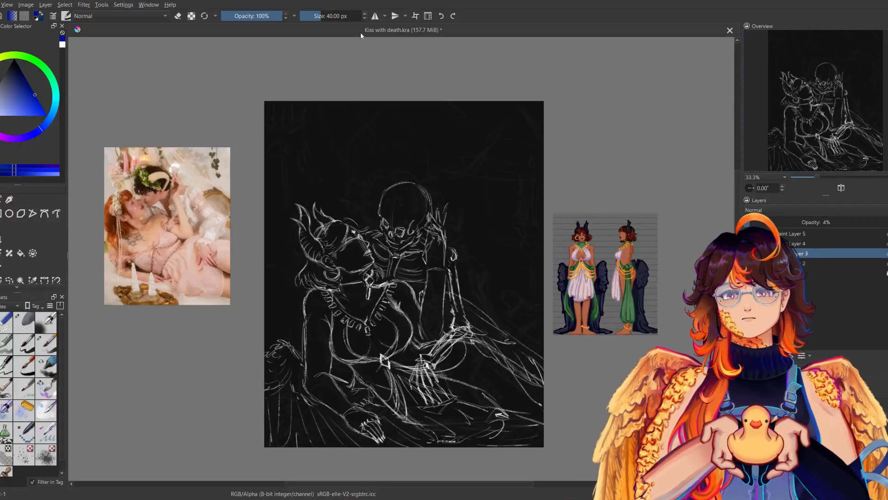
pyautogui.moveTo(340, 16); pyautogui.dragTo(362, 16)
pyautogui.moveTo(325, 99)
pyautogui.mouseDown()
pyautogui.moveTo(385, 94)
pyautogui.moveTo(513, 459)
pyautogui.moveTo(462, 342)
pyautogui.moveTo(463, 158)
pyautogui.mouseUp()
pyautogui.moveTo(752, 222)
pyautogui.mouseDown()
pyautogui.moveTo(886, 221)
pyautogui.moveTo(797, 226)
pyautogui.mouseUp()
# On Paint Layer 5, sketch small white wreath leaves along the side of Death's skull nearest the woman's head.
pyautogui.click(791, 234)
pyautogui.click(748, 234)
pyautogui.click(748, 233)
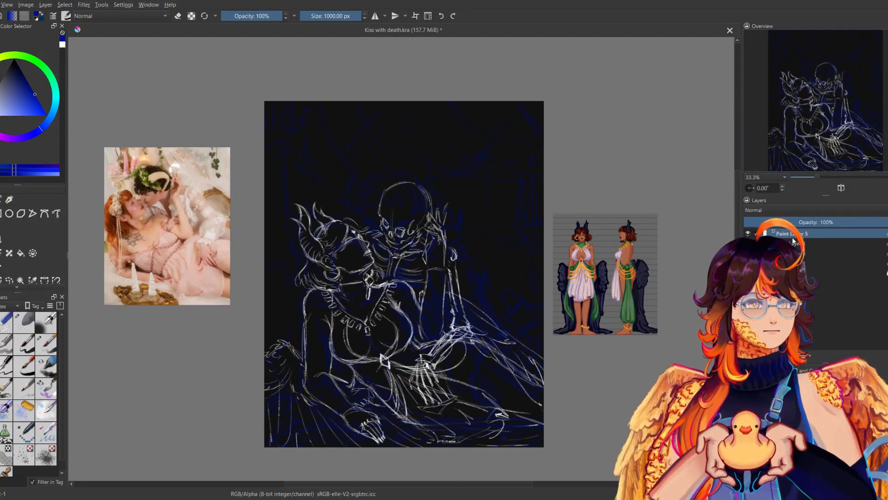
pyautogui.click(748, 233)
pyautogui.click(748, 233)
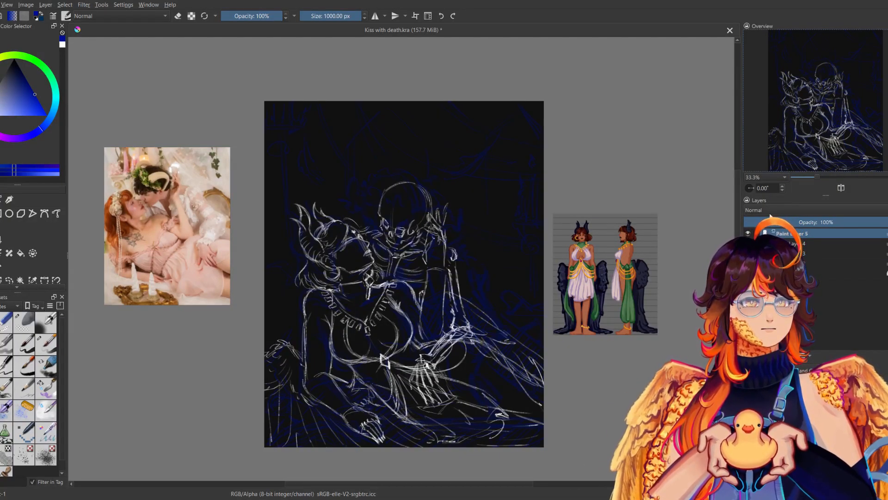
pyautogui.scroll(2, 806, 173)
pyautogui.scroll(1, 806, 173)
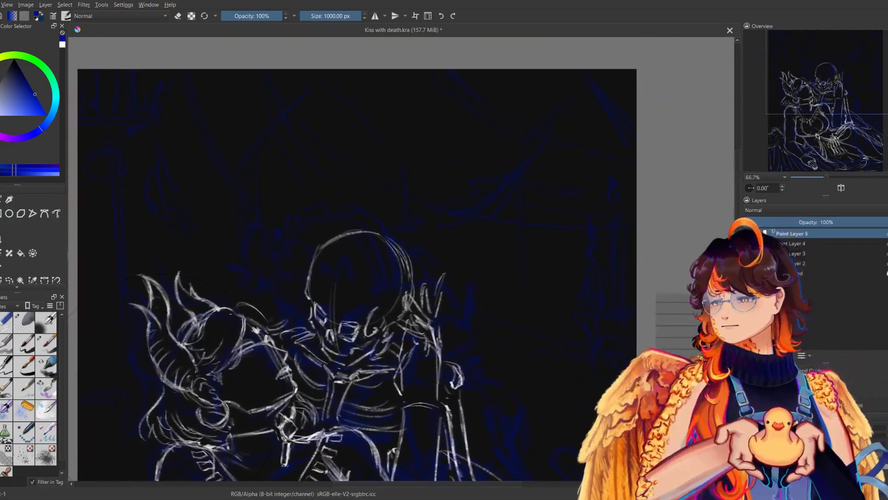
pyautogui.click(50, 384)
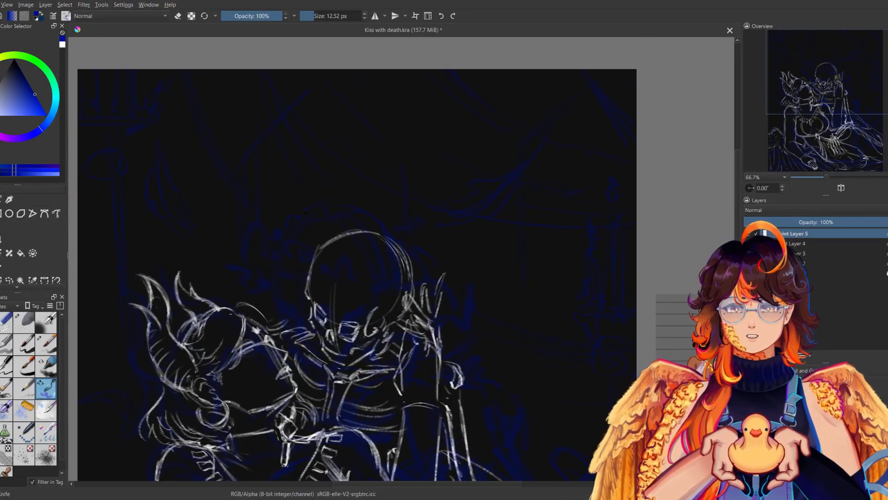
pyautogui.press('x')
pyautogui.moveTo(303, 252)
pyautogui.mouseDown()
pyautogui.moveTo(320, 234)
pyautogui.moveTo(289, 253)
pyautogui.mouseUp()
pyautogui.moveTo(289, 254)
pyautogui.mouseDown()
pyautogui.moveTo(298, 275)
pyautogui.moveTo(338, 299)
pyautogui.moveTo(323, 307)
pyautogui.mouseUp()
pyautogui.moveTo(303, 278)
pyautogui.mouseDown()
pyautogui.moveTo(292, 284)
pyautogui.moveTo(311, 306)
pyautogui.mouseUp()
# Continue the leaf wreath across Death's brow and around the side of the skull near the woman's raised hand.
pyautogui.press('e')
pyautogui.moveTo(310, 269)
pyautogui.mouseDown()
pyautogui.moveTo(308, 288)
pyautogui.moveTo(313, 276)
pyautogui.moveTo(347, 306)
pyautogui.moveTo(332, 320)
pyautogui.moveTo(344, 326)
pyautogui.moveTo(352, 318)
pyautogui.mouseUp()
pyautogui.press('e')
pyautogui.moveTo(352, 305); pyautogui.dragTo(358, 303)
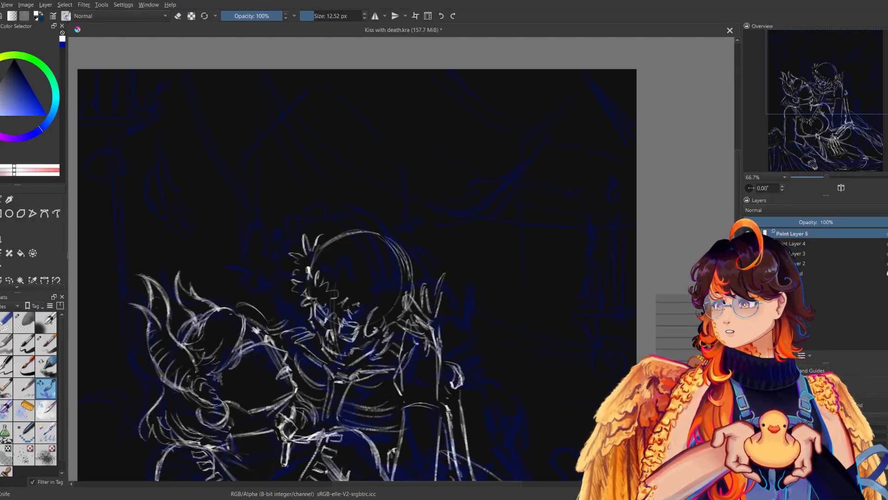
pyautogui.moveTo(377, 297)
pyautogui.mouseDown()
pyautogui.moveTo(372, 310)
pyautogui.moveTo(399, 296)
pyautogui.mouseUp()
pyautogui.moveTo(404, 254); pyautogui.dragTo(406, 244)
pyautogui.moveTo(407, 244)
pyautogui.mouseDown()
pyautogui.moveTo(419, 283)
pyautogui.moveTo(376, 313)
pyautogui.moveTo(361, 304)
pyautogui.moveTo(382, 324)
pyautogui.moveTo(419, 297)
pyautogui.mouseUp()
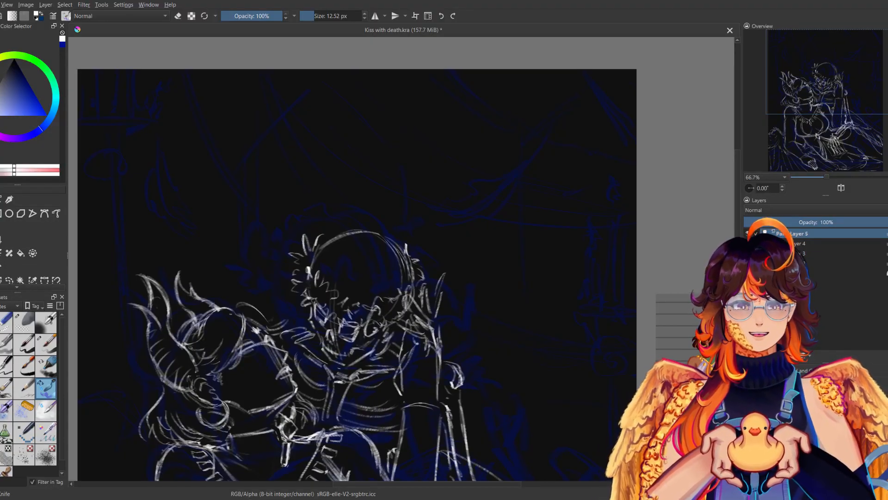
# Erase the skull outline where it overlaps the wreath leaves, hiding Paint Layer 4 to isolate Death's sketch.
pyautogui.press('e')
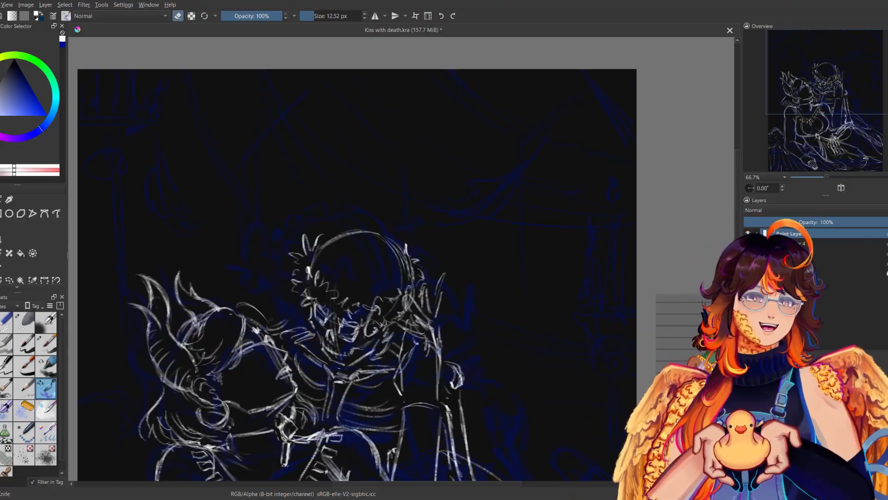
pyautogui.moveTo(308, 270); pyautogui.dragTo(310, 279)
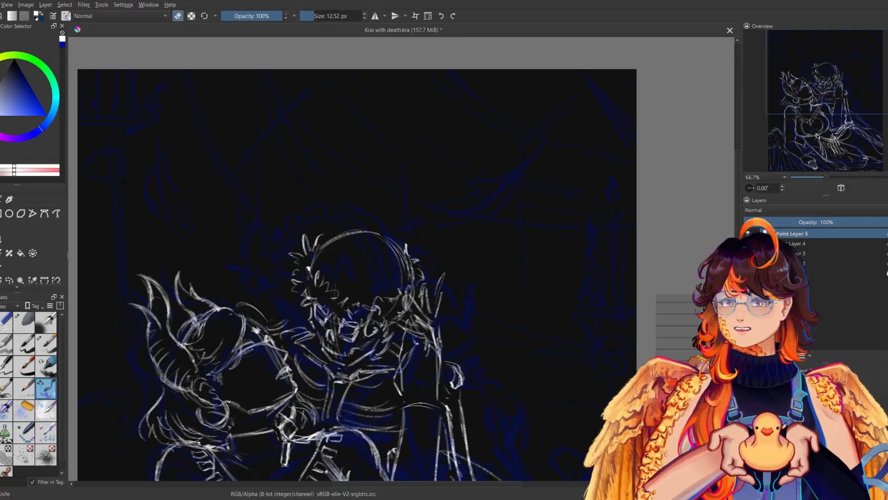
pyautogui.moveTo(413, 266); pyautogui.dragTo(412, 283)
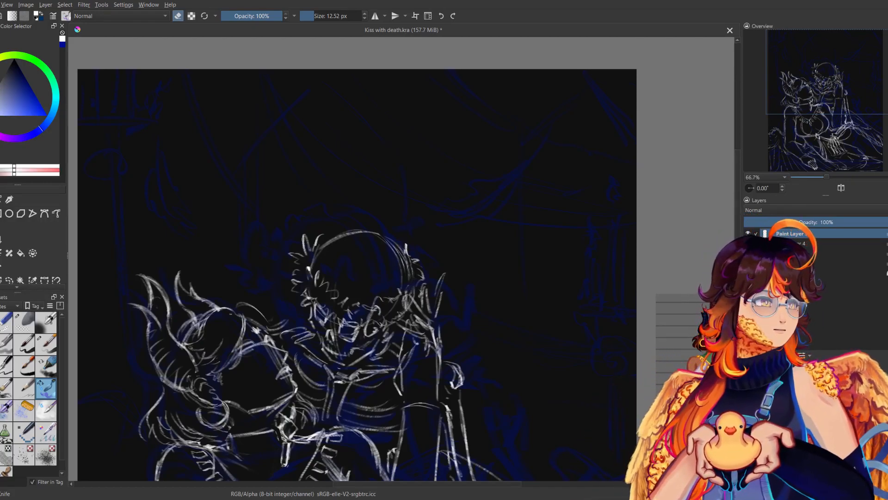
pyautogui.click(748, 244)
pyautogui.moveTo(413, 290)
pyautogui.mouseDown()
pyautogui.moveTo(404, 313)
pyautogui.moveTo(364, 327)
pyautogui.moveTo(348, 317)
pyautogui.mouseUp()
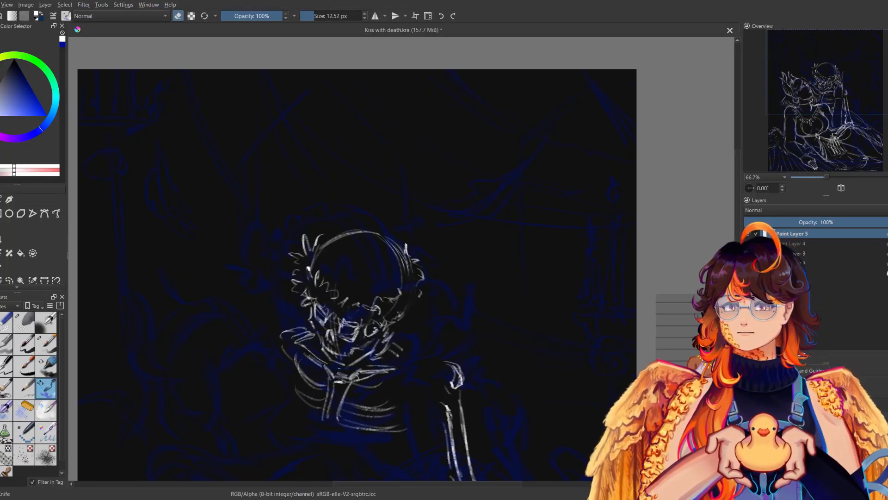
# Fill the wreath gaps with more leaves at Death's brow and temples, checking in mirrored view, show Paint Layer 4 again and save.
pyautogui.press('e')
pyautogui.moveTo(352, 320)
pyautogui.mouseDown()
pyautogui.moveTo(367, 328)
pyautogui.moveTo(340, 326)
pyautogui.mouseUp()
pyautogui.moveTo(400, 316)
pyautogui.mouseDown()
pyautogui.moveTo(414, 304)
pyautogui.moveTo(408, 281)
pyautogui.mouseUp()
pyautogui.moveTo(407, 282)
pyautogui.mouseDown()
pyautogui.moveTo(462, 313)
pyautogui.moveTo(483, 298)
pyautogui.mouseUp()
pyautogui.press('m')
pyautogui.hotkey('ctrl', 'z')
pyautogui.moveTo(477, 303)
pyautogui.mouseDown()
pyautogui.moveTo(481, 309)
pyautogui.moveTo(436, 320)
pyautogui.mouseUp()
pyautogui.moveTo(483, 284); pyautogui.dragTo(491, 295)
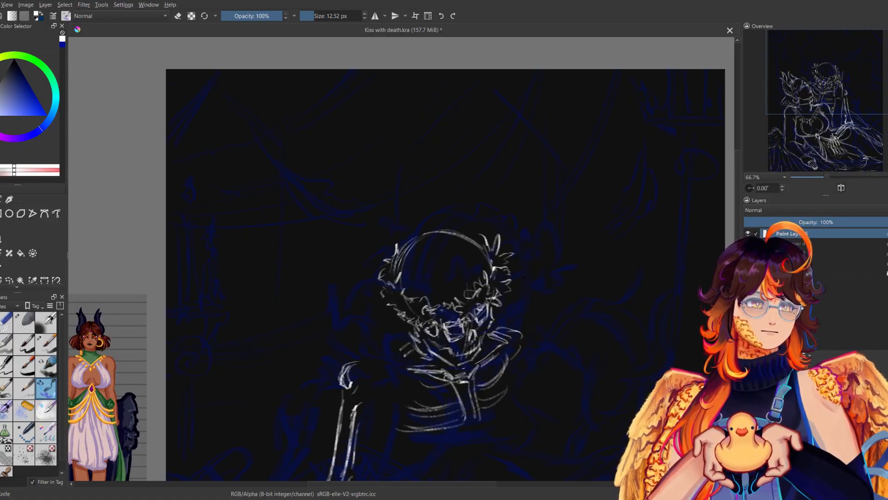
pyautogui.press('m')
pyautogui.moveTo(397, 316); pyautogui.dragTo(418, 287)
pyautogui.press('m')
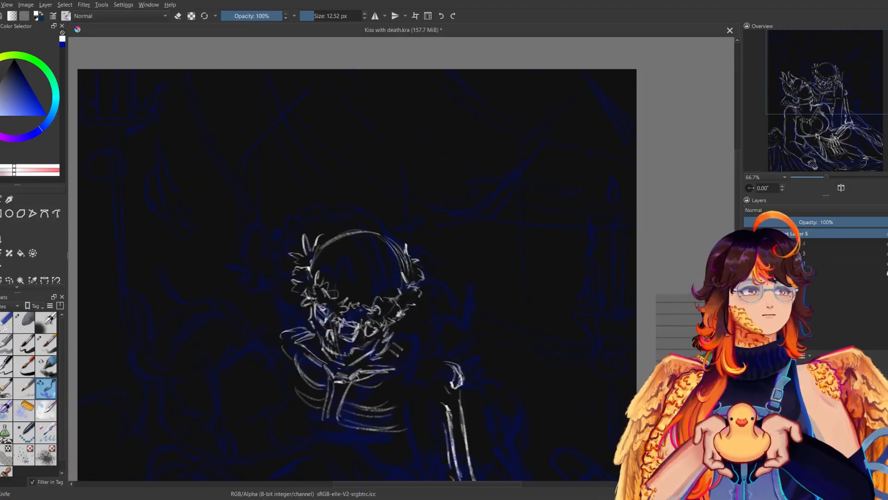
pyautogui.click(749, 243)
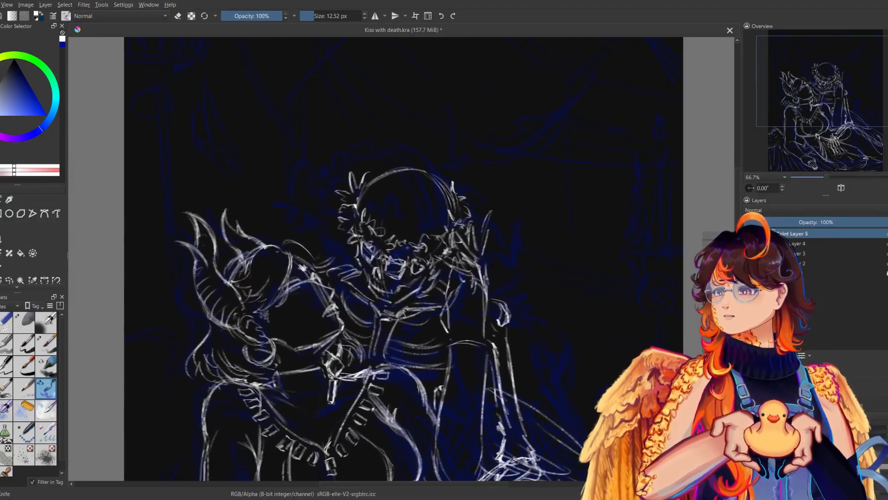
pyautogui.hotkey('ctrl', 's')
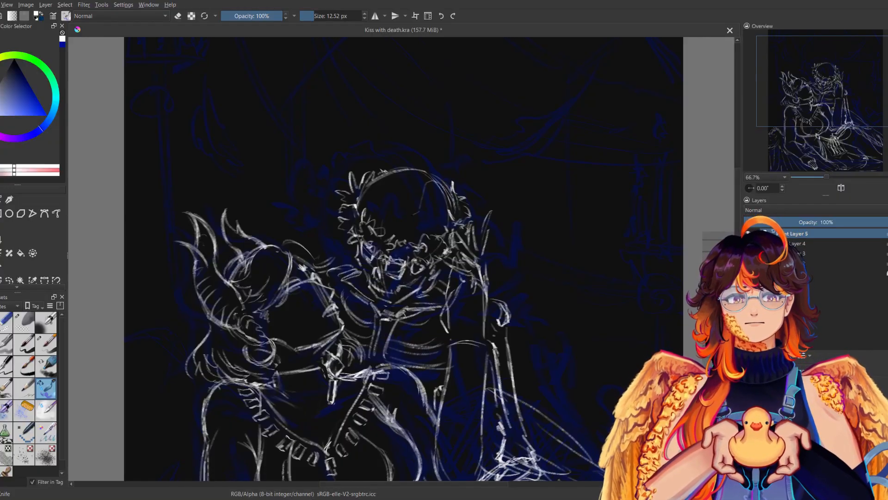
# Undo the trial crack strokes and draw a branching crack across Death's forehead, checking it in mirrored view.
pyautogui.press('m')
pyautogui.hotkey('ctrl', 'z')
pyautogui.hotkey('ctrl', 'z')
pyautogui.hotkey('ctrl', 'z')
pyautogui.moveTo(358, 225)
pyautogui.mouseDown()
pyautogui.moveTo(399, 200)
pyautogui.moveTo(395, 226)
pyautogui.mouseUp()
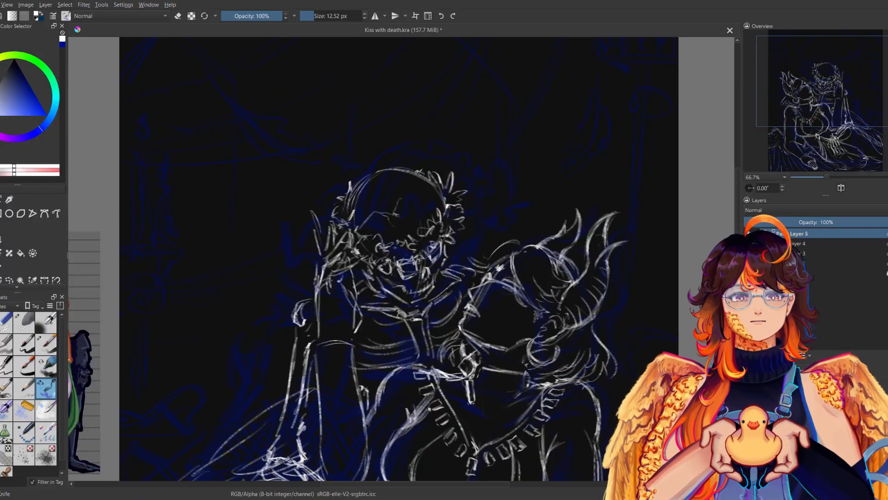
pyautogui.press('m')
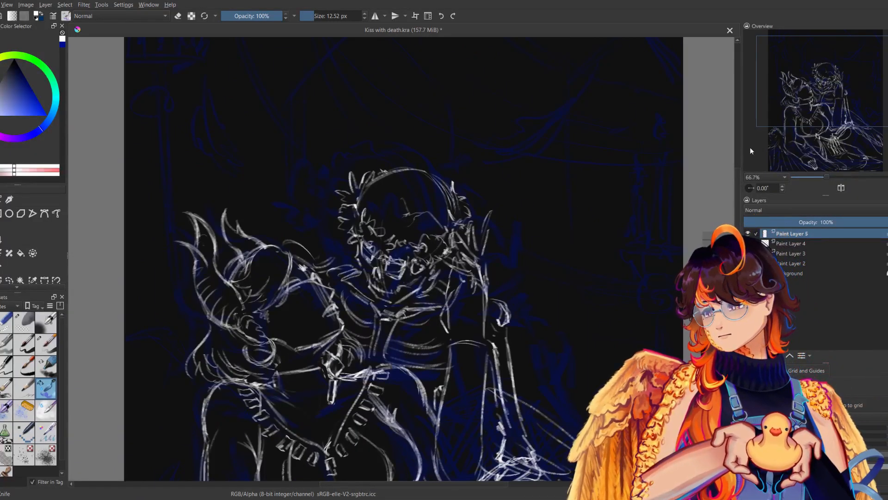
pyautogui.press('m')
pyautogui.press('m')
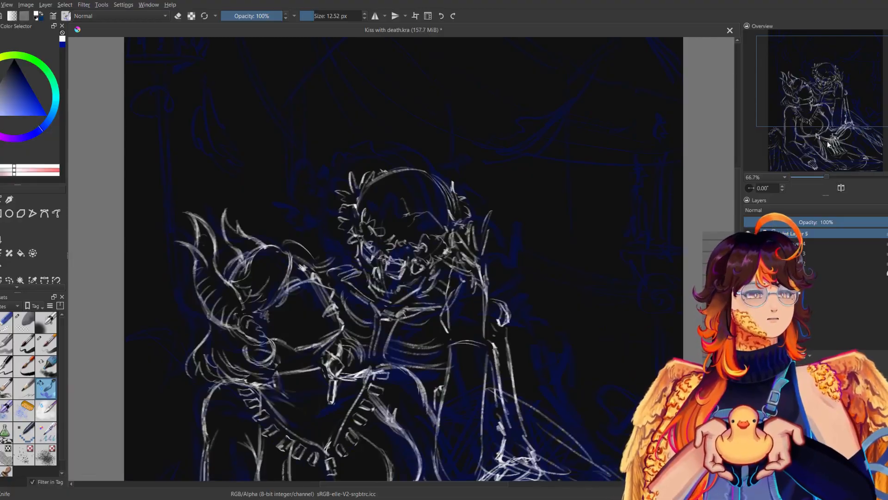
pyautogui.moveTo(825, 177); pyautogui.dragTo(820, 175)
pyautogui.press('m')
pyautogui.press('m')
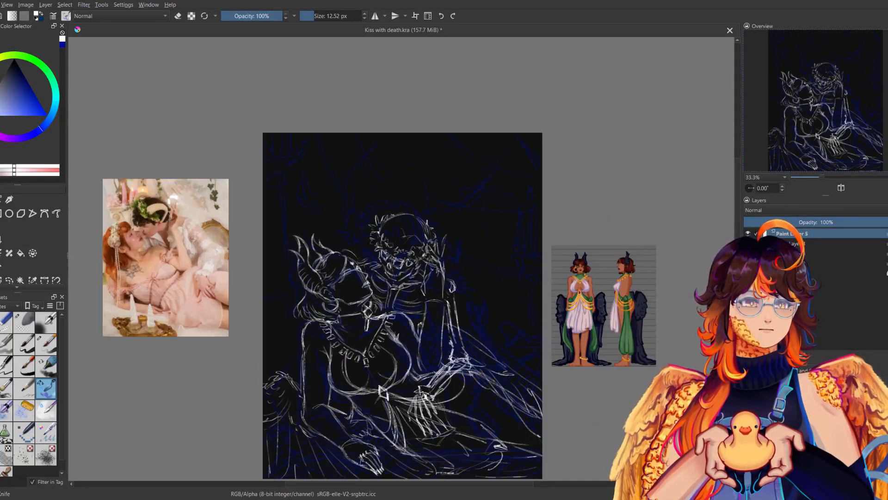
# Add a new layer below Paint Layer 4 and sketch a column with a flat scrolled capital along the canvas's right edge.
pyautogui.moveTo(510, 243); pyautogui.dragTo(530, 237)
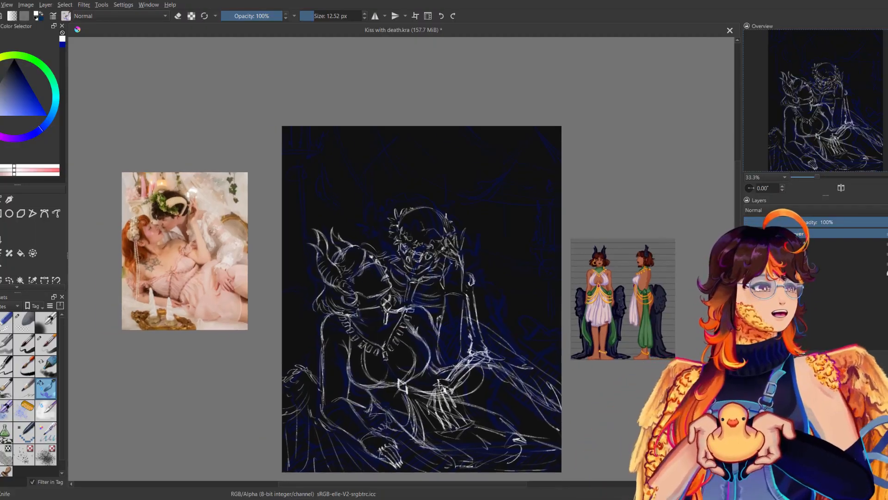
pyautogui.moveTo(684, 365); pyautogui.dragTo(641, 324)
pyautogui.click(797, 243)
pyautogui.click(798, 253)
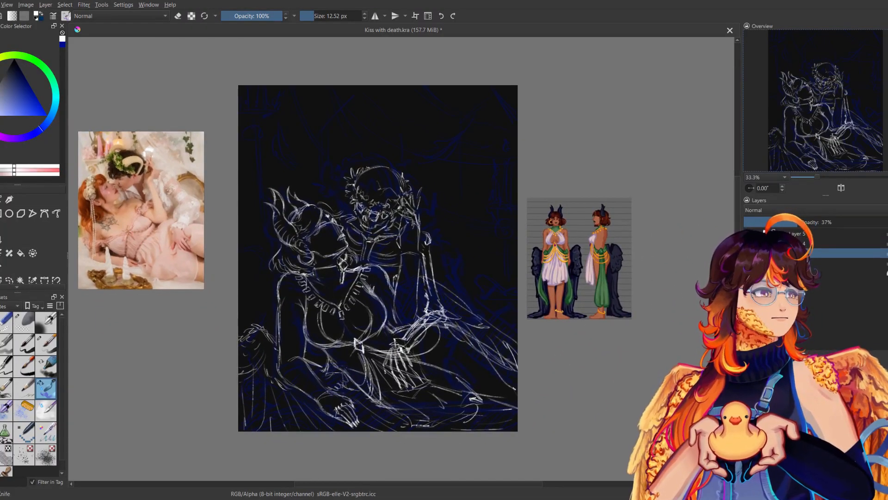
pyautogui.press('Insert')
pyautogui.moveTo(520, 256)
pyautogui.mouseDown()
pyautogui.moveTo(509, 295)
pyautogui.moveTo(481, 244)
pyautogui.moveTo(469, 243)
pyautogui.moveTo(494, 266)
pyautogui.moveTo(490, 324)
pyautogui.mouseUp()
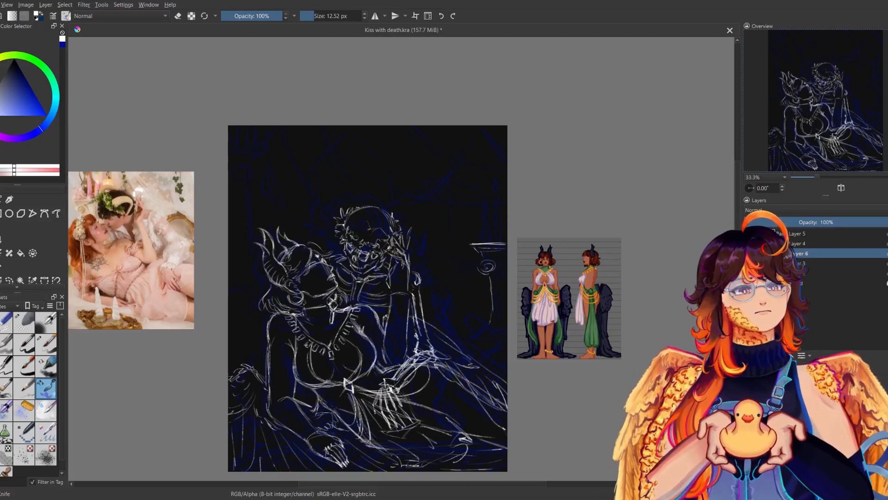
pyautogui.moveTo(493, 309); pyautogui.dragTo(493, 334)
pyautogui.hotkey('ctrl', 'z')
pyautogui.moveTo(493, 303); pyautogui.dragTo(491, 365)
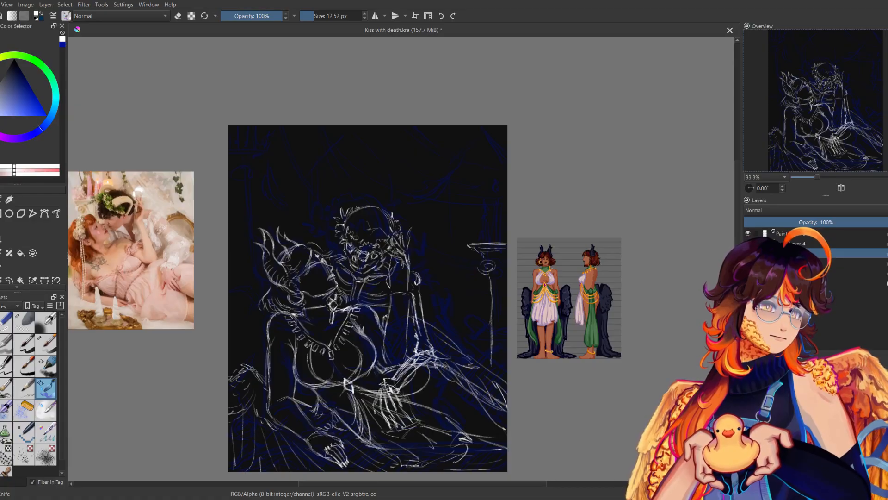
pyautogui.moveTo(495, 288)
pyautogui.mouseDown()
pyautogui.moveTo(495, 370)
pyautogui.moveTo(497, 347)
pyautogui.mouseUp()
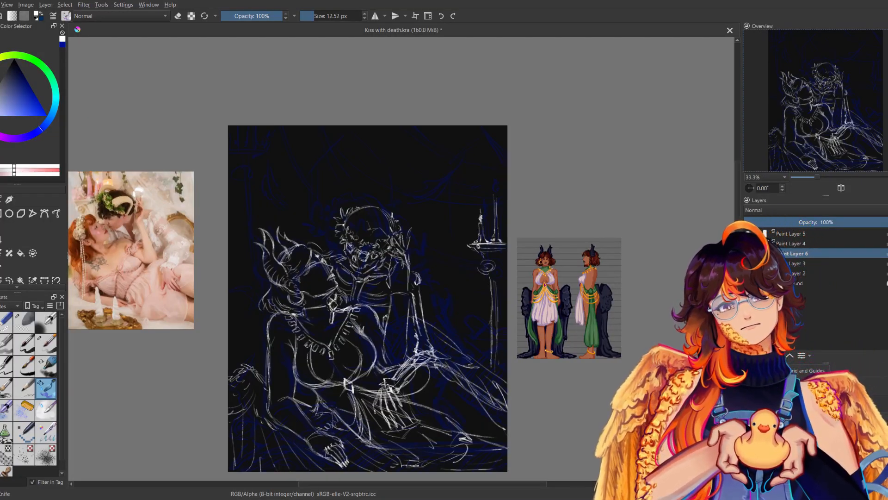
# Draw candles with flames standing on top of the right-hand column, checking them in mirrored view.
pyautogui.moveTo(496, 196); pyautogui.dragTo(497, 187)
pyautogui.moveTo(490, 228); pyautogui.dragTo(489, 236)
pyautogui.moveTo(487, 223); pyautogui.dragTo(486, 240)
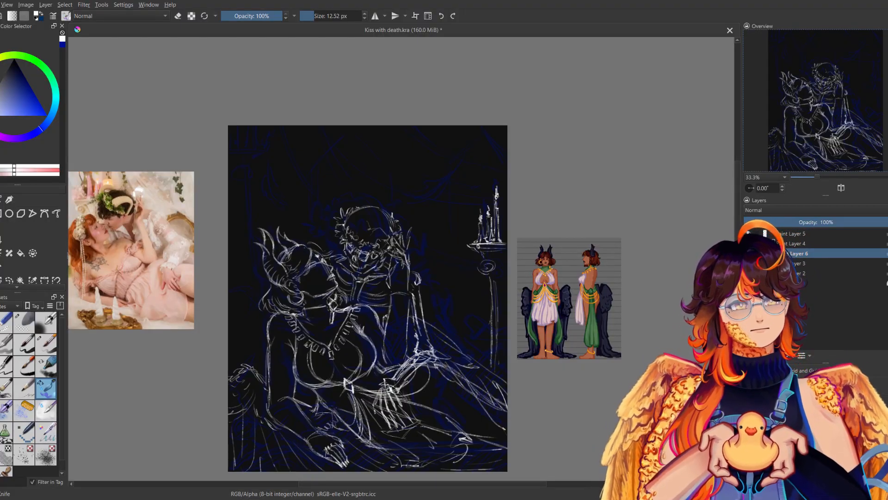
pyautogui.moveTo(504, 232); pyautogui.dragTo(506, 242)
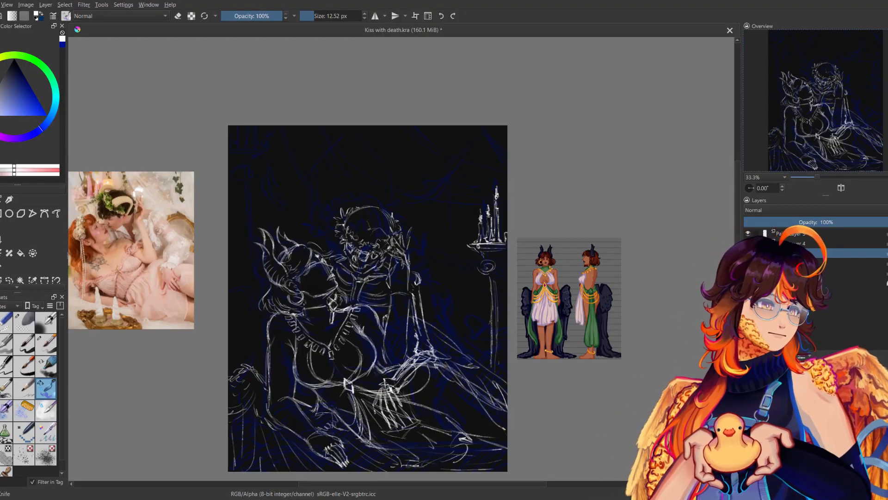
pyautogui.press('m')
pyautogui.press('m')
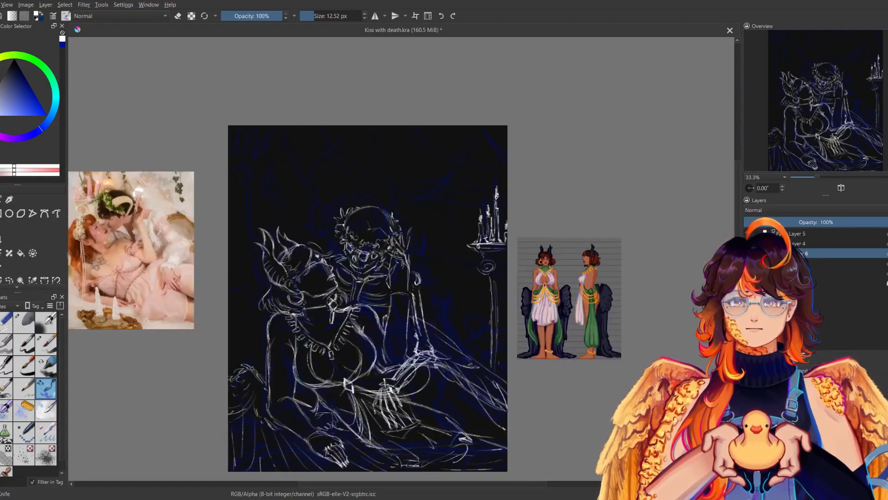
pyautogui.click(748, 234)
pyautogui.click(749, 233)
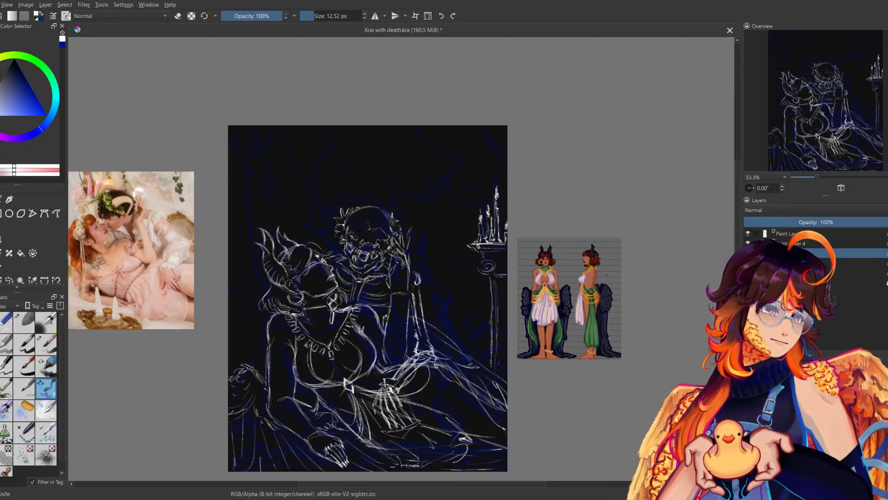
pyautogui.moveTo(627, 235); pyautogui.dragTo(656, 233)
pyautogui.hotkey('ctrl', 'z')
pyautogui.moveTo(481, 321)
pyautogui.mouseDown()
pyautogui.moveTo(518, 295)
pyautogui.moveTo(532, 299)
pyautogui.mouseUp()
pyautogui.hotkey('ctrl', 'z')
pyautogui.hotkey('ctrl', 'z')
pyautogui.moveTo(480, 327)
pyautogui.mouseDown()
pyautogui.moveTo(521, 303)
pyautogui.moveTo(533, 306)
pyautogui.mouseUp()
pyautogui.moveTo(479, 327)
pyautogui.mouseDown()
pyautogui.moveTo(534, 305)
pyautogui.moveTo(510, 306)
pyautogui.mouseUp()
pyautogui.moveTo(536, 344); pyautogui.dragTo(521, 366)
pyautogui.hotkey('ctrl', 'z')
pyautogui.hotkey('ctrl', 'z')
pyautogui.hotkey('ctrl', 'z')
pyautogui.hotkey('ctrl', 'z')
pyautogui.hotkey('ctrl', 'z')
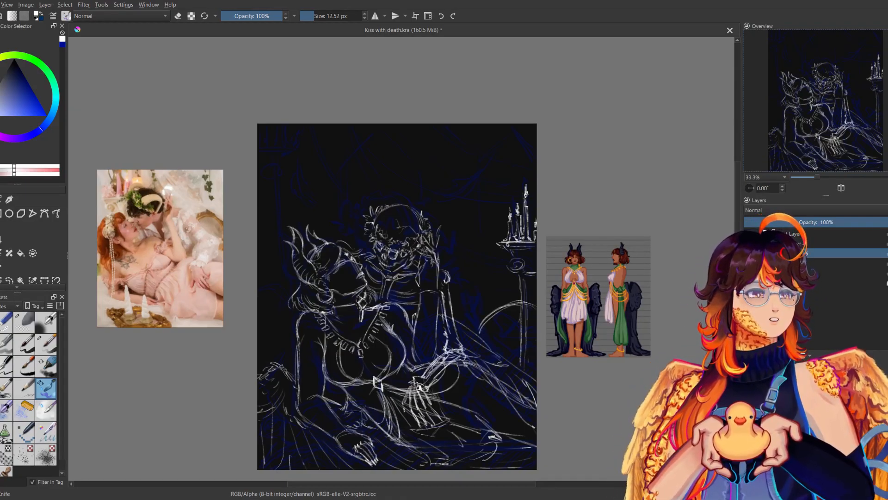
pyautogui.hotkey('ctrl', 'z')
pyautogui.hotkey('ctrl', 'z')
pyautogui.hotkey('ctrl', 'z')
pyautogui.hotkey('ctrl', 'shift', 'z')
pyautogui.moveTo(488, 338); pyautogui.dragTo(522, 310)
pyautogui.moveTo(500, 318); pyautogui.dragTo(530, 311)
pyautogui.hotkey('ctrl', 'z')
pyautogui.hotkey('ctrl', 'z')
pyautogui.hotkey('ctrl', 'z')
pyautogui.hotkey('ctrl', 'z')
# Sketch the large rounded cushion outline with a double rim in front of the right-hand column, checking it in mirrored view.
pyautogui.moveTo(478, 329)
pyautogui.mouseDown()
pyautogui.moveTo(520, 306)
pyautogui.moveTo(530, 311)
pyautogui.moveTo(537, 329)
pyautogui.moveTo(523, 367)
pyautogui.mouseUp()
pyautogui.moveTo(537, 336); pyautogui.dragTo(529, 359)
pyautogui.moveTo(476, 339); pyautogui.dragTo(511, 307)
pyautogui.moveTo(481, 321)
pyautogui.mouseDown()
pyautogui.moveTo(510, 307)
pyautogui.moveTo(487, 317)
pyautogui.mouseUp()
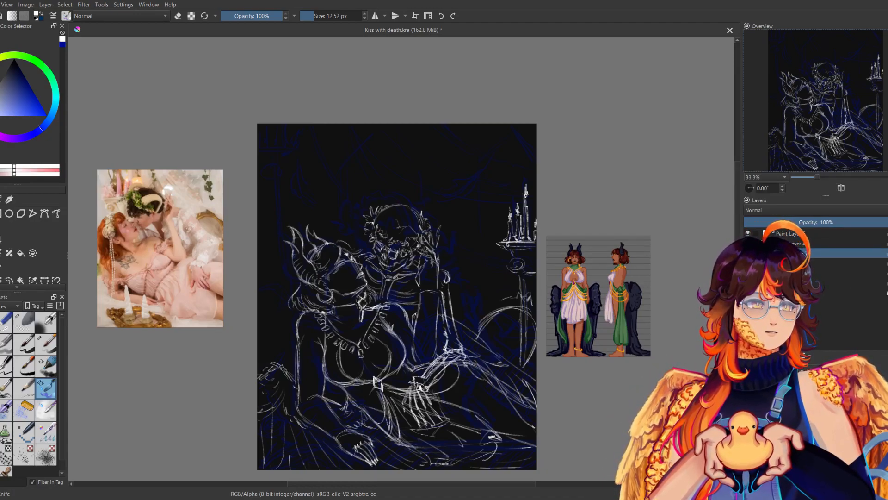
pyautogui.moveTo(502, 299); pyautogui.dragTo(488, 306)
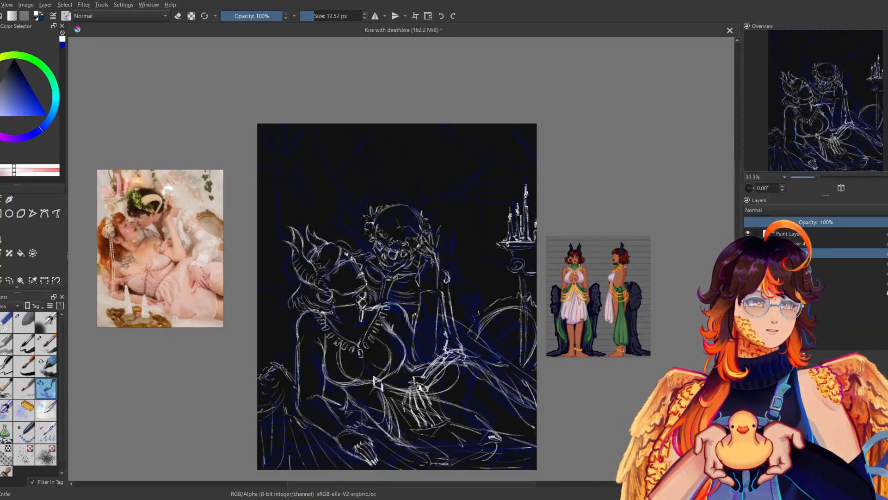
pyautogui.press('m')
pyautogui.press('m')
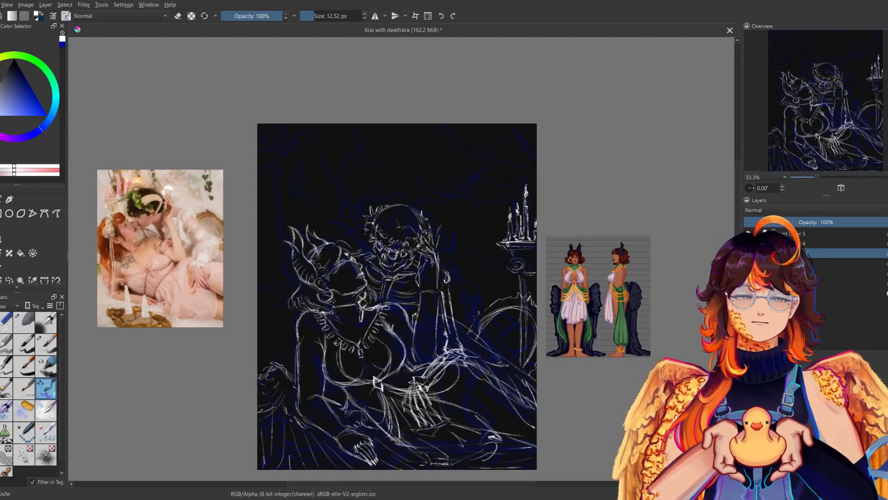
# Fill the right-hand rounded cushion with curved fold lines gathering toward its centre.
pyautogui.moveTo(470, 331)
pyautogui.mouseDown()
pyautogui.moveTo(469, 291)
pyautogui.moveTo(501, 259)
pyautogui.mouseUp()
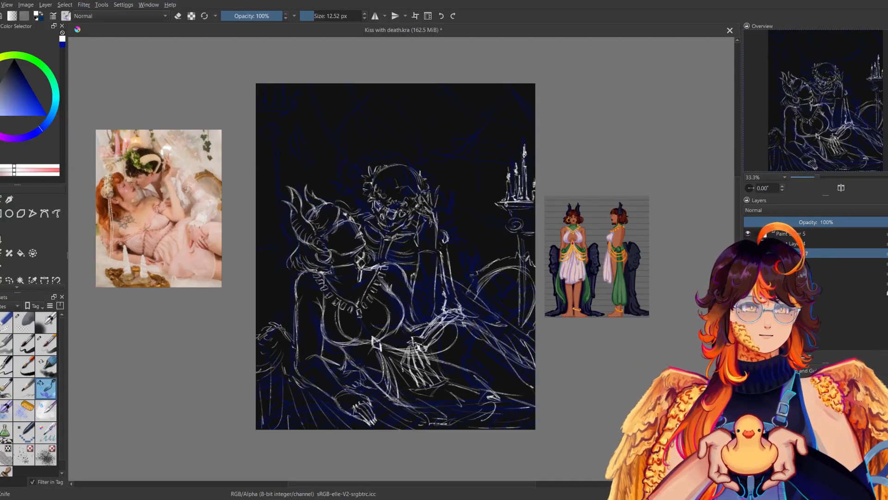
pyautogui.moveTo(485, 289)
pyautogui.mouseDown()
pyautogui.moveTo(499, 284)
pyautogui.moveTo(500, 301)
pyautogui.moveTo(509, 289)
pyautogui.moveTo(521, 304)
pyautogui.mouseUp()
pyautogui.moveTo(505, 289)
pyautogui.mouseDown()
pyautogui.moveTo(524, 310)
pyautogui.moveTo(516, 307)
pyautogui.mouseUp()
pyautogui.moveTo(491, 308)
pyautogui.mouseDown()
pyautogui.moveTo(509, 296)
pyautogui.moveTo(502, 291)
pyautogui.mouseUp()
pyautogui.moveTo(490, 305); pyautogui.dragTo(509, 292)
pyautogui.moveTo(495, 312); pyautogui.dragTo(514, 302)
pyautogui.moveTo(503, 320); pyautogui.dragTo(522, 312)
pyautogui.moveTo(514, 323); pyautogui.dragTo(524, 316)
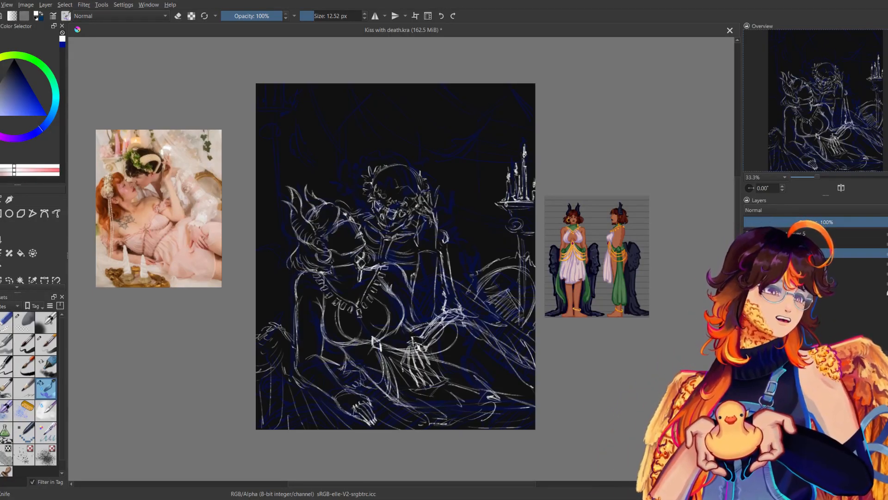
pyautogui.hotkey('ctrl', 'z')
pyautogui.moveTo(508, 297); pyautogui.dragTo(503, 310)
pyautogui.moveTo(512, 297); pyautogui.dragTo(510, 316)
pyautogui.moveTo(518, 310)
pyautogui.mouseDown()
pyautogui.moveTo(512, 323)
pyautogui.moveTo(497, 314)
pyautogui.mouseUp()
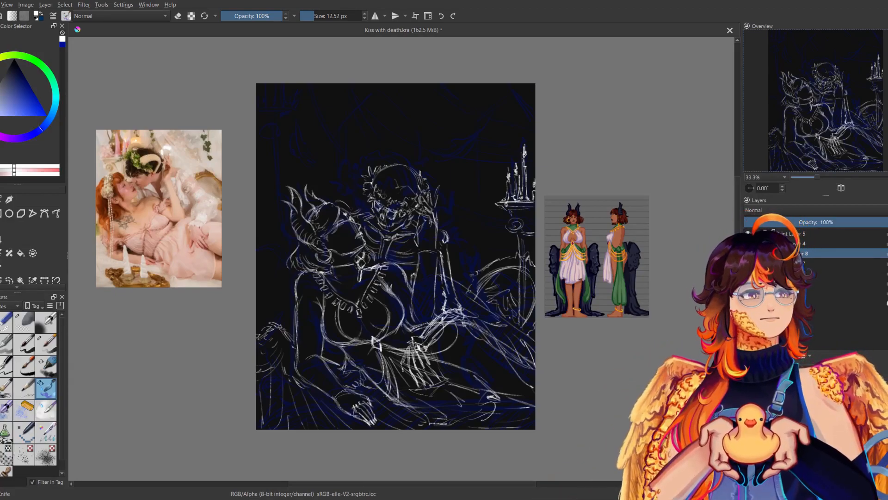
# Sketch a second column with a scrolled capital and candles on top in the canvas's upper left corner.
pyautogui.moveTo(566, 331); pyautogui.dragTo(585, 379)
pyautogui.moveTo(281, 162); pyautogui.dragTo(313, 160)
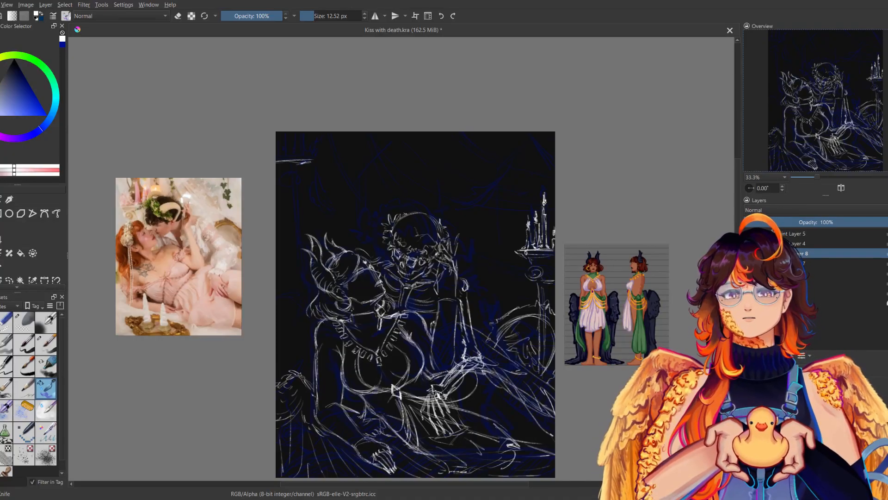
pyautogui.moveTo(277, 179)
pyautogui.mouseDown()
pyautogui.moveTo(290, 183)
pyautogui.moveTo(278, 194)
pyautogui.moveTo(294, 175)
pyautogui.moveTo(296, 189)
pyautogui.moveTo(287, 274)
pyautogui.mouseUp()
pyautogui.hotkey('ctrl', 'z')
pyautogui.moveTo(287, 216)
pyautogui.mouseDown()
pyautogui.moveTo(289, 294)
pyautogui.moveTo(282, 276)
pyautogui.moveTo(281, 293)
pyautogui.mouseUp()
pyautogui.moveTo(278, 251); pyautogui.dragTo(278, 289)
pyautogui.moveTo(299, 133)
pyautogui.mouseDown()
pyautogui.moveTo(298, 149)
pyautogui.moveTo(293, 143)
pyautogui.moveTo(306, 159)
pyautogui.moveTo(308, 144)
pyautogui.moveTo(283, 159)
pyautogui.moveTo(280, 145)
pyautogui.moveTo(288, 159)
pyautogui.mouseUp()
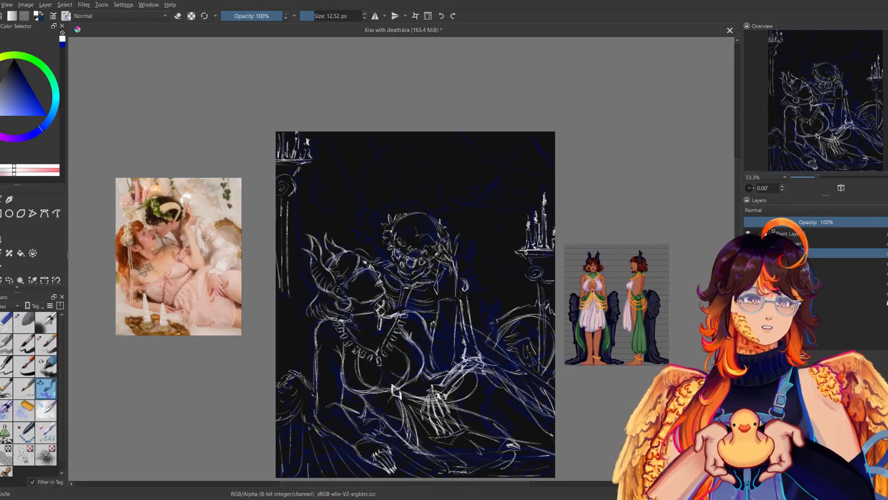
# Sketch a curved arc behind the woman's horned head and try a rounded cushion edge below it at the canvas's left edge.
pyautogui.moveTo(472, 223); pyautogui.dragTo(507, 182)
pyautogui.moveTo(312, 256)
pyautogui.mouseDown()
pyautogui.moveTo(334, 244)
pyautogui.moveTo(361, 273)
pyautogui.mouseUp()
pyautogui.moveTo(334, 243)
pyautogui.mouseDown()
pyautogui.moveTo(362, 273)
pyautogui.moveTo(334, 245)
pyautogui.mouseUp()
pyautogui.moveTo(312, 292)
pyautogui.mouseDown()
pyautogui.moveTo(344, 302)
pyautogui.moveTo(329, 331)
pyautogui.moveTo(334, 344)
pyautogui.mouseUp()
pyautogui.hotkey('ctrl', 'z')
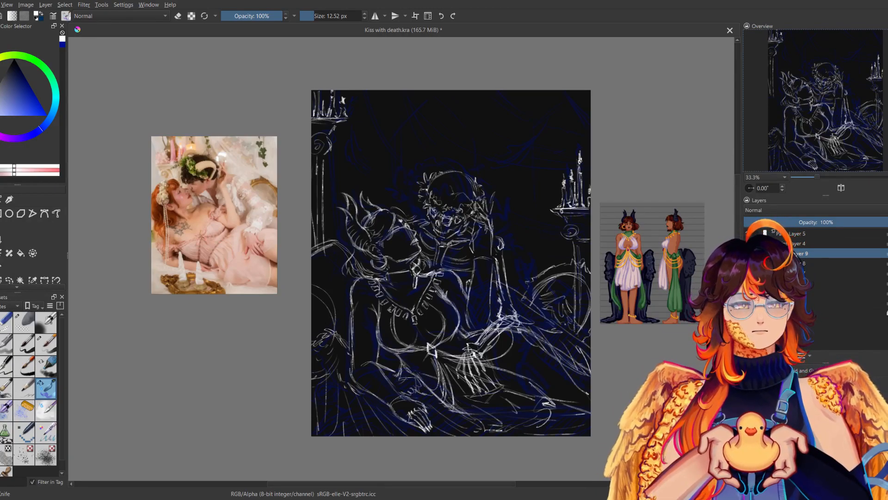
# Redraw the round cushion behind the woman's shoulder with an outer rim and radiating folds, checking it in mirrored view.
pyautogui.press('m')
pyautogui.hotkey('ctrl', 'z')
pyautogui.hotkey('ctrl', 'z')
pyautogui.moveTo(469, 363); pyautogui.dragTo(492, 285)
pyautogui.moveTo(465, 364)
pyautogui.mouseDown()
pyautogui.moveTo(493, 290)
pyautogui.moveTo(510, 305)
pyautogui.moveTo(492, 305)
pyautogui.mouseUp()
pyautogui.hotkey('ctrl', 'z')
pyautogui.hotkey('ctrl', 'z')
pyautogui.hotkey('ctrl', 'z')
pyautogui.moveTo(456, 331)
pyautogui.mouseDown()
pyautogui.moveTo(461, 364)
pyautogui.moveTo(489, 379)
pyautogui.mouseUp()
pyautogui.moveTo(461, 371)
pyautogui.mouseDown()
pyautogui.moveTo(492, 383)
pyautogui.moveTo(492, 300)
pyautogui.mouseUp()
pyautogui.press('m')
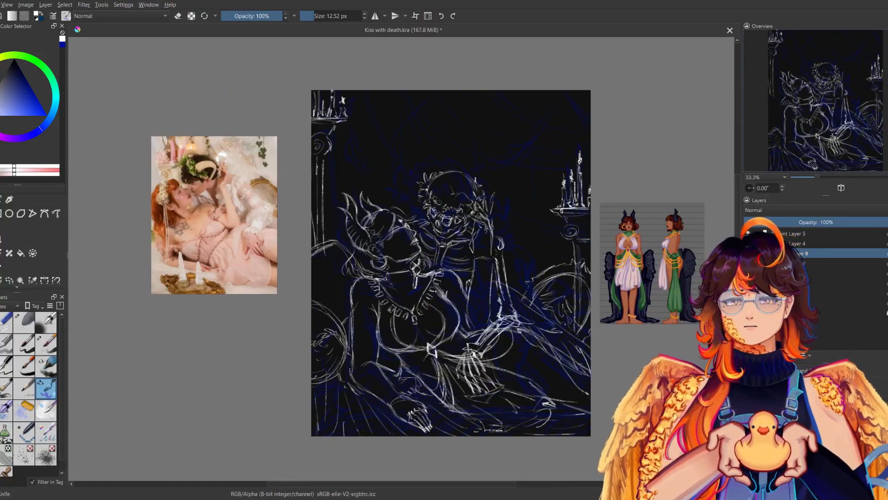
pyautogui.press('m')
pyautogui.press('m')
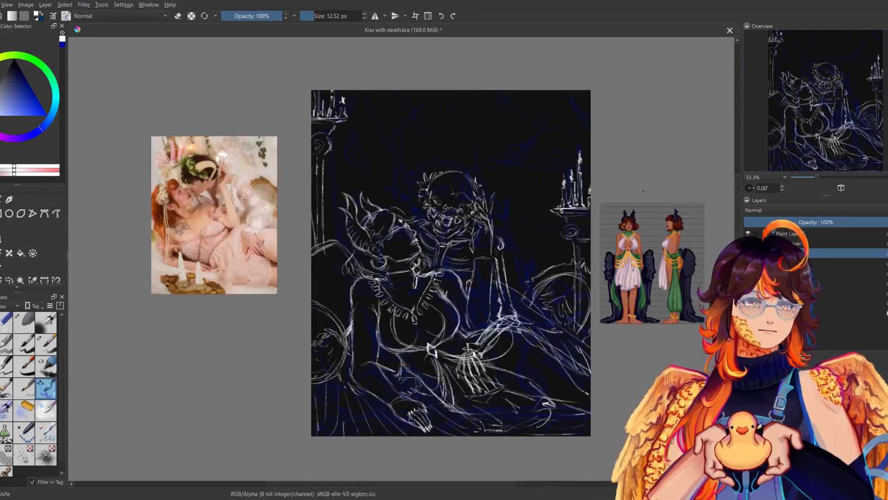
pyautogui.moveTo(643, 191); pyautogui.dragTo(551, 217)
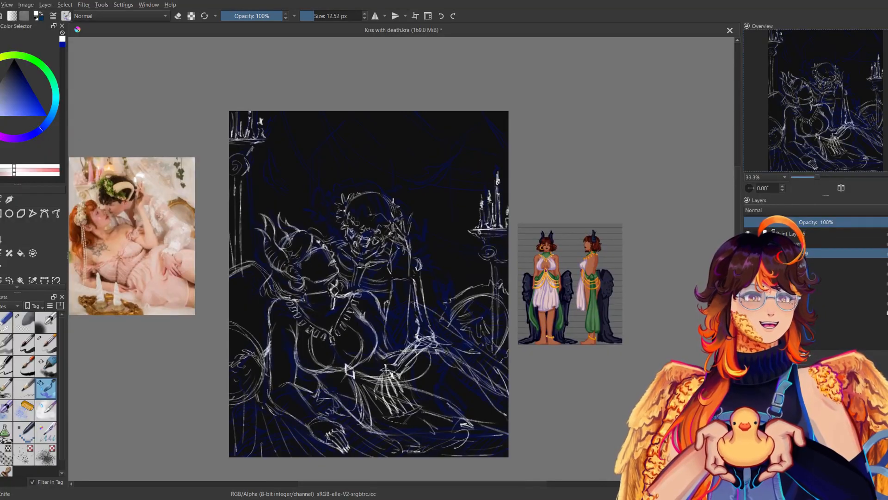
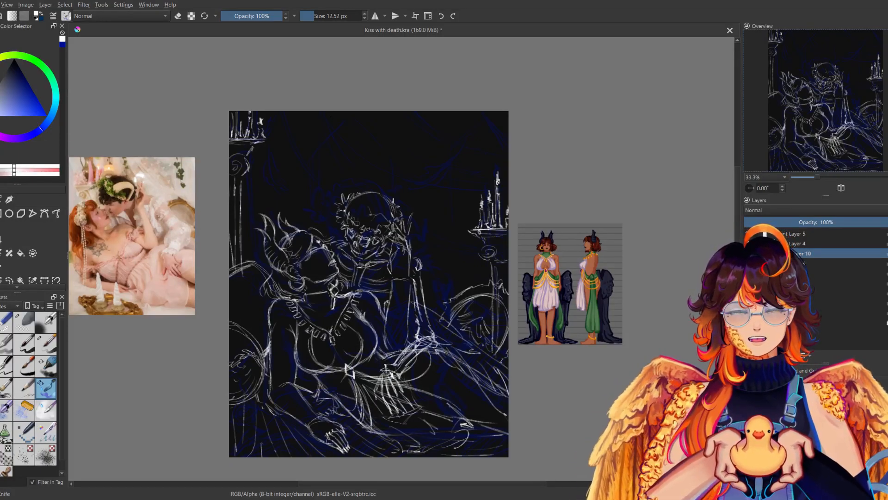
# On the background column layer, sketch a tall pointed-arch window outline behind and above Death's wreathed head.
pyautogui.click(809, 304)
pyautogui.click(822, 221)
pyautogui.click(798, 236)
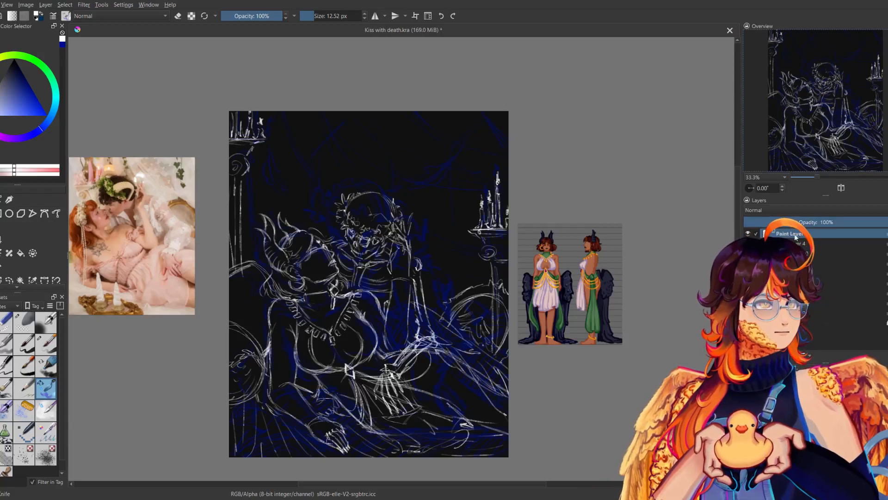
pyautogui.click(805, 253)
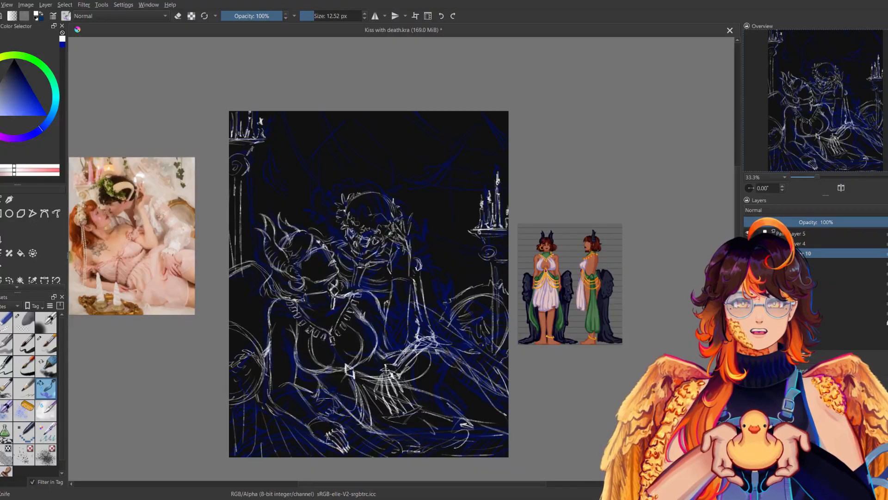
pyautogui.moveTo(316, 160)
pyautogui.mouseDown()
pyautogui.moveTo(349, 124)
pyautogui.moveTo(380, 152)
pyautogui.moveTo(319, 215)
pyautogui.mouseUp()
pyautogui.moveTo(315, 180); pyautogui.dragTo(318, 222)
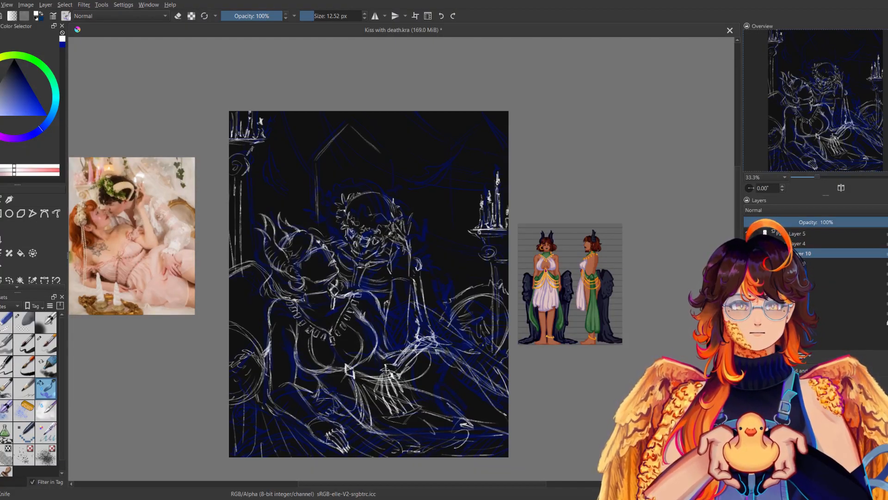
pyautogui.moveTo(386, 159); pyautogui.dragTo(385, 180)
pyautogui.moveTo(384, 161); pyautogui.dragTo(383, 182)
# Sketch a second pointed-arch window beside the right-hand candles and the vertical edge of another next to the left column.
pyautogui.moveTo(432, 160)
pyautogui.mouseDown()
pyautogui.moveTo(462, 128)
pyautogui.moveTo(496, 154)
pyautogui.mouseUp()
pyautogui.moveTo(437, 176); pyautogui.dragTo(436, 233)
pyautogui.moveTo(442, 248); pyautogui.dragTo(486, 238)
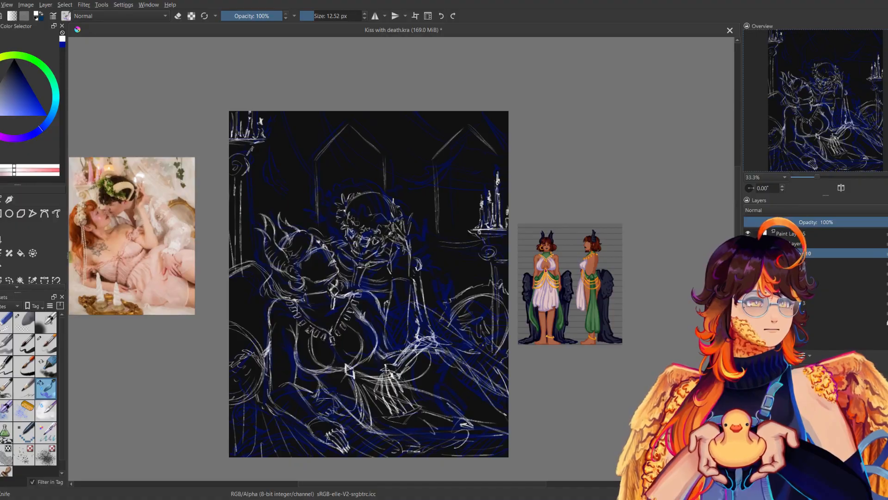
pyautogui.hotkey('ctrl', 'z')
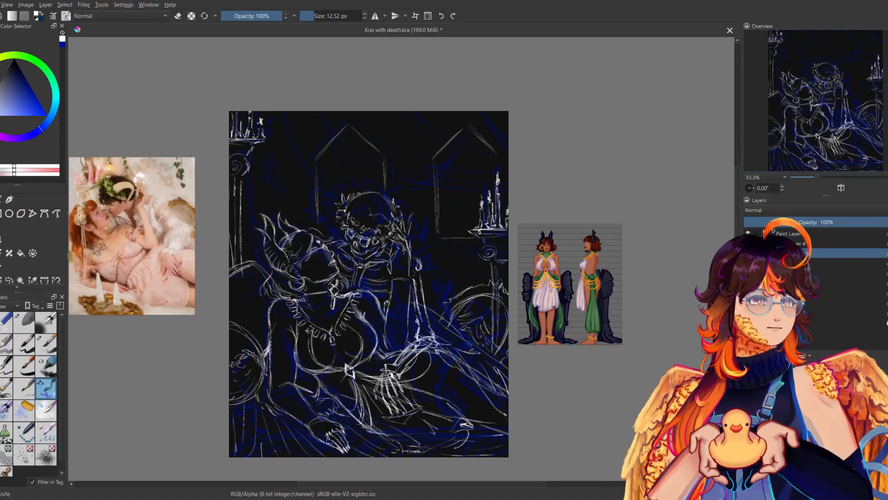
pyautogui.moveTo(434, 234); pyautogui.dragTo(432, 190)
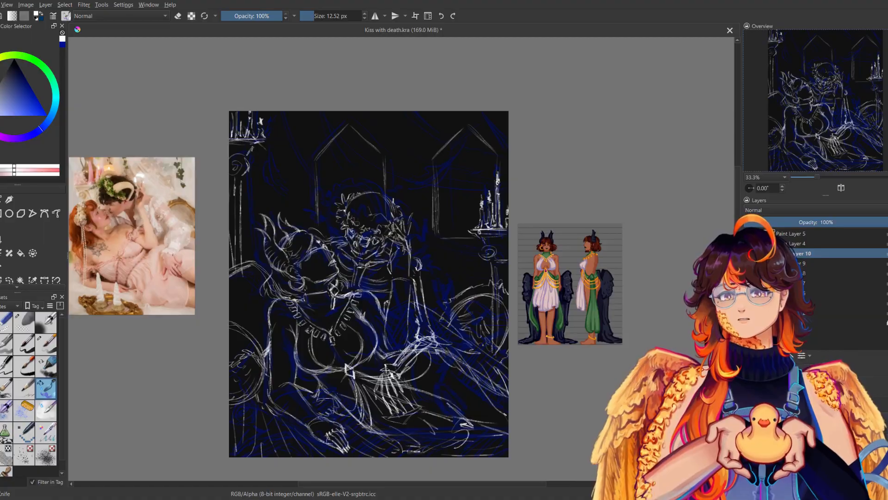
pyautogui.moveTo(268, 161); pyautogui.dragTo(268, 222)
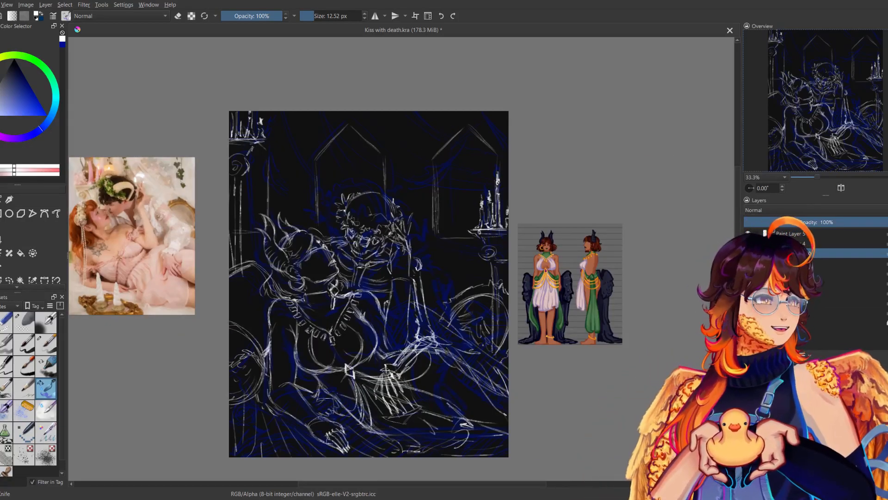
# On a new layer, sketch swagged drapery lines sweeping from the canvas's top edge across the windows to its right edge.
pyautogui.moveTo(276, 110); pyautogui.dragTo(377, 200)
pyautogui.hotkey('ctrl', 'z')
pyautogui.moveTo(329, 111)
pyautogui.mouseDown()
pyautogui.moveTo(394, 169)
pyautogui.moveTo(498, 188)
pyautogui.mouseUp()
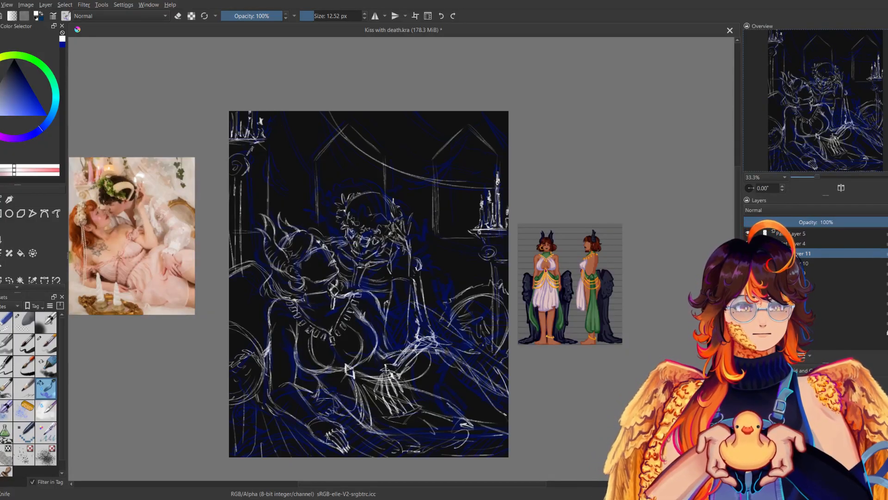
pyautogui.moveTo(360, 134); pyautogui.dragTo(508, 166)
pyautogui.moveTo(426, 160); pyautogui.dragTo(509, 165)
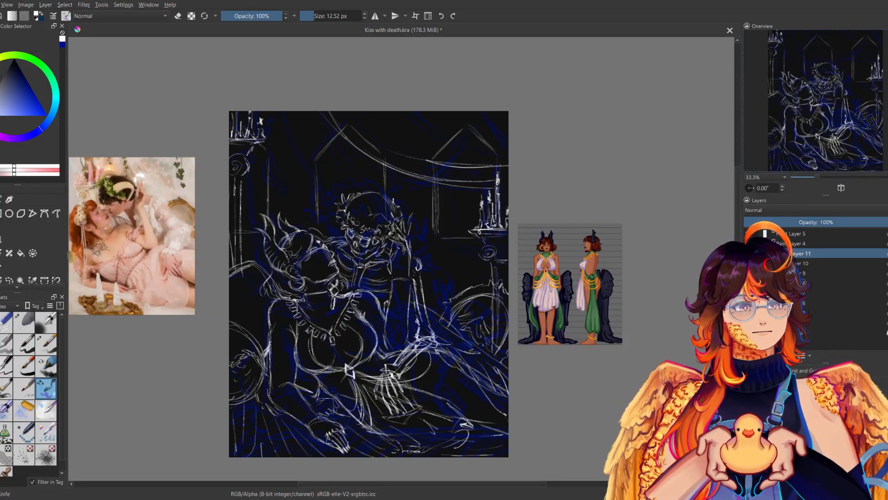
pyautogui.moveTo(373, 119); pyautogui.dragTo(508, 156)
# Add longer, deeper drapery folds running from the top edge behind Death's head down past the right-hand candles.
pyautogui.moveTo(349, 145); pyautogui.dragTo(508, 258)
pyautogui.hotkey('ctrl', 'z')
pyautogui.moveTo(323, 111); pyautogui.dragTo(508, 275)
pyautogui.moveTo(351, 165)
pyautogui.mouseDown()
pyautogui.moveTo(412, 218)
pyautogui.moveTo(508, 257)
pyautogui.mouseUp()
pyautogui.hotkey('ctrl', 'z')
pyautogui.moveTo(418, 194); pyautogui.dragTo(508, 254)
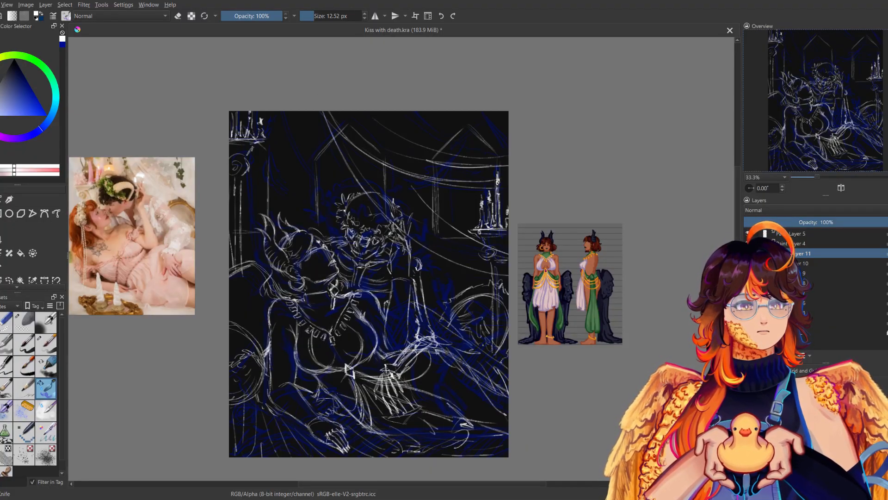
# Sketch drapery folds fanning from the top edge over the first window toward the left column, checking the composition in mirrored view.
pyautogui.press('m')
pyautogui.press('m')
pyautogui.moveTo(436, 209); pyautogui.dragTo(508, 227)
pyautogui.hotkey('ctrl', 'z')
pyautogui.press('m')
pyautogui.press('m')
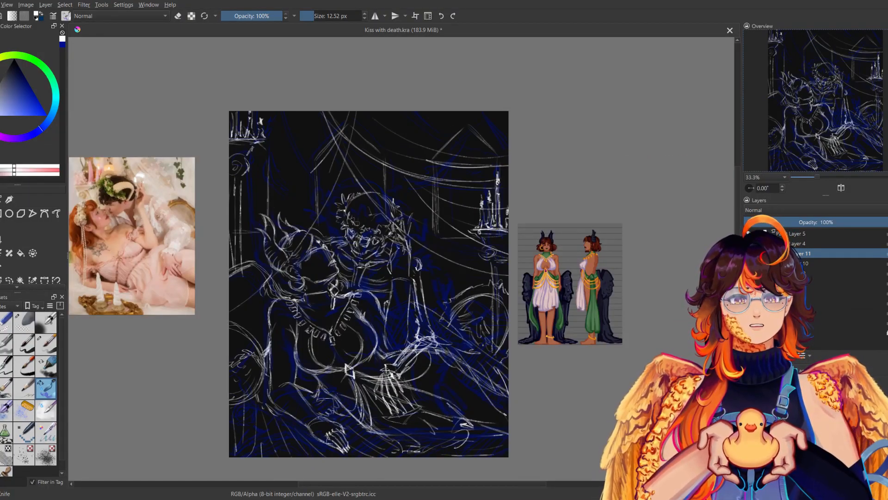
pyautogui.press('m')
pyautogui.press('m')
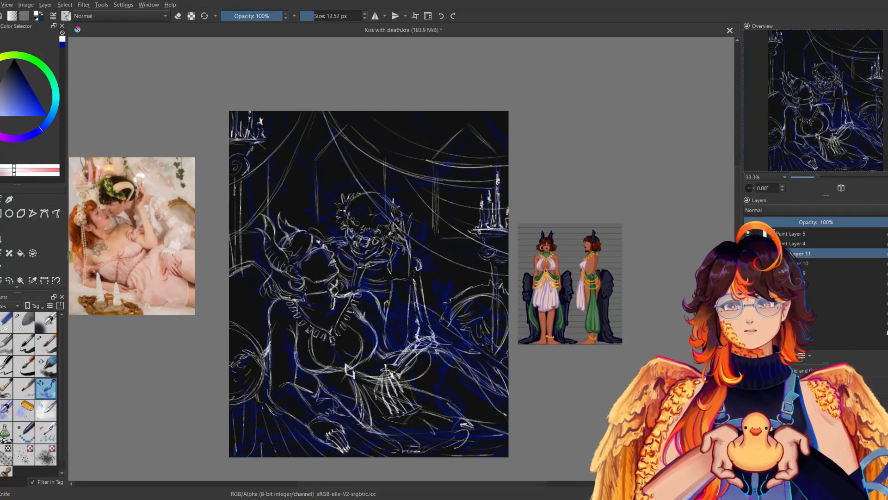
pyautogui.press('m')
pyautogui.press('m')
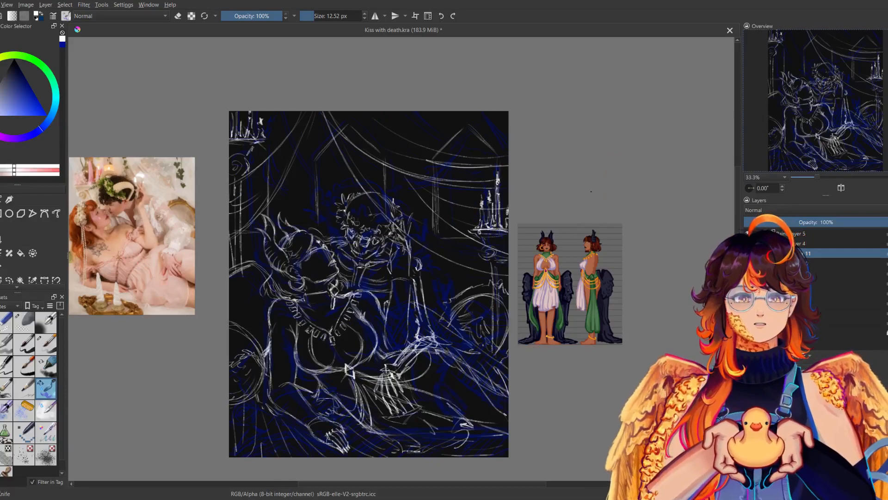
# Undo the last left-hand drape strokes and redraw them curving from the top edge to the canvas's left edge.
pyautogui.hotkey('ctrl', 'z')
pyautogui.hotkey('ctrl', 'z')
pyautogui.hotkey('ctrl', 'z')
pyautogui.hotkey('ctrl', 'z')
pyautogui.hotkey('ctrl', 'z')
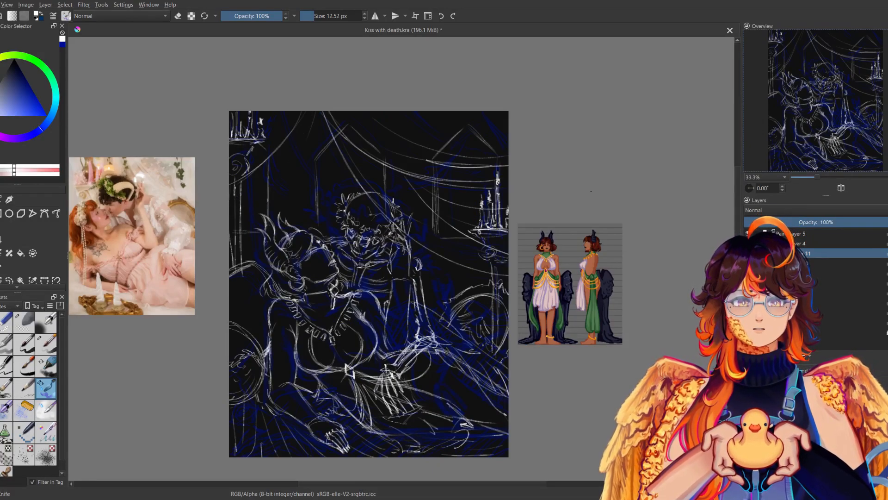
pyautogui.moveTo(302, 136); pyautogui.dragTo(229, 207)
pyautogui.moveTo(292, 111); pyautogui.dragTo(219, 156)
pyautogui.press('m')
pyautogui.press('m')
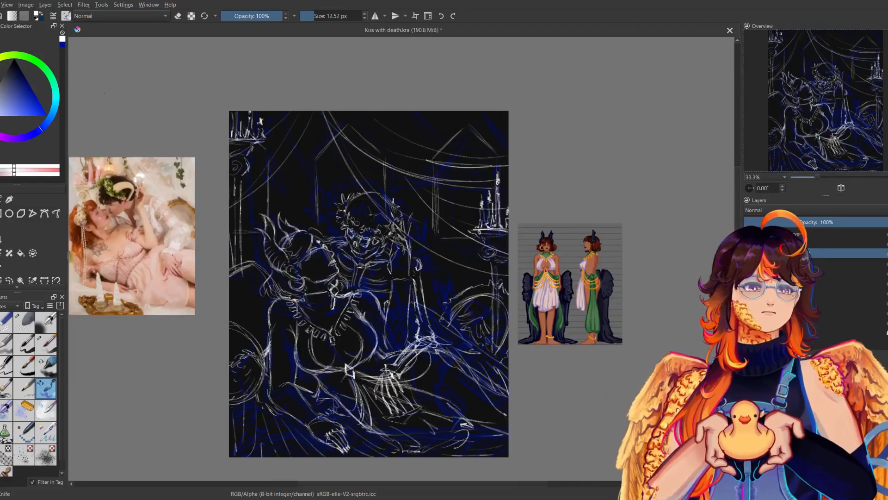
# Hide the blue rough sketch beneath the white lines and save the document.
pyautogui.moveTo(104, 94); pyautogui.dragTo(130, 60)
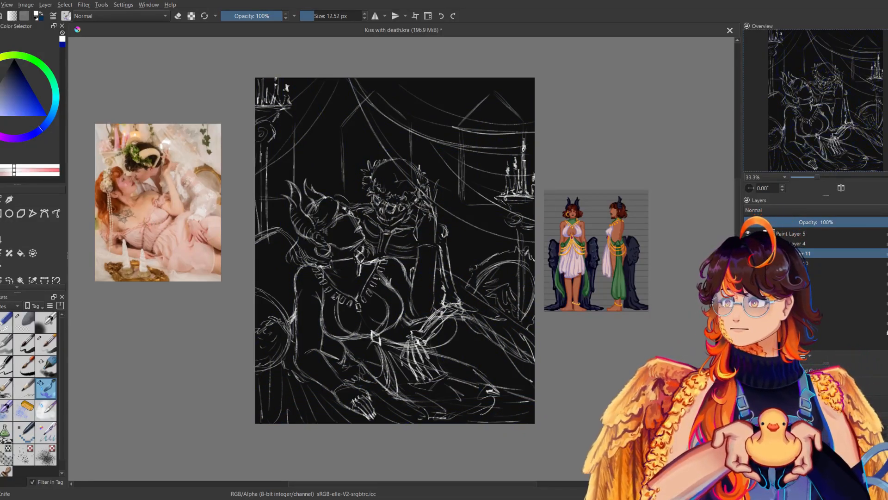
pyautogui.moveTo(393, 249); pyautogui.dragTo(387, 251)
pyautogui.click(792, 233)
pyautogui.hotkey('ctrl', 's')
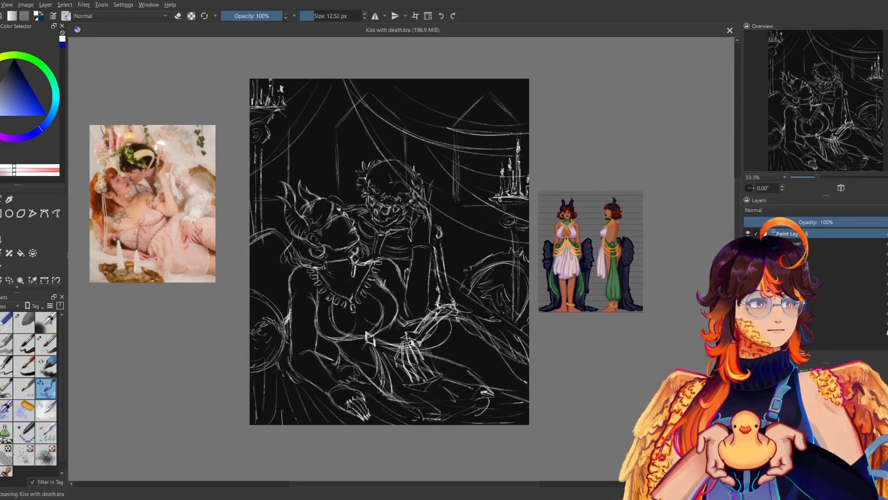
pyautogui.hotkey('ctrl', 'g')
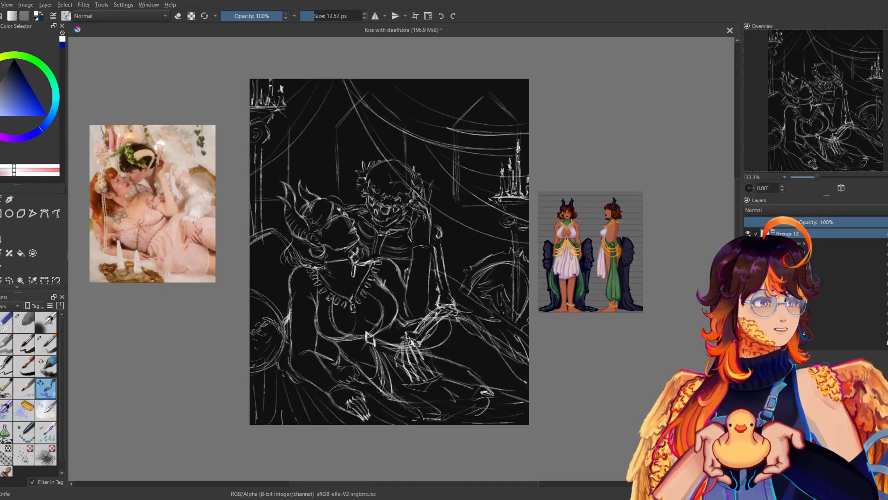
pyautogui.click(773, 237)
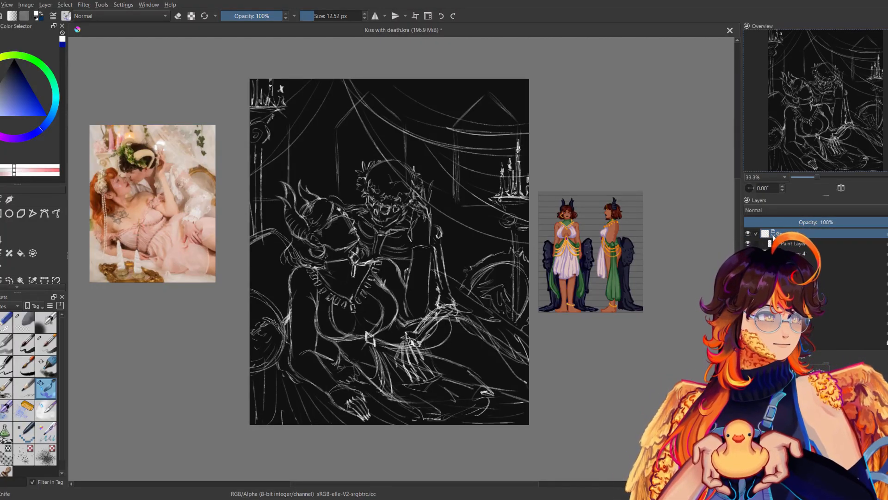
pyautogui.press('Insert')
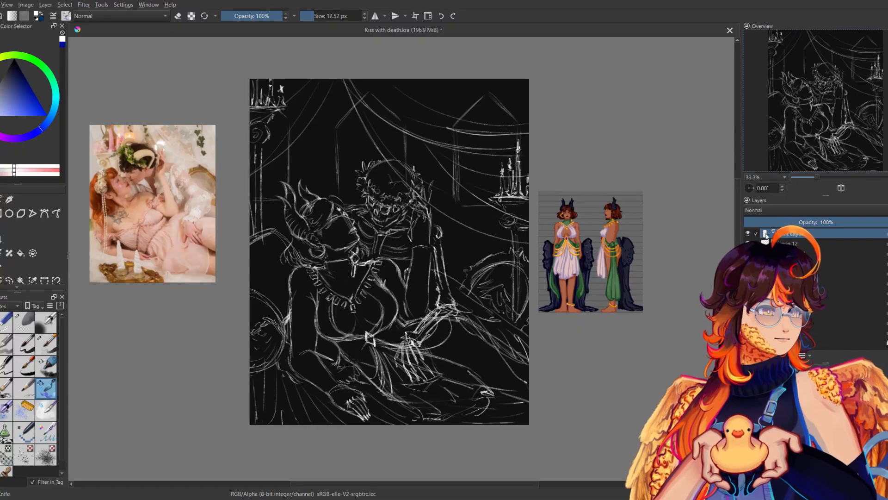
pyautogui.hotkey('ctrl', 'z')
pyautogui.hotkey('ctrl', 'z')
# Group the white construction sketch layers below Paint Layer 4, checking their content by toggling visibility, and save the document.
pyautogui.click(782, 263)
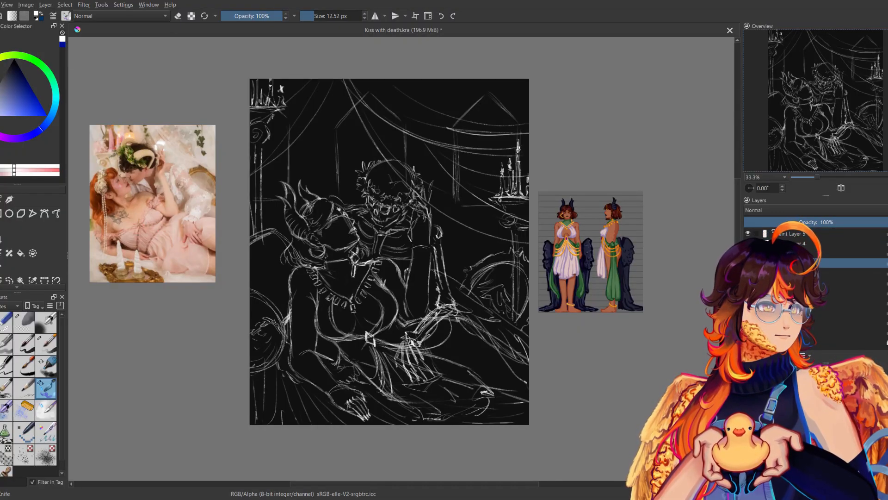
pyautogui.click(786, 273)
pyautogui.click(786, 282)
pyautogui.click(786, 293)
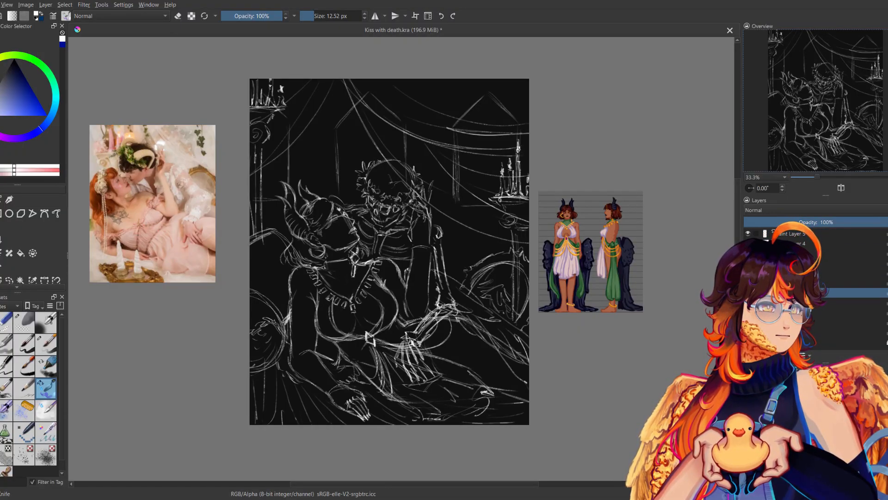
pyautogui.click(786, 302)
pyautogui.click(758, 283)
pyautogui.click(786, 302)
pyautogui.click(786, 312)
pyautogui.click(748, 302)
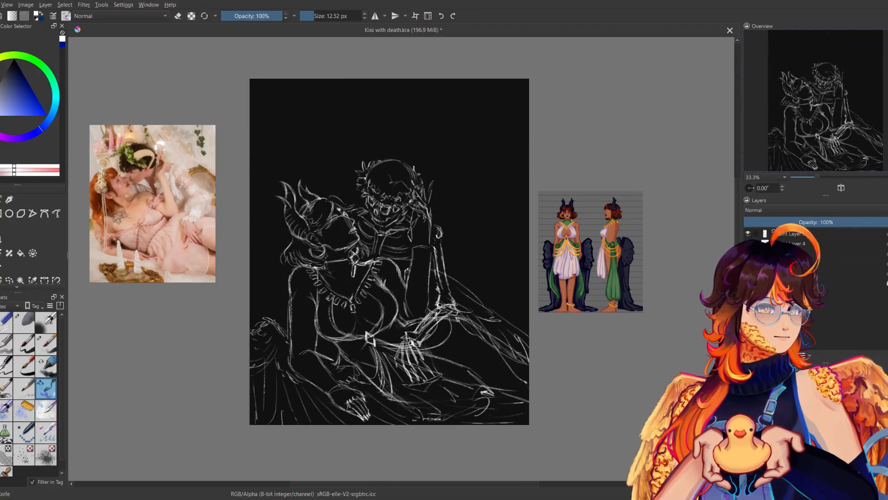
pyautogui.click(747, 292)
pyautogui.click(748, 243)
pyautogui.click(748, 253)
pyautogui.click(748, 253)
pyautogui.click(747, 264)
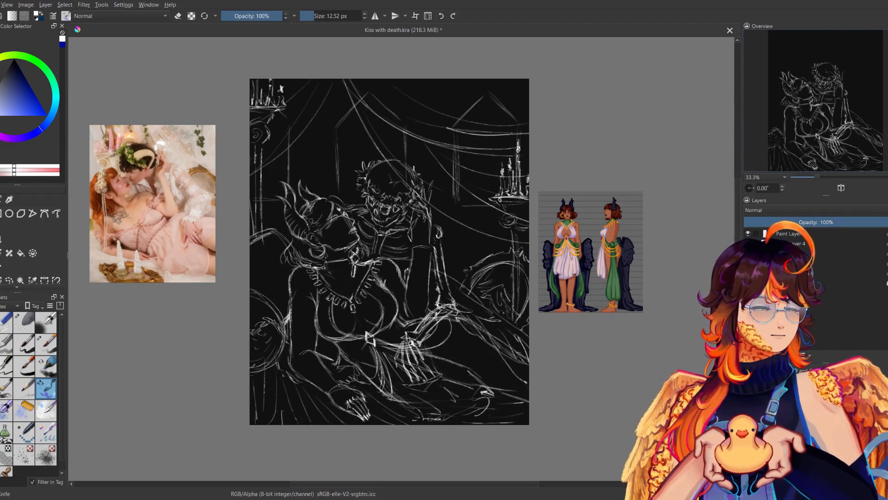
pyautogui.hotkey('ctrl', 's')
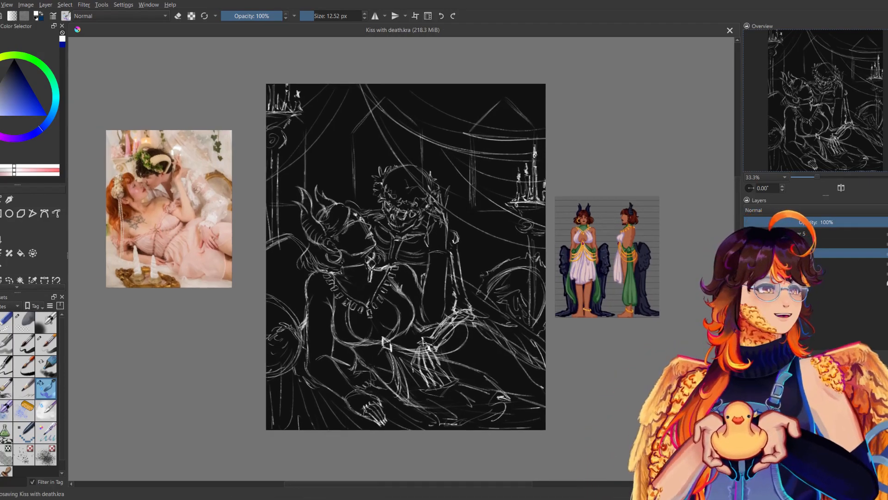
# Fade the grouped sketch, Paint Layer 4 and Paint Layer 5 to about 13% opacity and add a new paint layer on top.
pyautogui.moveTo(779, 222); pyautogui.dragTo(762, 223)
pyautogui.click(781, 243)
pyautogui.click(781, 234)
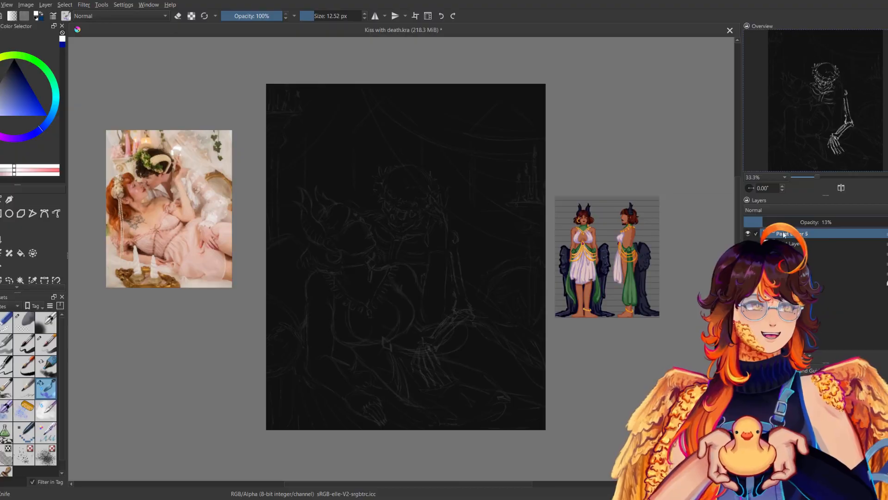
pyautogui.press('Insert')
# Choose the Size Opacity brush for clean lines at 200% zoom on the woman's face and reduce its size to 8.31 px.
pyautogui.moveTo(818, 177); pyautogui.dragTo(840, 177)
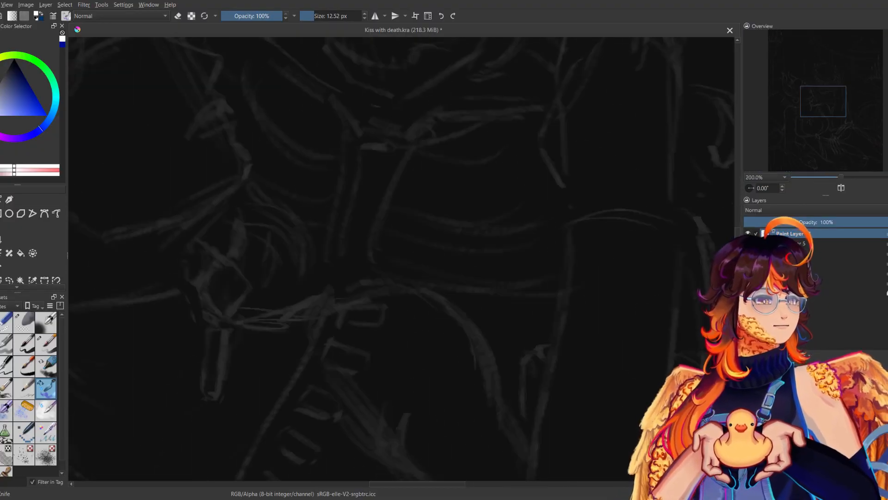
pyautogui.moveTo(823, 101); pyautogui.dragTo(807, 91)
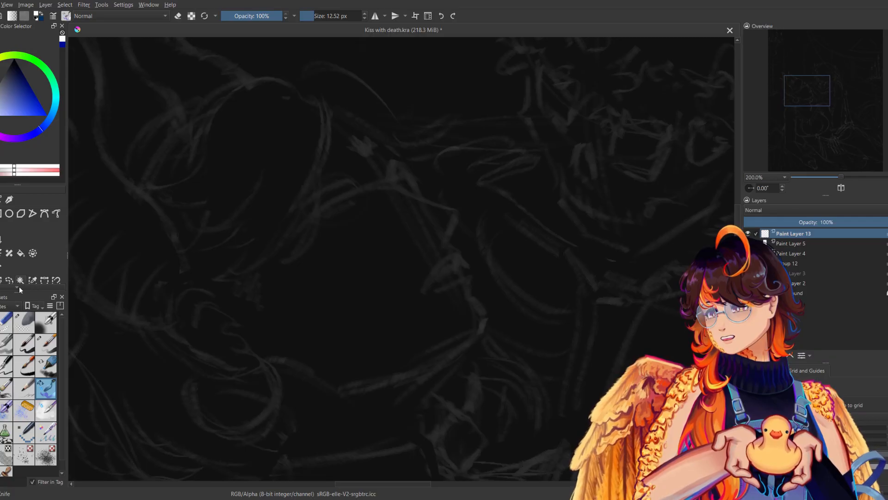
pyautogui.click(46, 344)
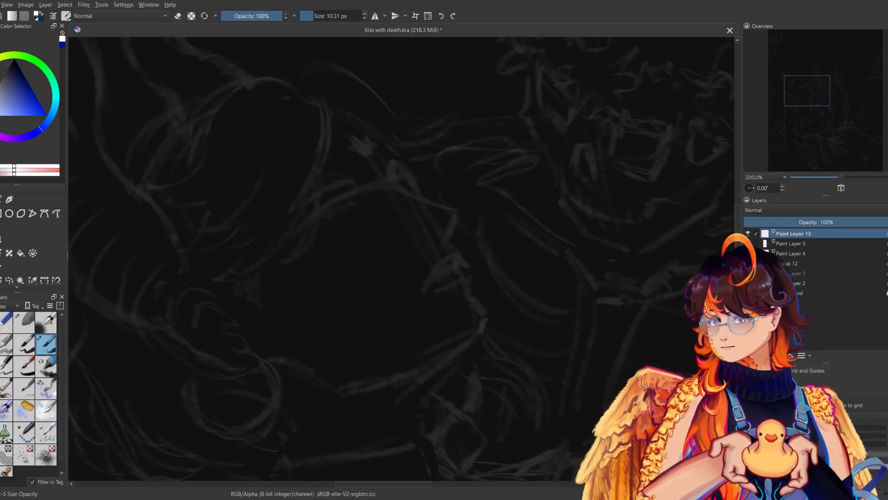
pyautogui.moveTo(354, 193); pyautogui.dragTo(329, 190)
pyautogui.hotkey('ctrl', 'z')
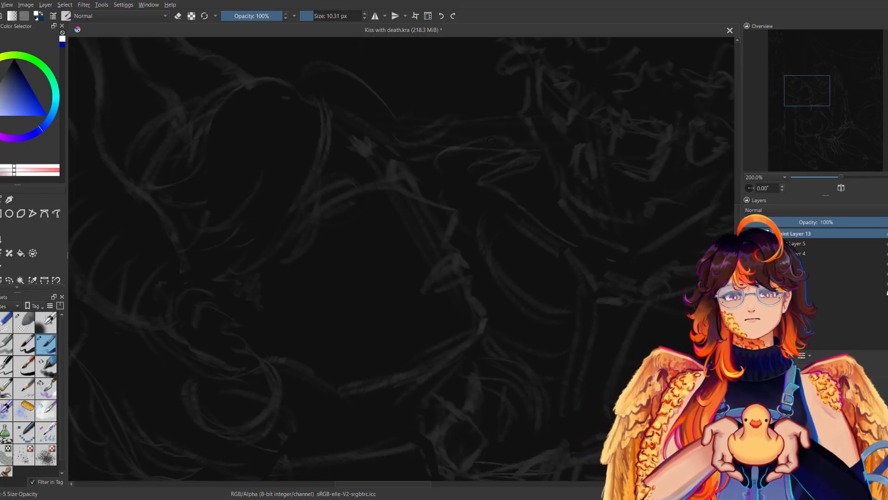
pyautogui.moveTo(460, 195); pyautogui.dragTo(494, 201)
pyautogui.click(365, 19)
pyautogui.click(364, 18)
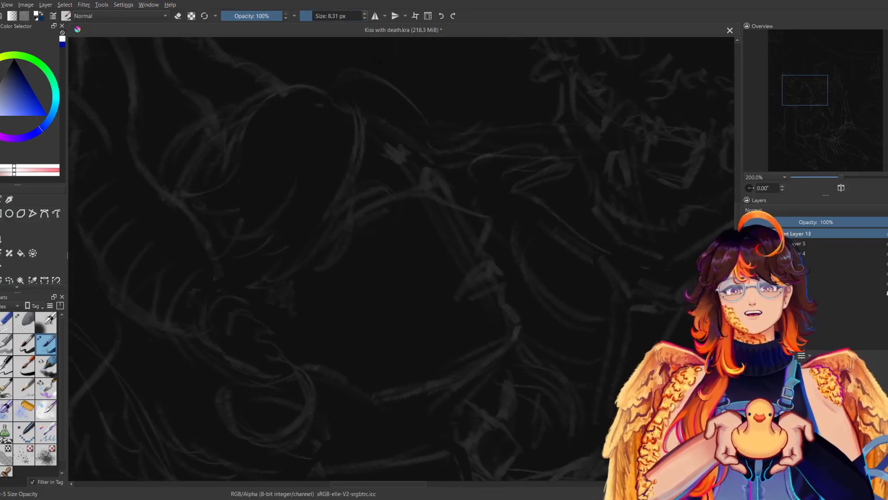
# Try short clean white strokes over the faded lines of the woman's face and undo them.
pyautogui.moveTo(386, 195); pyautogui.dragTo(338, 218)
pyautogui.hotkey('ctrl', 'z')
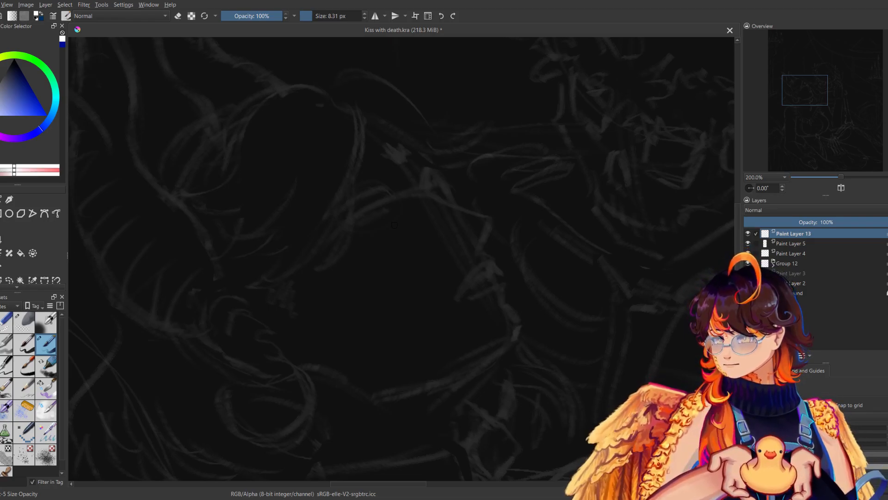
pyautogui.moveTo(374, 192); pyautogui.dragTo(398, 203)
pyautogui.moveTo(374, 192); pyautogui.dragTo(396, 203)
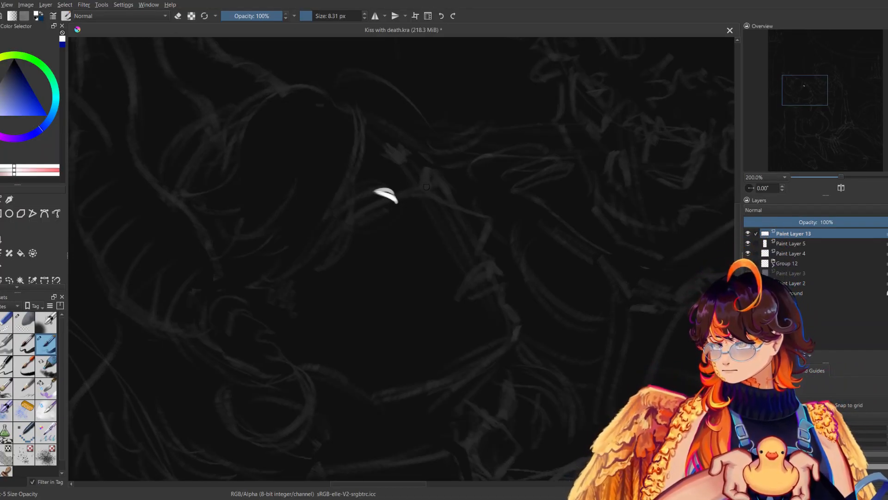
pyautogui.moveTo(443, 229); pyautogui.dragTo(507, 279)
pyautogui.hotkey('ctrl', 'z')
pyautogui.hotkey('ctrl', 'z')
pyautogui.hotkey('ctrl', 'z')
pyautogui.hotkey('ctrl', 'z')
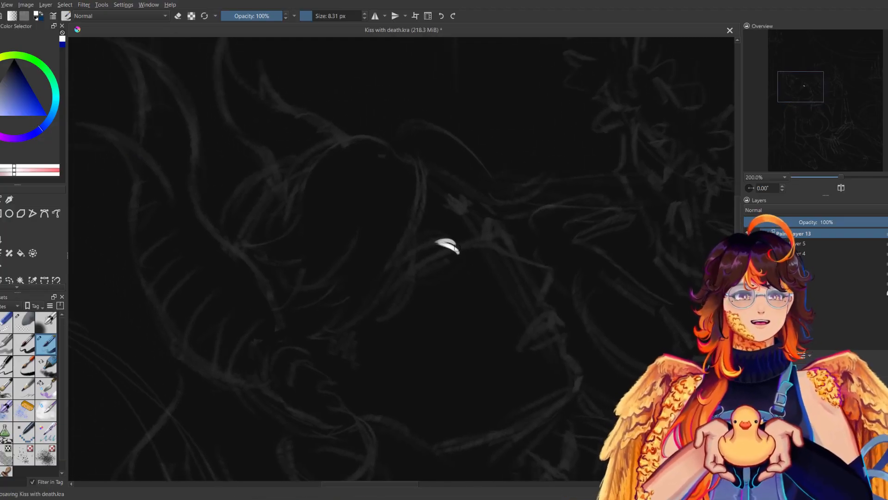
pyautogui.hotkey('ctrl', 'z')
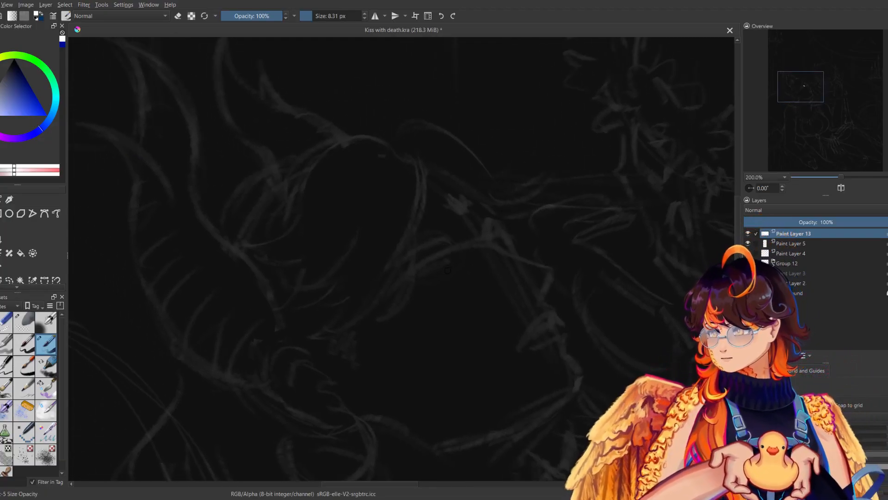
# Draw clean white upper and lower lid lines for both of the woman's eyes, checking their shape in the mirrored view.
pyautogui.moveTo(454, 249)
pyautogui.mouseDown()
pyautogui.moveTo(413, 250)
pyautogui.moveTo(440, 242)
pyautogui.moveTo(391, 263)
pyautogui.moveTo(451, 238)
pyautogui.mouseUp()
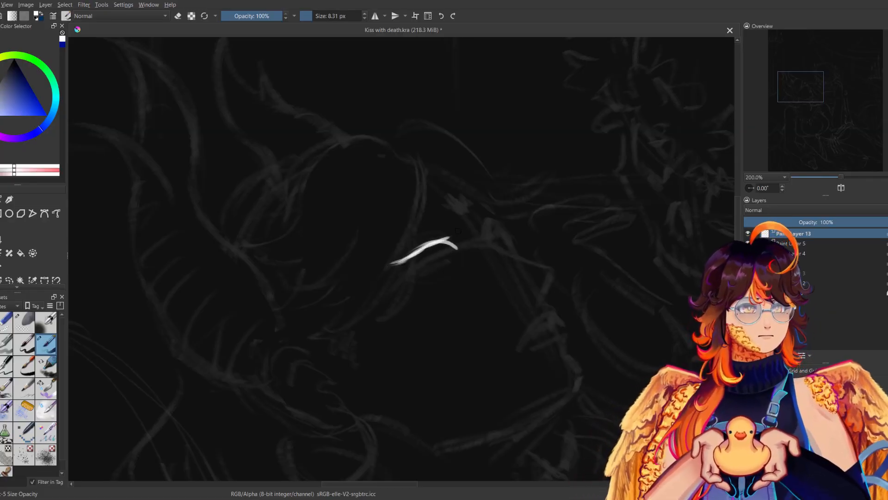
pyautogui.press('m')
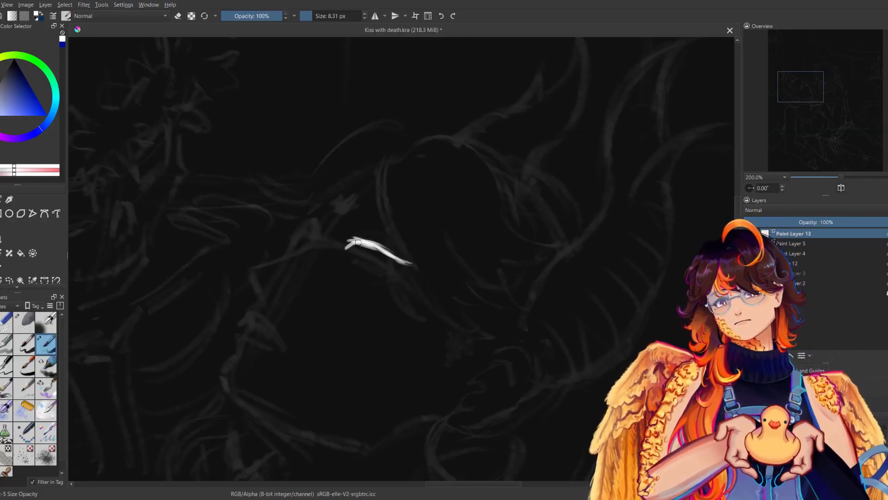
pyautogui.press('m')
pyautogui.moveTo(396, 267)
pyautogui.mouseDown()
pyautogui.moveTo(425, 276)
pyautogui.moveTo(514, 217)
pyautogui.mouseUp()
pyautogui.press('m')
pyautogui.press('m')
pyautogui.press('m')
pyautogui.moveTo(296, 230); pyautogui.dragTo(296, 238)
pyautogui.press('m')
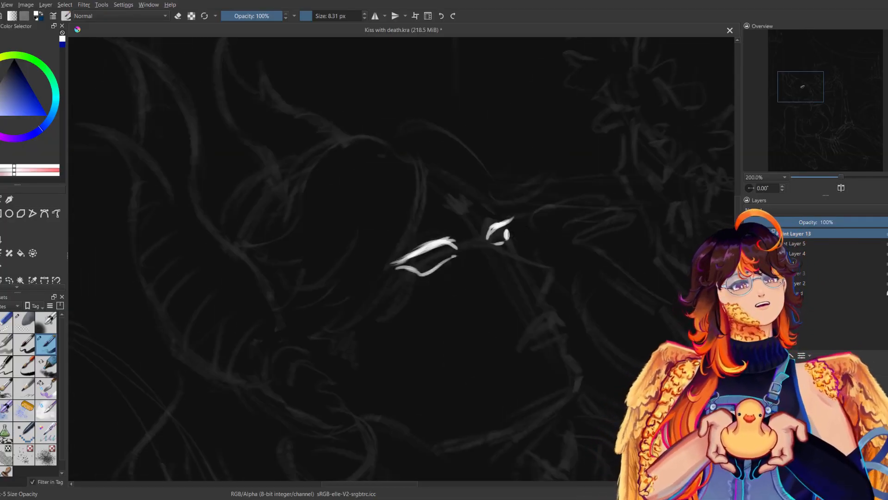
# Erase the excess from the woman's far eye to sharpen its outline, undoing the trial strokes above it.
pyautogui.press('e')
pyautogui.moveTo(504, 230); pyautogui.dragTo(505, 240)
pyautogui.press('e')
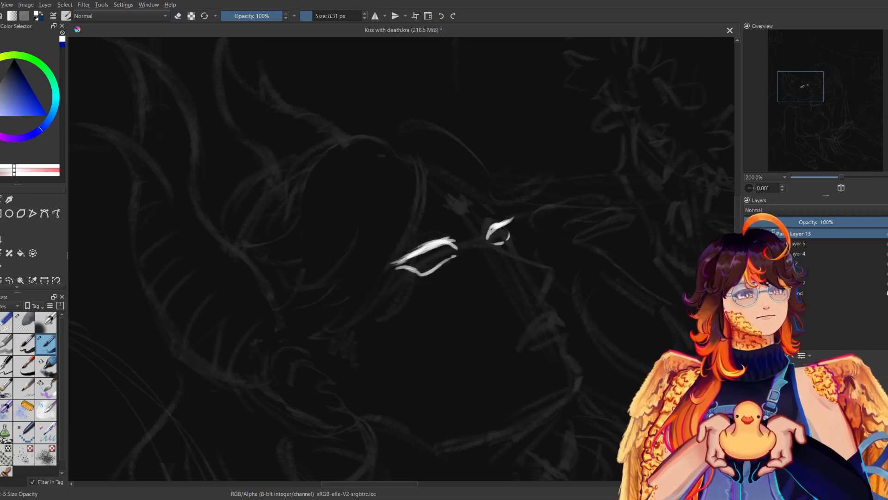
pyautogui.press('m')
pyautogui.press('m')
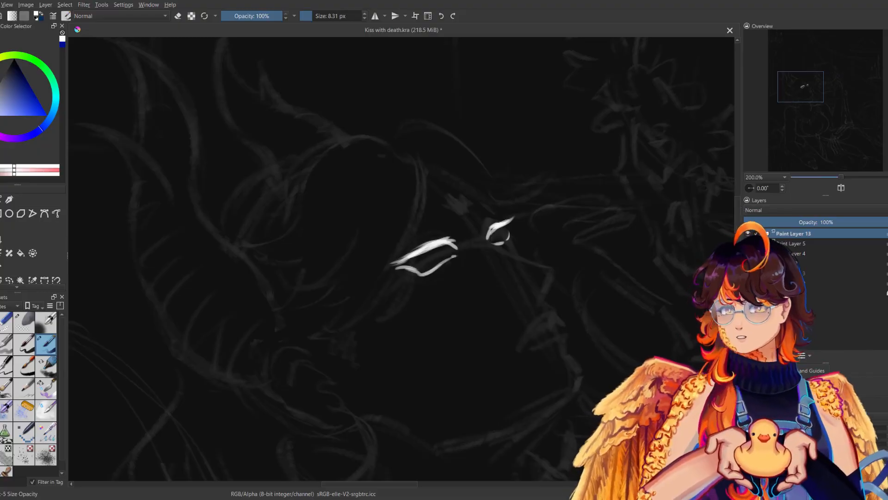
pyautogui.click(505, 197)
pyautogui.moveTo(521, 182); pyautogui.dragTo(513, 205)
pyautogui.hotkey('ctrl', 'z')
pyautogui.hotkey('ctrl', 'z')
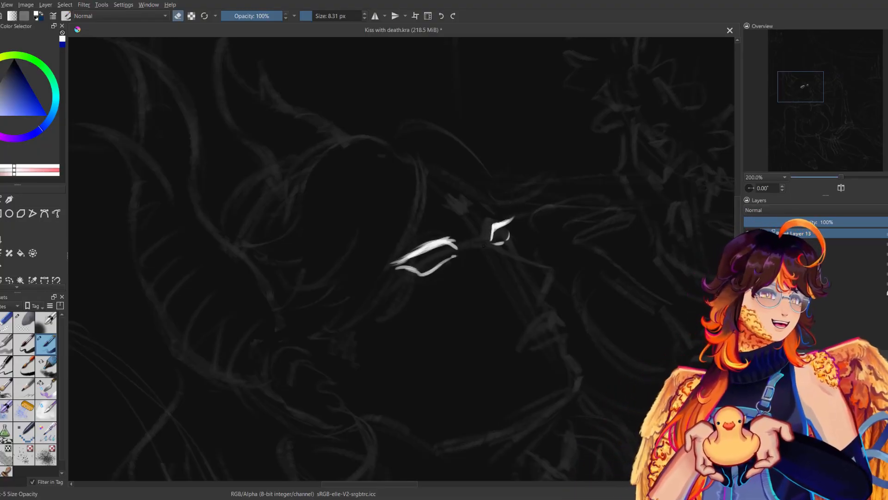
pyautogui.press('m')
pyautogui.press('m')
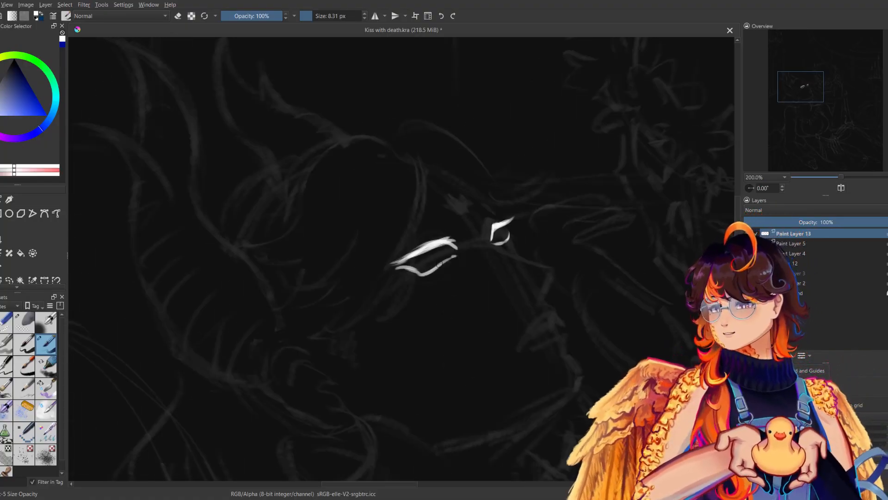
# Close the near eye's inner corner with a pointed tip and extend the far eye's inner edge downward.
pyautogui.moveTo(453, 241)
pyautogui.mouseDown()
pyautogui.moveTo(466, 255)
pyautogui.moveTo(455, 256)
pyautogui.mouseUp()
pyautogui.hotkey('ctrl', 'z')
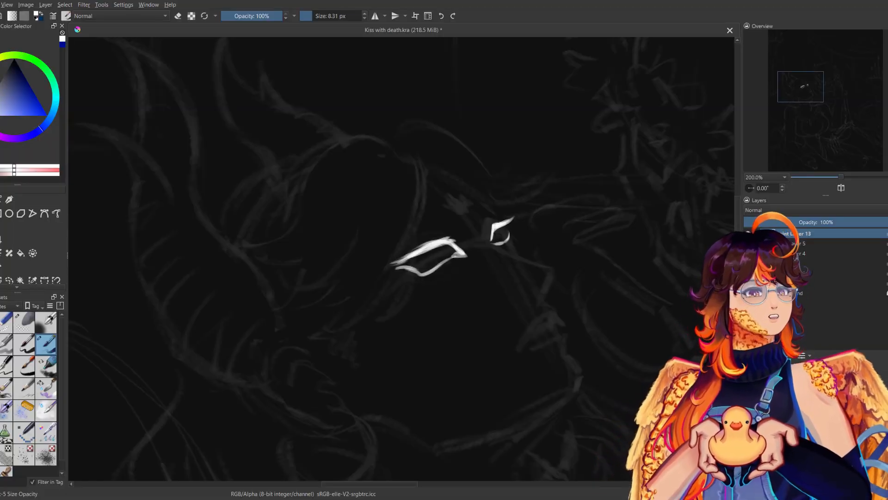
pyautogui.moveTo(493, 227); pyautogui.dragTo(491, 247)
pyautogui.press('m')
pyautogui.press('m')
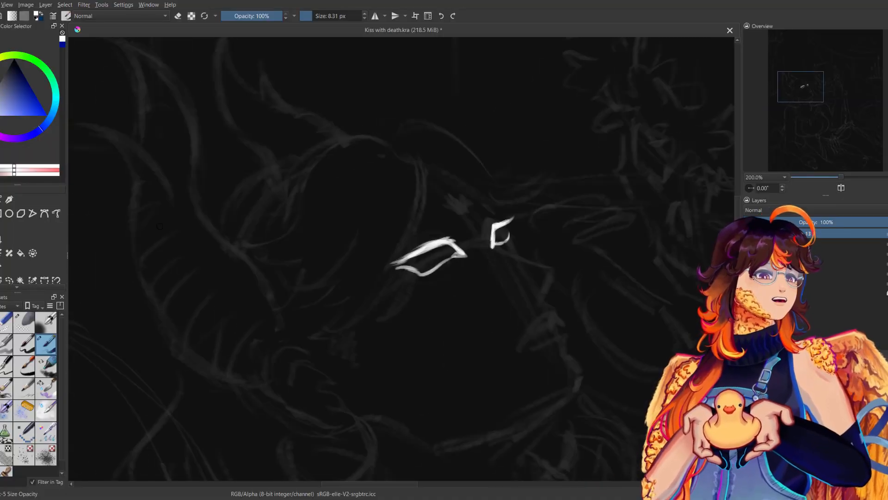
pyautogui.press('e')
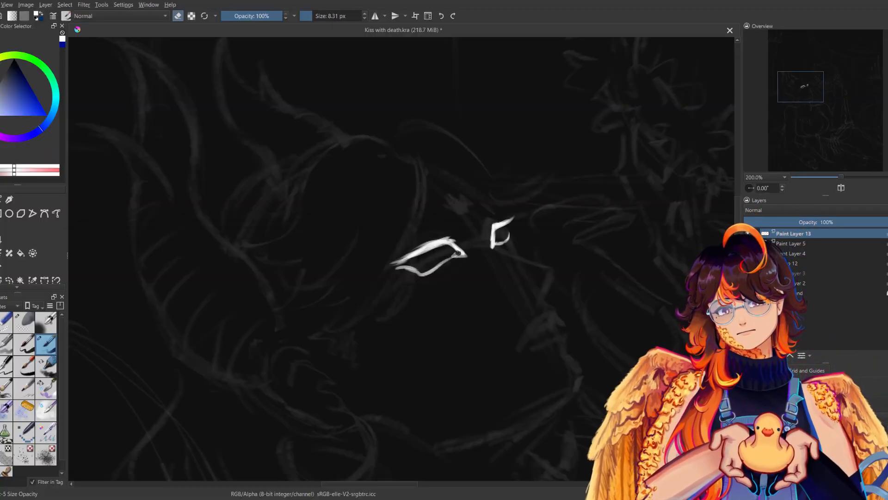
pyautogui.press('e')
pyautogui.press('m')
pyautogui.press('m')
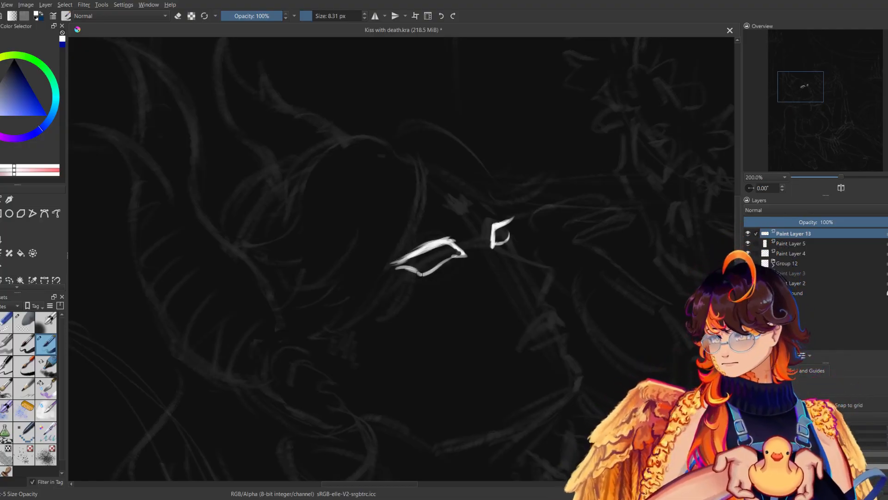
pyautogui.hotkey('ctrl', 'z')
# Draw a short spike and a long curled Eye of Horus marking below the near eye, plus a small mark at the far eye.
pyautogui.moveTo(420, 274); pyautogui.dragTo(412, 292)
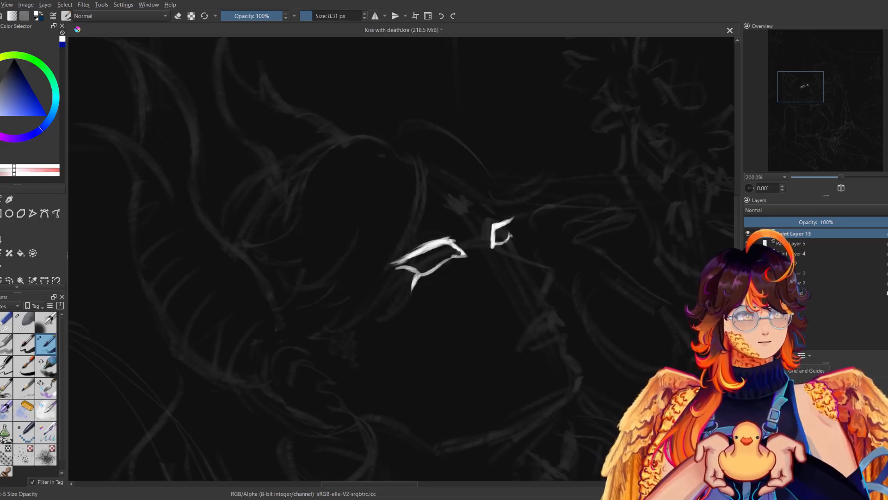
pyautogui.moveTo(429, 270)
pyautogui.mouseDown()
pyautogui.moveTo(434, 296)
pyautogui.moveTo(419, 303)
pyautogui.moveTo(429, 283)
pyautogui.moveTo(416, 316)
pyautogui.moveTo(419, 338)
pyautogui.mouseUp()
pyautogui.hotkey('ctrl', 'z')
pyautogui.moveTo(425, 273); pyautogui.dragTo(428, 293)
pyautogui.moveTo(425, 276); pyautogui.dragTo(429, 299)
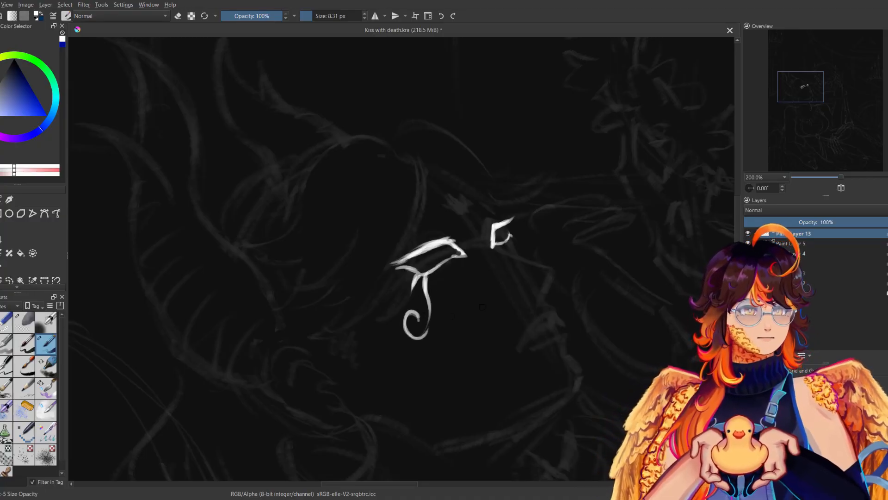
pyautogui.moveTo(509, 235); pyautogui.dragTo(514, 243)
pyautogui.press('m')
pyautogui.press('m')
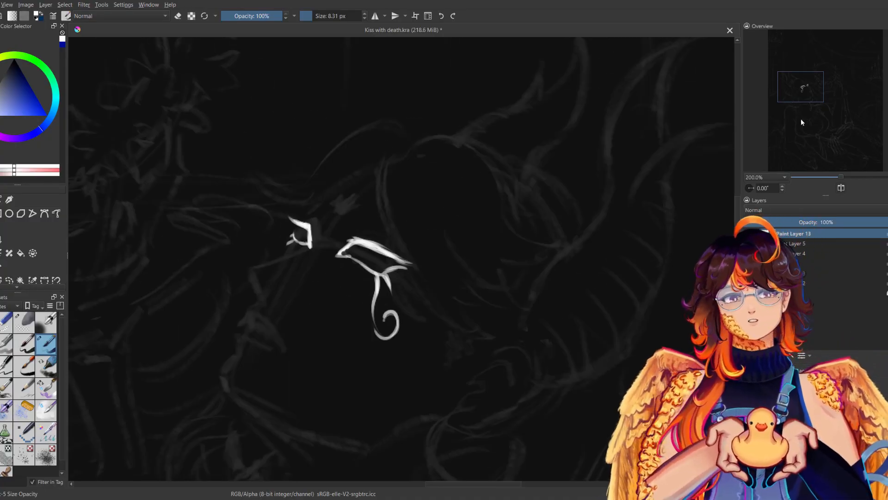
# Transform the eye linework at 133.3% zoom, shifting it slightly up and to the left over the faded sketch.
pyautogui.moveTo(842, 178)
pyautogui.mouseDown()
pyautogui.moveTo(828, 179)
pyautogui.moveTo(836, 177)
pyautogui.mouseUp()
pyautogui.press('m')
pyautogui.press('m')
pyautogui.moveTo(467, 259)
pyautogui.mouseDown()
pyautogui.moveTo(451, 266)
pyautogui.moveTo(453, 286)
pyautogui.moveTo(450, 279)
pyautogui.mouseUp()
pyautogui.hotkey('ctrl', 't')
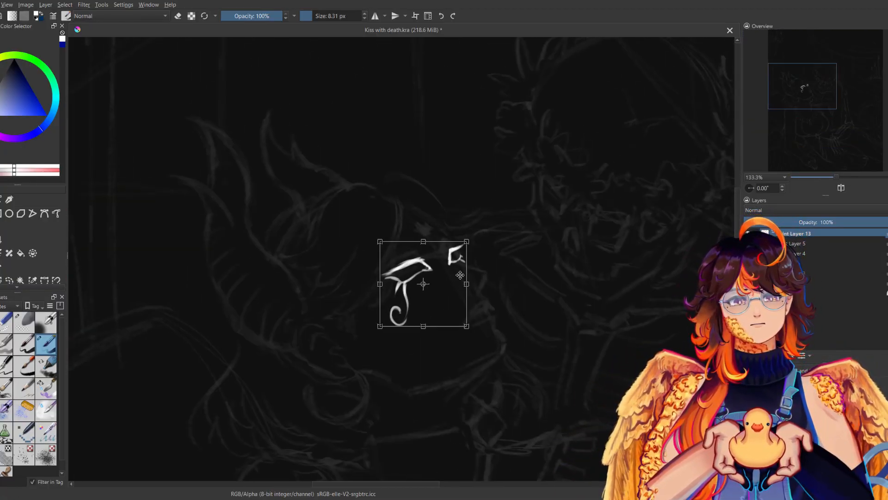
pyautogui.press('Return')
pyautogui.moveTo(439, 242); pyautogui.dragTo(446, 258)
pyautogui.hotkey('ctrl', 'z')
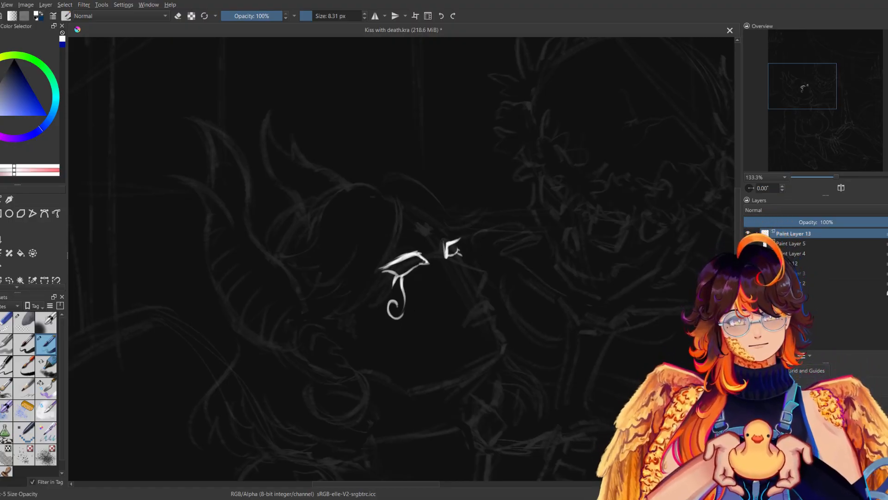
# Trim the inner edge of the far eye with the eraser and compare it in the mirrored view.
pyautogui.press('e')
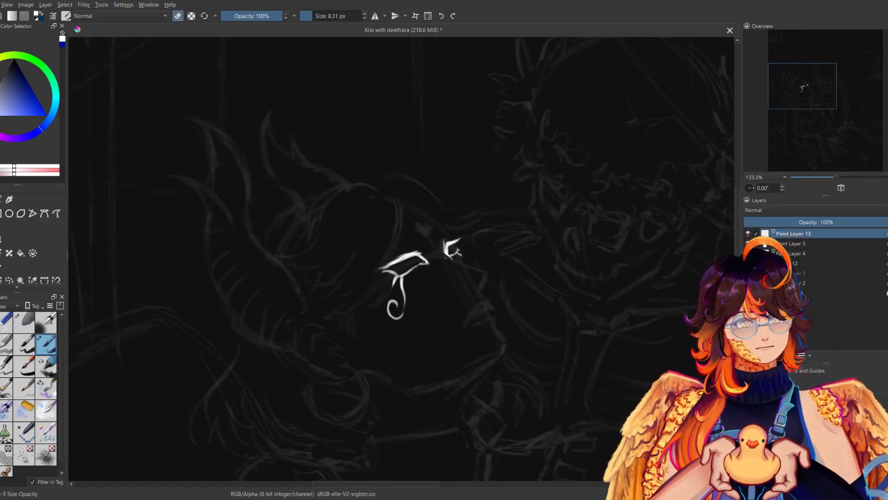
pyautogui.moveTo(445, 242); pyautogui.dragTo(446, 255)
pyautogui.press('e')
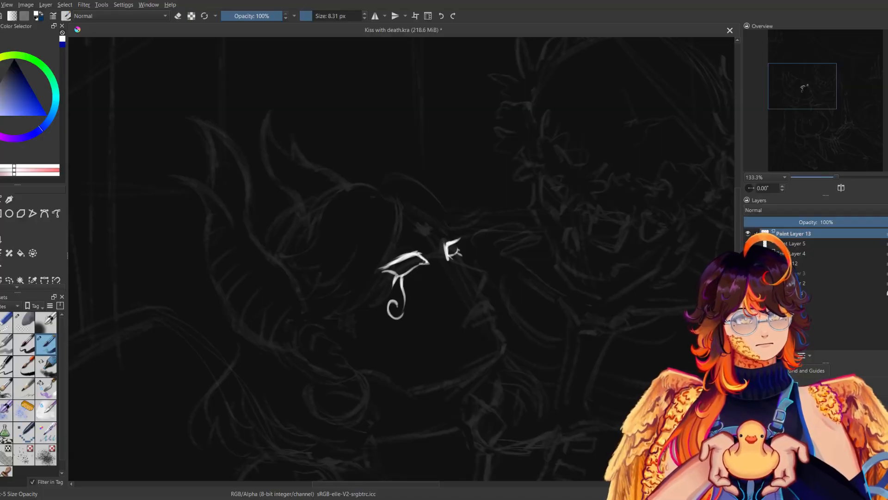
pyautogui.press('m')
# Ink the woman's profile from the nose bridge over the nose tip and lips to the chin, following the faded sketch.
pyautogui.press('m')
pyautogui.moveTo(453, 259); pyautogui.dragTo(481, 271)
pyautogui.press('m')
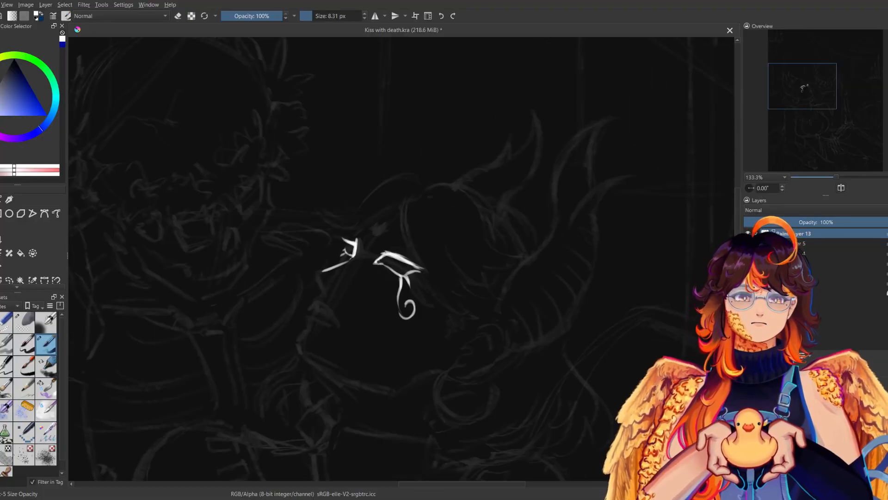
pyautogui.press('m')
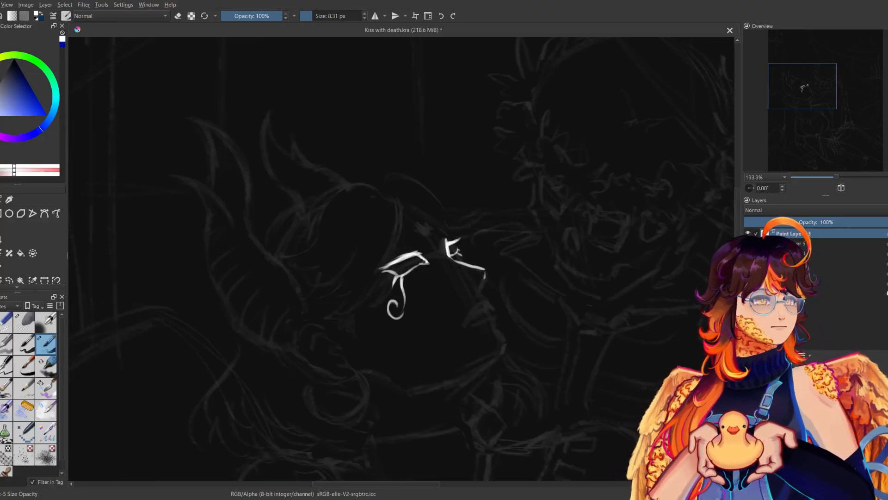
pyautogui.moveTo(481, 272); pyautogui.dragTo(484, 288)
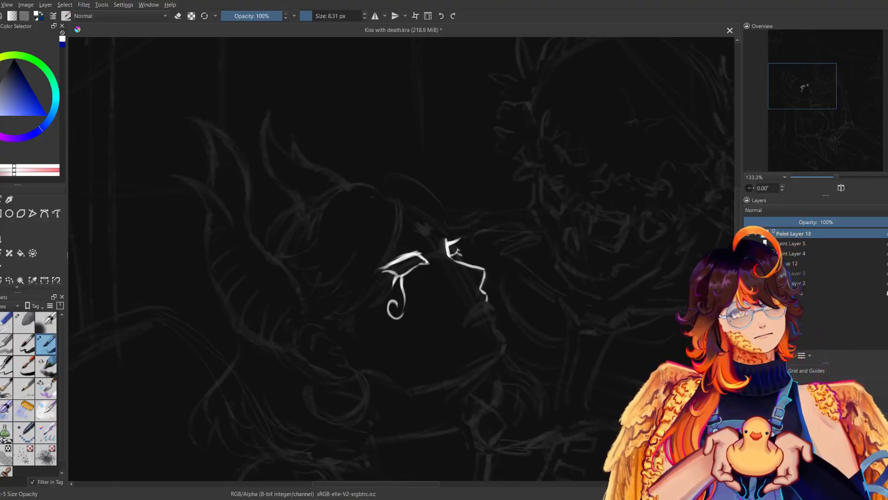
pyautogui.moveTo(493, 319); pyautogui.dragTo(507, 343)
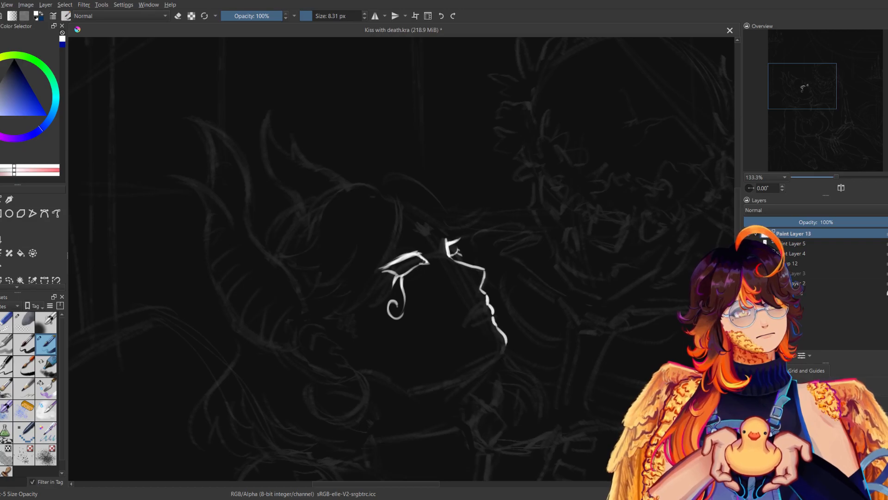
pyautogui.press('m')
pyautogui.press('m')
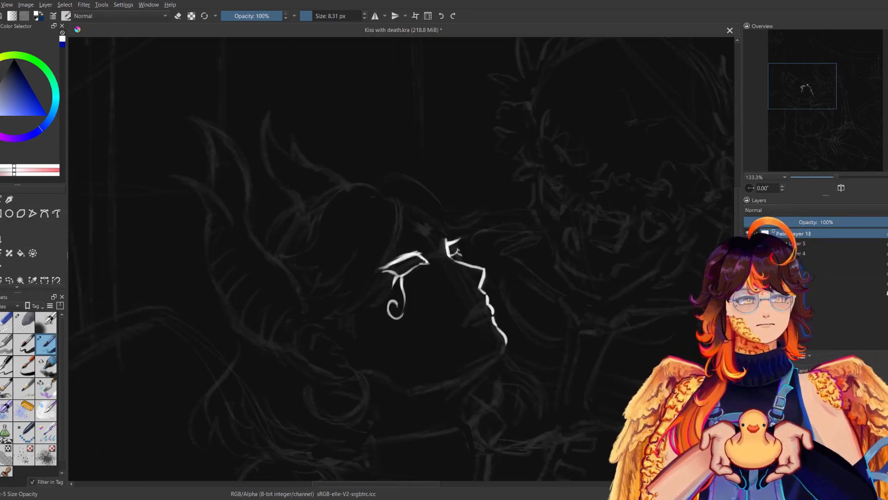
# Select the near eye and its curled marking freehand, rotate and shift them slightly to fit the face, and deselect.
pyautogui.press('m')
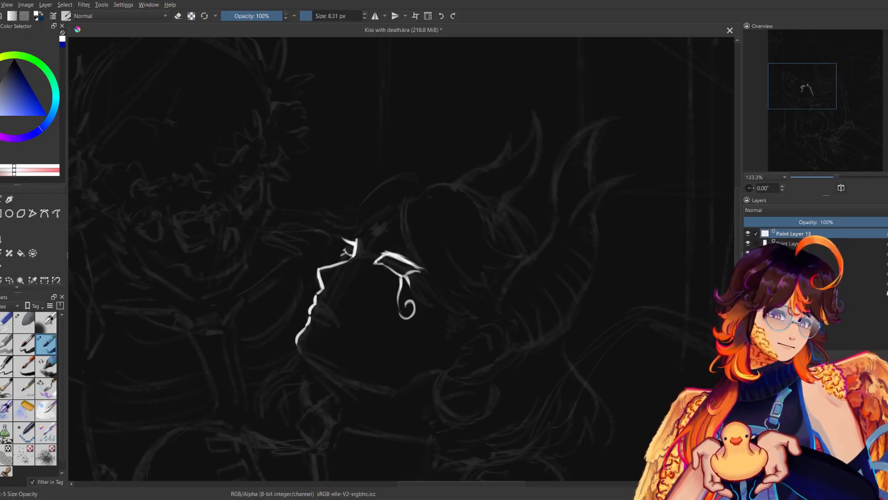
pyautogui.press('m')
pyautogui.press('m')
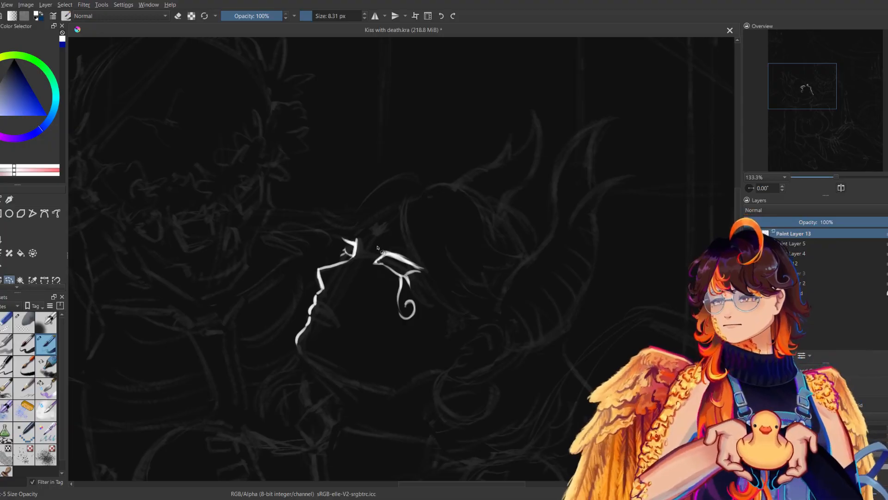
pyautogui.moveTo(437, 315); pyautogui.dragTo(432, 319)
pyautogui.hotkey('ctrl', 't')
pyautogui.moveTo(424, 288); pyautogui.dragTo(420, 295)
pyautogui.press('m')
pyautogui.moveTo(484, 307); pyautogui.dragTo(485, 299)
pyautogui.moveTo(436, 335); pyautogui.dragTo(439, 338)
pyautogui.press('b')
pyautogui.hotkey('ctrl', 't')
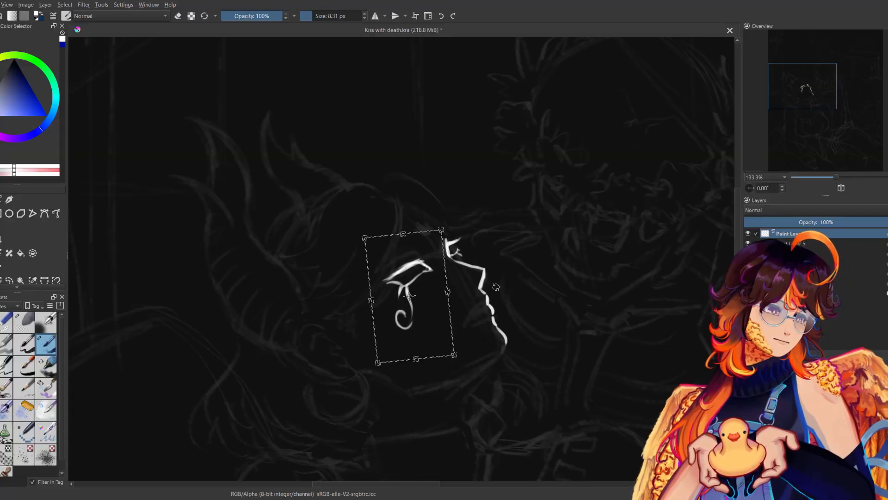
pyautogui.hotkey('ctrl', 'shift', 'a')
# Select the far eye freehand, shift it slightly toward the nose bridge with Transform, and deselect.
pyautogui.press('m')
pyautogui.click(11, 280)
pyautogui.moveTo(339, 229)
pyautogui.mouseDown()
pyautogui.moveTo(372, 238)
pyautogui.moveTo(356, 263)
pyautogui.moveTo(336, 233)
pyautogui.mouseUp()
pyautogui.hotkey('ctrl', 't')
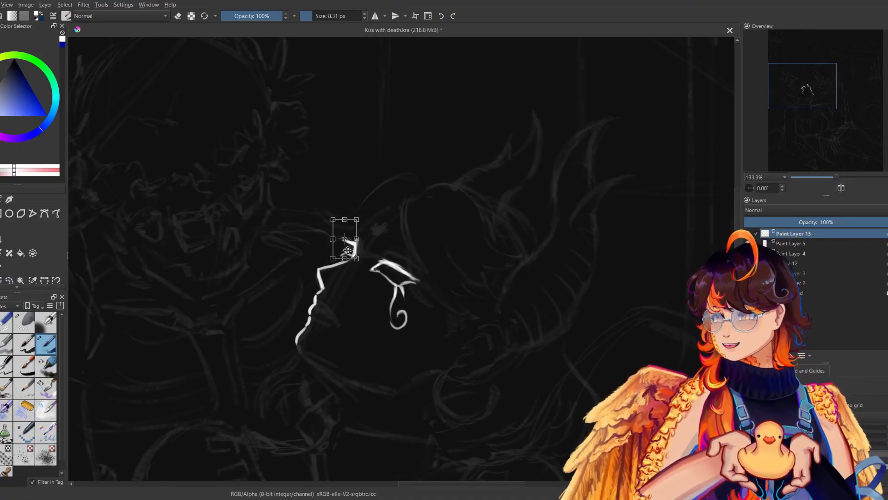
pyautogui.press('m')
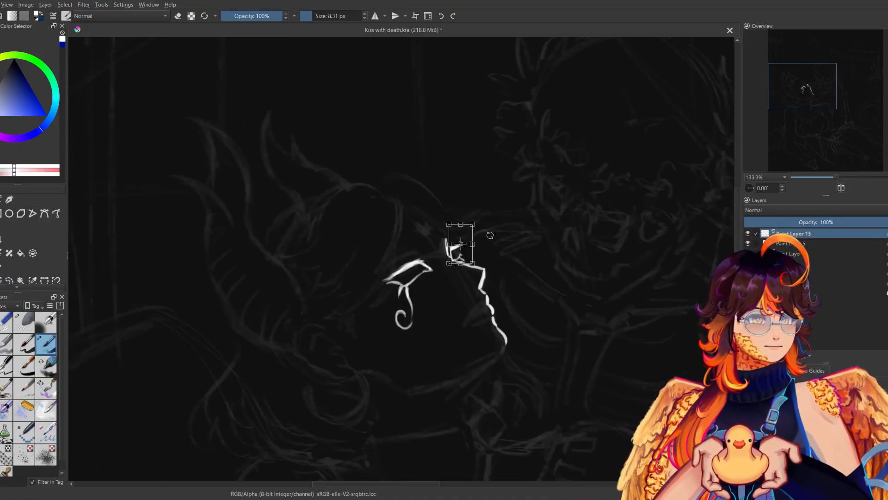
pyautogui.press('Return')
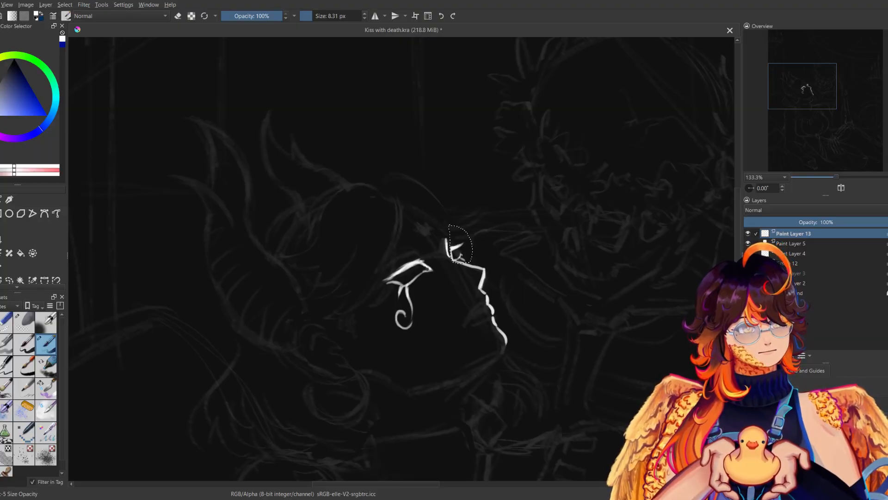
pyautogui.hotkey('ctrl', 'shift', 'a')
# Clean up the far eye beside the nose bridge and draw iris lines in both eyes, checking the face mirrored.
pyautogui.press('e')
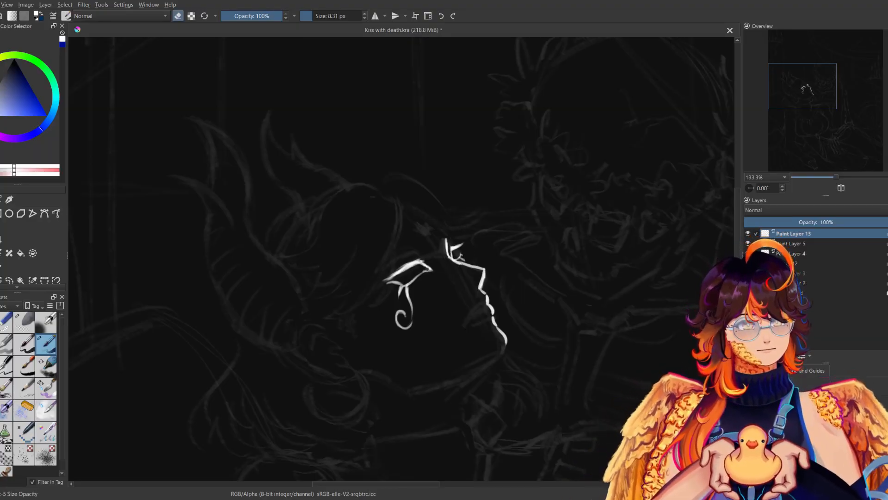
pyautogui.press('e')
pyautogui.press('m')
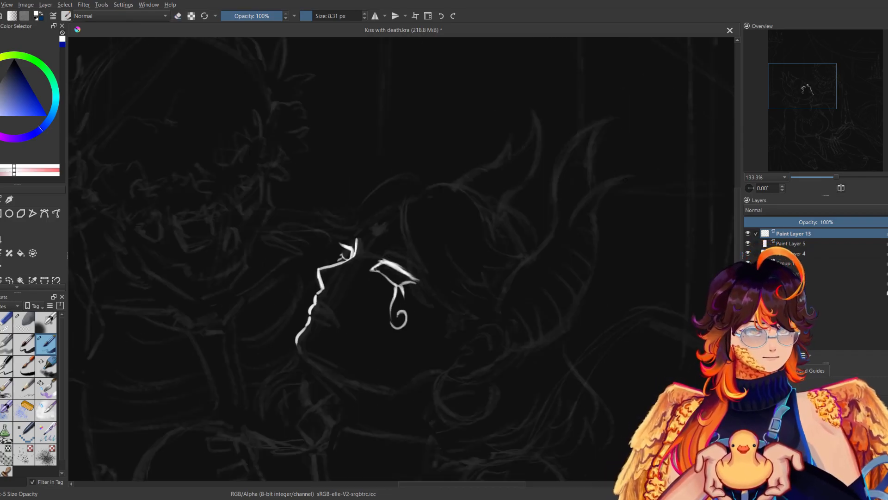
pyautogui.press('m')
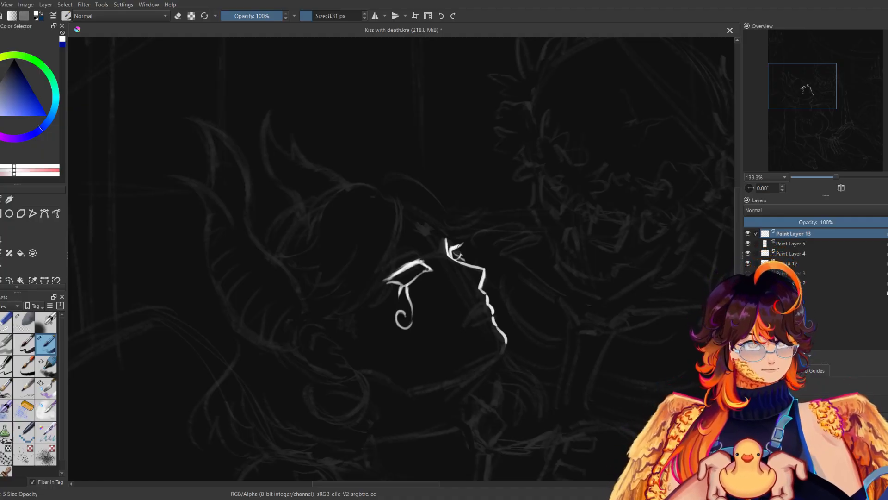
pyautogui.press('m')
pyautogui.press('m')
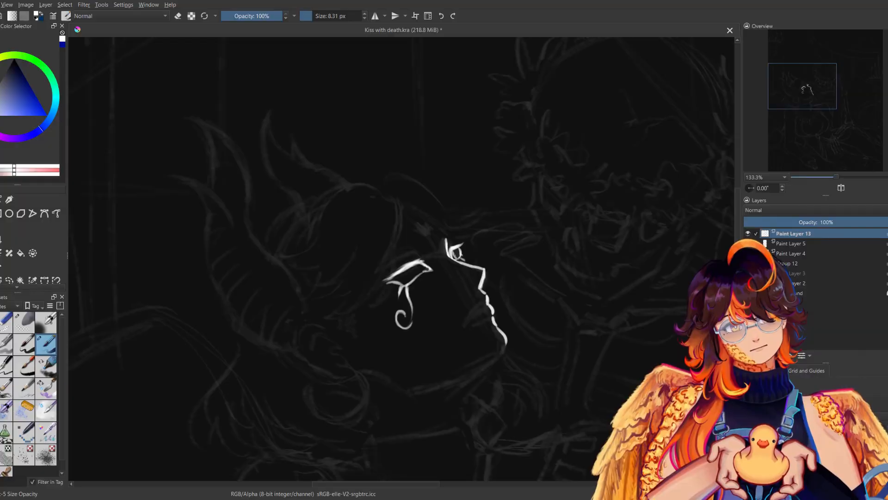
pyautogui.press('m')
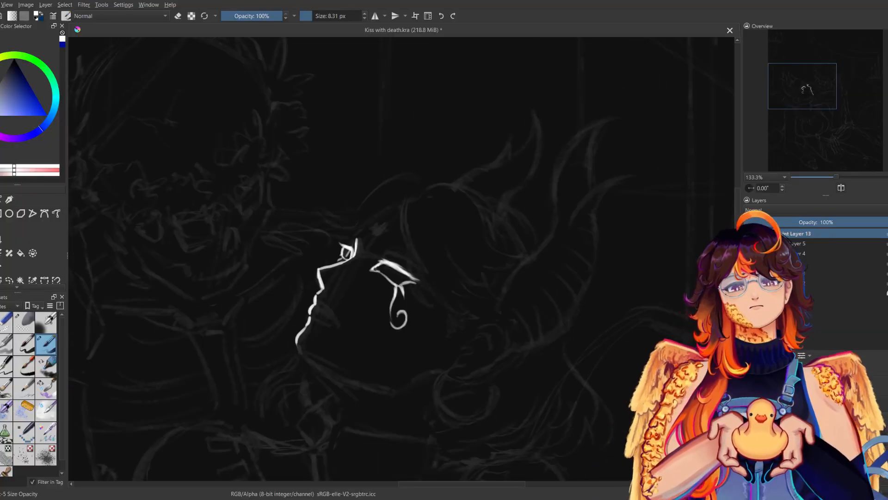
pyautogui.press('m')
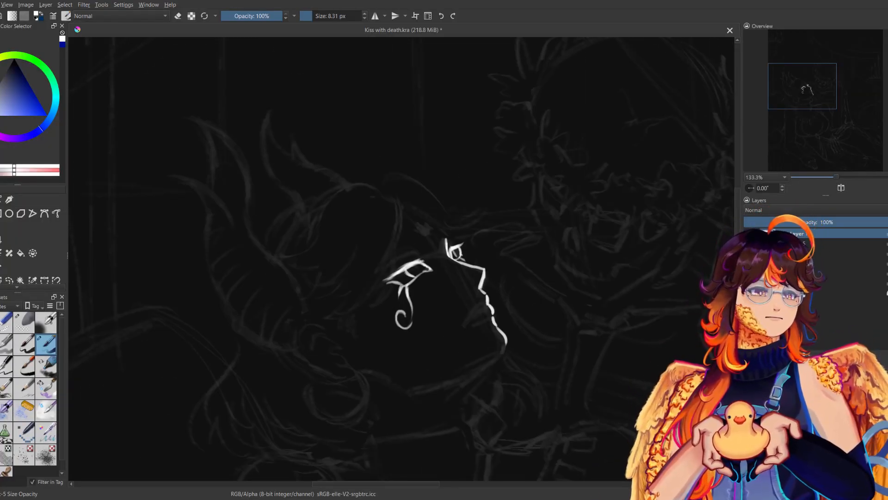
# Try to ink the woman's near-side lips with short strokes running back from the profile, checking the face mirrored.
pyautogui.press('m')
pyautogui.press('m')
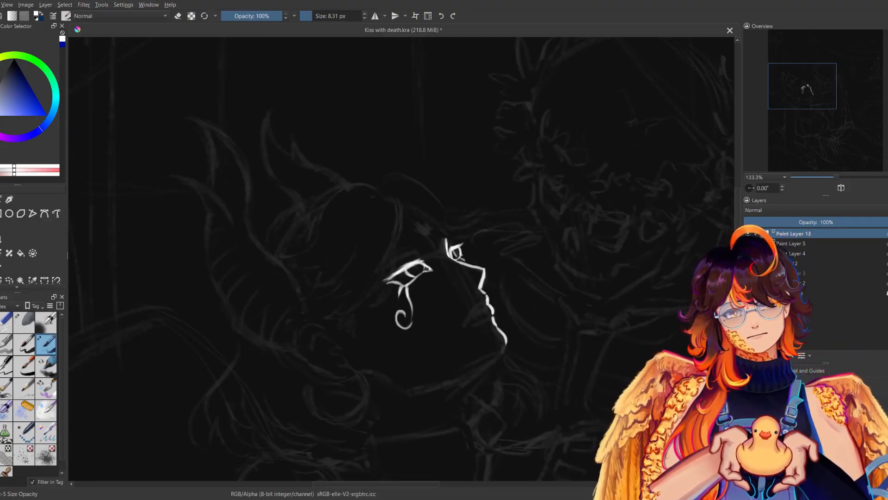
pyautogui.moveTo(482, 298); pyautogui.dragTo(465, 319)
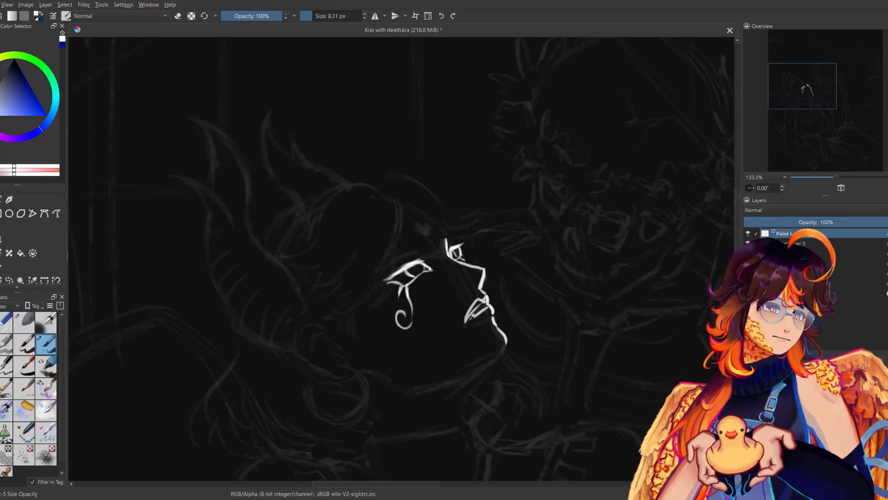
pyautogui.hotkey('ctrl', 'z')
pyautogui.hotkey('ctrl', 'z')
pyautogui.hotkey('ctrl', 'z')
pyautogui.hotkey('ctrl', 'z')
pyautogui.hotkey('ctrl', 'z')
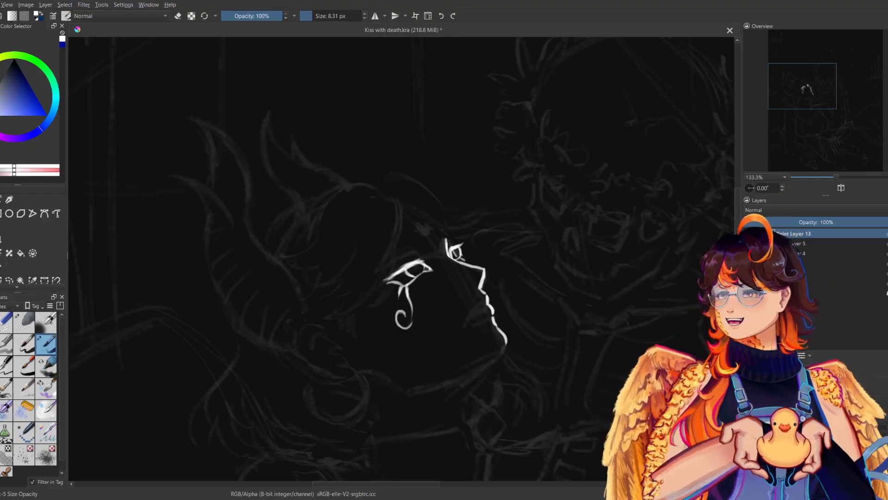
# Try to ink the forehead line from above the far eye up toward the hairline, comparing versions in the mirrored view.
pyautogui.moveTo(476, 301); pyautogui.dragTo(449, 321)
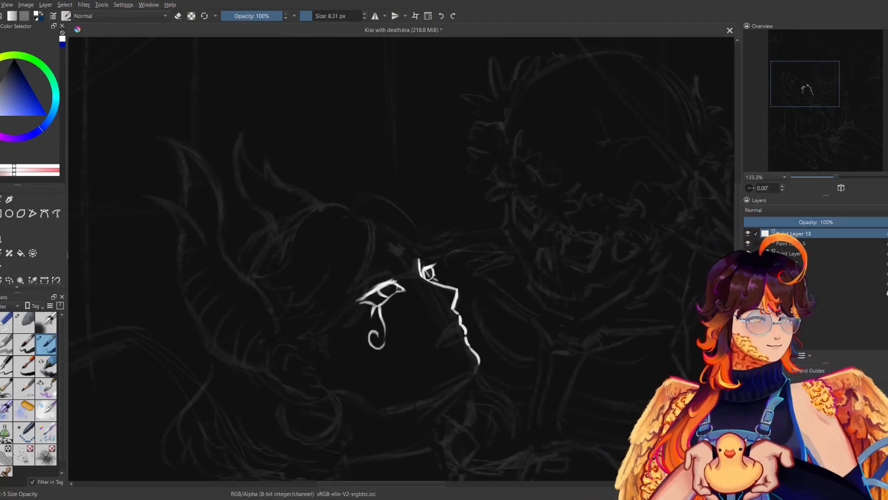
pyautogui.moveTo(385, 228); pyautogui.dragTo(424, 255)
pyautogui.hotkey('ctrl', 'z')
pyautogui.hotkey('ctrl', 'z')
pyautogui.press('m')
pyautogui.press('m')
pyautogui.hotkey('ctrl', 'z')
pyautogui.moveTo(378, 232)
pyautogui.mouseDown()
pyautogui.moveTo(402, 243)
pyautogui.moveTo(427, 223)
pyautogui.mouseUp()
pyautogui.press('m')
pyautogui.hotkey('ctrl', 'z')
pyautogui.hotkey('ctrl', 'z')
pyautogui.moveTo(381, 253); pyautogui.dragTo(425, 225)
pyautogui.press('m')
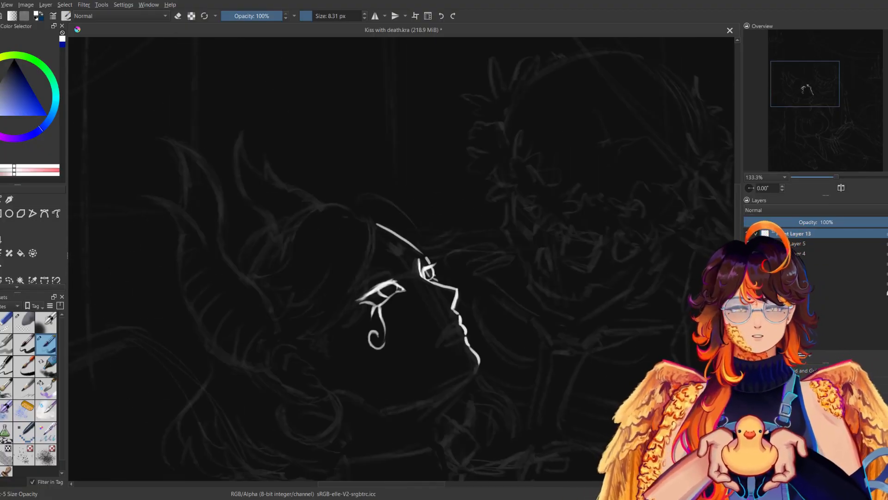
pyautogui.press('m')
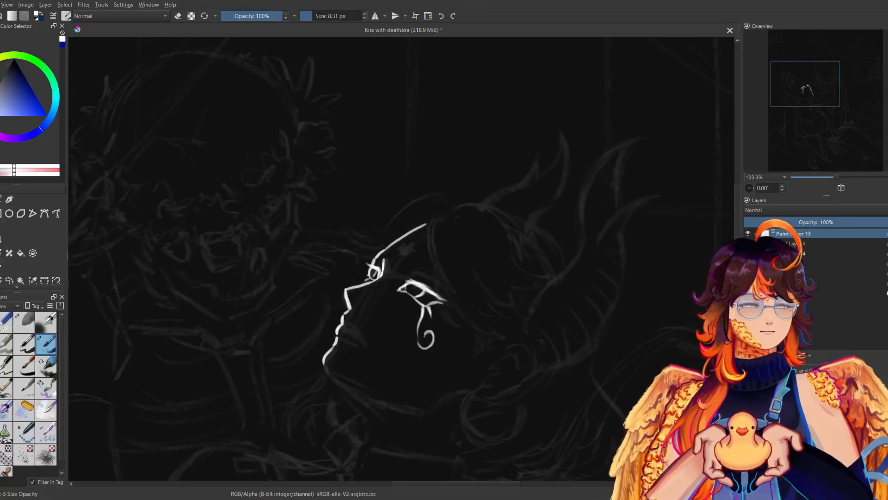
pyautogui.press('m')
pyautogui.press('m')
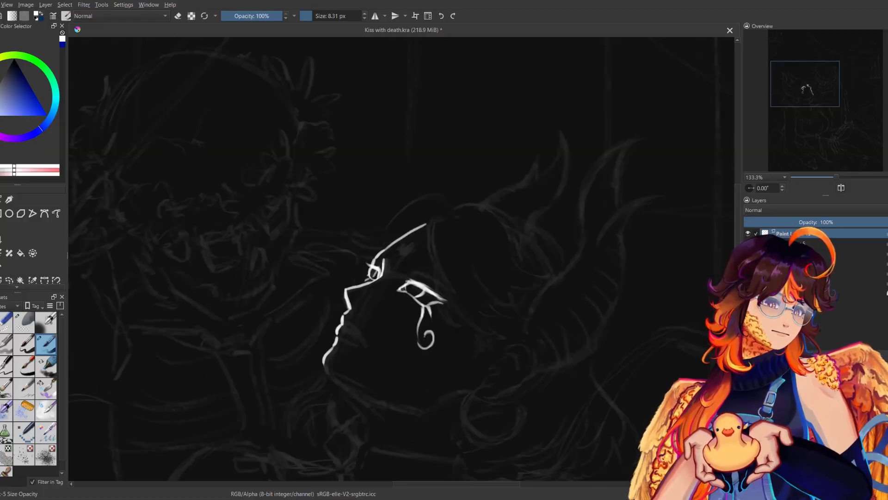
pyautogui.hotkey('ctrl', 'z')
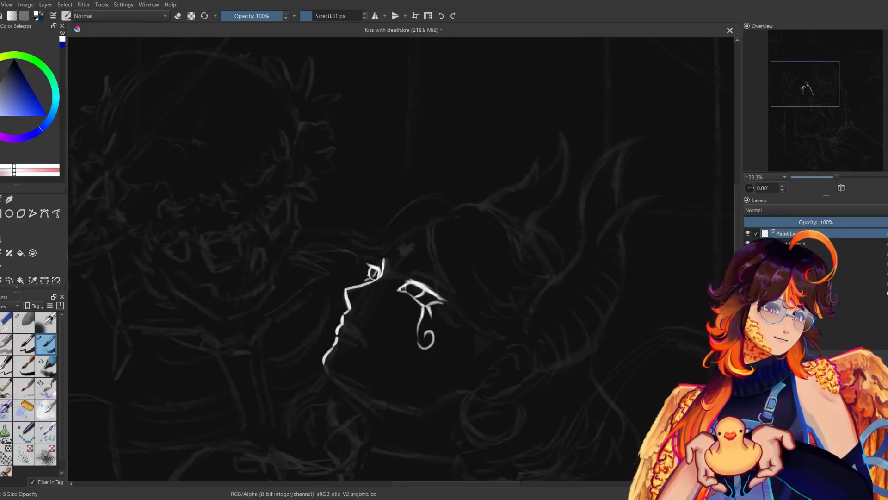
# Try a higher forehead curve joined to the nose bridge by a short brow stroke beside the far eye.
pyautogui.moveTo(389, 245); pyautogui.dragTo(436, 212)
pyautogui.press('m')
pyautogui.press('m')
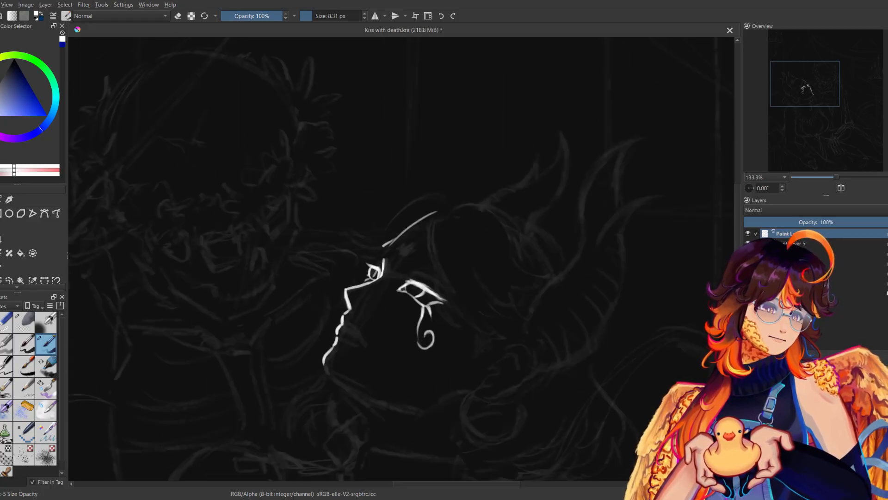
pyautogui.press('m')
pyautogui.moveTo(412, 243); pyautogui.dragTo(433, 269)
pyautogui.press('m')
pyautogui.press('m')
pyautogui.hotkey('ctrl', 'z')
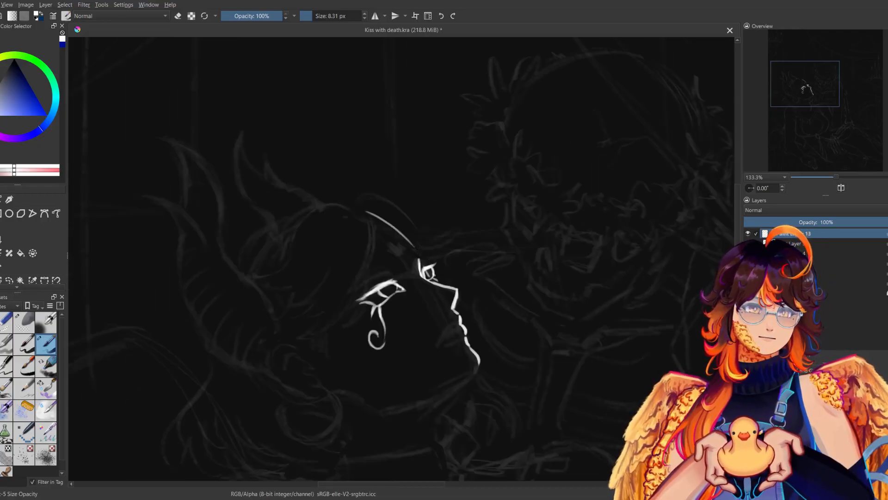
pyautogui.press('m')
pyautogui.press('m')
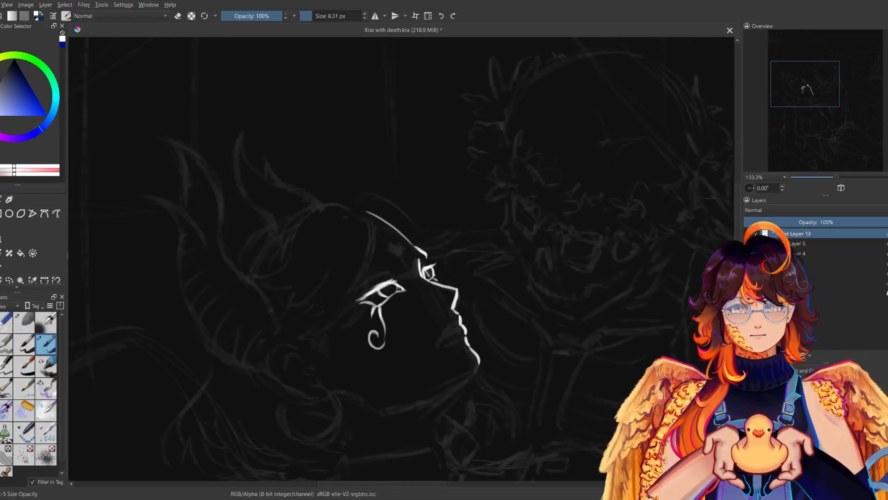
pyautogui.hotkey('ctrl', 'z')
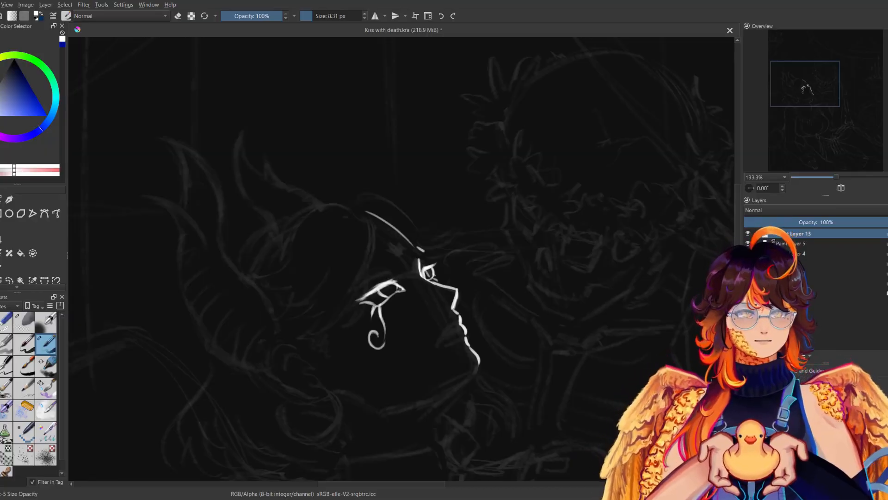
pyautogui.press('m')
pyautogui.press('m')
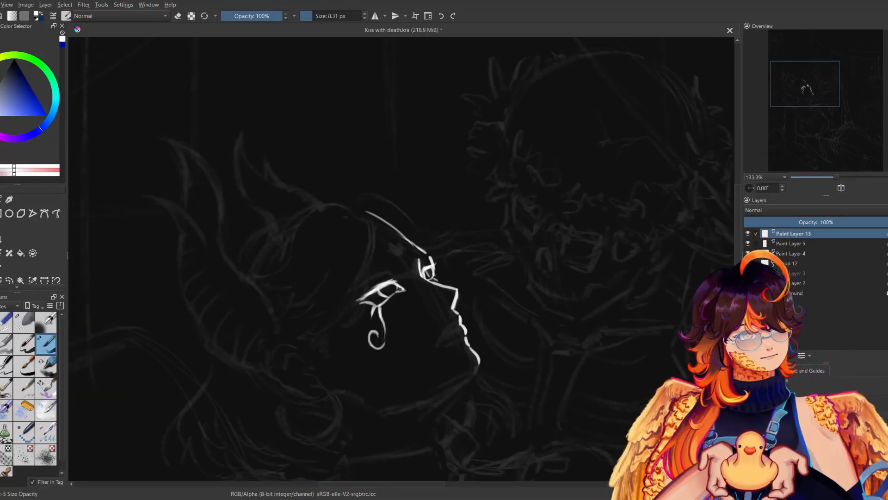
pyautogui.hotkey('ctrl', 'z')
pyautogui.hotkey('ctrl', 'z')
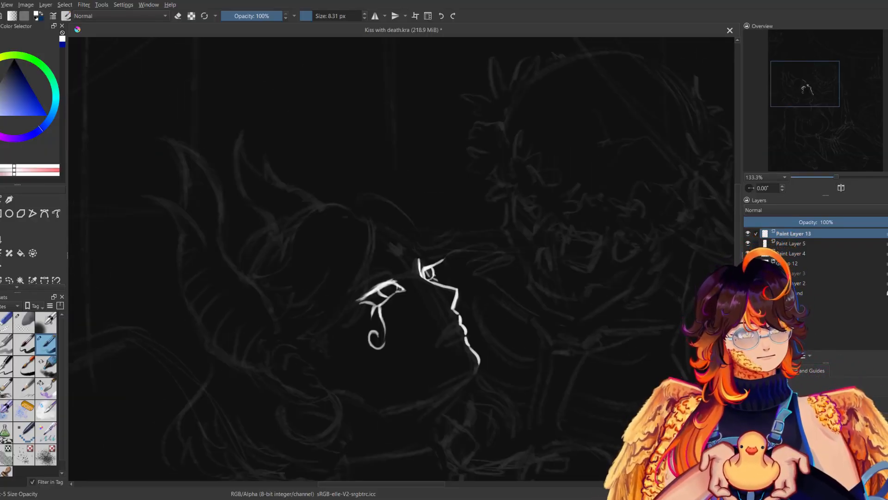
pyautogui.press('m')
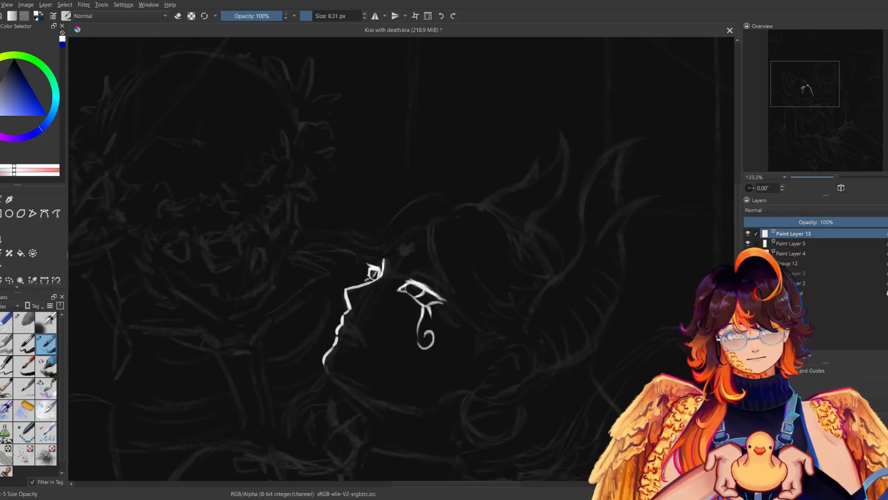
pyautogui.press('m')
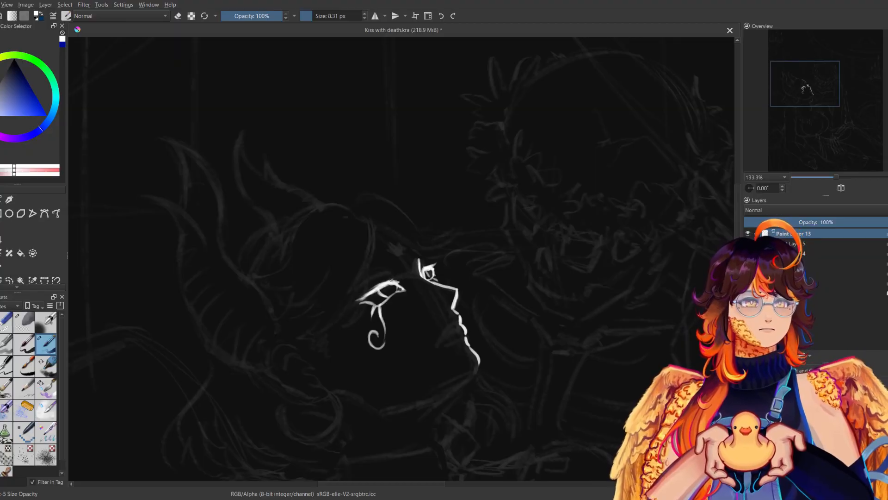
# Add lashes to the near eye's upper lid, thicken the lid line and refine the iris, checking the eye mirrored.
pyautogui.press('m')
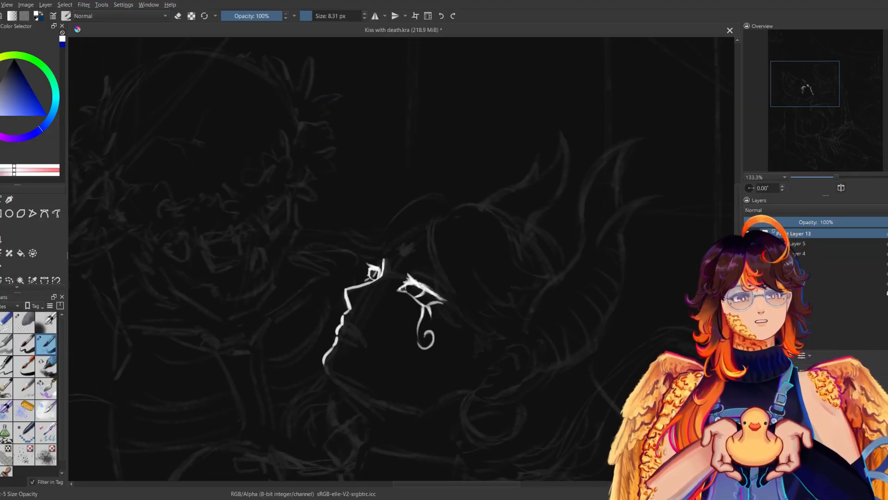
pyautogui.press('m')
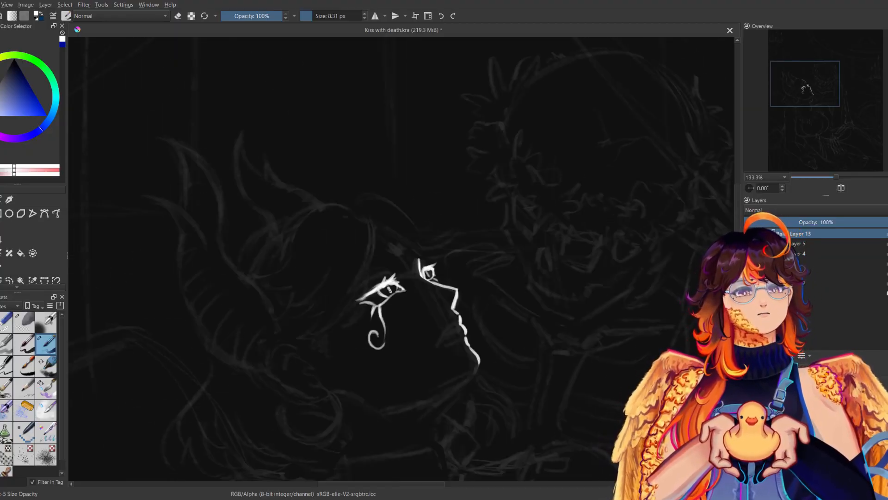
pyautogui.press('e')
pyautogui.press('e')
pyautogui.press('m')
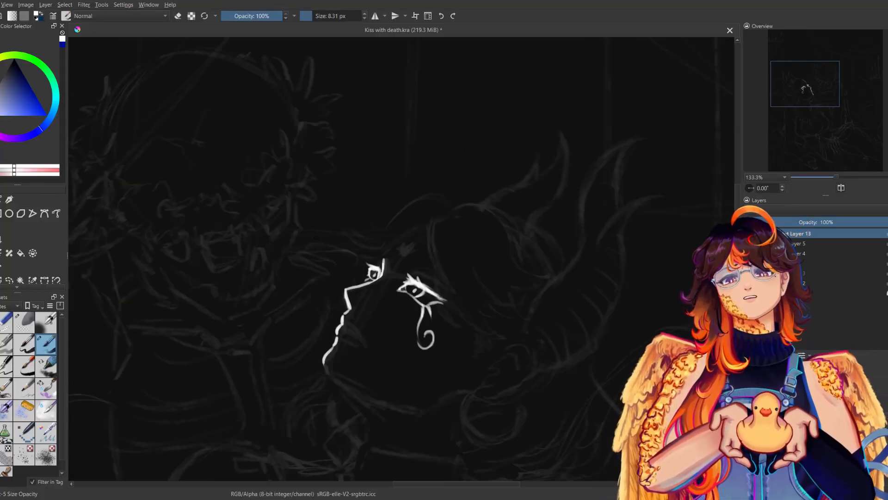
pyautogui.press('m')
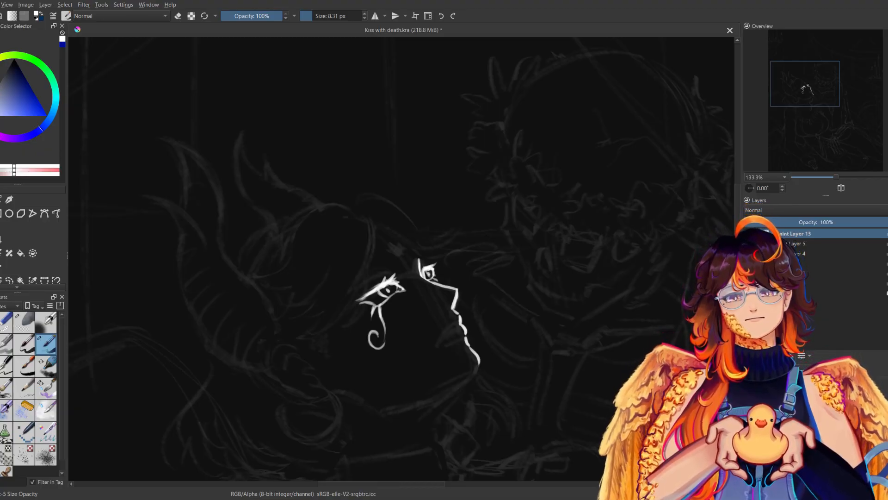
# Ink the upper lip and the mouth line running back from the profile, checking the shape mirrored.
pyautogui.press('m')
pyautogui.press('m')
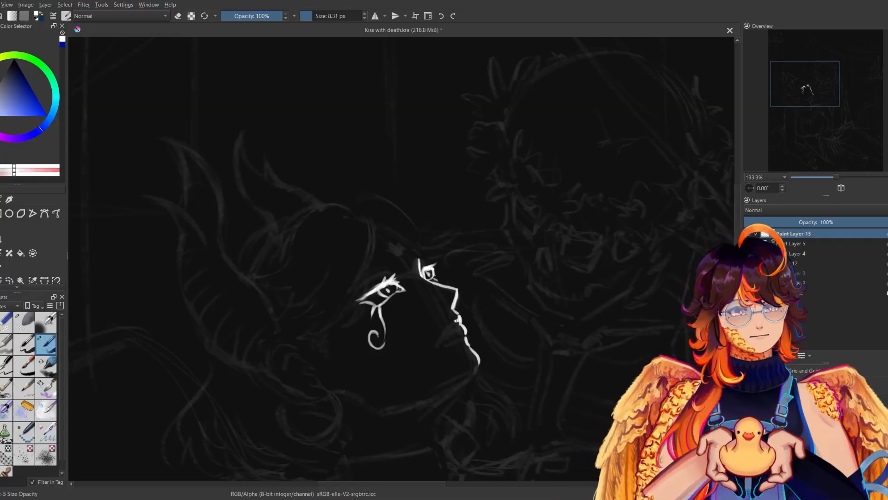
pyautogui.press('m')
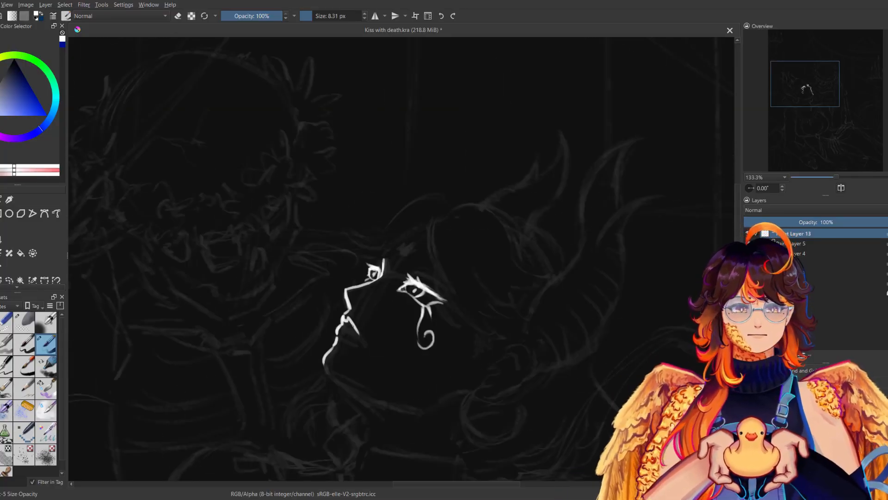
pyautogui.press('m')
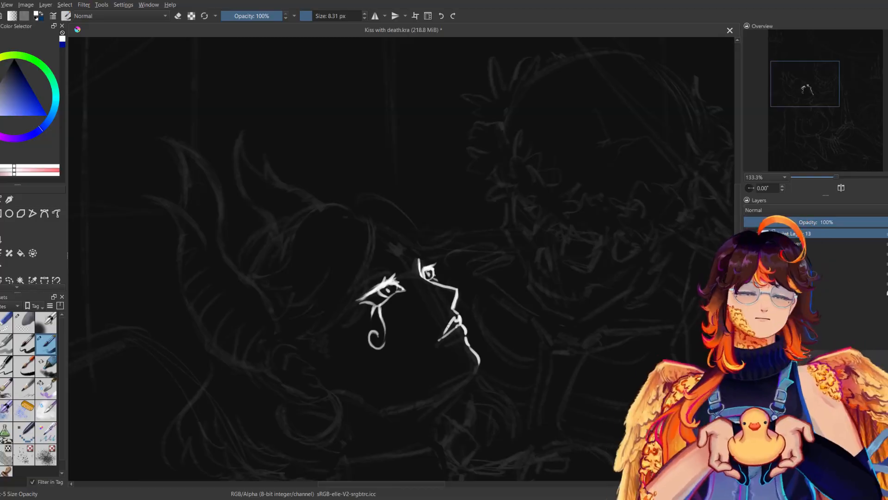
# Compare the mouth with the reference photo and ink the lower lip and the corner of the mouth.
pyautogui.moveTo(222, 278); pyautogui.dragTo(511, 322)
pyautogui.moveTo(124, 278); pyautogui.dragTo(455, 277)
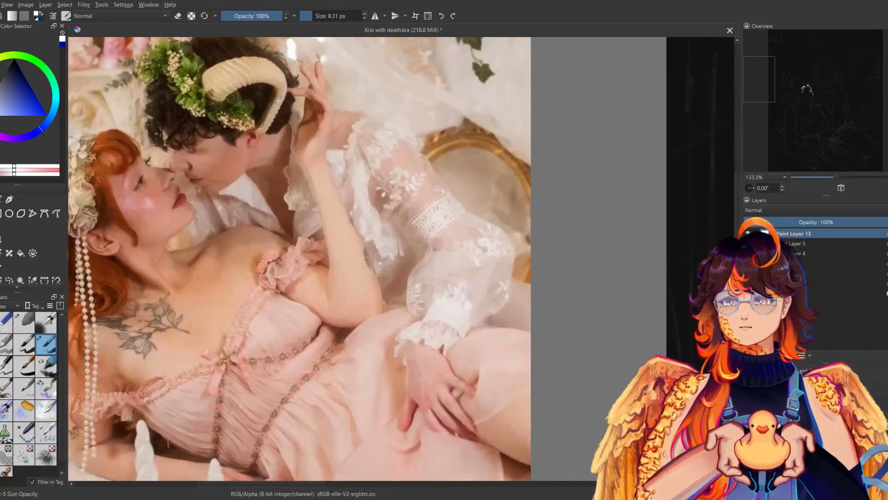
pyautogui.moveTo(553, 329); pyautogui.dragTo(100, 274)
pyautogui.moveTo(513, 316); pyautogui.dragTo(298, 258)
pyautogui.press('m')
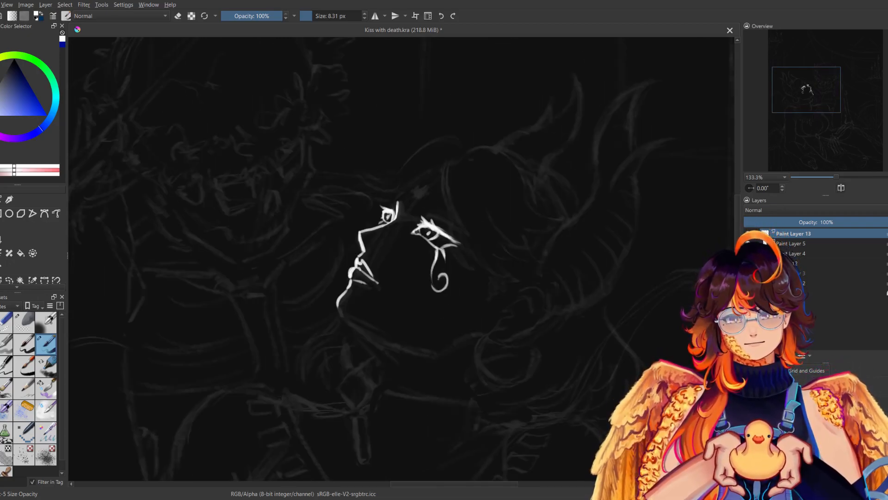
pyautogui.press('m')
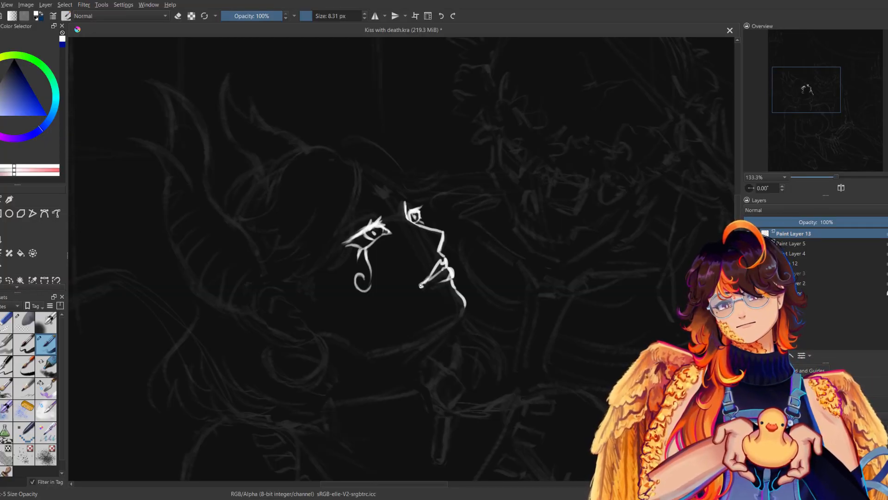
# Clean up the corner of the mouth with the eraser, comparing the lips in both mirrored orientations.
pyautogui.press('m')
pyautogui.press('e')
pyautogui.press('e')
pyautogui.press('m')
# Examine the woman's face within the whole composition at 50% zoom, both mirrored and unmirrored.
pyautogui.press('m')
pyautogui.press('m')
pyautogui.moveTo(834, 179); pyautogui.dragTo(828, 177)
pyautogui.press('m')
pyautogui.press('m')
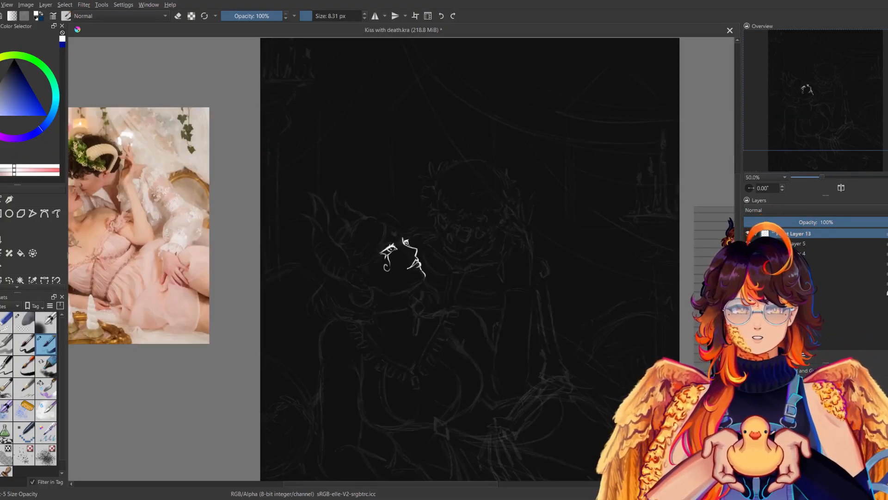
pyautogui.press('m')
pyautogui.press('m')
pyautogui.press('m')
pyautogui.press('m')
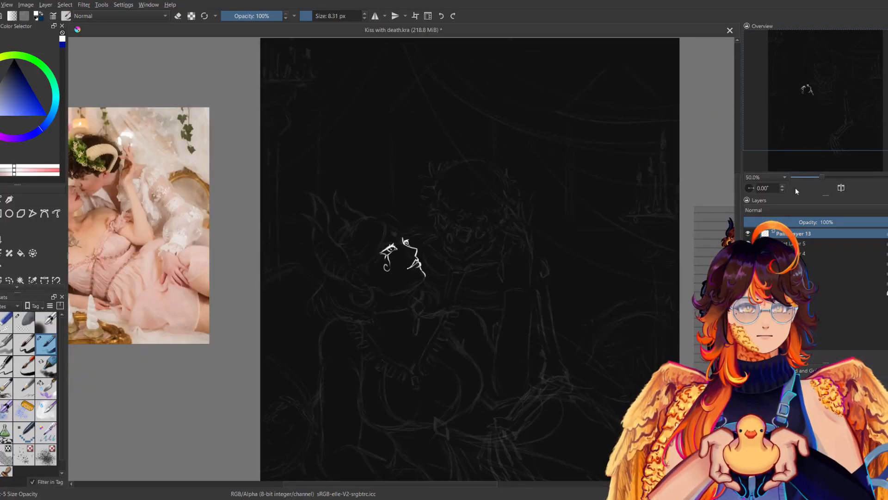
pyautogui.moveTo(820, 176); pyautogui.dragTo(836, 177)
pyautogui.press('m')
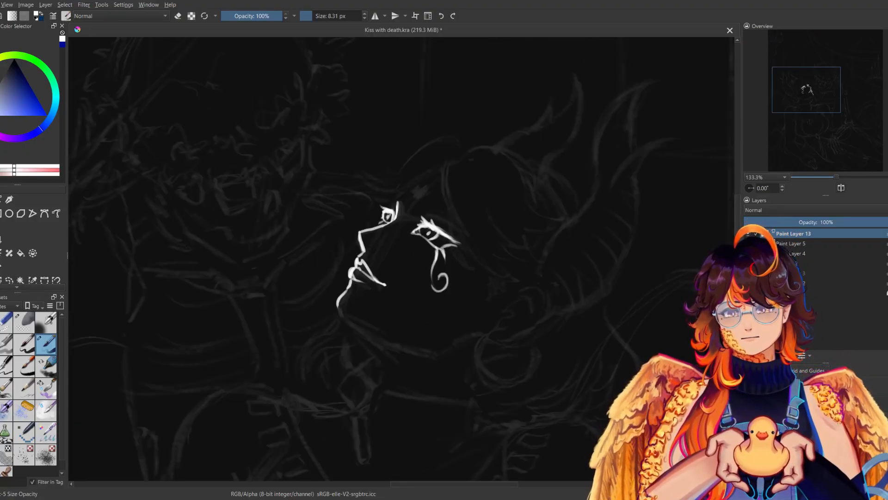
# Refine the end of the mouth line and ink a small nostril behind the nose tip.
pyautogui.press('m')
pyautogui.press('m')
pyautogui.press('m')
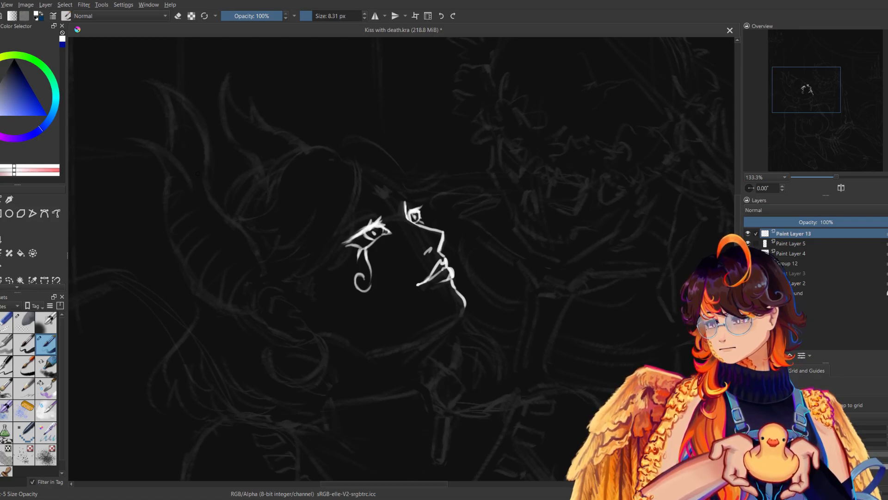
# Ink the jawline from the chin back along the faded sketch, redrawing it until it fits in the mirrored view.
pyautogui.moveTo(466, 304); pyautogui.dragTo(403, 345)
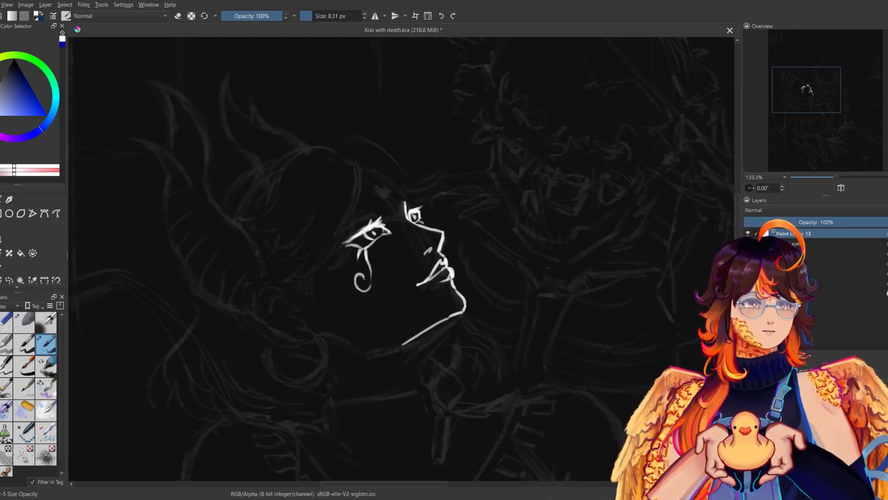
pyautogui.press('m')
pyautogui.hotkey('ctrl', 'z')
pyautogui.press('m')
pyautogui.moveTo(464, 312)
pyautogui.mouseDown()
pyautogui.moveTo(408, 359)
pyautogui.moveTo(456, 319)
pyautogui.moveTo(417, 363)
pyautogui.mouseUp()
pyautogui.hotkey('ctrl', 'z')
pyautogui.press('m')
pyautogui.hotkey('ctrl', 'z')
pyautogui.moveTo(342, 318); pyautogui.dragTo(384, 349)
pyautogui.press('m')
pyautogui.hotkey('ctrl', 'z')
# Ink the front contour of the neck curving from under the chin down to the throat.
pyautogui.moveTo(464, 310)
pyautogui.mouseDown()
pyautogui.moveTo(423, 351)
pyautogui.moveTo(430, 383)
pyautogui.mouseUp()
pyautogui.press('m')
# Erase the start of the jawline beside the chin and extend its far end back toward the ear.
pyautogui.press('m')
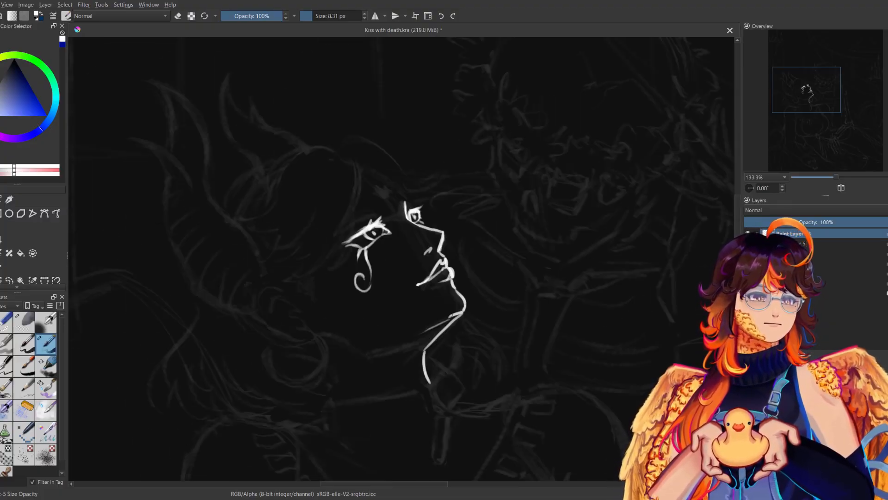
pyautogui.press('m')
pyautogui.press('e')
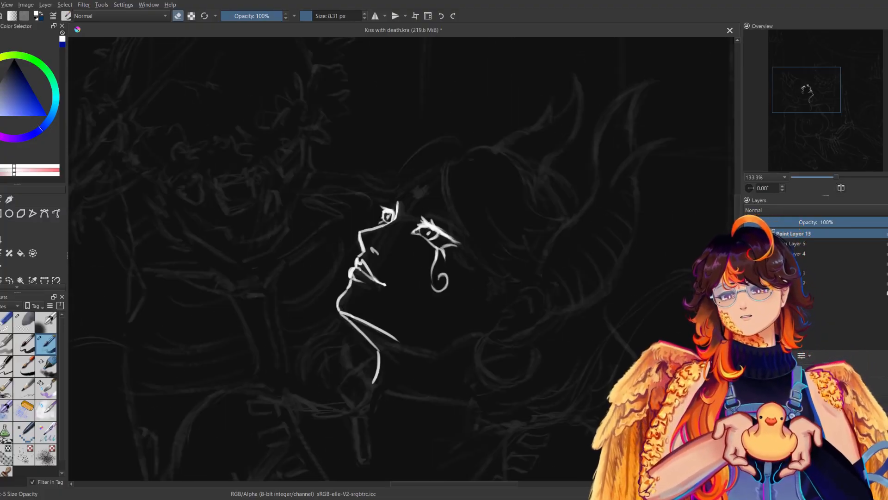
pyautogui.moveTo(344, 312); pyautogui.dragTo(375, 327)
pyautogui.press('e')
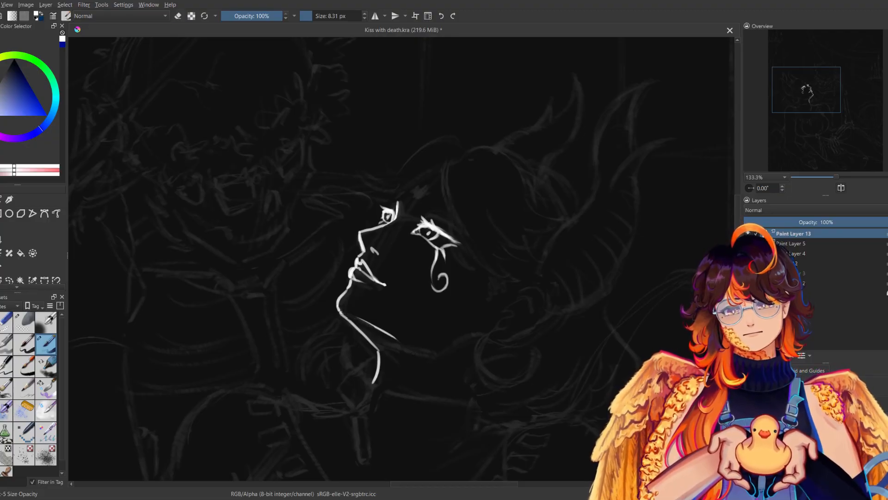
pyautogui.press('m')
pyautogui.press('m')
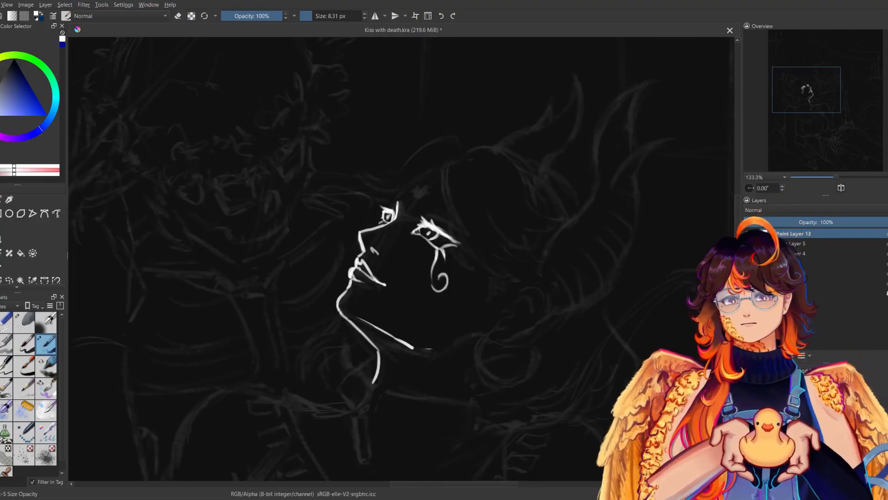
# Ink a short curved stroke for the back corner of the woman's jaw below the ear.
pyautogui.press('m')
pyautogui.moveTo(345, 342); pyautogui.dragTo(321, 334)
pyautogui.moveTo(377, 346); pyautogui.dragTo(357, 345)
pyautogui.press('m')
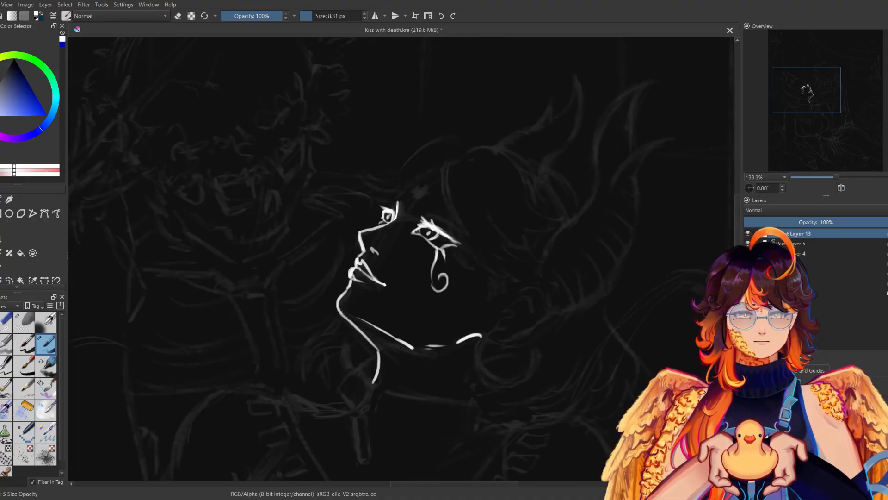
pyautogui.press('m')
pyautogui.hotkey('ctrl', 'z')
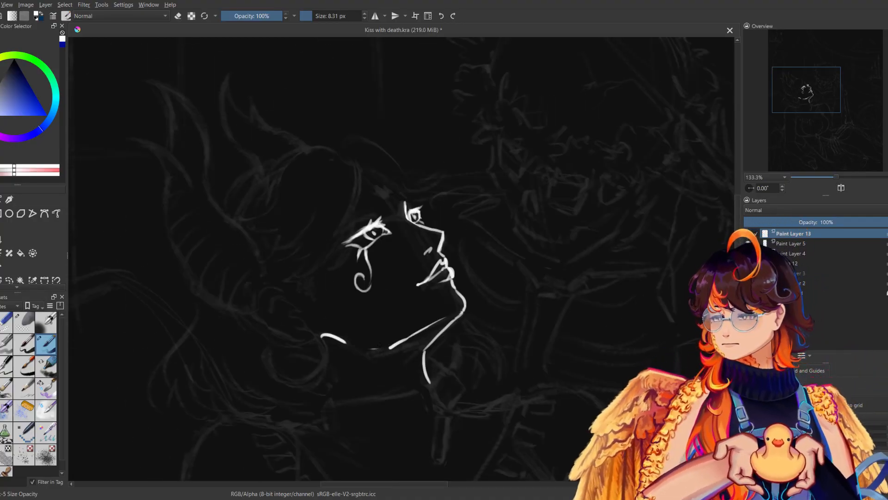
# Extend the jawline from the chin to the back jaw corner, cleaning and thickening it into one continuous line.
pyautogui.moveTo(368, 347)
pyautogui.mouseDown()
pyautogui.moveTo(359, 348)
pyautogui.moveTo(400, 339)
pyautogui.moveTo(413, 346)
pyautogui.mouseUp()
pyautogui.press('m')
pyautogui.press('e')
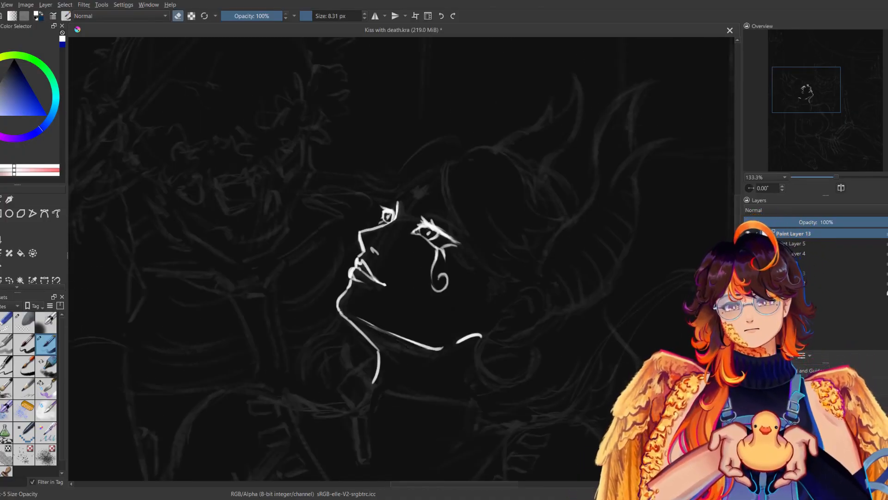
pyautogui.press('e')
pyautogui.moveTo(368, 322); pyautogui.dragTo(419, 344)
pyautogui.press('m')
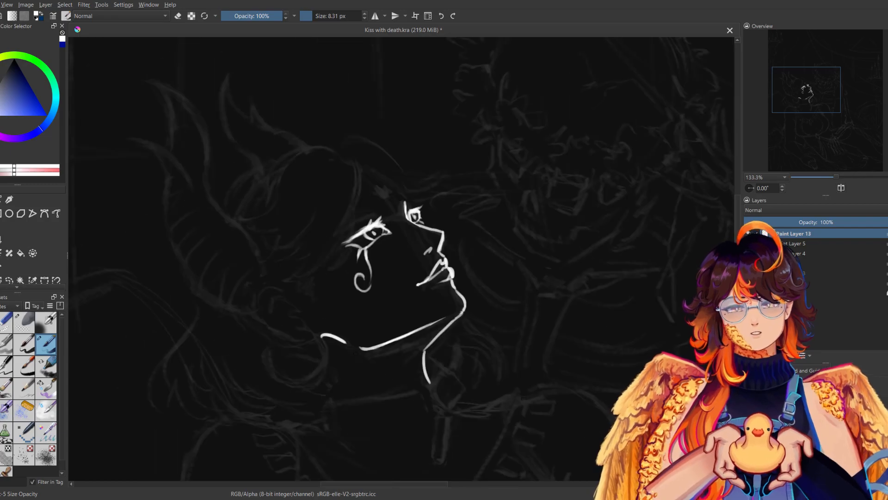
pyautogui.press('m')
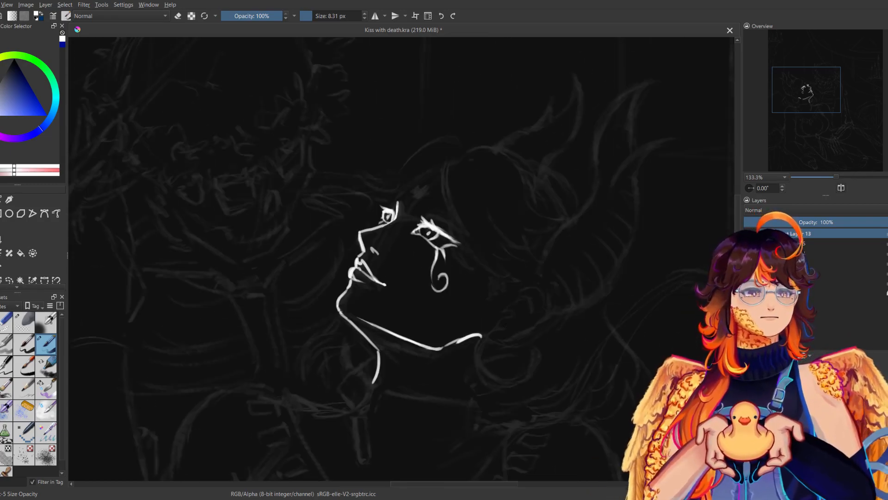
pyautogui.press('m')
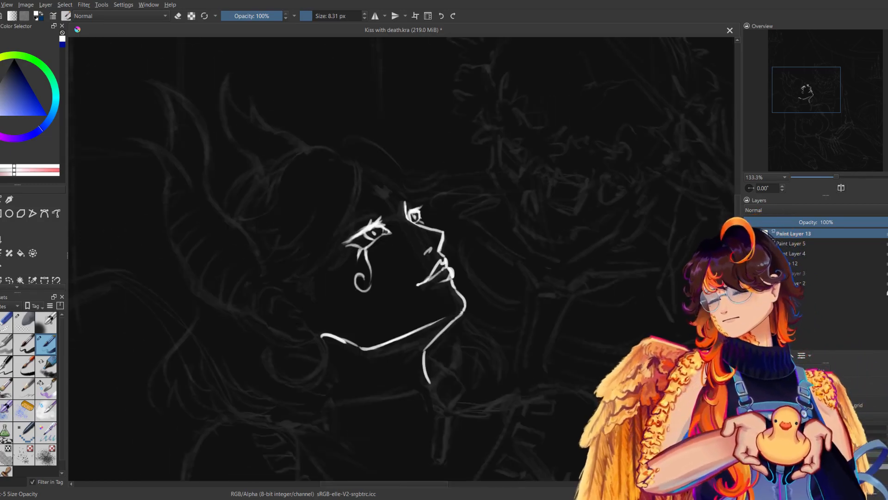
pyautogui.press('m')
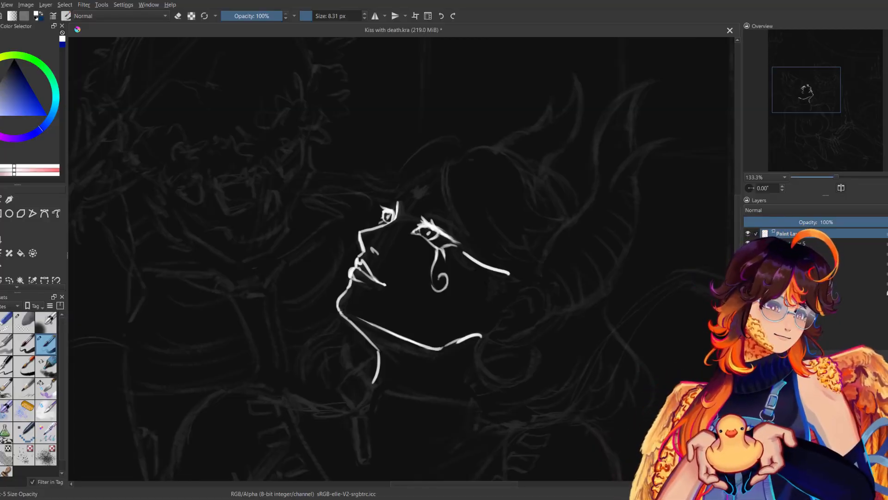
pyautogui.press('m')
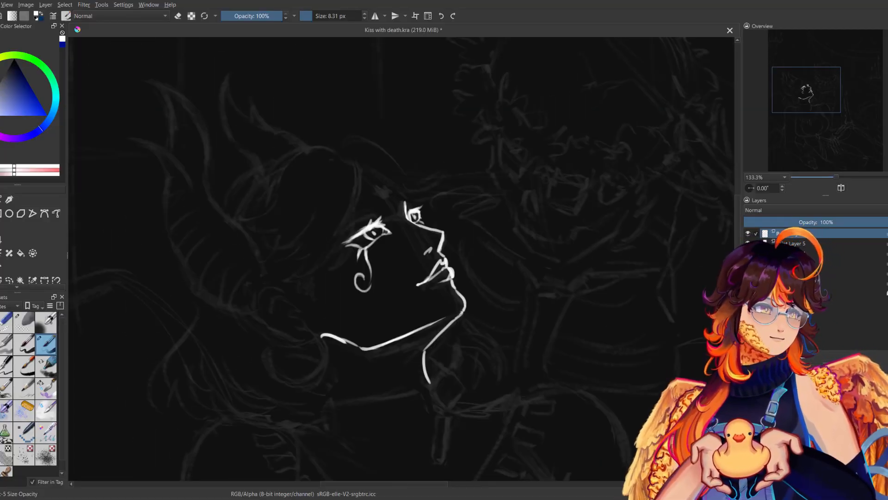
pyautogui.moveTo(289, 286)
pyautogui.mouseDown()
pyautogui.moveTo(263, 280)
pyautogui.moveTo(257, 311)
pyautogui.mouseUp()
pyautogui.press('m')
pyautogui.hotkey('ctrl', 'z')
pyautogui.moveTo(511, 287)
pyautogui.mouseDown()
pyautogui.moveTo(548, 294)
pyautogui.moveTo(535, 317)
pyautogui.moveTo(496, 333)
pyautogui.mouseUp()
pyautogui.press('m')
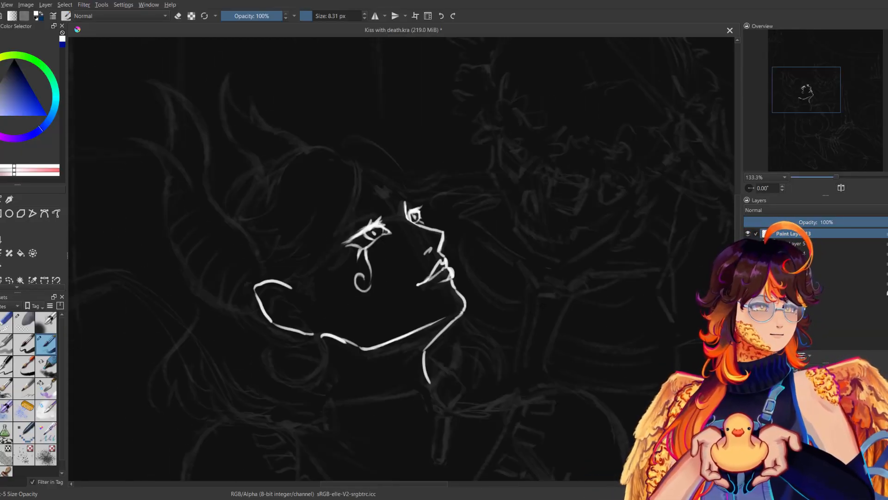
pyautogui.press('m')
pyautogui.hotkey('ctrl', 'z')
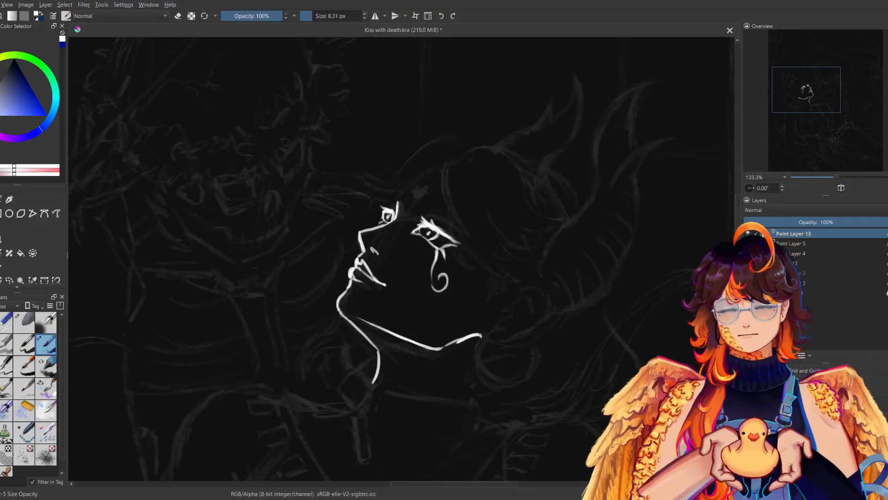
# Ink the earlobe running on from the jaw corner and the curved outer rim of the ear.
pyautogui.moveTo(479, 334); pyautogui.dragTo(495, 343)
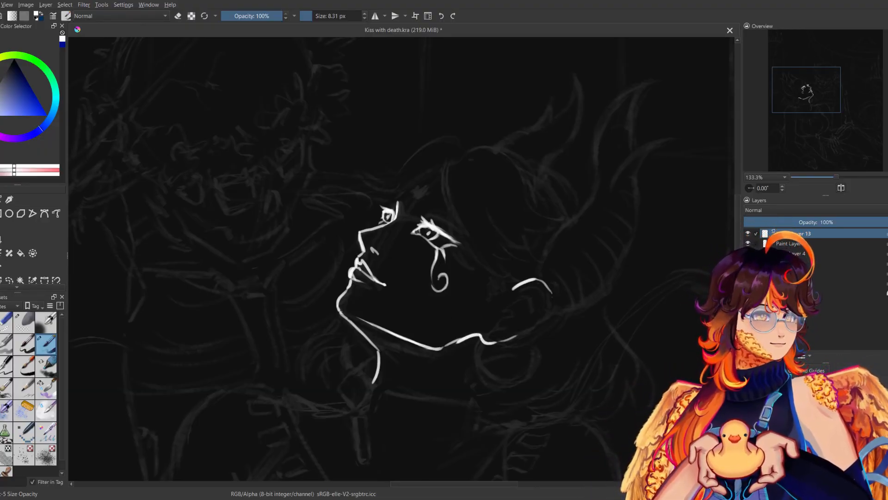
pyautogui.press('m')
pyautogui.hotkey('ctrl', 'z')
pyautogui.hotkey('ctrl', 'z')
pyautogui.moveTo(286, 292)
pyautogui.mouseDown()
pyautogui.moveTo(264, 295)
pyautogui.moveTo(264, 320)
pyautogui.mouseUp()
pyautogui.press('m')
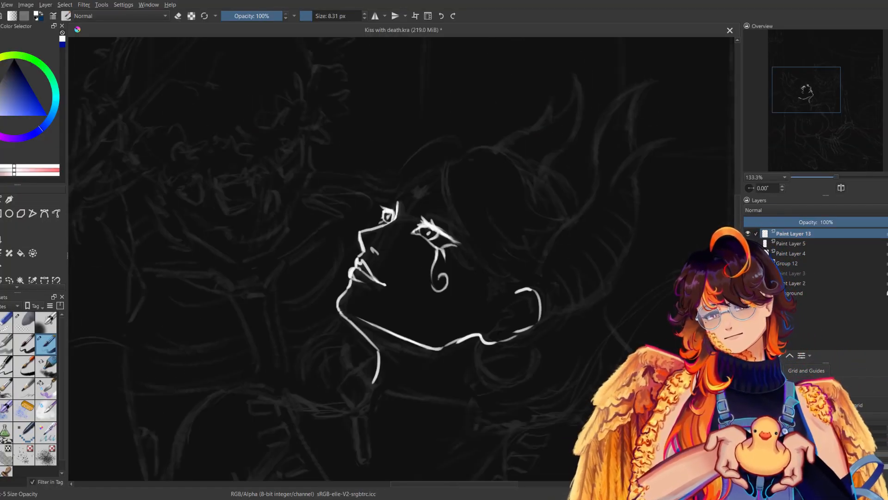
pyautogui.press('m')
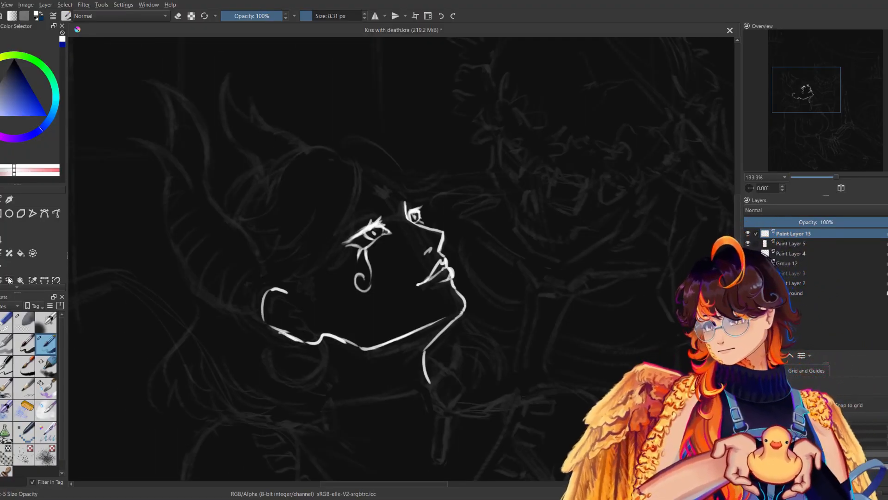
# Select the ear and back jaw freehand, move them slightly up and closer to the face, and deselect.
pyautogui.moveTo(369, 300)
pyautogui.mouseDown()
pyautogui.moveTo(371, 365)
pyautogui.moveTo(404, 355)
pyautogui.mouseUp()
pyautogui.hotkey('ctrl', 't')
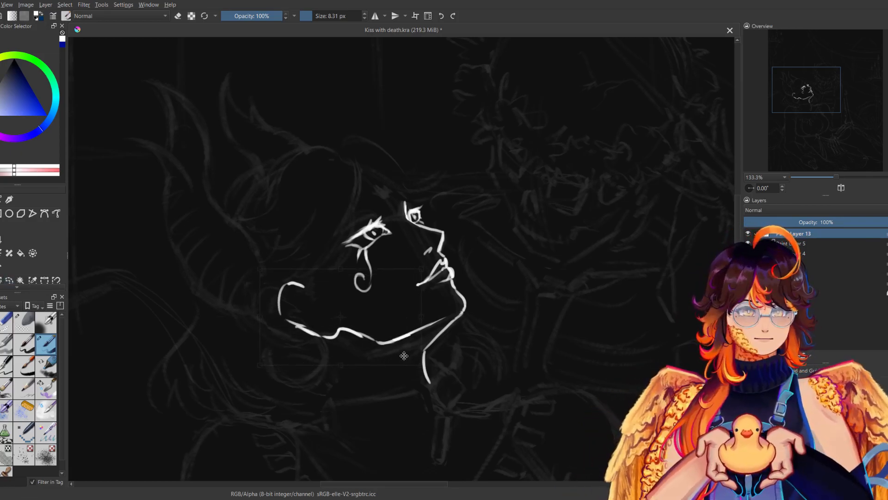
pyautogui.press('m')
pyautogui.moveTo(585, 299); pyautogui.dragTo(581, 292)
pyautogui.moveTo(511, 341); pyautogui.dragTo(499, 337)
pyautogui.press('Return')
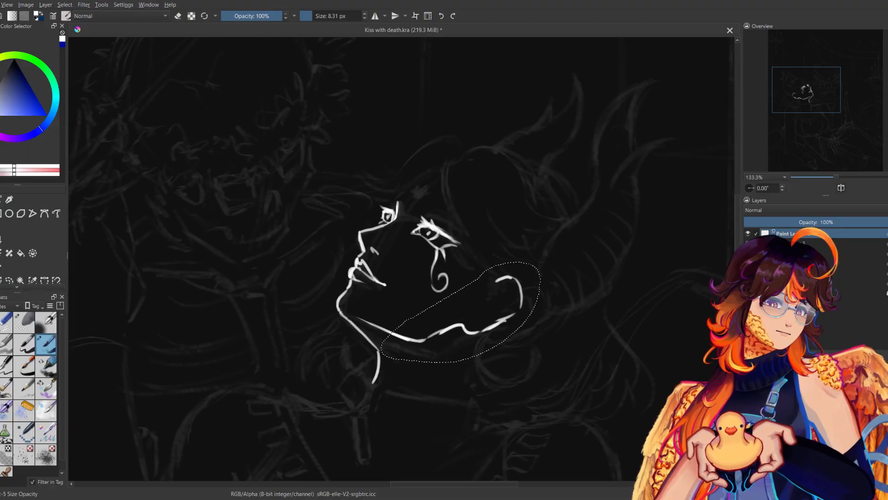
pyautogui.click(503, 341)
pyautogui.hotkey('ctrl', 'shift', 'a')
pyautogui.press('m')
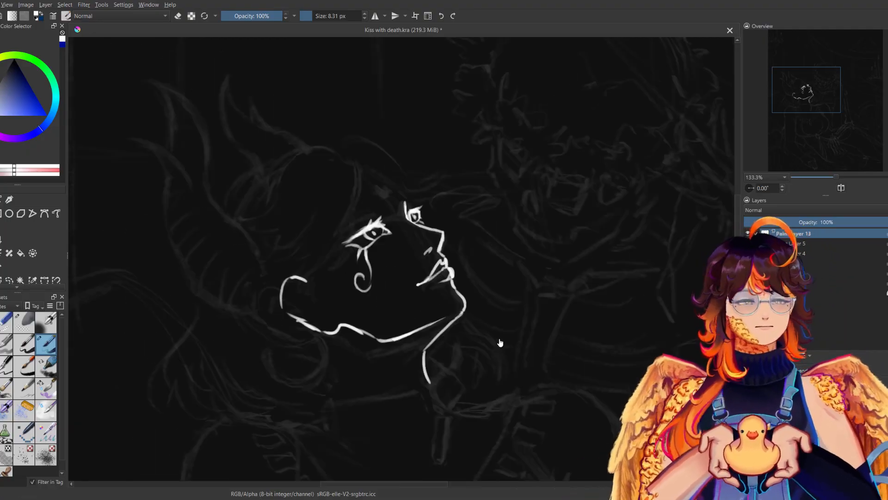
# Refine the lower bend of the moved jawline, checking its shape in both mirrored and normal views.
pyautogui.press('m')
pyautogui.press('m')
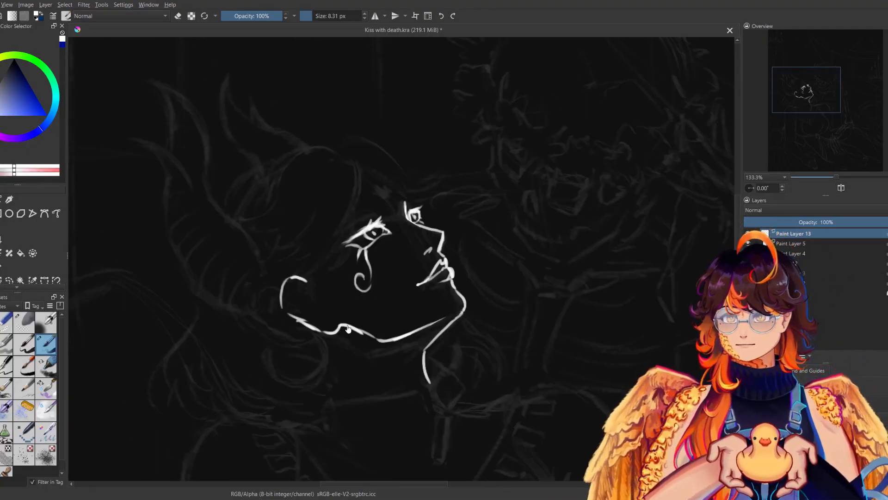
pyautogui.press('b')
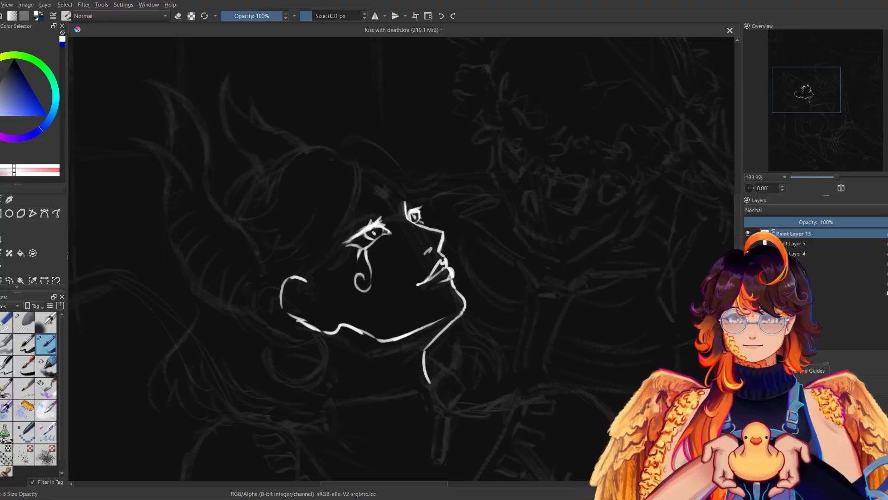
pyautogui.press('e')
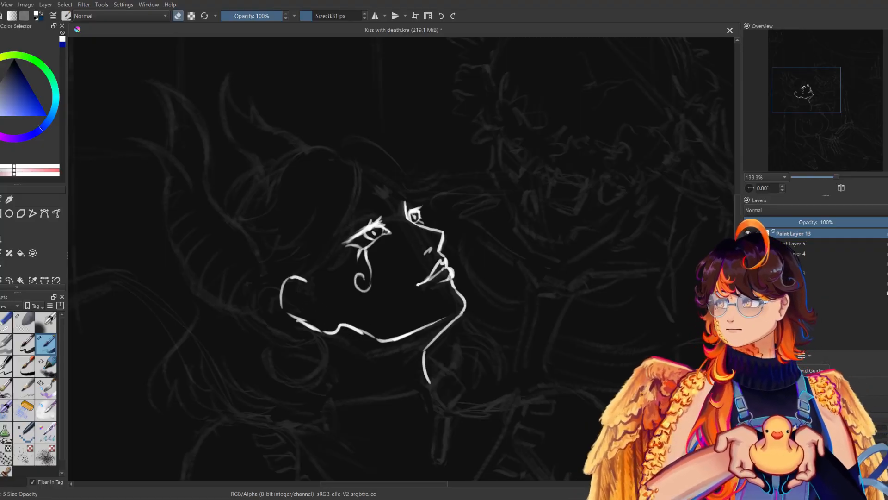
pyautogui.press('e')
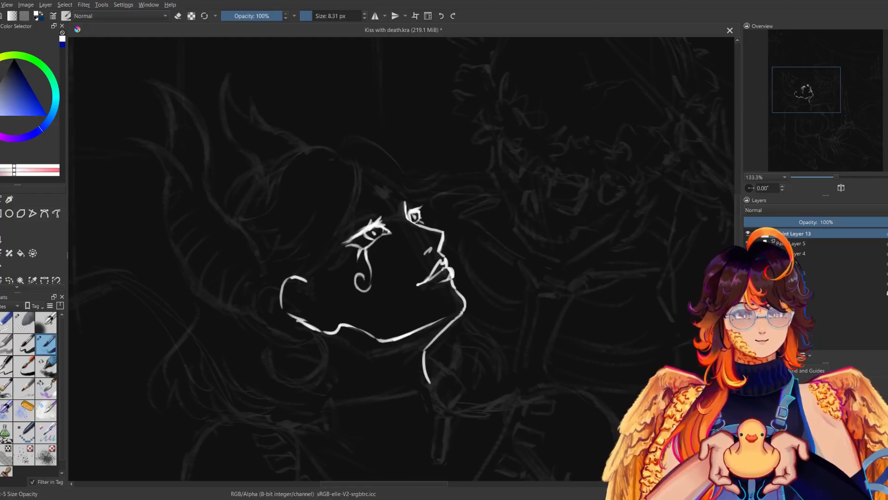
pyautogui.press('m')
pyautogui.press('m')
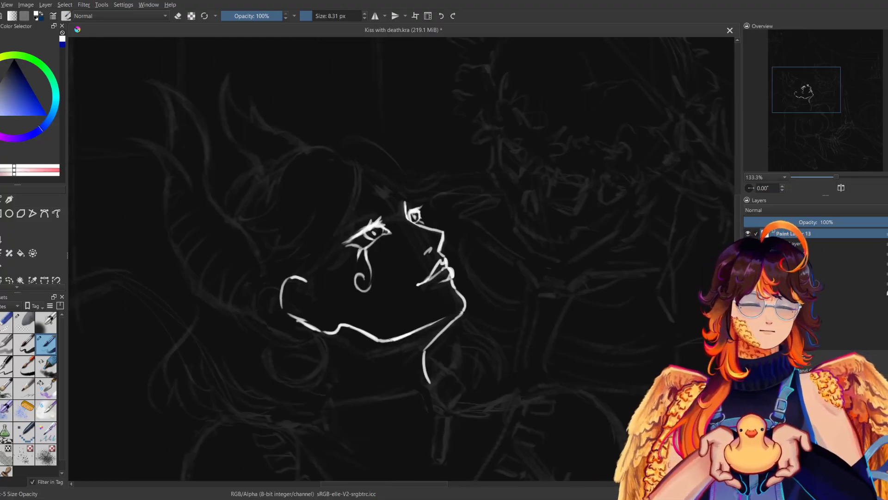
pyautogui.press('m')
pyautogui.press('e')
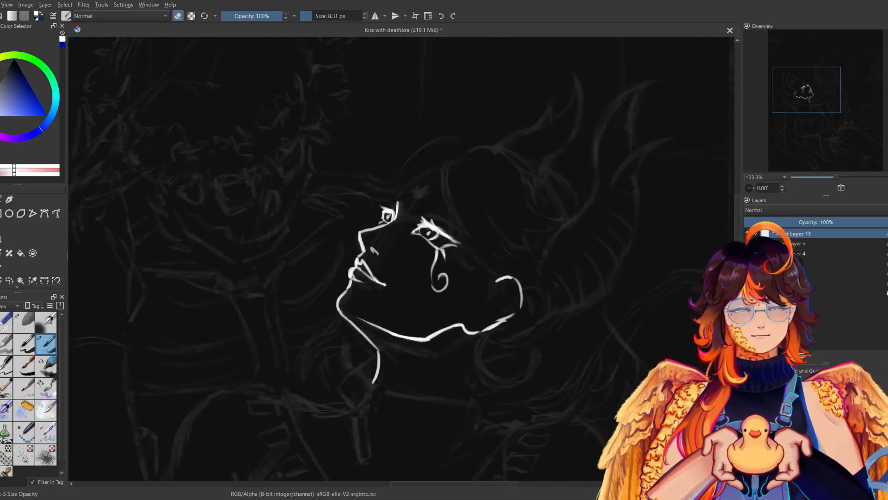
pyautogui.press('e')
pyautogui.press('m')
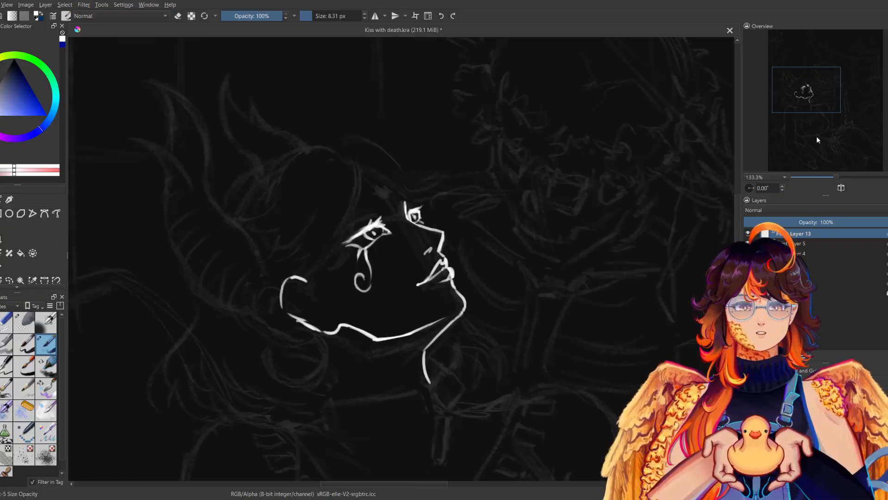
# Examine the inked face at 50% and 100% zoom against the whole composition, mirrored and unmirrored.
pyautogui.moveTo(835, 176); pyautogui.dragTo(822, 177)
pyautogui.press('m')
pyautogui.press('m')
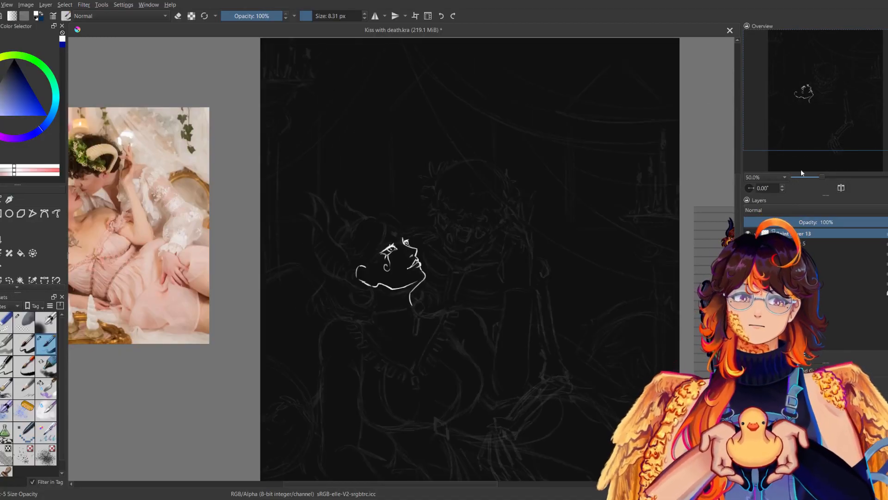
pyautogui.press('1')
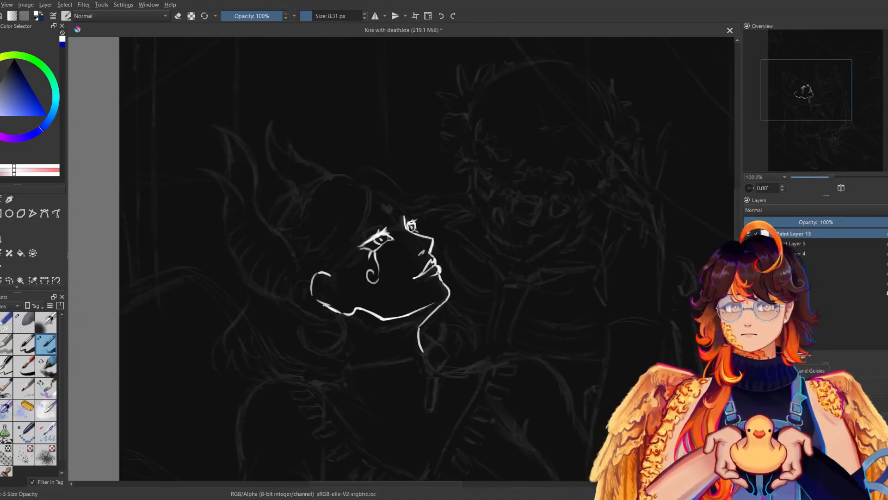
pyautogui.press('m')
pyautogui.press('m')
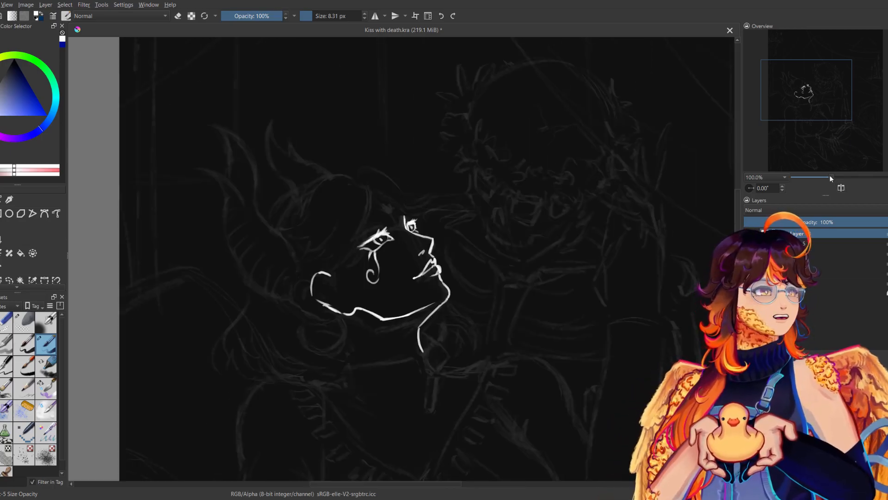
pyautogui.press('+')
pyautogui.press('m')
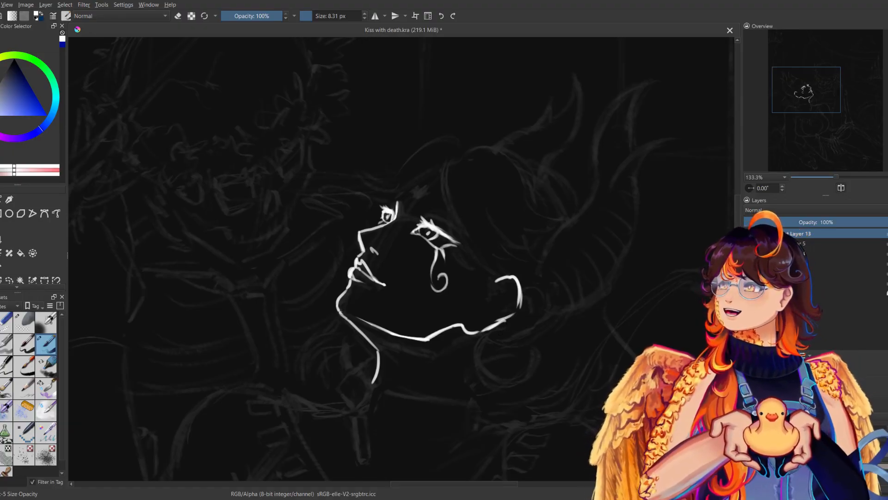
# Erase the back edge of the ear and redraw it as a straighter line slanting down to the lobe.
pyautogui.press('e')
pyautogui.moveTo(518, 282); pyautogui.dragTo(519, 320)
pyautogui.press('e')
pyautogui.press('m')
pyautogui.press('e')
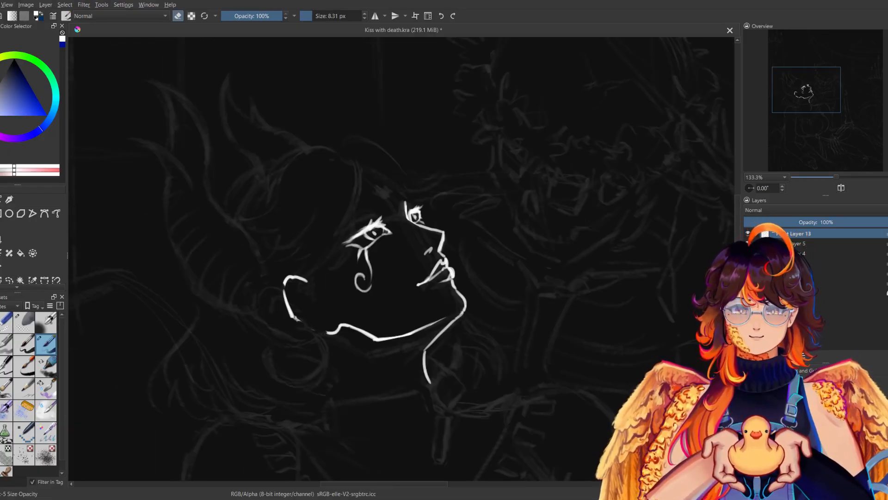
pyautogui.press('e')
pyautogui.press('m')
# Ink the inner rim and folds of the ear, cleaning the strokes while checking them in the mirrored view.
pyautogui.moveTo(512, 283)
pyautogui.mouseDown()
pyautogui.moveTo(481, 297)
pyautogui.moveTo(468, 317)
pyautogui.mouseUp()
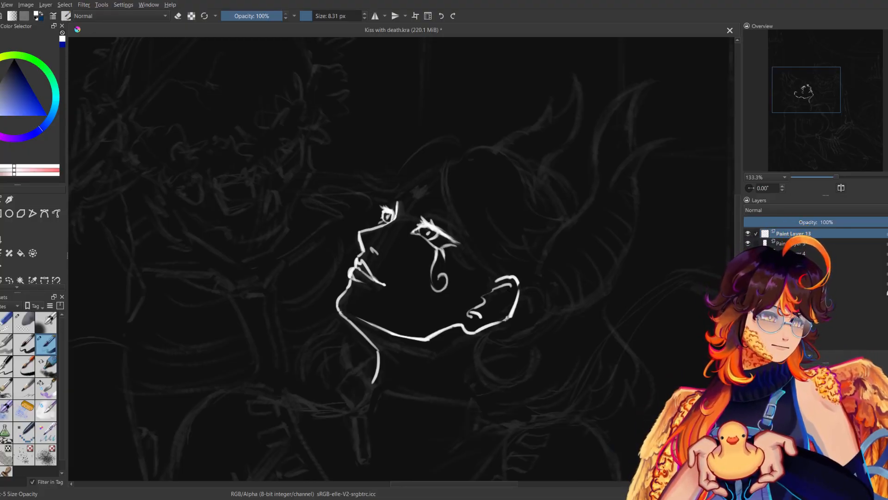
pyautogui.press('m')
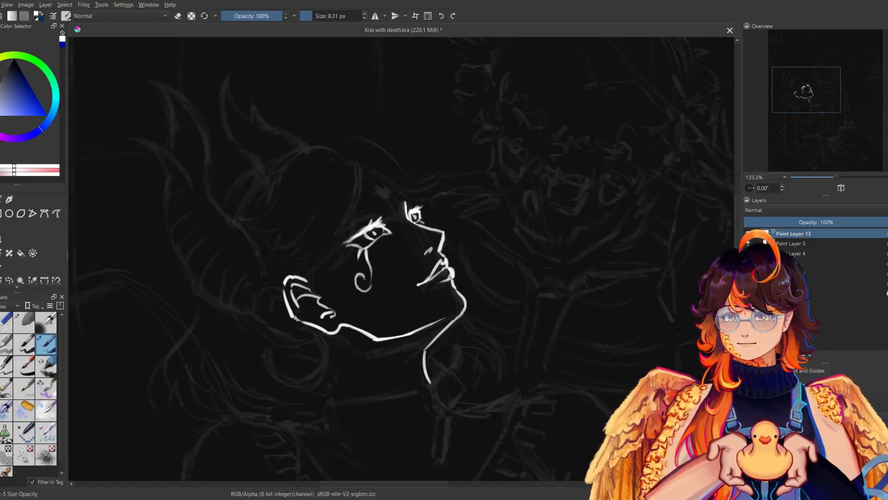
pyautogui.press('m')
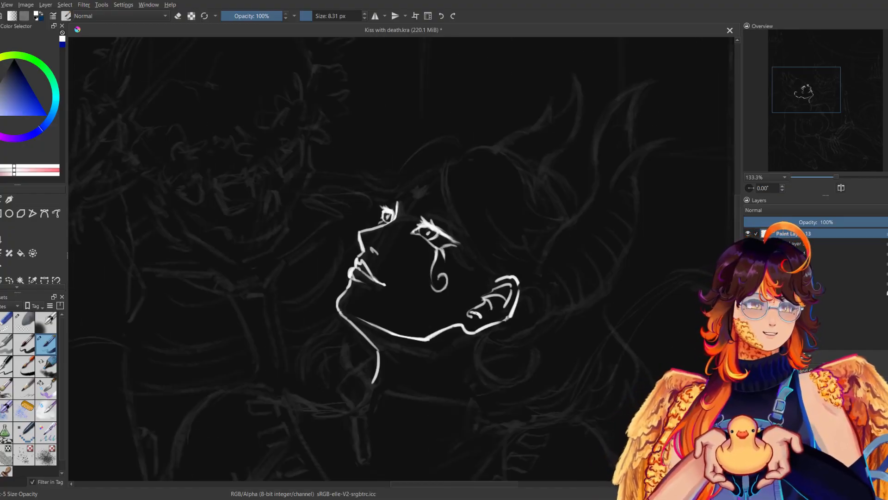
pyautogui.press('e')
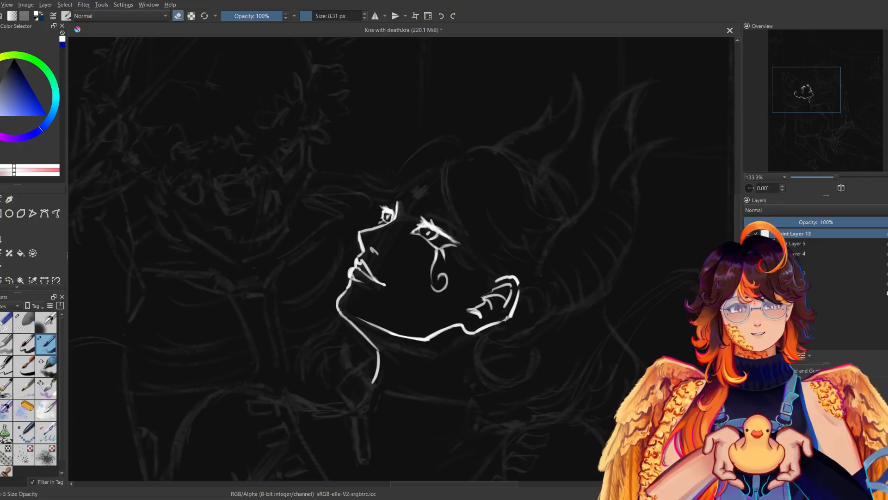
pyautogui.press('e')
pyautogui.press('m')
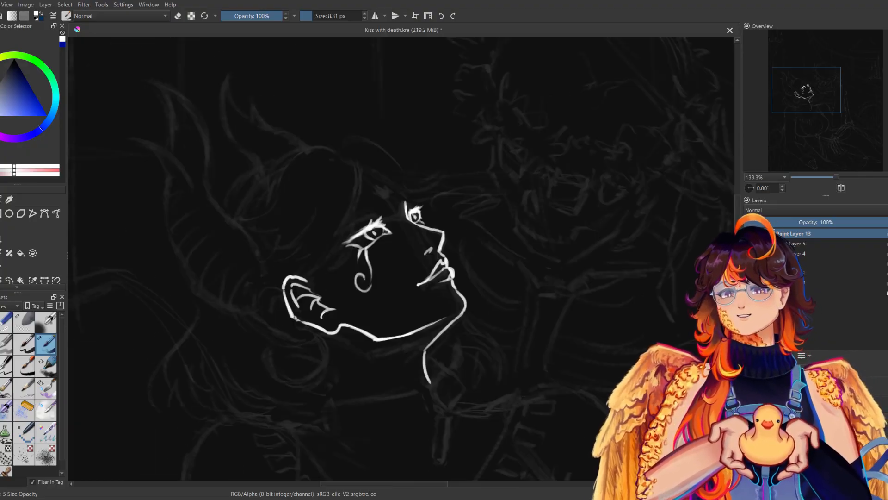
pyautogui.press('m')
pyautogui.press('e')
pyautogui.press('e')
pyautogui.press('m')
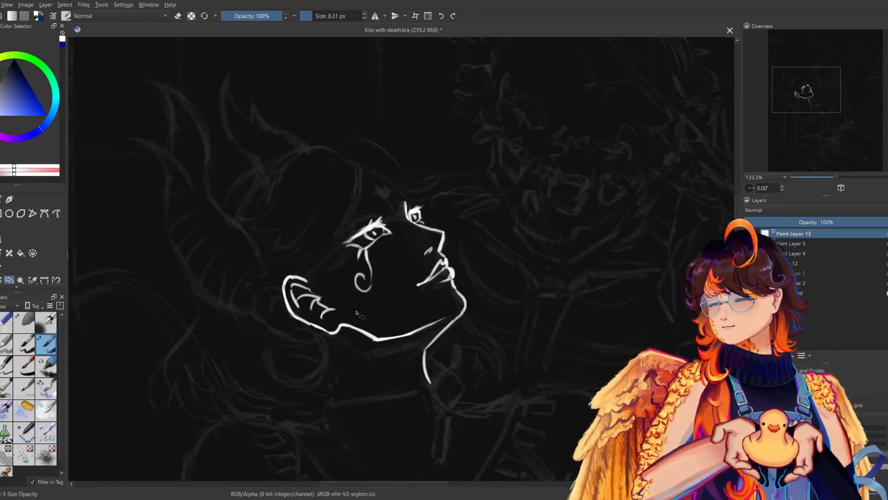
# Select the inked ear, then shrink and tilt it slightly so it sits closer to the face and meets the jawline.
pyautogui.moveTo(272, 264); pyautogui.dragTo(343, 296)
pyautogui.hotkey('ctrl', 't')
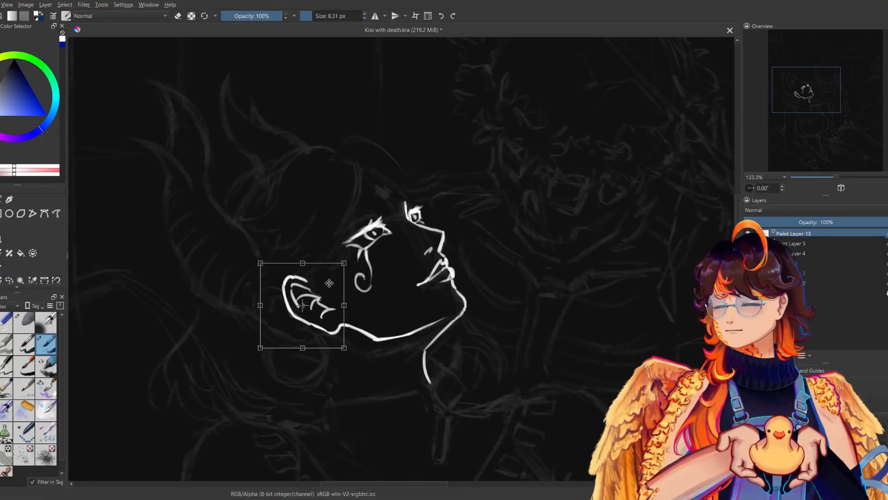
pyautogui.moveTo(261, 264)
pyautogui.mouseDown()
pyautogui.moveTo(274, 284)
pyautogui.moveTo(279, 271)
pyautogui.moveTo(320, 277)
pyautogui.mouseUp()
pyautogui.moveTo(359, 269); pyautogui.dragTo(342, 255)
pyautogui.moveTo(286, 324)
pyautogui.mouseDown()
pyautogui.moveTo(280, 343)
pyautogui.moveTo(292, 360)
pyautogui.mouseUp()
pyautogui.moveTo(319, 332); pyautogui.dragTo(312, 345)
pyautogui.moveTo(401, 293); pyautogui.dragTo(406, 325)
pyautogui.moveTo(323, 340); pyautogui.dragTo(327, 329)
pyautogui.click(327, 329)
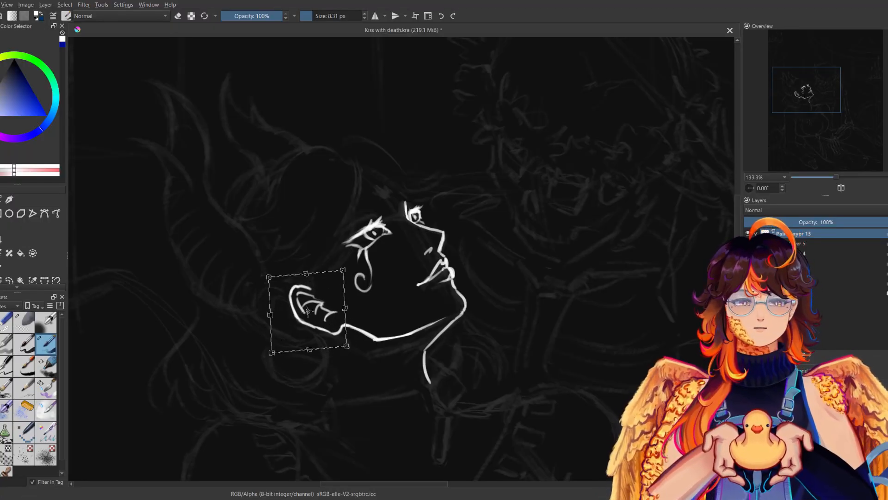
pyautogui.press('Return')
# Clean up the top rim of the resized ear and redraw its inner folds, comparing mirrored and normal views.
pyautogui.press('m')
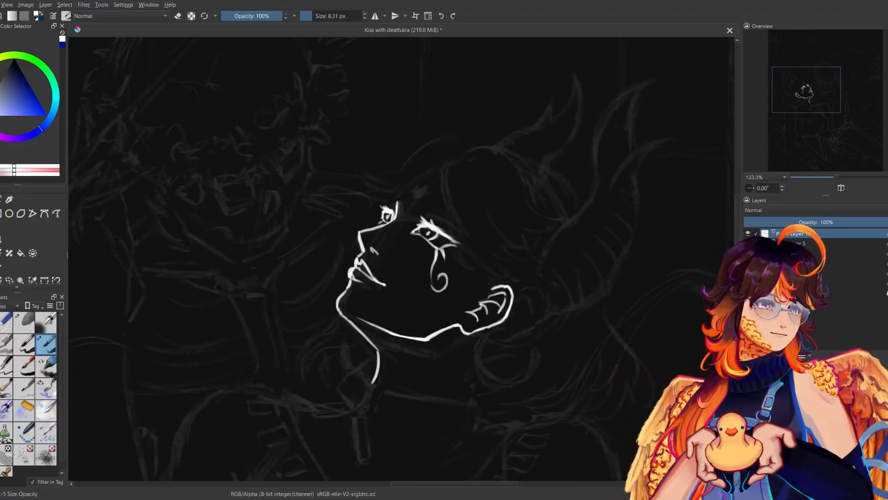
pyautogui.press('e')
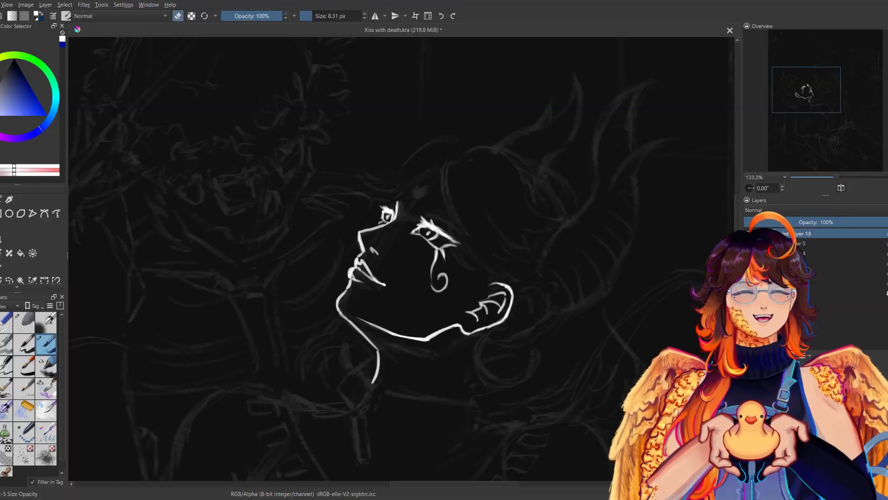
pyautogui.press('e')
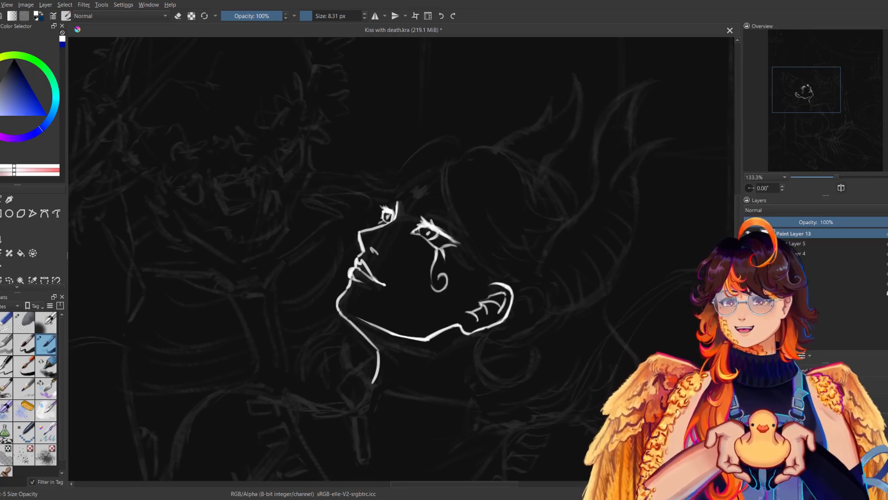
pyautogui.press('e')
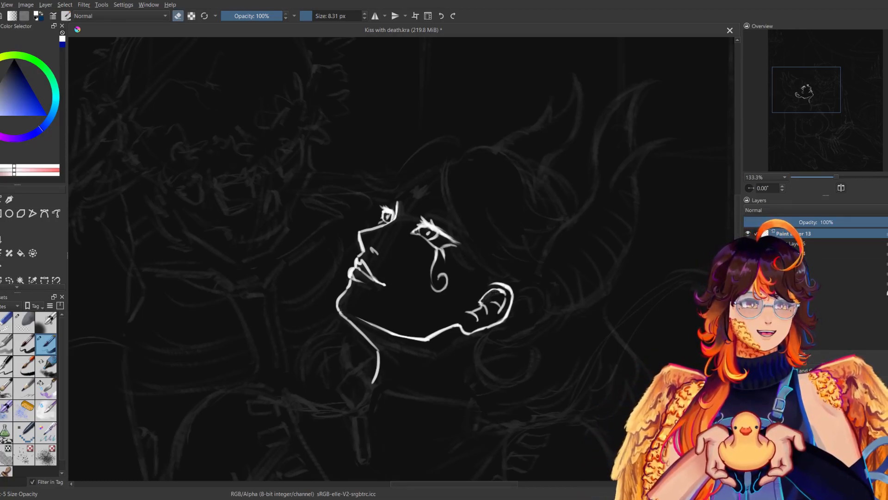
pyautogui.press('m')
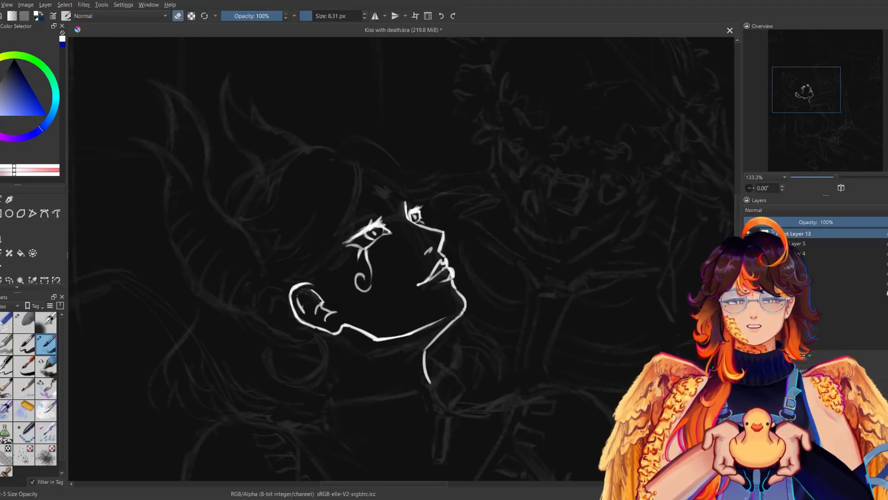
pyautogui.press('e')
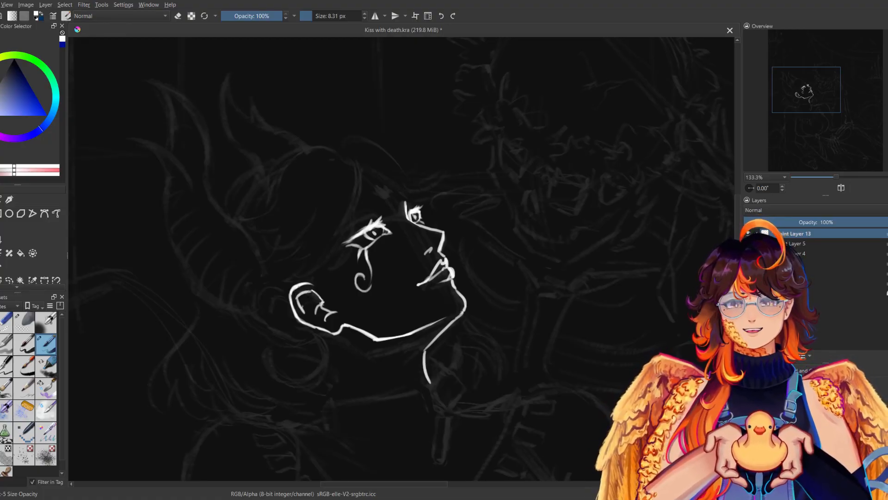
pyautogui.press('m')
pyautogui.press('m')
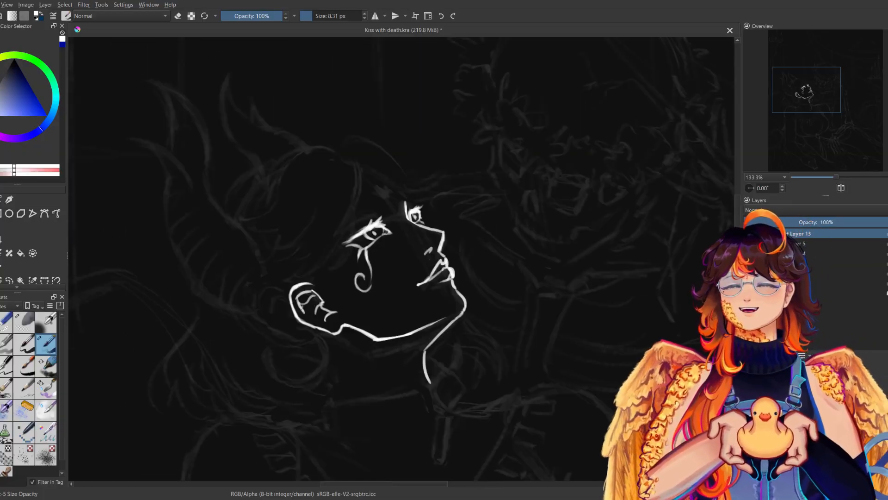
pyautogui.press('m')
# Touch up the lower edge of the ear around the lobe, where it joins the jawline.
pyautogui.press('m')
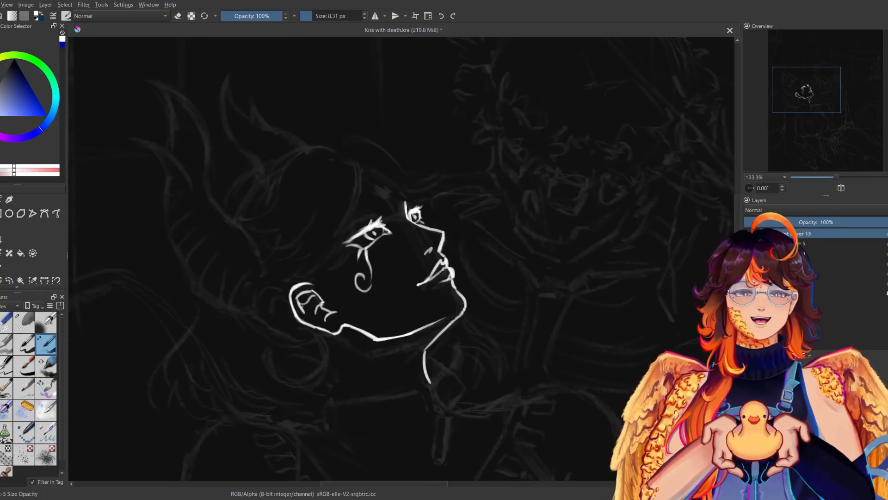
pyautogui.moveTo(504, 339); pyautogui.dragTo(531, 339)
pyautogui.press('m')
pyautogui.press('m')
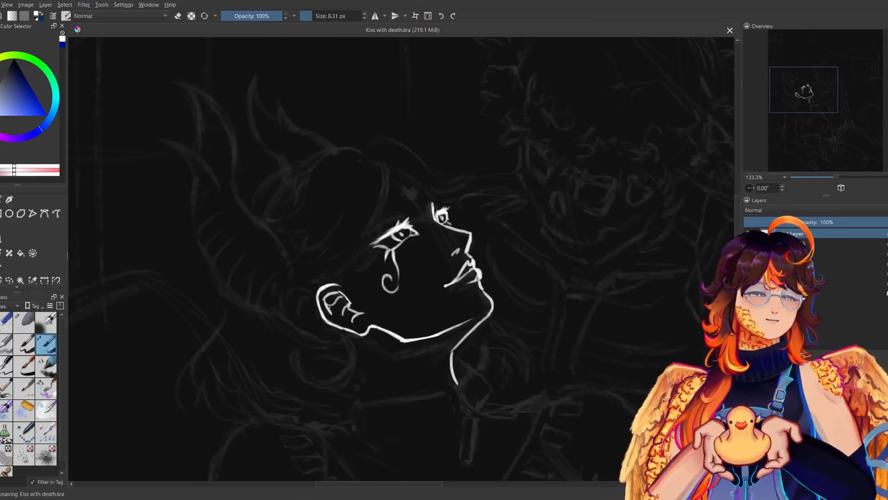
pyautogui.moveTo(356, 331); pyautogui.dragTo(362, 332)
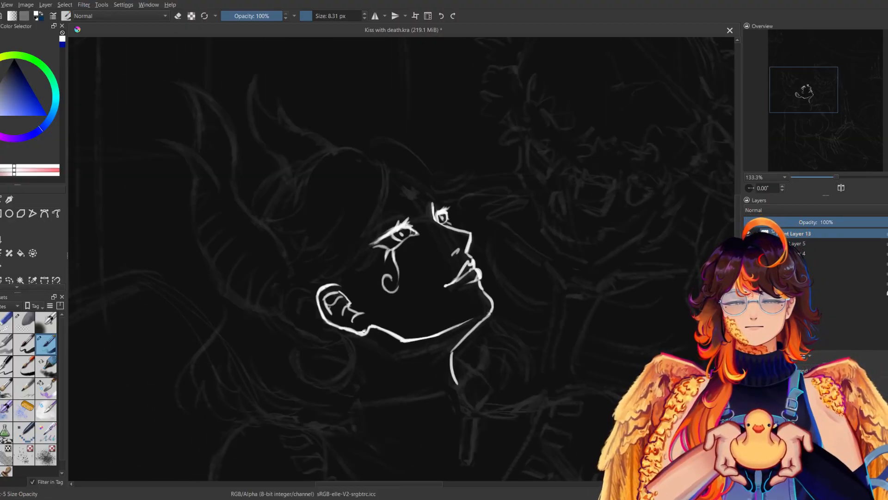
pyautogui.press('e')
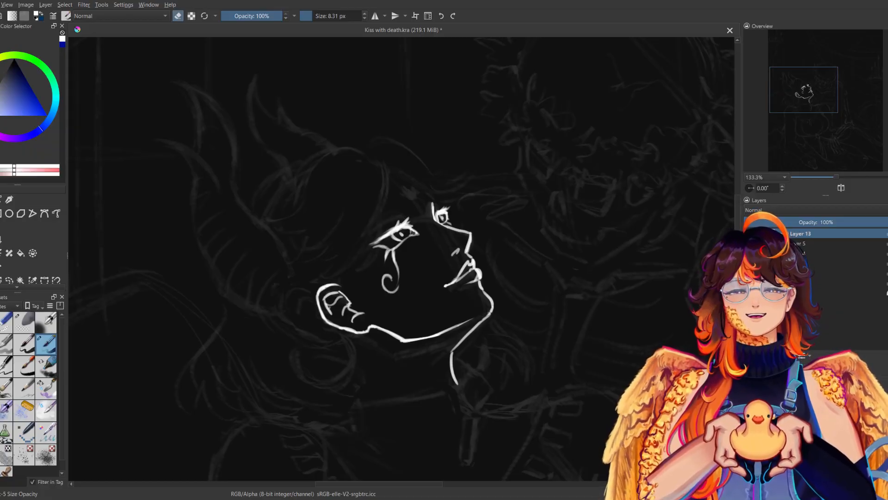
pyautogui.press('e')
# Ink a short curved line for the back of the neck below the ear, checking it in both views.
pyautogui.press('m')
pyautogui.moveTo(462, 368); pyautogui.dragTo(442, 406)
pyautogui.hotkey('ctrl', 'z')
pyautogui.press('m')
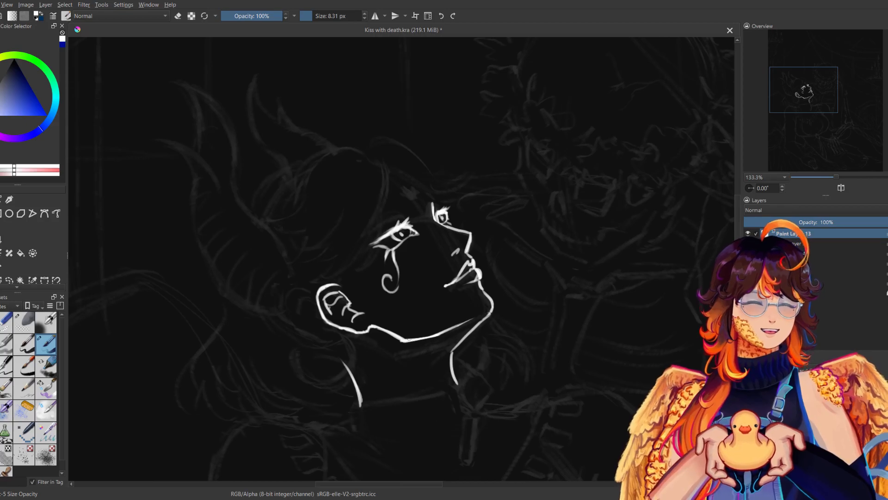
pyautogui.press('m')
pyautogui.press('m')
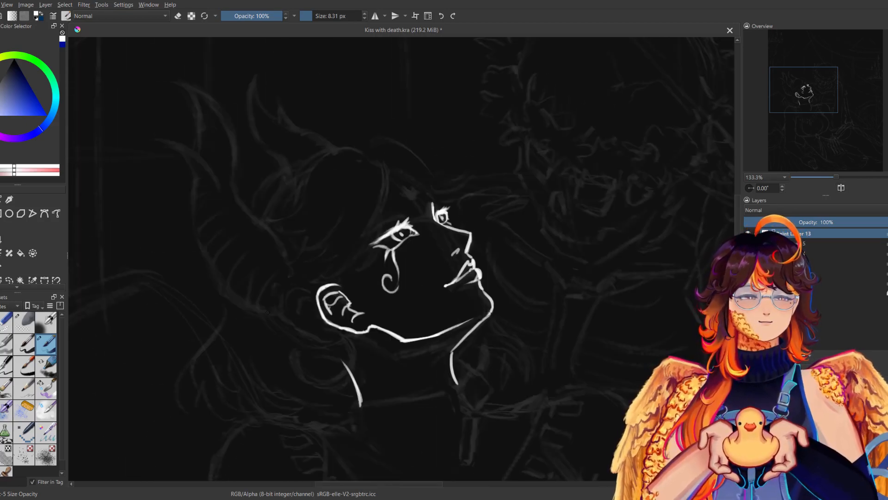
# Try to ink the long front edge and pointed tips of the curved horn-like shapes sweeping up behind the ear.
pyautogui.moveTo(407, 287); pyautogui.dragTo(450, 344)
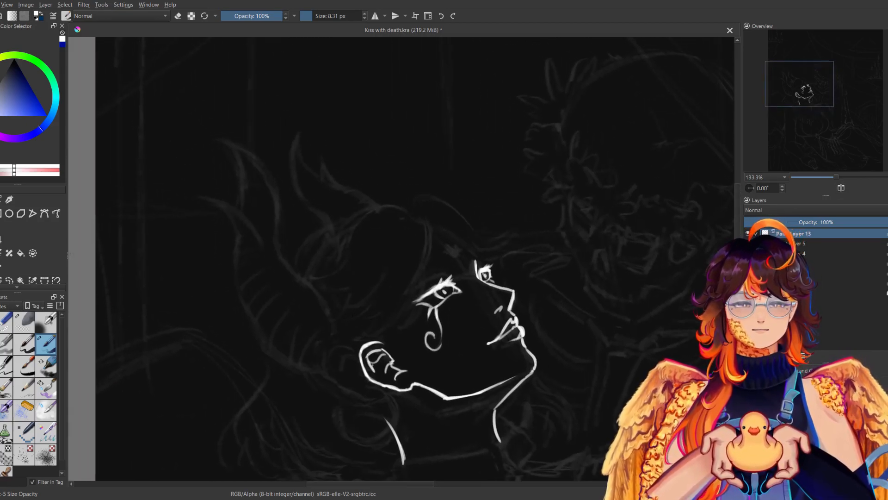
pyautogui.moveTo(357, 337)
pyautogui.mouseDown()
pyautogui.moveTo(225, 149)
pyautogui.moveTo(249, 185)
pyautogui.mouseUp()
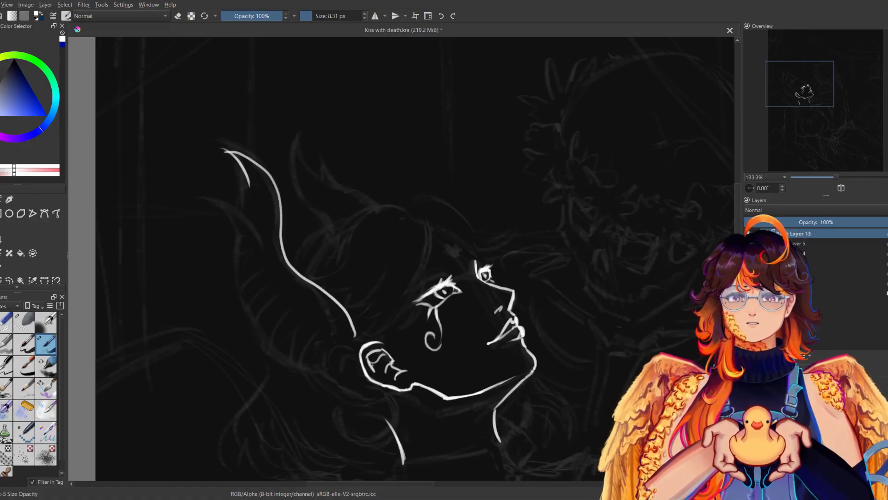
pyautogui.press('m')
pyautogui.hotkey('ctrl', 'z')
pyautogui.hotkey('ctrl', 'z')
pyautogui.moveTo(588, 142)
pyautogui.mouseDown()
pyautogui.moveTo(492, 268)
pyautogui.moveTo(453, 339)
pyautogui.moveTo(549, 211)
pyautogui.mouseUp()
pyautogui.hotkey('ctrl', 'z')
pyautogui.moveTo(592, 141)
pyautogui.mouseDown()
pyautogui.moveTo(560, 202)
pyautogui.moveTo(586, 197)
pyautogui.moveTo(541, 246)
pyautogui.mouseUp()
pyautogui.moveTo(601, 196)
pyautogui.mouseDown()
pyautogui.moveTo(564, 234)
pyautogui.moveTo(487, 371)
pyautogui.mouseUp()
# Try several versions of the outer back edge of the horn-like shapes, judging them mirrored and at 66.7% zoom.
pyautogui.press('m')
pyautogui.hotkey('ctrl', 'z')
pyautogui.moveTo(239, 233)
pyautogui.mouseDown()
pyautogui.moveTo(271, 347)
pyautogui.moveTo(306, 362)
pyautogui.mouseUp()
pyautogui.hotkey('ctrl', 'z')
pyautogui.moveTo(236, 234); pyautogui.dragTo(327, 368)
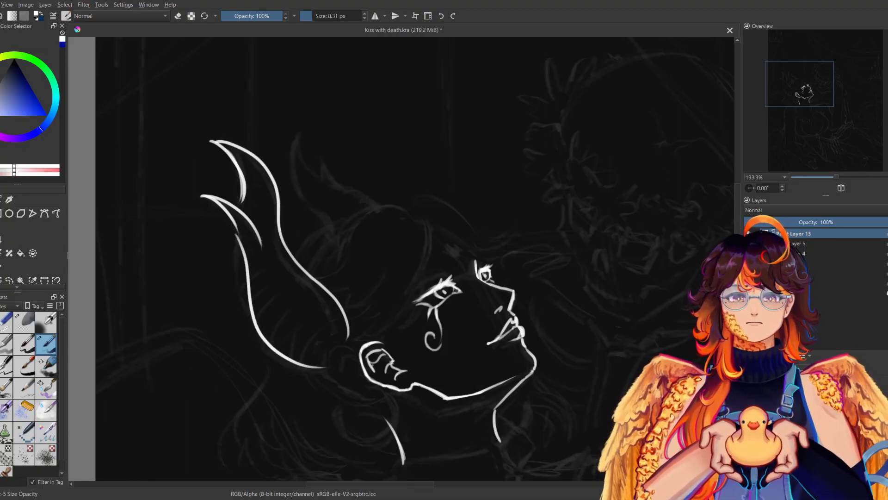
pyautogui.press('m')
pyautogui.hotkey('ctrl', 'z')
pyautogui.moveTo(567, 229)
pyautogui.mouseDown()
pyautogui.moveTo(534, 338)
pyautogui.moveTo(491, 361)
pyautogui.mouseUp()
pyautogui.press('m')
pyautogui.hotkey('ctrl', 'z')
pyautogui.moveTo(231, 223)
pyautogui.mouseDown()
pyautogui.moveTo(227, 254)
pyautogui.moveTo(272, 326)
pyautogui.moveTo(327, 370)
pyautogui.mouseUp()
pyautogui.press('m')
pyautogui.moveTo(833, 176); pyautogui.dragTo(829, 179)
pyautogui.press('m')
pyautogui.moveTo(319, 248); pyautogui.dragTo(347, 305)
pyautogui.press('m')
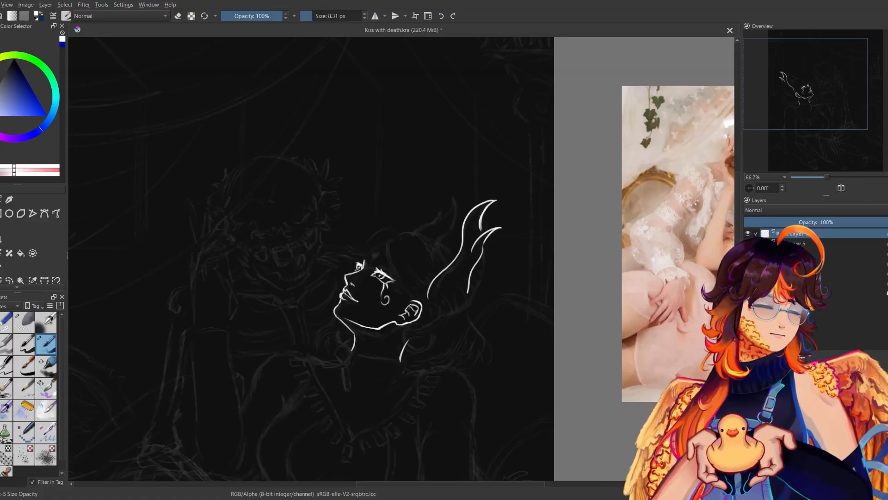
# Undo the second pointed tip and try a single back edge curving from the tallest tip down behind the ear.
pyautogui.press('m')
pyautogui.hotkey('ctrl', 'z')
pyautogui.hotkey('ctrl', 'z')
pyautogui.hotkey('ctrl', 'z')
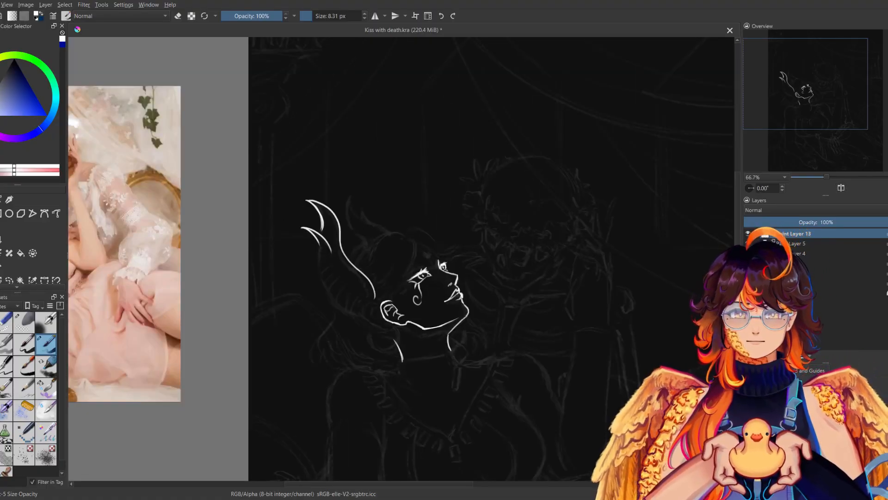
pyautogui.moveTo(322, 249); pyautogui.dragTo(348, 309)
pyautogui.press('m')
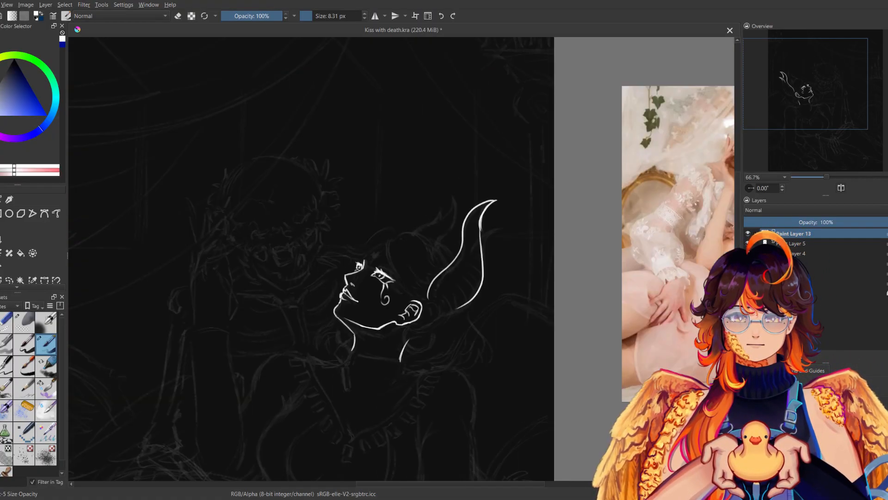
pyautogui.hotkey('ctrl', 'z')
pyautogui.moveTo(481, 228); pyautogui.dragTo(452, 310)
pyautogui.press('m')
pyautogui.hotkey('ctrl', 'z')
pyautogui.moveTo(322, 223); pyautogui.dragTo(349, 312)
pyautogui.press('m')
pyautogui.press('m')
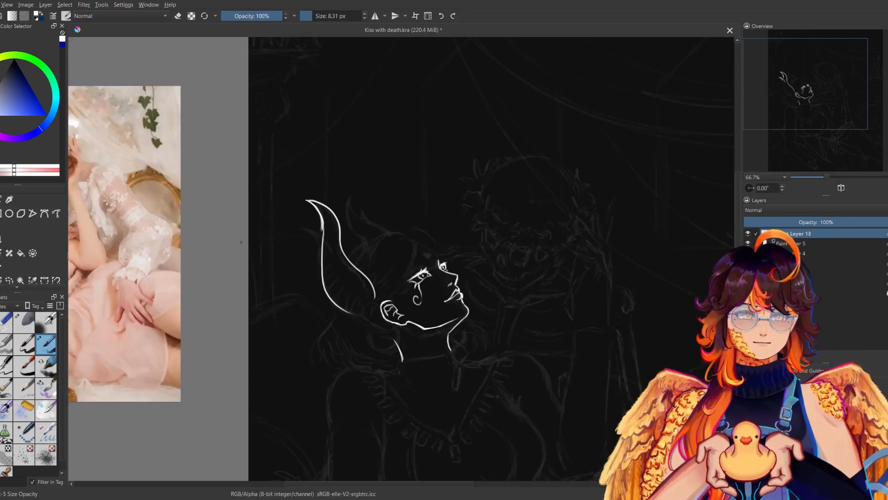
# Undo the last back edge and erase the remaining horn-like outline behind the head with a large eraser.
pyautogui.hotkey('ctrl', 'z')
pyautogui.click(5, 323)
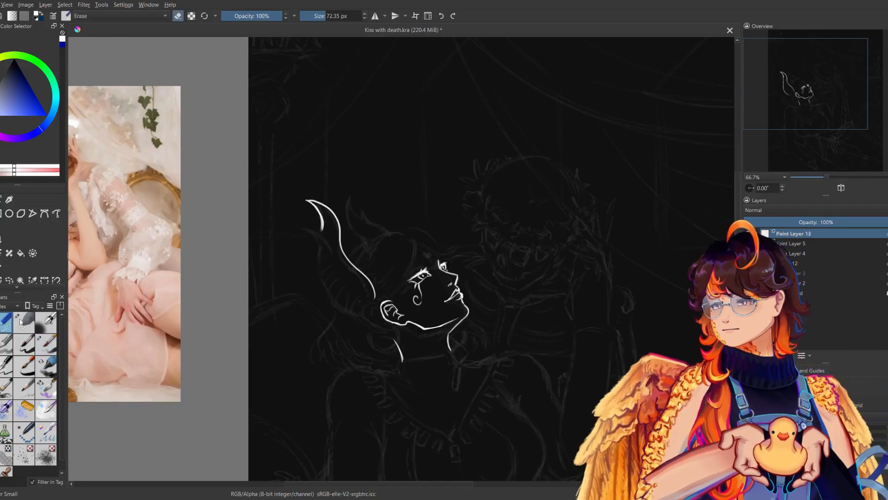
pyautogui.moveTo(310, 202); pyautogui.dragTo(375, 296)
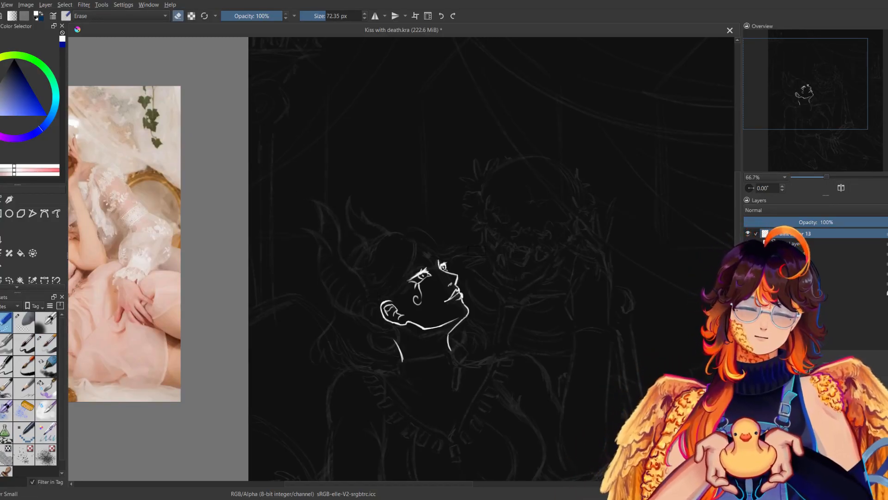
# Ink a small diamond mark on the woman's forehead with the 8.31 px brush, checking it mirrored at 100% zoom.
pyautogui.click(46, 344)
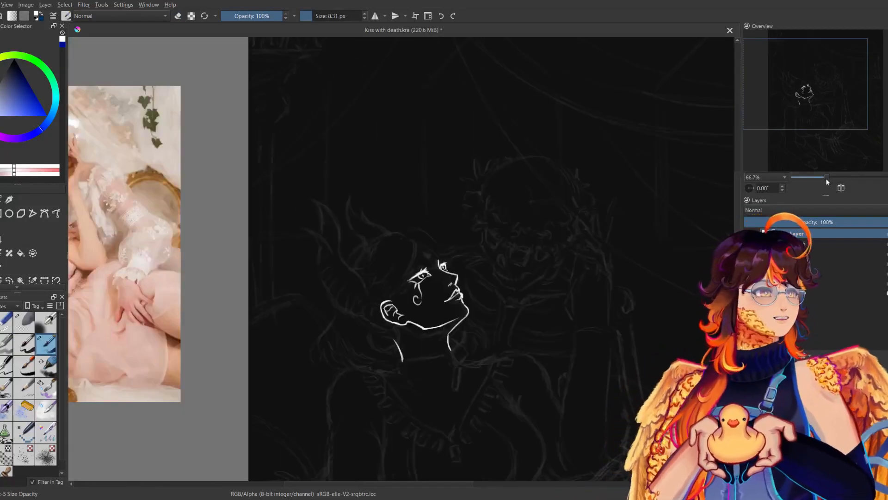
pyautogui.moveTo(827, 177); pyautogui.dragTo(834, 175)
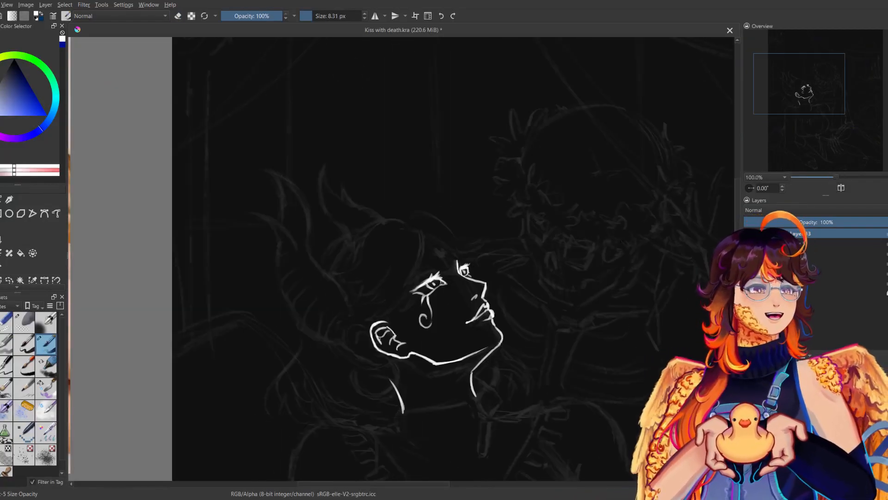
pyautogui.press('m')
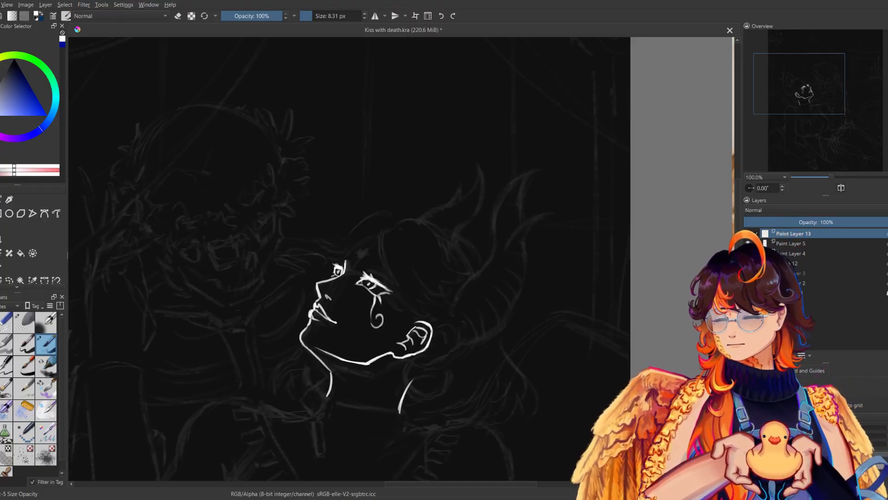
pyautogui.moveTo(360, 251)
pyautogui.mouseDown()
pyautogui.moveTo(367, 249)
pyautogui.moveTo(358, 250)
pyautogui.mouseUp()
pyautogui.press('m')
pyautogui.press('m')
pyautogui.press('m')
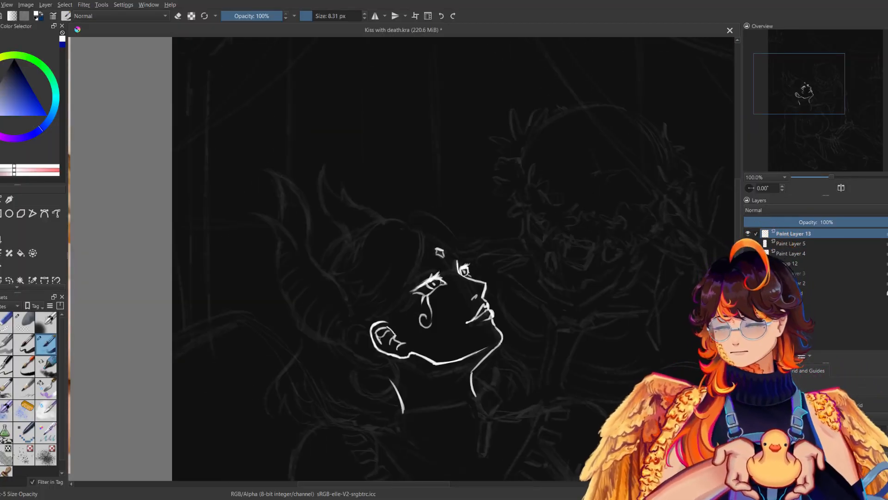
pyautogui.press('m')
pyautogui.press('m')
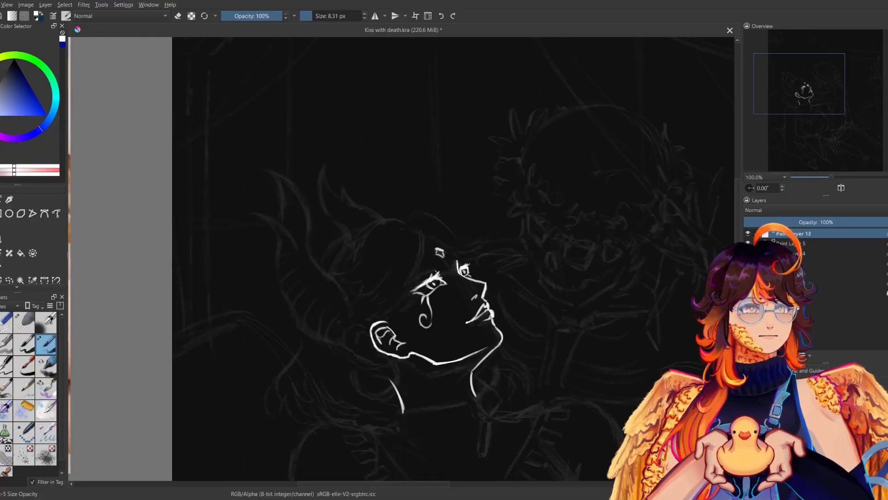
# Ink the eyelid crease and the eyebrow above the near eye, comparing mirrored and normal views.
pyautogui.press('m')
pyautogui.press('m')
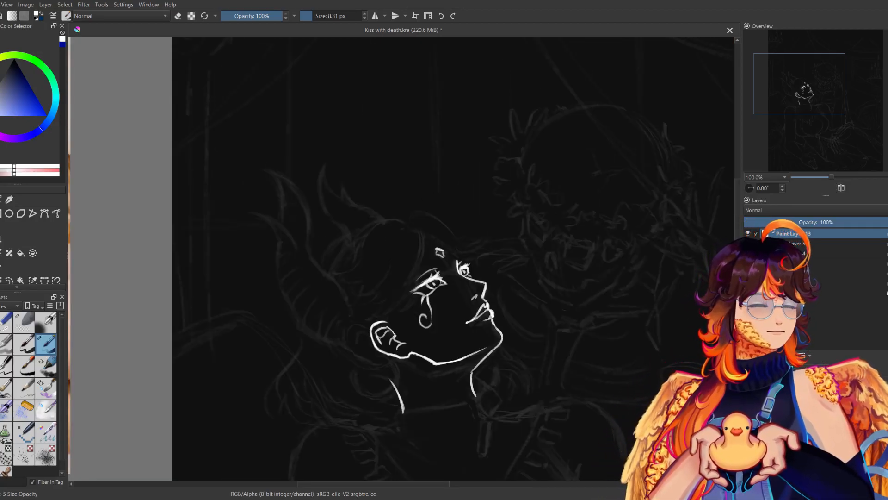
pyautogui.press('m')
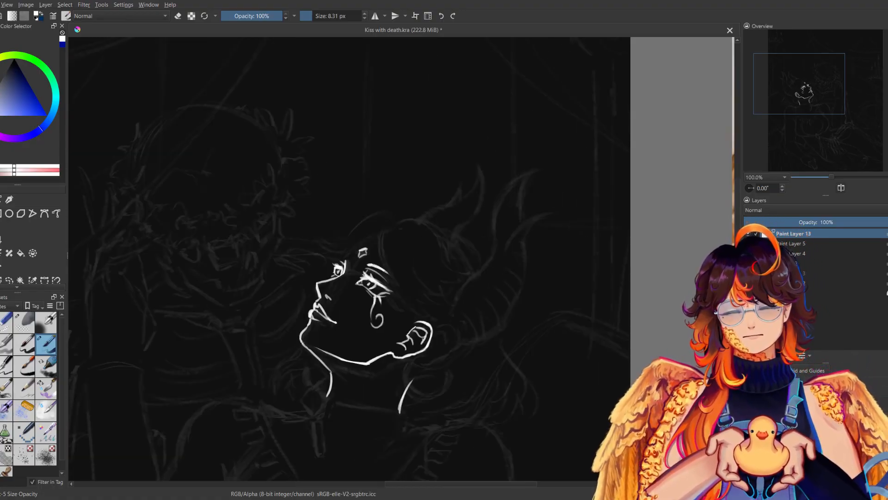
pyautogui.press('m')
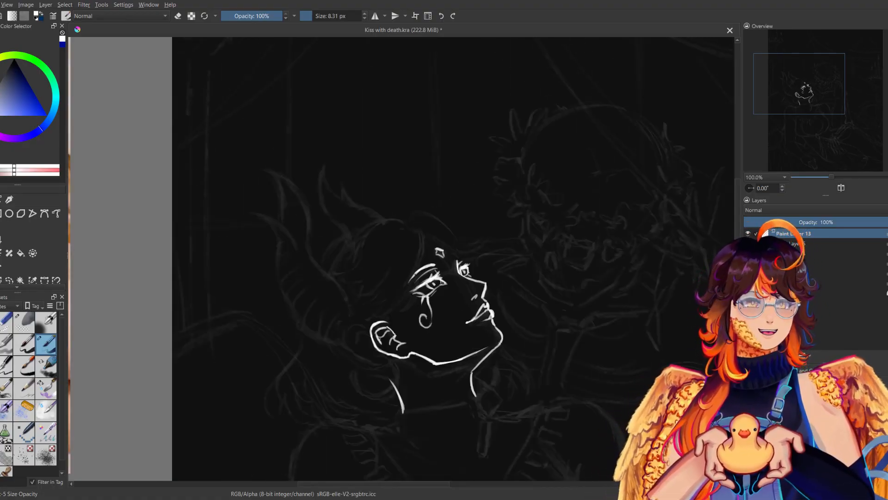
# Ink the short eyebrow above the far eye and compare both brows in mirrored and normal views.
pyautogui.press('m')
pyautogui.press('m')
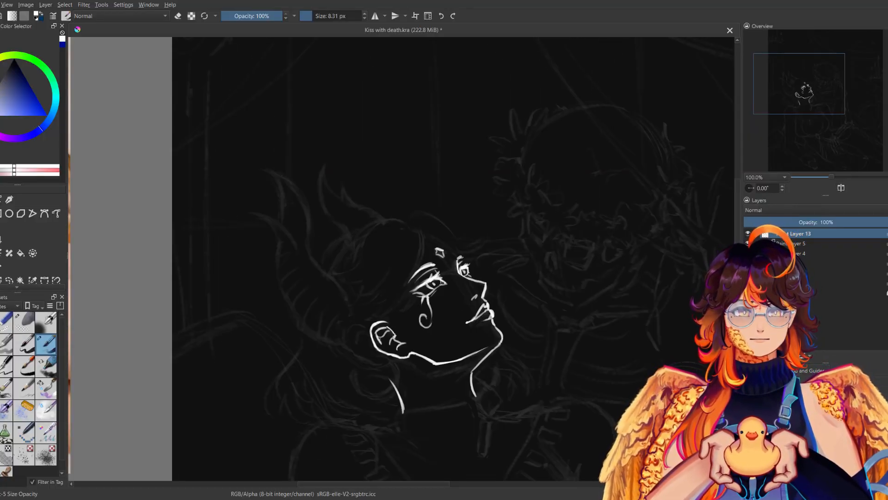
pyautogui.press('m')
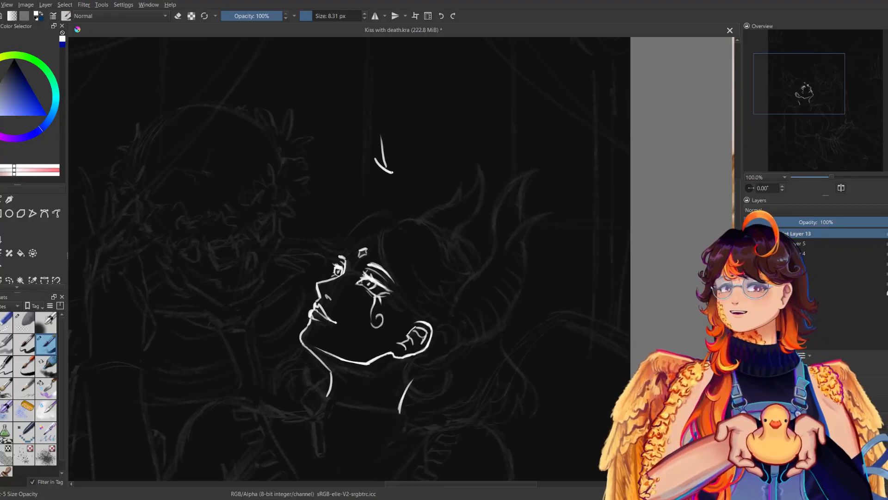
pyautogui.press('m')
pyautogui.press('m')
pyautogui.press('m')
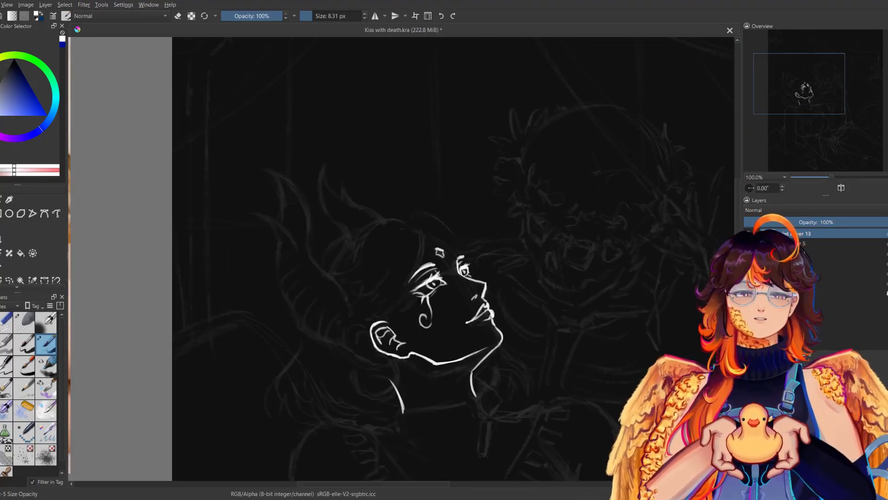
pyautogui.moveTo(434, 240); pyautogui.dragTo(460, 254)
pyautogui.hotkey('ctrl', 'z')
pyautogui.hotkey('ctrl', 'z')
pyautogui.press('m')
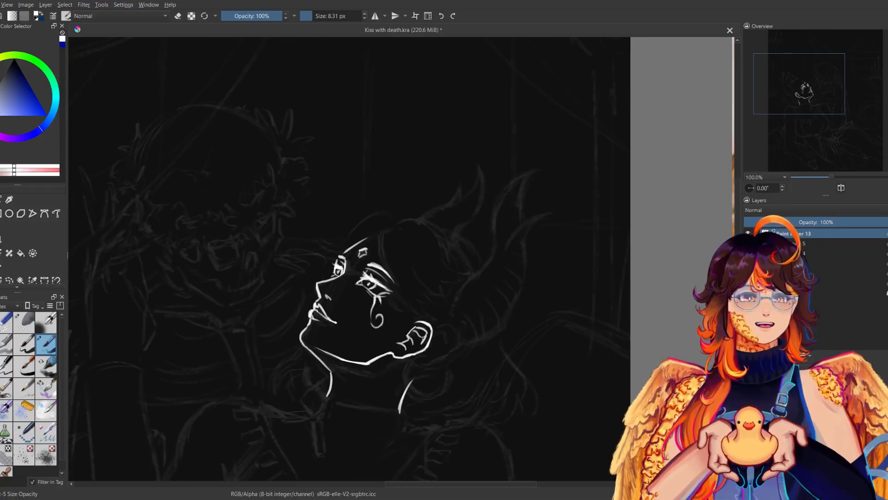
pyautogui.press('m')
pyautogui.hotkey('ctrl', 'z')
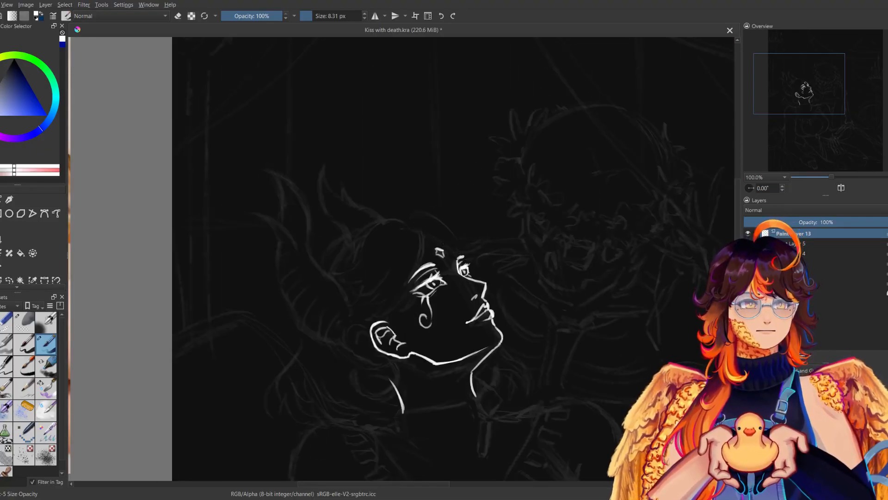
pyautogui.moveTo(435, 242); pyautogui.dragTo(458, 255)
pyautogui.hotkey('ctrl', 'z')
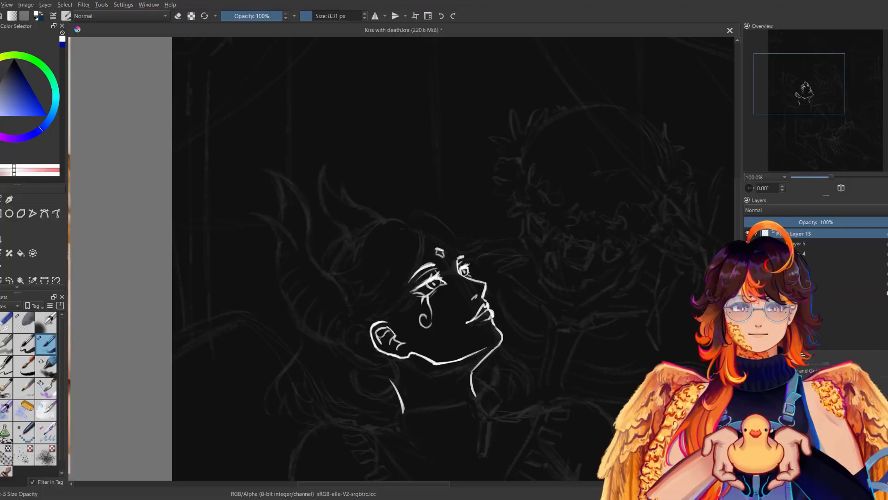
pyautogui.hotkey('ctrl', 'z')
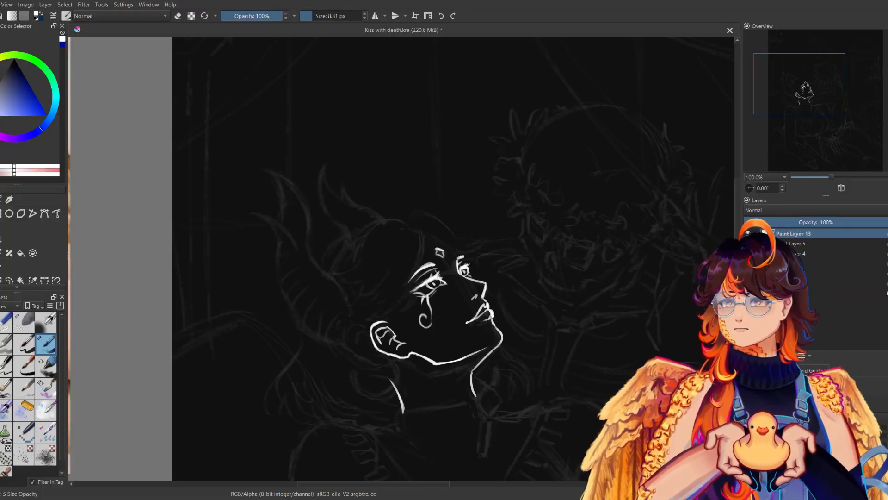
# Ink a short forehead line from the far eyebrow up past the diamond mark and compare it in mirrored and normal views.
pyautogui.moveTo(437, 242); pyautogui.dragTo(462, 256)
pyautogui.press('m')
pyautogui.press('m')
pyautogui.press('m')
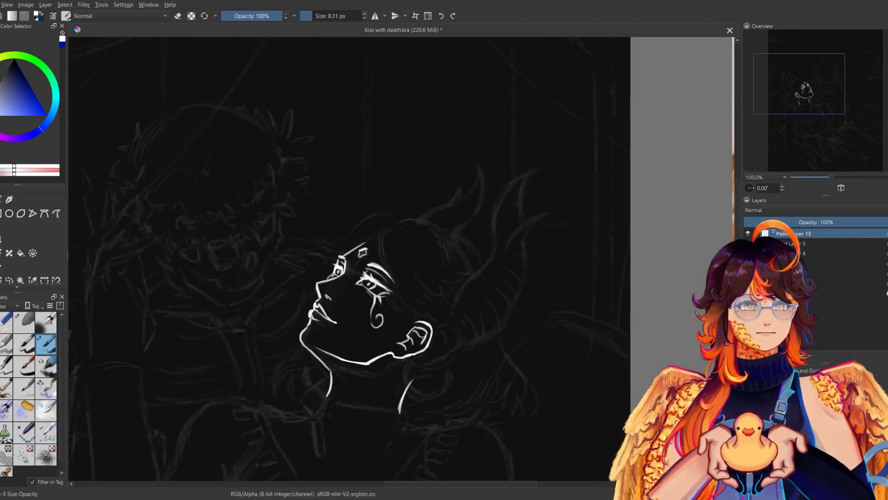
pyautogui.press('m')
pyautogui.press('m')
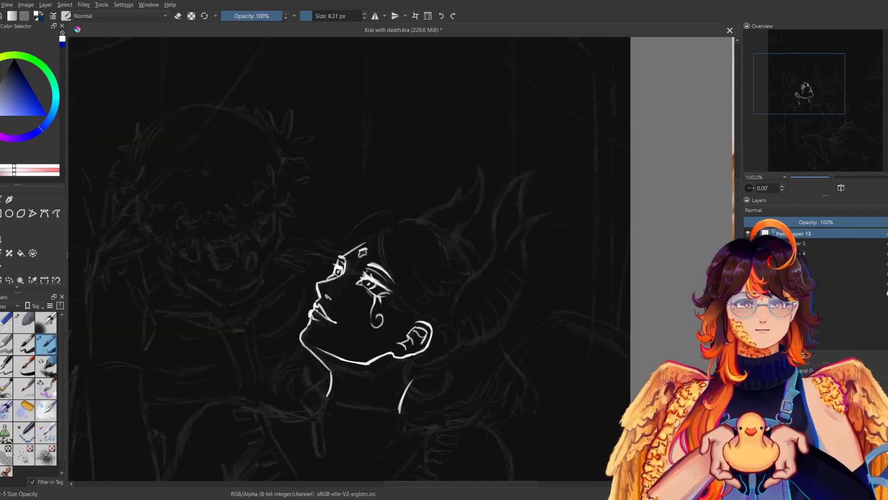
pyautogui.press('m')
pyautogui.press('m')
pyautogui.press('m')
pyautogui.press('m')
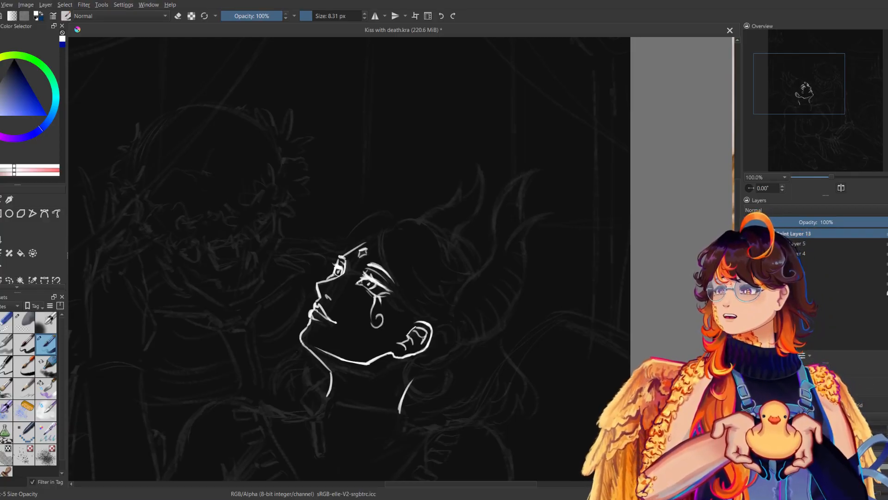
pyautogui.press('m')
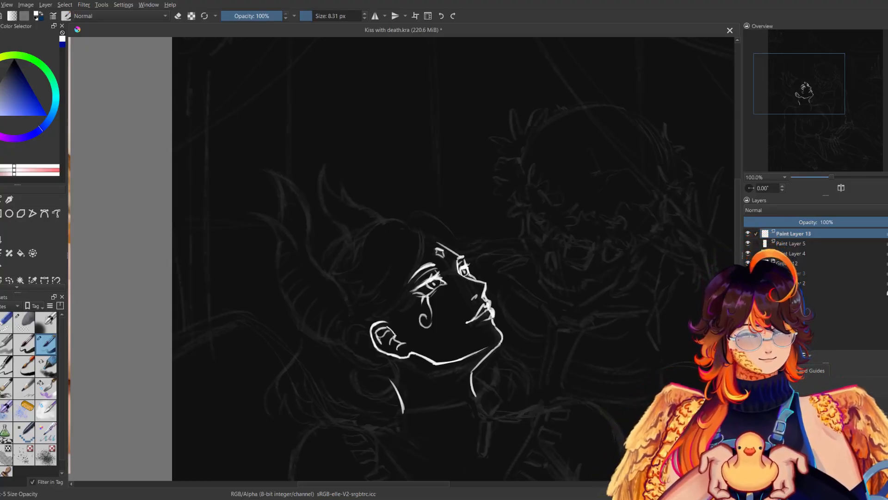
pyautogui.press('m')
pyautogui.press('m')
# Touch up the linework around the forehead and far eyebrow with brush and eraser, checking it in mirrored and normal views.
pyautogui.press('e')
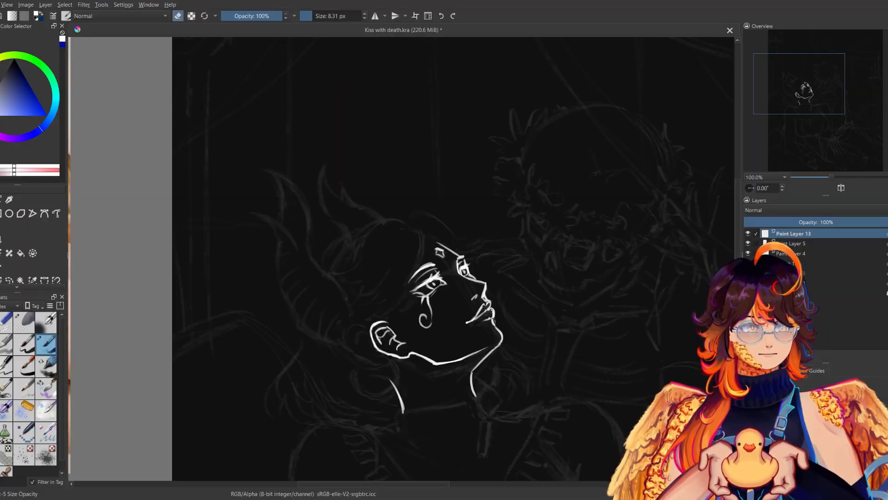
pyautogui.press('e')
pyautogui.press('m')
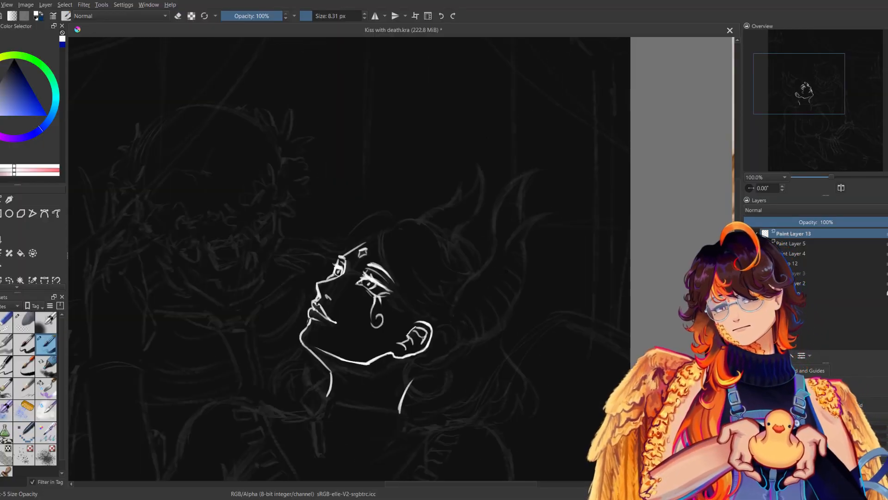
pyautogui.press('m')
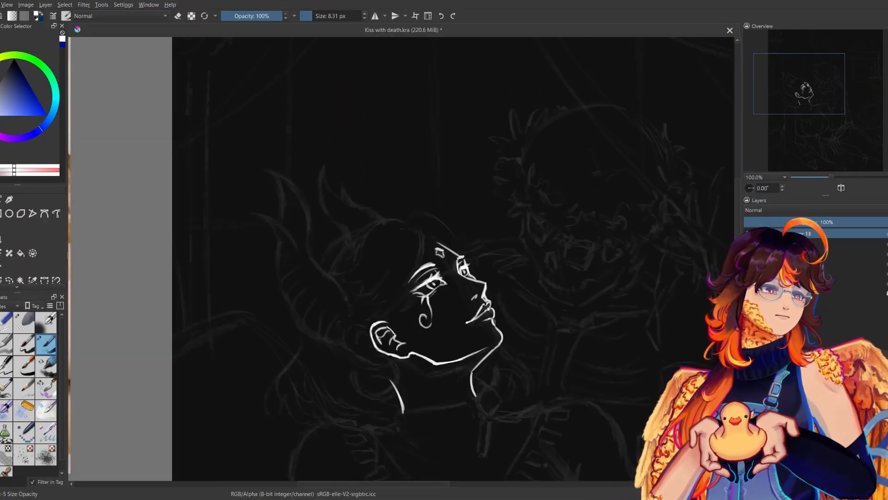
pyautogui.press('e')
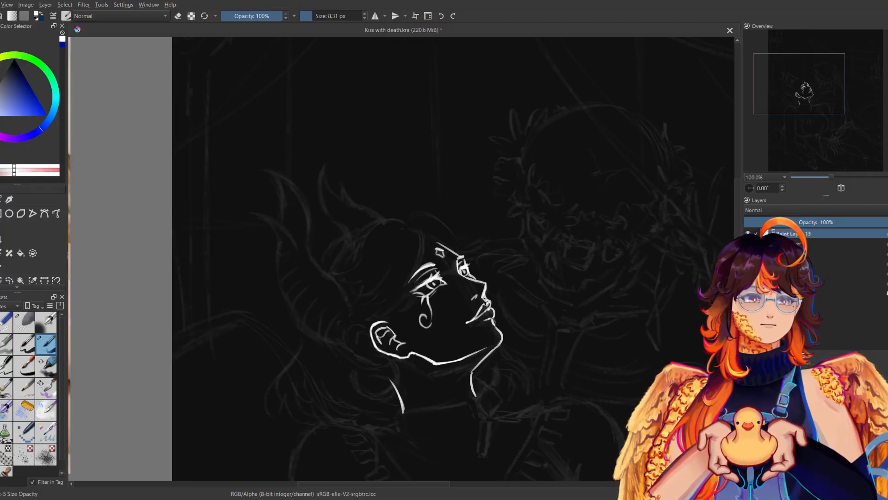
pyautogui.press('e')
pyautogui.press('m')
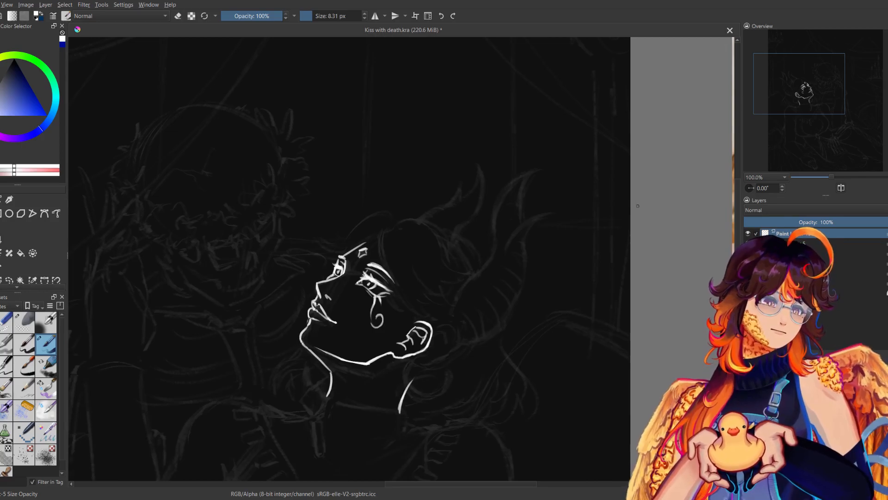
pyautogui.press('m')
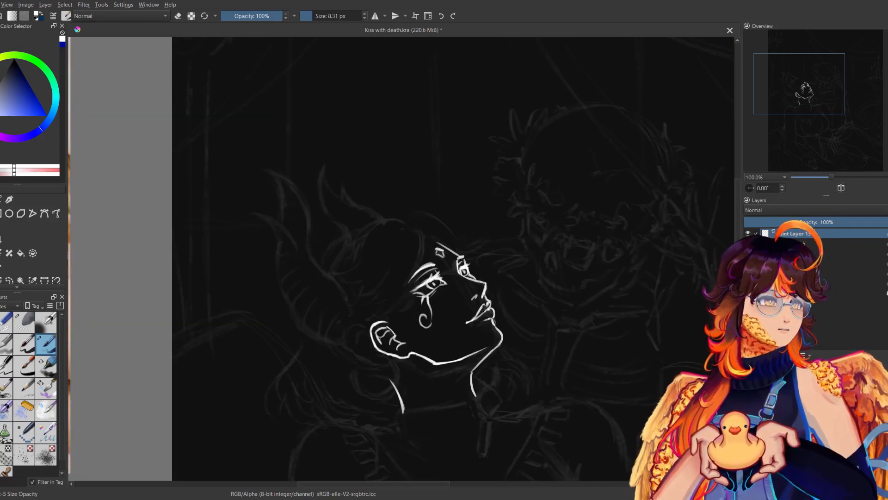
# Hide the Paint Layer 4 sketch and check the face linework at 33.3% and 100% zoom in mirrored and normal views.
pyautogui.click(748, 253)
pyautogui.click(820, 178)
pyautogui.press('m')
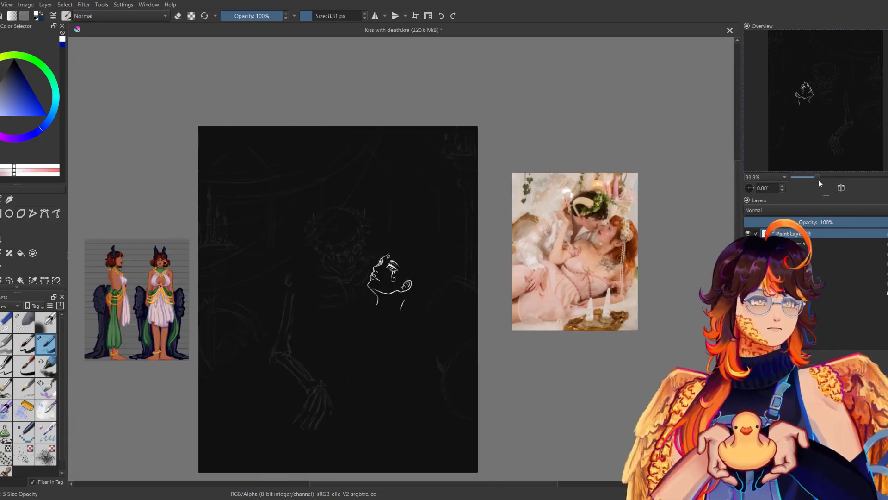
pyautogui.moveTo(819, 178); pyautogui.dragTo(835, 176)
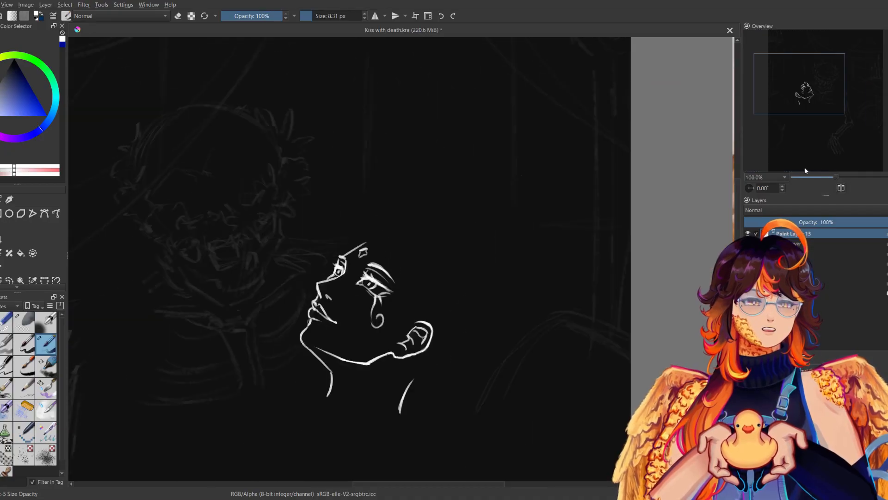
pyautogui.press('m')
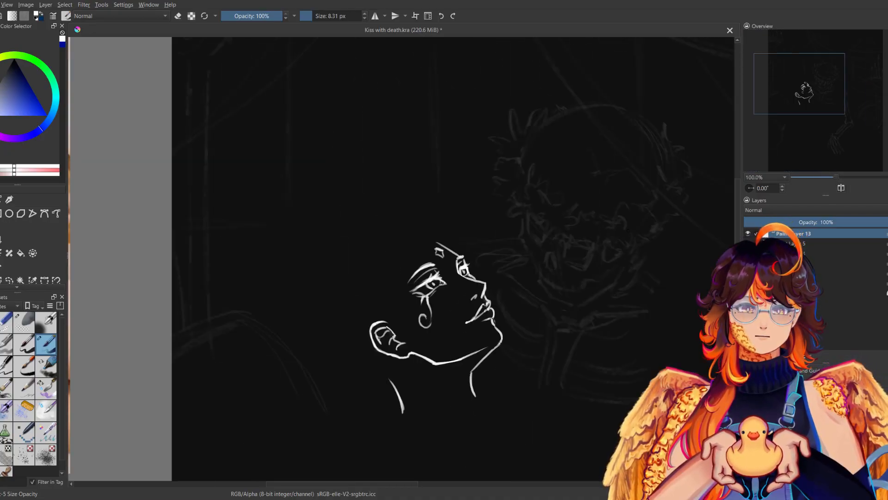
# Lasso the far eye and forehead line and shift them slightly lower with a transform, checking the placement mirrored.
pyautogui.press('e')
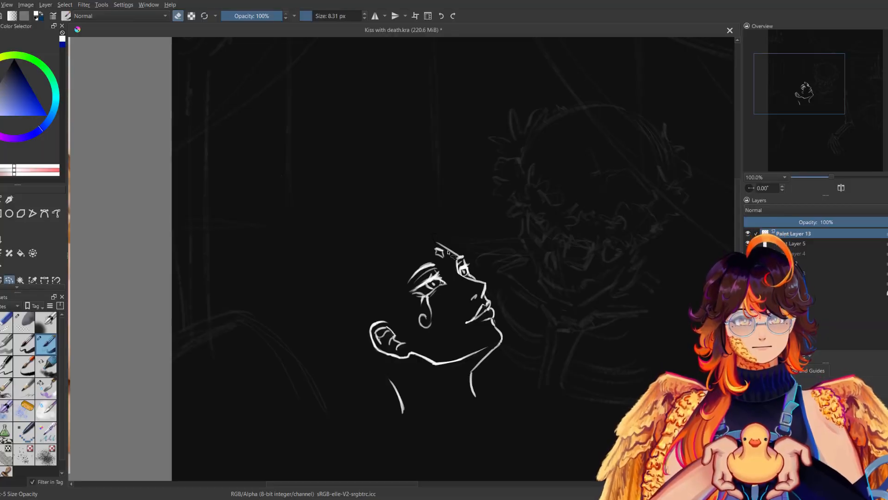
pyautogui.hotkey('ctrl', 't')
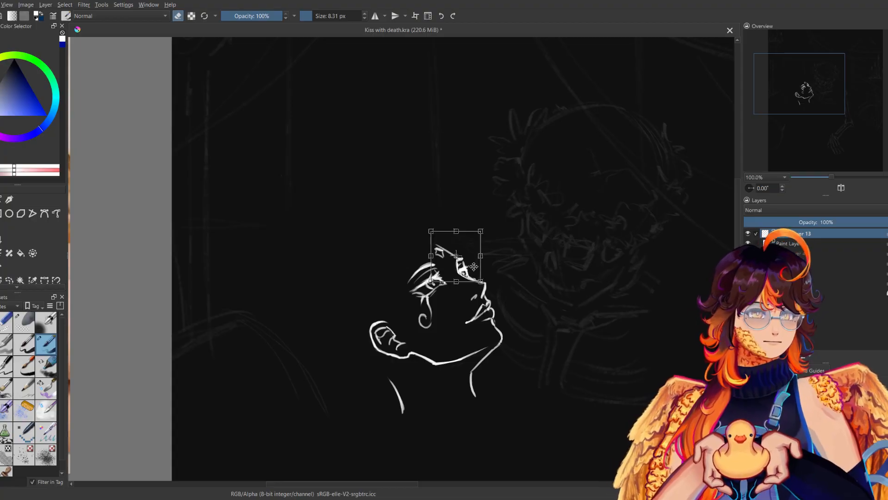
pyautogui.press('m')
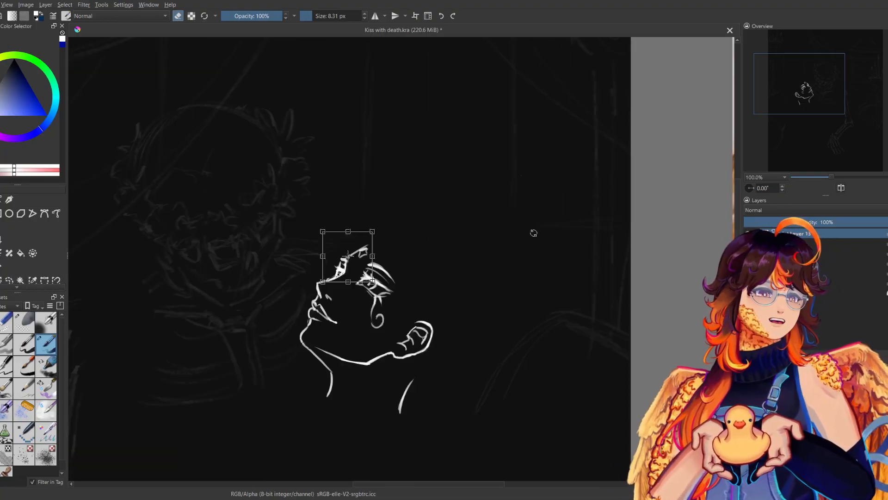
pyautogui.press('Return')
pyautogui.press('m')
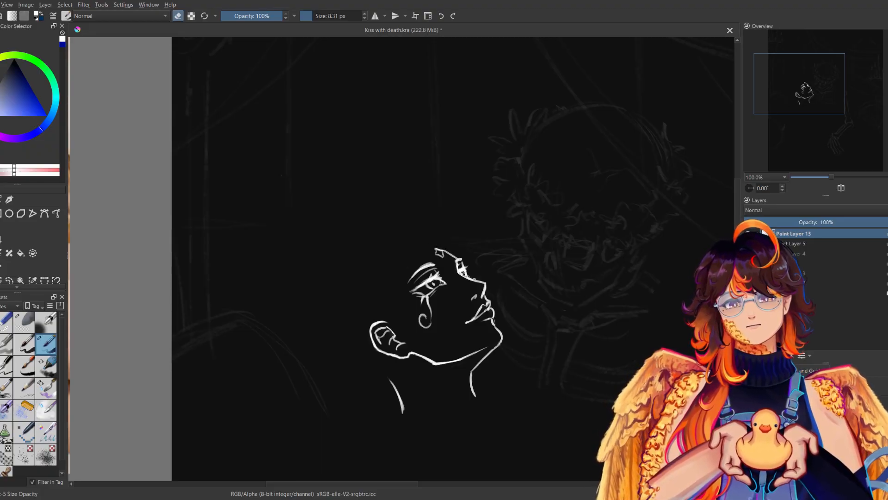
# Replace the forehead line with a longer one rising from the far eyebrow past the diamond mark, comparing mirrored and normal views.
pyautogui.press('e')
pyautogui.moveTo(458, 259); pyautogui.dragTo(434, 240)
pyautogui.hotkey('ctrl', 'z')
pyautogui.press('m')
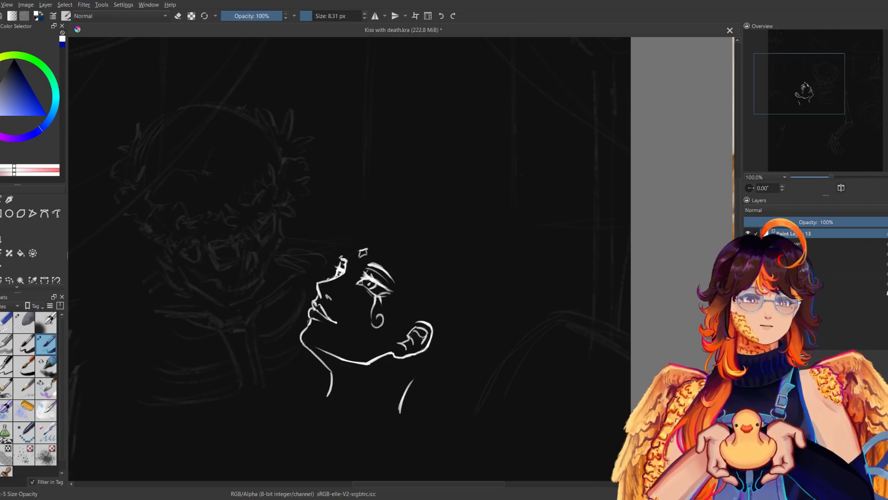
pyautogui.press('m')
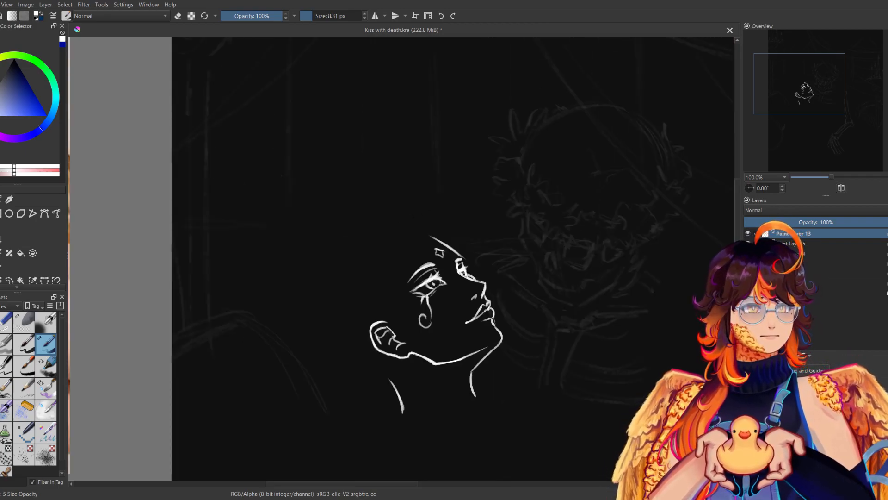
pyautogui.press('m')
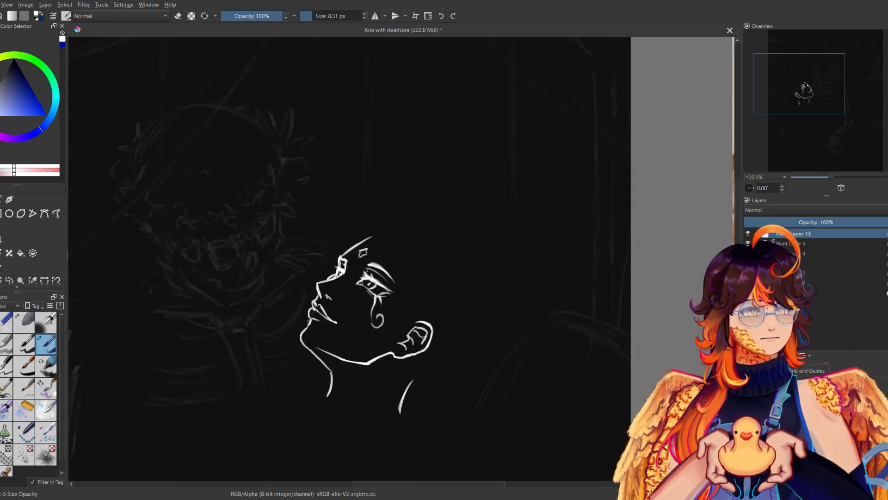
pyautogui.press('m')
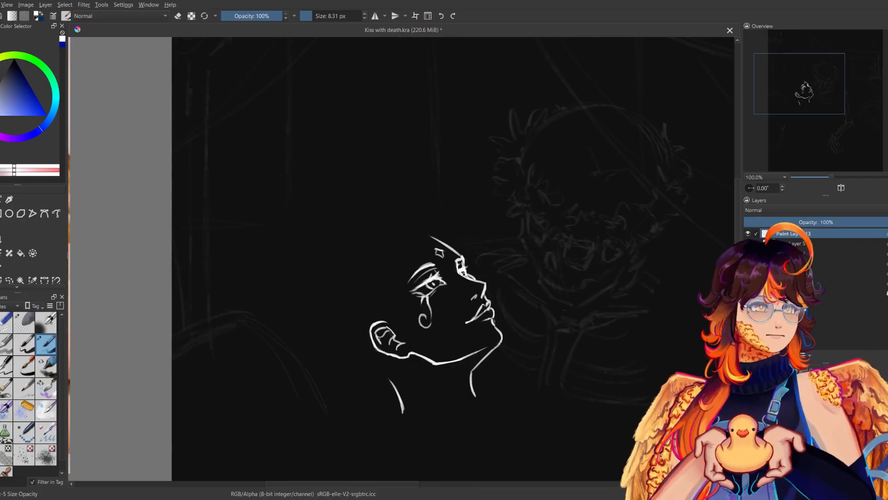
pyautogui.press('e')
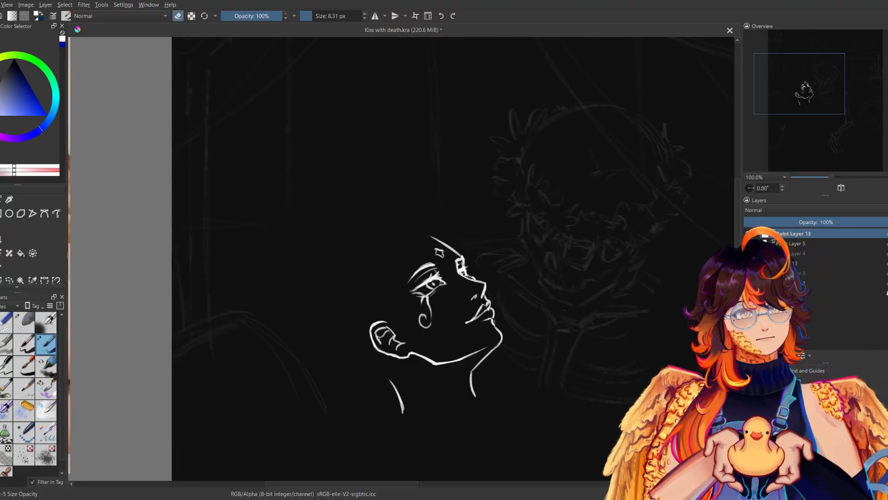
pyautogui.press('e')
pyautogui.press('m')
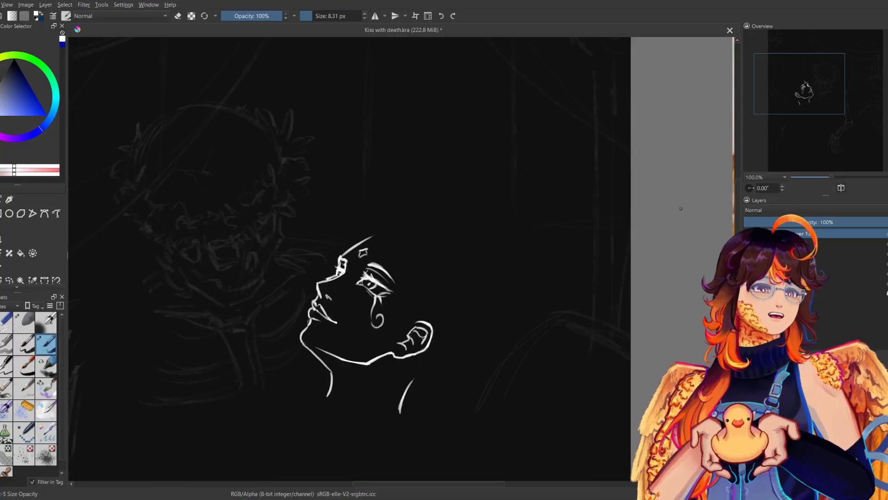
# Show the hidden Paint Layer 4 sketch and check the face against it at 66.7% zoom in mirrored and normal views.
pyautogui.moveTo(829, 178); pyautogui.dragTo(828, 174)
pyautogui.press('m')
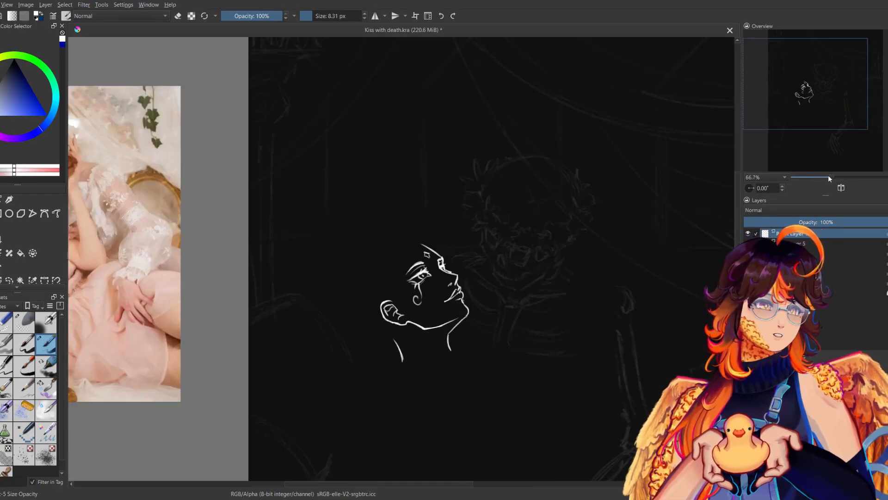
pyautogui.click(748, 263)
pyautogui.press('m')
pyautogui.press('m')
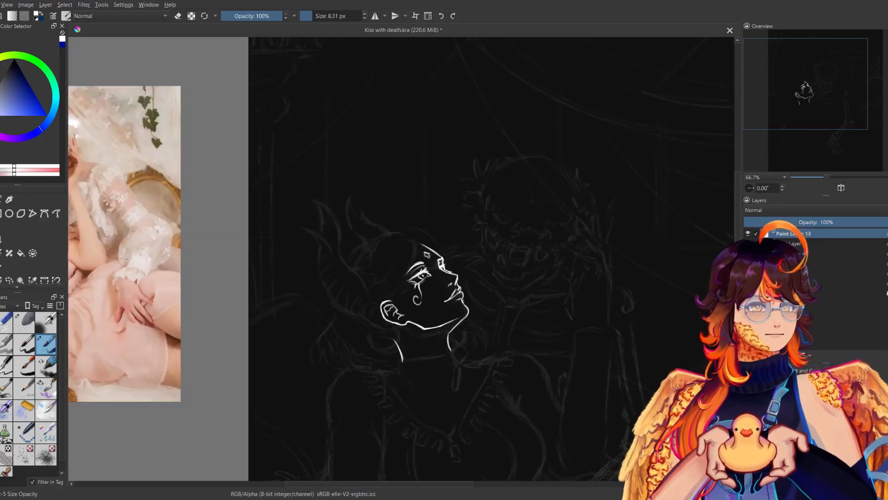
# Lasso the woman's lips at 133.3% zoom and nudge them slightly upward with a transform, checking the placement mirrored.
pyautogui.moveTo(827, 176); pyautogui.dragTo(837, 174)
pyautogui.click(9, 279)
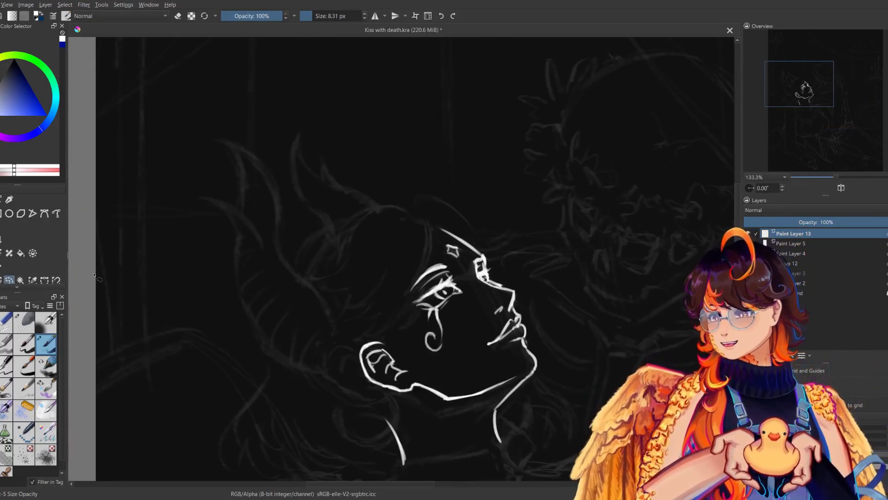
pyautogui.moveTo(481, 345)
pyautogui.mouseDown()
pyautogui.moveTo(478, 336)
pyautogui.moveTo(481, 345)
pyautogui.mouseUp()
pyautogui.hotkey('ctrl', 't')
pyautogui.press('m')
pyautogui.press('Return')
pyautogui.press('m')
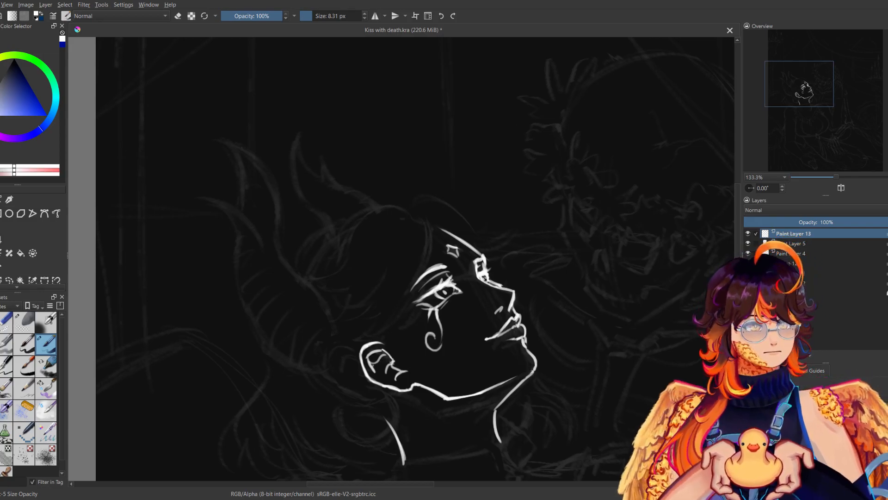
# Compare the adjusted lips in mirrored and normal views and review the face within the whole composition at 50% zoom.
pyautogui.press('m')
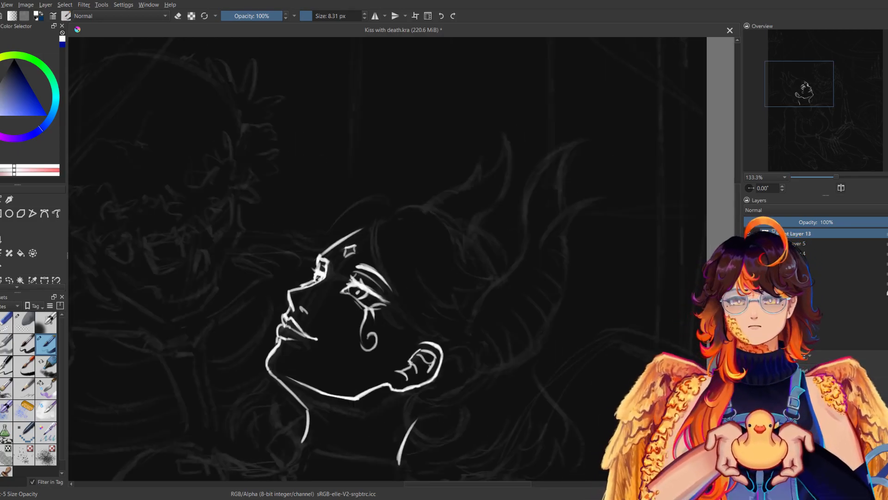
pyautogui.press('m')
pyautogui.press('m')
pyautogui.press('m')
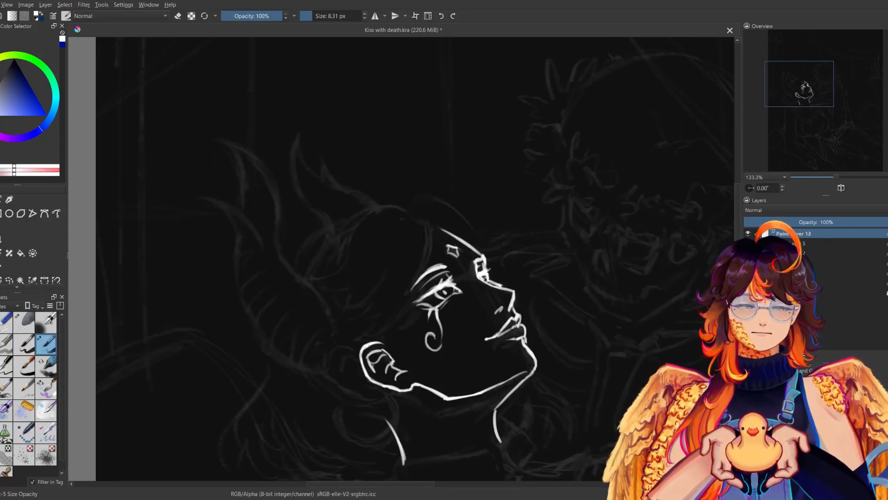
pyautogui.moveTo(417, 277); pyautogui.dragTo(431, 307)
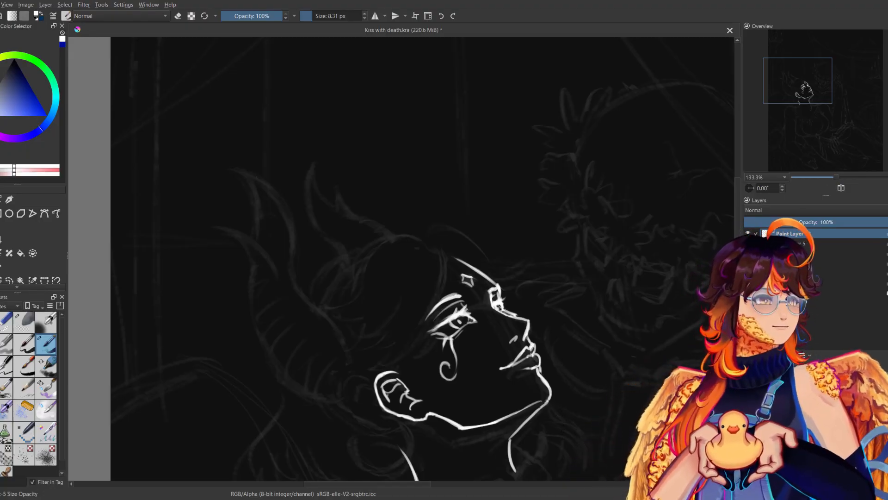
pyautogui.moveTo(439, 323); pyautogui.dragTo(360, 187)
pyautogui.moveTo(836, 177); pyautogui.dragTo(823, 174)
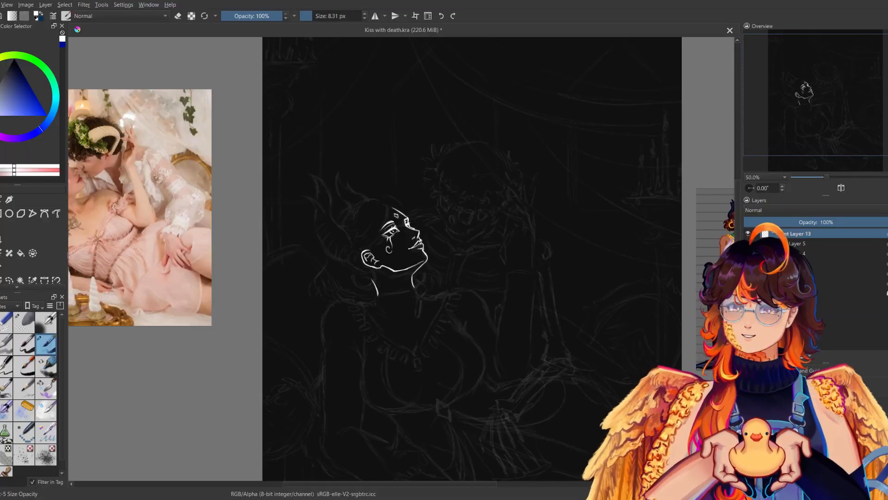
# Draw the curved line across the base of the woman's neck and a short line starting the near shoulder, comparing mirrored and normal views.
pyautogui.press('m')
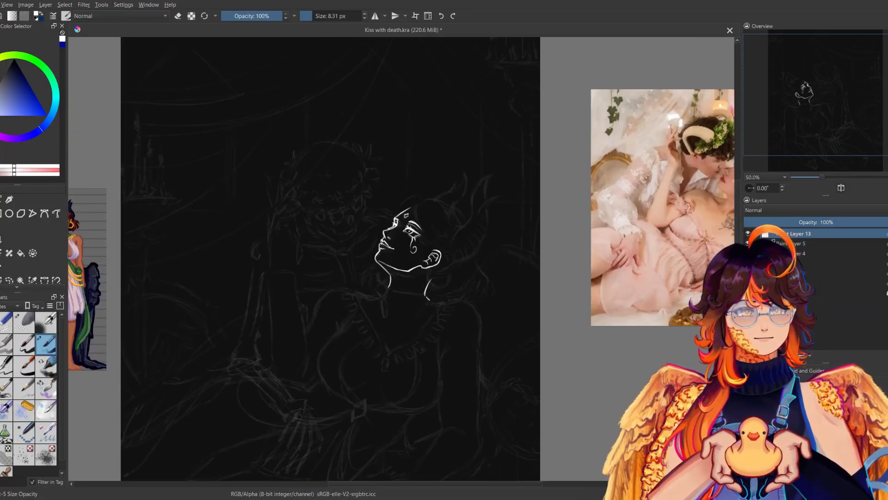
pyautogui.moveTo(426, 301); pyautogui.dragTo(433, 304)
pyautogui.moveTo(387, 286)
pyautogui.mouseDown()
pyautogui.moveTo(425, 295)
pyautogui.moveTo(411, 291)
pyautogui.mouseUp()
pyautogui.press('m')
pyautogui.hotkey('ctrl', 'z')
pyautogui.hotkey('ctrl', 'z')
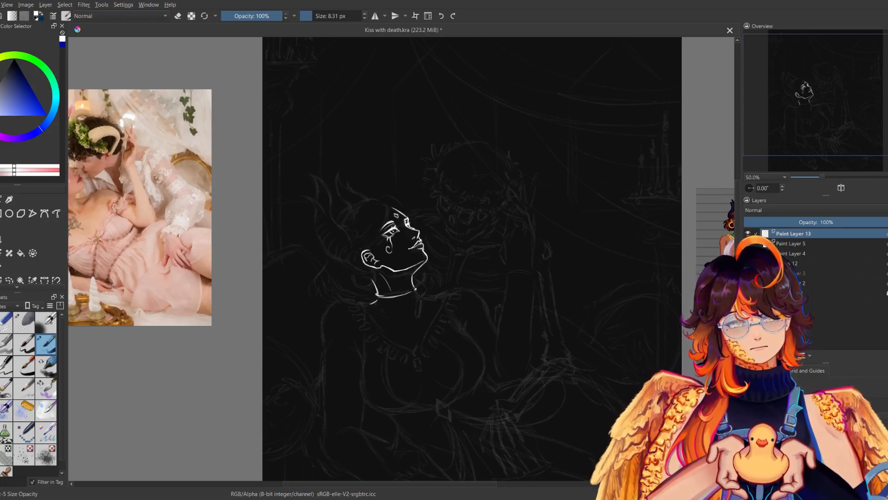
# Draw thin neck tendon lines and two collarbone lines meeting in a shallow V below the neck, redoing the near one.
pyautogui.press('m')
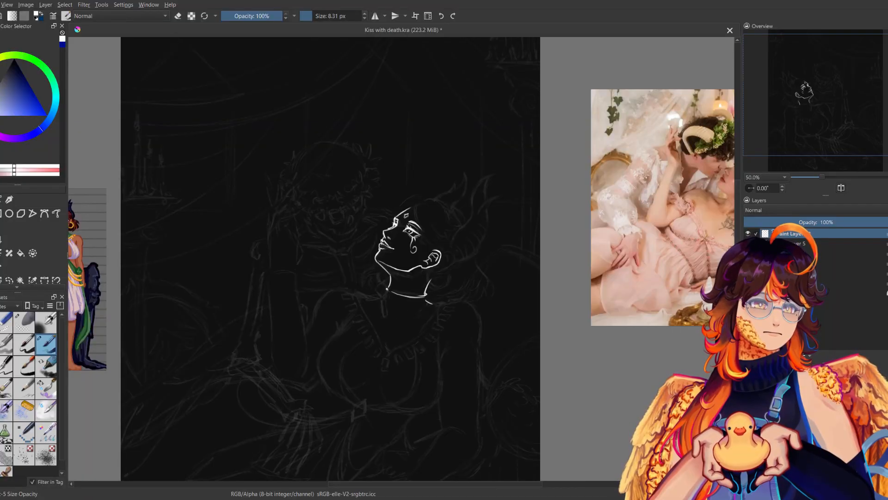
pyautogui.press('m')
pyautogui.press('m')
pyautogui.press('m')
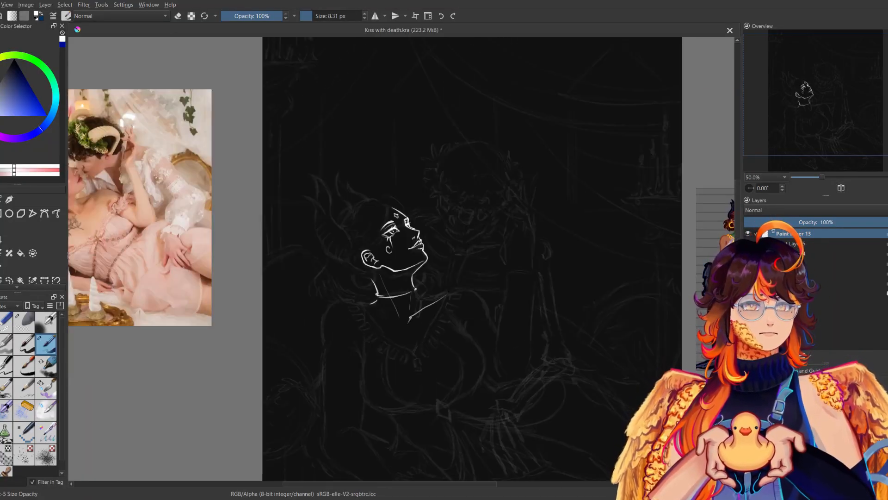
pyautogui.press('m')
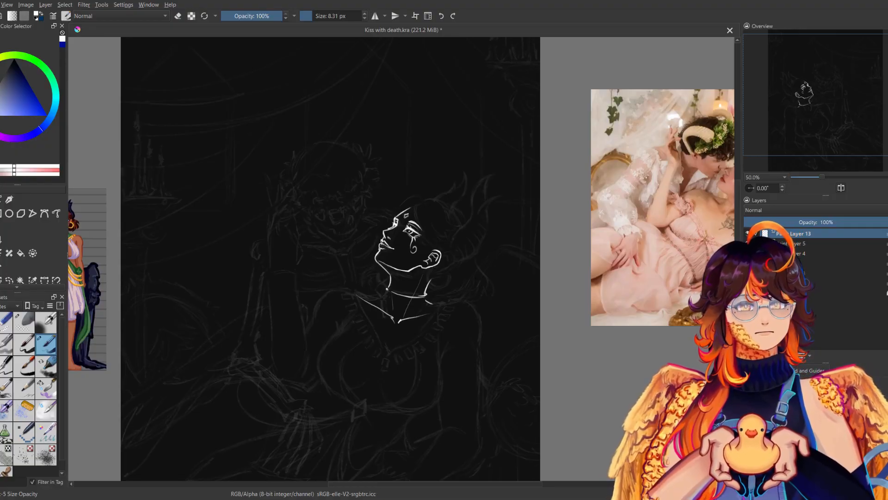
pyautogui.hotkey('ctrl', 'z')
pyautogui.moveTo(399, 320); pyautogui.dragTo(437, 305)
pyautogui.press('m')
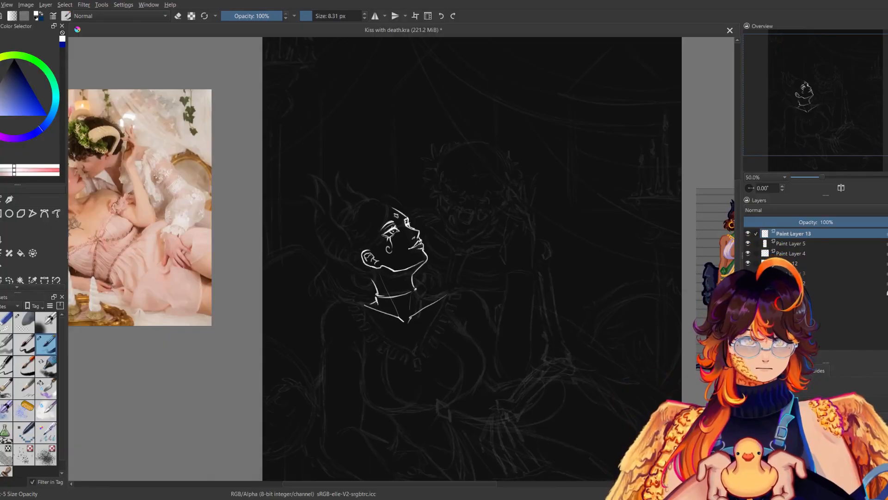
# Add the far shoulder line from the base of the neck out to the collarbone's end, checking it mirrored.
pyautogui.press('m')
pyautogui.press('m')
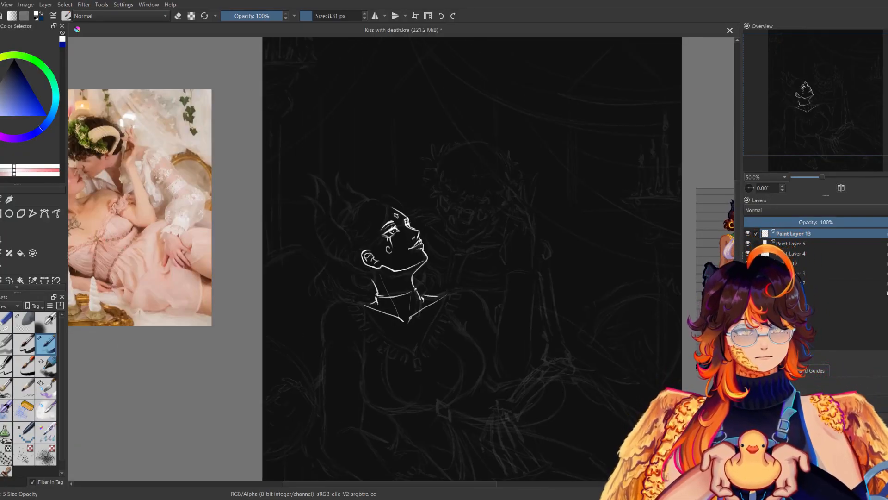
pyautogui.press('m')
# Draw the dress's deep V neckline from both shoulders to a point on the chest, comparing mirrored and normal views.
pyautogui.press('m')
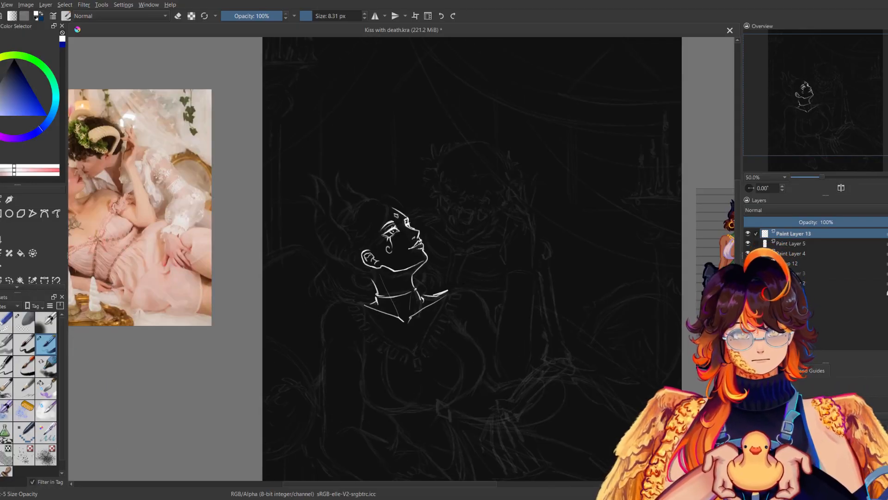
pyautogui.moveTo(449, 290); pyautogui.dragTo(420, 353)
pyautogui.moveTo(441, 314); pyautogui.dragTo(420, 352)
pyautogui.press('m')
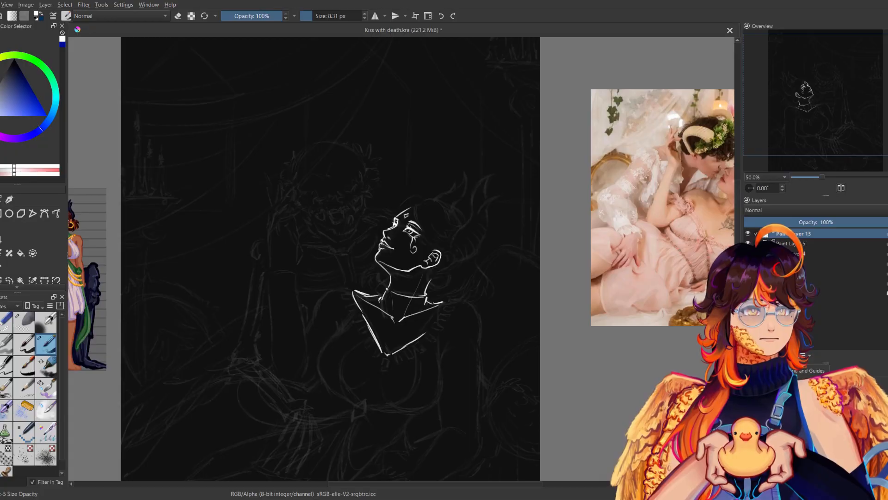
pyautogui.press('m')
pyautogui.press('m')
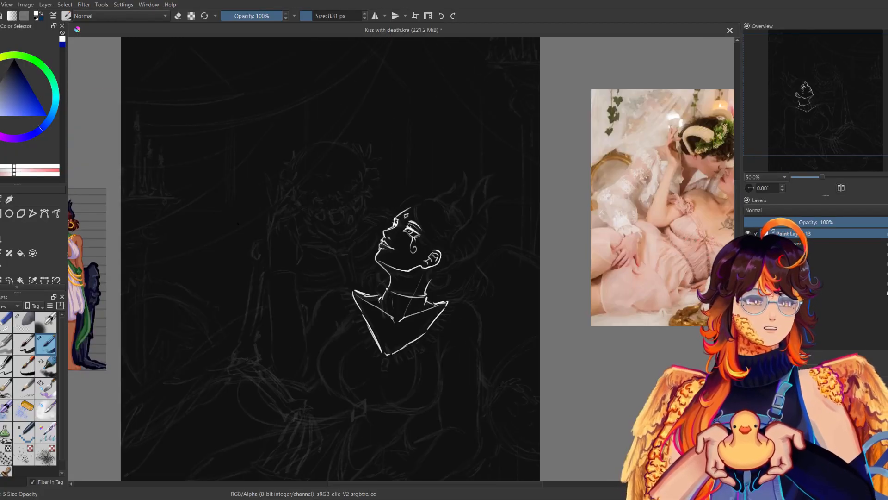
pyautogui.press('m')
pyautogui.press('m')
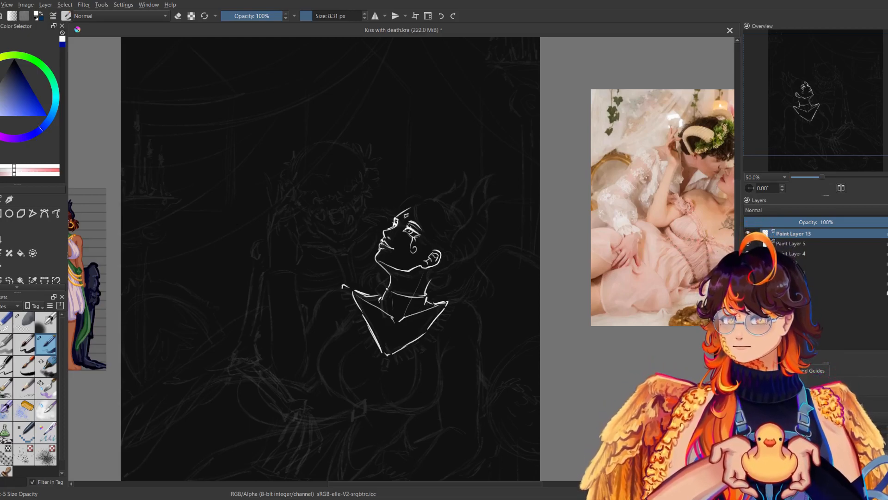
pyautogui.moveTo(344, 286); pyautogui.dragTo(339, 210)
pyautogui.hotkey('ctrl', 'z')
# Draw the woman's rounded near shoulder and the outer edge of her upper arm down towards the elbow, redoing strokes and checking them mirrored.
pyautogui.hotkey('ctrl', 'z')
pyautogui.moveTo(444, 226)
pyautogui.mouseDown()
pyautogui.moveTo(471, 244)
pyautogui.moveTo(471, 257)
pyautogui.mouseUp()
pyautogui.hotkey('ctrl', 'z')
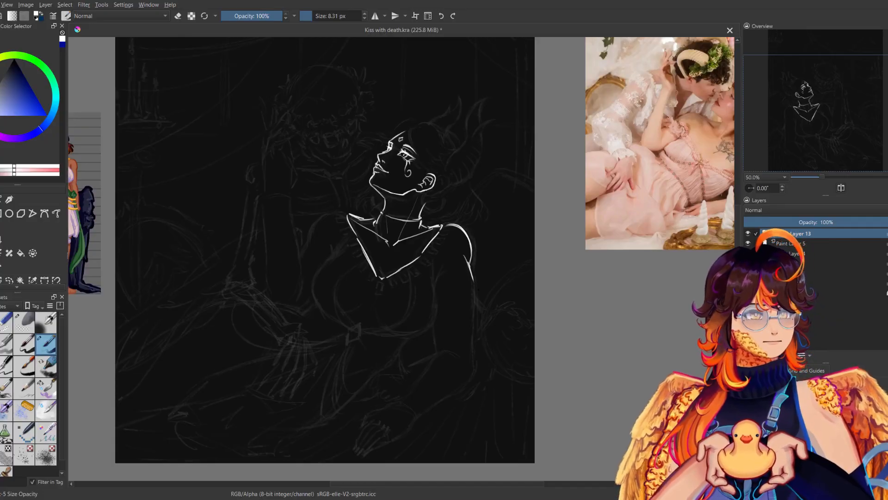
pyautogui.moveTo(473, 279); pyautogui.dragTo(474, 333)
pyautogui.press('m')
pyautogui.hotkey('ctrl', 'z')
pyautogui.hotkey('ctrl', 'z')
pyautogui.hotkey('ctrl', 'z')
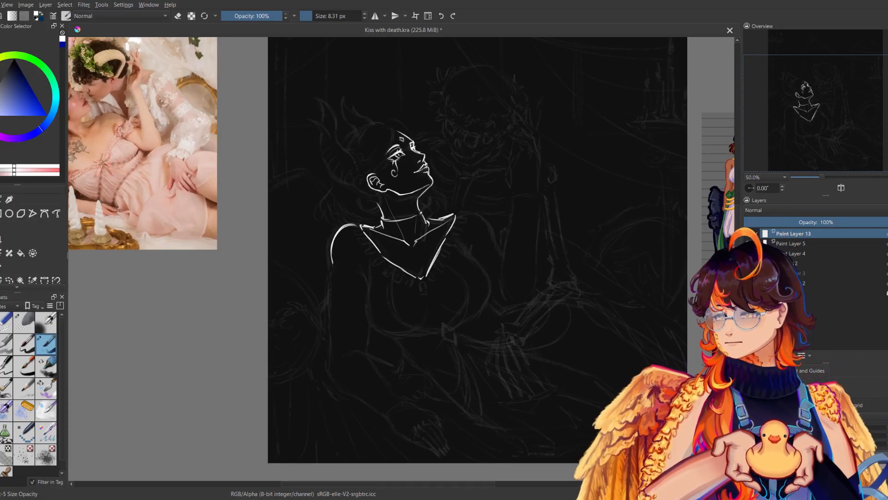
pyautogui.moveTo(333, 270); pyautogui.dragTo(332, 330)
pyautogui.press('m')
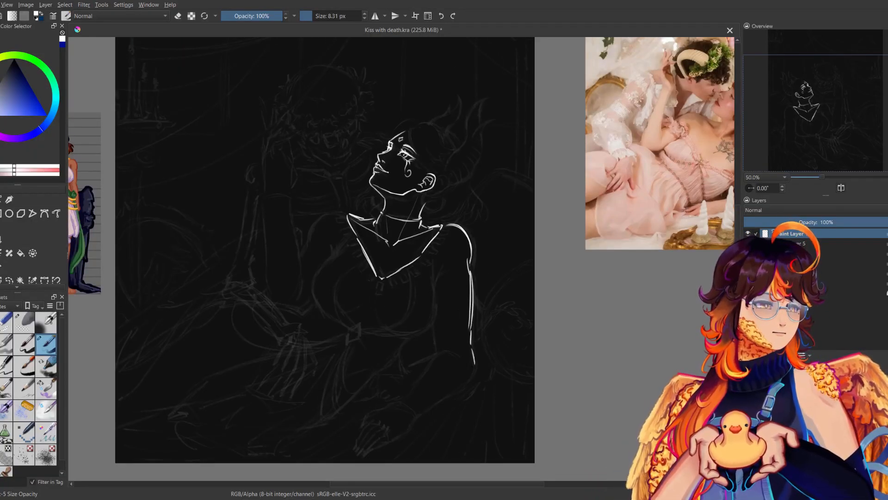
# Draw the near arm's elbow curve, the inner upper-arm line and a small armpit crease, comparing mirrored and normal views.
pyautogui.moveTo(472, 377); pyautogui.dragTo(439, 401)
pyautogui.hotkey('ctrl', 'z')
pyautogui.hotkey('ctrl', 'z')
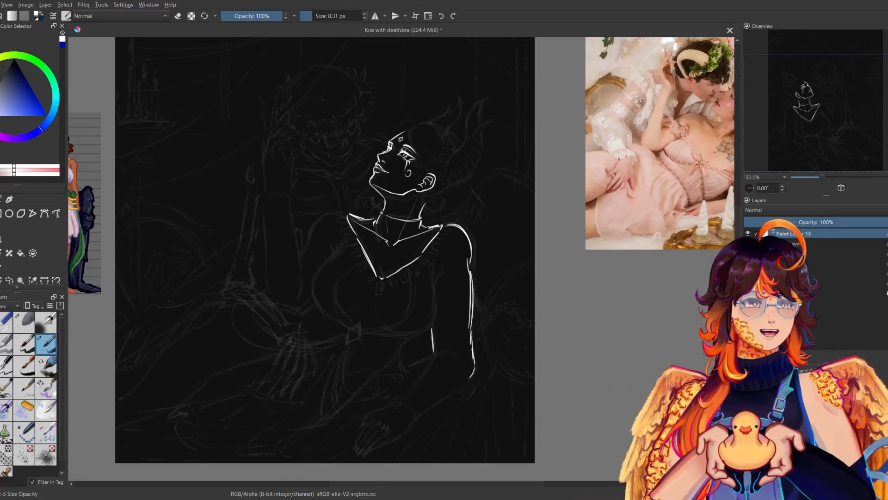
pyautogui.press('m')
pyautogui.press('m')
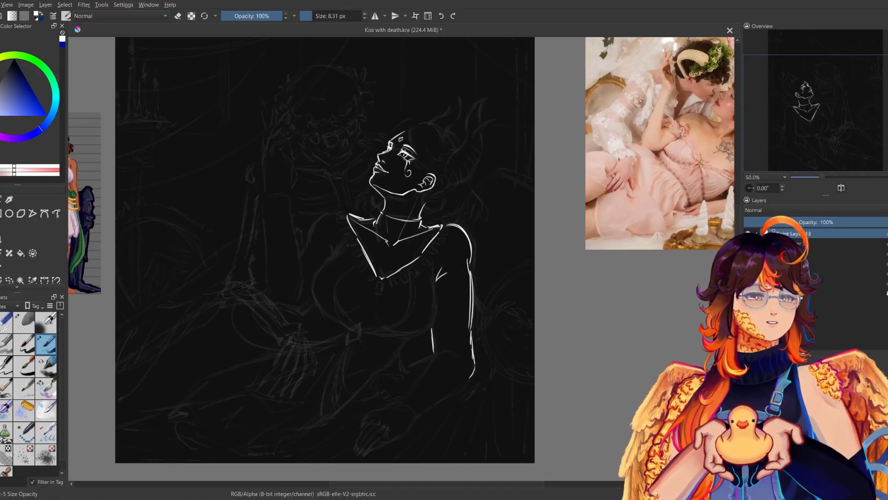
pyautogui.press('m')
pyautogui.moveTo(453, 207); pyautogui.dragTo(398, 234)
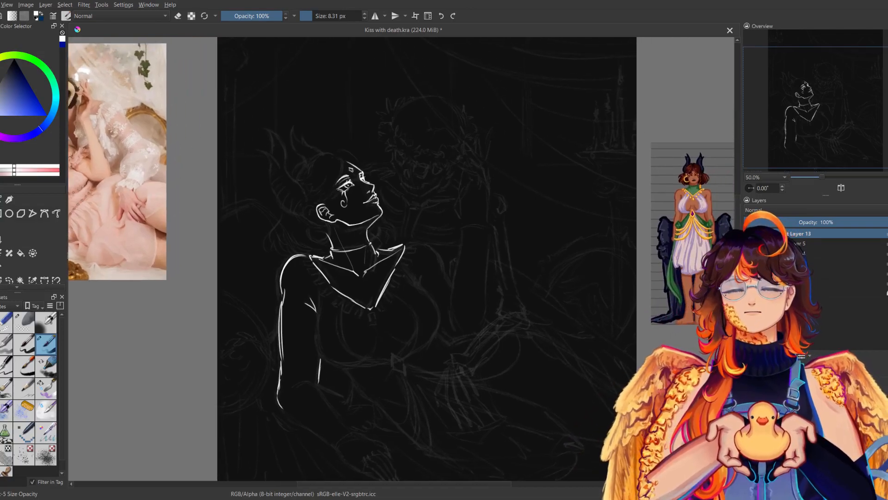
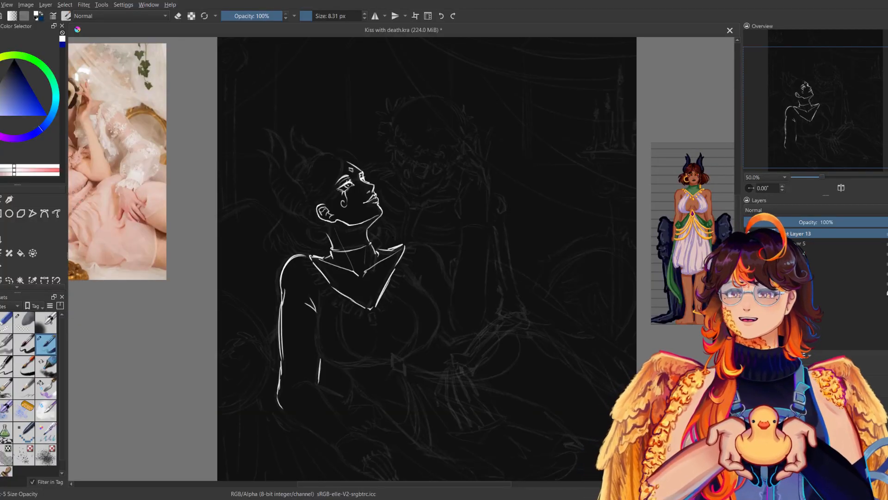
# Draw the woman's rounded far shoulder and the outer contour of the far side of her bust, redoing strokes and checking them mirrored.
pyautogui.moveTo(414, 243); pyautogui.dragTo(440, 267)
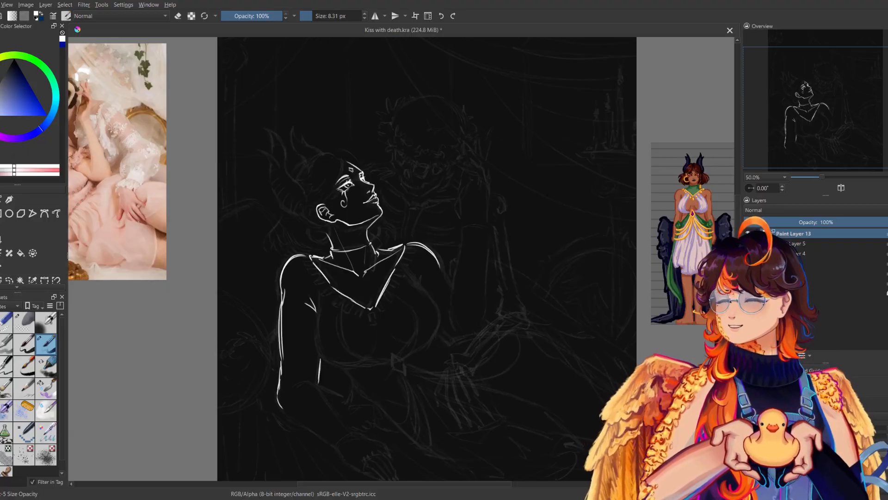
pyautogui.moveTo(438, 267); pyautogui.dragTo(449, 281)
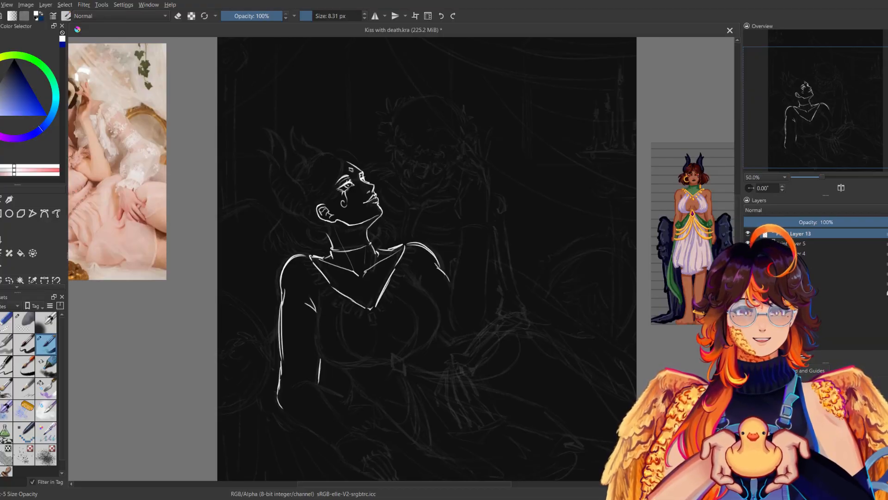
pyautogui.hotkey('ctrl', 'z')
pyautogui.moveTo(438, 307)
pyautogui.mouseDown()
pyautogui.moveTo(432, 339)
pyautogui.moveTo(415, 344)
pyautogui.moveTo(426, 343)
pyautogui.mouseUp()
pyautogui.hotkey('ctrl', 'z')
pyautogui.hotkey('ctrl', 'z')
pyautogui.press('m')
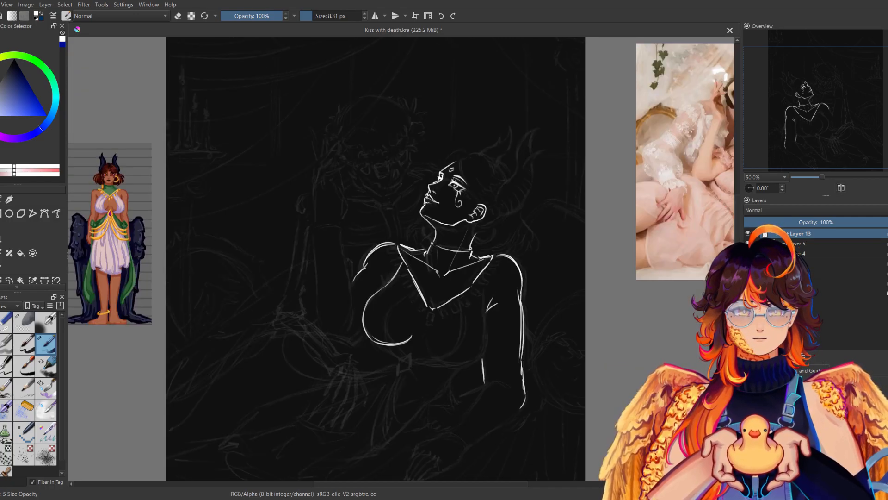
pyautogui.press('m')
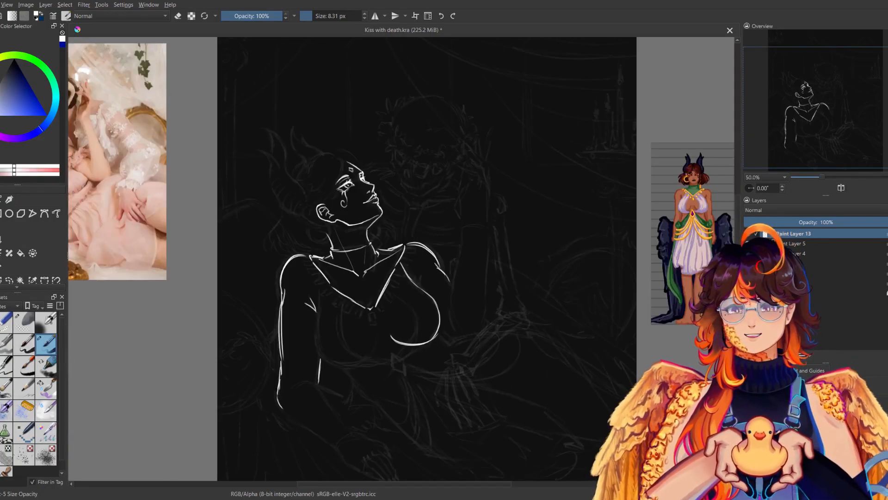
# Draw the near side of the bust from the armpit down and round its underside, redoing strokes and comparing mirrored and normal views.
pyautogui.moveTo(318, 292); pyautogui.dragTo(320, 350)
pyautogui.press('m')
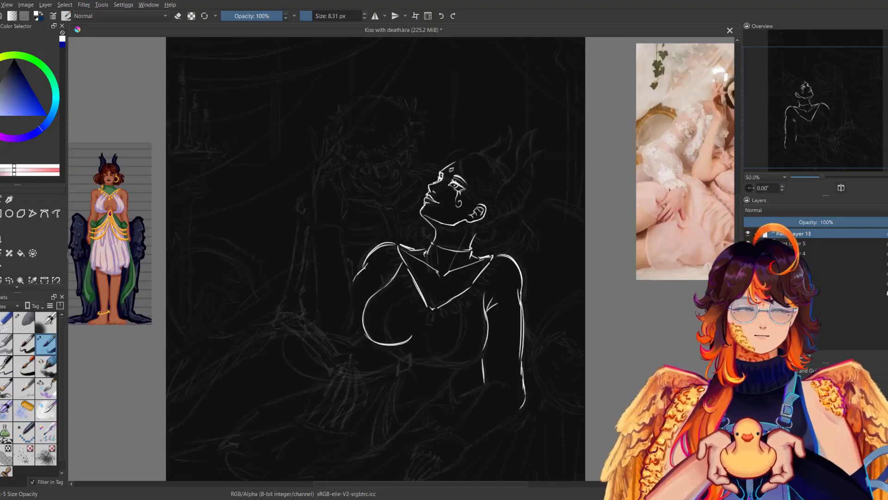
pyautogui.hotkey('ctrl', 'z')
pyautogui.moveTo(490, 316); pyautogui.dragTo(483, 362)
pyautogui.press('m')
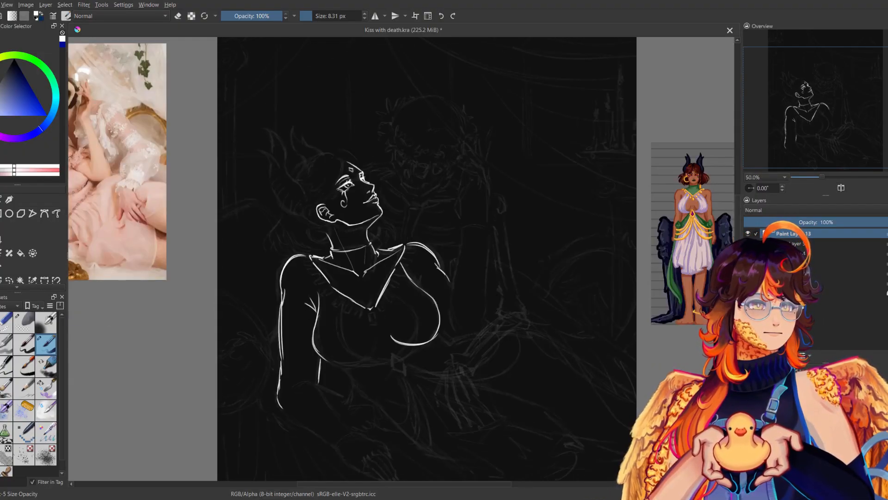
pyautogui.moveTo(318, 357); pyautogui.dragTo(352, 365)
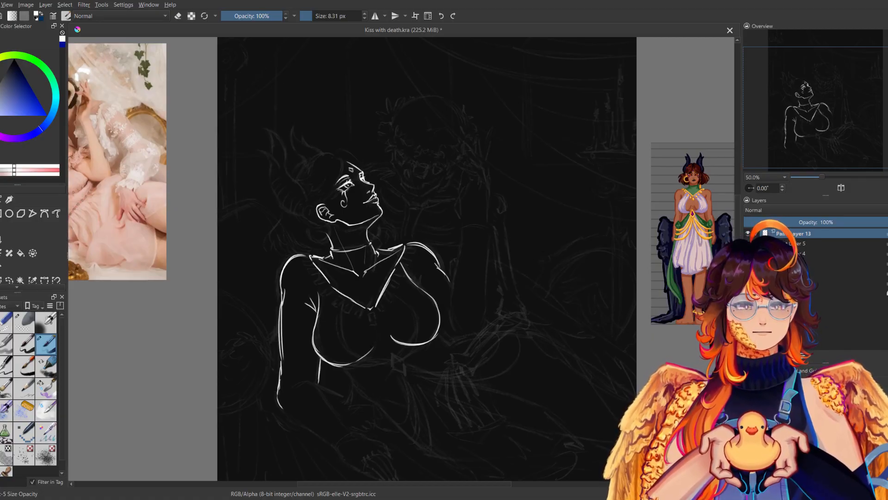
pyautogui.press('m')
pyautogui.press('m')
pyautogui.moveTo(337, 367); pyautogui.dragTo(361, 362)
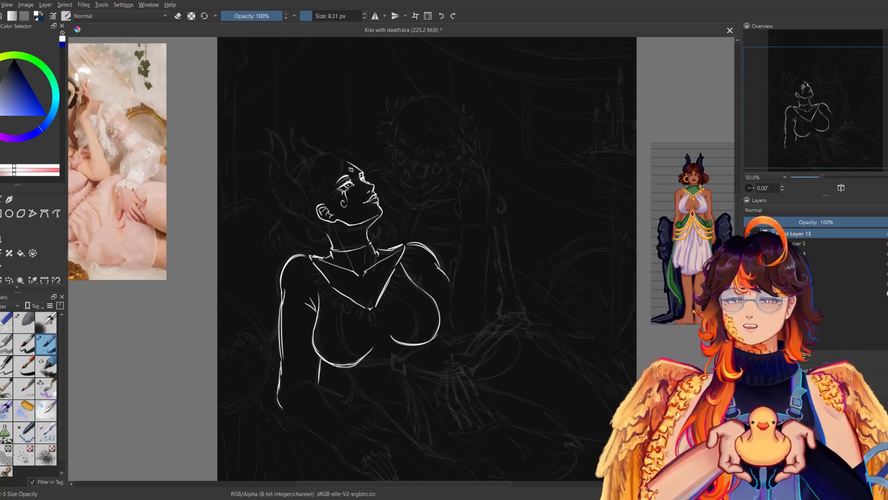
pyautogui.press('m')
pyautogui.press('m')
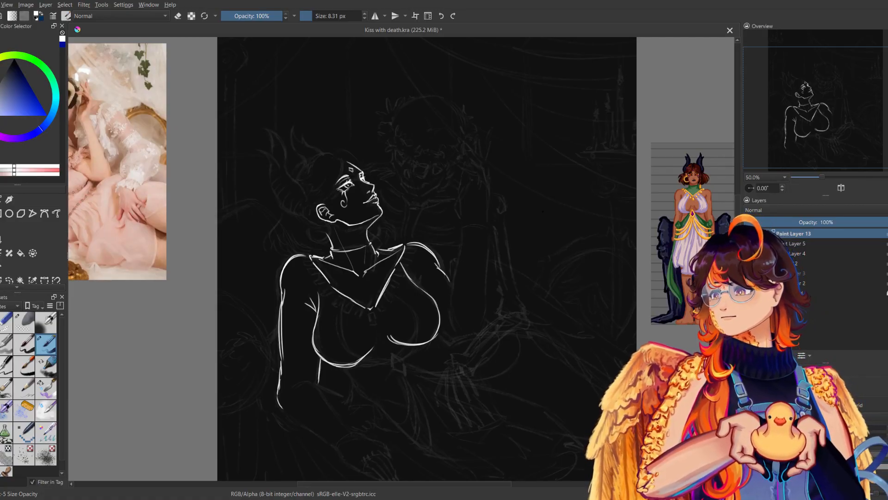
# Add the bodice's inner curve below the neckline, the line from neckline to armpit and a second underbust line, checking them mirrored.
pyautogui.moveTo(344, 305)
pyautogui.mouseDown()
pyautogui.moveTo(379, 353)
pyautogui.moveTo(393, 356)
pyautogui.mouseUp()
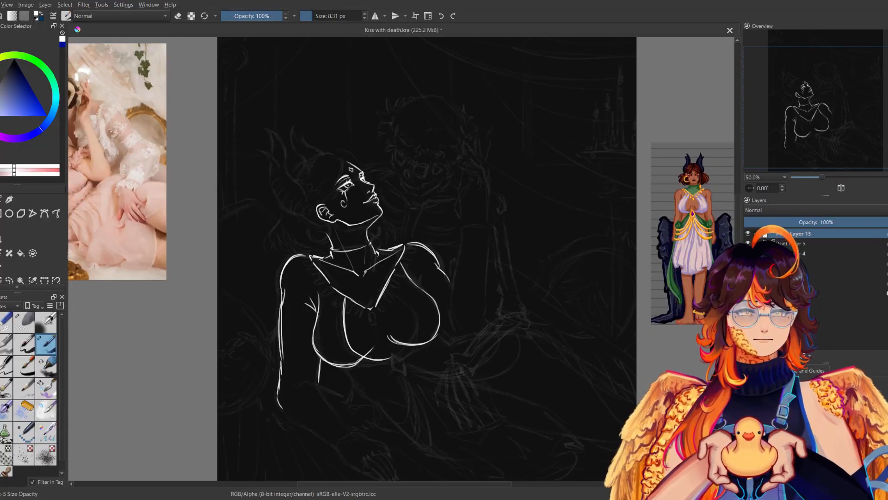
pyautogui.moveTo(321, 271); pyautogui.dragTo(321, 319)
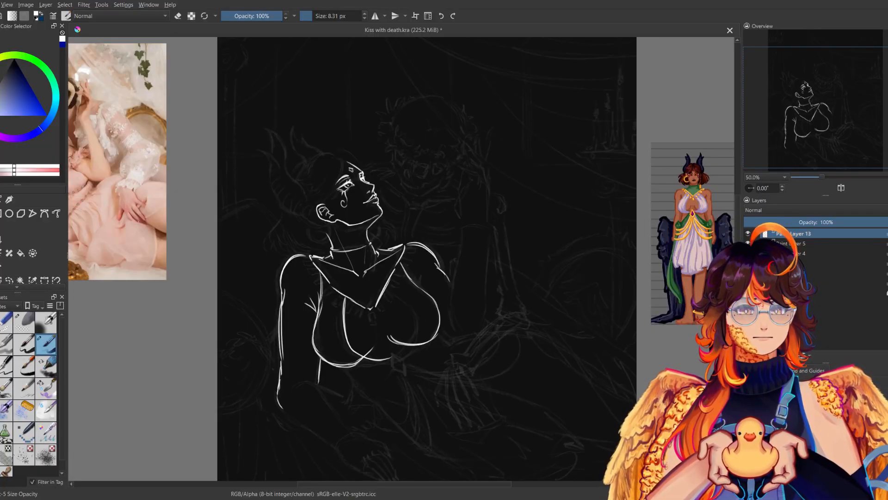
pyautogui.moveTo(326, 370); pyautogui.dragTo(355, 363)
pyautogui.press('m')
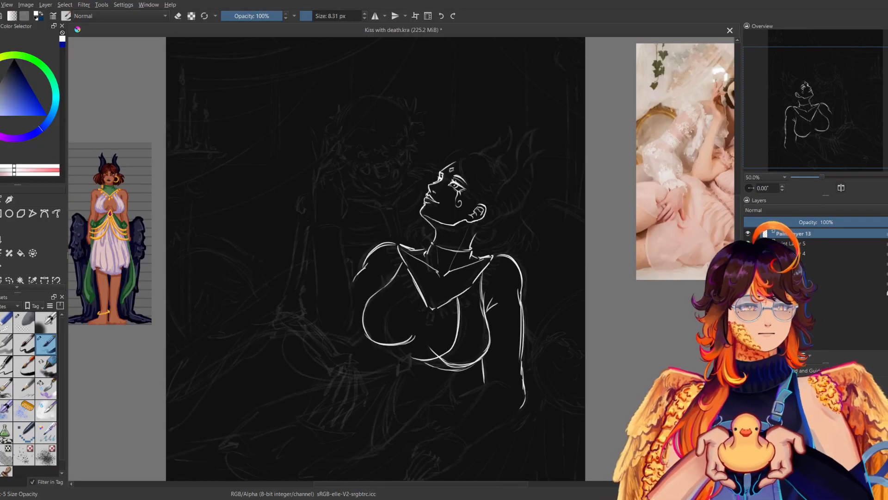
pyautogui.press('m')
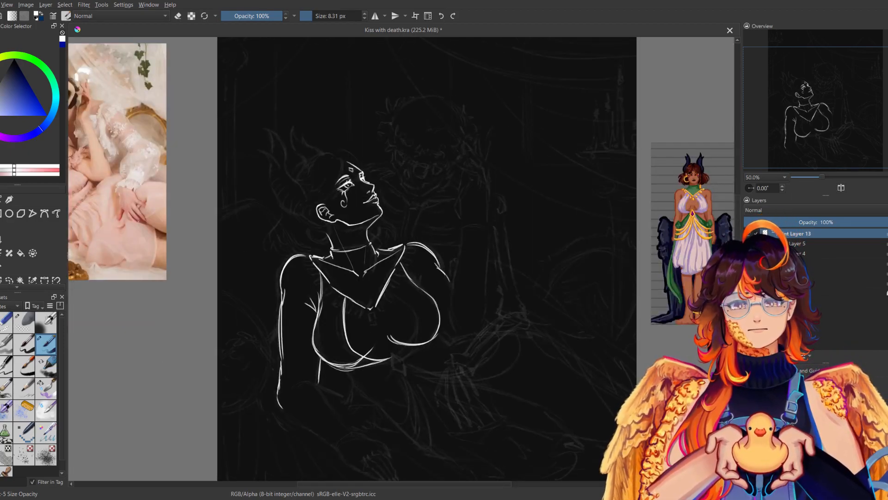
pyautogui.press('m')
pyautogui.press('m')
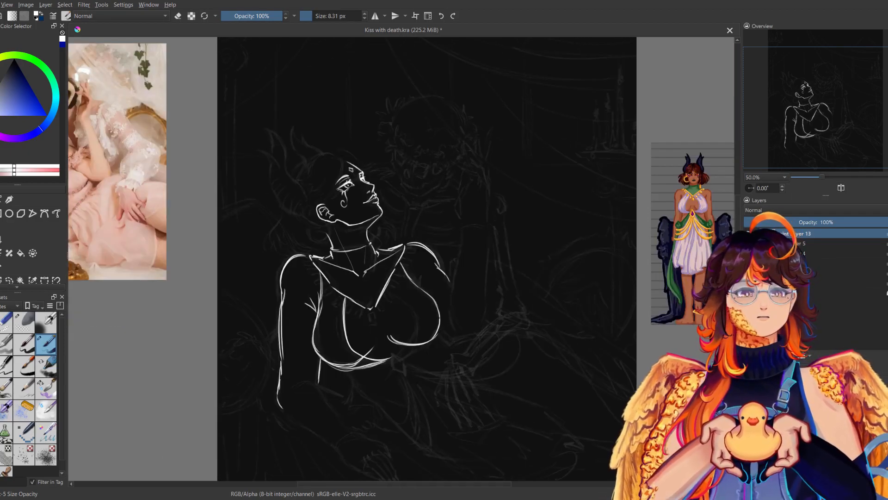
# Reinforce the bodice's lower edge on the far side and add the far inner curve under the neckline, comparing mirrored and normal views.
pyautogui.moveTo(398, 356)
pyautogui.mouseDown()
pyautogui.moveTo(439, 342)
pyautogui.moveTo(441, 317)
pyautogui.mouseUp()
pyautogui.hotkey('ctrl', 'z')
pyautogui.hotkey('ctrl', 'z')
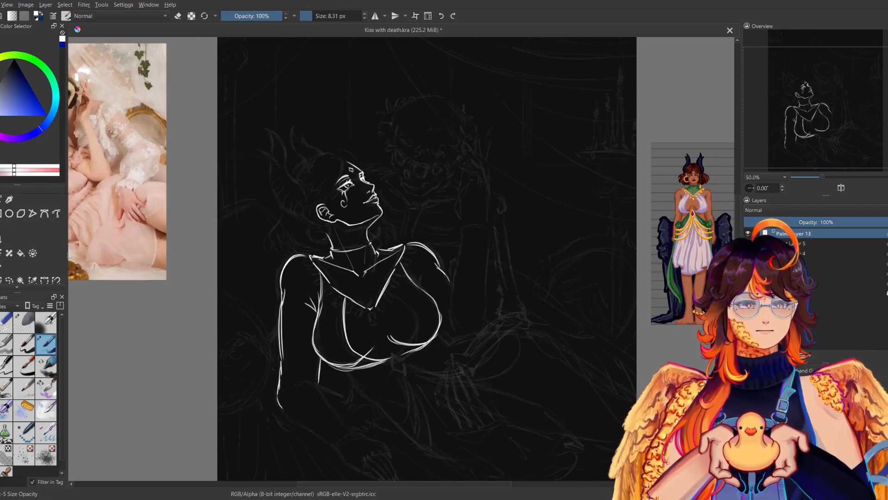
pyautogui.moveTo(397, 356); pyautogui.dragTo(415, 326)
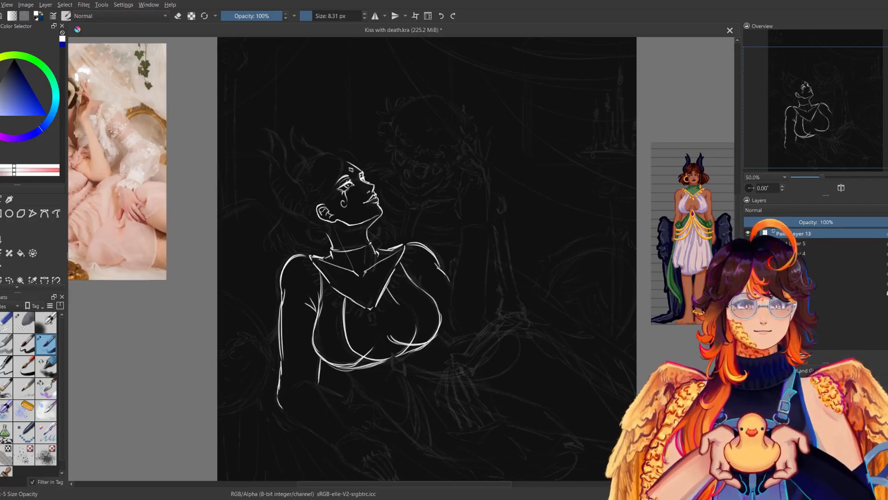
pyautogui.press('m')
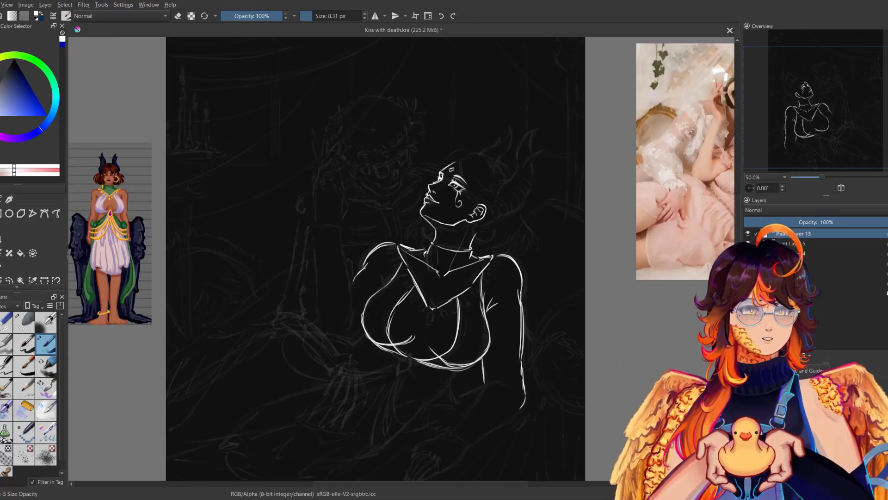
pyautogui.press('m')
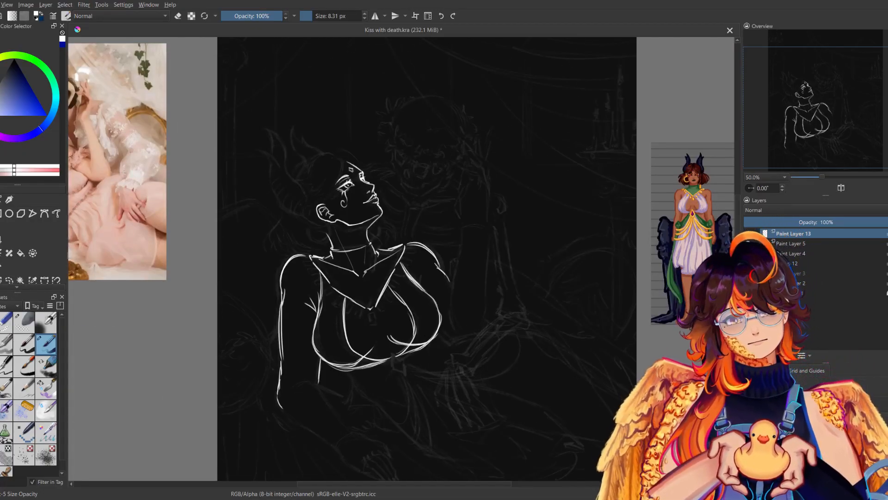
pyautogui.press('m')
pyautogui.press('m')
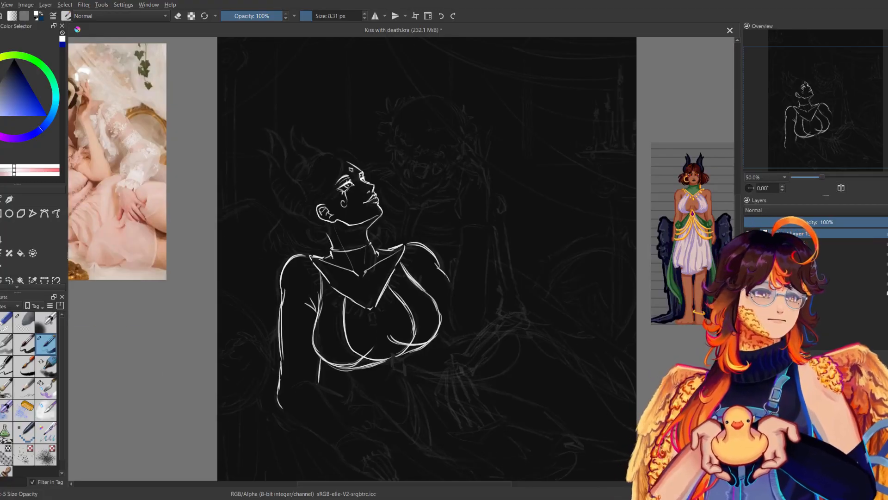
# Draw both edges of the raised far forearm and its elbow, checking the sketch layers and the mirrored view.
pyautogui.click(747, 243)
pyautogui.click(748, 253)
pyautogui.moveTo(822, 175)
pyautogui.mouseDown()
pyautogui.moveTo(815, 176)
pyautogui.moveTo(829, 174)
pyautogui.mouseUp()
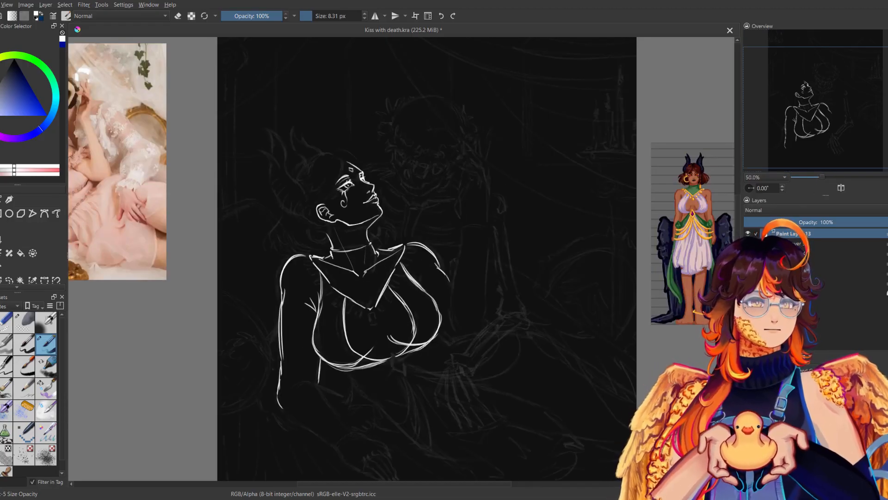
pyautogui.moveTo(460, 224); pyautogui.dragTo(448, 305)
pyautogui.moveTo(484, 221)
pyautogui.mouseDown()
pyautogui.moveTo(479, 318)
pyautogui.moveTo(457, 341)
pyautogui.mouseUp()
pyautogui.press('m')
pyautogui.press('m')
pyautogui.moveTo(416, 259); pyautogui.dragTo(409, 289)
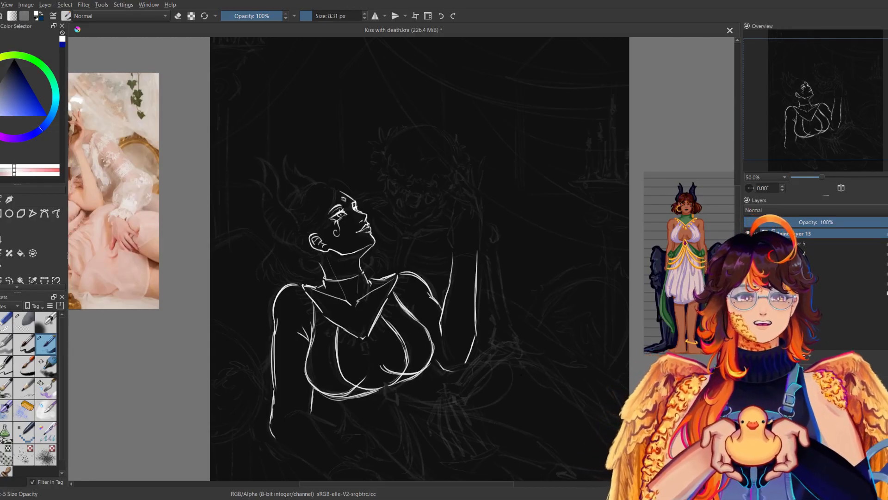
# Draw the near forearm's two edges from elbow to wrist and the outline of the back of the hand, checking them mirrored.
pyautogui.moveTo(379, 323); pyautogui.dragTo(431, 256)
pyautogui.moveTo(324, 314)
pyautogui.mouseDown()
pyautogui.moveTo(347, 335)
pyautogui.moveTo(341, 377)
pyautogui.moveTo(356, 384)
pyautogui.moveTo(373, 361)
pyautogui.moveTo(384, 406)
pyautogui.moveTo(398, 397)
pyautogui.moveTo(411, 403)
pyautogui.moveTo(425, 443)
pyautogui.mouseUp()
pyautogui.hotkey('ctrl', 'z')
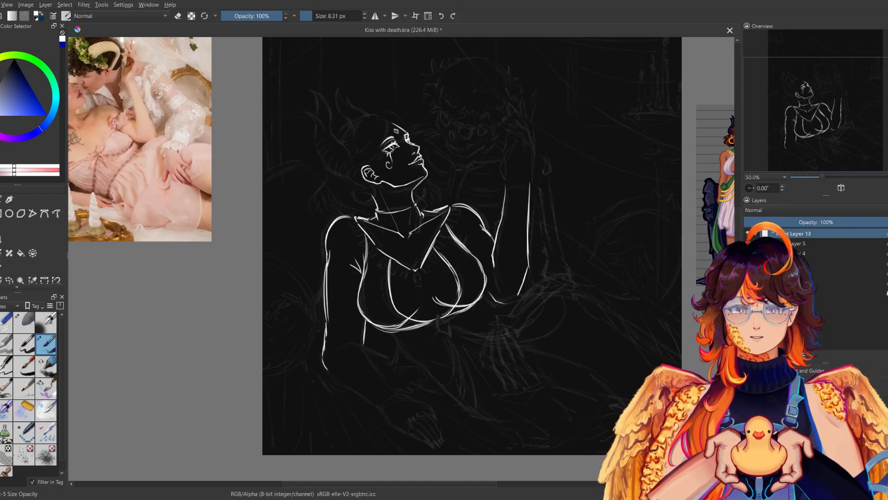
pyautogui.moveTo(362, 345); pyautogui.dragTo(401, 391)
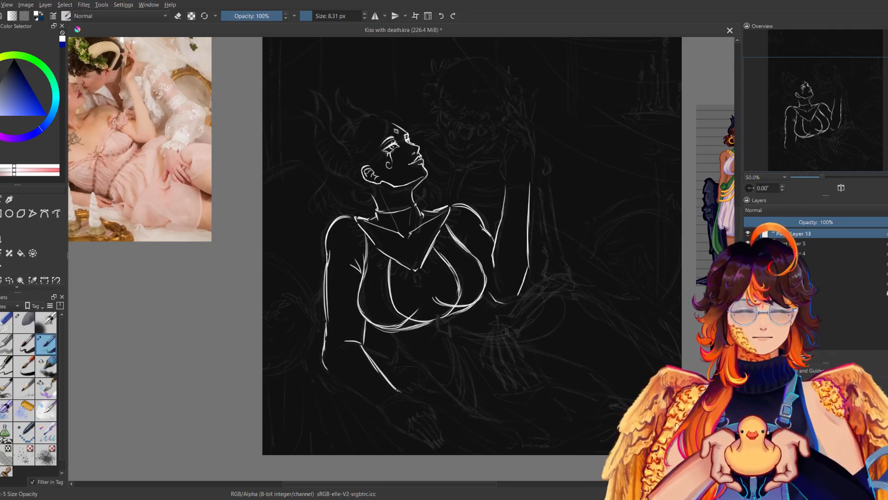
pyautogui.moveTo(331, 373); pyautogui.dragTo(380, 409)
pyautogui.press('m')
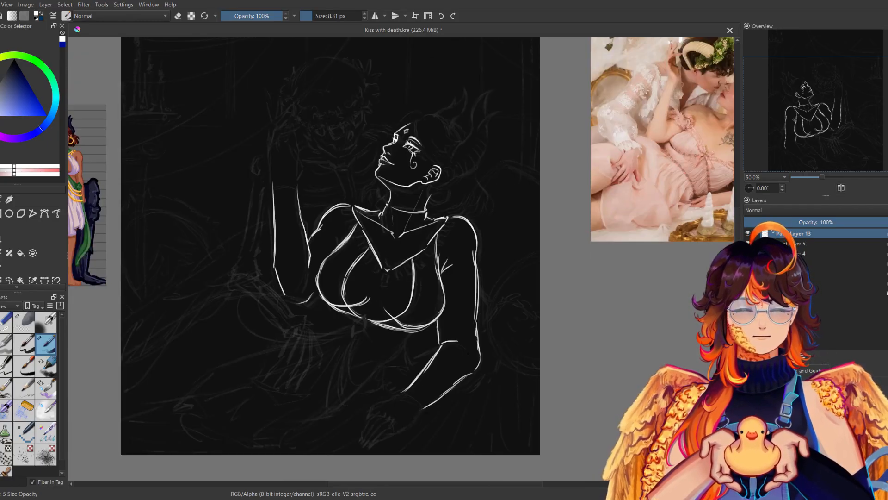
pyautogui.press('m')
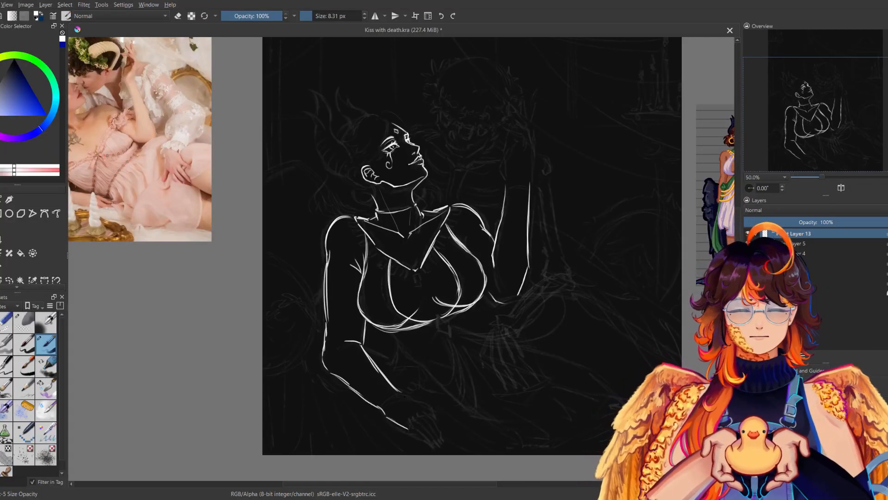
pyautogui.press('m')
pyautogui.press('m')
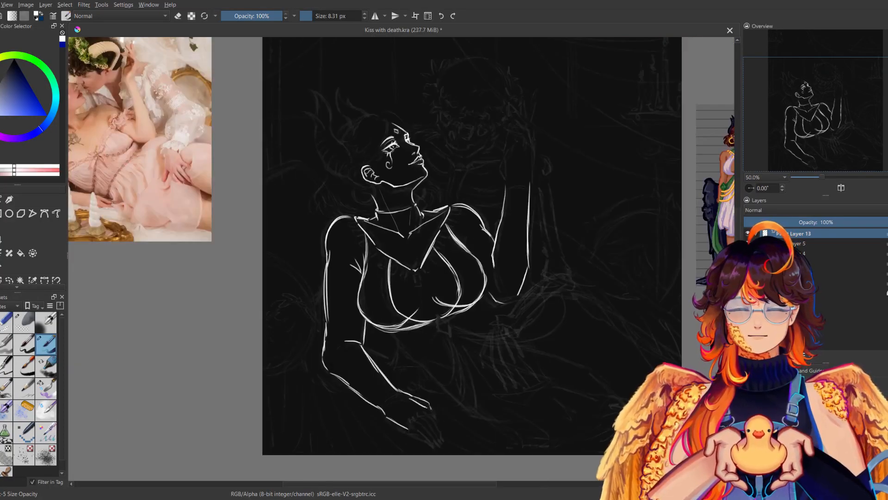
# Try out the near hand's fingers, comparing mirrored and normal views, and erase them.
pyautogui.press('m')
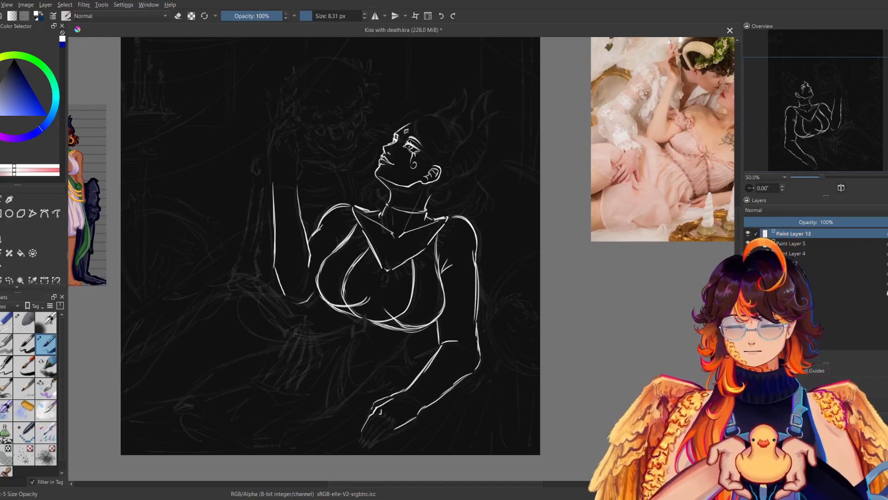
pyautogui.press('m')
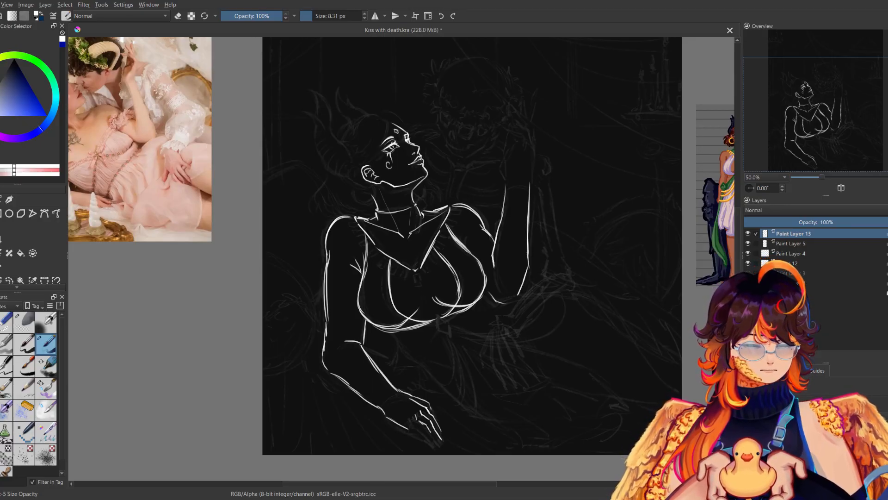
pyautogui.press('m')
pyautogui.press('m')
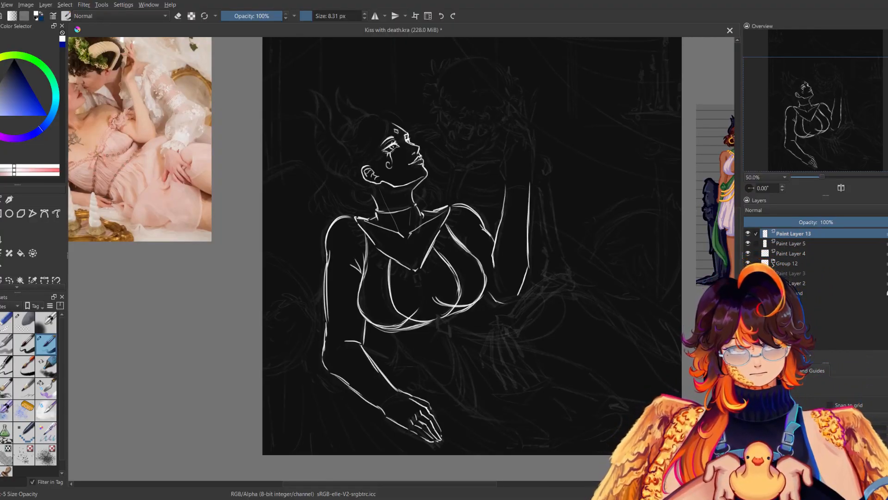
pyautogui.press('m')
pyautogui.press('m')
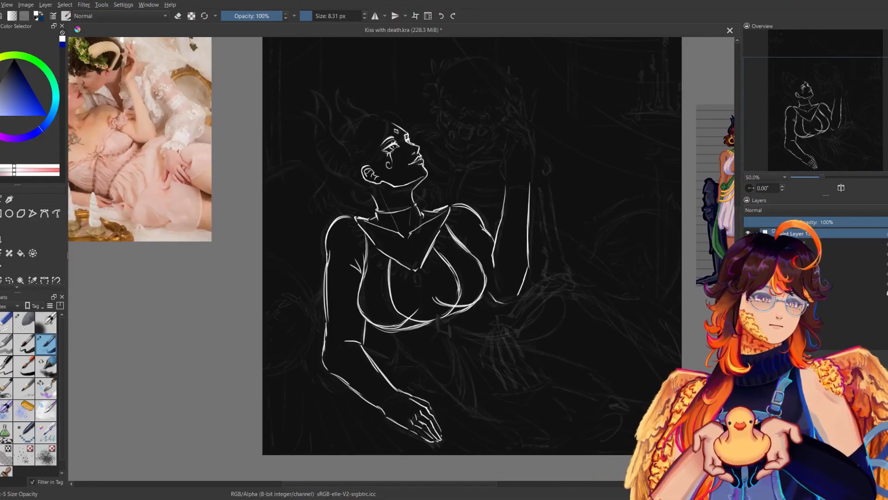
pyautogui.click(6, 321)
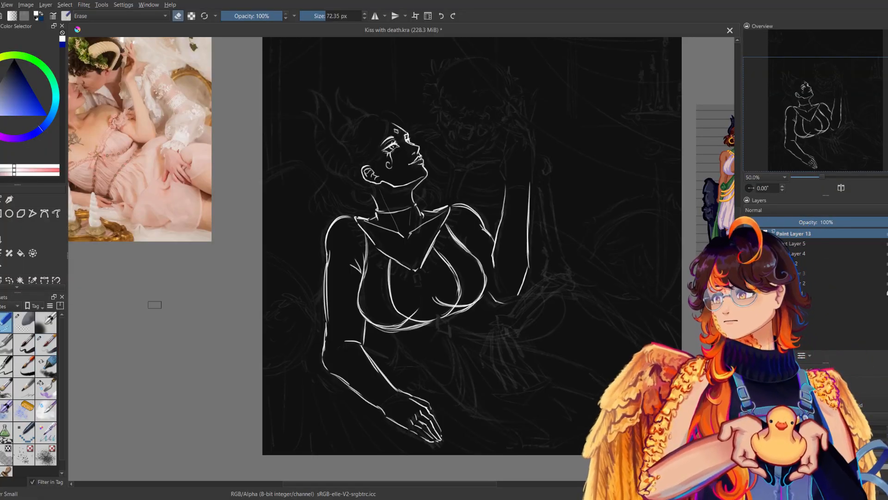
pyautogui.moveTo(427, 414); pyautogui.dragTo(434, 443)
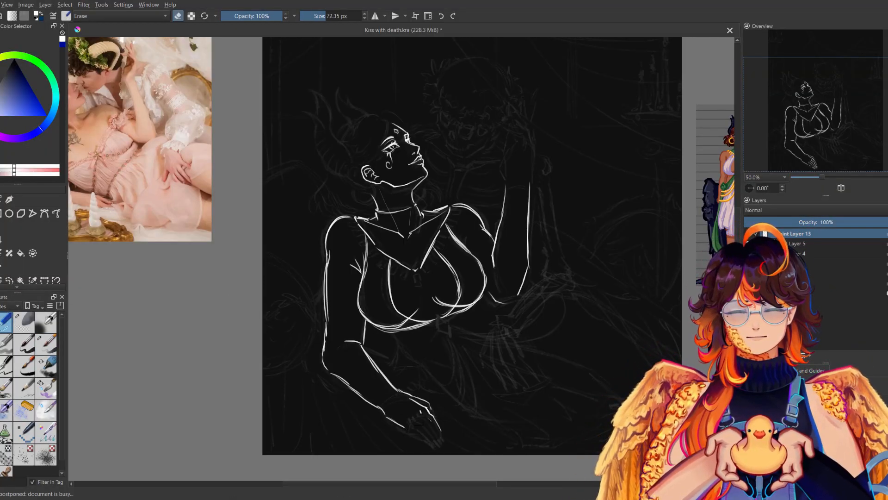
# Redraw the near hand's knuckle edge and fingers with the fine 8.31 px white brush.
pyautogui.click(46, 344)
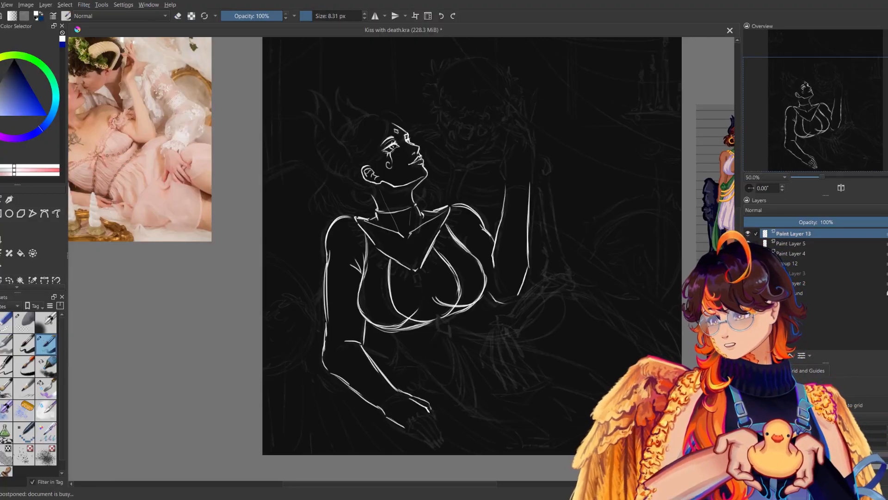
pyautogui.moveTo(410, 429); pyautogui.dragTo(429, 418)
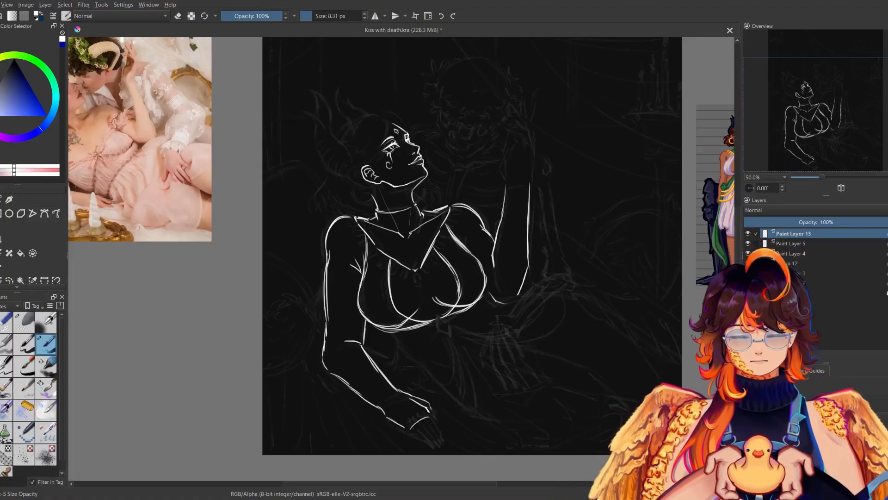
pyautogui.moveTo(434, 413); pyautogui.dragTo(443, 426)
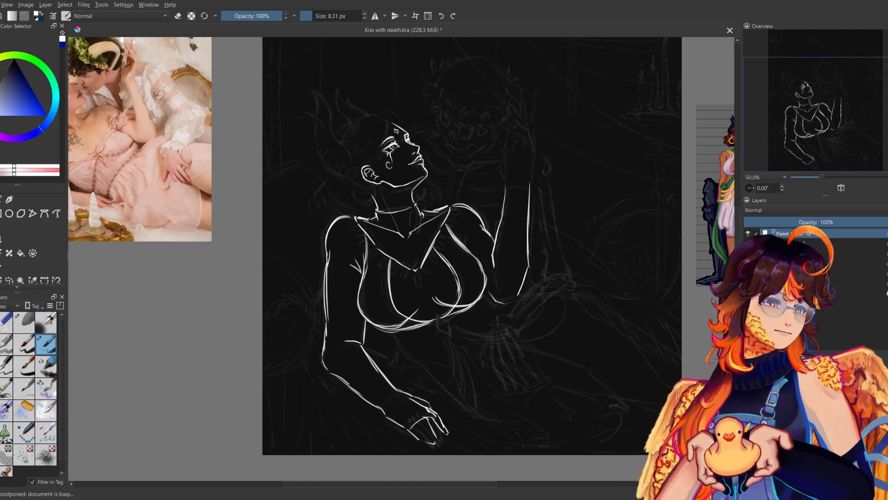
# Extend and clean up the near hand's finger outlines, erasing stray ends and comparing mirrored and normal views.
pyautogui.press('m')
pyautogui.press('m')
pyautogui.moveTo(444, 333); pyautogui.dragTo(424, 265)
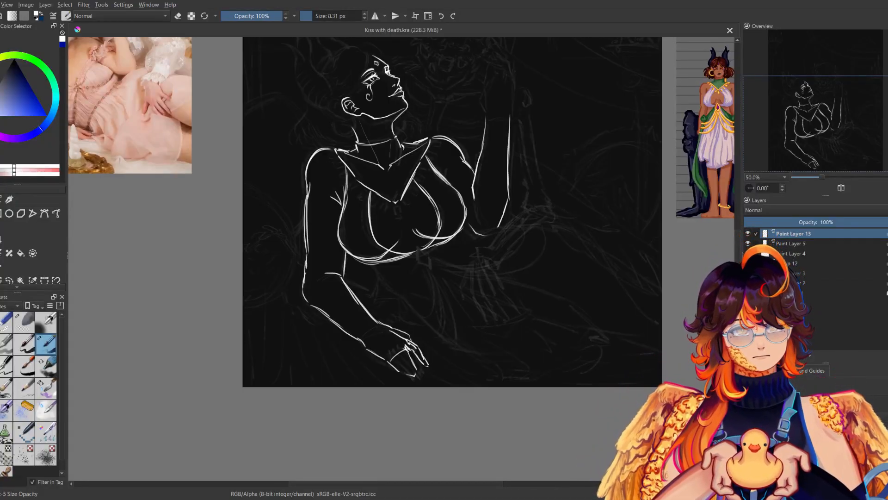
pyautogui.press('e')
pyautogui.press('e')
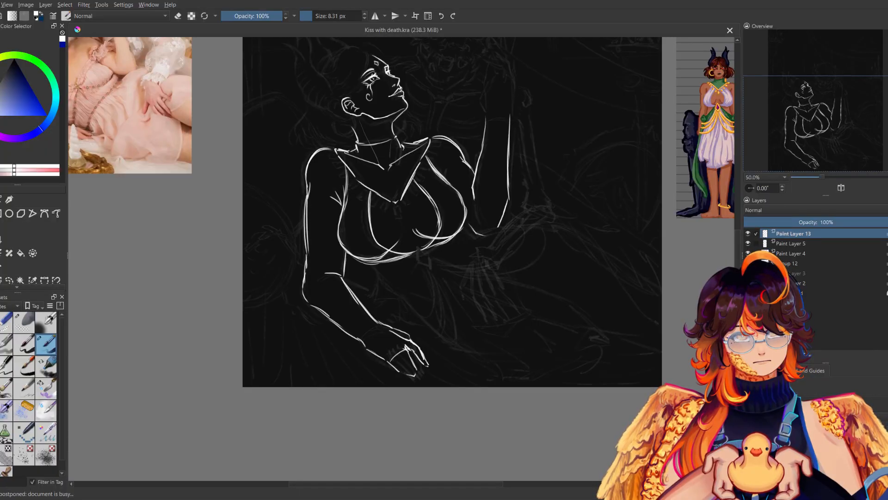
pyautogui.press('e')
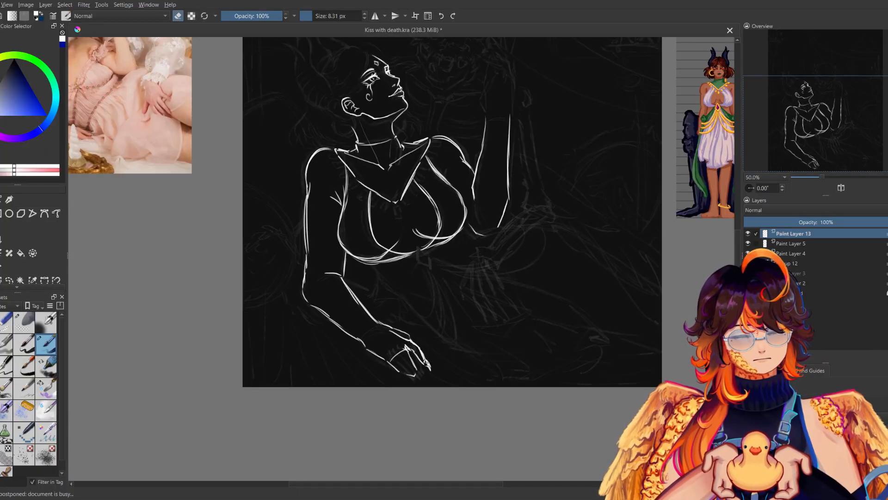
pyautogui.press('m')
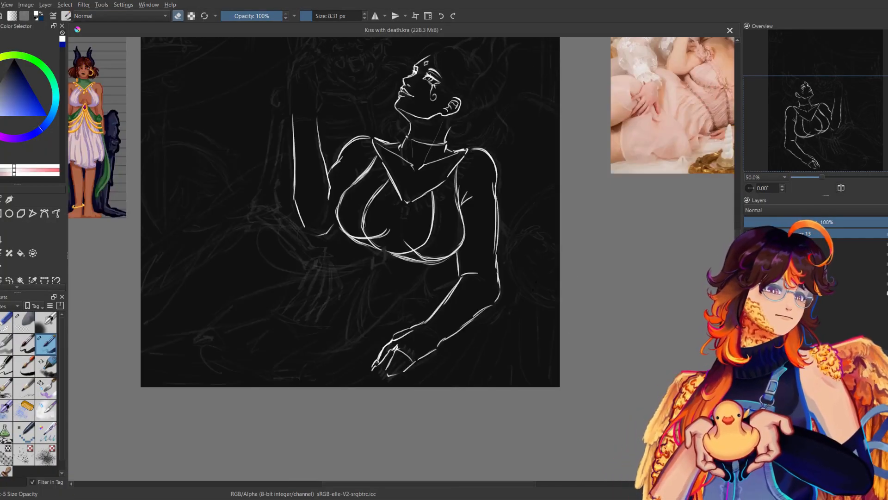
pyautogui.press('m')
pyautogui.press('e')
pyautogui.moveTo(469, 304); pyautogui.dragTo(354, 403)
pyautogui.moveTo(422, 354); pyautogui.dragTo(495, 303)
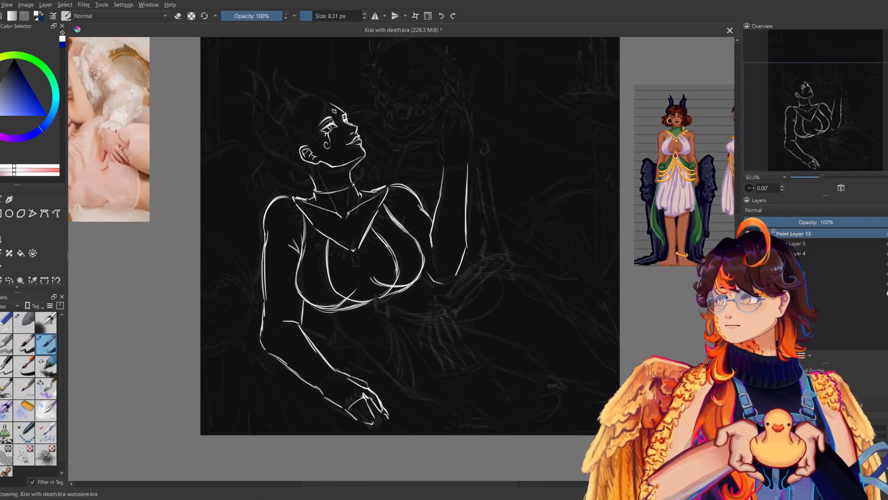
# Refine the near hand's knuckles and draw pointed fingertips, erasing overlaps and checking the shape mirrored.
pyautogui.moveTo(430, 390); pyautogui.dragTo(500, 396)
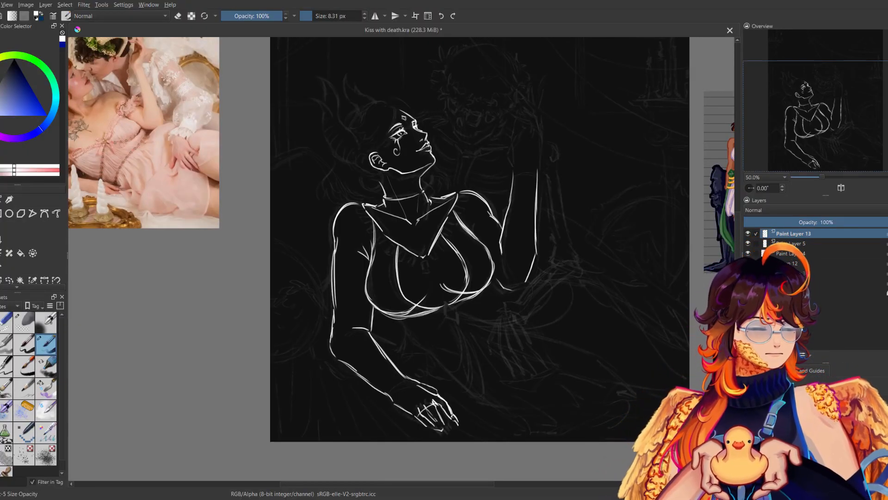
pyautogui.press('e')
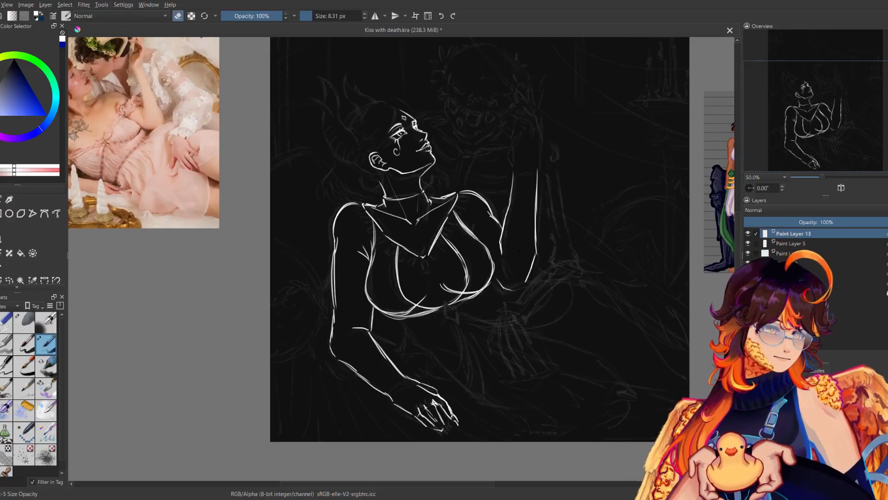
pyautogui.press('e')
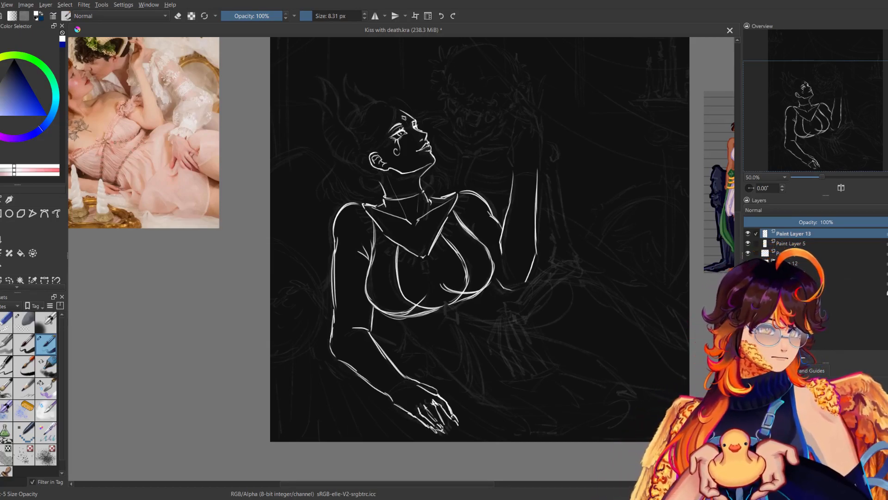
pyautogui.press('m')
pyautogui.press('m')
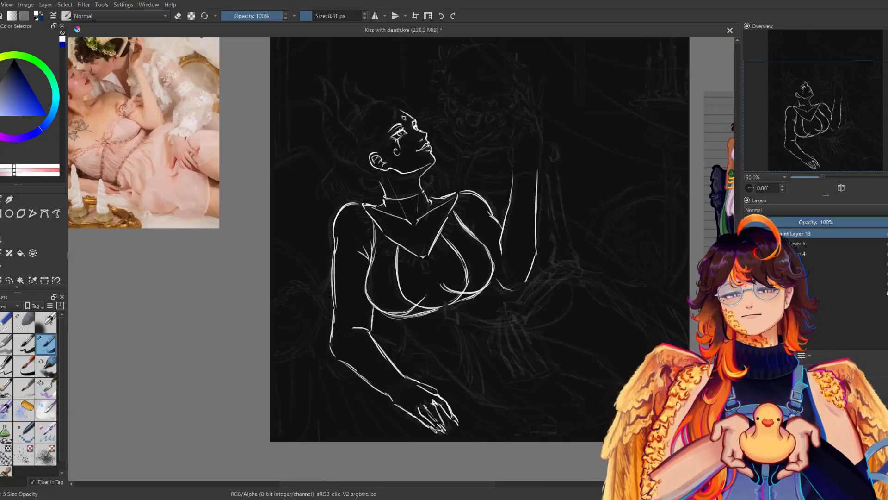
pyautogui.press('e')
pyautogui.press('e')
pyautogui.press('m')
pyautogui.press('m')
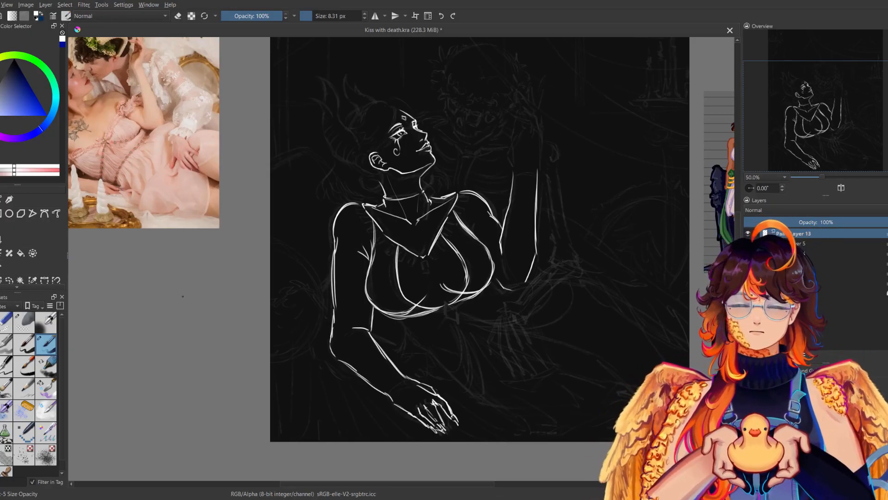
pyautogui.hotkey('ctrl', 'z')
pyautogui.moveTo(422, 412)
pyautogui.mouseDown()
pyautogui.moveTo(430, 420)
pyautogui.moveTo(424, 417)
pyautogui.mouseUp()
pyautogui.press('e')
pyautogui.press('e')
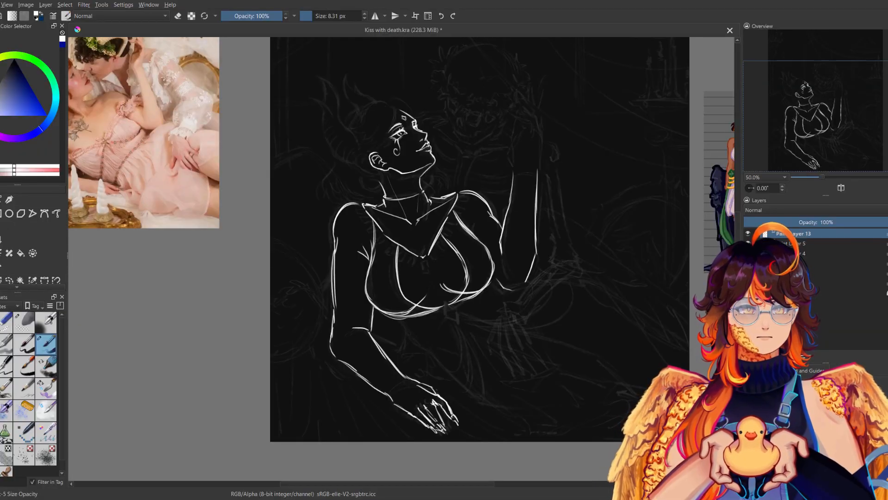
# Compare the linework with and without the sketch layers, and try cleaning it with the soft brush as a 23.33 px eraser.
pyautogui.click(748, 254)
pyautogui.click(748, 253)
pyautogui.click(748, 263)
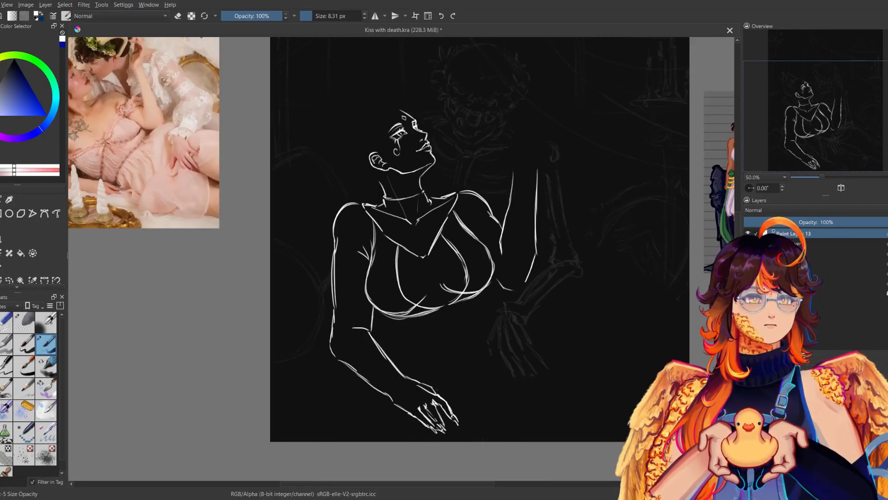
pyautogui.click(748, 263)
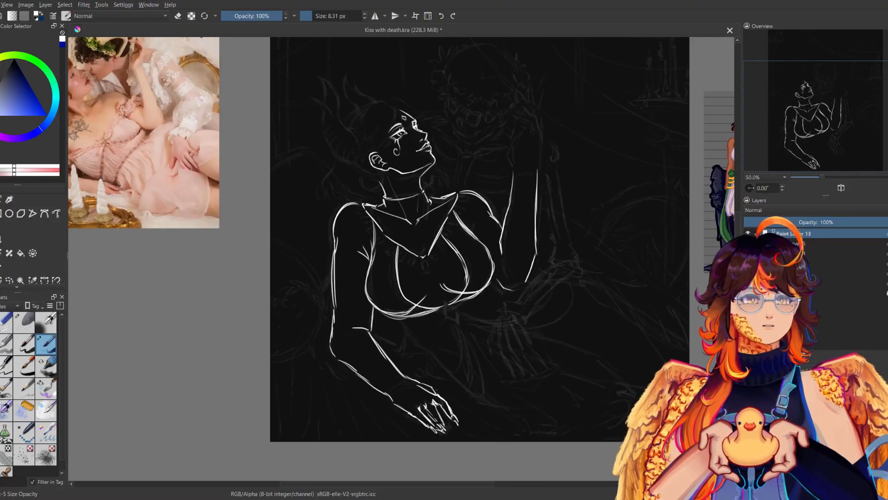
pyautogui.click(48, 323)
pyautogui.click(328, 16)
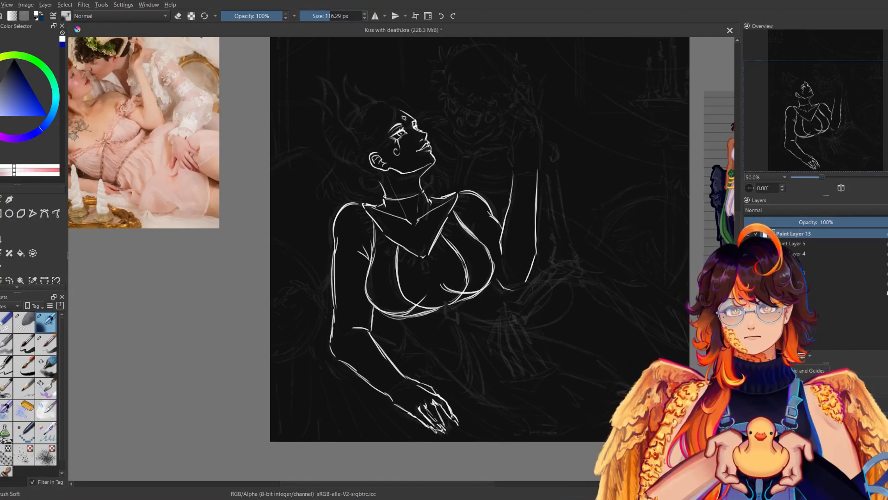
pyautogui.press('e')
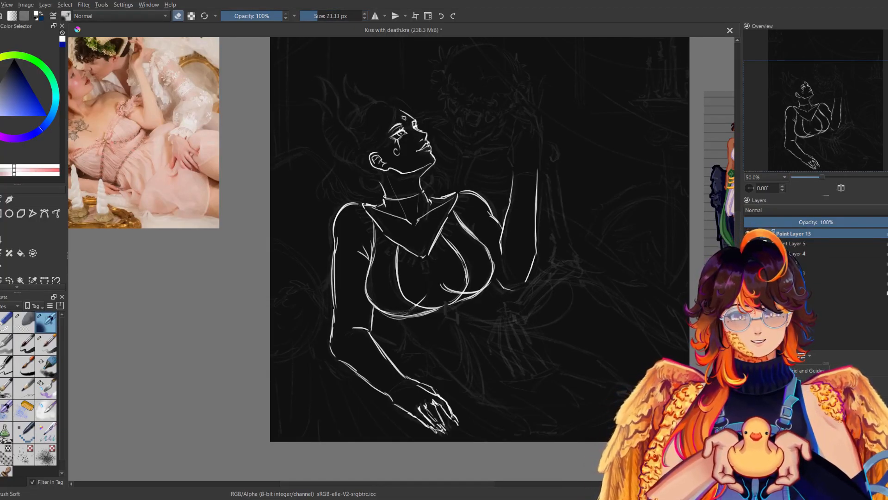
pyautogui.moveTo(468, 296)
pyautogui.mouseDown()
pyautogui.moveTo(477, 292)
pyautogui.moveTo(431, 328)
pyautogui.mouseUp()
# Draw curved fabric folds from the collar down over the far breast with the fine 8.31 px white brush.
pyautogui.click(46, 345)
pyautogui.moveTo(462, 284); pyautogui.dragTo(445, 322)
pyautogui.moveTo(440, 249)
pyautogui.mouseDown()
pyautogui.moveTo(423, 270)
pyautogui.moveTo(443, 287)
pyautogui.mouseUp()
pyautogui.moveTo(451, 283); pyautogui.dragTo(447, 301)
# In the mirrored view, add fabric folds running from the near strap down the outer side of the near breast.
pyautogui.press('m')
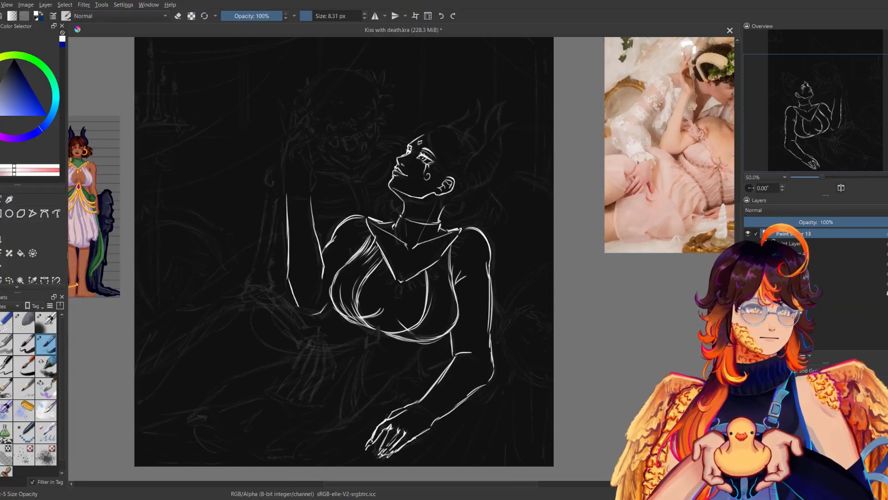
pyautogui.moveTo(428, 265); pyautogui.dragTo(431, 282)
pyautogui.moveTo(434, 263); pyautogui.dragTo(446, 289)
pyautogui.moveTo(453, 301); pyautogui.dragTo(440, 335)
pyautogui.press('m')
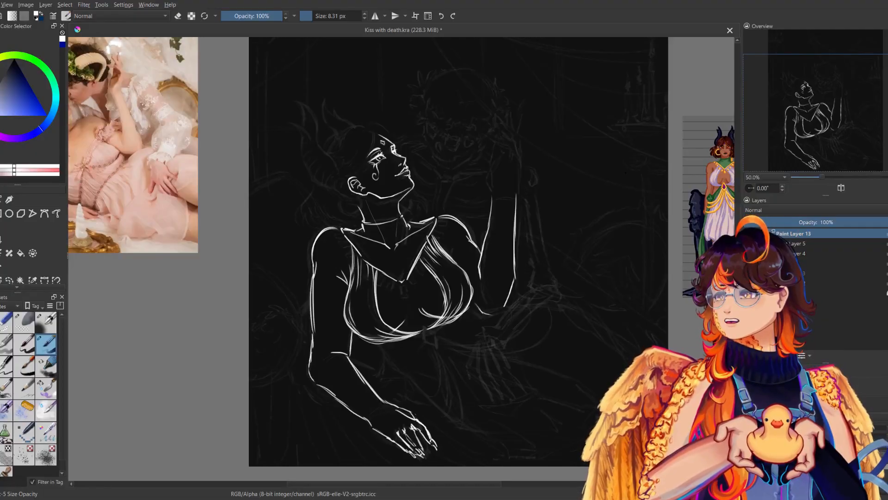
# Touch up the near forearm and wrist lines, comparing mirrored and normal views.
pyautogui.press('m')
pyautogui.press('m')
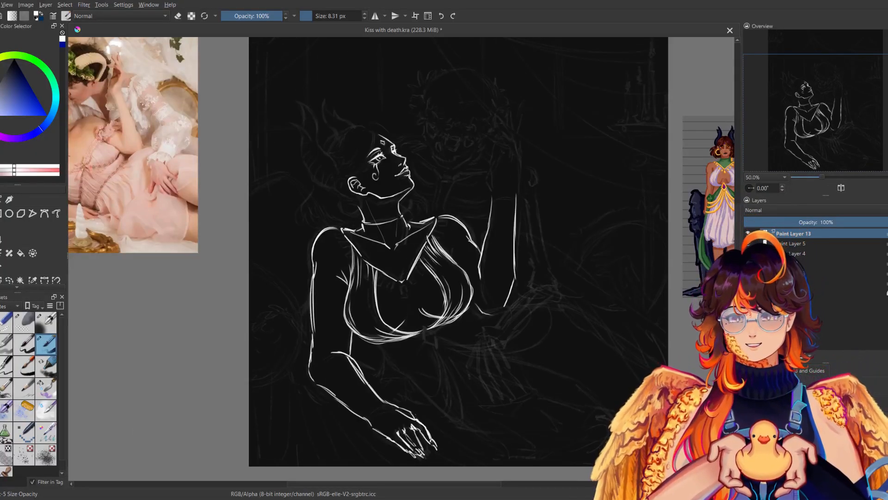
pyautogui.press('m')
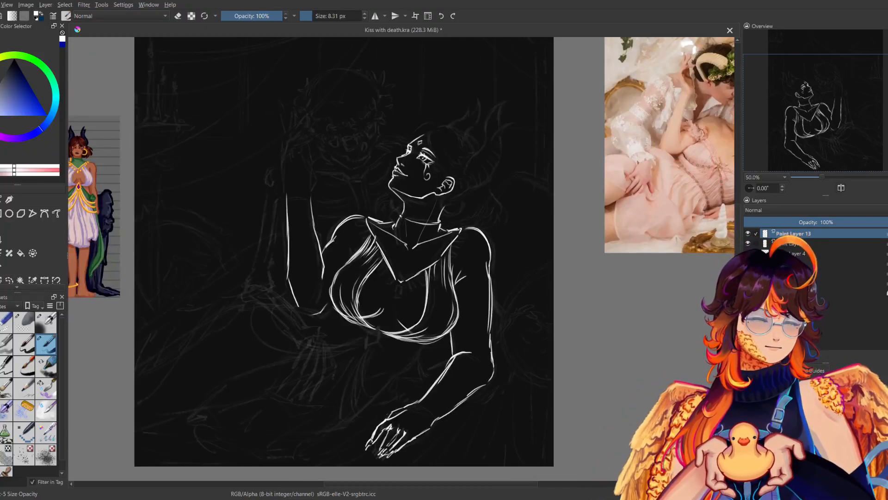
pyautogui.press('m')
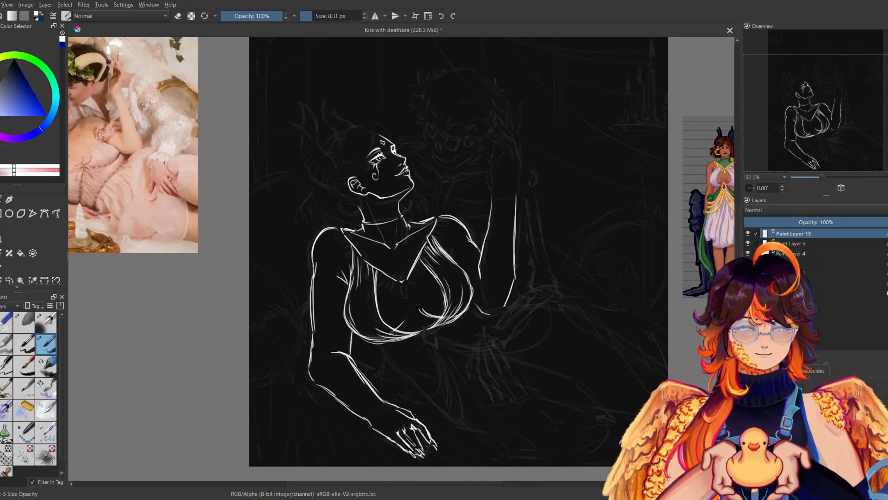
pyautogui.press('m')
pyautogui.press('m')
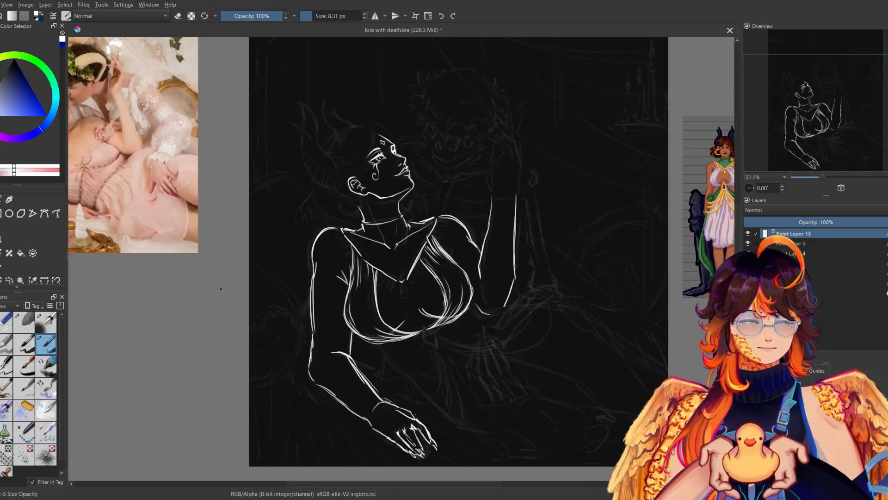
# Draw the raised hand's inner palm edge and thumb above the far wrist, undoing misplaced strokes and checking them mirrored.
pyautogui.moveTo(524, 323); pyautogui.dragTo(488, 391)
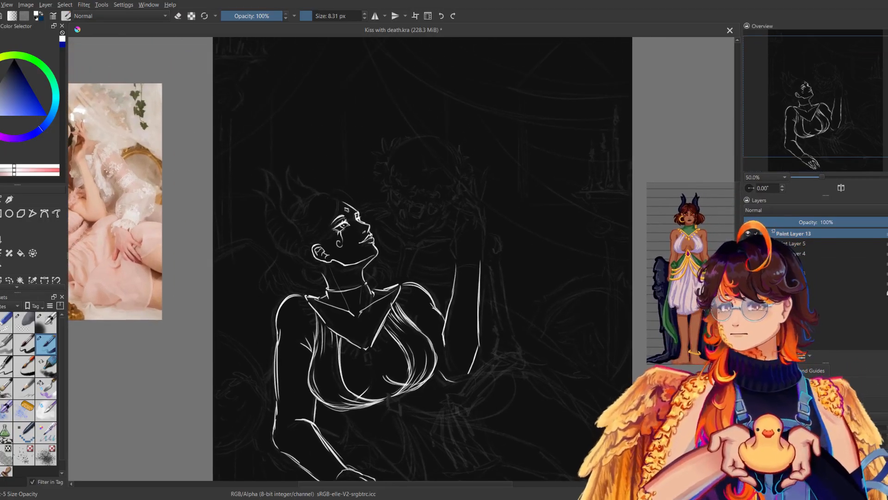
pyautogui.moveTo(451, 263); pyautogui.dragTo(463, 208)
pyautogui.hotkey('ctrl', 'z')
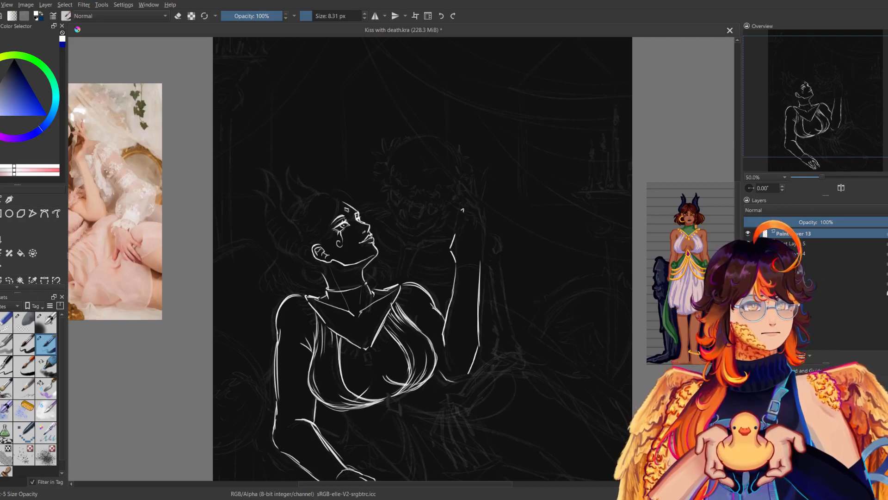
pyautogui.press('m')
pyautogui.moveTo(338, 223); pyautogui.dragTo(344, 242)
pyautogui.press('m')
pyautogui.hotkey('ctrl', 'z')
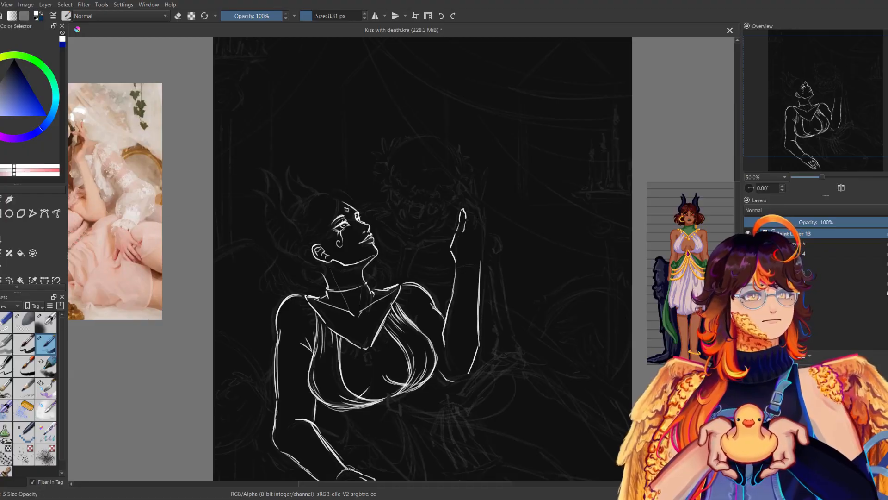
# Draw the outer edge of the raised hand down to the wrist and its first slender finger outlines.
pyautogui.moveTo(486, 220)
pyautogui.mouseDown()
pyautogui.moveTo(481, 249)
pyautogui.moveTo(464, 255)
pyautogui.mouseUp()
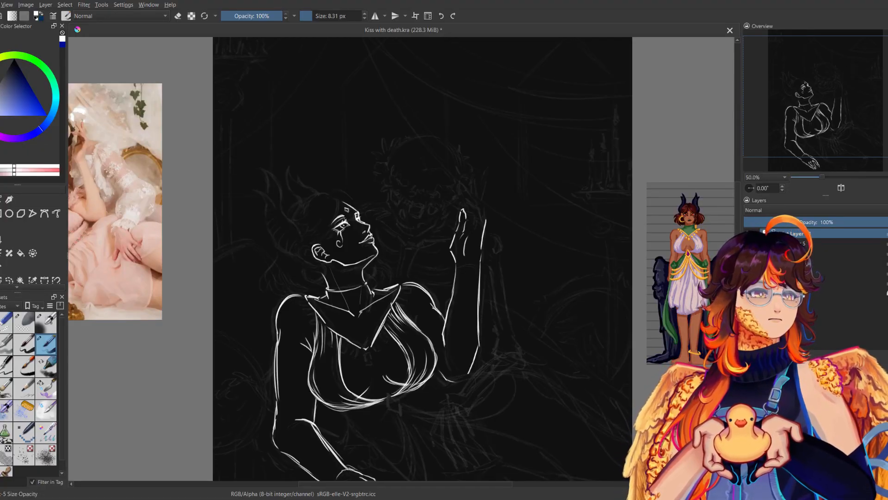
pyautogui.moveTo(475, 224)
pyautogui.mouseDown()
pyautogui.moveTo(470, 233)
pyautogui.moveTo(471, 198)
pyautogui.moveTo(474, 208)
pyautogui.moveTo(463, 194)
pyautogui.moveTo(484, 218)
pyautogui.mouseUp()
pyautogui.press('m')
# Try out contours for the raised hand's remaining fingers, undoing strokes and checking them mirrored.
pyautogui.press('m')
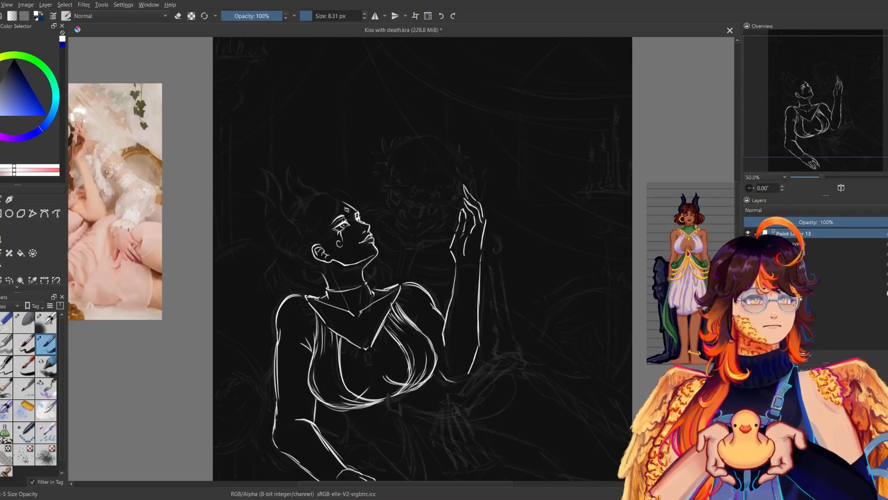
pyautogui.hotkey('ctrl', 'z')
pyautogui.moveTo(479, 190)
pyautogui.mouseDown()
pyautogui.moveTo(485, 219)
pyautogui.moveTo(486, 202)
pyautogui.mouseUp()
pyautogui.hotkey('ctrl', 'z')
pyautogui.hotkey('ctrl', 'z')
# Try drawing long upright fingers and the outer finger edge on the raised hand, checking them mirrored.
pyautogui.press('m')
pyautogui.press('m')
pyautogui.hotkey('ctrl', 'z')
pyautogui.hotkey('ctrl', 'z')
pyautogui.hotkey('ctrl', 'z')
pyautogui.hotkey('ctrl', 'z')
pyautogui.moveTo(473, 178); pyautogui.dragTo(477, 191)
pyautogui.moveTo(475, 187)
pyautogui.mouseDown()
pyautogui.moveTo(485, 191)
pyautogui.moveTo(485, 217)
pyautogui.mouseUp()
pyautogui.press('m')
pyautogui.press('m')
pyautogui.hotkey('ctrl', 'z')
pyautogui.hotkey('ctrl', 'z')
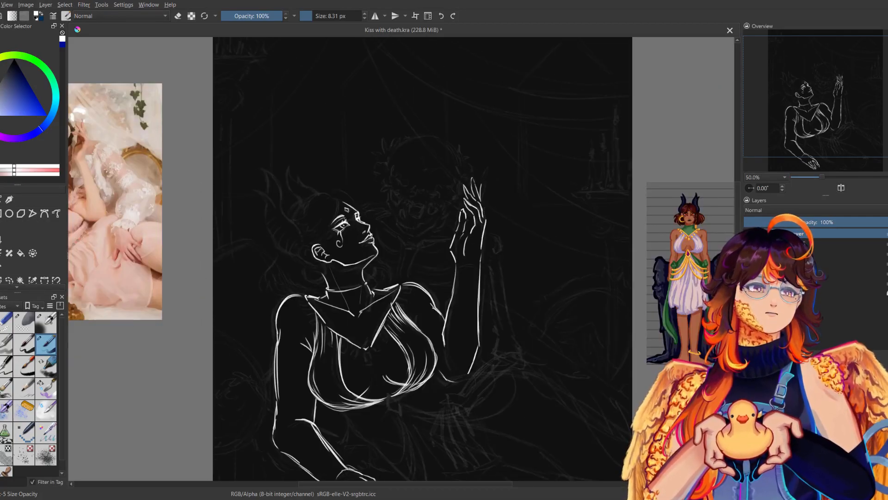
pyautogui.hotkey('ctrl', 'z')
pyautogui.moveTo(476, 178); pyautogui.dragTo(485, 217)
pyautogui.press('m')
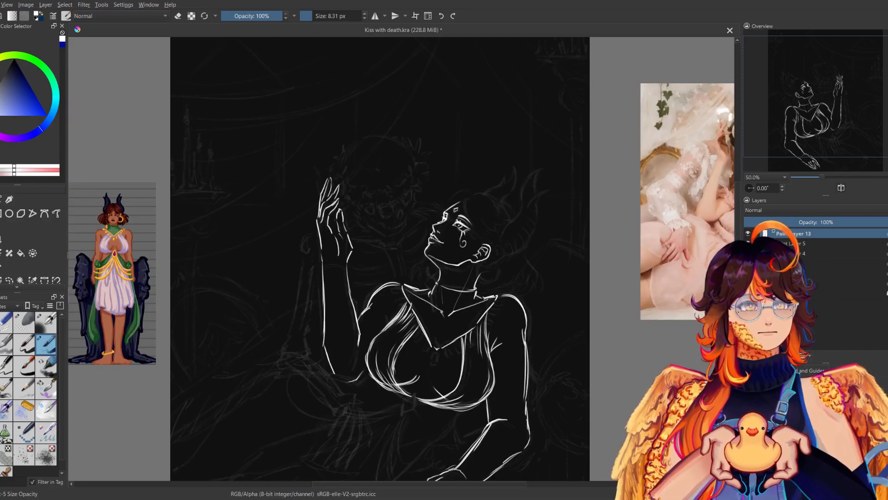
pyautogui.press('m')
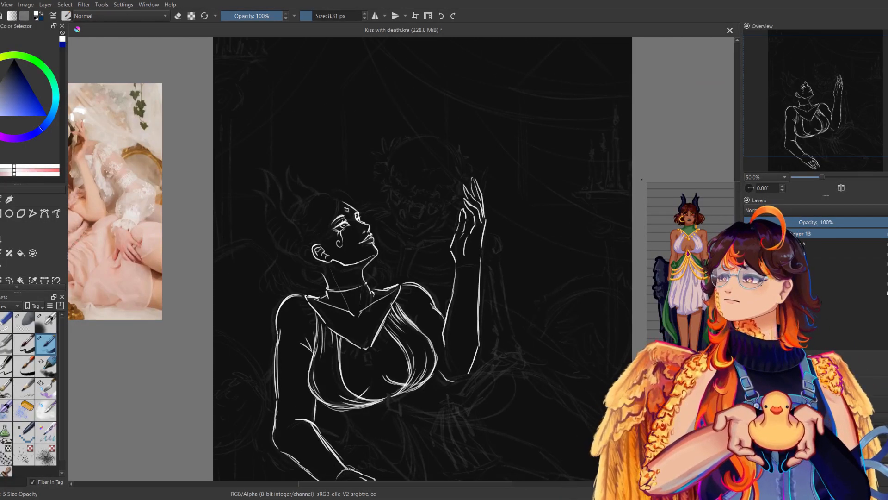
# Undo the raised hand's upright fingers back to the first finger outlines.
pyautogui.hotkey('ctrl', 'z')
pyautogui.hotkey('ctrl', 'z')
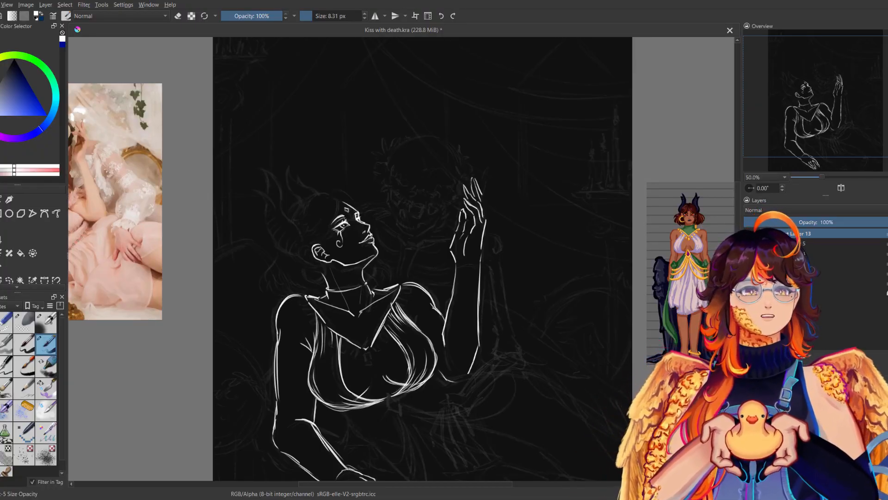
pyautogui.hotkey('ctrl', 'z')
pyautogui.hotkey('ctrl', 'z')
pyautogui.hotkey('ctrl', 'z')
pyautogui.hotkey('ctrl', 'z')
pyautogui.hotkey('ctrl', 'z')
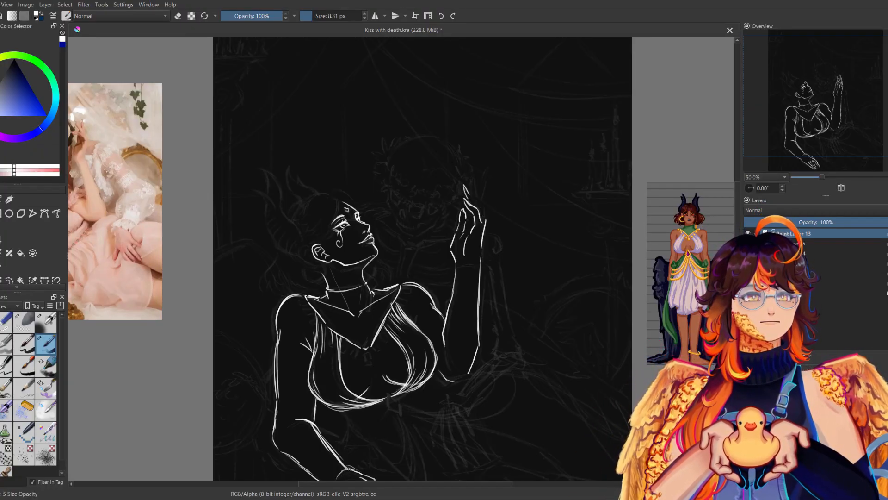
# Redraw the raised hand's fingers longer and more spread with pointed tips, undoing unsuitable strokes along the way.
pyautogui.moveTo(464, 195)
pyautogui.mouseDown()
pyautogui.moveTo(482, 215)
pyautogui.moveTo(471, 191)
pyautogui.moveTo(486, 216)
pyautogui.moveTo(470, 192)
pyautogui.moveTo(474, 180)
pyautogui.moveTo(467, 190)
pyautogui.mouseUp()
pyautogui.hotkey('ctrl', 'z')
pyautogui.hotkey('ctrl', 'z')
pyautogui.hotkey('ctrl', 'z')
pyautogui.hotkey('ctrl', 'z')
pyautogui.press('m')
pyautogui.press('m')
pyautogui.hotkey('ctrl', 'z')
pyautogui.hotkey('ctrl', 'z')
pyautogui.hotkey('ctrl', 'z')
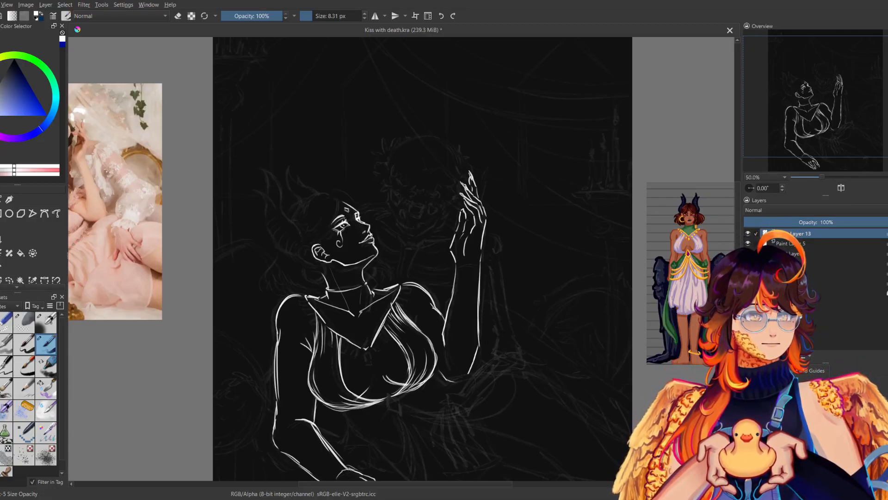
# Check the raised hand in the mirrored view and add short contour lines to its fingers.
pyautogui.press('m')
pyautogui.press('m')
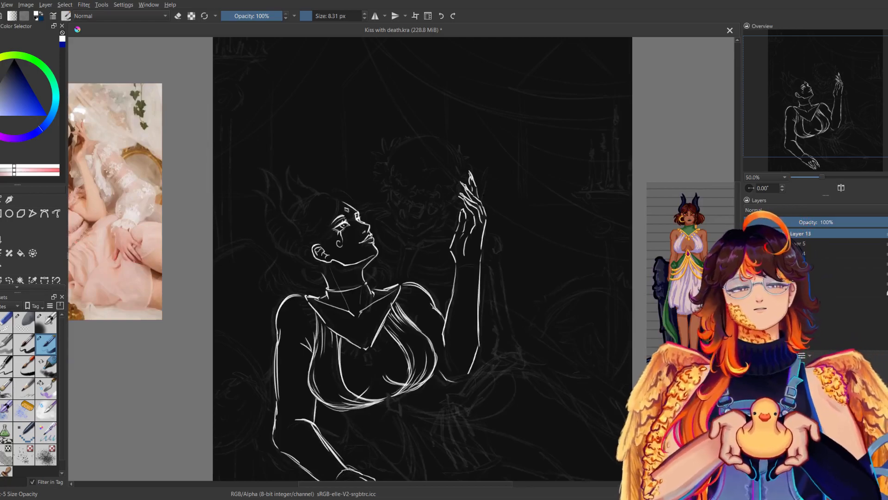
pyautogui.press('m')
pyautogui.press('m')
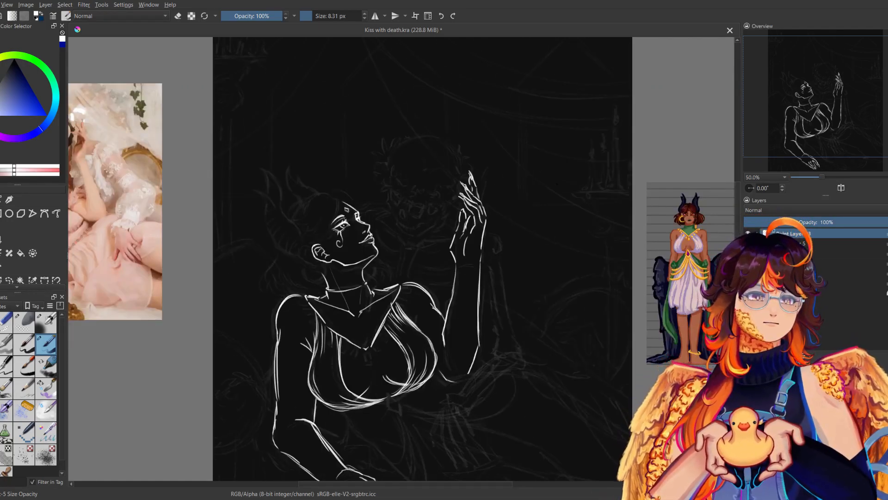
pyautogui.moveTo(461, 205)
pyautogui.mouseDown()
pyautogui.moveTo(460, 214)
pyautogui.moveTo(478, 199)
pyautogui.mouseUp()
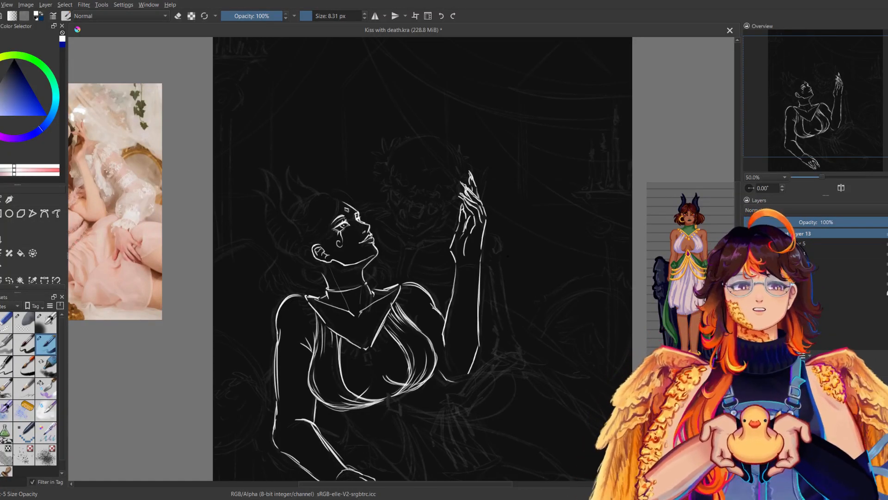
# Compare the figure in mirrored view and close the outline beneath the raised arm's elbow.
pyautogui.press('m')
pyautogui.press('m')
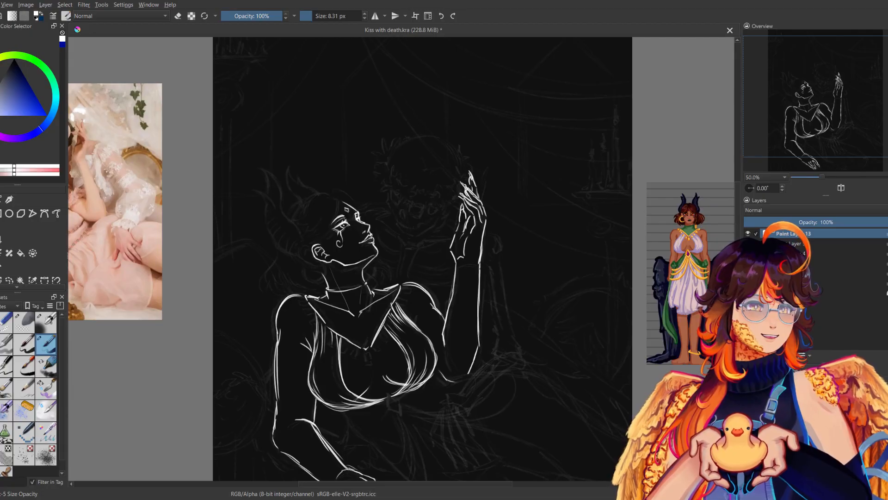
pyautogui.press('m')
pyautogui.press('m')
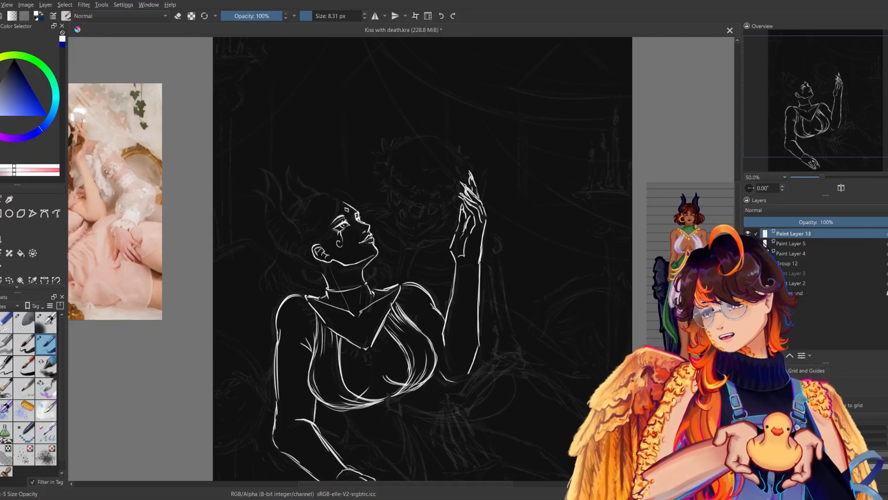
pyautogui.moveTo(507, 285); pyautogui.dragTo(485, 216)
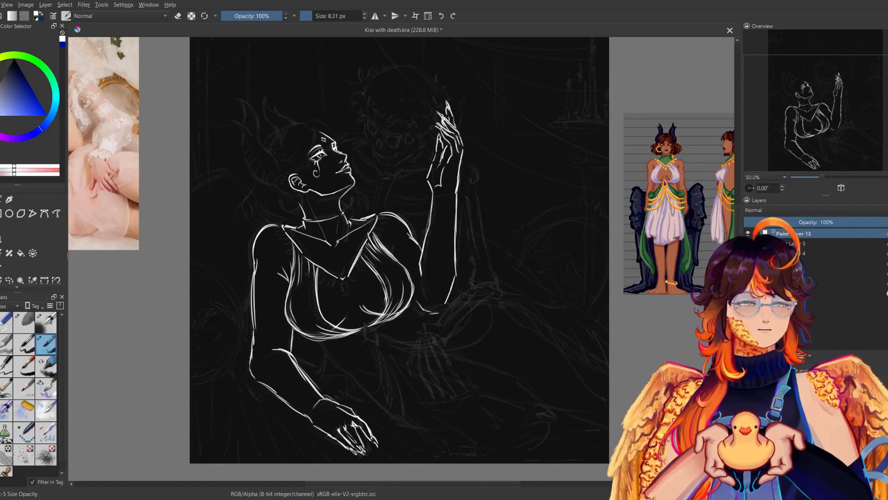
pyautogui.press('m')
pyautogui.press('m')
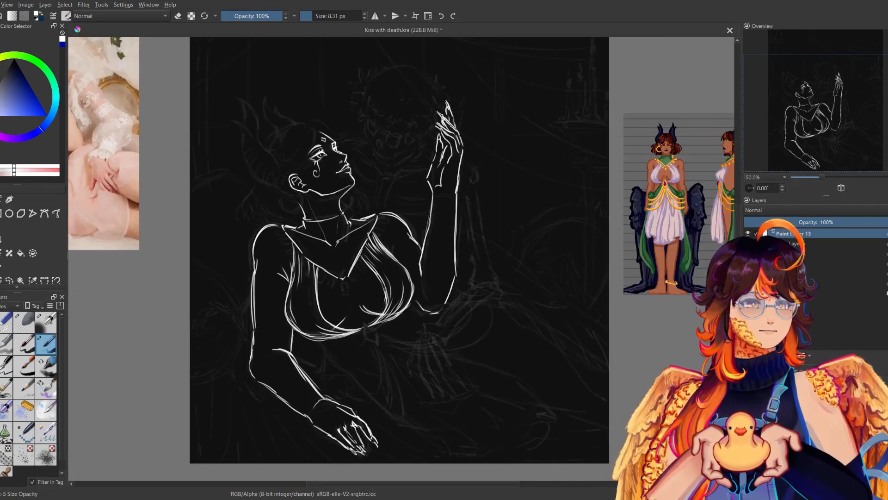
pyautogui.moveTo(502, 213); pyautogui.dragTo(490, 281)
# Select the raised hand freehand, shift it lower, rotate it slightly outward onto the wrist, apply the transform and clear the selection.
pyautogui.click(9, 280)
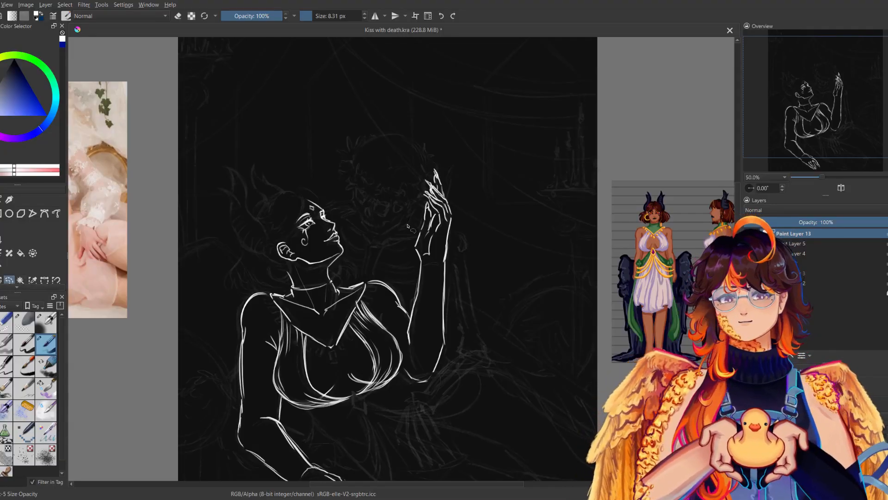
pyautogui.moveTo(400, 156); pyautogui.dragTo(462, 173)
pyautogui.hotkey('ctrl', 't')
pyautogui.moveTo(437, 143); pyautogui.dragTo(438, 160)
pyautogui.press('b')
pyautogui.hotkey('ctrl', 't')
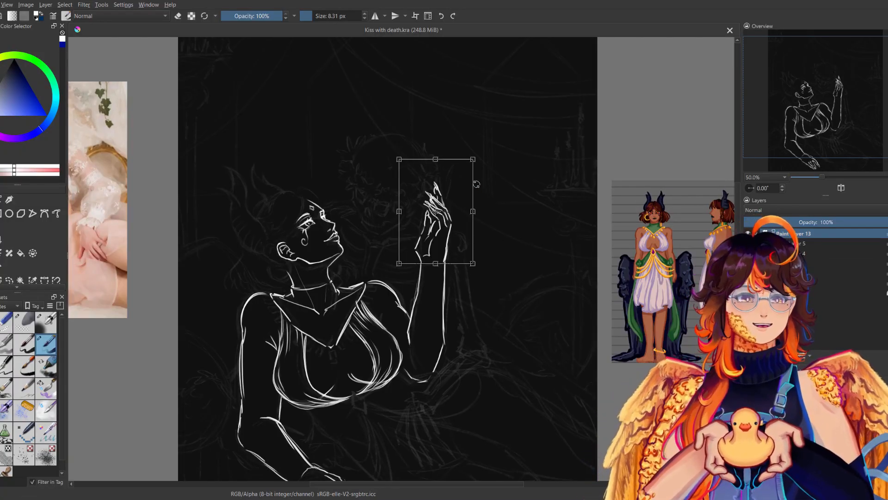
pyautogui.moveTo(496, 165); pyautogui.dragTo(508, 179)
pyautogui.moveTo(451, 231); pyautogui.dragTo(464, 230)
pyautogui.press('Return')
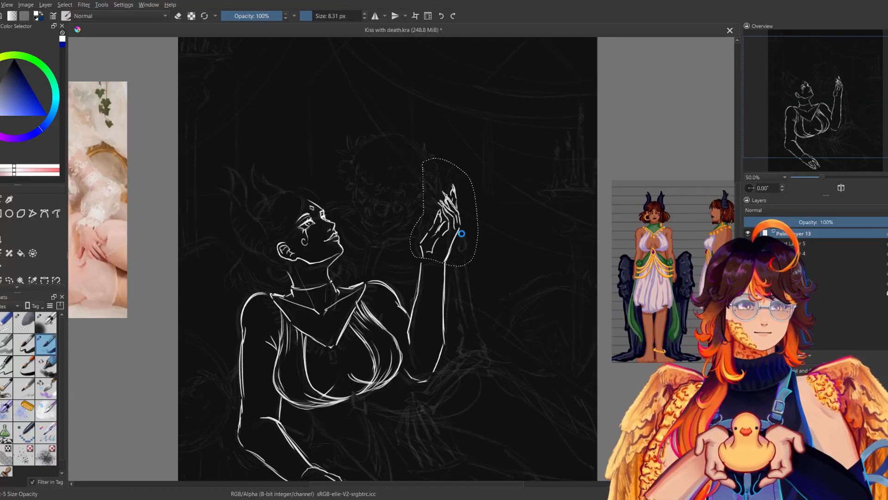
pyautogui.click(445, 226)
pyautogui.hotkey('ctrl', 'shift', 'a')
# Clean up and redraw the join between the raised hand and its wrist, comparing the pose in mirrored view.
pyautogui.press('e')
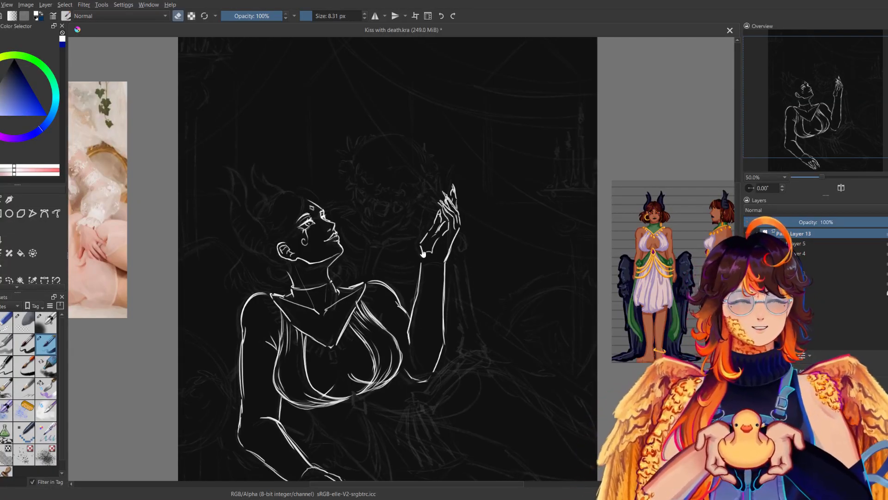
pyautogui.press('e')
pyautogui.moveTo(424, 238); pyautogui.dragTo(421, 256)
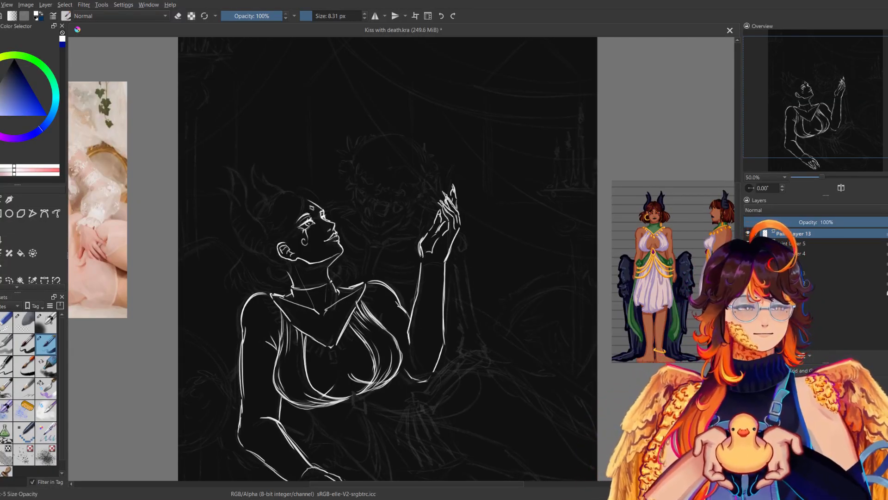
pyautogui.press('m')
pyautogui.press('m')
pyautogui.press('m')
pyautogui.press('m')
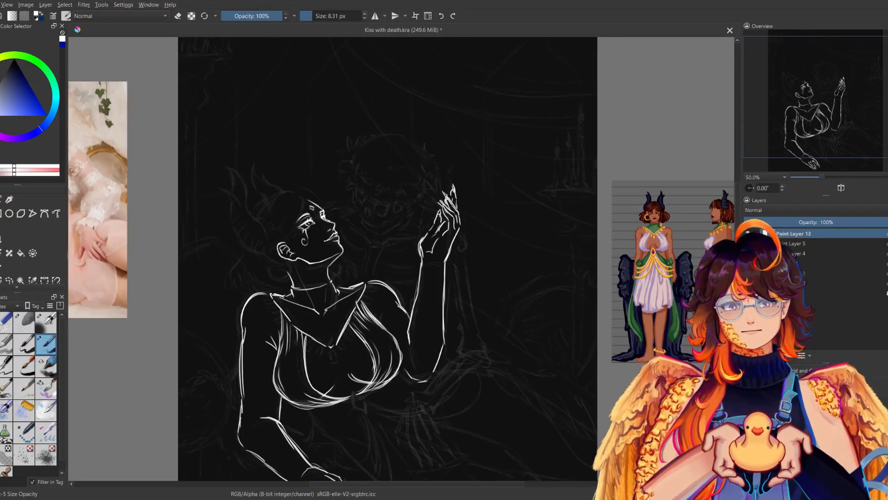
pyautogui.moveTo(439, 343)
pyautogui.mouseDown()
pyautogui.moveTo(435, 299)
pyautogui.moveTo(432, 320)
pyautogui.mouseUp()
pyautogui.press('m')
pyautogui.press('m')
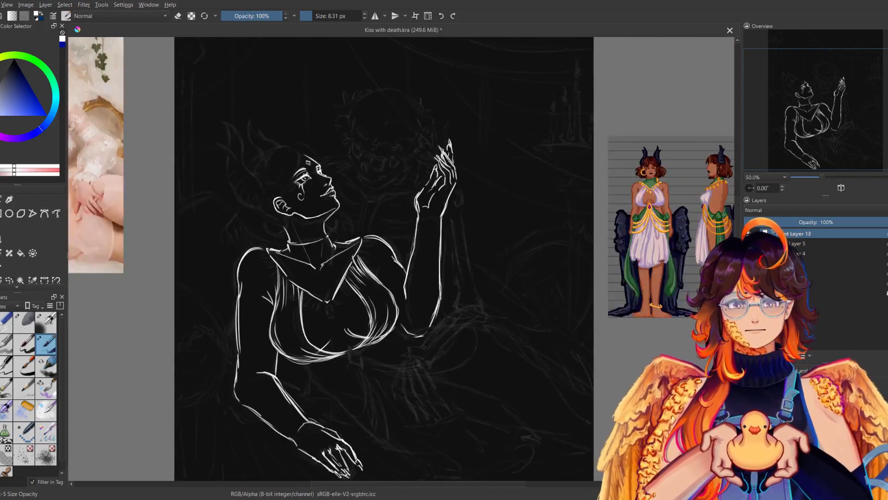
# Draw a small faceted diamond-shaped gem at the centre of the dress just under the bust.
pyautogui.scroll(-3, 383, 231)
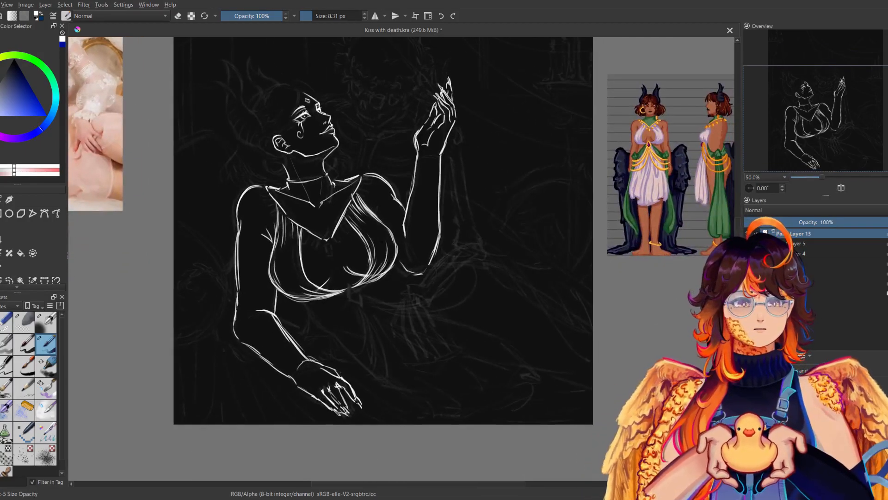
pyautogui.moveTo(348, 282); pyautogui.dragTo(345, 294)
pyautogui.hotkey('ctrl', 'z')
pyautogui.hotkey('ctrl', 'z')
pyautogui.hotkey('ctrl', 'z')
pyautogui.moveTo(346, 282)
pyautogui.mouseDown()
pyautogui.moveTo(357, 301)
pyautogui.moveTo(358, 284)
pyautogui.mouseUp()
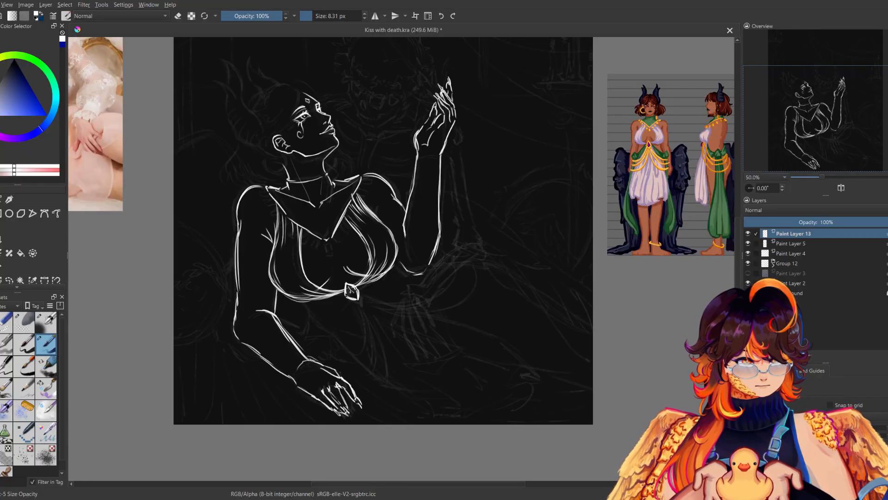
pyautogui.press('m')
pyautogui.press('m')
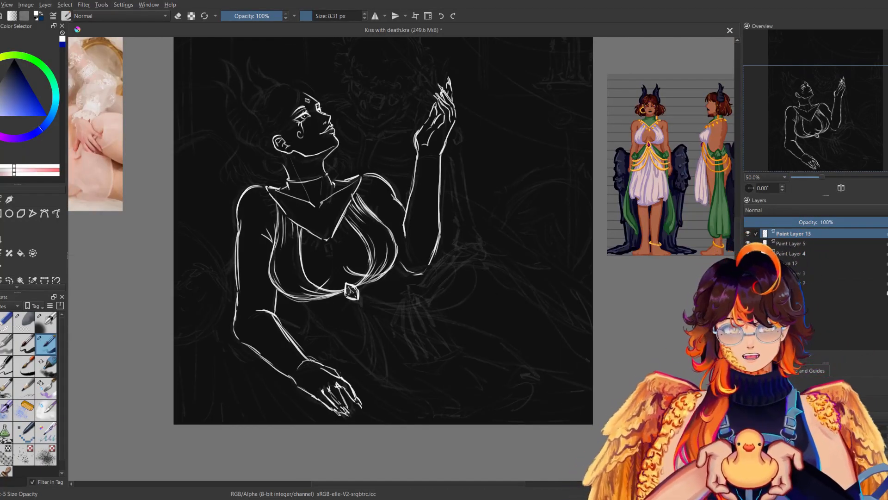
pyautogui.moveTo(370, 293)
pyautogui.mouseDown()
pyautogui.moveTo(377, 301)
pyautogui.moveTo(438, 266)
pyautogui.mouseUp()
pyautogui.moveTo(438, 273)
pyautogui.mouseDown()
pyautogui.moveTo(422, 285)
pyautogui.moveTo(374, 293)
pyautogui.mouseUp()
pyautogui.hotkey('ctrl', 'z')
pyautogui.hotkey('ctrl', 'z')
# Draw the waist line beneath the raised elbow and the long curve over the top of the hip.
pyautogui.moveTo(328, 359); pyautogui.dragTo(309, 375)
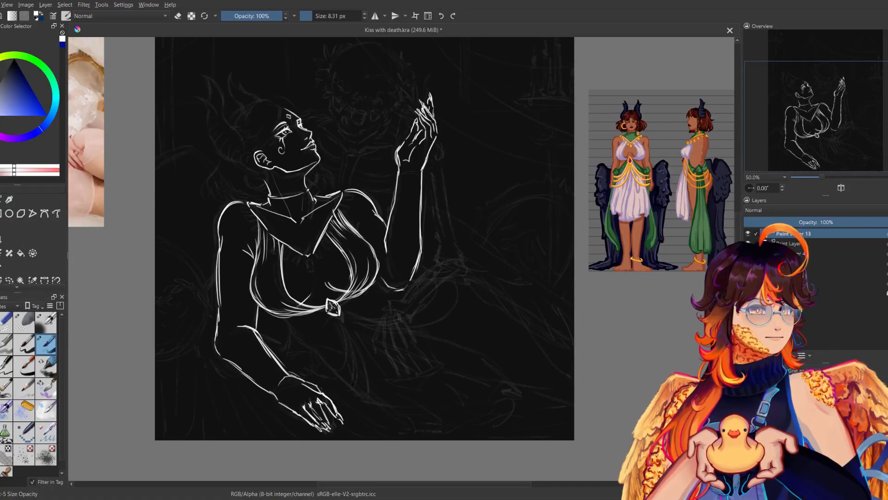
pyautogui.moveTo(378, 286); pyautogui.dragTo(394, 294)
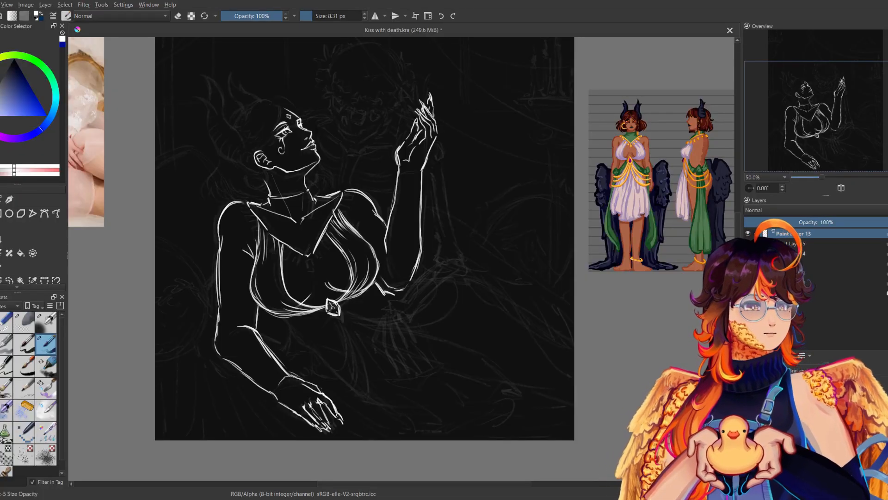
pyautogui.press('m')
pyautogui.press('m')
pyautogui.moveTo(390, 292)
pyautogui.mouseDown()
pyautogui.moveTo(437, 278)
pyautogui.moveTo(497, 288)
pyautogui.mouseUp()
pyautogui.press('m')
pyautogui.press('m')
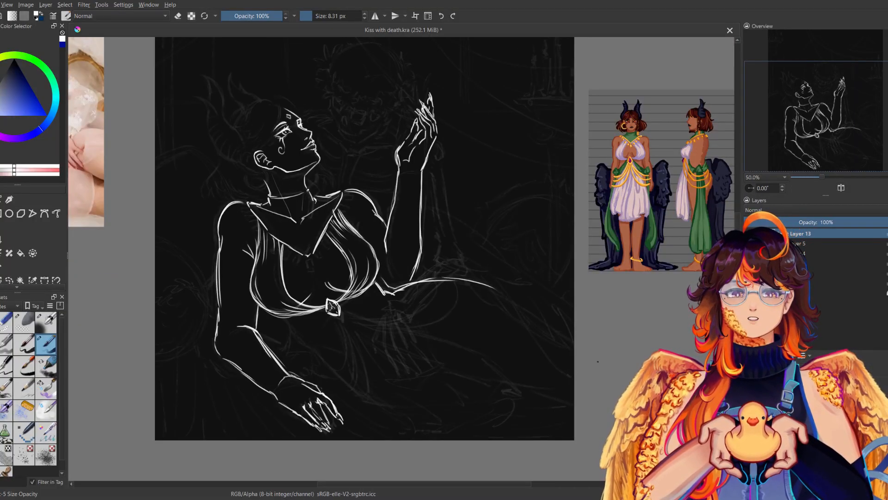
# Draw the lower torso line from under the bust down past the forearm and along the ground beneath the hip.
pyautogui.press('m')
pyautogui.press('m')
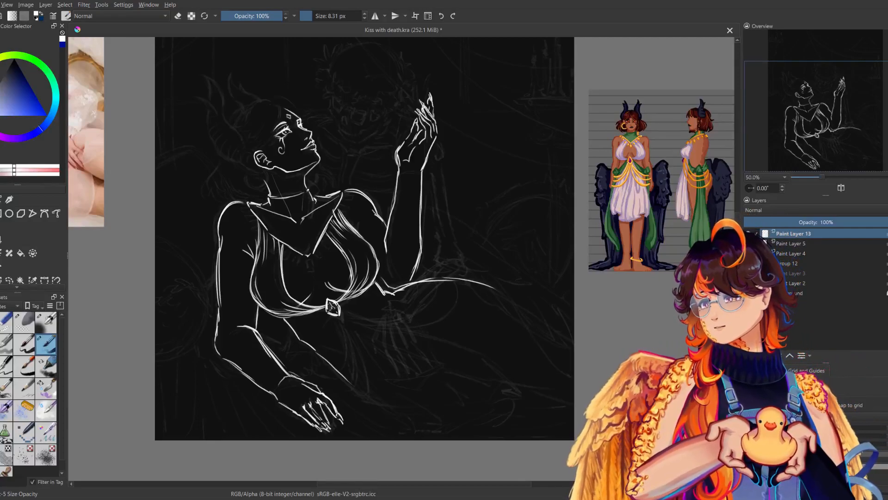
pyautogui.press('m')
pyautogui.press('m')
pyautogui.moveTo(354, 384)
pyautogui.mouseDown()
pyautogui.moveTo(365, 395)
pyautogui.moveTo(441, 404)
pyautogui.mouseUp()
pyautogui.press('m')
pyautogui.press('m')
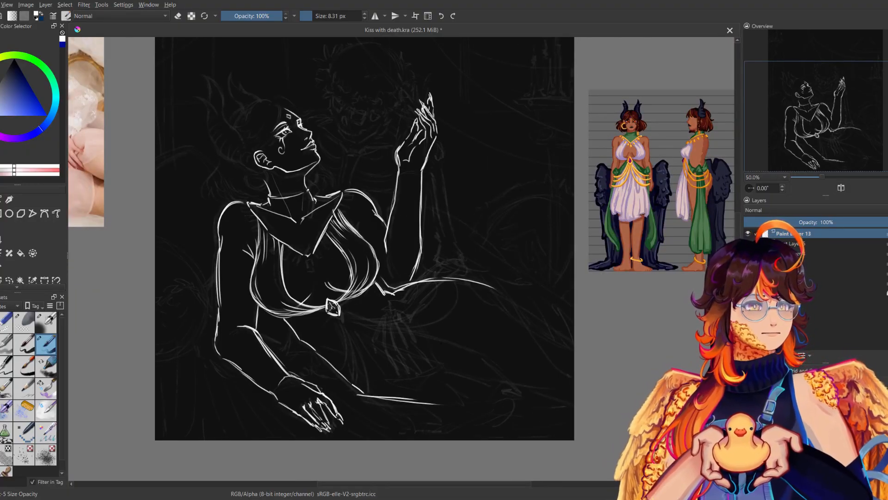
# Draw the lines marking the lower belly and the crease where it meets the thigh.
pyautogui.moveTo(414, 315)
pyautogui.mouseDown()
pyautogui.moveTo(436, 364)
pyautogui.moveTo(390, 375)
pyautogui.mouseUp()
pyautogui.press('m')
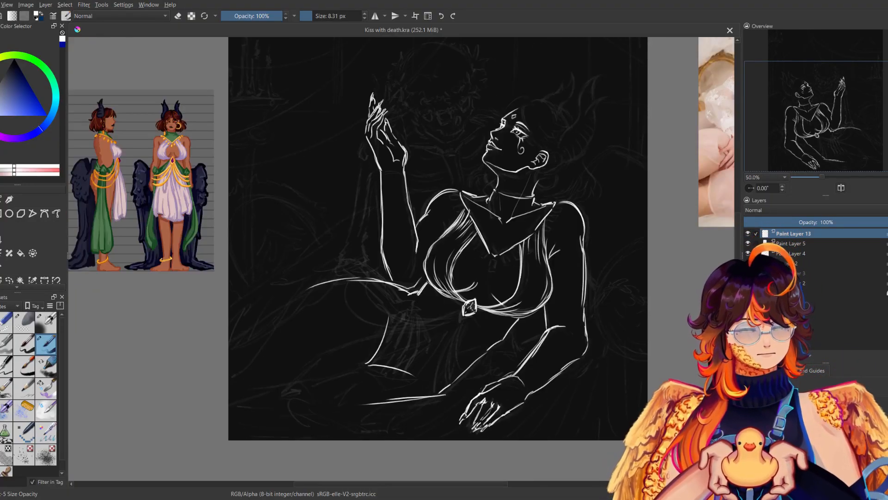
pyautogui.press('m')
# Extend the upper hip contour along the thigh and draw the thigh's lower edge out to the canvas border.
pyautogui.moveTo(495, 290); pyautogui.dragTo(569, 334)
pyautogui.press('m')
pyautogui.press('m')
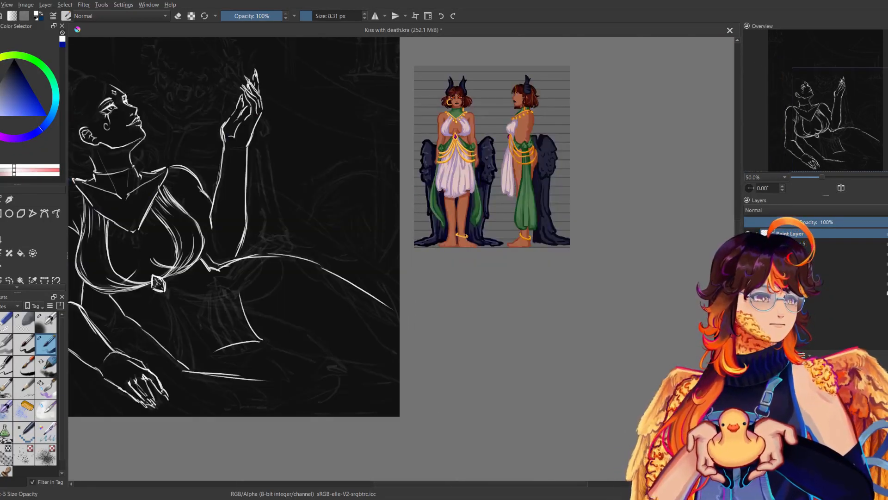
pyautogui.press('m')
pyautogui.moveTo(455, 281); pyautogui.dragTo(404, 311)
pyautogui.moveTo(539, 341); pyautogui.dragTo(420, 387)
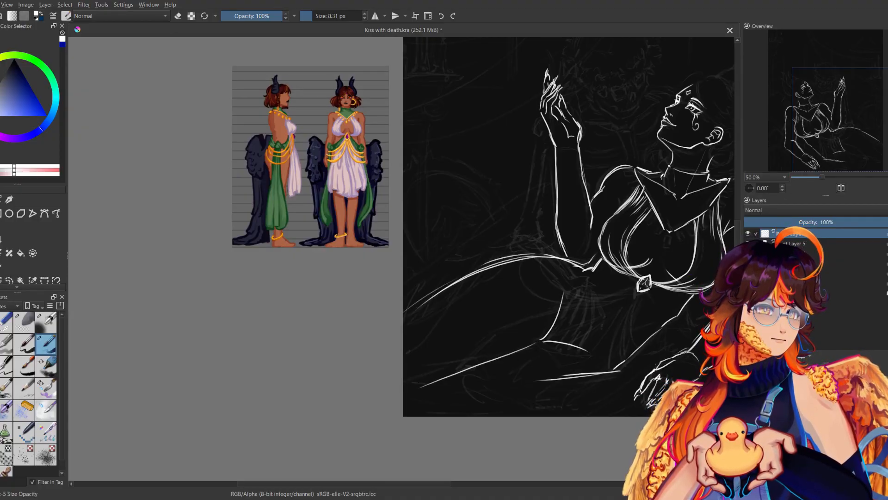
# Lengthen the lower leg contours and erase the overlapping stroke where the torso line meets the ground line.
pyautogui.press('m')
pyautogui.moveTo(370, 303); pyautogui.dragTo(525, 343)
pyautogui.moveTo(532, 419); pyautogui.dragTo(555, 421)
pyautogui.moveTo(428, 420); pyautogui.dragTo(491, 416)
pyautogui.press('m')
pyautogui.press('m')
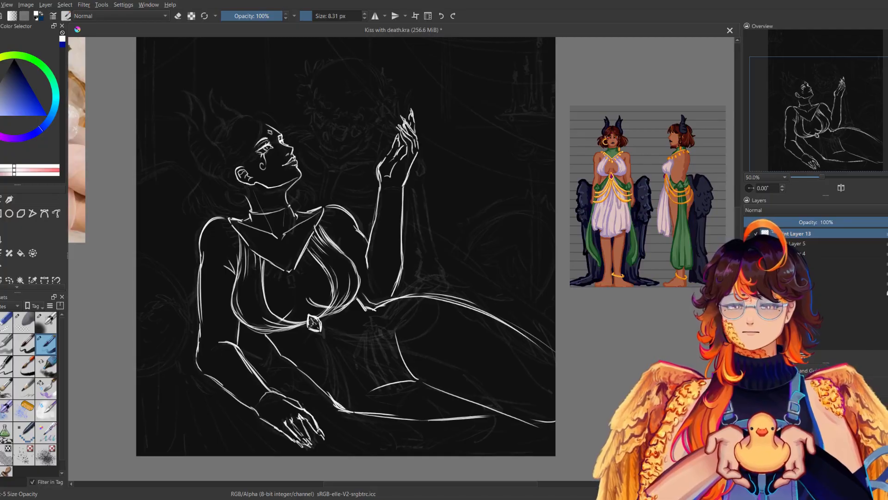
pyautogui.press('e')
pyautogui.press('e')
pyautogui.moveTo(494, 243); pyautogui.dragTo(482, 284)
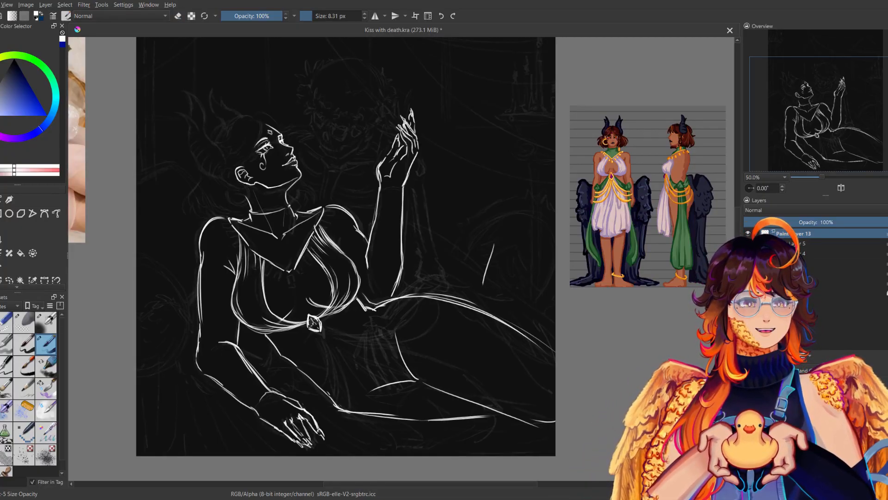
pyautogui.hotkey('ctrl', 'z')
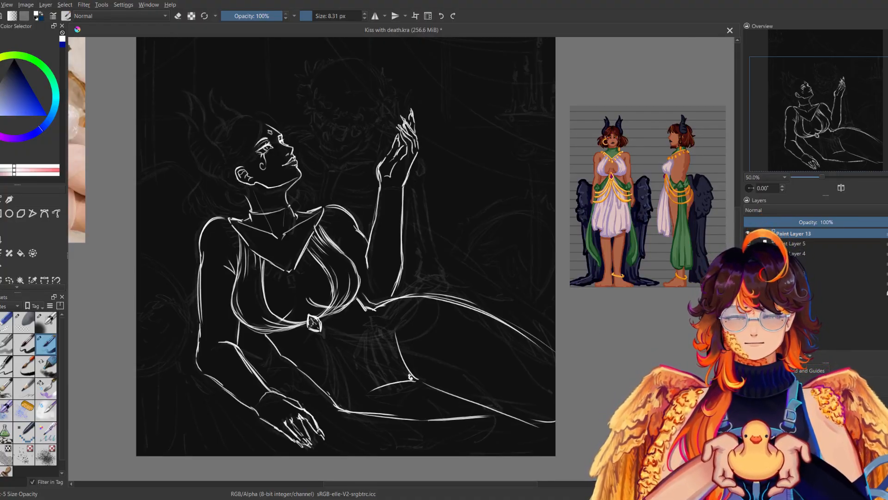
# Draw the skirt drape falling from the gem and the folds spreading across its hem on the ground.
pyautogui.press('m')
pyautogui.press('m')
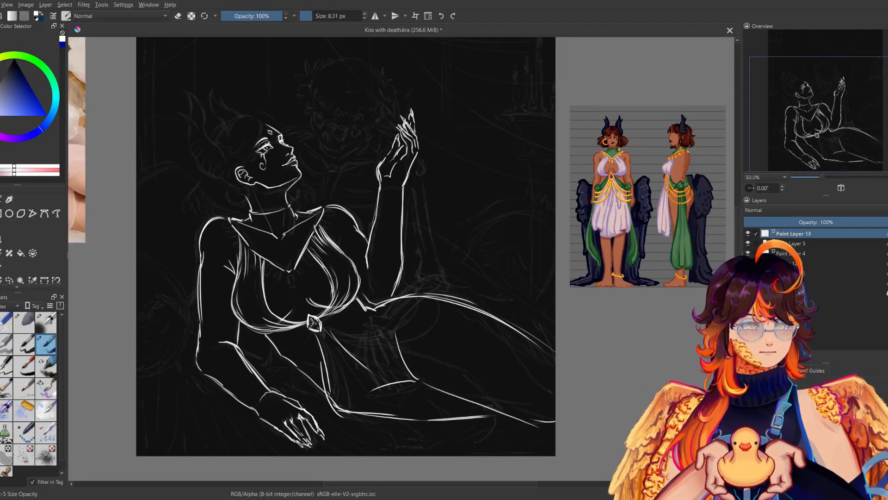
pyautogui.moveTo(351, 410); pyautogui.dragTo(395, 394)
pyautogui.moveTo(396, 395)
pyautogui.mouseDown()
pyautogui.moveTo(369, 411)
pyautogui.moveTo(375, 418)
pyautogui.mouseUp()
pyautogui.moveTo(352, 419); pyautogui.dragTo(384, 447)
pyautogui.moveTo(428, 431)
pyautogui.mouseDown()
pyautogui.moveTo(408, 439)
pyautogui.moveTo(467, 428)
pyautogui.mouseUp()
pyautogui.moveTo(483, 398); pyautogui.dragTo(415, 410)
# Add long hanging folds to the skirt below the gem, checking them in mirrored view.
pyautogui.press('m')
pyautogui.press('m')
pyautogui.moveTo(319, 334)
pyautogui.mouseDown()
pyautogui.moveTo(330, 418)
pyautogui.moveTo(313, 401)
pyautogui.mouseUp()
pyautogui.moveTo(332, 373)
pyautogui.mouseDown()
pyautogui.moveTo(347, 406)
pyautogui.moveTo(367, 408)
pyautogui.mouseUp()
pyautogui.press('m')
pyautogui.press('m')
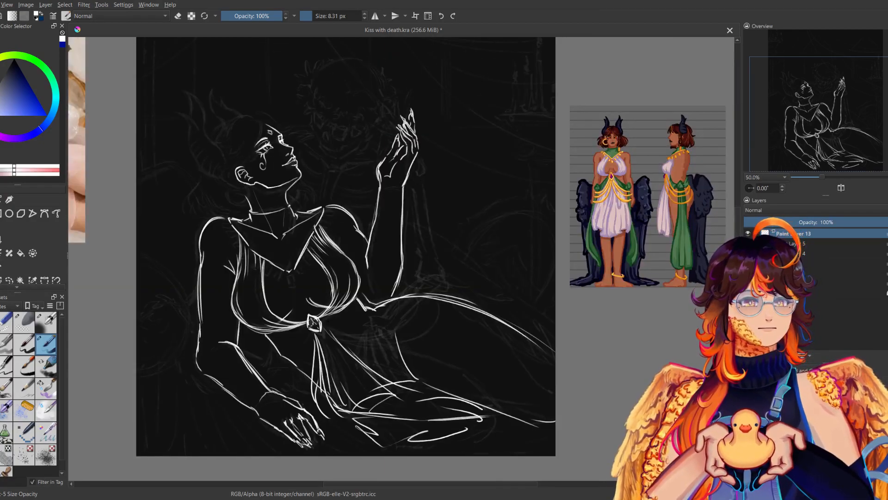
pyautogui.moveTo(322, 319); pyautogui.dragTo(405, 309)
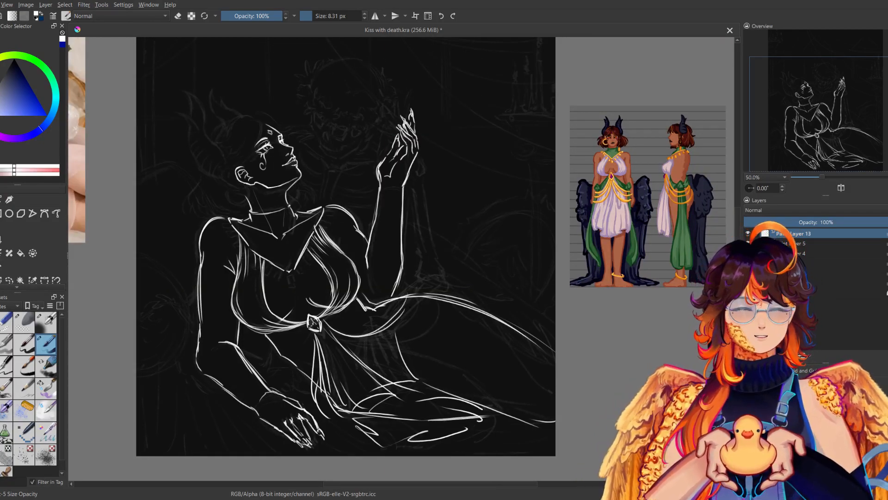
pyautogui.hotkey('ctrl', 'z')
# Draw a curved sash from the gem across the waist to a gathered knot at the hip, trimming overlapping lines.
pyautogui.hotkey('ctrl', 'z')
pyautogui.moveTo(322, 327)
pyautogui.mouseDown()
pyautogui.moveTo(378, 342)
pyautogui.moveTo(414, 299)
pyautogui.mouseUp()
pyautogui.moveTo(323, 327)
pyautogui.mouseDown()
pyautogui.moveTo(370, 335)
pyautogui.moveTo(397, 299)
pyautogui.moveTo(395, 275)
pyautogui.moveTo(423, 286)
pyautogui.moveTo(401, 334)
pyautogui.mouseUp()
pyautogui.hotkey('ctrl', 'z')
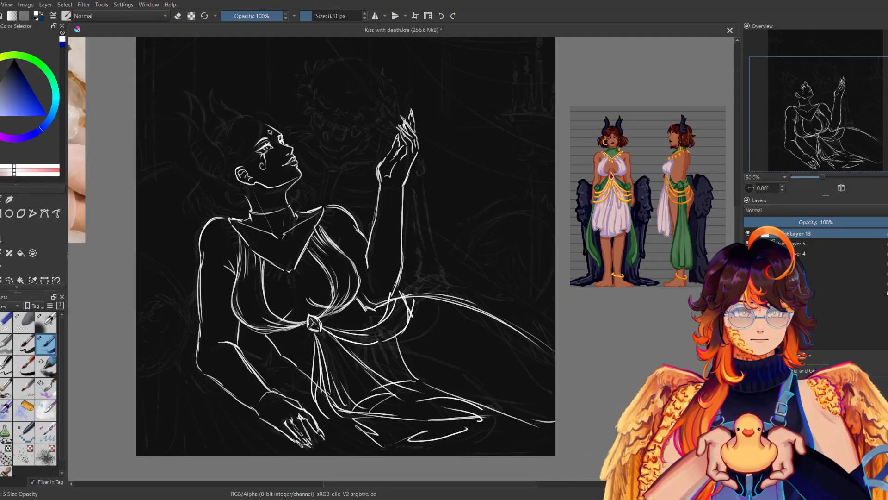
pyautogui.press('e')
pyautogui.moveTo(412, 303)
pyautogui.mouseDown()
pyautogui.moveTo(412, 318)
pyautogui.moveTo(405, 283)
pyautogui.moveTo(404, 296)
pyautogui.mouseUp()
pyautogui.press('e')
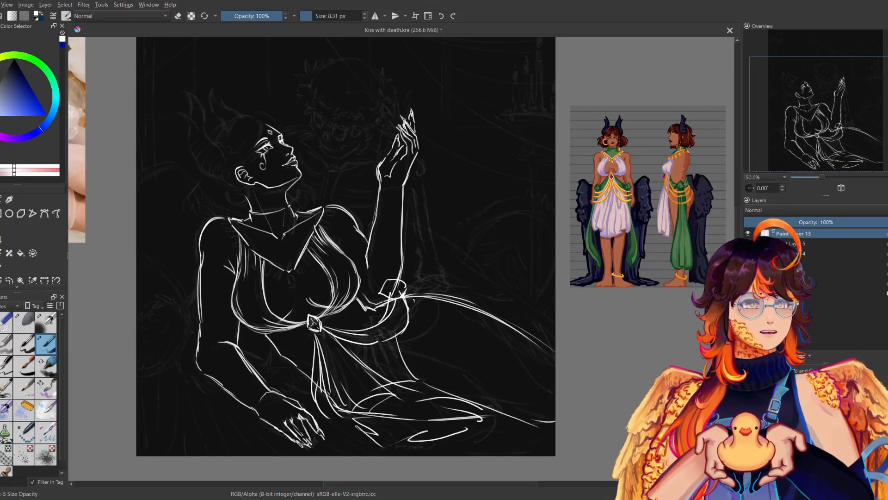
# Draw cloth folds hanging from the sash over the belly and thigh, including the skirt's inner opening edge.
pyautogui.moveTo(397, 337)
pyautogui.mouseDown()
pyautogui.moveTo(406, 386)
pyautogui.moveTo(463, 399)
pyautogui.mouseUp()
pyautogui.moveTo(424, 352); pyautogui.dragTo(491, 410)
pyautogui.press('m')
pyautogui.press('m')
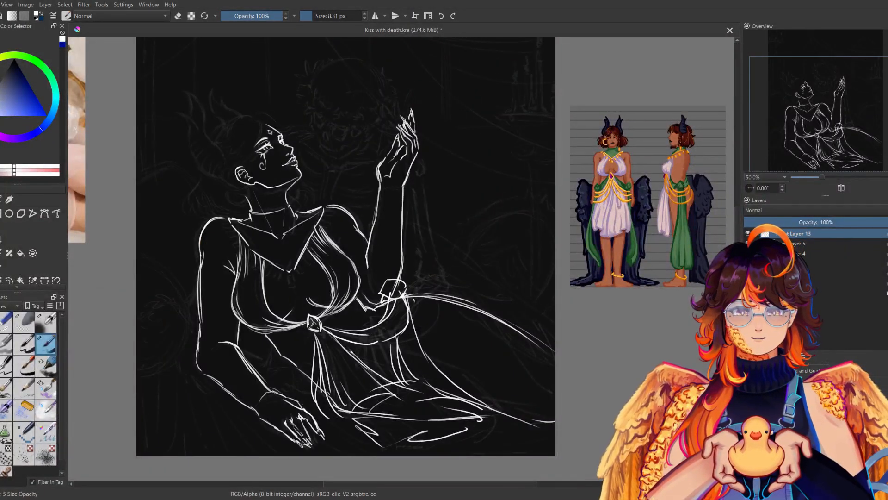
pyautogui.moveTo(355, 350)
pyautogui.mouseDown()
pyautogui.moveTo(343, 343)
pyautogui.moveTo(394, 378)
pyautogui.moveTo(420, 428)
pyautogui.mouseUp()
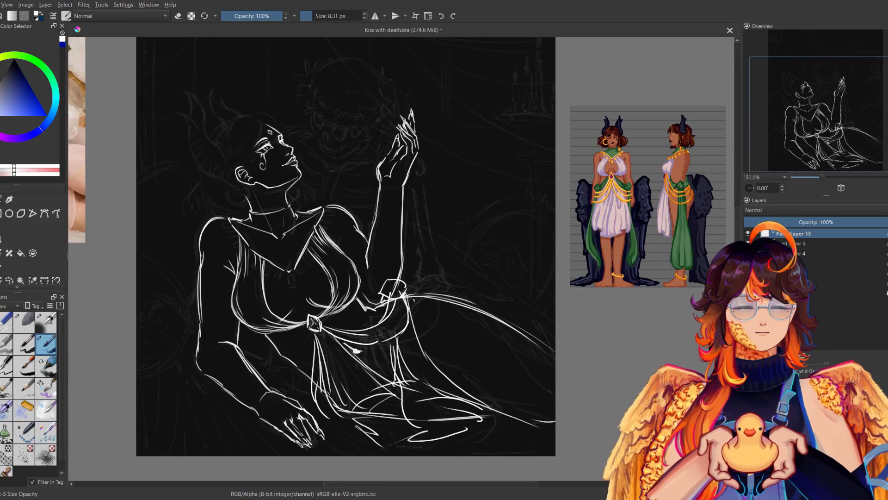
pyautogui.moveTo(428, 365); pyautogui.dragTo(498, 412)
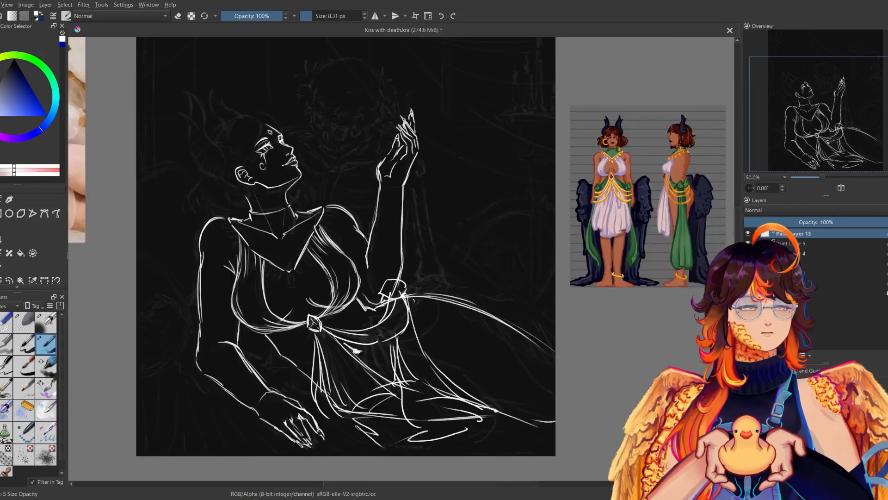
# Draw the skirt's outer edge over the thigh and extend its flowing hem along the ground to the canvas bottom.
pyautogui.moveTo(416, 337); pyautogui.dragTo(512, 404)
pyautogui.moveTo(522, 401)
pyautogui.mouseDown()
pyautogui.moveTo(501, 424)
pyautogui.moveTo(557, 439)
pyautogui.mouseUp()
pyautogui.press('m')
pyautogui.press('m')
pyautogui.moveTo(444, 427); pyautogui.dragTo(486, 455)
pyautogui.press('m')
pyautogui.press('m')
pyautogui.moveTo(476, 328); pyautogui.dragTo(467, 359)
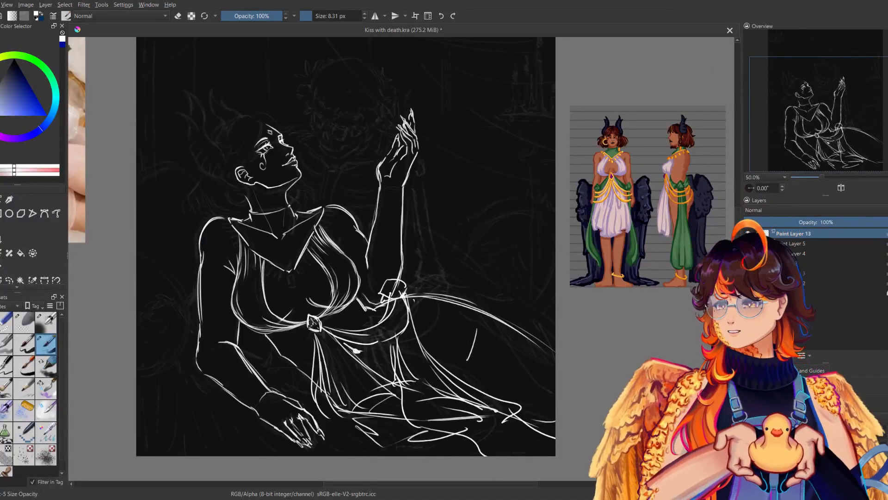
pyautogui.hotkey('ctrl', 'z')
# Switch to the small eraser brush and erase the fold and leg lines inside the skirt over the thigh.
pyautogui.click(4, 324)
pyautogui.moveTo(408, 359)
pyautogui.mouseDown()
pyautogui.moveTo(407, 383)
pyautogui.moveTo(474, 406)
pyautogui.mouseUp()
pyautogui.moveTo(437, 374)
pyautogui.mouseDown()
pyautogui.moveTo(488, 405)
pyautogui.moveTo(437, 416)
pyautogui.moveTo(509, 420)
pyautogui.moveTo(515, 409)
pyautogui.moveTo(539, 428)
pyautogui.mouseUp()
pyautogui.moveTo(420, 347); pyautogui.dragTo(432, 364)
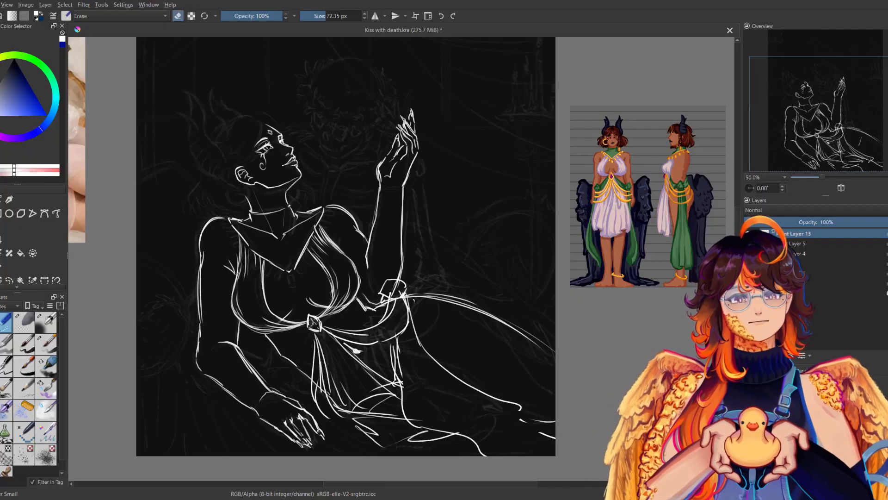
# Erase the lines overlapping inside the hip knot and redraw the small gathered fold at the skirt's inner edge over the thigh.
pyautogui.moveTo(398, 292); pyautogui.dragTo(396, 286)
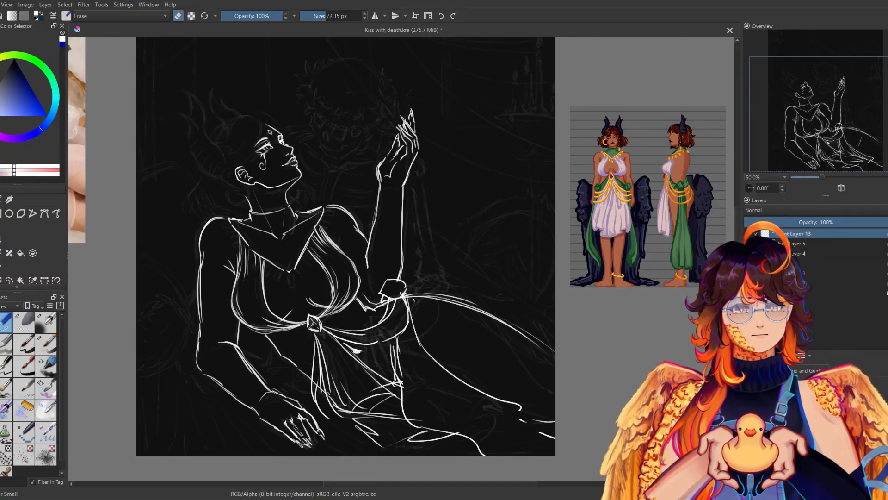
pyautogui.click(45, 343)
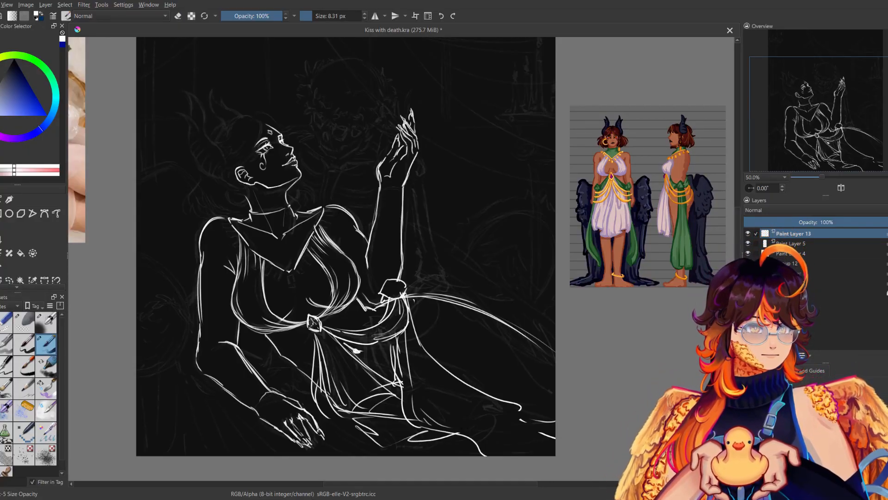
pyautogui.moveTo(395, 374); pyautogui.dragTo(391, 384)
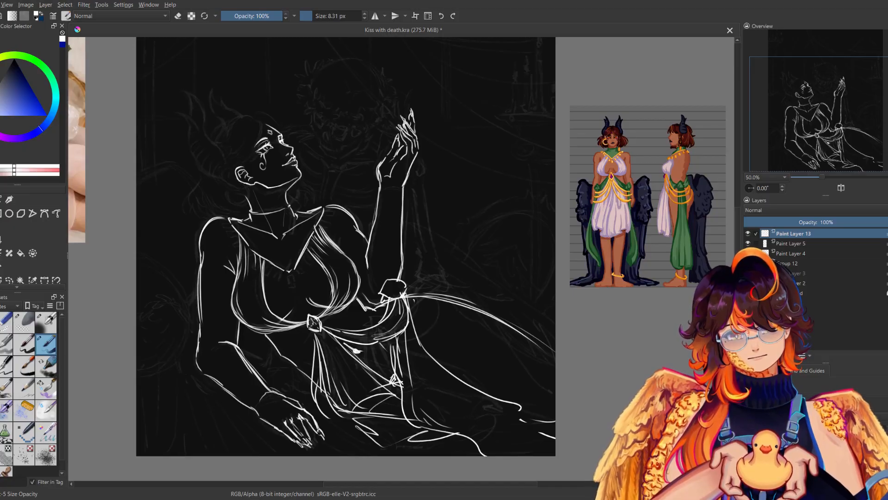
# Erase the leftover lines inside the skirt over the thigh and draw long folds flowing from the hip knot to the ground hem.
pyautogui.click(5, 322)
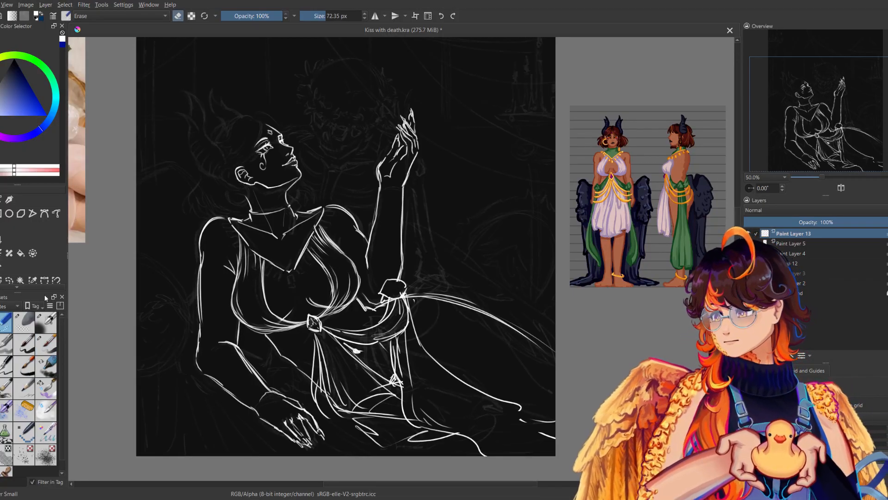
pyautogui.moveTo(401, 381)
pyautogui.mouseDown()
pyautogui.moveTo(412, 421)
pyautogui.moveTo(398, 380)
pyautogui.moveTo(406, 417)
pyautogui.moveTo(425, 429)
pyautogui.mouseUp()
pyautogui.click(46, 344)
pyautogui.moveTo(425, 397)
pyautogui.mouseDown()
pyautogui.moveTo(520, 445)
pyautogui.moveTo(470, 432)
pyautogui.moveTo(522, 422)
pyautogui.mouseUp()
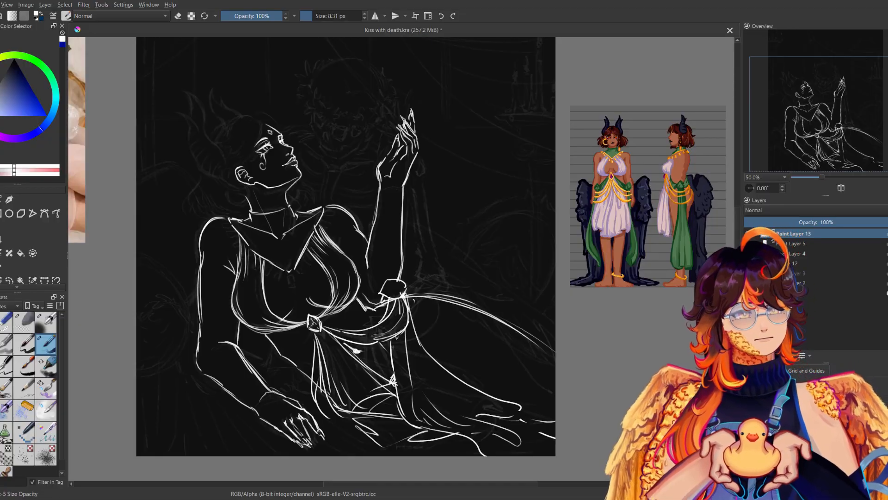
pyautogui.moveTo(437, 377); pyautogui.dragTo(453, 389)
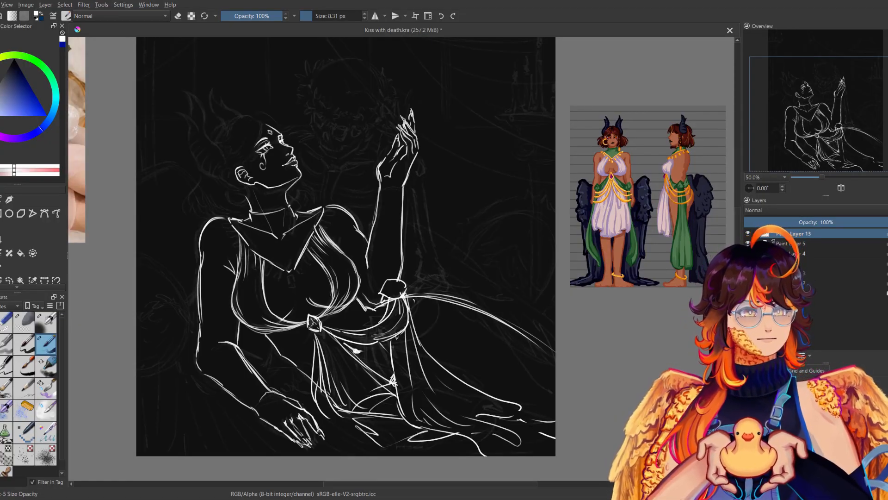
pyautogui.press('m')
pyautogui.press('m')
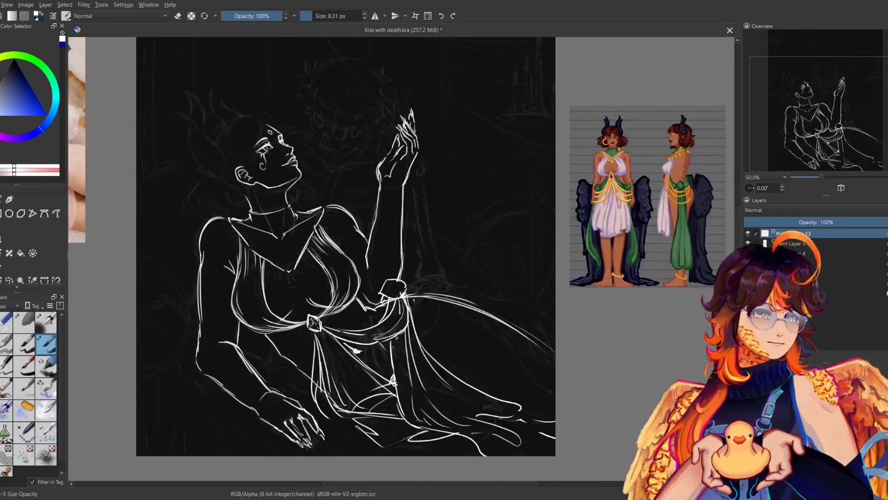
# Rework the front skirt panel with folds falling from the gem and a rippling hem along the ground, erasing the old lines.
pyautogui.moveTo(328, 340)
pyautogui.mouseDown()
pyautogui.moveTo(347, 372)
pyautogui.moveTo(312, 390)
pyautogui.moveTo(352, 411)
pyautogui.moveTo(385, 395)
pyautogui.moveTo(366, 418)
pyautogui.moveTo(377, 435)
pyautogui.moveTo(361, 429)
pyautogui.mouseUp()
pyautogui.click(2, 321)
pyautogui.click(46, 344)
pyautogui.moveTo(319, 408)
pyautogui.mouseDown()
pyautogui.moveTo(344, 424)
pyautogui.moveTo(385, 424)
pyautogui.moveTo(377, 432)
pyautogui.moveTo(389, 448)
pyautogui.mouseUp()
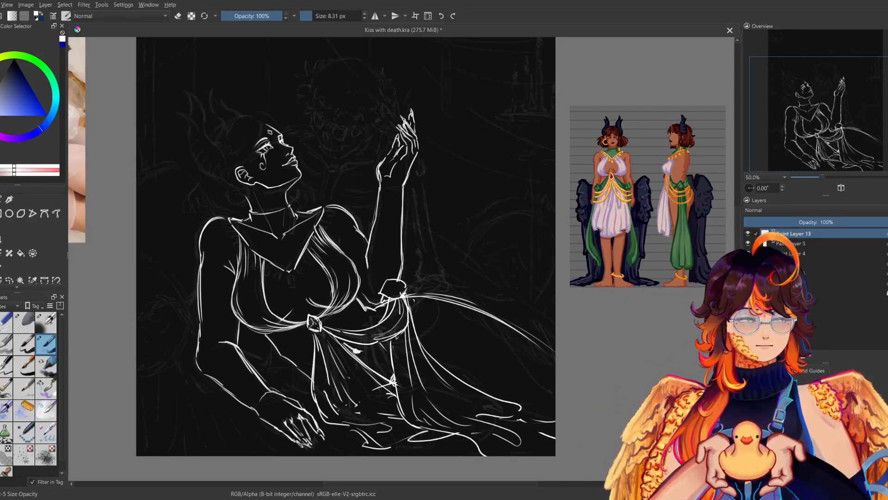
pyautogui.moveTo(343, 381); pyautogui.dragTo(360, 412)
pyautogui.press('m')
pyautogui.press('m')
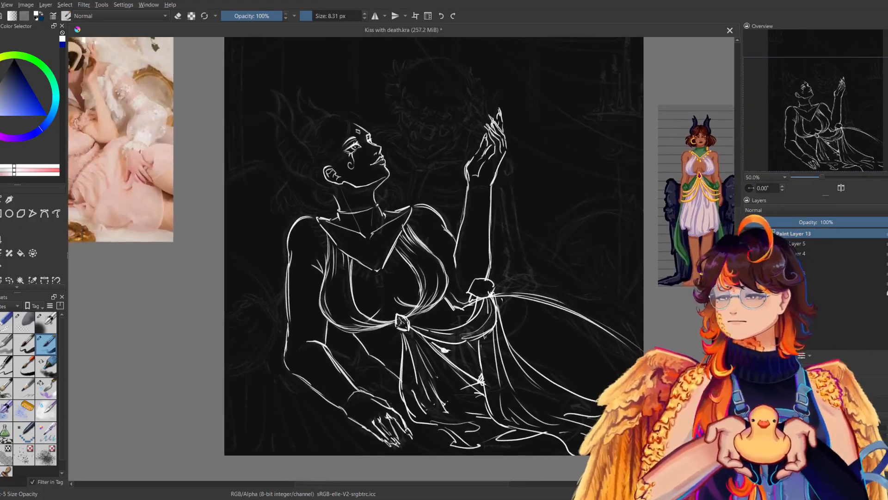
# Draw the front panel's side fold below the gem and a small curled cloth gather at the waist beside the resting arm.
pyautogui.press('m')
pyautogui.moveTo(399, 331)
pyautogui.mouseDown()
pyautogui.moveTo(412, 375)
pyautogui.moveTo(423, 365)
pyautogui.moveTo(420, 388)
pyautogui.moveTo(405, 395)
pyautogui.mouseUp()
pyautogui.press('m')
pyautogui.moveTo(376, 359); pyautogui.dragTo(368, 374)
pyautogui.moveTo(370, 379)
pyautogui.mouseDown()
pyautogui.moveTo(375, 385)
pyautogui.moveTo(377, 375)
pyautogui.mouseUp()
pyautogui.moveTo(378, 370); pyautogui.dragTo(384, 387)
pyautogui.press('m')
pyautogui.press('m')
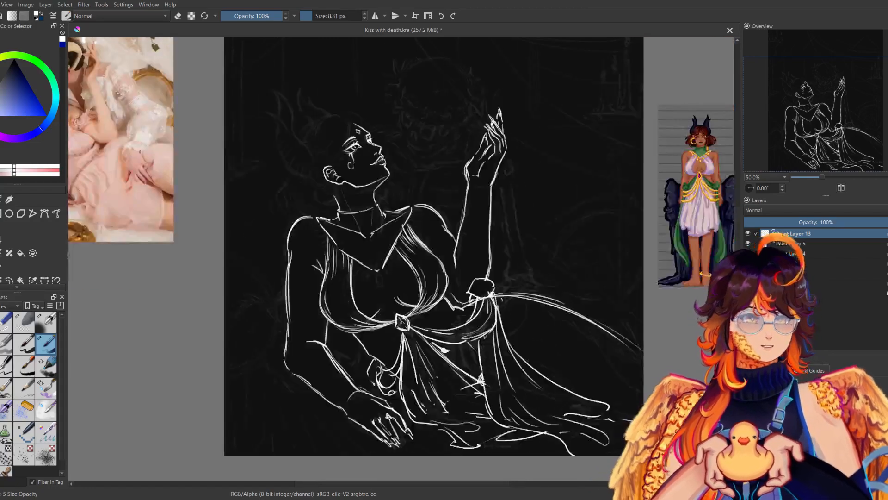
# Draw a curved chain loop hanging from the gem across the thigh and back up to the hip knot, redoing the first attempt.
pyautogui.moveTo(462, 277); pyautogui.dragTo(410, 291)
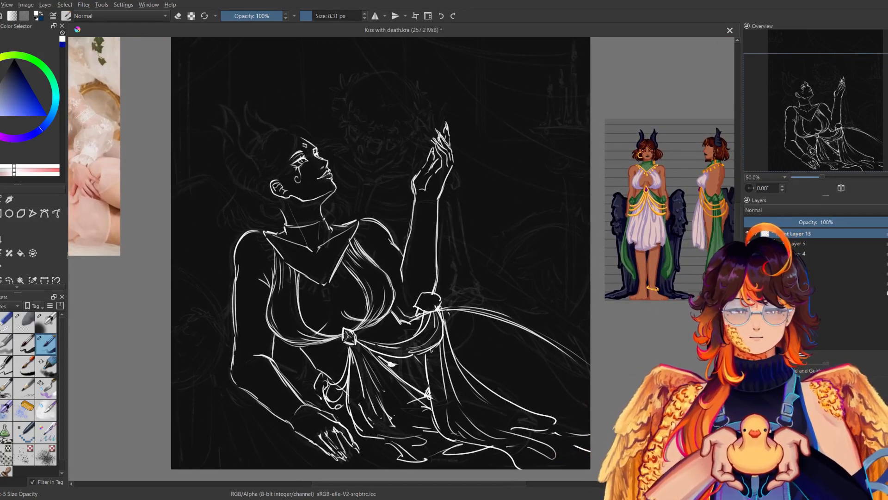
pyautogui.moveTo(354, 342); pyautogui.dragTo(442, 310)
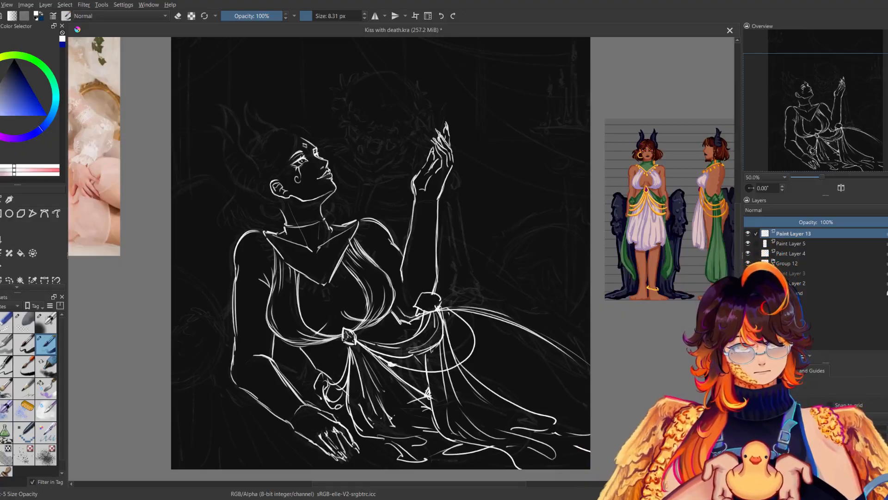
pyautogui.hotkey('ctrl', 'z')
pyautogui.moveTo(358, 340)
pyautogui.mouseDown()
pyautogui.moveTo(394, 360)
pyautogui.moveTo(466, 315)
pyautogui.moveTo(454, 310)
pyautogui.moveTo(474, 338)
pyautogui.mouseUp()
pyautogui.press('m')
pyautogui.press('m')
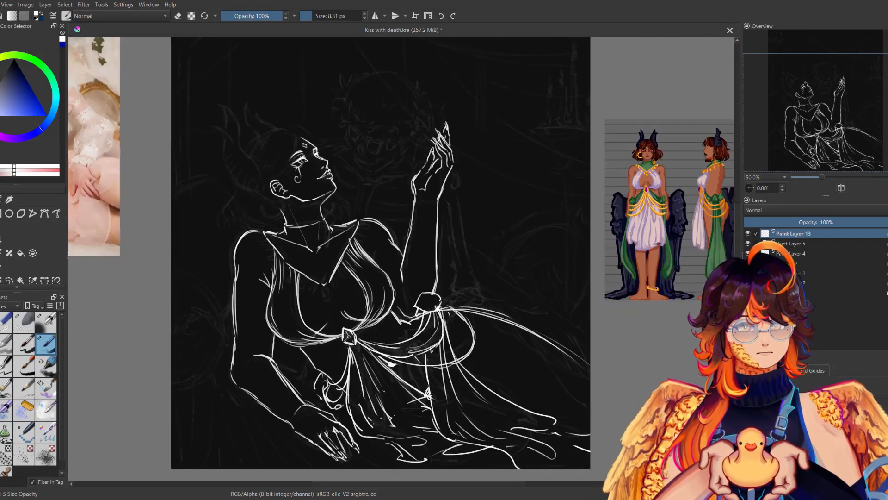
# Draw a wider chain loop from the gem around the hip and erase the overlapping upper part of the narrower loop.
pyautogui.moveTo(355, 341)
pyautogui.mouseDown()
pyautogui.moveTo(467, 328)
pyautogui.moveTo(441, 306)
pyautogui.mouseUp()
pyautogui.hotkey('ctrl', 'z')
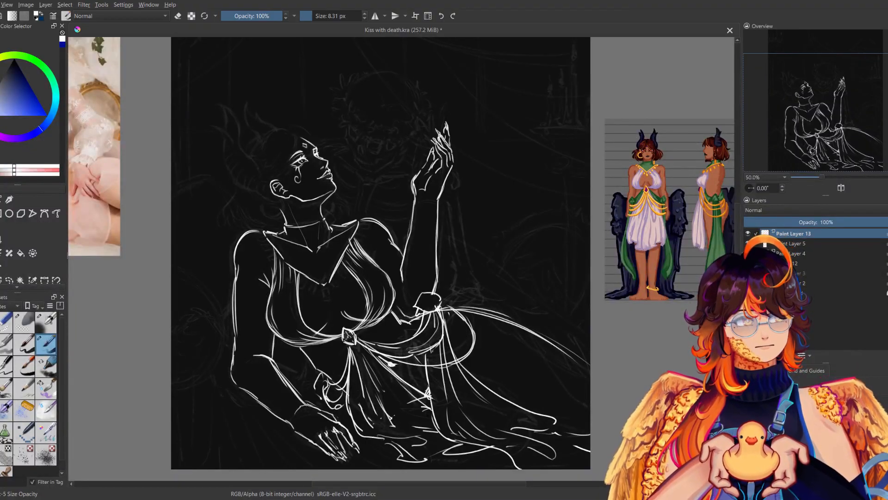
pyautogui.moveTo(354, 342)
pyautogui.mouseDown()
pyautogui.moveTo(409, 352)
pyautogui.moveTo(447, 311)
pyautogui.mouseUp()
pyautogui.hotkey('ctrl', 'z')
pyautogui.moveTo(352, 342)
pyautogui.mouseDown()
pyautogui.moveTo(435, 302)
pyautogui.moveTo(480, 336)
pyautogui.mouseUp()
pyautogui.hotkey('ctrl', 'z')
pyautogui.hotkey('ctrl', 'z')
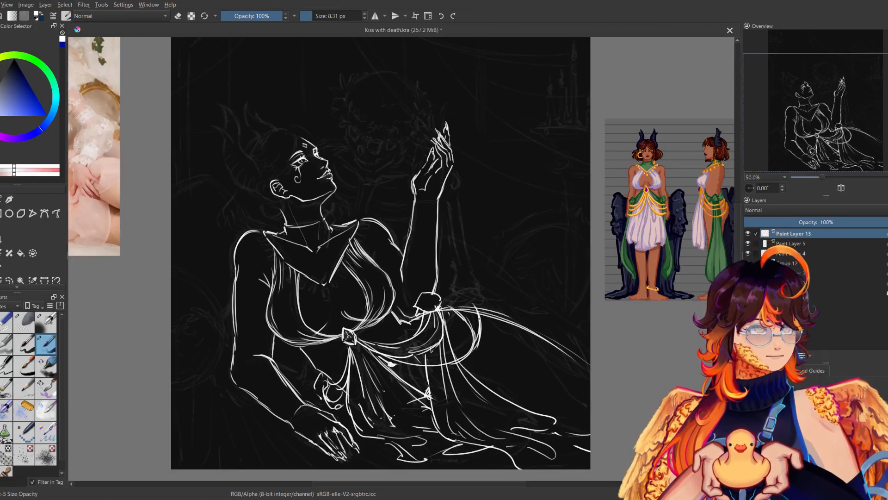
pyautogui.click(11, 321)
pyautogui.moveTo(457, 314); pyautogui.dragTo(471, 332)
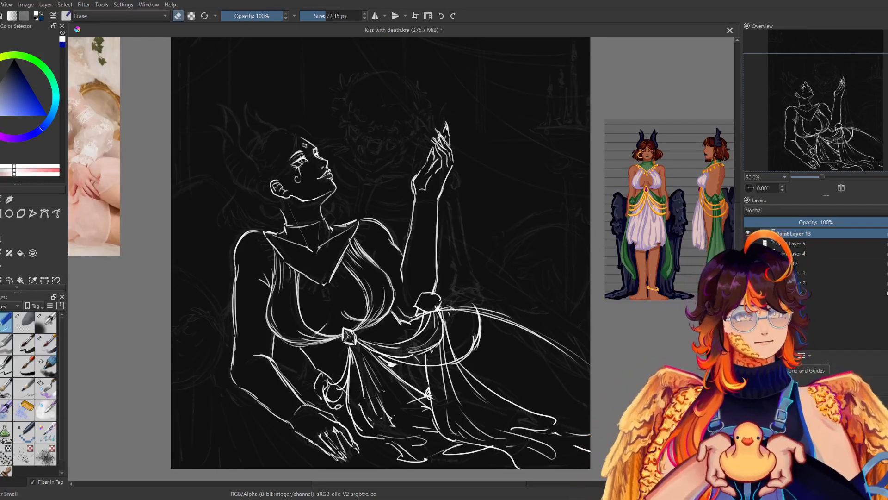
pyautogui.press('m')
pyautogui.press('m')
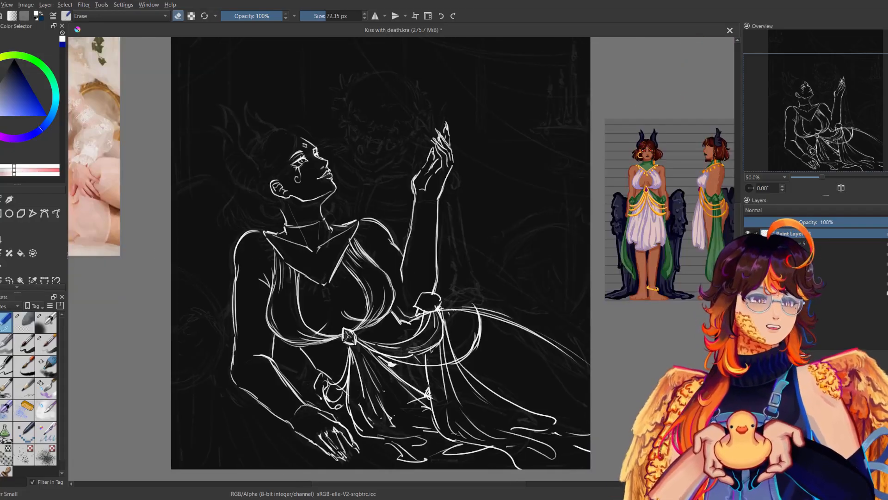
# Switch back to the line brush and add more draped chain strands across the hip and folds beside the waist gather.
pyautogui.click(46, 344)
pyautogui.press('m')
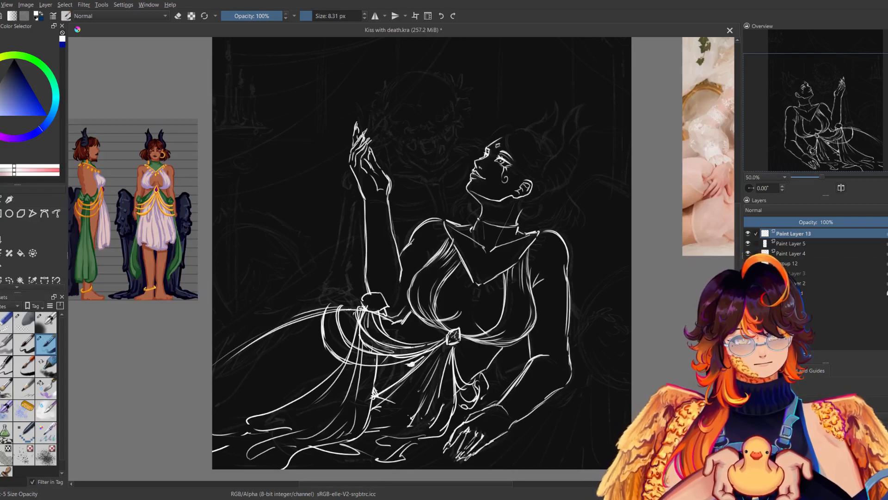
pyautogui.press('m')
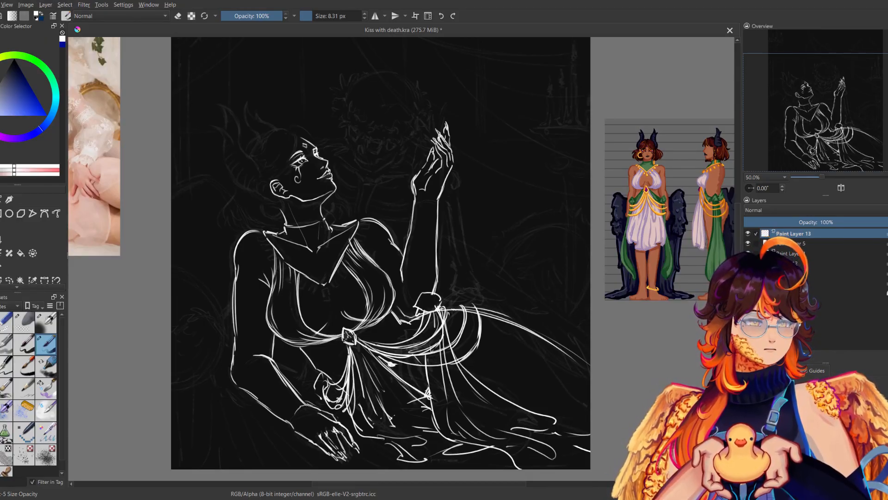
pyautogui.press('m')
pyautogui.press('m')
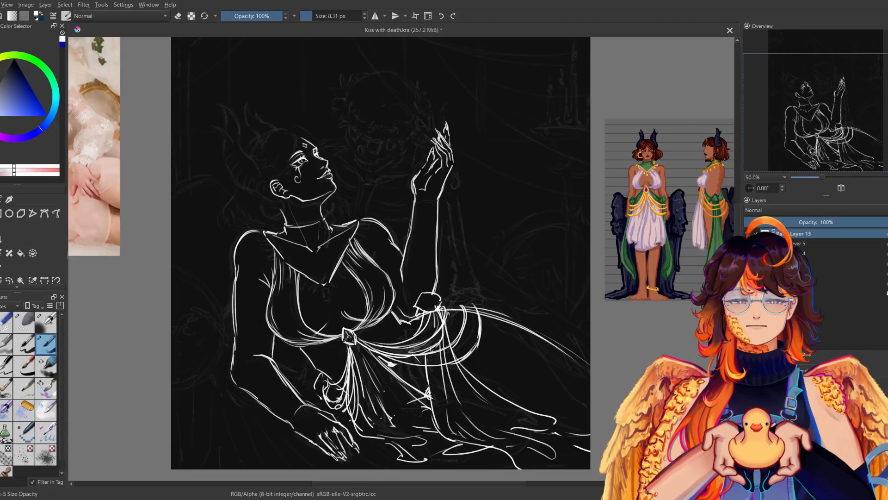
# Strengthen the lower leg and skirt hem lines running along the ground to the canvas edge.
pyautogui.moveTo(500, 318)
pyautogui.mouseDown()
pyautogui.moveTo(484, 321)
pyautogui.moveTo(563, 363)
pyautogui.mouseUp()
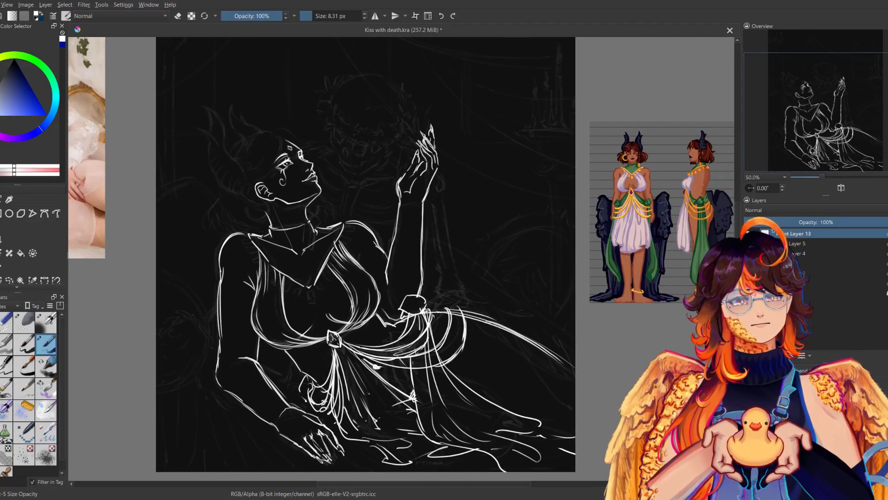
pyautogui.moveTo(495, 430); pyautogui.dragTo(537, 434)
pyautogui.moveTo(468, 424); pyautogui.dragTo(502, 417)
pyautogui.press('m')
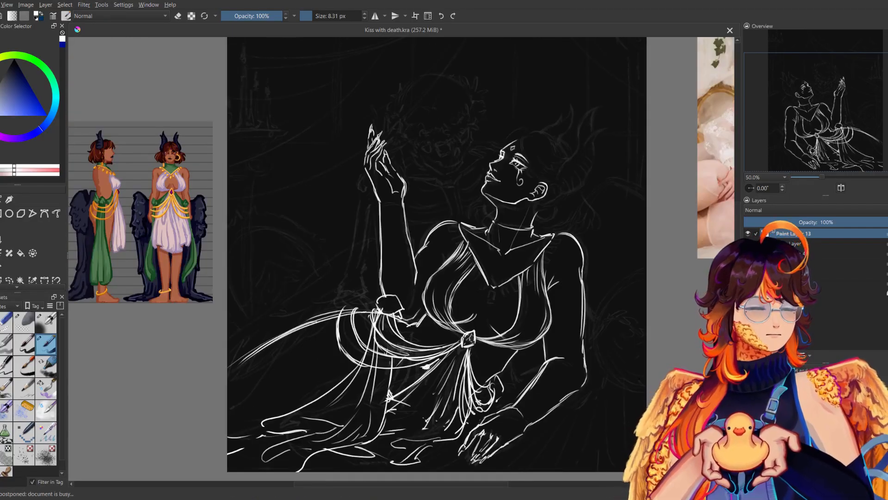
pyautogui.press('m')
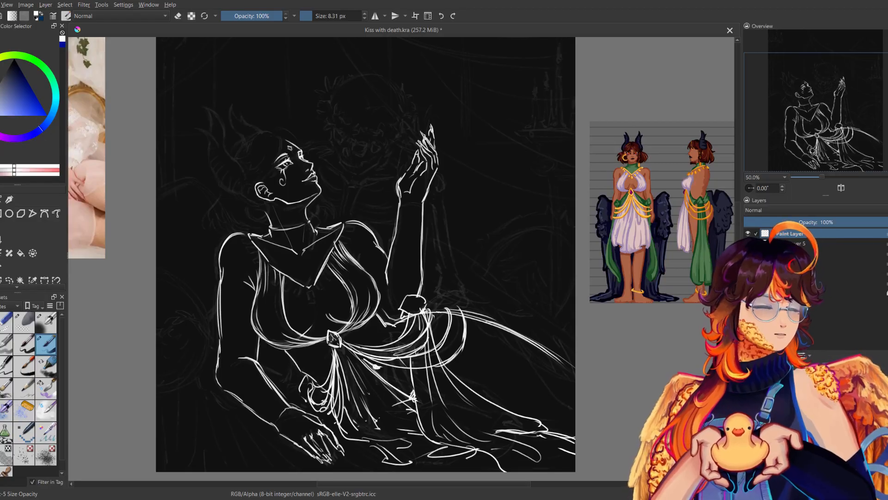
# Draw a row of small rounded beads along the collar's edge from its point up to the raised arm's shoulder.
pyautogui.scroll(-2, 821, 176)
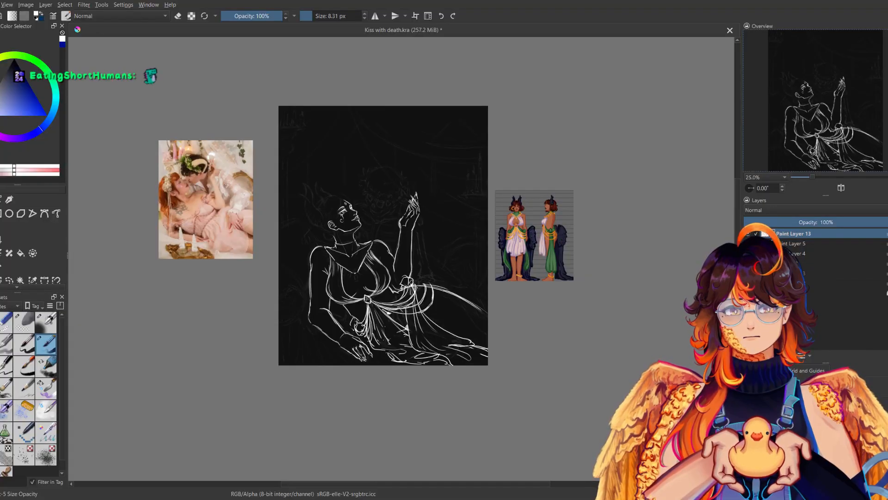
pyautogui.moveTo(383, 235); pyautogui.dragTo(373, 279)
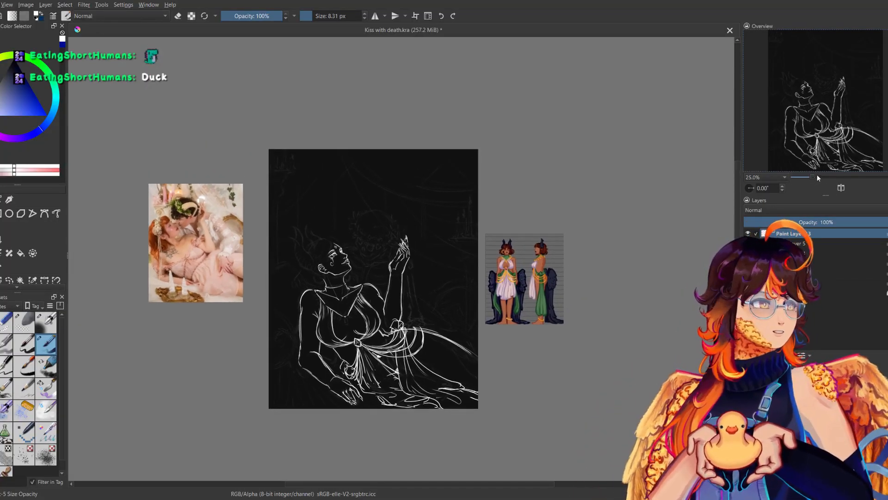
pyautogui.scroll(1, 815, 176)
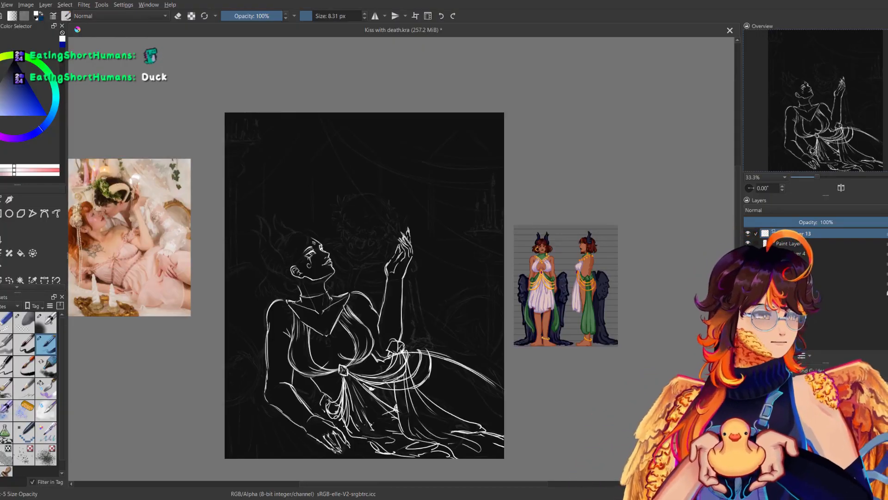
pyautogui.moveTo(360, 287); pyautogui.dragTo(468, 236)
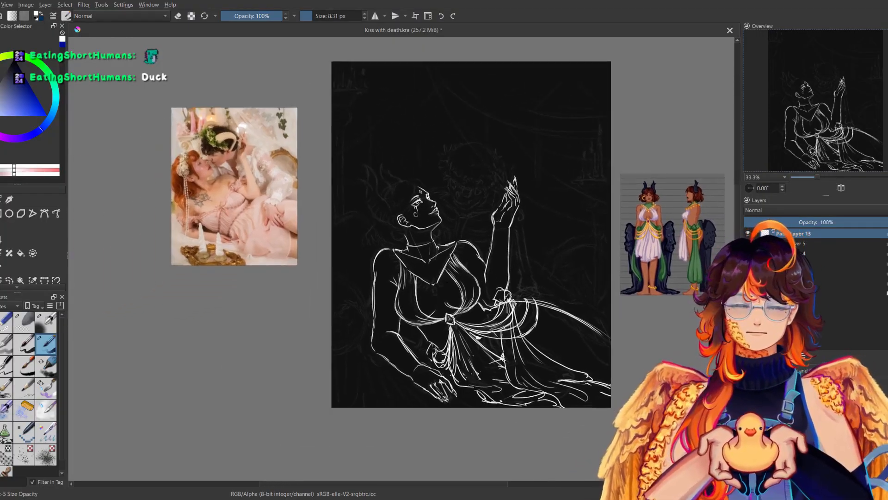
pyautogui.moveTo(818, 177); pyautogui.dragTo(831, 177)
pyautogui.moveTo(496, 349)
pyautogui.mouseDown()
pyautogui.moveTo(402, 372)
pyautogui.moveTo(406, 390)
pyautogui.moveTo(417, 368)
pyautogui.moveTo(409, 390)
pyautogui.mouseUp()
pyautogui.hotkey('ctrl', 'z')
pyautogui.moveTo(421, 360); pyautogui.dragTo(431, 370)
pyautogui.moveTo(425, 350)
pyautogui.mouseDown()
pyautogui.moveTo(419, 358)
pyautogui.moveTo(438, 356)
pyautogui.moveTo(433, 370)
pyautogui.mouseUp()
pyautogui.moveTo(433, 339); pyautogui.dragTo(445, 349)
pyautogui.moveTo(436, 331)
pyautogui.mouseDown()
pyautogui.moveTo(432, 339)
pyautogui.moveTo(447, 328)
pyautogui.moveTo(449, 351)
pyautogui.moveTo(453, 306)
pyautogui.moveTo(462, 325)
pyautogui.moveTo(464, 281)
pyautogui.moveTo(476, 299)
pyautogui.moveTo(479, 272)
pyautogui.mouseUp()
pyautogui.moveTo(466, 272); pyautogui.dragTo(464, 263)
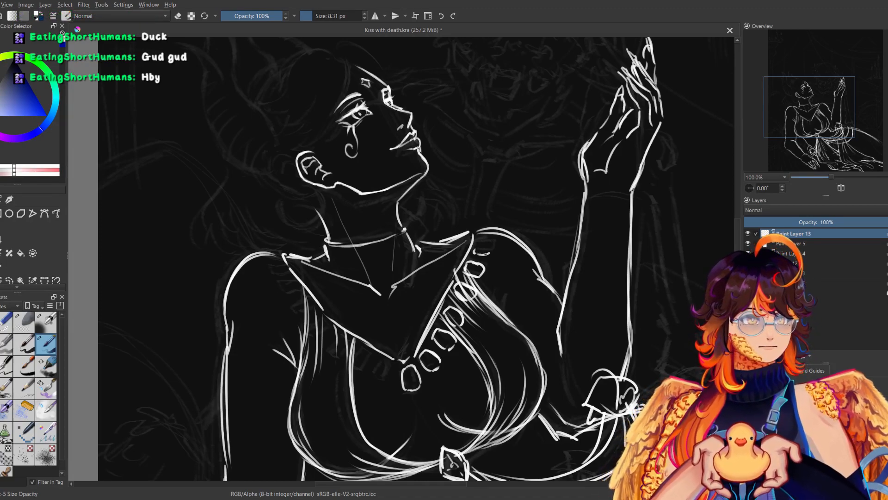
pyautogui.press('m')
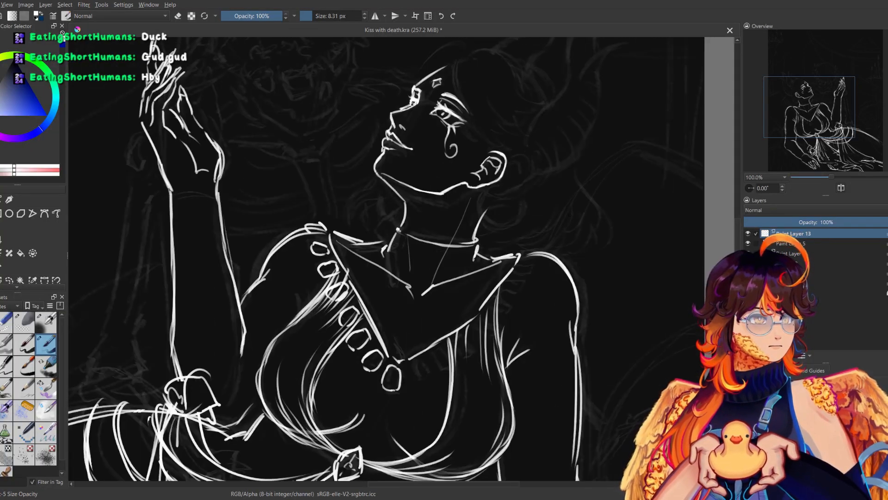
pyautogui.press('m')
# Erase the cloth lines overlapping the collar beads and save the drawing.
pyautogui.press('e')
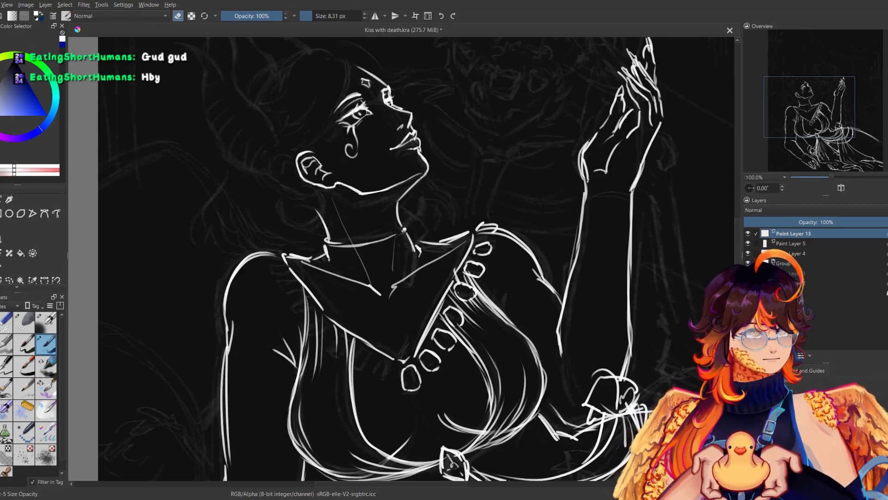
pyautogui.press('m')
pyautogui.press('m')
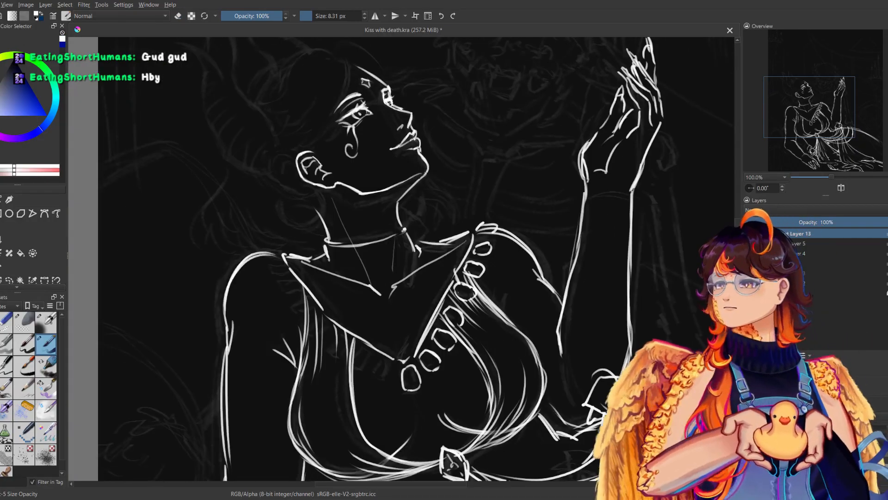
pyautogui.hotkey('ctrl', 's')
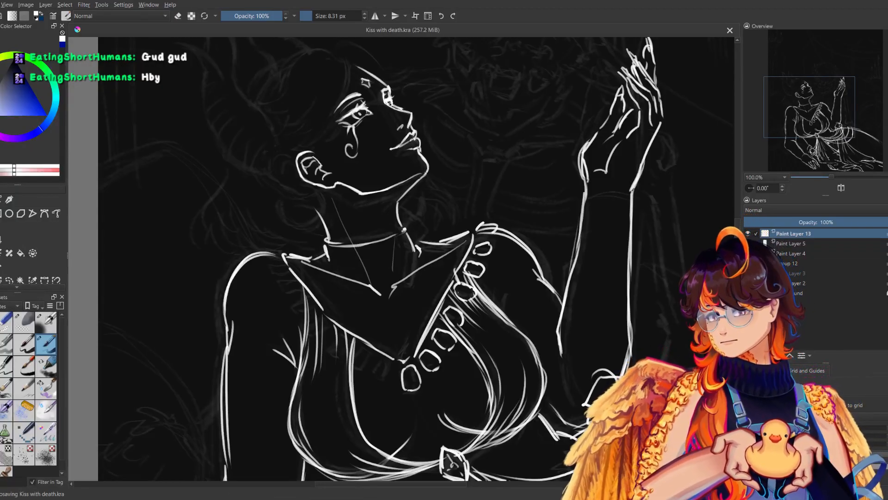
# Draw a matching row of rounded beads along the collar's other edge up to the far shoulder, trimming cloth lines that cross them.
pyautogui.moveTo(406, 351); pyautogui.dragTo(394, 365)
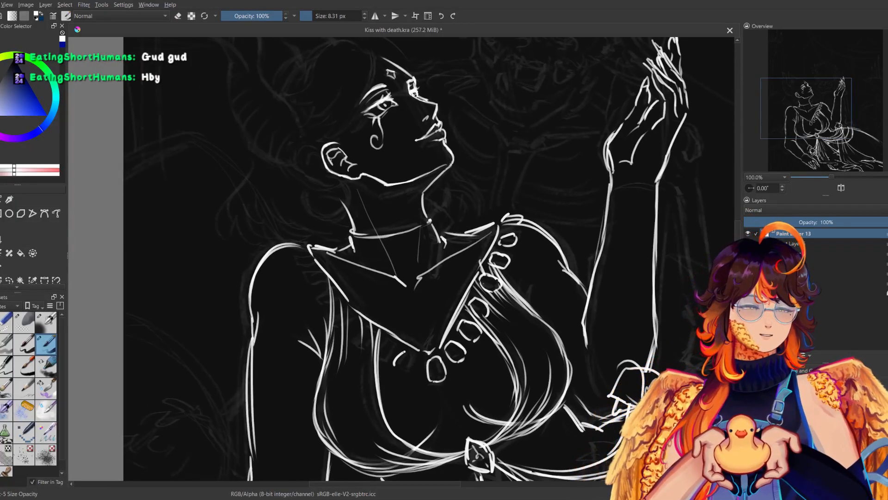
pyautogui.press('m')
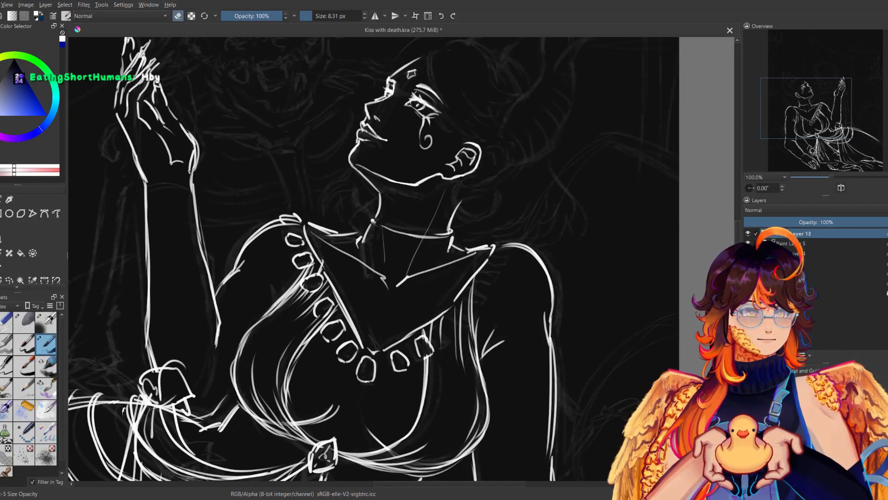
pyautogui.press('e')
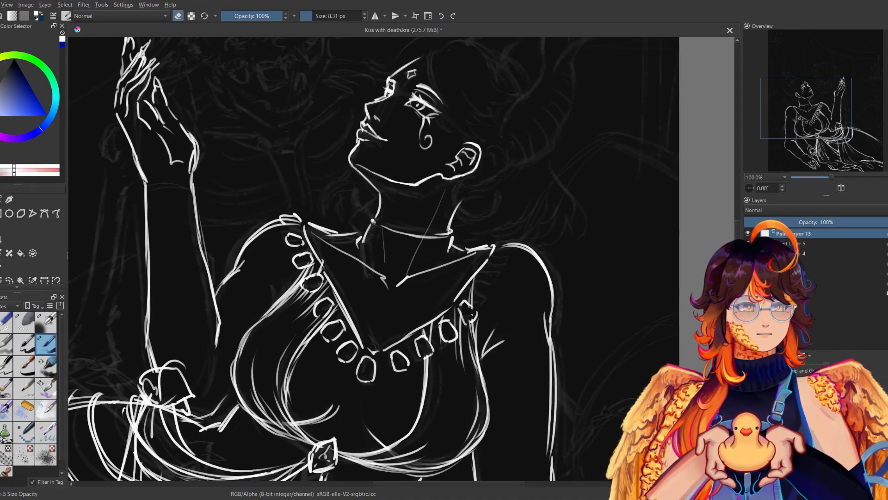
pyautogui.press('e')
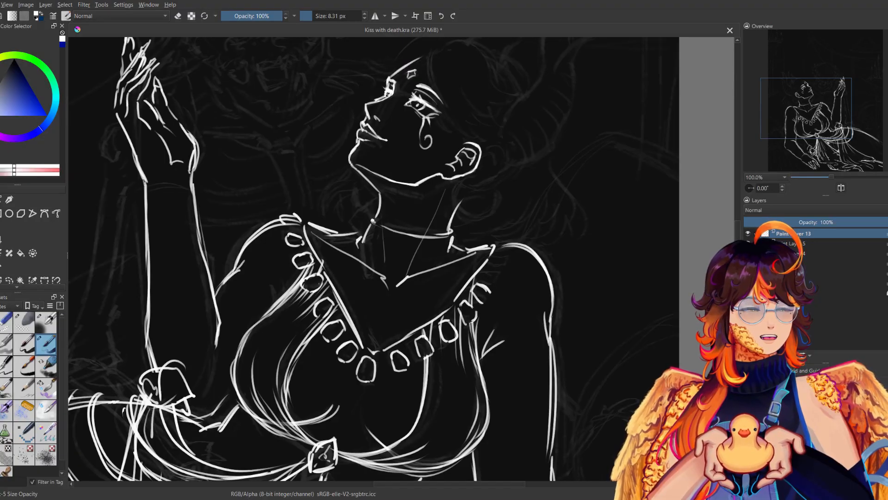
pyautogui.press('e')
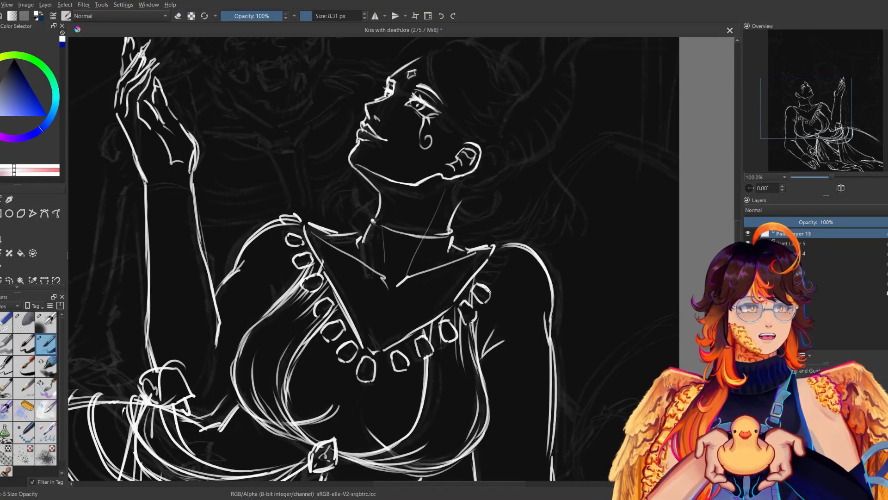
pyautogui.moveTo(484, 280)
pyautogui.mouseDown()
pyautogui.moveTo(495, 272)
pyautogui.moveTo(506, 281)
pyautogui.mouseUp()
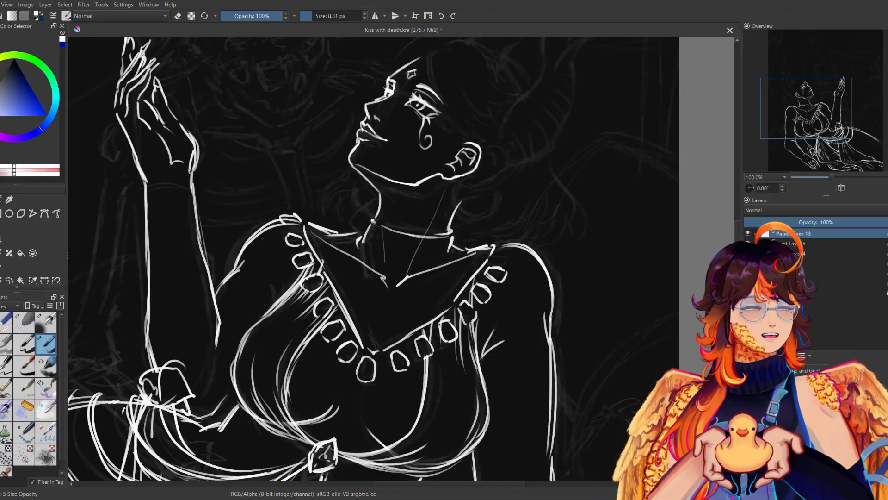
pyautogui.moveTo(498, 242); pyautogui.dragTo(522, 238)
# Examine the whole figure in mirrored and normal view and compare the outfit with the character reference sheet.
pyautogui.press('m')
pyautogui.press('m')
pyautogui.moveTo(831, 177); pyautogui.dragTo(821, 178)
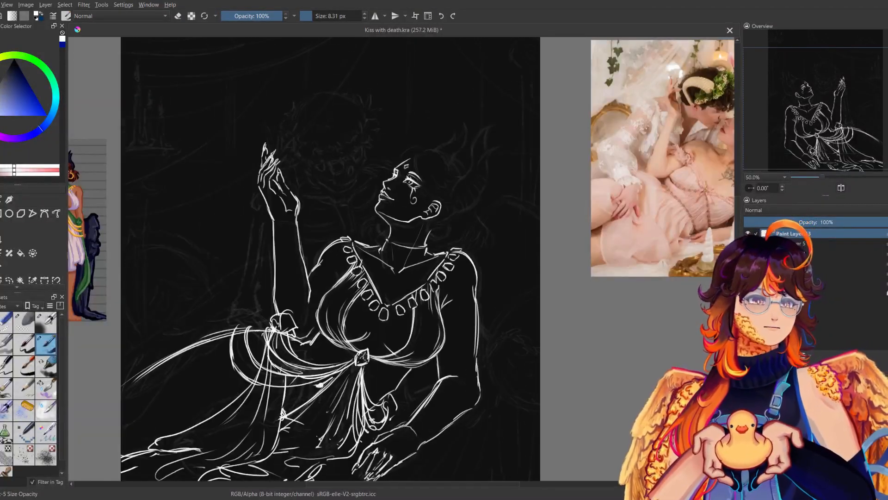
pyautogui.press('m')
pyautogui.press('m')
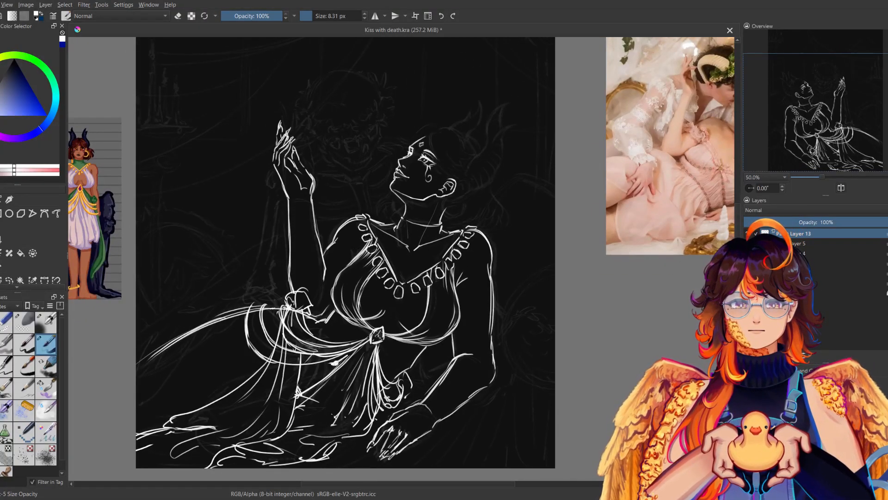
pyautogui.press('m')
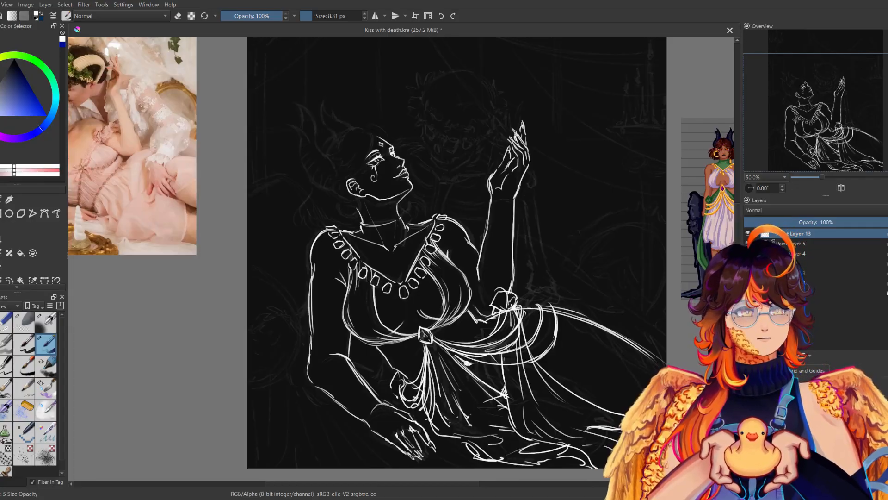
pyautogui.press('m')
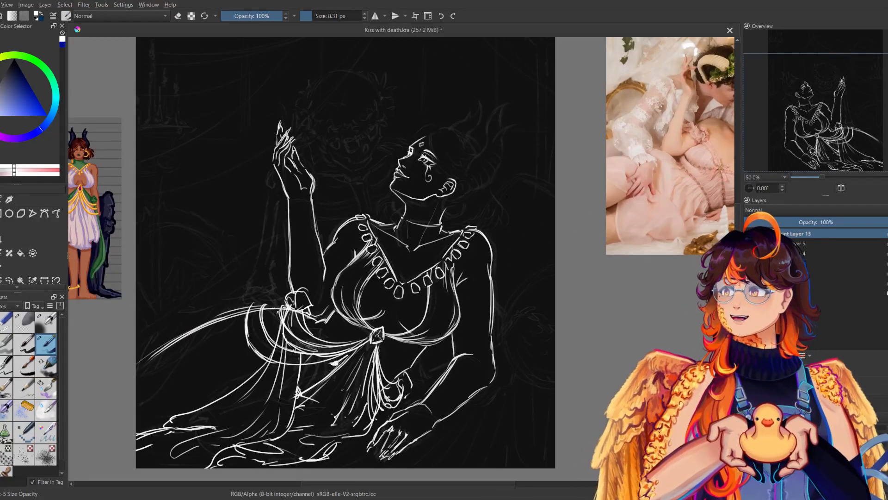
pyautogui.moveTo(507, 196); pyautogui.dragTo(605, 151)
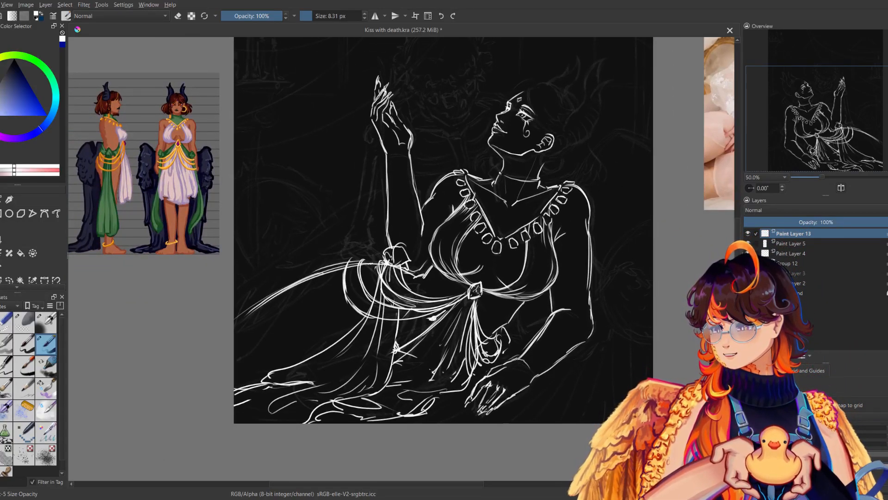
pyautogui.moveTo(444, 209); pyautogui.dragTo(418, 262)
# Draw the curved hair strand falling from the parting across the forehead to the brow.
pyautogui.hotkey('ctrl', '+')
pyautogui.hotkey('ctrl', '+')
pyautogui.hotkey('ctrl', '+')
pyautogui.moveTo(572, 193)
pyautogui.mouseDown()
pyautogui.moveTo(373, 329)
pyautogui.moveTo(434, 328)
pyautogui.moveTo(379, 343)
pyautogui.mouseUp()
pyautogui.press('m')
pyautogui.press('m')
pyautogui.press('e')
pyautogui.press('e')
pyautogui.moveTo(386, 312); pyautogui.dragTo(366, 391)
pyautogui.press('m')
pyautogui.press('m')
pyautogui.press('e')
pyautogui.press('e')
pyautogui.moveTo(444, 142)
pyautogui.mouseDown()
pyautogui.moveTo(435, 201)
pyautogui.moveTo(471, 230)
pyautogui.mouseUp()
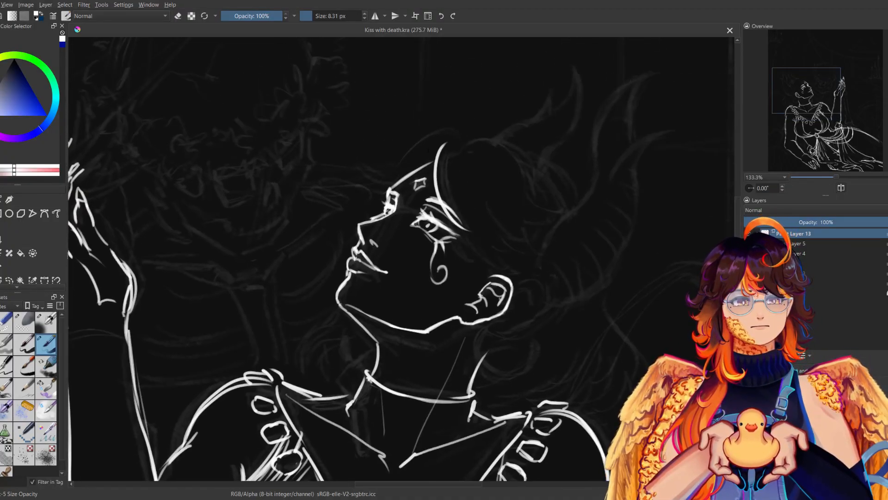
# Outline the hair on the far side of the parting above the forehead, with a small curl beyond the far brow.
pyautogui.moveTo(433, 136); pyautogui.dragTo(399, 164)
pyautogui.press('m')
pyautogui.moveTo(354, 136); pyautogui.dragTo(450, 192)
pyautogui.press('m')
pyautogui.hotkey('ctrl', 'z')
pyautogui.hotkey('ctrl', 'z')
pyautogui.moveTo(439, 133); pyautogui.dragTo(369, 179)
pyautogui.press('m')
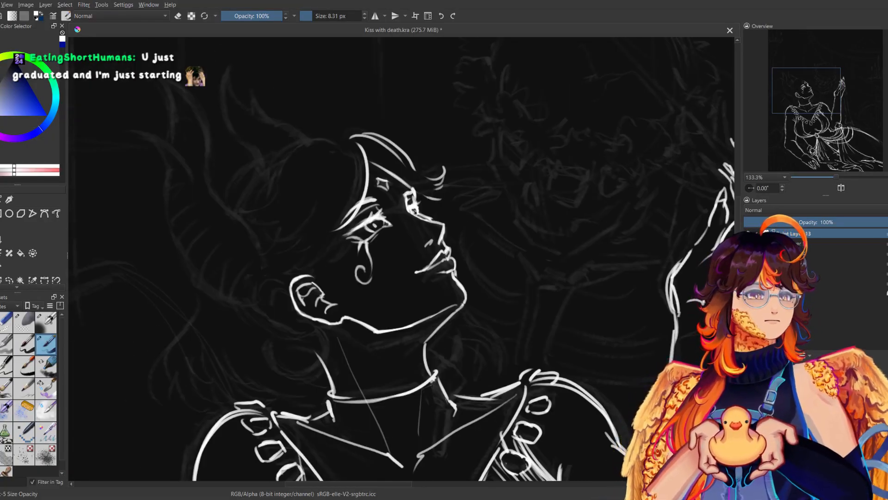
pyautogui.press('m')
pyautogui.press('m')
pyautogui.press('m')
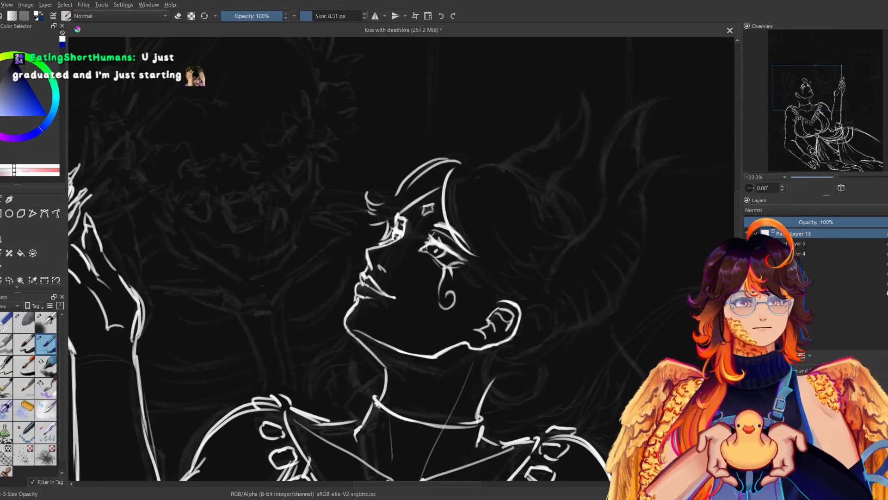
# Draw the fringe strands sweeping from the parting over the temple toward the ear and save the drawing.
pyautogui.moveTo(481, 165); pyautogui.dragTo(519, 218)
pyautogui.moveTo(475, 257); pyautogui.dragTo(497, 281)
pyautogui.hotkey('ctrl', 'z')
pyautogui.moveTo(452, 237)
pyautogui.mouseDown()
pyautogui.moveTo(471, 271)
pyautogui.moveTo(495, 279)
pyautogui.mouseUp()
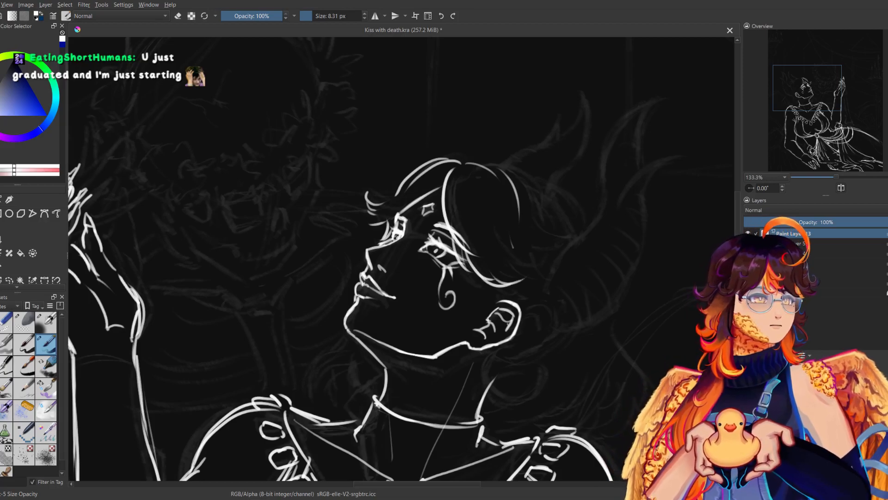
pyautogui.moveTo(510, 239); pyautogui.dragTo(565, 268)
pyautogui.hotkey('ctrl', 'z')
pyautogui.moveTo(516, 192); pyautogui.dragTo(550, 255)
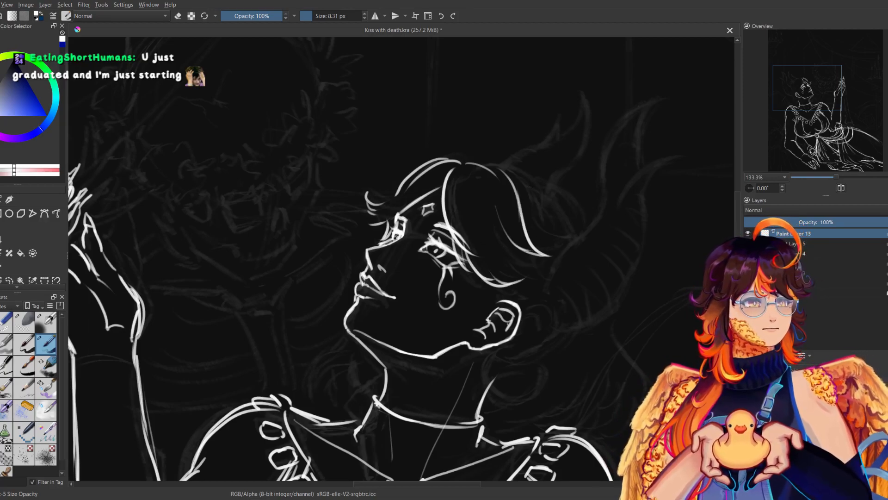
pyautogui.press('m')
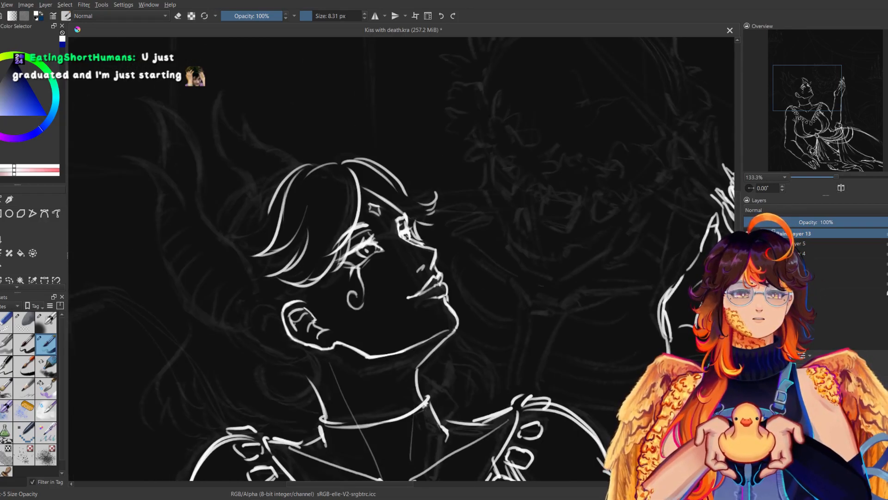
pyautogui.press('m')
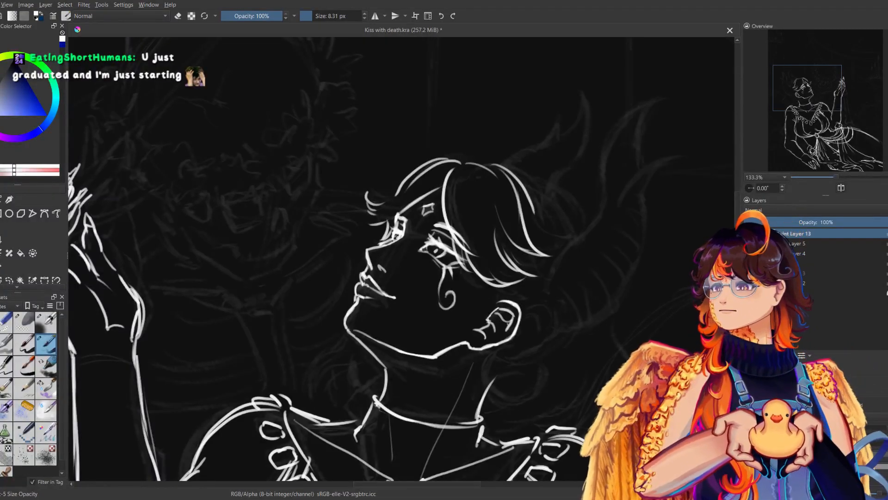
pyautogui.hotkey('ctrl', 's')
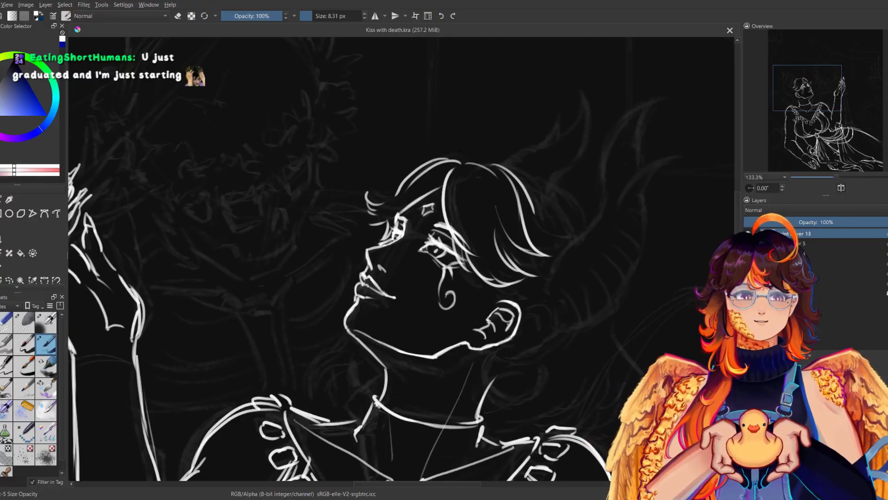
# Join the hair lines at the parting and outline the crown and back of the head.
pyautogui.press('m')
pyautogui.press('m')
pyautogui.moveTo(456, 162); pyautogui.dragTo(500, 169)
pyautogui.press('m')
pyautogui.press('m')
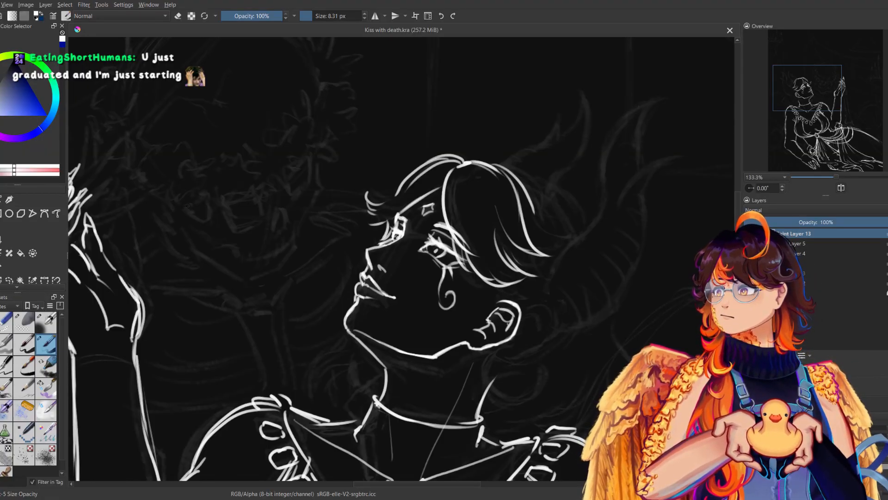
pyautogui.moveTo(567, 158); pyautogui.dragTo(494, 184)
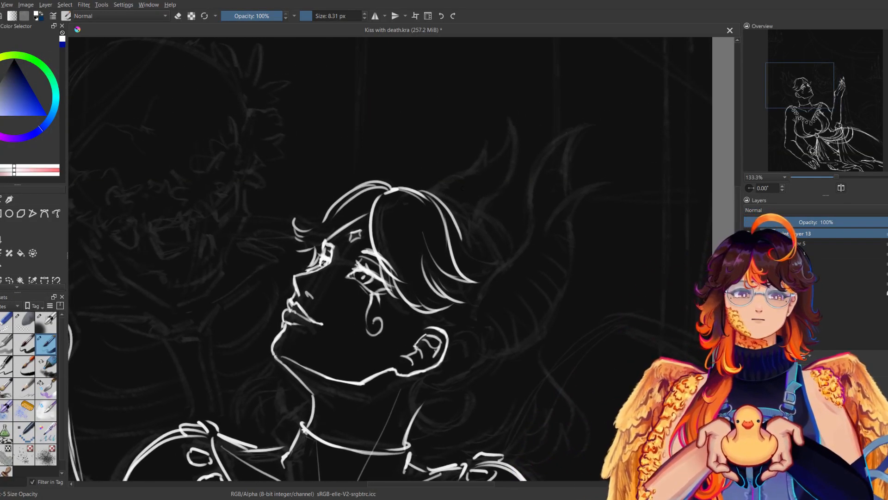
pyautogui.press('m')
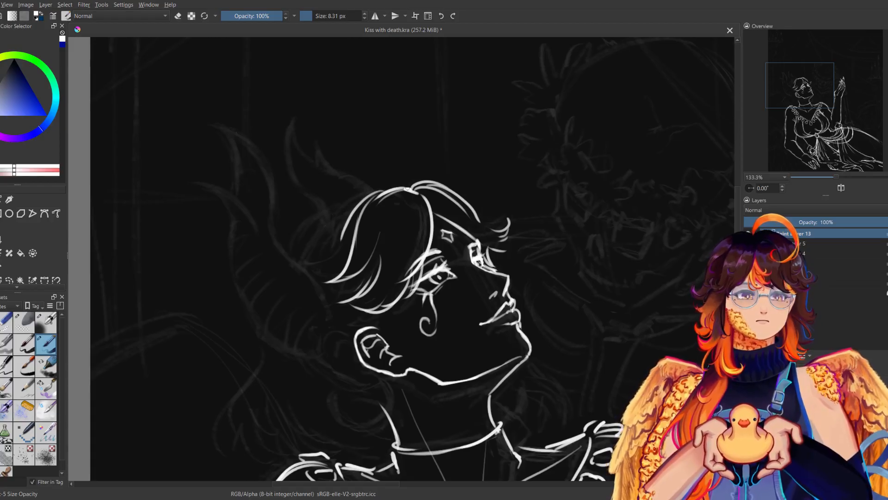
pyautogui.press('m')
pyautogui.press('m')
pyautogui.moveTo(398, 278); pyautogui.dragTo(388, 217)
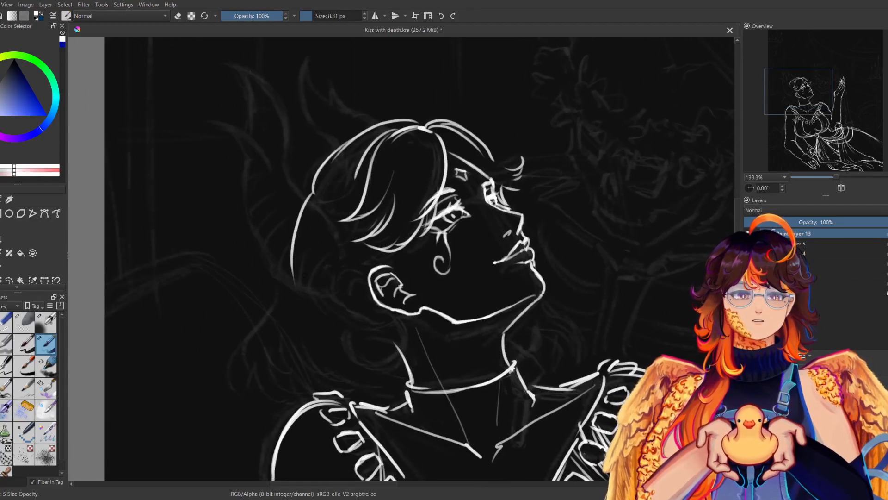
# Draw the hair flaring out below the back of the head toward the shoulder and thicken the back contour with extra strands.
pyautogui.moveTo(317, 174)
pyautogui.mouseDown()
pyautogui.moveTo(303, 273)
pyautogui.moveTo(238, 363)
pyautogui.mouseUp()
pyautogui.moveTo(262, 322)
pyautogui.mouseDown()
pyautogui.moveTo(252, 358)
pyautogui.moveTo(286, 386)
pyautogui.mouseUp()
pyautogui.press('m')
pyautogui.press('m')
pyautogui.moveTo(301, 220); pyautogui.dragTo(283, 280)
pyautogui.hotkey('ctrl', 'z')
pyautogui.moveTo(309, 202); pyautogui.dragTo(275, 303)
pyautogui.hotkey('ctrl', 'z')
pyautogui.moveTo(328, 159); pyautogui.dragTo(284, 281)
pyautogui.moveTo(311, 200); pyautogui.dragTo(285, 277)
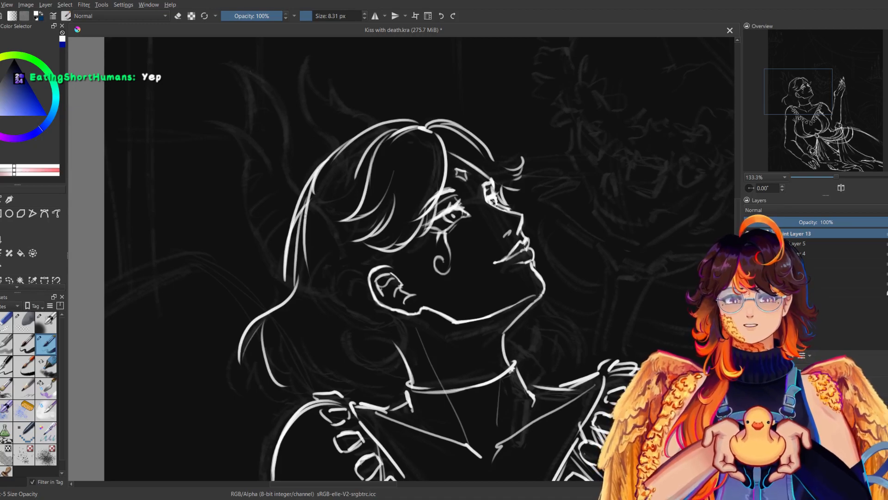
# Switch to the small eraser at 11.58 px and thin the overlapping strokes along the back of the head.
pyautogui.click(9, 327)
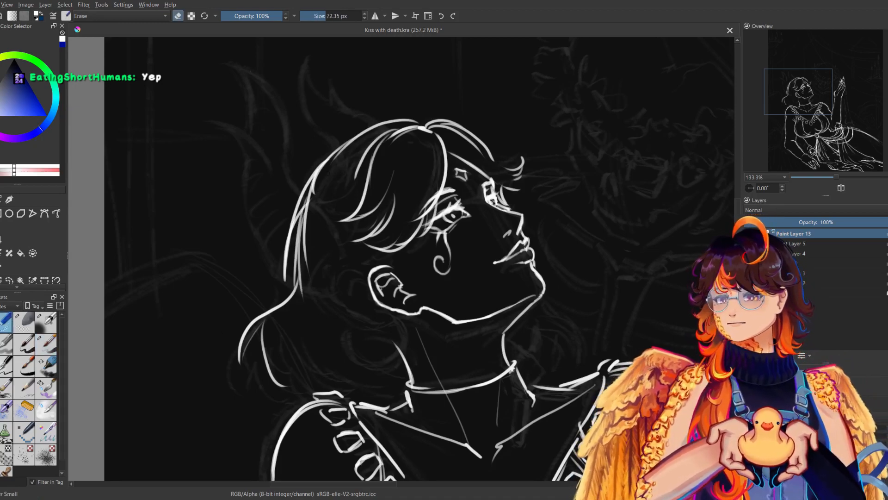
pyautogui.moveTo(323, 178); pyautogui.dragTo(307, 281)
pyautogui.moveTo(332, 18); pyautogui.dragTo(314, 19)
pyautogui.moveTo(318, 173); pyautogui.dragTo(309, 193)
pyautogui.moveTo(357, 139); pyautogui.dragTo(300, 206)
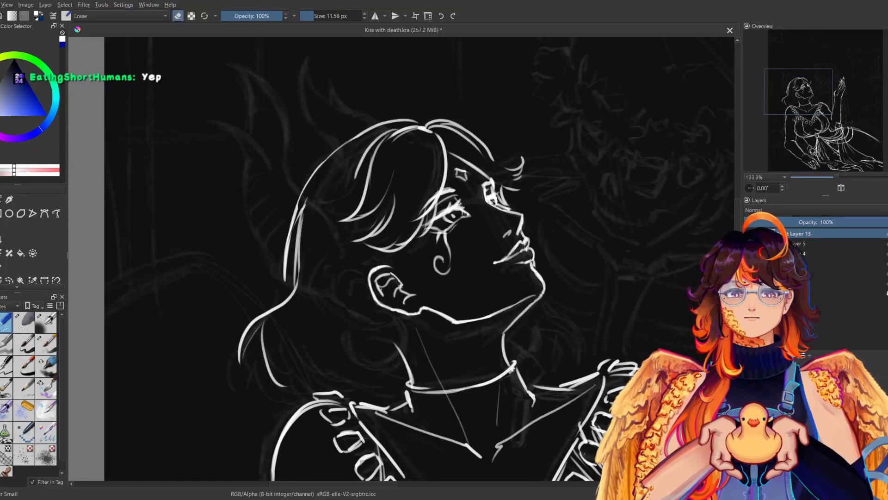
# Switch back to the line brush, restore the strand behind the head and try a longer contour from the crown.
pyautogui.click(49, 348)
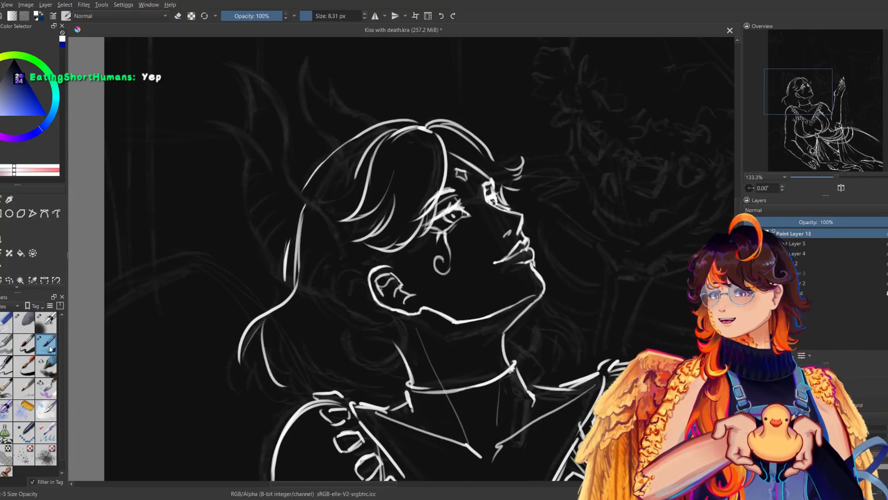
pyautogui.moveTo(308, 186)
pyautogui.mouseDown()
pyautogui.moveTo(283, 266)
pyautogui.moveTo(286, 257)
pyautogui.moveTo(298, 284)
pyautogui.mouseUp()
pyautogui.press('m')
pyautogui.press('m')
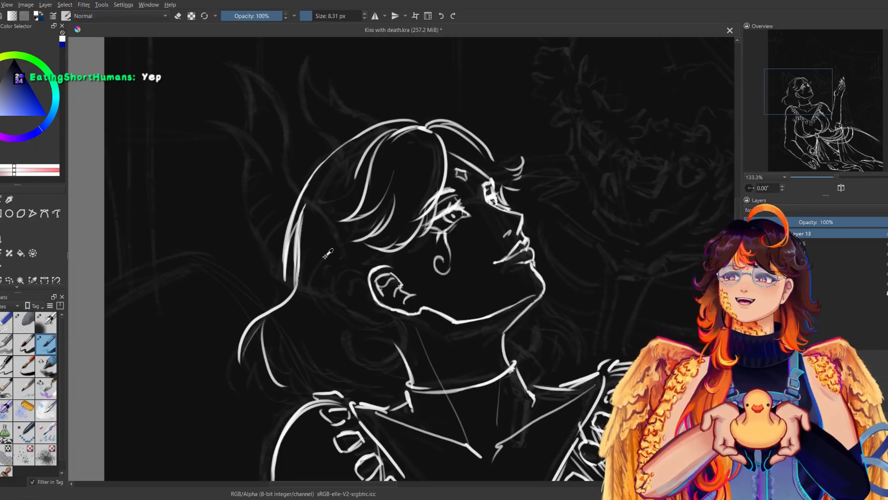
pyautogui.press('m')
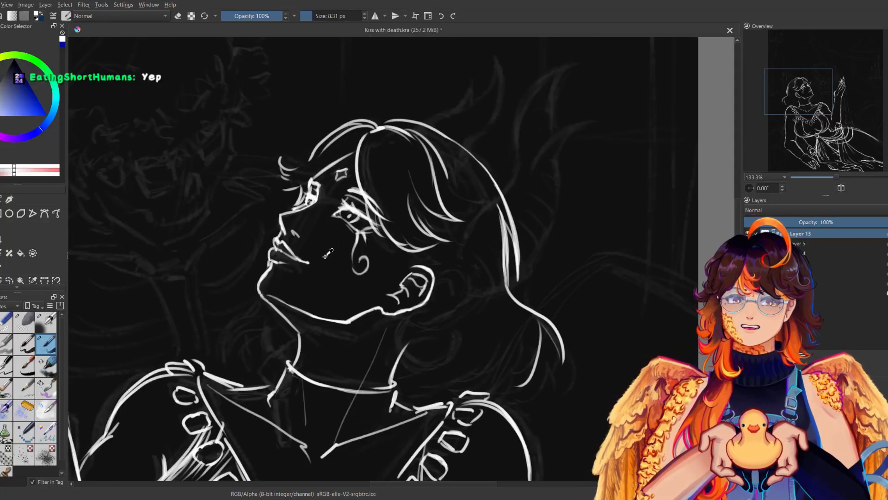
pyautogui.press('m')
pyautogui.moveTo(383, 126); pyautogui.dragTo(283, 220)
pyautogui.hotkey('ctrl', 'z')
# Erase the doubled hair strokes along the back of the head with the line brush in eraser mode.
pyautogui.moveTo(331, 149)
pyautogui.mouseDown()
pyautogui.moveTo(284, 232)
pyautogui.moveTo(298, 201)
pyautogui.mouseUp()
pyautogui.press('e')
pyautogui.moveTo(316, 16); pyautogui.dragTo(330, 16)
pyautogui.moveTo(302, 208)
pyautogui.mouseDown()
pyautogui.moveTo(296, 269)
pyautogui.moveTo(301, 235)
pyautogui.mouseUp()
pyautogui.moveTo(311, 187)
pyautogui.mouseDown()
pyautogui.moveTo(369, 136)
pyautogui.moveTo(322, 171)
pyautogui.moveTo(298, 225)
pyautogui.mouseUp()
# Redraw the crown contour and the hair strands behind the head farther out, connecting them to the flared lower hair.
pyautogui.click(50, 345)
pyautogui.hotkey('ctrl', 'z')
pyautogui.moveTo(358, 136); pyautogui.dragTo(304, 186)
pyautogui.moveTo(287, 215); pyautogui.dragTo(284, 270)
pyautogui.moveTo(282, 233); pyautogui.dragTo(276, 289)
pyautogui.press('m')
pyautogui.moveTo(520, 305); pyautogui.dragTo(536, 283)
pyautogui.press('m')
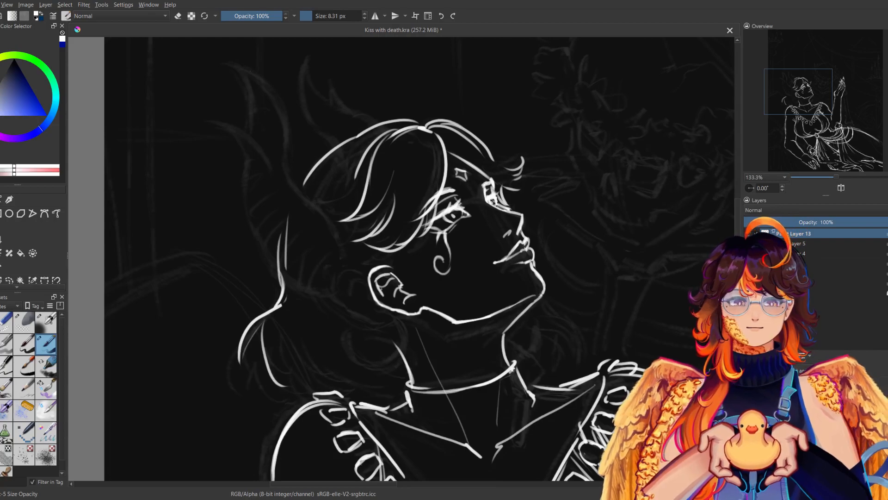
pyautogui.moveTo(284, 343); pyautogui.dragTo(333, 382)
pyautogui.moveTo(295, 355)
pyautogui.mouseDown()
pyautogui.moveTo(329, 382)
pyautogui.moveTo(352, 384)
pyautogui.mouseUp()
pyautogui.moveTo(313, 359); pyautogui.dragTo(365, 384)
pyautogui.press('m')
pyautogui.press('m')
pyautogui.hotkey('ctrl', 'z')
pyautogui.hotkey('ctrl', 'z')
pyautogui.hotkey('ctrl', 'z')
# Draw curved hair strands between the flared back hair and the nape of the neck.
pyautogui.moveTo(276, 343)
pyautogui.mouseDown()
pyautogui.moveTo(312, 382)
pyautogui.moveTo(355, 376)
pyautogui.mouseUp()
pyautogui.press('m')
pyautogui.press('m')
pyautogui.moveTo(336, 345)
pyautogui.mouseDown()
pyautogui.moveTo(365, 376)
pyautogui.moveTo(406, 377)
pyautogui.mouseUp()
# Draw short curled hair tips peeking out beneath the chin on the far side of the neck.
pyautogui.press('m')
pyautogui.press('m')
pyautogui.moveTo(532, 307); pyautogui.dragTo(558, 338)
pyautogui.moveTo(542, 323)
pyautogui.mouseDown()
pyautogui.moveTo(558, 336)
pyautogui.moveTo(523, 358)
pyautogui.mouseUp()
pyautogui.press('m')
# Add an outward flick where the back hair meets the flared lower lock and tidy its lines.
pyautogui.press('m')
pyautogui.moveTo(536, 320); pyautogui.dragTo(554, 342)
pyautogui.moveTo(545, 319); pyautogui.dragTo(556, 338)
pyautogui.moveTo(536, 306); pyautogui.dragTo(558, 314)
pyautogui.press('m')
pyautogui.press('m')
pyautogui.moveTo(280, 305); pyautogui.dragTo(243, 295)
pyautogui.moveTo(257, 318)
pyautogui.mouseDown()
pyautogui.moveTo(243, 301)
pyautogui.moveTo(258, 316)
pyautogui.moveTo(251, 311)
pyautogui.mouseUp()
pyautogui.press('m')
pyautogui.press('m')
pyautogui.press('e')
pyautogui.press('e')
# Add short hair strands hanging down to the near shoulder beside the collar.
pyautogui.press('m')
pyautogui.press('m')
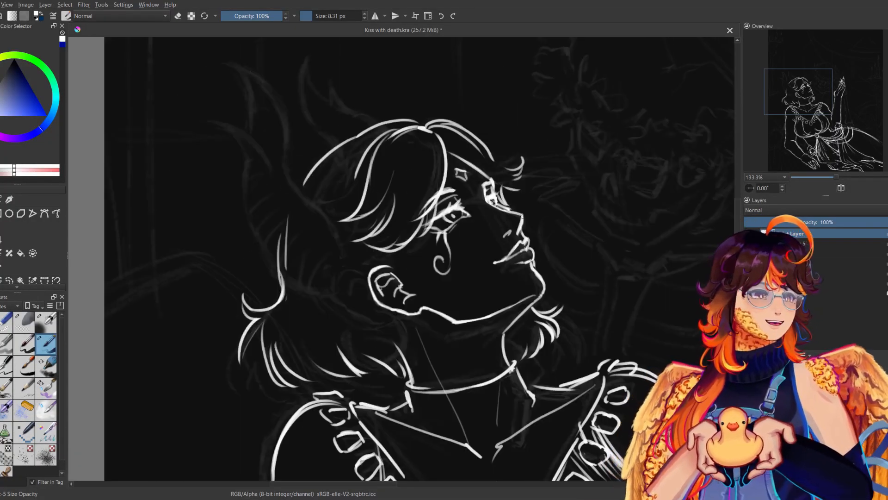
pyautogui.moveTo(301, 358); pyautogui.dragTo(332, 391)
pyautogui.moveTo(309, 352); pyautogui.dragTo(330, 392)
pyautogui.press('m')
pyautogui.press('m')
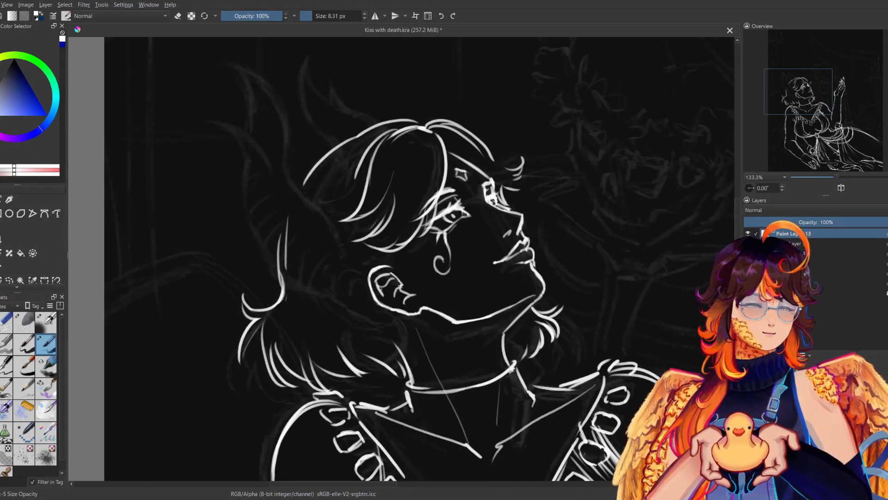
pyautogui.moveTo(349, 257); pyautogui.dragTo(361, 353)
pyautogui.hotkey('ctrl', 'z')
pyautogui.moveTo(359, 287); pyautogui.dragTo(372, 350)
pyautogui.hotkey('ctrl', 'z')
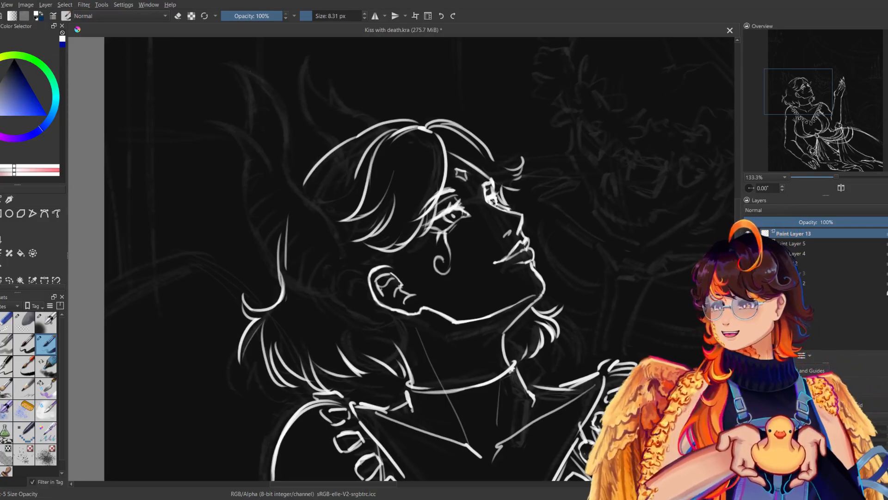
# Draw small hair wisps between the fringe tips and the ear.
pyautogui.moveTo(392, 246); pyautogui.dragTo(405, 268)
pyautogui.press('m')
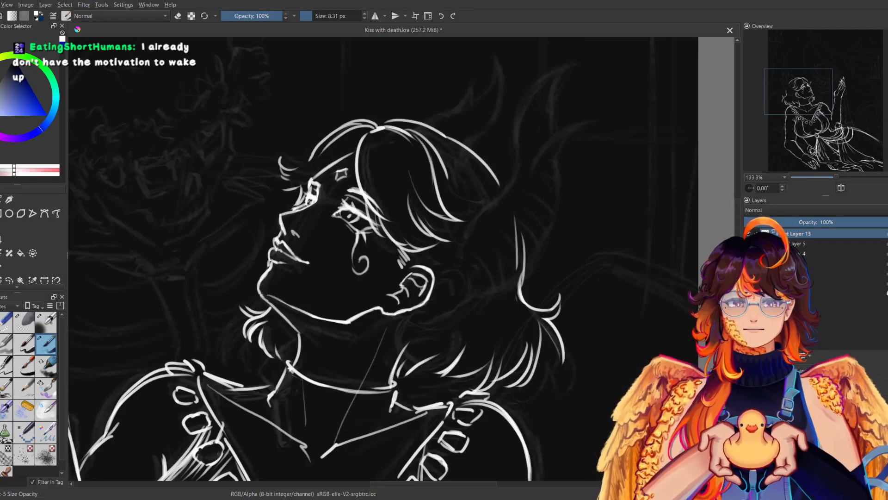
pyautogui.press('m')
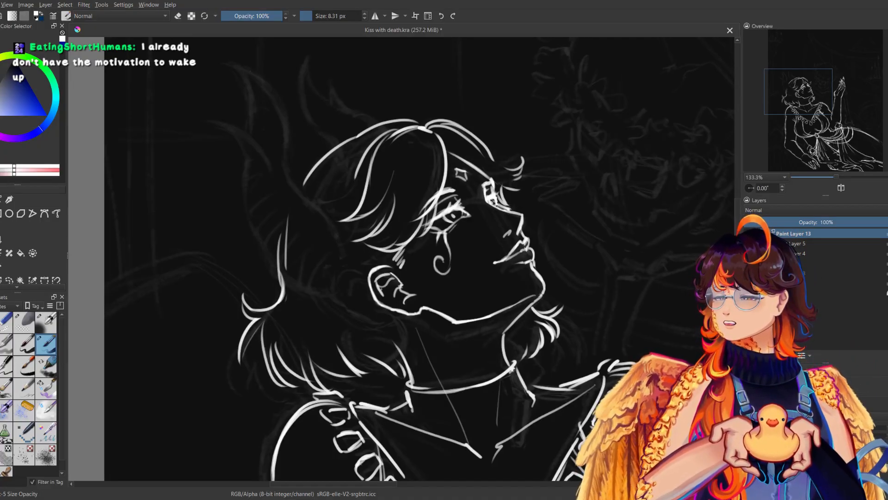
# Draw the long curved inner edge of the near horn from its tip down to the ear and tidy the line.
pyautogui.moveTo(351, 185); pyautogui.dragTo(358, 253)
pyautogui.moveTo(239, 133)
pyautogui.mouseDown()
pyautogui.moveTo(293, 207)
pyautogui.moveTo(347, 335)
pyautogui.mouseUp()
pyautogui.press('m')
pyautogui.press('m')
pyautogui.moveTo(340, 283); pyautogui.dragTo(366, 334)
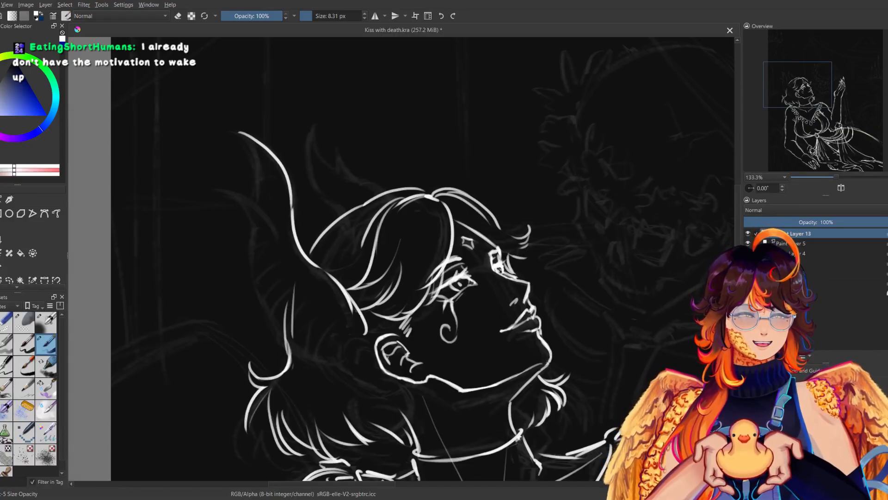
pyautogui.press('m')
pyautogui.press('e')
pyautogui.moveTo(439, 334); pyautogui.dragTo(475, 276)
pyautogui.moveTo(444, 315)
pyautogui.mouseDown()
pyautogui.moveTo(470, 279)
pyautogui.moveTo(436, 325)
pyautogui.mouseUp()
pyautogui.press('e')
pyautogui.press('m')
# Draw the back edge of the near horn from its tip, curving it under into a rounded base beside the ear.
pyautogui.moveTo(235, 131)
pyautogui.mouseDown()
pyautogui.moveTo(257, 164)
pyautogui.moveTo(256, 184)
pyautogui.moveTo(257, 167)
pyautogui.mouseUp()
pyautogui.hotkey('ctrl', 'z')
pyautogui.hotkey('ctrl', 'z')
pyautogui.moveTo(233, 130)
pyautogui.mouseDown()
pyautogui.moveTo(257, 170)
pyautogui.moveTo(271, 297)
pyautogui.mouseUp()
pyautogui.hotkey('ctrl', 'z')
pyautogui.moveTo(259, 182)
pyautogui.mouseDown()
pyautogui.moveTo(268, 307)
pyautogui.moveTo(259, 194)
pyautogui.moveTo(251, 273)
pyautogui.mouseUp()
pyautogui.hotkey('ctrl', 'z')
pyautogui.moveTo(255, 281); pyautogui.dragTo(311, 334)
pyautogui.press('m')
pyautogui.hotkey('ctrl', 'z')
pyautogui.moveTo(551, 266)
pyautogui.mouseDown()
pyautogui.moveTo(518, 315)
pyautogui.moveTo(462, 359)
pyautogui.moveTo(432, 351)
pyautogui.moveTo(491, 349)
pyautogui.mouseUp()
pyautogui.press('m')
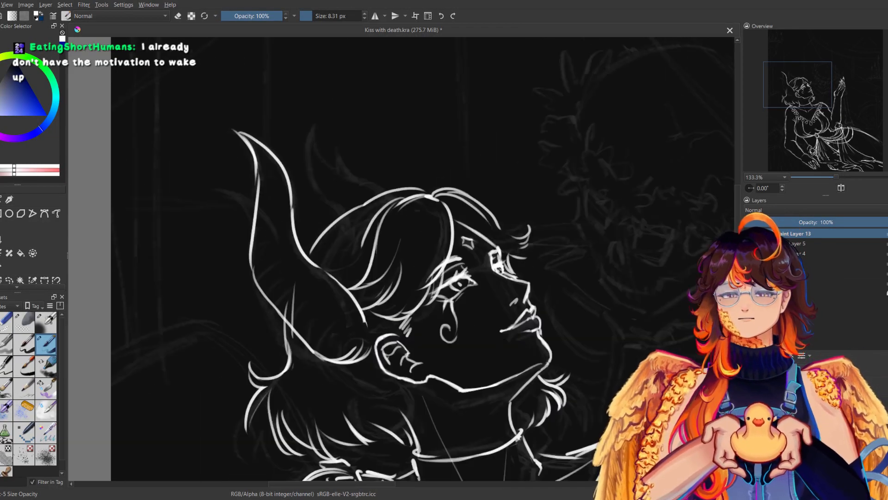
# Erase the hair line inside the near horn and redraw the middle of its back edge as a smooth curve.
pyautogui.click(10, 322)
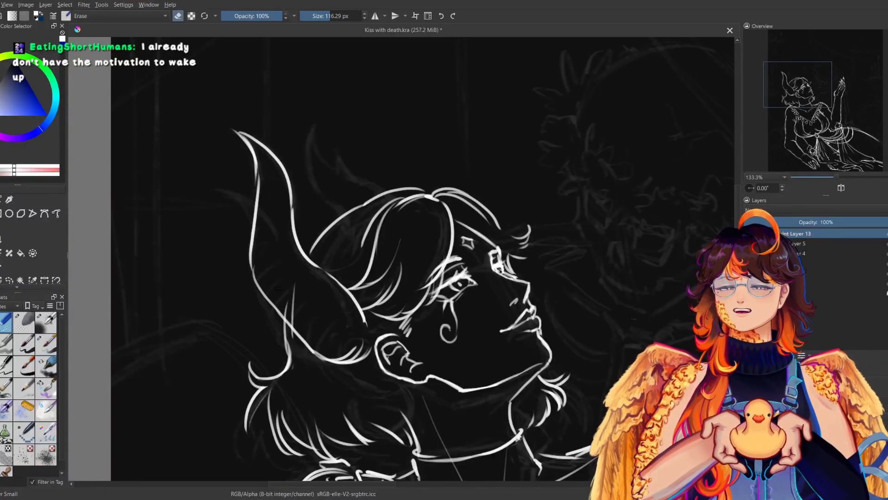
pyautogui.moveTo(292, 294); pyautogui.dragTo(278, 315)
pyautogui.moveTo(257, 252); pyautogui.dragTo(263, 283)
pyautogui.click(46, 344)
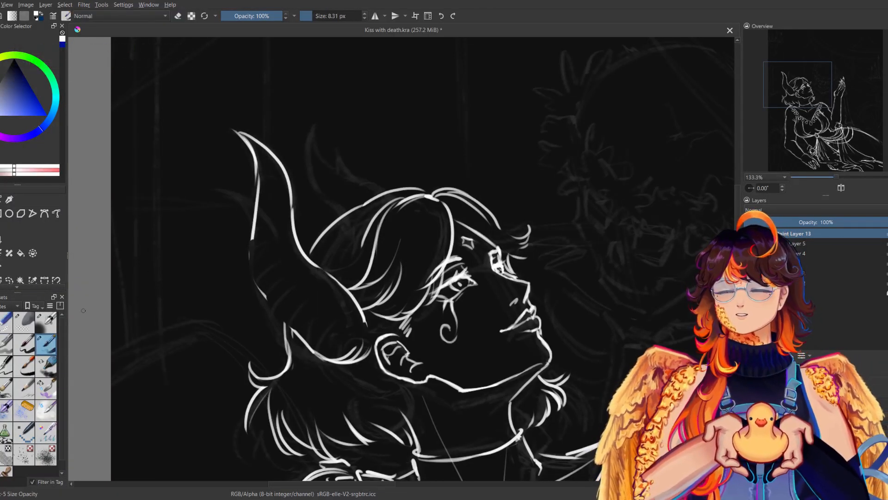
pyautogui.moveTo(252, 236)
pyautogui.mouseDown()
pyautogui.moveTo(254, 282)
pyautogui.moveTo(305, 343)
pyautogui.moveTo(348, 366)
pyautogui.mouseUp()
pyautogui.moveTo(351, 295)
pyautogui.mouseDown()
pyautogui.moveTo(371, 333)
pyautogui.moveTo(367, 352)
pyautogui.mouseUp()
pyautogui.press('m')
pyautogui.press('m')
pyautogui.hotkey('ctrl', 'z')
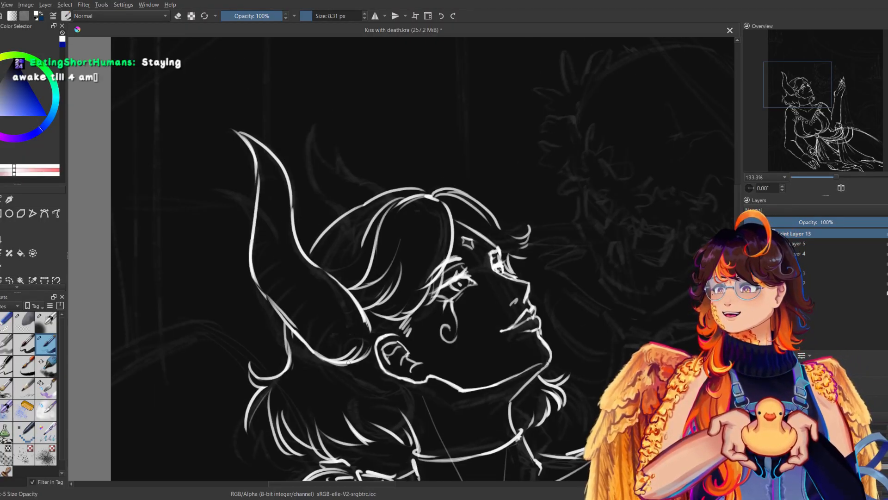
# Add a pointed side prong to the back of the near horn and erase the horn edge crossing it with a 39.07 px eraser.
pyautogui.moveTo(217, 186); pyautogui.dragTo(252, 245)
pyautogui.hotkey('ctrl', 'z')
pyautogui.moveTo(218, 188)
pyautogui.mouseDown()
pyautogui.moveTo(249, 250)
pyautogui.moveTo(269, 236)
pyautogui.moveTo(275, 248)
pyautogui.mouseUp()
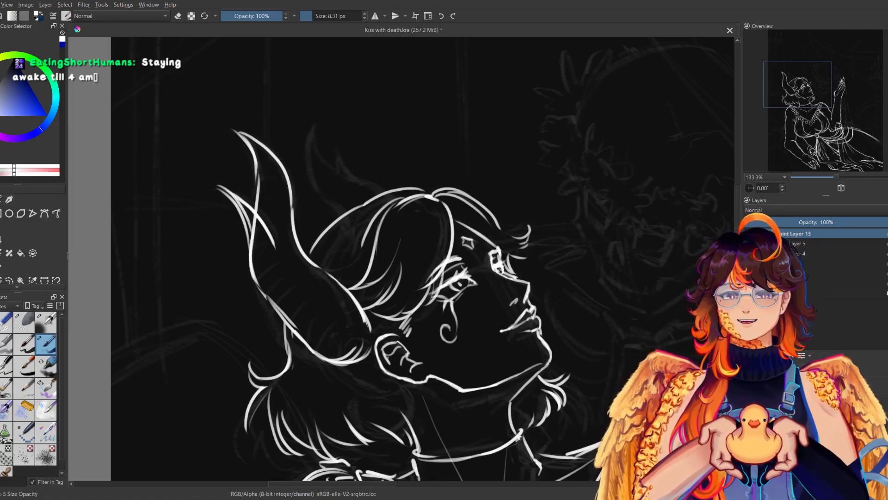
pyautogui.click(3, 326)
pyautogui.moveTo(324, 14); pyautogui.dragTo(321, 15)
pyautogui.moveTo(253, 223); pyautogui.dragTo(259, 272)
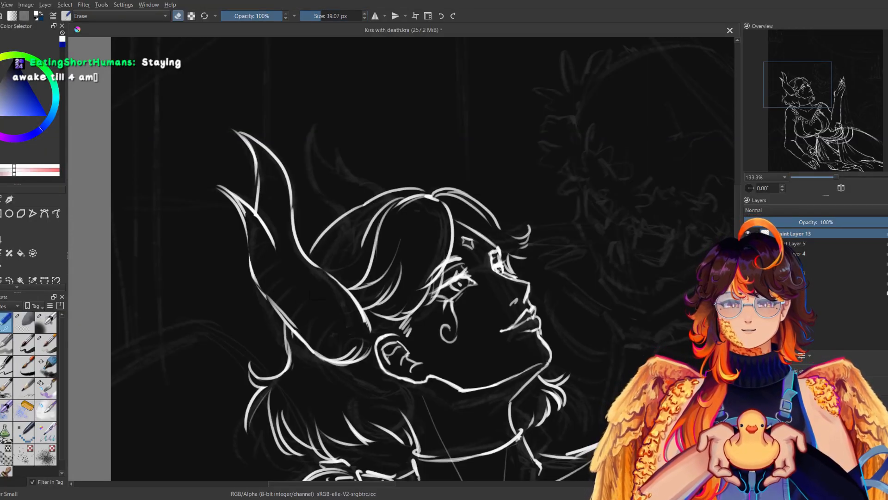
pyautogui.click(46, 343)
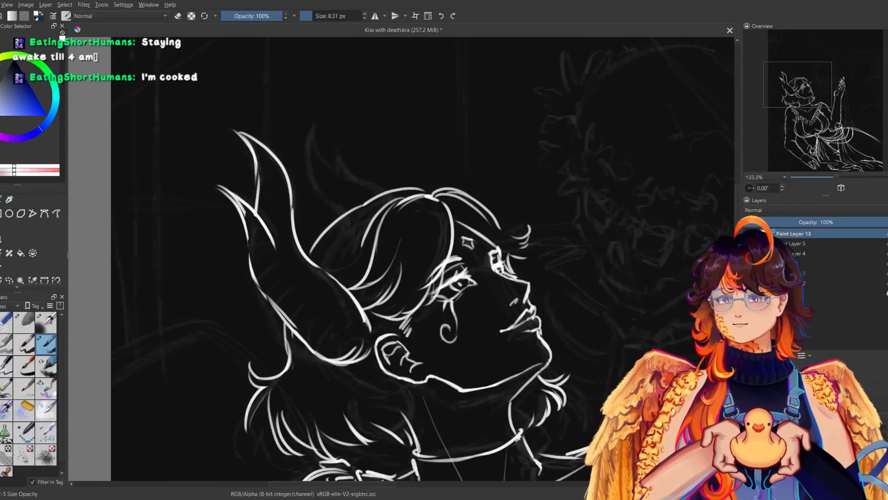
# Clean up the line ends inside the near horn's base and around its side prong with the 8.31 px eraser.
pyautogui.press('m')
pyautogui.moveTo(536, 296)
pyautogui.mouseDown()
pyautogui.moveTo(496, 349)
pyautogui.moveTo(451, 365)
pyautogui.moveTo(441, 346)
pyautogui.moveTo(478, 357)
pyautogui.moveTo(521, 309)
pyautogui.mouseUp()
pyautogui.press('e')
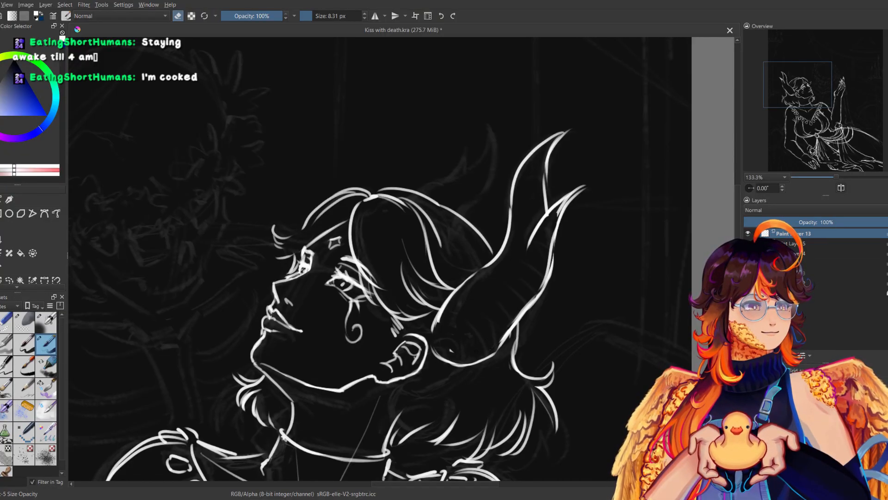
pyautogui.press('e')
pyautogui.press('m')
pyautogui.press('e')
pyautogui.moveTo(235, 202); pyautogui.dragTo(244, 214)
pyautogui.moveTo(230, 195); pyautogui.dragTo(241, 215)
pyautogui.press('e')
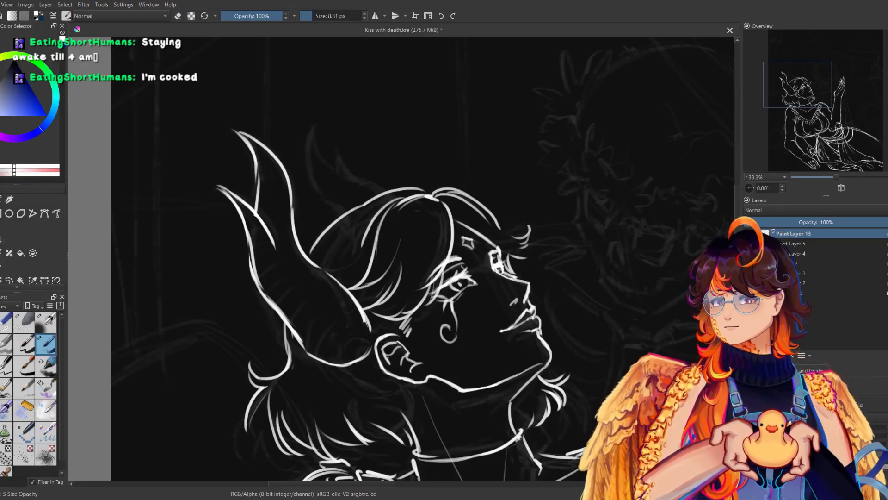
# Draw the far horn rising behind the head, with a small side prong on its front edge.
pyautogui.moveTo(309, 126); pyautogui.dragTo(313, 184)
pyautogui.moveTo(313, 119)
pyautogui.mouseDown()
pyautogui.moveTo(334, 166)
pyautogui.moveTo(378, 187)
pyautogui.mouseUp()
pyautogui.moveTo(332, 146)
pyautogui.mouseDown()
pyautogui.moveTo(340, 173)
pyautogui.moveTo(351, 173)
pyautogui.mouseUp()
pyautogui.hotkey('ctrl', 'z')
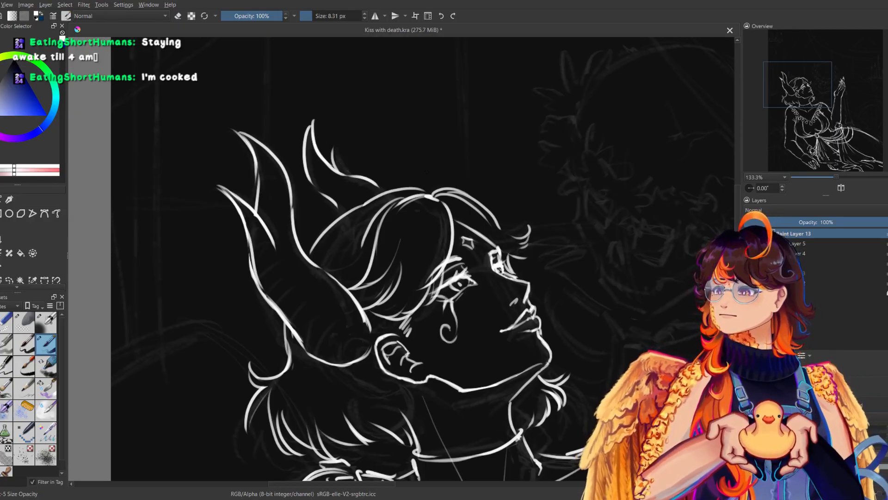
pyautogui.moveTo(333, 150)
pyautogui.mouseDown()
pyautogui.moveTo(349, 174)
pyautogui.moveTo(327, 193)
pyautogui.moveTo(340, 214)
pyautogui.mouseUp()
pyautogui.hotkey('ctrl', 'z')
pyautogui.press('m')
pyautogui.press('m')
pyautogui.hotkey('ctrl', 'z')
# Sharpen the tips of both horns with slight outward hooks and reinforce the near horn's upper back edge.
pyautogui.press('m')
pyautogui.press('m')
pyautogui.moveTo(319, 117); pyautogui.dragTo(306, 135)
pyautogui.hotkey('ctrl', 'z')
pyautogui.moveTo(235, 132); pyautogui.dragTo(254, 141)
pyautogui.hotkey('ctrl', 'z')
pyautogui.press('m')
pyautogui.press('m')
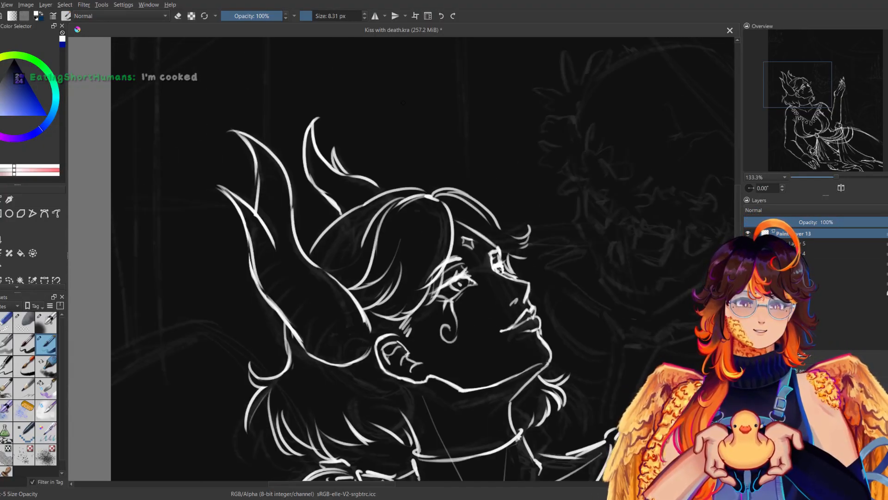
pyautogui.moveTo(254, 157); pyautogui.dragTo(257, 196)
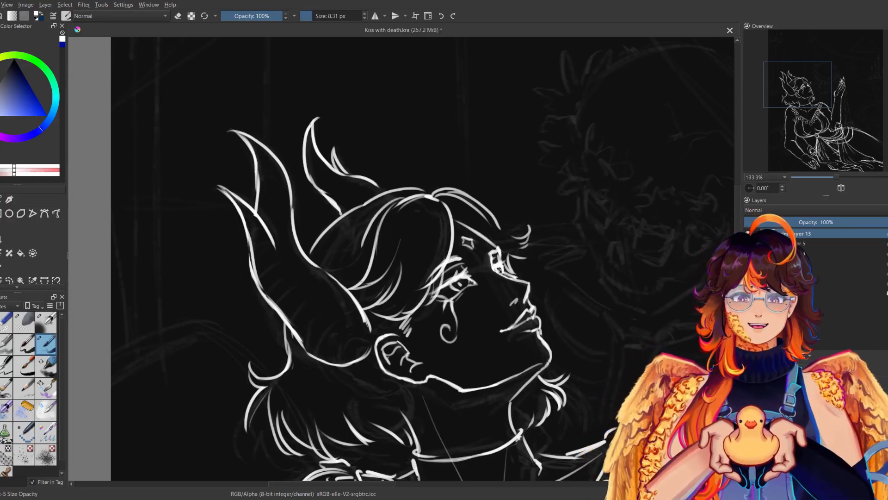
# Close the near horn's base beside the ear, strengthen its lower edge, and save the drawing.
pyautogui.press('m')
pyautogui.moveTo(437, 307); pyautogui.dragTo(426, 347)
pyautogui.press('m')
pyautogui.press('m')
pyautogui.press('m')
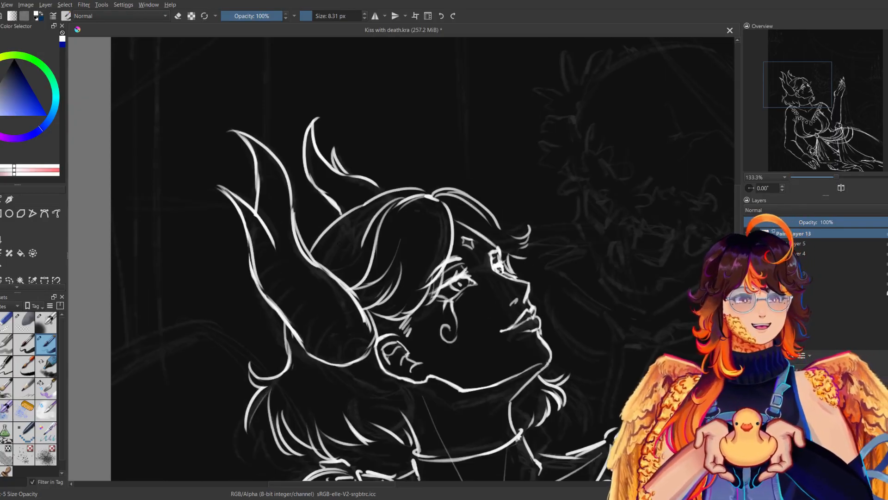
pyautogui.moveTo(278, 314); pyautogui.dragTo(301, 346)
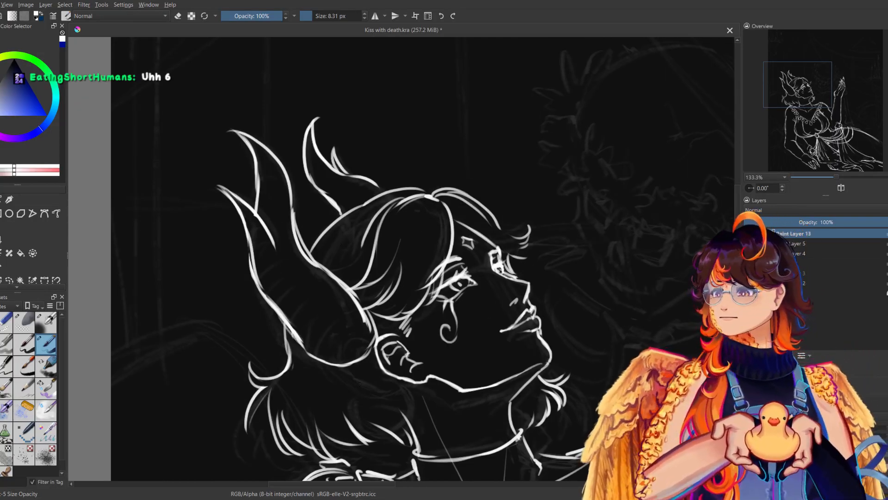
pyautogui.moveTo(384, 249); pyautogui.dragTo(404, 239)
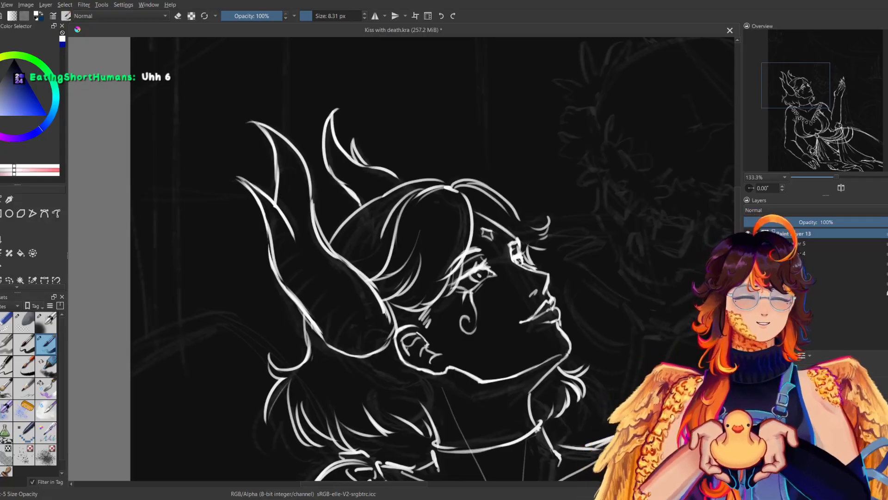
pyautogui.hotkey('ctrl', 's')
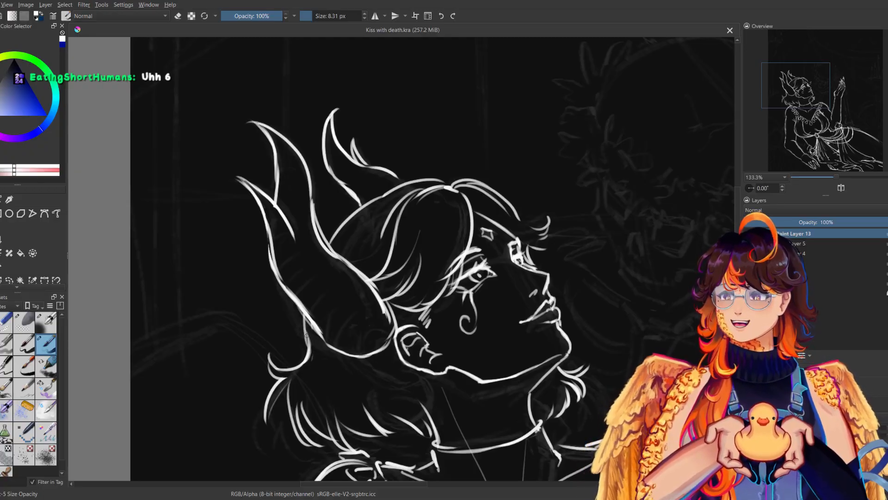
# Handwrite the notes "10-15 min" and "30 min" in the empty area above the head.
pyautogui.moveTo(522, 157)
pyautogui.mouseDown()
pyautogui.moveTo(387, 253)
pyautogui.moveTo(294, 418)
pyautogui.mouseUp()
pyautogui.moveTo(304, 190)
pyautogui.mouseDown()
pyautogui.moveTo(325, 199)
pyautogui.moveTo(282, 215)
pyautogui.mouseUp()
pyautogui.moveTo(334, 190)
pyautogui.mouseDown()
pyautogui.moveTo(349, 201)
pyautogui.moveTo(336, 185)
pyautogui.mouseUp()
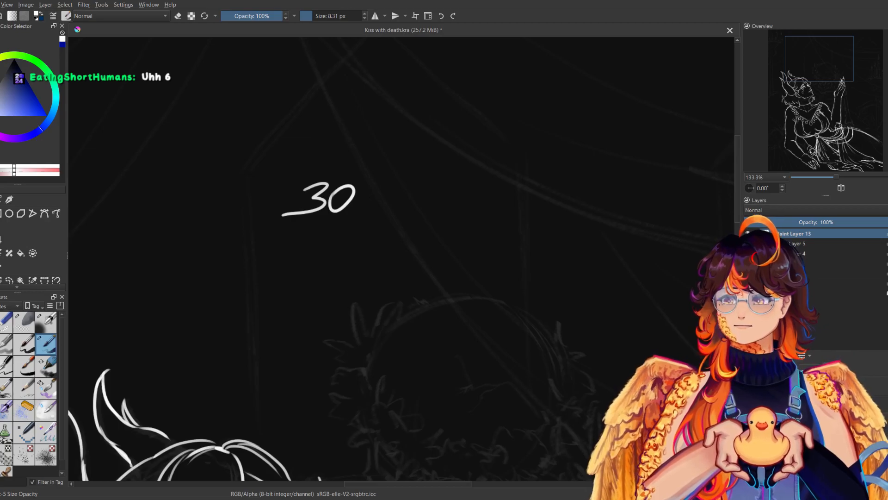
pyautogui.hotkey('ctrl', 'z')
pyautogui.hotkey('ctrl', 'z')
pyautogui.moveTo(235, 190)
pyautogui.mouseDown()
pyautogui.moveTo(227, 219)
pyautogui.moveTo(241, 193)
pyautogui.moveTo(283, 215)
pyautogui.moveTo(300, 210)
pyautogui.mouseUp()
pyautogui.hotkey('ctrl', 'z')
pyautogui.moveTo(309, 191); pyautogui.dragTo(286, 209)
pyautogui.hotkey('ctrl', 'z')
pyautogui.hotkey('ctrl', 'z')
pyautogui.moveTo(313, 194); pyautogui.dragTo(295, 211)
pyautogui.moveTo(323, 198)
pyautogui.mouseDown()
pyautogui.moveTo(319, 210)
pyautogui.moveTo(369, 211)
pyautogui.mouseUp()
pyautogui.moveTo(230, 252)
pyautogui.mouseDown()
pyautogui.moveTo(235, 274)
pyautogui.moveTo(260, 254)
pyautogui.moveTo(344, 273)
pyautogui.mouseUp()
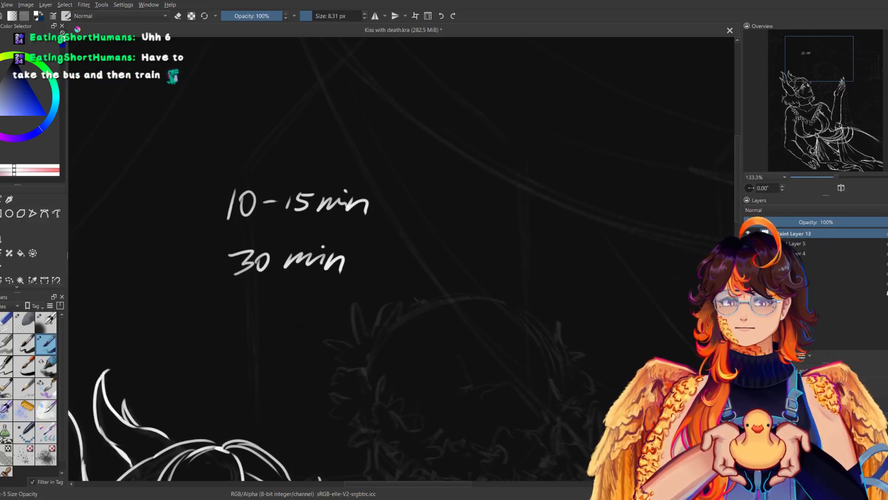
# Add the notes "1h 30min" and "3h" below the first two, and circle "1h 30min" repeatedly.
pyautogui.moveTo(236, 301)
pyautogui.mouseDown()
pyautogui.moveTo(231, 327)
pyautogui.moveTo(290, 319)
pyautogui.mouseUp()
pyautogui.moveTo(310, 305)
pyautogui.mouseDown()
pyautogui.moveTo(360, 317)
pyautogui.moveTo(361, 297)
pyautogui.mouseUp()
pyautogui.moveTo(359, 306); pyautogui.dragTo(380, 316)
pyautogui.moveTo(232, 356)
pyautogui.mouseDown()
pyautogui.moveTo(253, 368)
pyautogui.moveTo(233, 376)
pyautogui.mouseUp()
pyautogui.moveTo(277, 355)
pyautogui.mouseDown()
pyautogui.moveTo(278, 371)
pyautogui.moveTo(303, 371)
pyautogui.mouseUp()
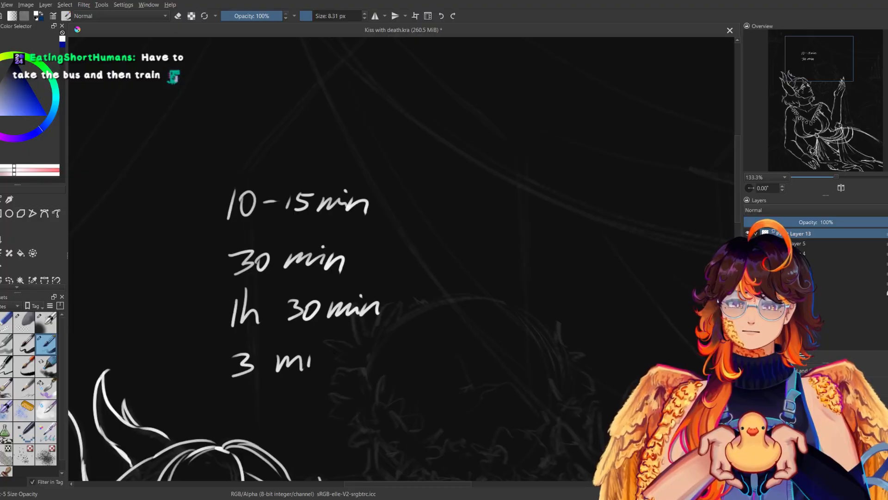
pyautogui.hotkey('ctrl', 'z')
pyautogui.hotkey('ctrl', 'z')
pyautogui.moveTo(266, 342); pyautogui.dragTo(258, 372)
pyautogui.moveTo(259, 363); pyautogui.dragTo(279, 370)
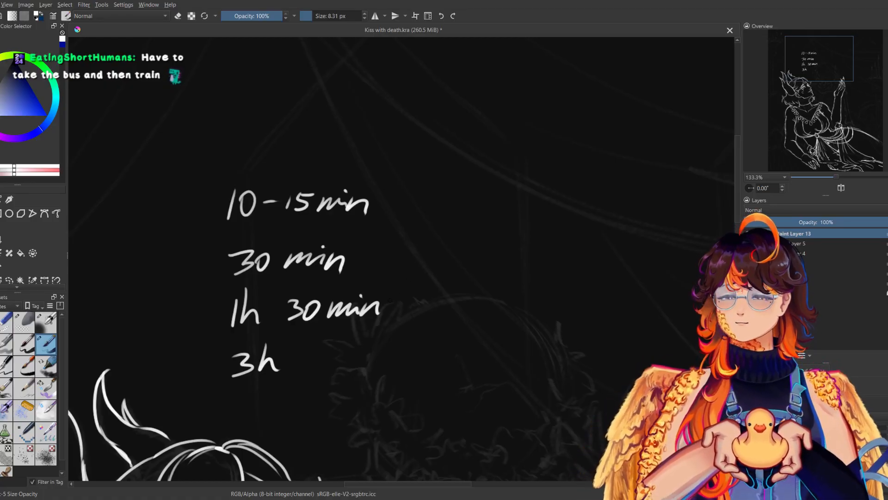
pyautogui.moveTo(232, 336)
pyautogui.mouseDown()
pyautogui.moveTo(380, 283)
pyautogui.moveTo(302, 338)
pyautogui.moveTo(261, 281)
pyautogui.moveTo(390, 324)
pyautogui.moveTo(250, 339)
pyautogui.moveTo(319, 273)
pyautogui.moveTo(319, 332)
pyautogui.moveTo(227, 306)
pyautogui.moveTo(372, 305)
pyautogui.moveTo(268, 342)
pyautogui.moveTo(252, 296)
pyautogui.moveTo(234, 329)
pyautogui.mouseUp()
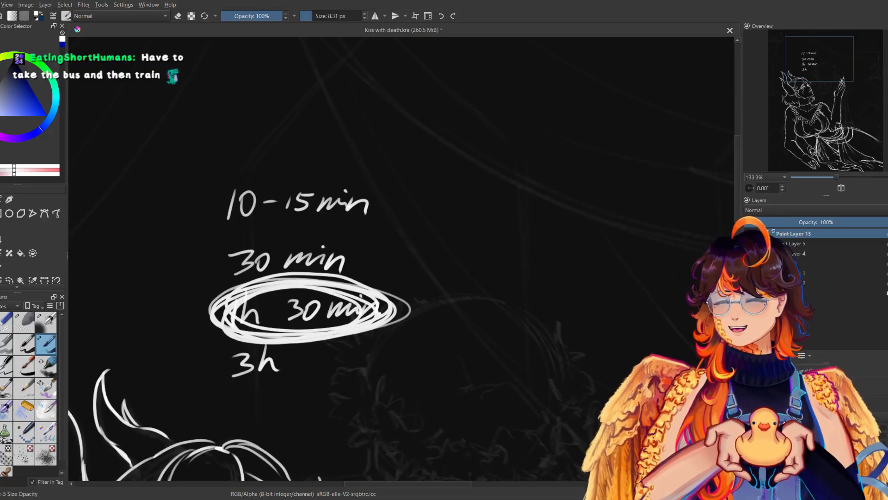
# Undo all the handwritten time notes above the head, including the circle.
pyautogui.click(6, 322)
pyautogui.hotkey('ctrl', 'z')
pyautogui.hotkey('ctrl', 'z')
pyautogui.hotkey('ctrl', 'z')
pyautogui.hotkey('ctrl', 'z')
pyautogui.hotkey('ctrl', 'z')
pyautogui.hotkey('ctrl', 'z')
pyautogui.hotkey('ctrl', 'z')
pyautogui.hotkey('ctrl', 'z')
pyautogui.hotkey('ctrl', 'z')
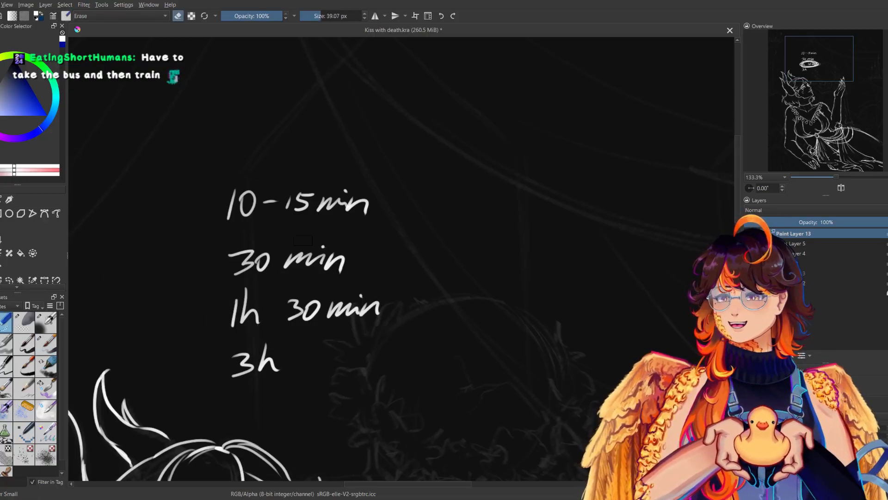
pyautogui.hotkey('ctrl', 'z')
pyautogui.hotkey('ctrl', 'z')
pyautogui.hotkey('ctrl', 'z')
pyautogui.hotkey('ctrl', 'z')
pyautogui.hotkey('ctrl', 'z')
pyautogui.hotkey('ctrl', 'z')
pyautogui.hotkey('ctrl', 'z')
pyautogui.hotkey('ctrl', 'z')
pyautogui.hotkey('ctrl', 'z')
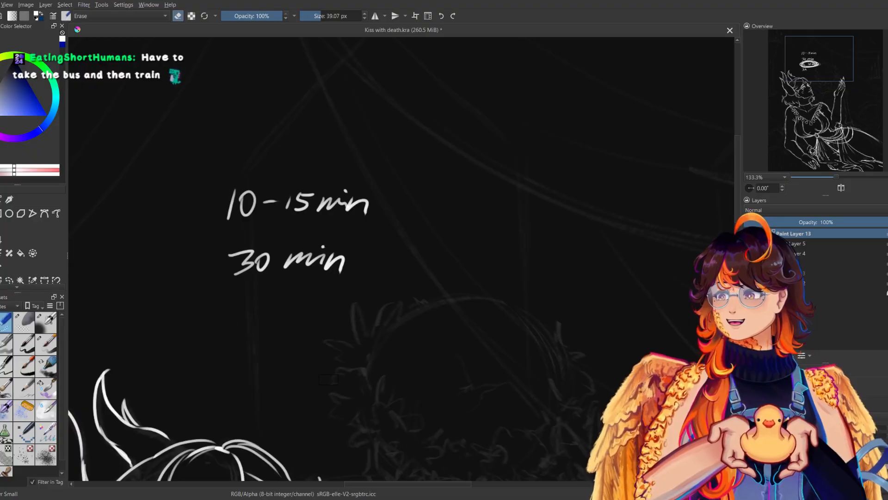
pyautogui.hotkey('ctrl', 'z')
pyautogui.hotkey('ctrl', 'z')
pyautogui.hotkey('ctrl', 'z')
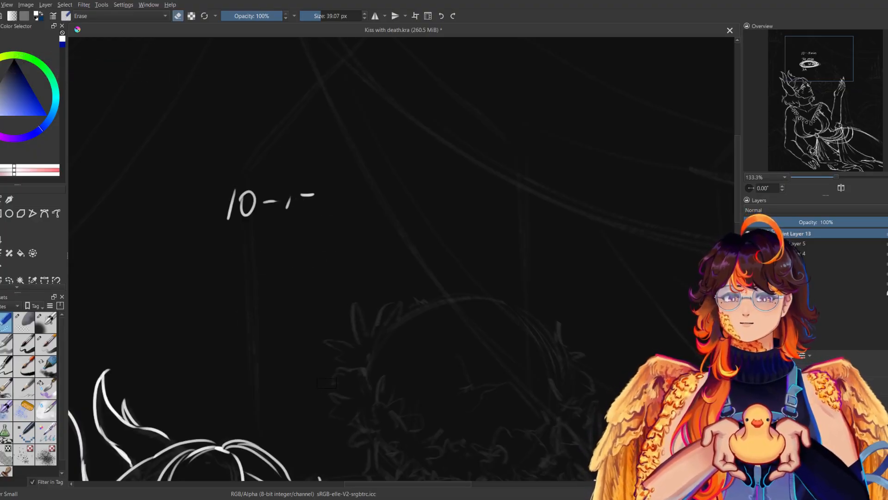
pyautogui.hotkey('ctrl', 'z')
pyautogui.hotkey('ctrl', 'z')
pyautogui.hotkey('ctrl', 'z')
# Draw curved ridge lines across the near horn's side prong, back edge and rounded base.
pyautogui.moveTo(326, 384); pyautogui.dragTo(454, 150)
pyautogui.click(45, 344)
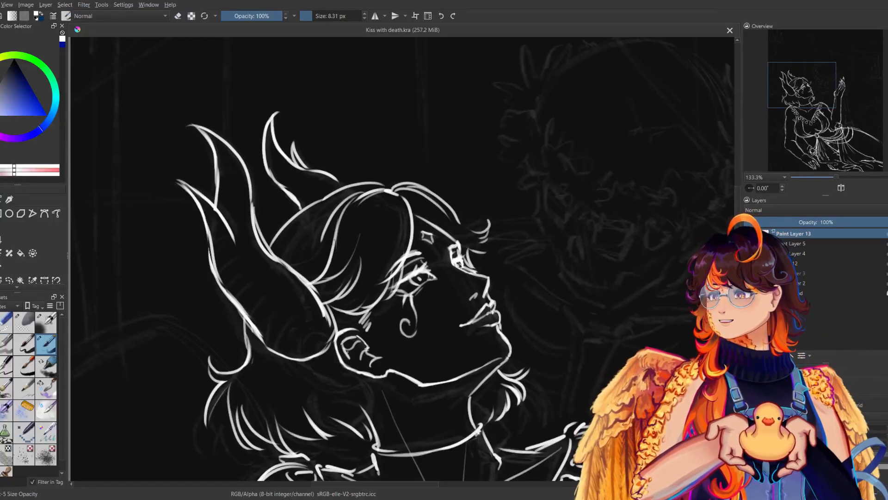
pyautogui.moveTo(200, 215); pyautogui.dragTo(219, 235)
pyautogui.moveTo(208, 227)
pyautogui.mouseDown()
pyautogui.moveTo(236, 285)
pyautogui.moveTo(224, 285)
pyautogui.moveTo(225, 296)
pyautogui.moveTo(262, 328)
pyautogui.mouseUp()
pyautogui.moveTo(290, 302); pyautogui.dragTo(269, 342)
pyautogui.moveTo(280, 327)
pyautogui.mouseDown()
pyautogui.moveTo(271, 346)
pyautogui.moveTo(281, 354)
pyautogui.mouseUp()
pyautogui.moveTo(311, 323); pyautogui.dragTo(289, 355)
pyautogui.press('m')
pyautogui.press('m')
# Add short ridge marks along the far horn and the upper part of the near horn.
pyautogui.moveTo(316, 171)
pyautogui.mouseDown()
pyautogui.moveTo(310, 178)
pyautogui.moveTo(319, 179)
pyautogui.mouseUp()
pyautogui.moveTo(337, 181); pyautogui.dragTo(329, 188)
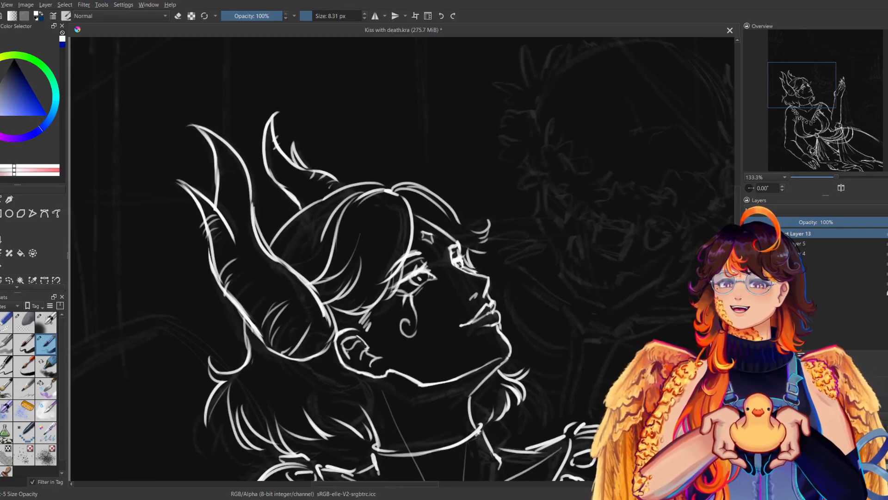
pyautogui.press('m')
pyautogui.press('m')
pyautogui.moveTo(229, 158); pyautogui.dragTo(217, 162)
pyautogui.moveTo(229, 163); pyautogui.dragTo(217, 206)
pyautogui.press('m')
pyautogui.press('m')
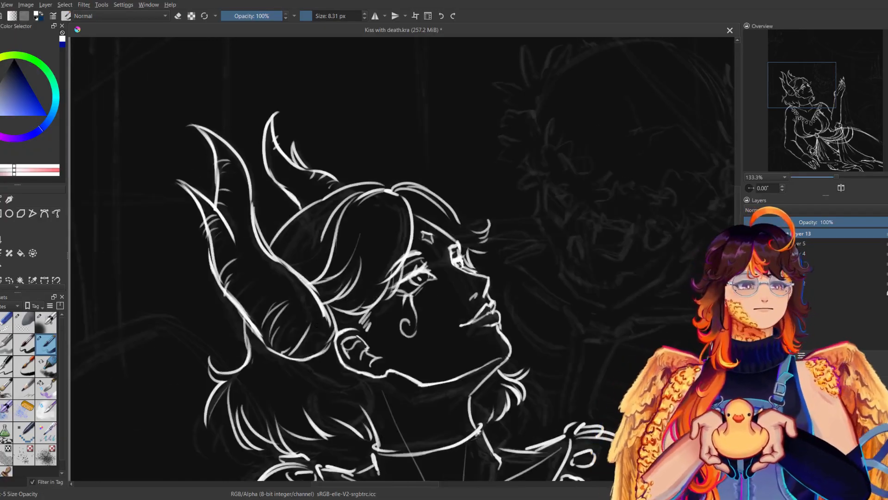
# Review the overall figure at 50% zoom in normal and mirrored view, and save the drawing.
pyautogui.moveTo(838, 178); pyautogui.dragTo(822, 178)
pyautogui.moveTo(497, 203); pyautogui.dragTo(446, 191)
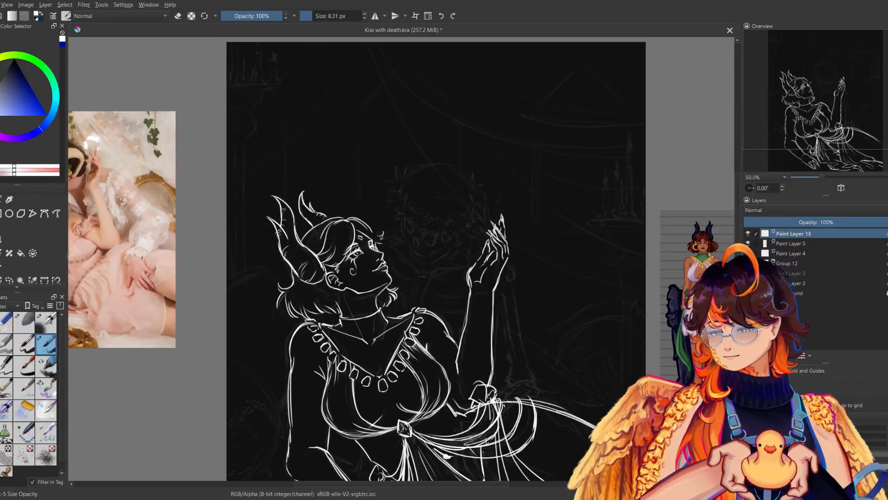
pyautogui.press('m')
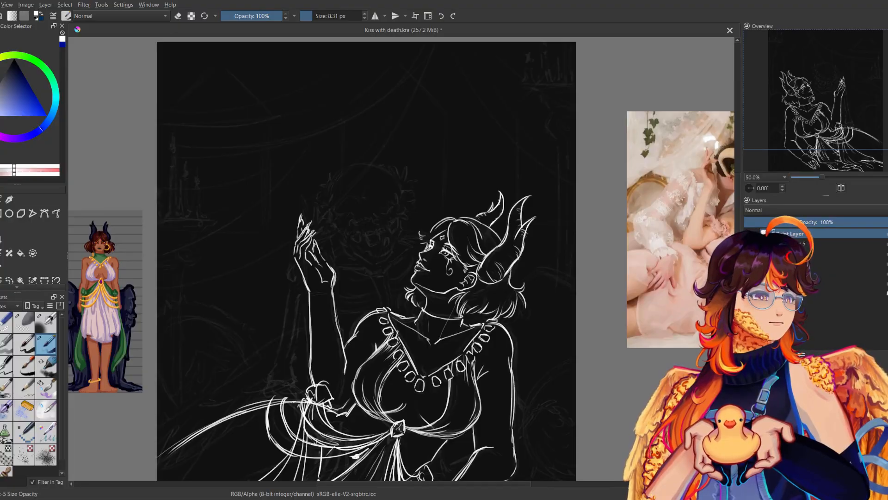
pyautogui.press('m')
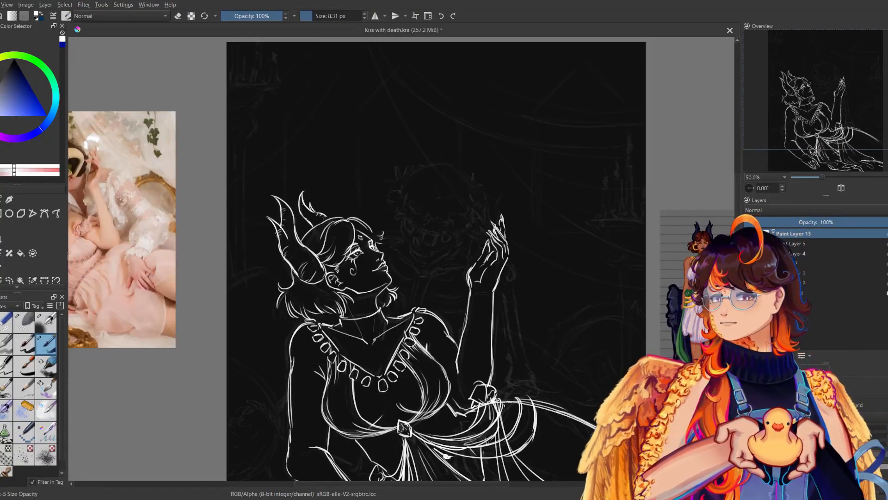
pyautogui.hotkey('ctrl', 's')
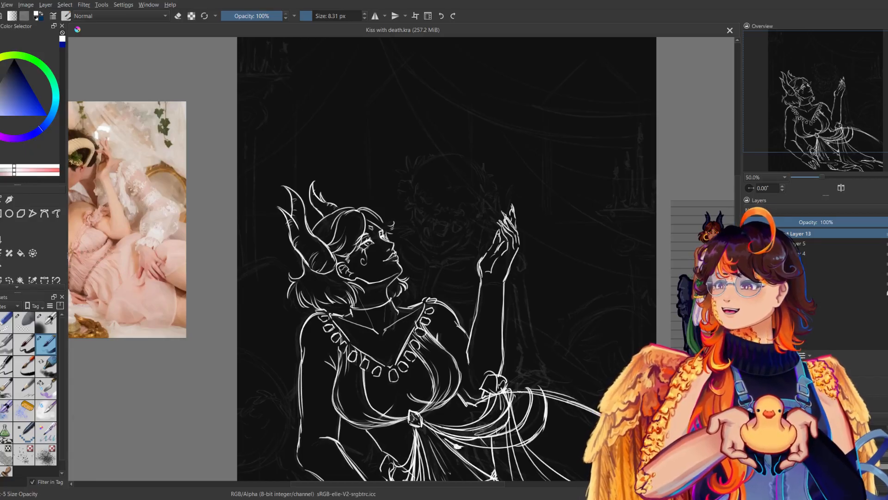
# Draw a large hoop earring hanging from the near earlobe over the neck hair.
pyautogui.click(811, 176)
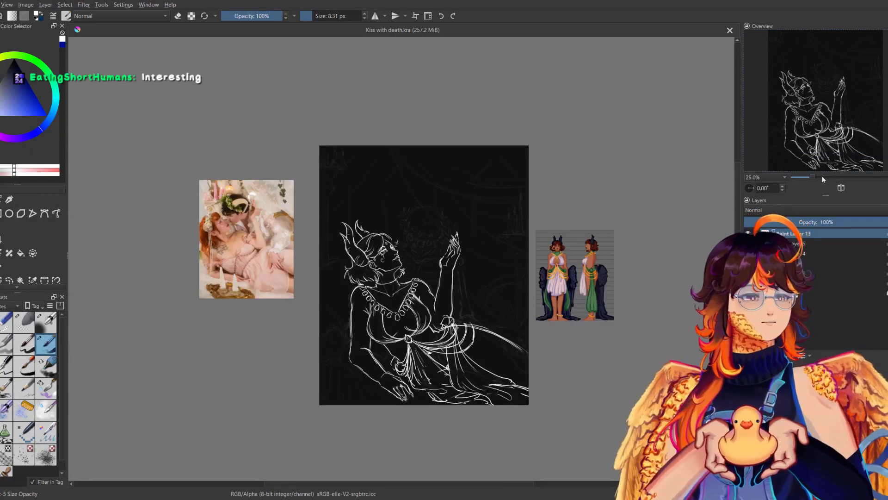
pyautogui.moveTo(814, 176); pyautogui.dragTo(846, 177)
pyautogui.moveTo(358, 319); pyautogui.dragTo(577, 148)
pyautogui.moveTo(361, 170)
pyautogui.mouseDown()
pyautogui.moveTo(382, 233)
pyautogui.moveTo(330, 254)
pyautogui.mouseUp()
pyautogui.moveTo(321, 193)
pyautogui.mouseDown()
pyautogui.moveTo(369, 258)
pyautogui.moveTo(314, 229)
pyautogui.moveTo(391, 229)
pyautogui.mouseUp()
pyautogui.hotkey('ctrl', 'z')
pyautogui.hotkey('ctrl', 'z')
pyautogui.moveTo(361, 169)
pyautogui.mouseDown()
pyautogui.moveTo(374, 169)
pyautogui.moveTo(387, 237)
pyautogui.mouseUp()
pyautogui.moveTo(397, 201); pyautogui.dragTo(383, 240)
pyautogui.moveTo(359, 167); pyautogui.dragTo(396, 181)
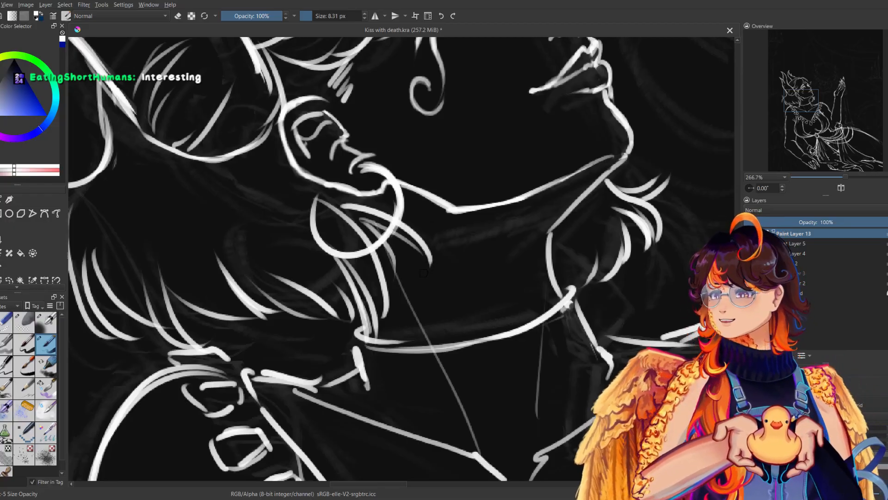
# Thin the hoop earring by erasing along its ring, and redraw its attachment and line at the earlobe.
pyautogui.press('e')
pyautogui.moveTo(365, 170)
pyautogui.mouseDown()
pyautogui.moveTo(374, 166)
pyautogui.moveTo(398, 203)
pyautogui.moveTo(398, 227)
pyautogui.moveTo(373, 247)
pyautogui.mouseUp()
pyautogui.moveTo(317, 196)
pyautogui.mouseDown()
pyautogui.moveTo(324, 248)
pyautogui.moveTo(319, 211)
pyautogui.moveTo(344, 248)
pyautogui.moveTo(333, 240)
pyautogui.moveTo(355, 250)
pyautogui.moveTo(341, 237)
pyautogui.moveTo(385, 240)
pyautogui.mouseUp()
pyautogui.moveTo(398, 217); pyautogui.dragTo(395, 232)
pyautogui.press('e')
pyautogui.moveTo(362, 173)
pyautogui.mouseDown()
pyautogui.moveTo(382, 175)
pyautogui.moveTo(380, 169)
pyautogui.moveTo(392, 205)
pyautogui.moveTo(386, 232)
pyautogui.mouseUp()
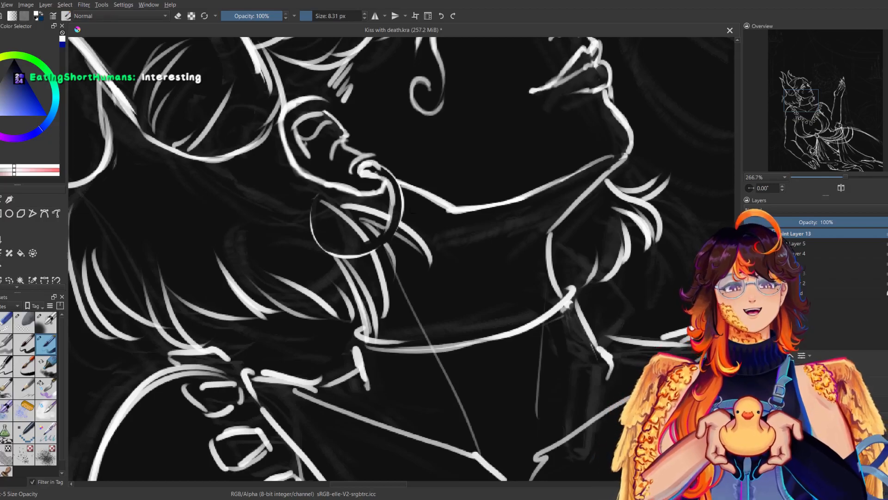
# Draw the second edge line around the side and lower part of the near hoop earring to give the ring thickness.
pyautogui.press('m')
pyautogui.hotkey('ctrl', 'z')
pyautogui.hotkey('ctrl', 'z')
pyautogui.moveTo(432, 176)
pyautogui.mouseDown()
pyautogui.moveTo(411, 223)
pyautogui.moveTo(432, 243)
pyautogui.moveTo(458, 247)
pyautogui.mouseUp()
pyautogui.press('m')
pyautogui.moveTo(328, 190)
pyautogui.mouseDown()
pyautogui.moveTo(338, 238)
pyautogui.moveTo(353, 247)
pyautogui.mouseUp()
pyautogui.hotkey('ctrl', 'z')
pyautogui.hotkey('ctrl', 'z')
pyautogui.moveTo(325, 187); pyautogui.dragTo(313, 234)
pyautogui.press('m')
pyautogui.press('m')
pyautogui.hotkey('ctrl', 'z')
pyautogui.moveTo(316, 191)
pyautogui.mouseDown()
pyautogui.moveTo(313, 239)
pyautogui.moveTo(381, 247)
pyautogui.moveTo(396, 228)
pyautogui.moveTo(386, 247)
pyautogui.moveTo(374, 248)
pyautogui.mouseUp()
pyautogui.press('m')
pyautogui.press('m')
pyautogui.hotkey('ctrl', 'z')
pyautogui.hotkey('ctrl', 'z')
pyautogui.hotkey('ctrl', 'z')
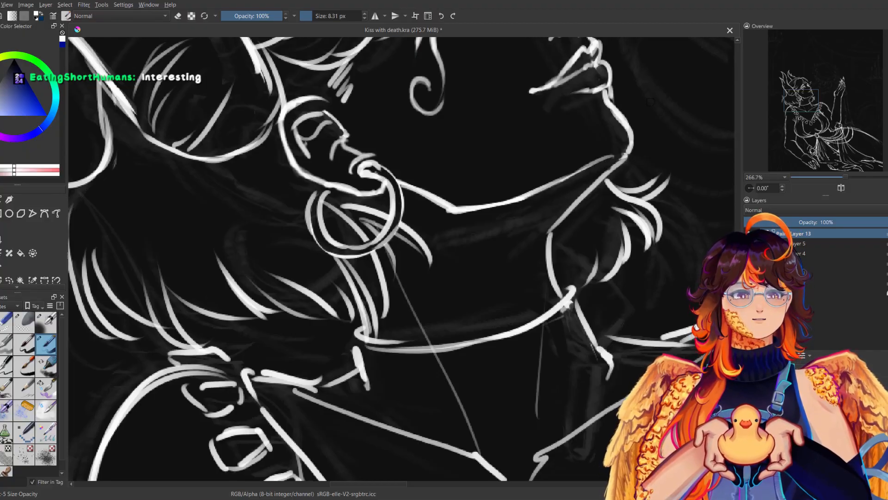
pyautogui.hotkey('ctrl', 'z')
pyautogui.hotkey('ctrl', 'z')
pyautogui.moveTo(398, 220)
pyautogui.mouseDown()
pyautogui.moveTo(366, 252)
pyautogui.moveTo(376, 251)
pyautogui.mouseUp()
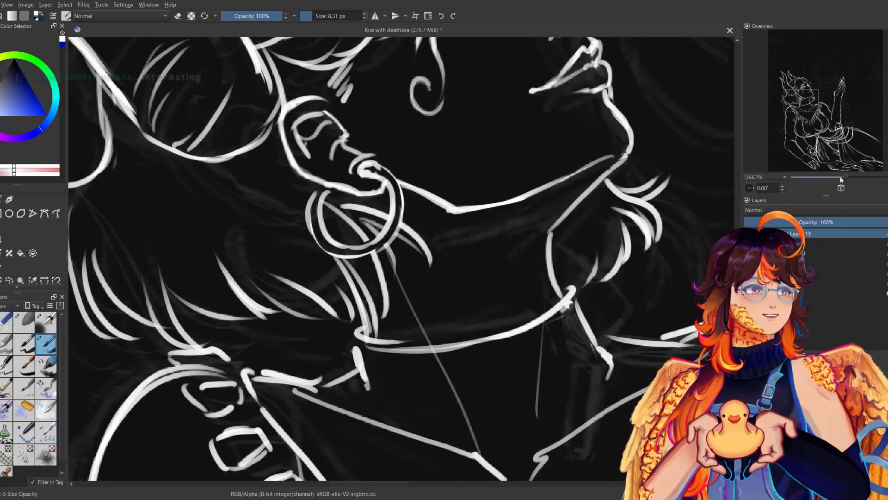
# Review the figure at 66.7% zoom in normal and mirrored view, from the horns down to the resting hand.
pyautogui.moveTo(844, 178); pyautogui.dragTo(826, 178)
pyautogui.press('m')
pyautogui.press('m')
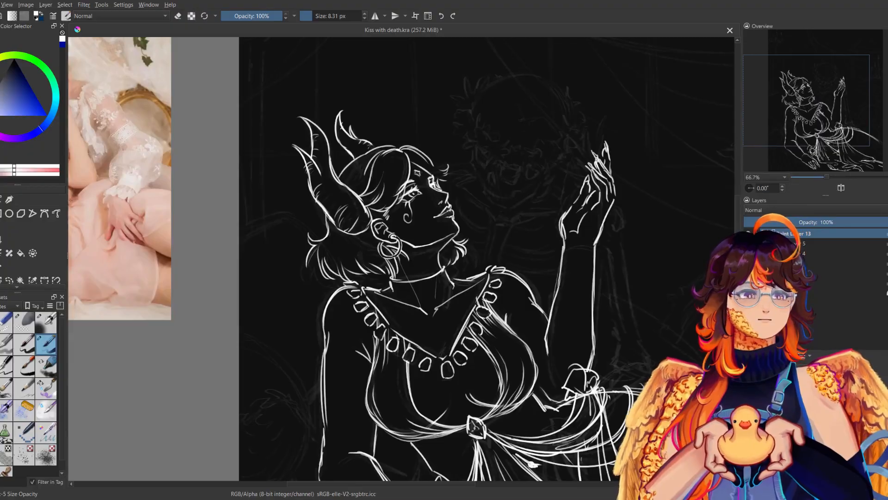
pyautogui.moveTo(444, 222); pyautogui.dragTo(391, 292)
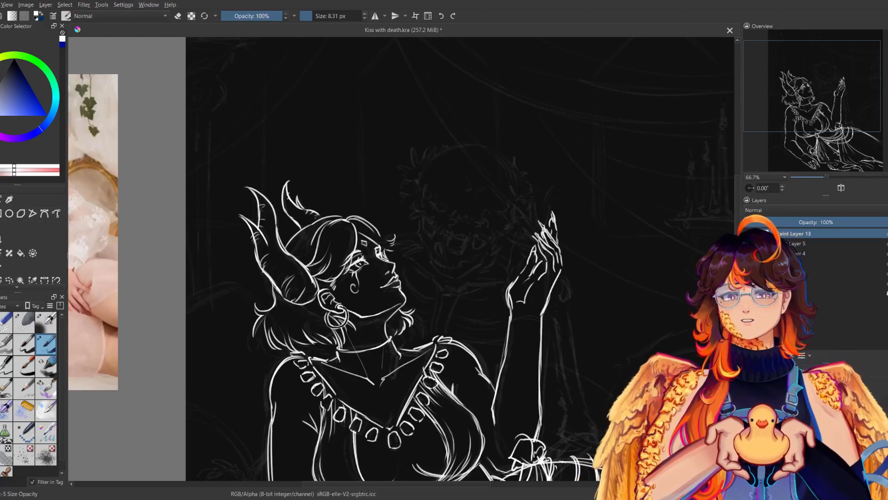
pyautogui.press('m')
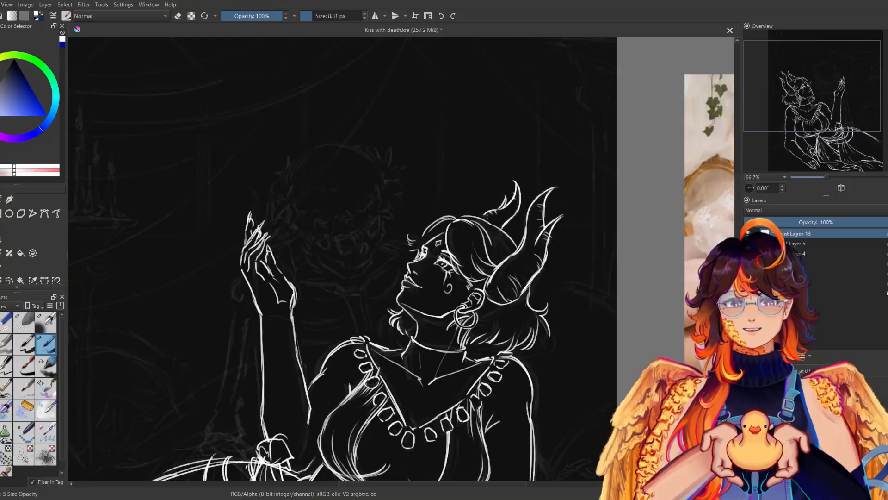
pyautogui.press('m')
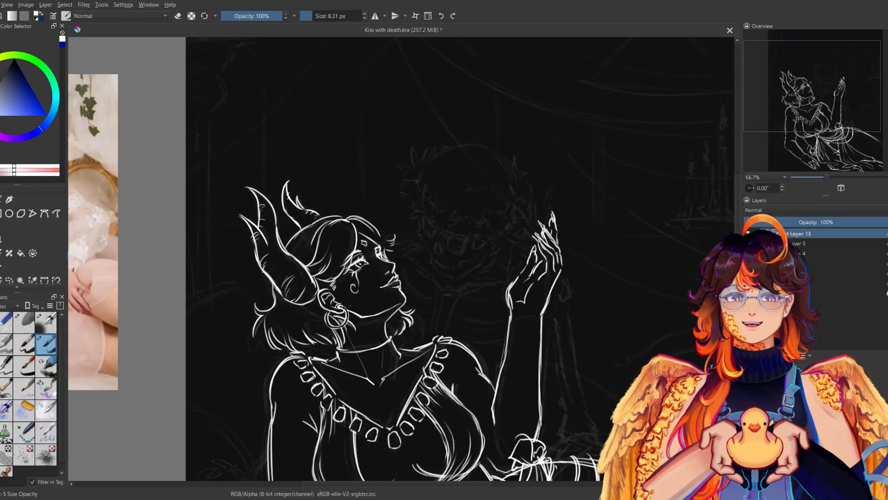
pyautogui.press('m')
pyautogui.press('m')
pyautogui.moveTo(444, 296); pyautogui.dragTo(407, 238)
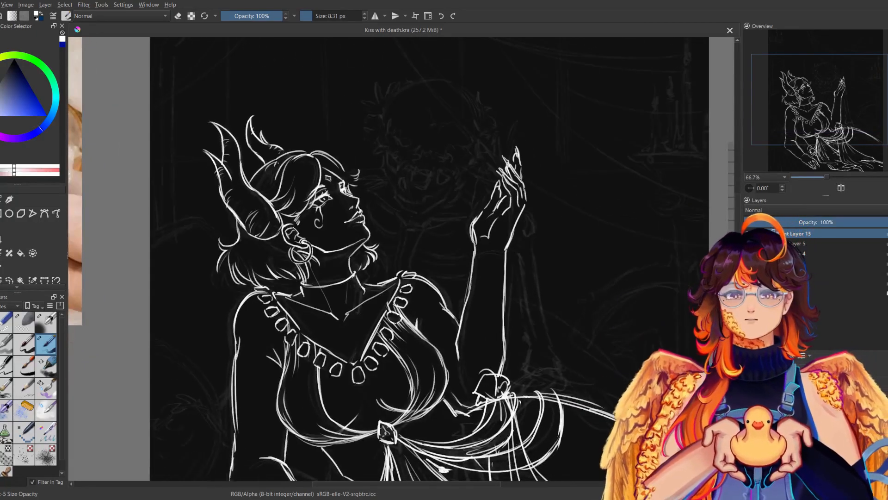
pyautogui.moveTo(428, 265); pyautogui.dragTo(411, 134)
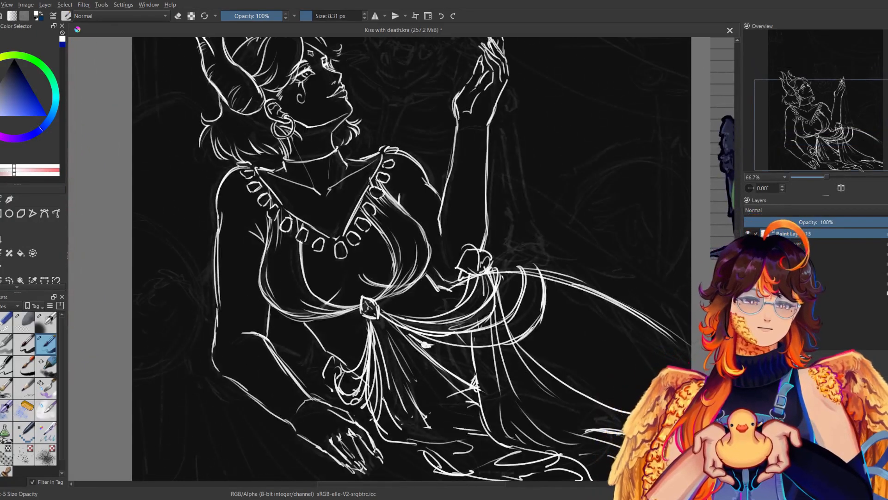
# Clean up the inner forearm line of the resting arm by erasing stray strokes and redrawing it towards the wrist.
pyautogui.click(5, 323)
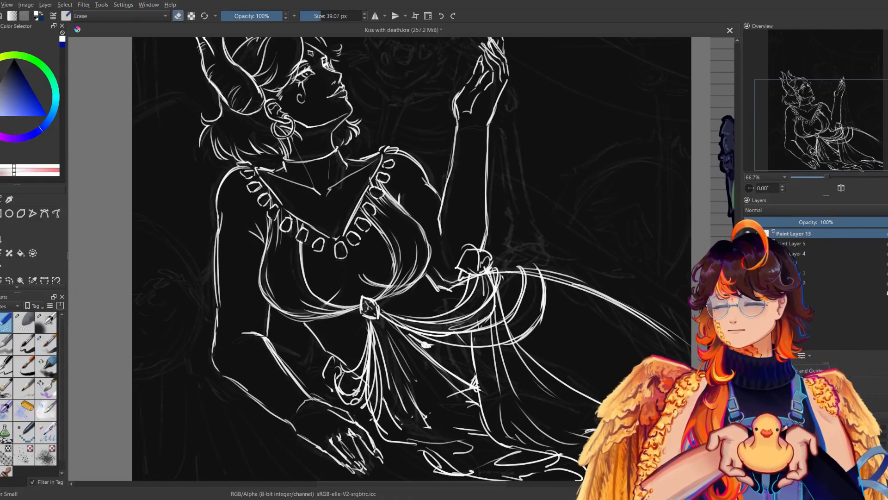
pyautogui.moveTo(266, 340); pyautogui.dragTo(277, 373)
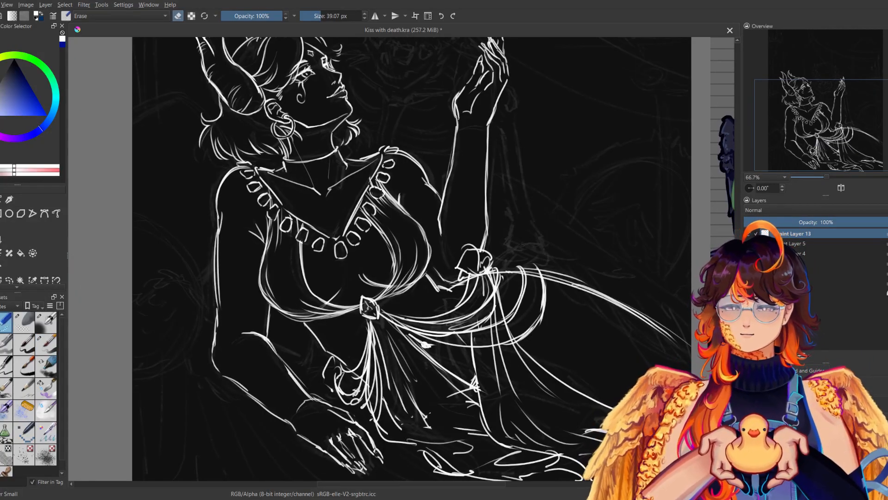
pyautogui.click(47, 343)
pyautogui.moveTo(266, 340); pyautogui.dragTo(306, 387)
pyautogui.moveTo(280, 355); pyautogui.dragTo(309, 396)
pyautogui.press('e')
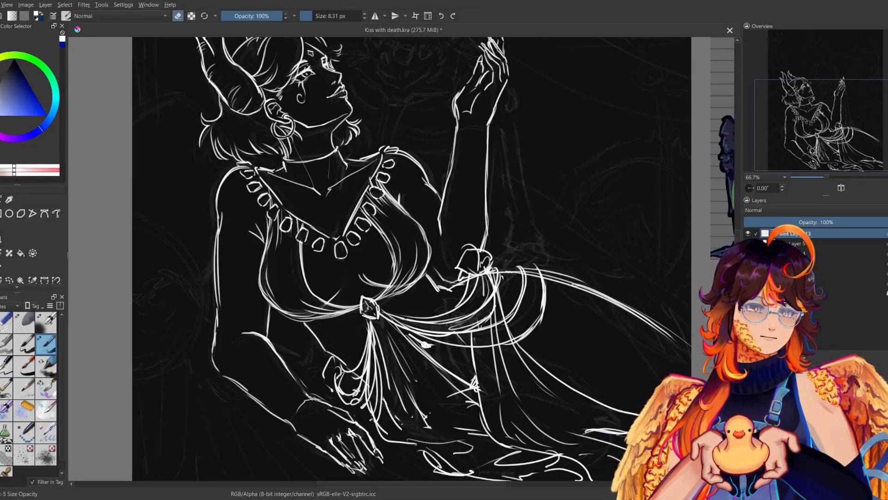
pyautogui.press('e')
pyautogui.moveTo(287, 363); pyautogui.dragTo(312, 400)
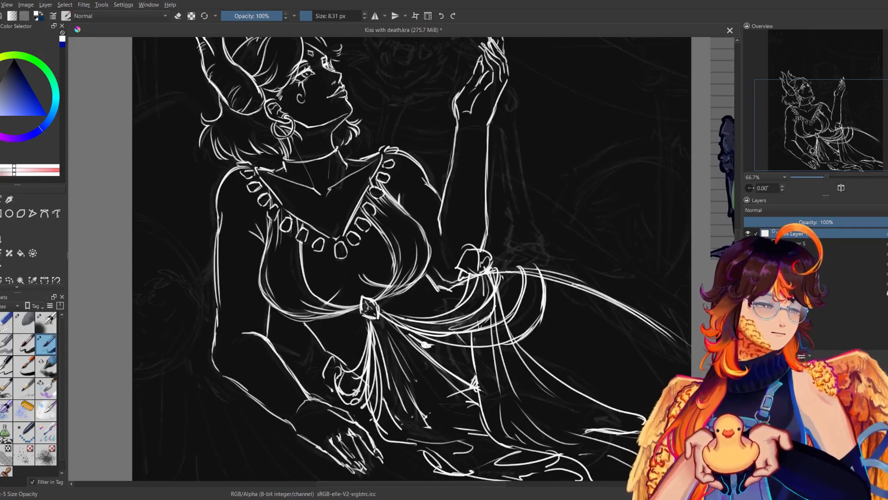
# Draw the wing behind the raised arm with an arched upper edge and long feather strokes sweeping over the hip to the canvas edge.
pyautogui.hotkey('ctrl', '-')
pyautogui.hotkey('ctrl', '-')
pyautogui.moveTo(393, 222); pyautogui.dragTo(351, 284)
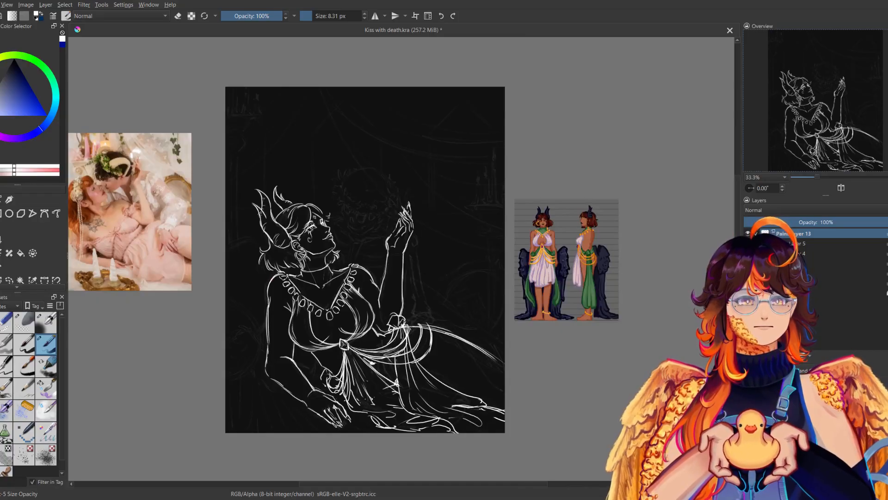
pyautogui.moveTo(404, 272)
pyautogui.mouseDown()
pyautogui.moveTo(431, 287)
pyautogui.moveTo(432, 321)
pyautogui.moveTo(457, 331)
pyautogui.mouseUp()
pyautogui.moveTo(429, 300); pyautogui.dragTo(469, 336)
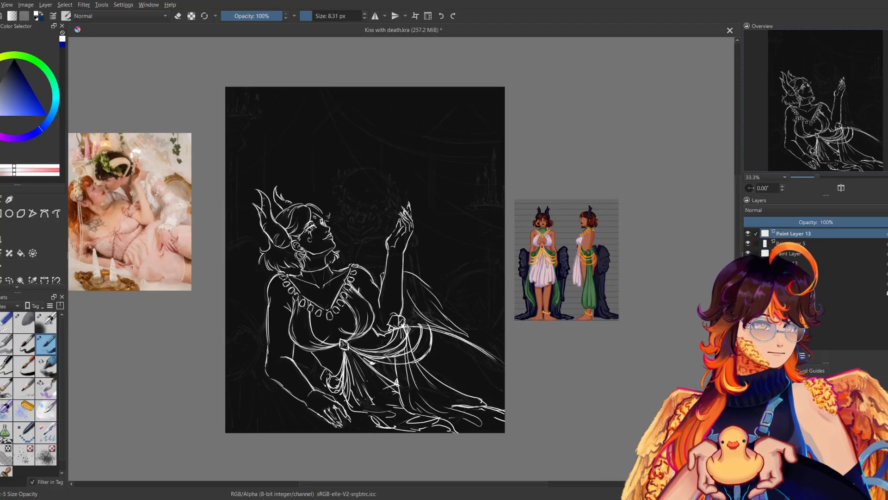
pyautogui.moveTo(436, 295); pyautogui.dragTo(469, 322)
pyautogui.hotkey('ctrl', 'z')
pyautogui.moveTo(438, 297); pyautogui.dragTo(498, 341)
pyautogui.moveTo(451, 316); pyautogui.dragTo(504, 360)
pyautogui.hotkey('ctrl', 'z')
pyautogui.moveTo(449, 331); pyautogui.dragTo(489, 367)
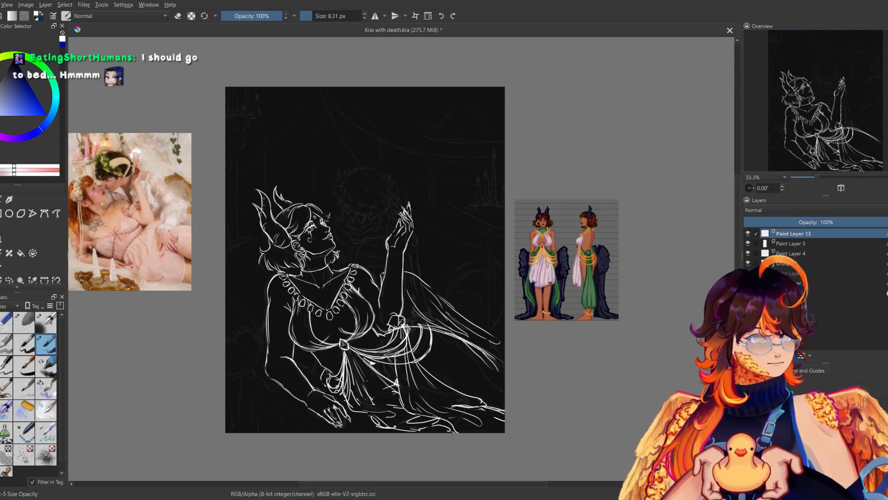
# Check the wing behind the raised arm in mirrored view and add another feather stroke along its outer edge.
pyautogui.press('m')
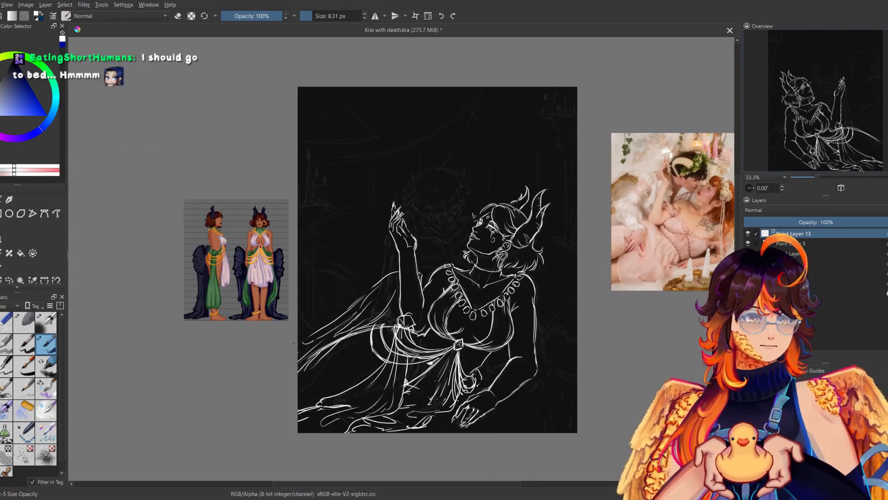
pyautogui.press('m')
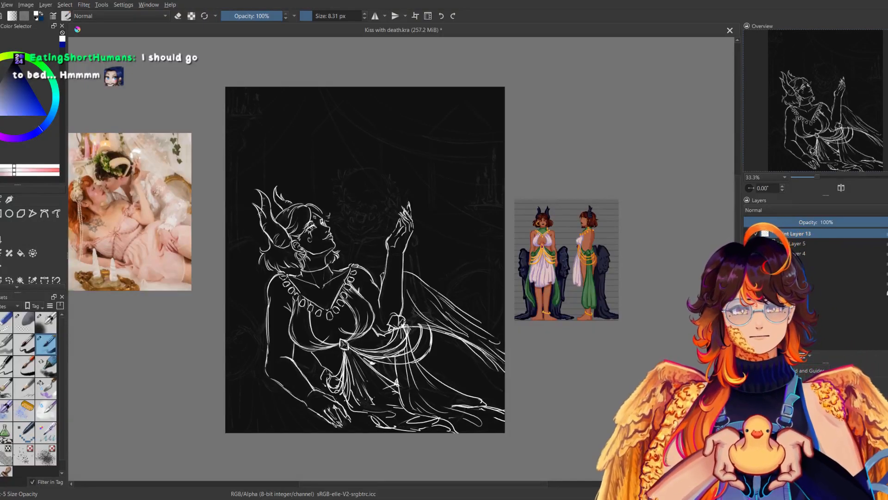
pyautogui.press('m')
pyautogui.moveTo(370, 289); pyautogui.dragTo(317, 319)
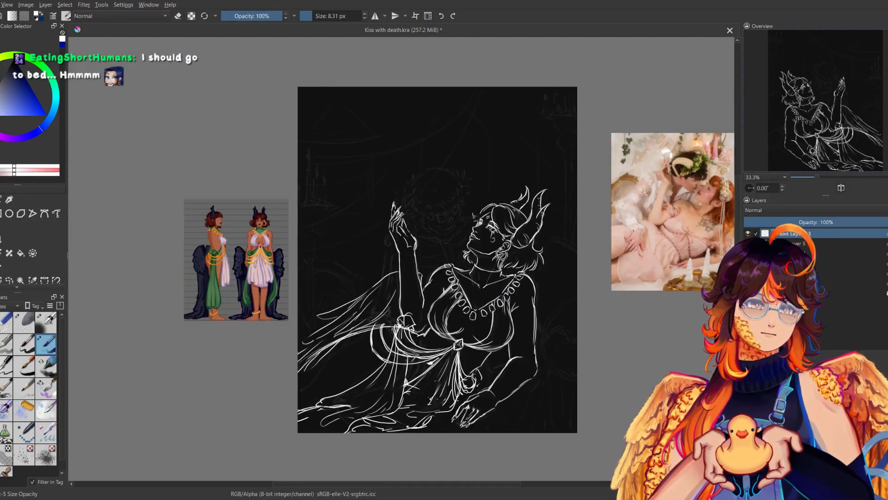
pyautogui.press('m')
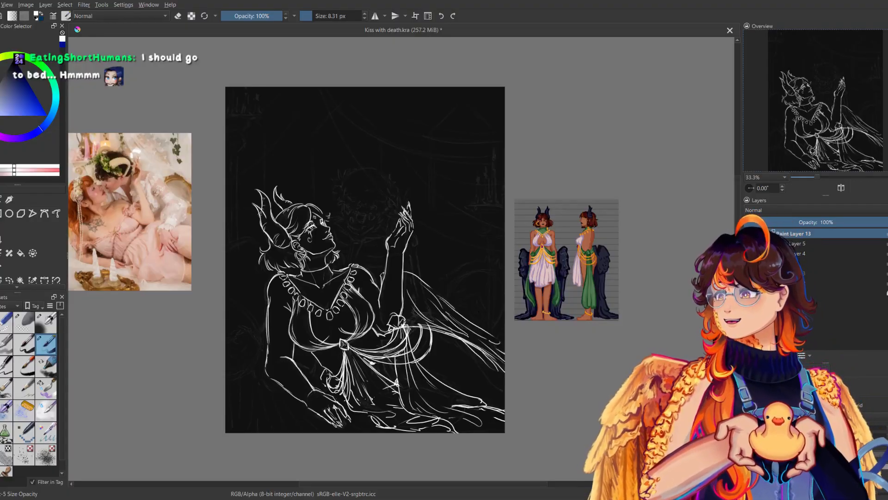
pyautogui.press('m')
pyautogui.press('m')
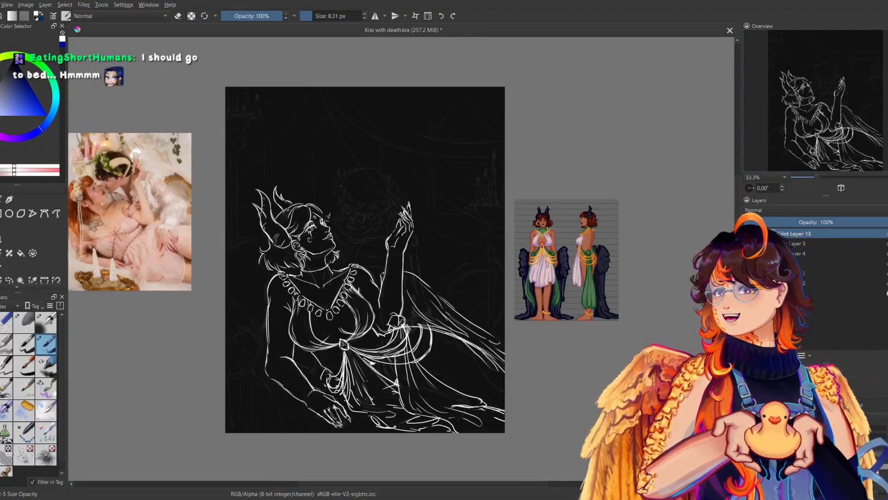
# Outline the arched top of the second wing beside the resting arm, up to the canvas edge.
pyautogui.moveTo(478, 312); pyautogui.dragTo(609, 273)
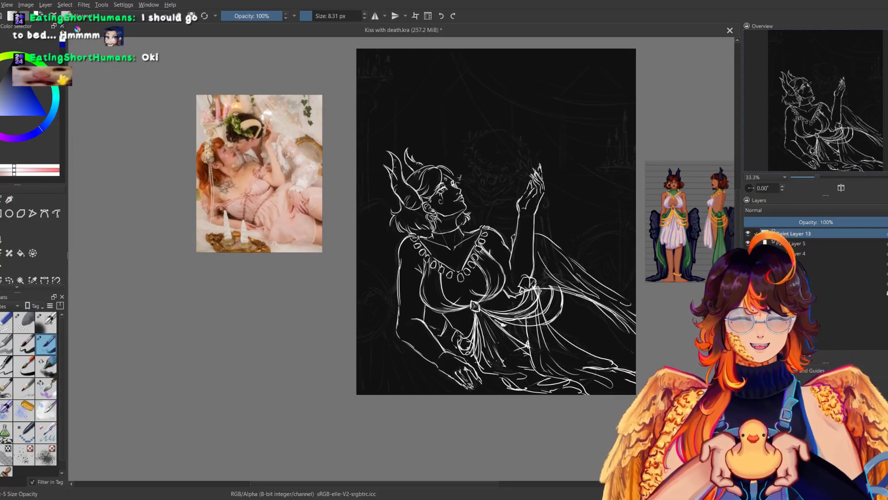
pyautogui.press('m')
pyautogui.press('m')
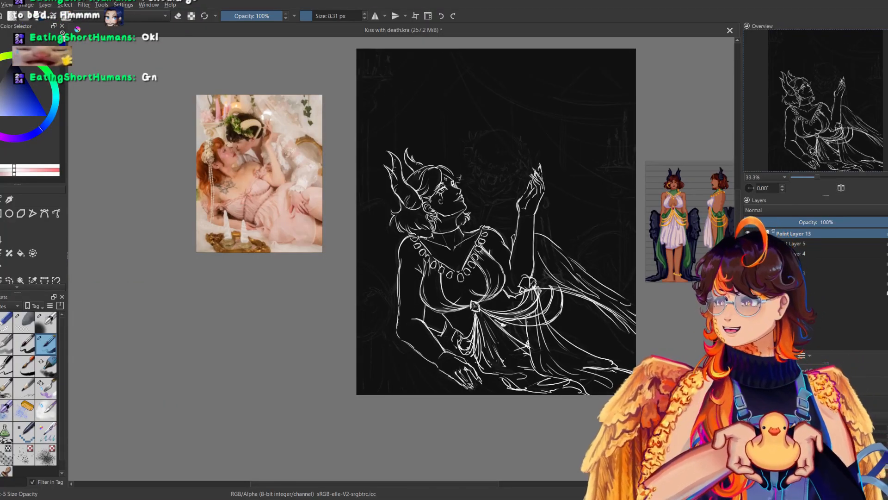
pyautogui.press('m')
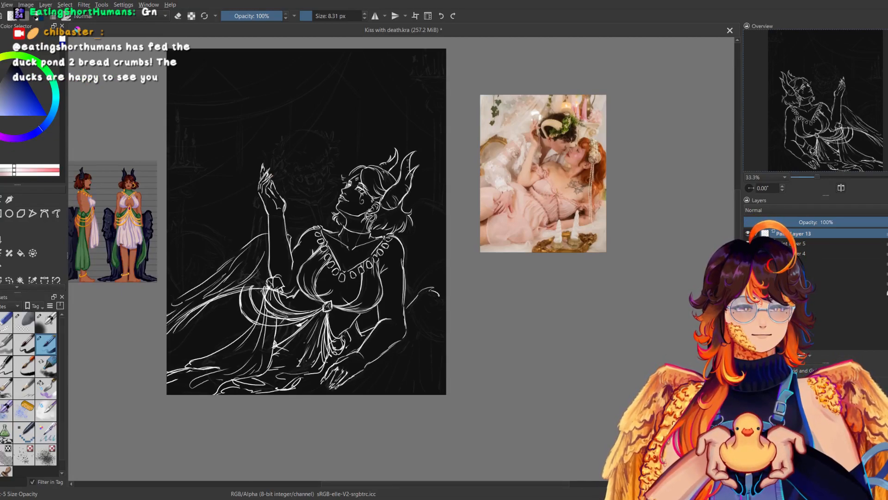
pyautogui.press('m')
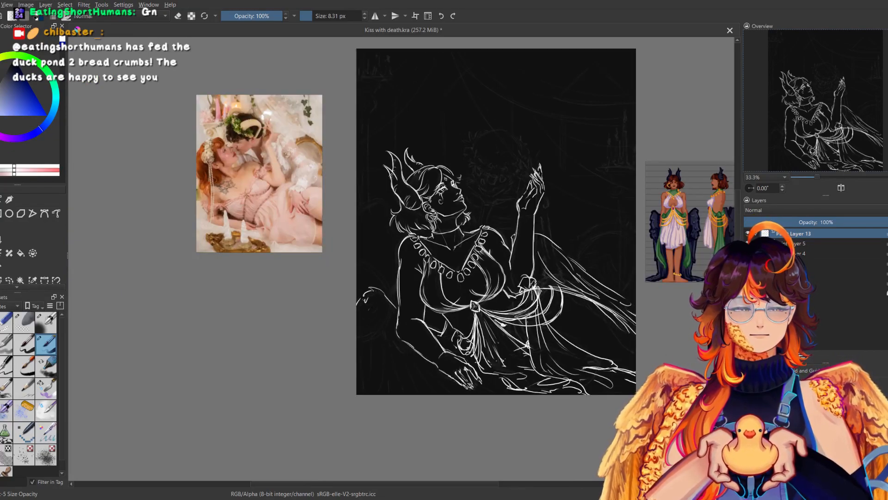
# Fill the second wing with small feather marks near its top and long feather strokes running down behind the resting arm.
pyautogui.moveTo(386, 307)
pyautogui.mouseDown()
pyautogui.moveTo(380, 338)
pyautogui.moveTo(357, 349)
pyautogui.mouseUp()
pyautogui.hotkey('ctrl', 'z')
pyautogui.moveTo(386, 314)
pyautogui.mouseDown()
pyautogui.moveTo(392, 344)
pyautogui.moveTo(361, 391)
pyautogui.mouseUp()
pyautogui.press('m')
pyautogui.moveTo(417, 361); pyautogui.dragTo(401, 391)
pyautogui.moveTo(425, 346)
pyautogui.mouseDown()
pyautogui.moveTo(418, 370)
pyautogui.moveTo(426, 380)
pyautogui.mouseUp()
pyautogui.press('m')
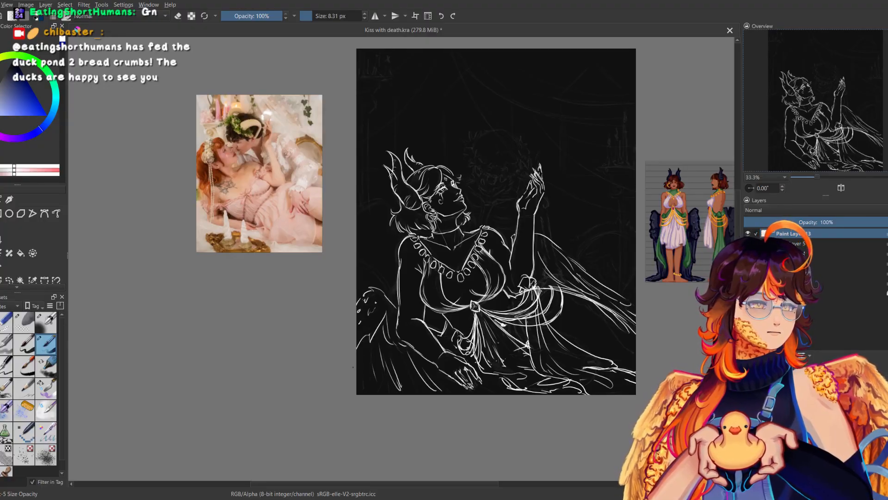
pyautogui.press('m')
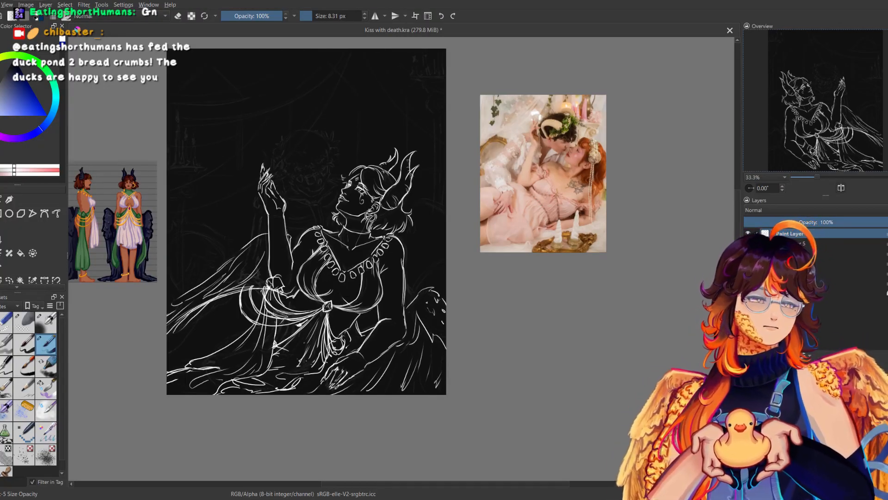
pyautogui.press('m')
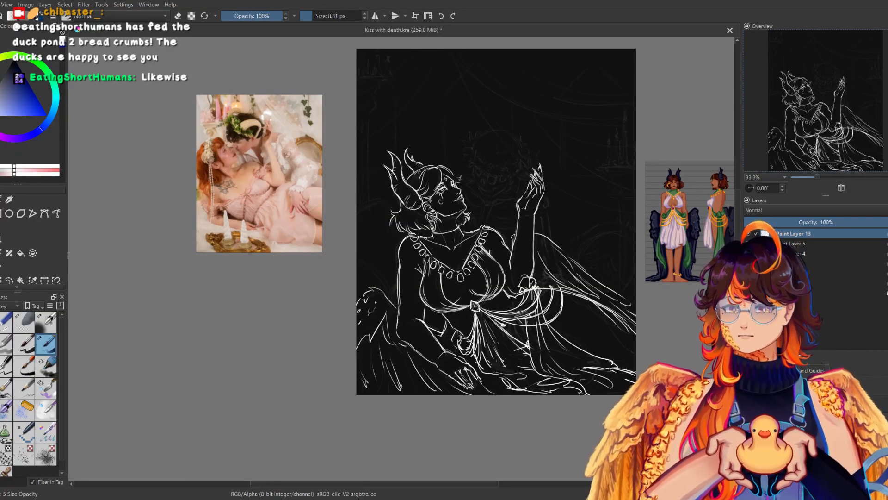
# Erase and redraw the second wing's lower feather strokes below the resting forearm, checking them in mirrored view.
pyautogui.click(6, 322)
pyautogui.moveTo(393, 361)
pyautogui.mouseDown()
pyautogui.moveTo(397, 387)
pyautogui.moveTo(414, 394)
pyautogui.mouseUp()
pyautogui.click(46, 345)
pyautogui.moveTo(388, 368); pyautogui.dragTo(406, 394)
pyautogui.press('m')
pyautogui.press('m')
pyautogui.moveTo(495, 222); pyautogui.dragTo(425, 232)
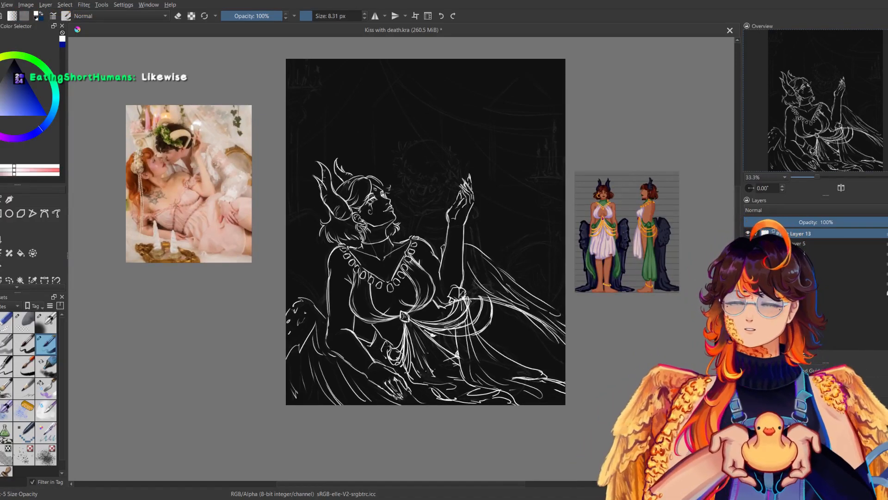
# Draw a dangling earring below the jaw on the far side of the neck, refine its drop, and save the drawing.
pyautogui.moveTo(401, 222)
pyautogui.mouseDown()
pyautogui.moveTo(491, 292)
pyautogui.moveTo(402, 248)
pyautogui.mouseUp()
pyautogui.hotkey('ctrl', '+')
pyautogui.hotkey('ctrl', '+')
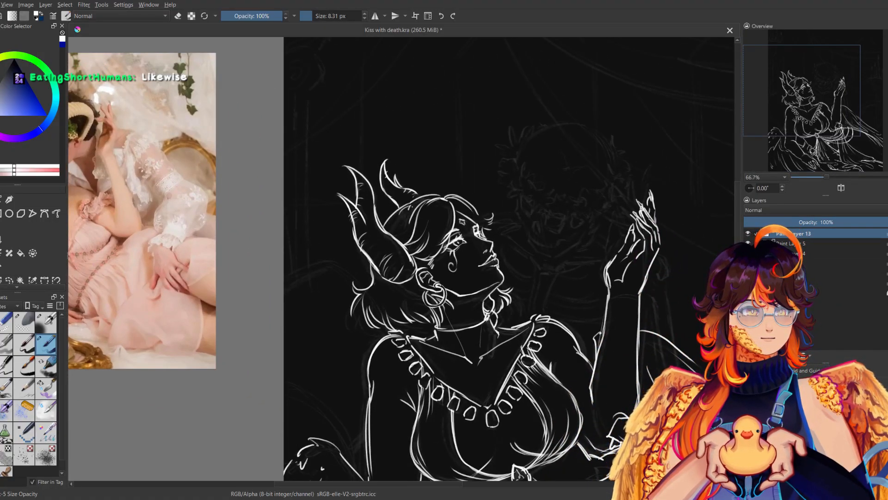
pyautogui.press('e')
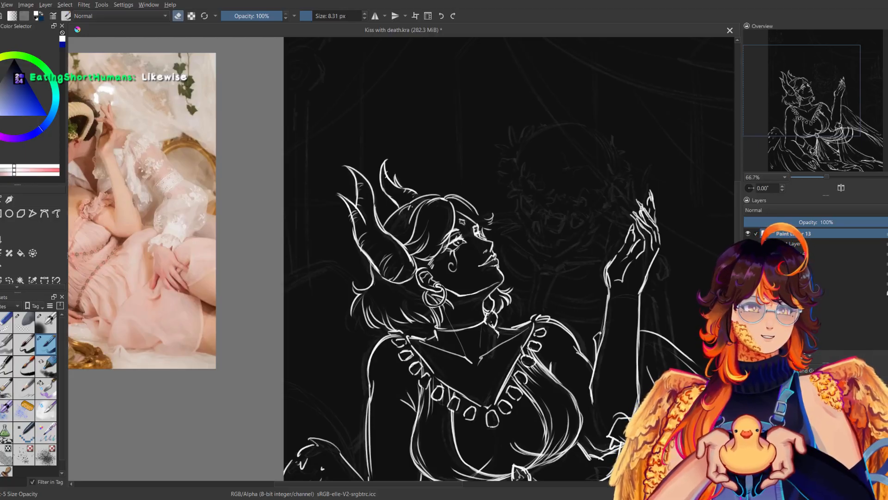
pyautogui.press('e')
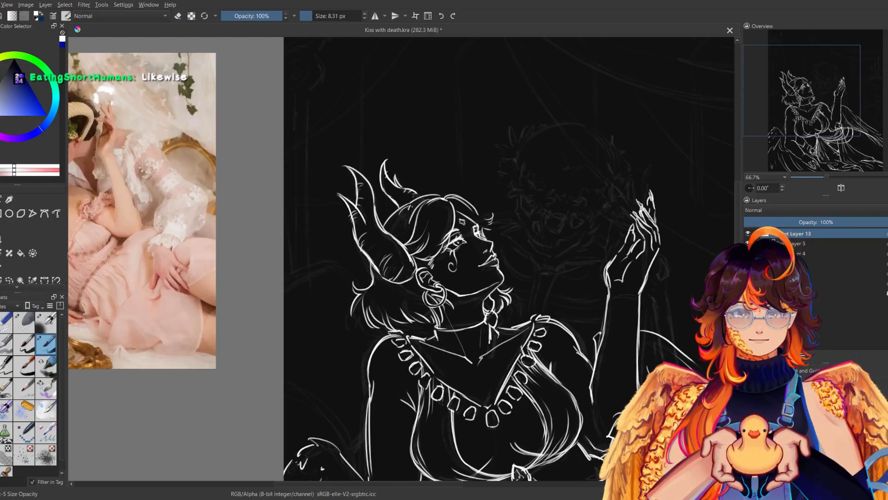
pyautogui.press('e')
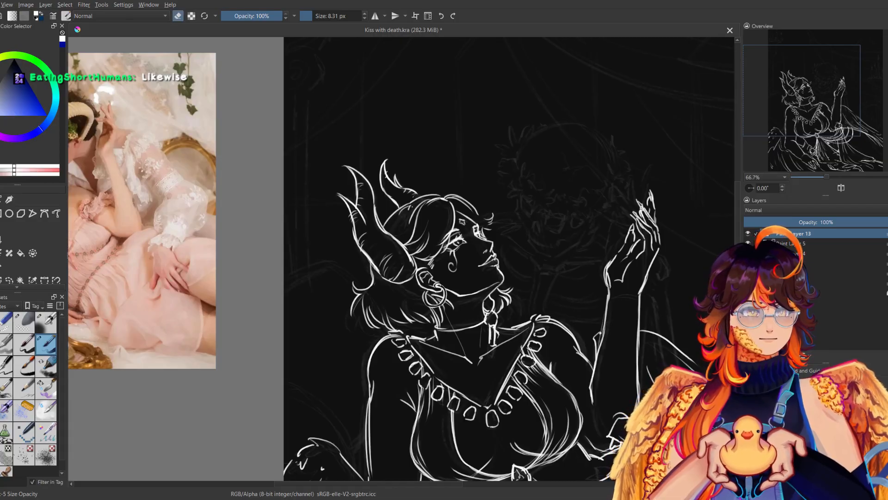
pyautogui.press('e')
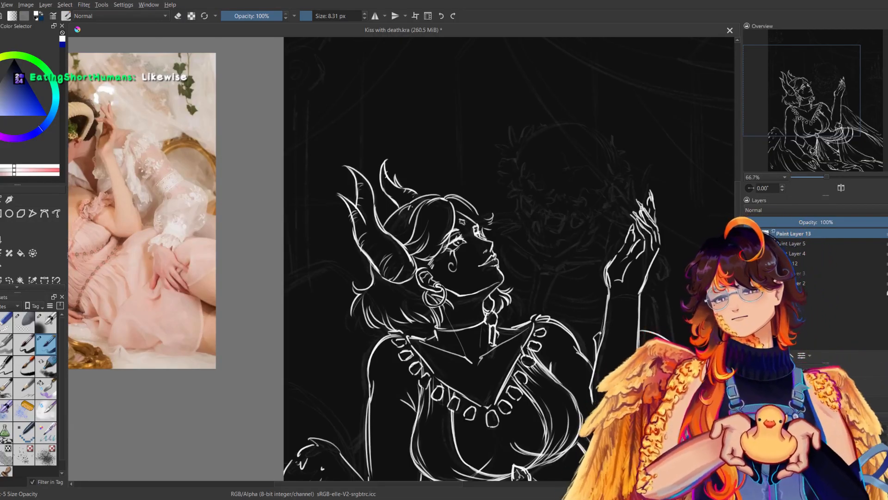
pyautogui.click(823, 177)
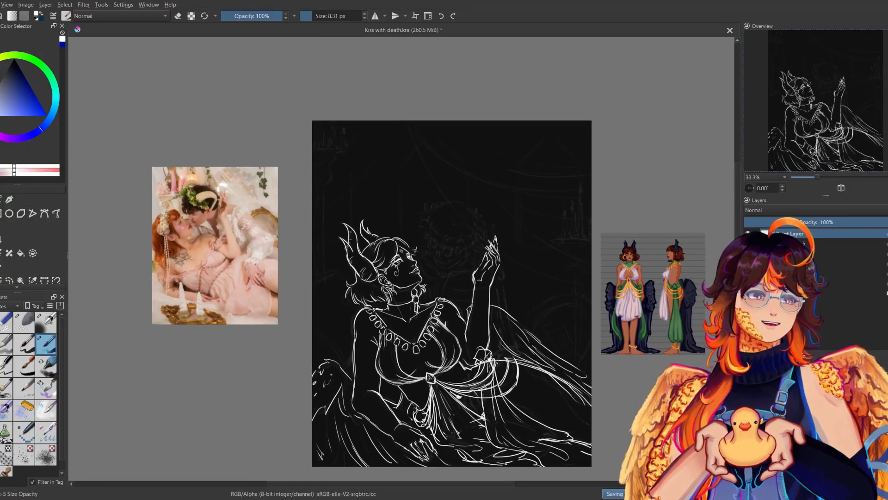
pyautogui.hotkey('ctrl', 's')
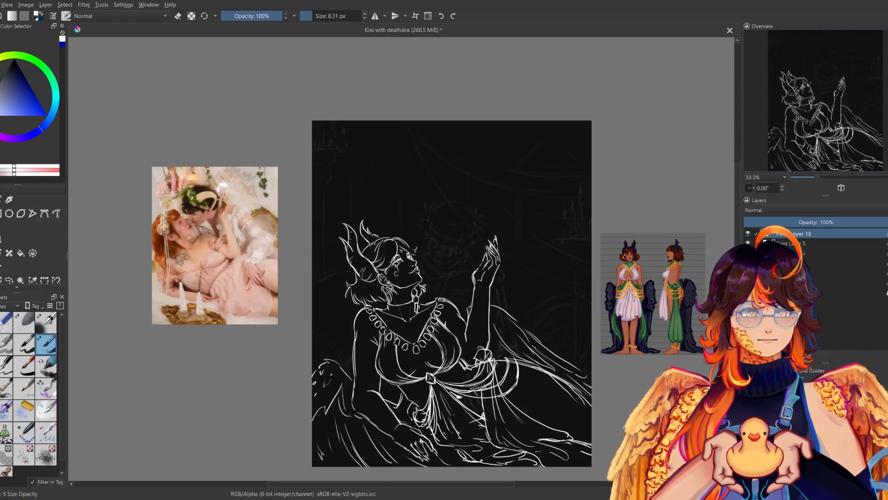
# Add a new paint layer and outline a small pointed shape on the woman's side of Death's sketched head, checking it in mirrored view.
pyautogui.press('Insert')
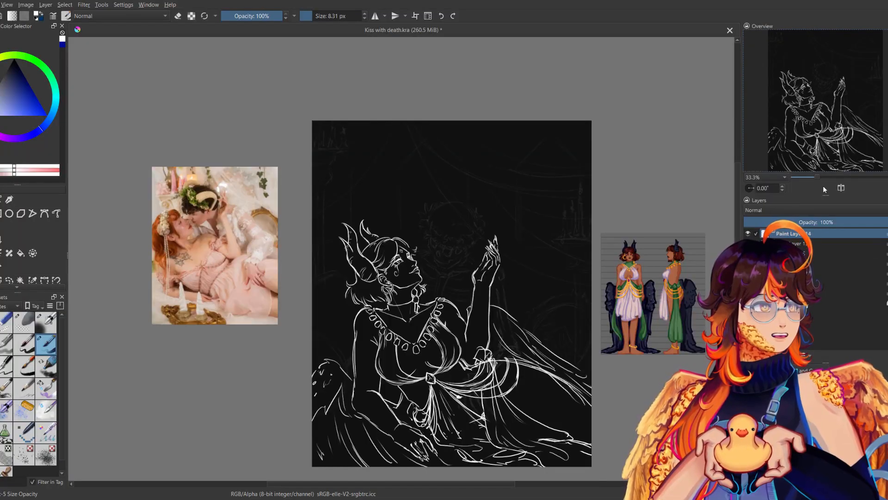
pyautogui.moveTo(817, 177); pyautogui.dragTo(831, 176)
pyautogui.moveTo(592, 234); pyautogui.dragTo(488, 270)
pyautogui.moveTo(387, 233)
pyautogui.mouseDown()
pyautogui.moveTo(384, 252)
pyautogui.moveTo(400, 255)
pyautogui.mouseUp()
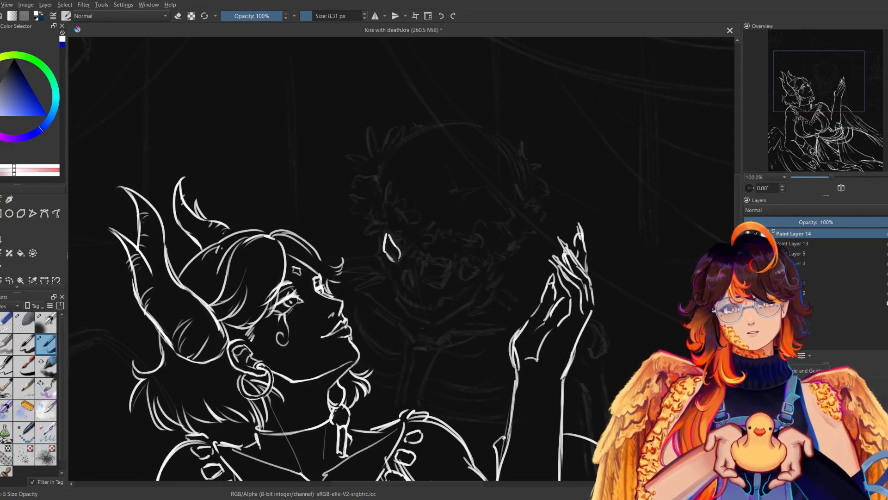
pyautogui.press('m')
pyautogui.press('e')
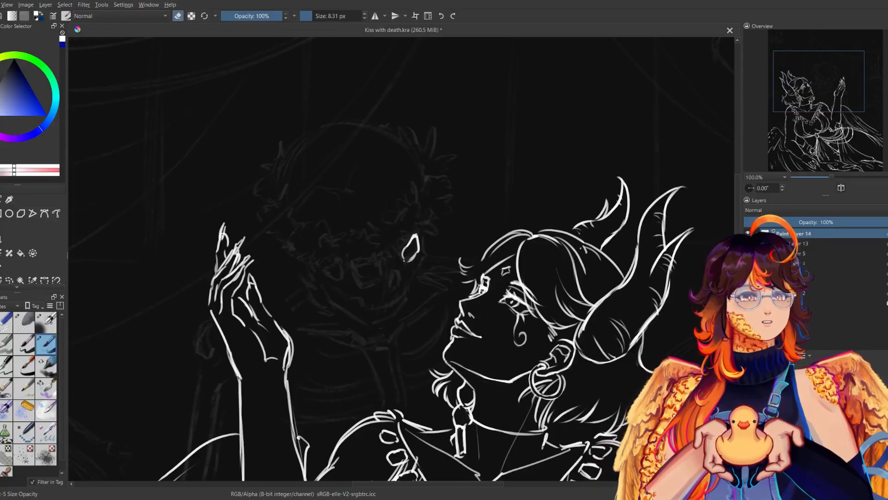
pyautogui.press('e')
pyautogui.press('m')
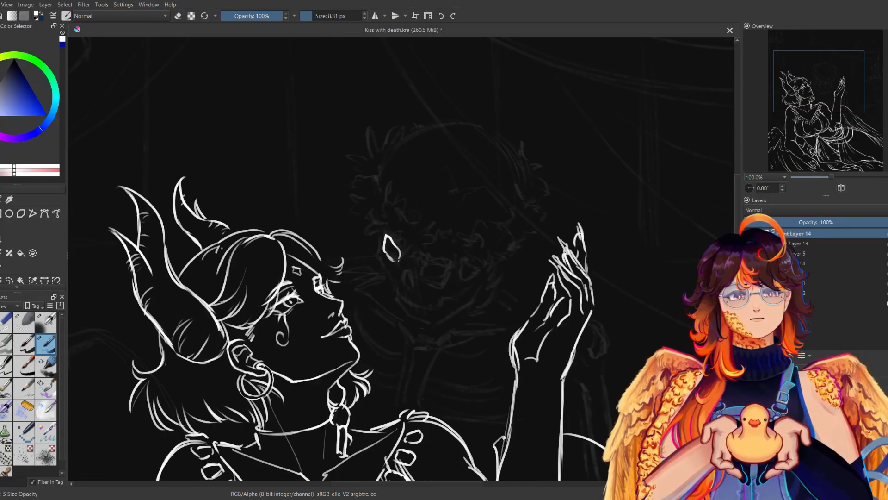
# Outline a small rounded shape low in the middle of Death's sketched face, checking it in mirrored view.
pyautogui.moveTo(420, 264)
pyautogui.mouseDown()
pyautogui.moveTo(431, 282)
pyautogui.moveTo(445, 280)
pyautogui.mouseUp()
pyautogui.press('m')
pyautogui.press('m')
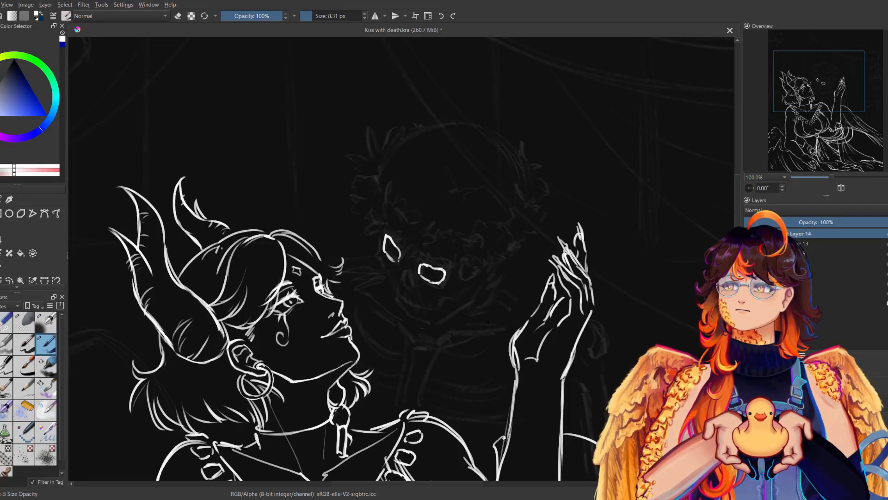
pyautogui.moveTo(558, 200); pyautogui.dragTo(516, 236)
pyautogui.moveTo(524, 204); pyautogui.dragTo(502, 246)
pyautogui.hotkey('ctrl', 'z')
pyautogui.hotkey('ctrl', 'z')
pyautogui.moveTo(553, 201); pyautogui.dragTo(503, 224)
pyautogui.moveTo(525, 201)
pyautogui.mouseDown()
pyautogui.moveTo(493, 223)
pyautogui.moveTo(509, 245)
pyautogui.mouseUp()
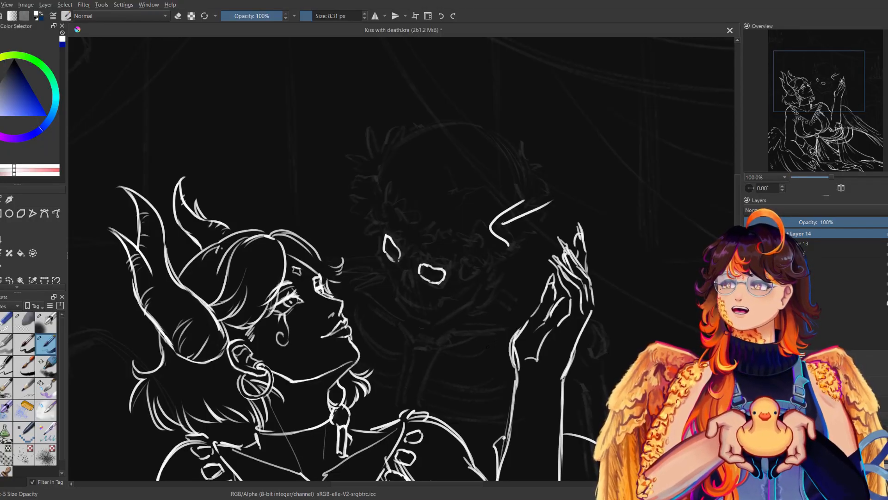
pyautogui.hotkey('ctrl', 'z')
pyautogui.hotkey('ctrl', 'z')
pyautogui.hotkey('ctrl', 'z')
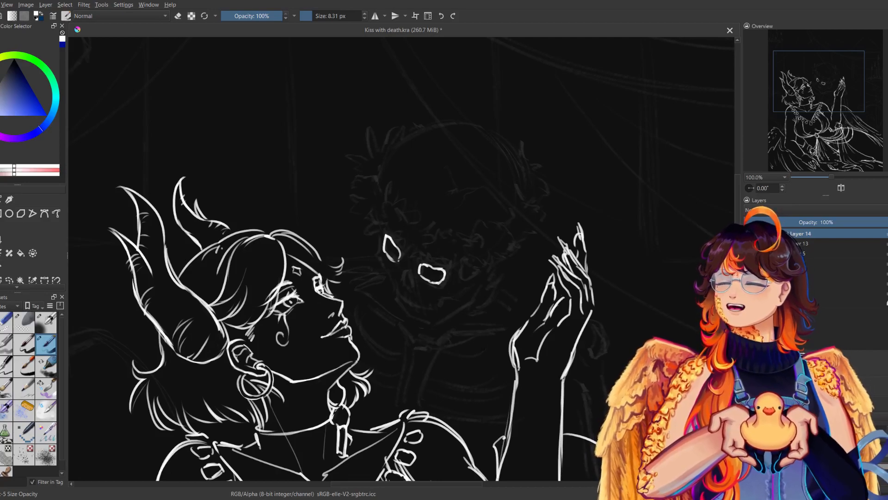
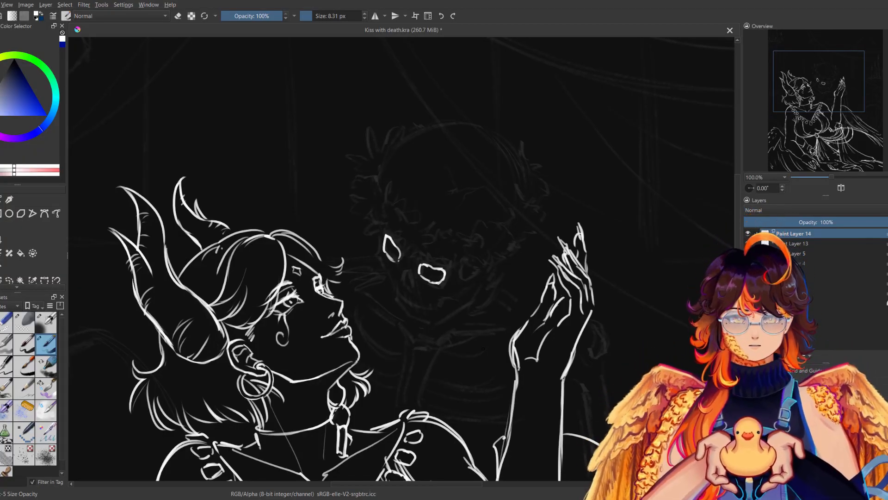
# Clean up the skull's larger eye socket and draw the small nose cavity beside it.
pyautogui.press('e')
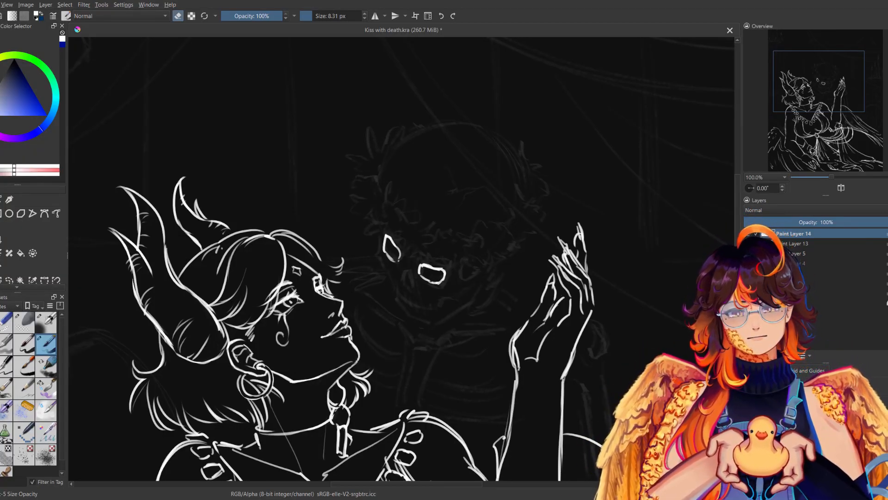
pyautogui.press('e')
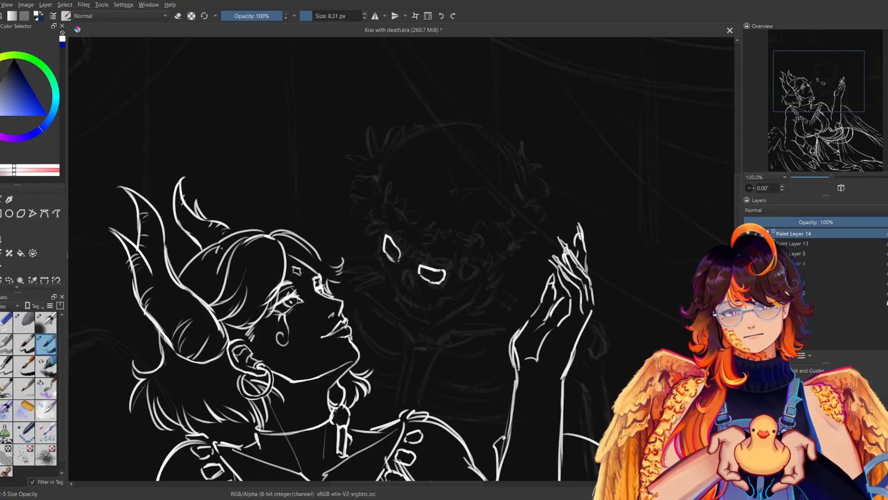
pyautogui.press('m')
pyautogui.press('m')
pyautogui.moveTo(407, 265); pyautogui.dragTo(404, 282)
# Draw the side contour of the skull's face down to the upper jaw and a cheekbone stroke beside the larger eye socket.
pyautogui.press('m')
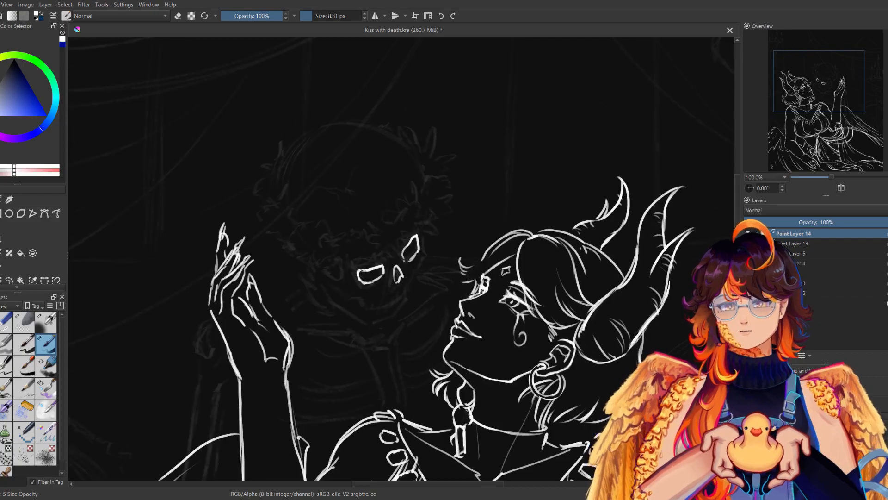
pyautogui.press('m')
pyautogui.moveTo(377, 234)
pyautogui.mouseDown()
pyautogui.moveTo(410, 304)
pyautogui.moveTo(451, 295)
pyautogui.mouseUp()
pyautogui.press('m')
pyautogui.press('m')
pyautogui.moveTo(465, 259); pyautogui.dragTo(458, 283)
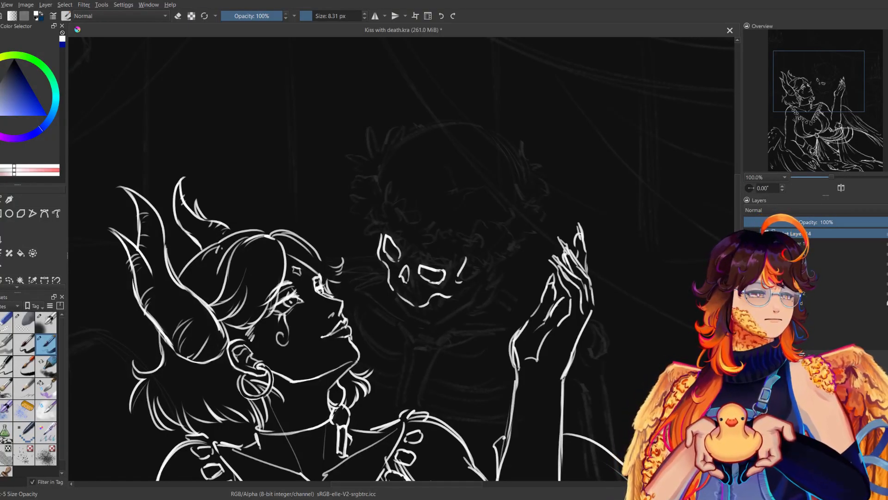
pyautogui.press('m')
pyautogui.moveTo(432, 186); pyautogui.dragTo(426, 221)
pyautogui.press('m')
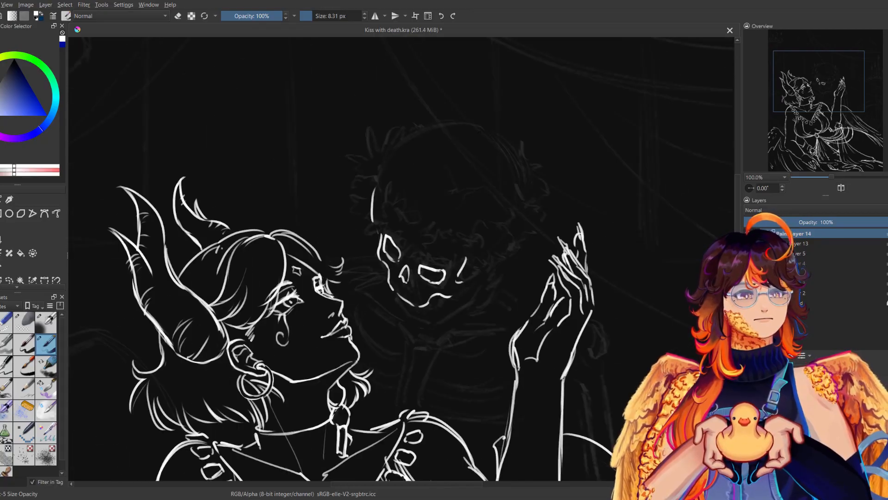
pyautogui.hotkey('ctrl', 'z')
pyautogui.moveTo(386, 171); pyautogui.dragTo(380, 210)
pyautogui.press('m')
pyautogui.hotkey('ctrl', 'z')
# Draw the skull's rounded cranium outline from the forehead over the top and down the back of the head.
pyautogui.moveTo(426, 182); pyautogui.dragTo(423, 226)
pyautogui.press('m')
pyautogui.moveTo(358, 202)
pyautogui.mouseDown()
pyautogui.moveTo(446, 150)
pyautogui.moveTo(490, 185)
pyautogui.mouseUp()
pyautogui.press('m')
pyautogui.moveTo(317, 180)
pyautogui.mouseDown()
pyautogui.moveTo(306, 228)
pyautogui.moveTo(319, 278)
pyautogui.mouseUp()
pyautogui.hotkey('ctrl', 'z')
pyautogui.press('m')
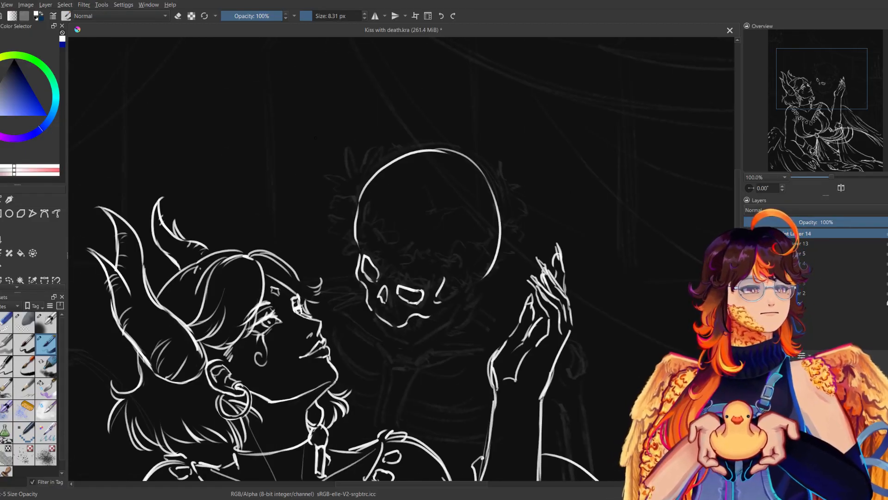
pyautogui.press('m')
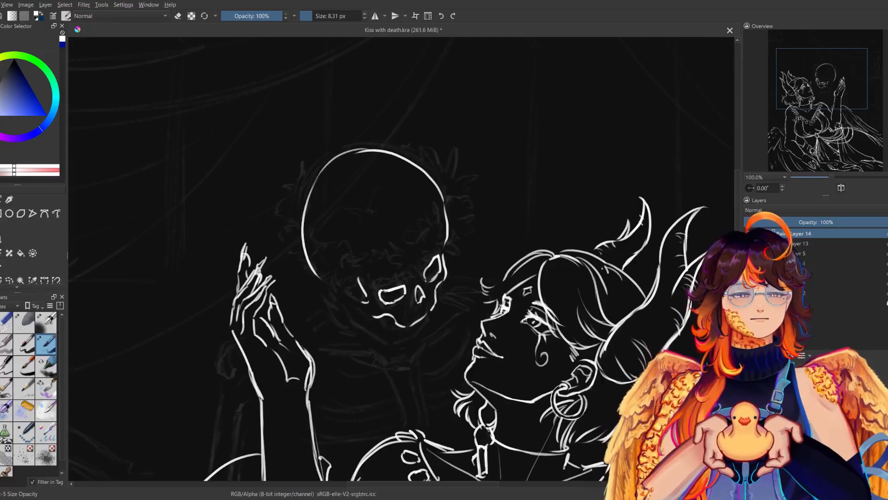
pyautogui.press('m')
# Erase the top of the cranium outline and redraw it as one clean curve with the 8.31 px brush.
pyautogui.click(4, 324)
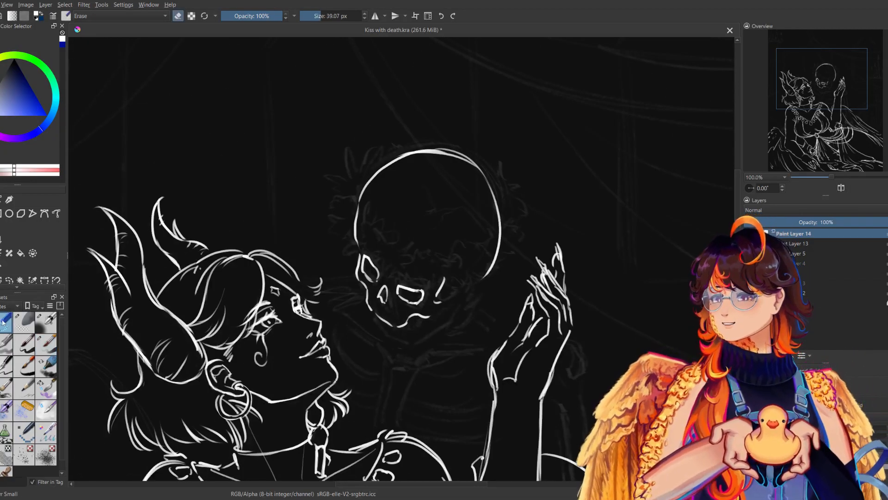
pyautogui.moveTo(388, 160)
pyautogui.mouseDown()
pyautogui.moveTo(364, 163)
pyautogui.moveTo(470, 150)
pyautogui.moveTo(490, 161)
pyautogui.mouseUp()
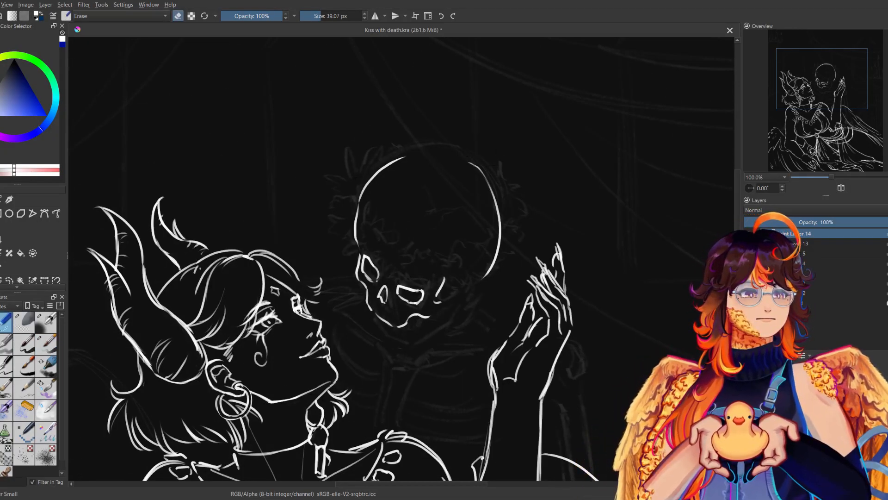
pyautogui.click(50, 350)
pyautogui.press('m')
pyautogui.moveTo(318, 175)
pyautogui.mouseDown()
pyautogui.moveTo(350, 161)
pyautogui.moveTo(408, 160)
pyautogui.mouseUp()
pyautogui.hotkey('ctrl', 'z')
pyautogui.press('m')
pyautogui.press('m')
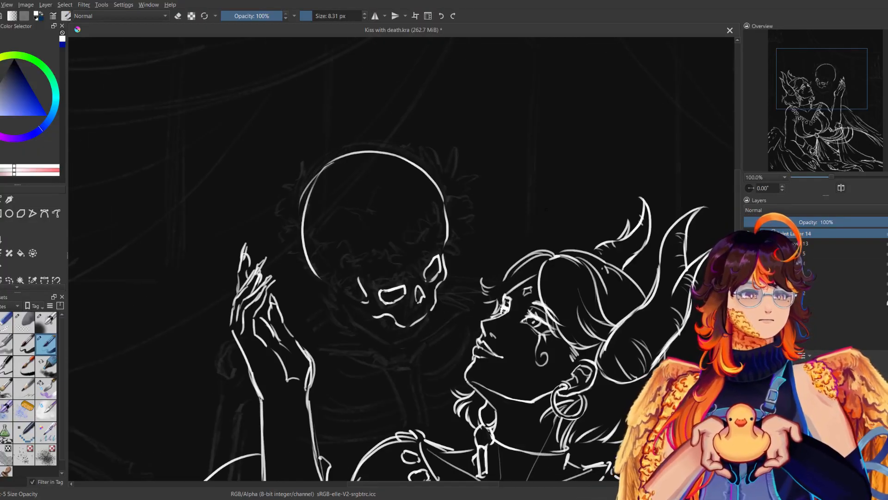
# Draw the skull's lower jaw, mouth line and cheekbone, joining them to the back of the cranium.
pyautogui.press('m')
pyautogui.press('m')
pyautogui.moveTo(417, 291)
pyautogui.mouseDown()
pyautogui.moveTo(428, 323)
pyautogui.moveTo(408, 335)
pyautogui.mouseUp()
pyautogui.press('m')
pyautogui.hotkey('ctrl', 'z')
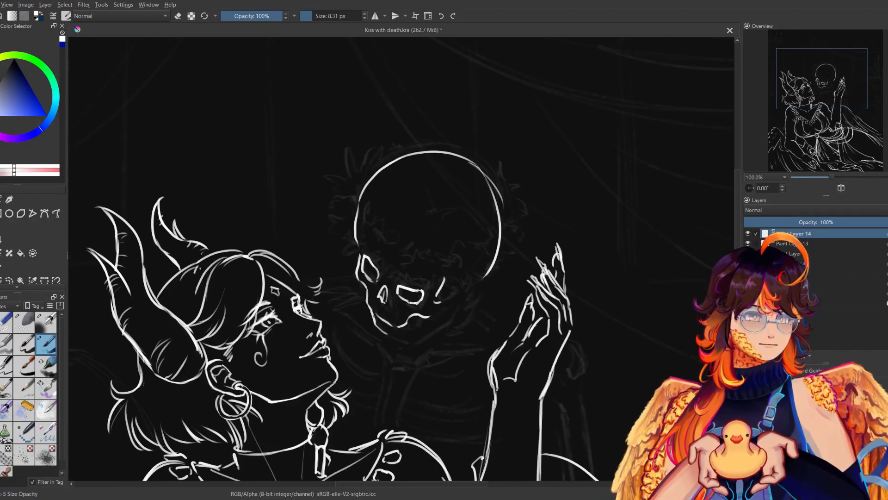
pyautogui.hotkey('ctrl', 'z')
pyautogui.moveTo(372, 311)
pyautogui.mouseDown()
pyautogui.moveTo(371, 322)
pyautogui.moveTo(394, 341)
pyautogui.mouseUp()
pyautogui.hotkey('ctrl', 'z')
pyautogui.moveTo(382, 334)
pyautogui.mouseDown()
pyautogui.moveTo(395, 342)
pyautogui.moveTo(440, 327)
pyautogui.moveTo(420, 338)
pyautogui.mouseUp()
pyautogui.hotkey('ctrl', 'z')
pyautogui.moveTo(442, 301)
pyautogui.mouseDown()
pyautogui.moveTo(455, 283)
pyautogui.moveTo(475, 284)
pyautogui.moveTo(457, 288)
pyautogui.moveTo(462, 294)
pyautogui.moveTo(431, 316)
pyautogui.mouseUp()
pyautogui.press('m')
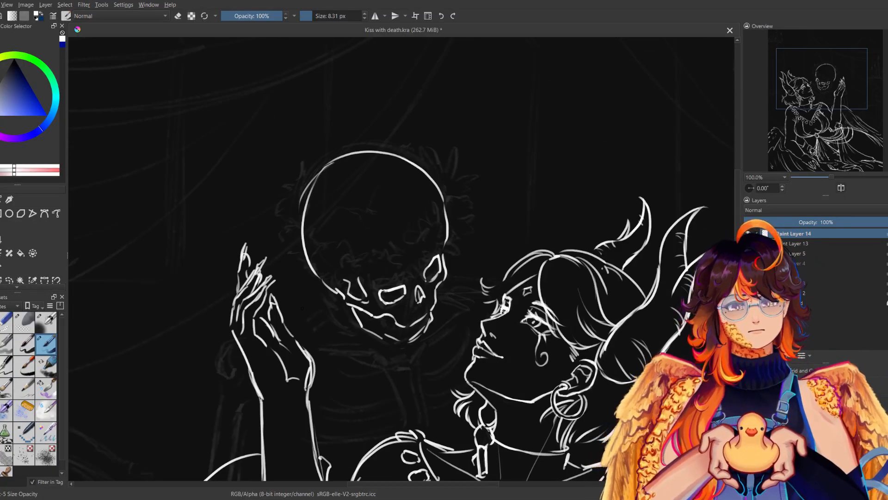
pyautogui.press('m')
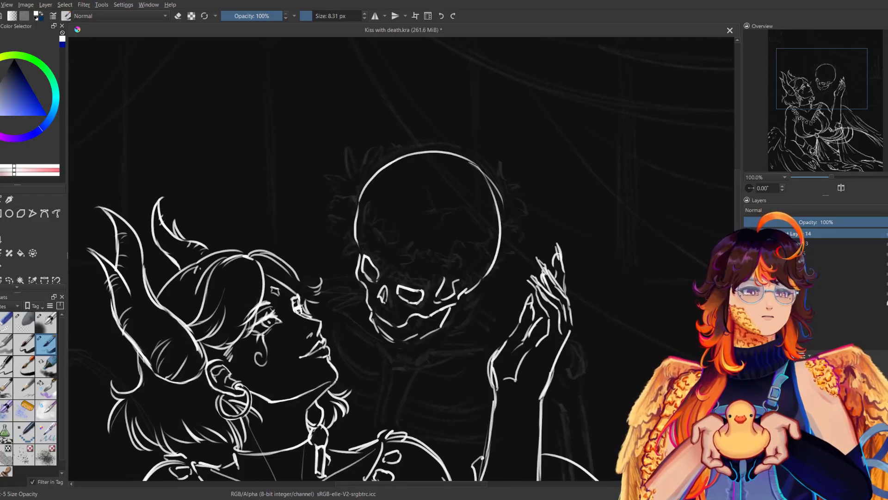
pyautogui.press('m')
# Select the skull's cranium and scale it down slightly with a transform, aligning it with the face.
pyautogui.press('m')
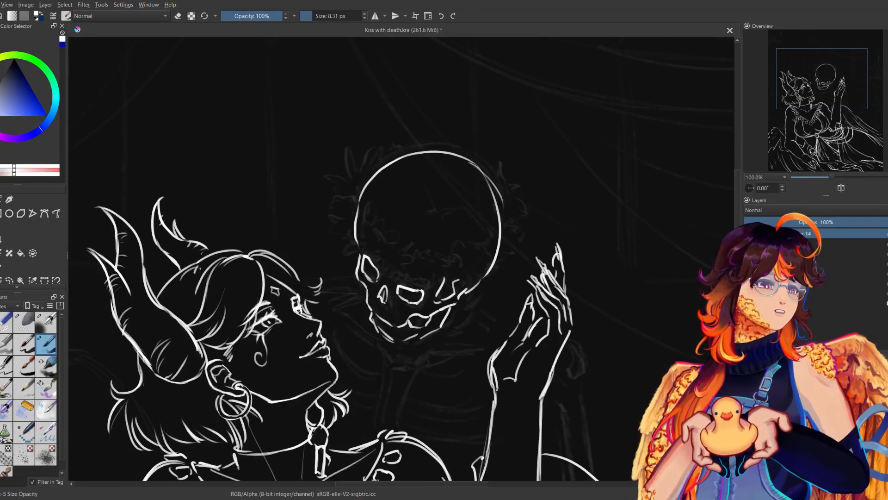
pyautogui.moveTo(831, 177)
pyautogui.mouseDown()
pyautogui.moveTo(820, 177)
pyautogui.moveTo(831, 177)
pyautogui.mouseUp()
pyautogui.press('m')
pyautogui.press('m')
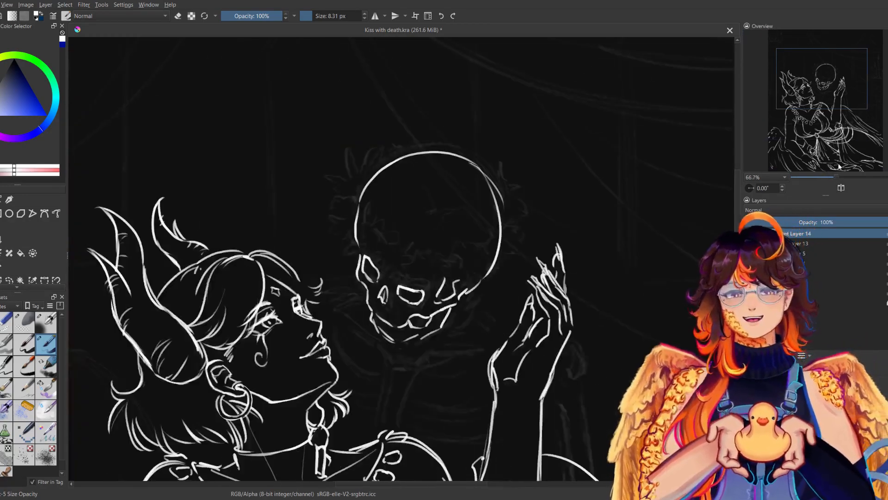
pyautogui.moveTo(374, 255)
pyautogui.mouseDown()
pyautogui.moveTo(464, 279)
pyautogui.moveTo(499, 156)
pyautogui.moveTo(363, 249)
pyautogui.mouseUp()
pyautogui.hotkey('ctrl', 't')
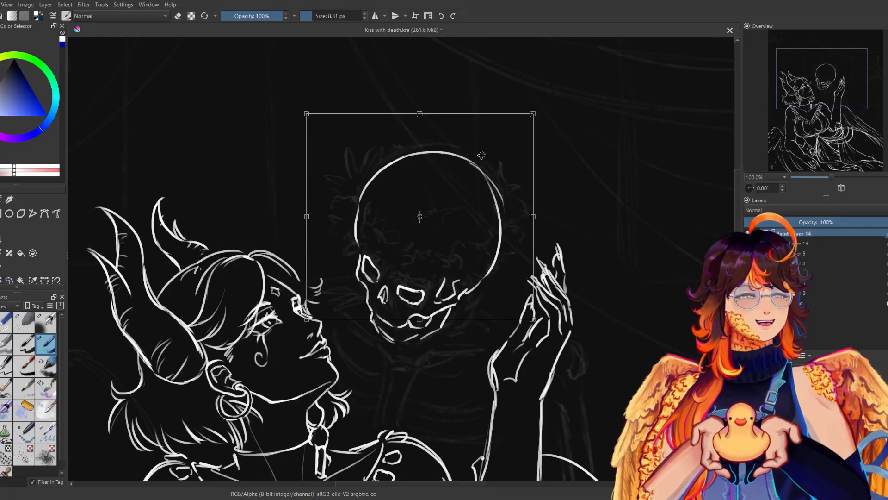
pyautogui.moveTo(535, 113); pyautogui.dragTo(521, 138)
pyautogui.moveTo(489, 199); pyautogui.dragTo(494, 202)
pyautogui.press('Return')
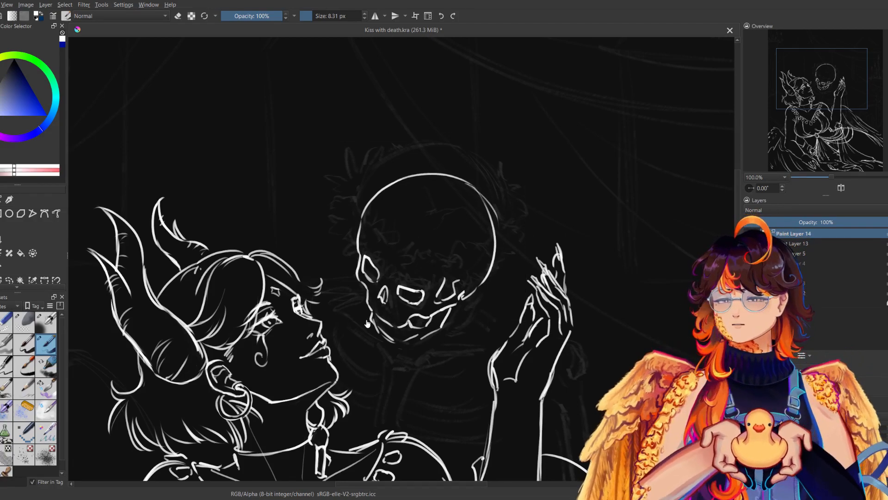
# Tidy the skull's mouth area and add short strokes for the teeth.
pyautogui.press('e')
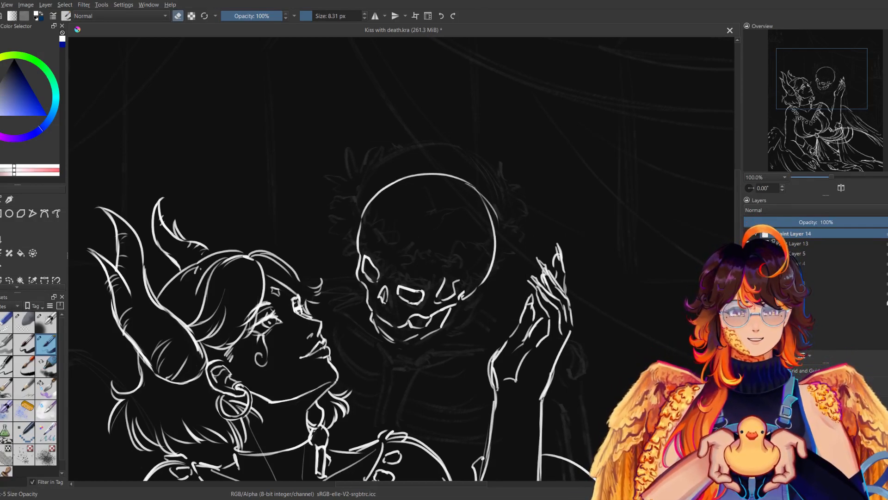
pyautogui.press('e')
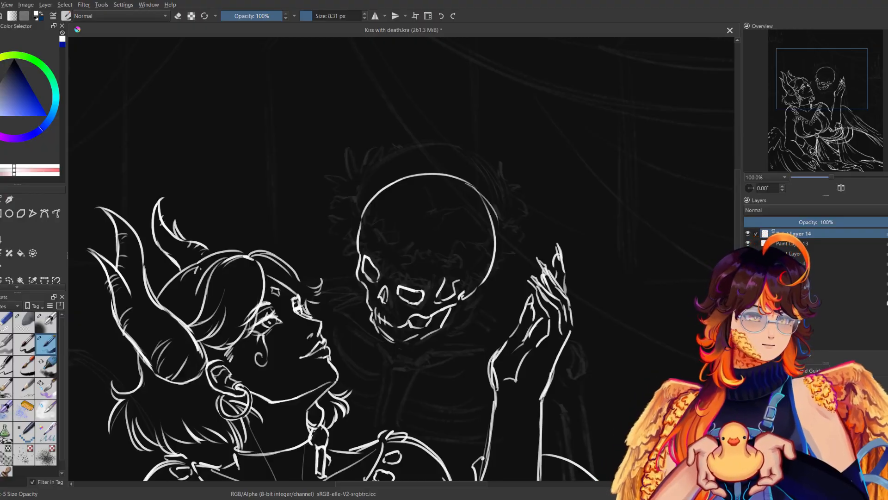
pyautogui.press('m')
pyautogui.press('m')
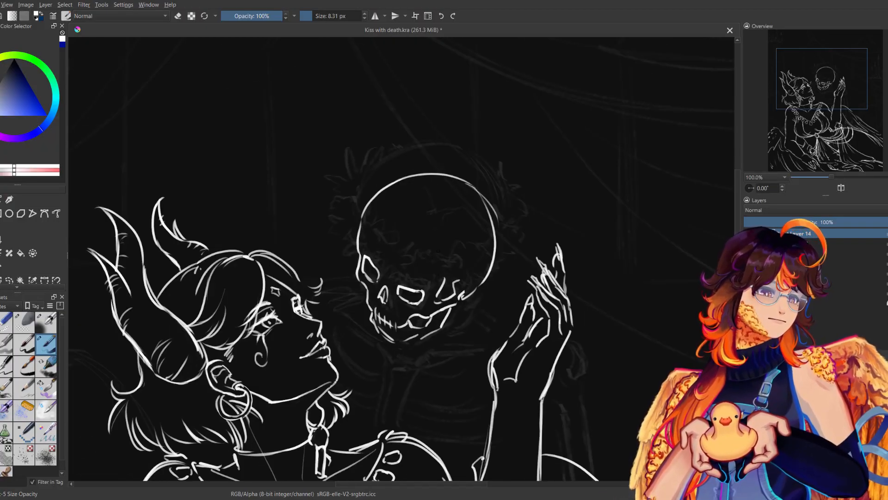
# Move the whole skull slightly up and to the left with a transform.
pyautogui.hotkey('ctrl', 't')
pyautogui.moveTo(464, 281); pyautogui.dragTo(461, 276)
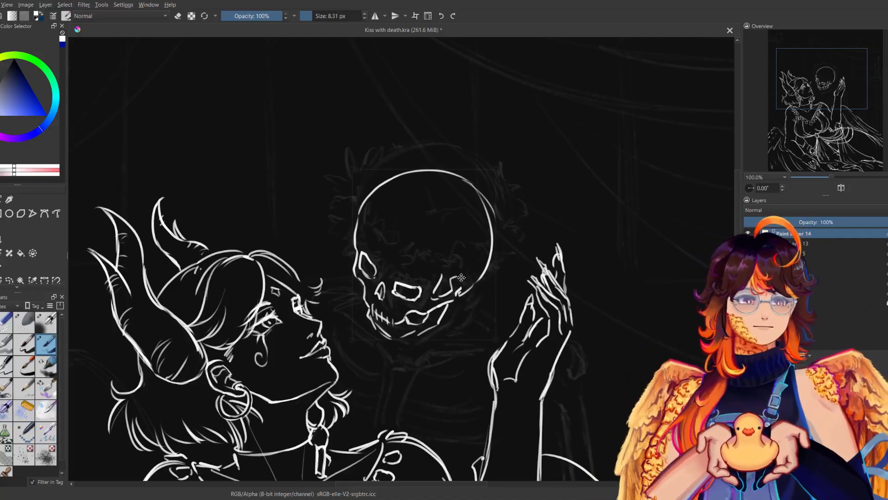
pyautogui.press('Return')
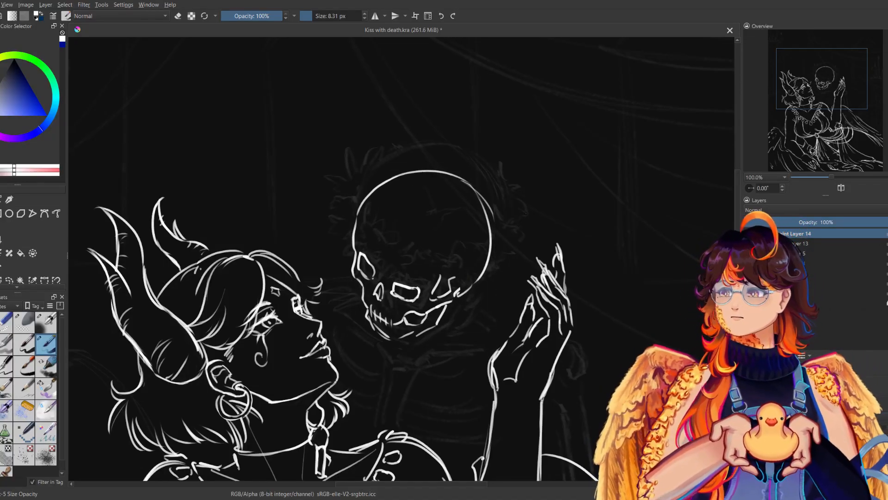
# Select the skull's larger eye socket, tilt it slightly with a transform, and clear the selection.
pyautogui.click(10, 280)
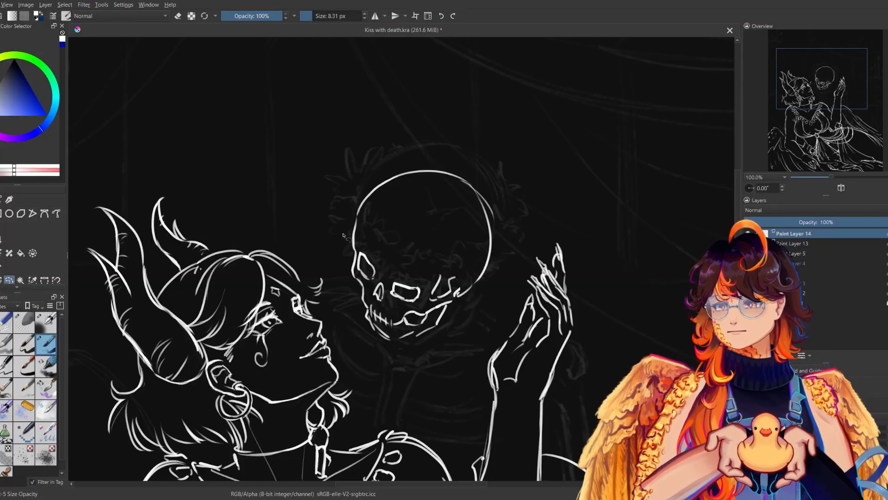
pyautogui.moveTo(424, 294); pyautogui.dragTo(418, 302)
pyautogui.hotkey('ctrl', 't')
pyautogui.moveTo(430, 270); pyautogui.dragTo(408, 301)
pyautogui.press('Return')
pyautogui.press('b')
pyautogui.hotkey('ctrl', 'shift', 'a')
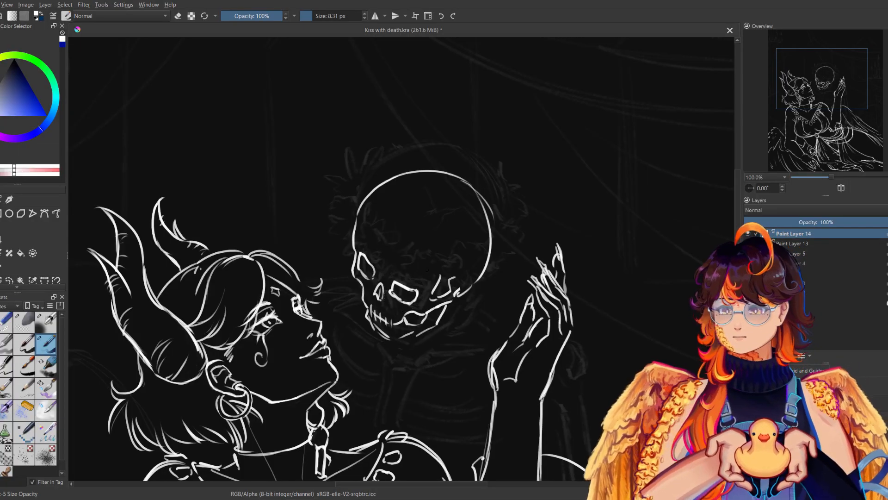
# Draw the wreath's jagged leaves along the left side of the skull and erase the skull outline beneath them.
pyautogui.moveTo(362, 190); pyautogui.dragTo(373, 183)
pyautogui.moveTo(359, 189)
pyautogui.mouseDown()
pyautogui.moveTo(344, 210)
pyautogui.moveTo(343, 236)
pyautogui.moveTo(373, 226)
pyautogui.moveTo(360, 203)
pyautogui.mouseUp()
pyautogui.press('e')
pyautogui.moveTo(353, 236); pyautogui.dragTo(365, 261)
pyautogui.press('e')
# Draw the leafy wreath band across the skull's brow, with upper and lower edges above the eye sockets.
pyautogui.moveTo(377, 226); pyautogui.dragTo(383, 237)
pyautogui.moveTo(383, 235)
pyautogui.mouseDown()
pyautogui.moveTo(389, 244)
pyautogui.moveTo(374, 239)
pyautogui.moveTo(368, 255)
pyautogui.mouseUp()
pyautogui.press('m')
pyautogui.moveTo(444, 216); pyautogui.dragTo(453, 231)
pyautogui.press('m')
pyautogui.moveTo(393, 246); pyautogui.dragTo(405, 240)
pyautogui.moveTo(402, 242)
pyautogui.mouseDown()
pyautogui.moveTo(410, 255)
pyautogui.moveTo(378, 264)
pyautogui.mouseUp()
pyautogui.moveTo(378, 269); pyautogui.dragTo(398, 274)
pyautogui.moveTo(379, 242)
pyautogui.mouseDown()
pyautogui.moveTo(440, 264)
pyautogui.moveTo(407, 282)
pyautogui.moveTo(429, 291)
pyautogui.mouseUp()
pyautogui.moveTo(426, 290); pyautogui.dragTo(435, 283)
pyautogui.moveTo(378, 184)
pyautogui.mouseDown()
pyautogui.moveTo(406, 173)
pyautogui.moveTo(382, 176)
pyautogui.moveTo(398, 169)
pyautogui.mouseUp()
pyautogui.hotkey('ctrl', 'z')
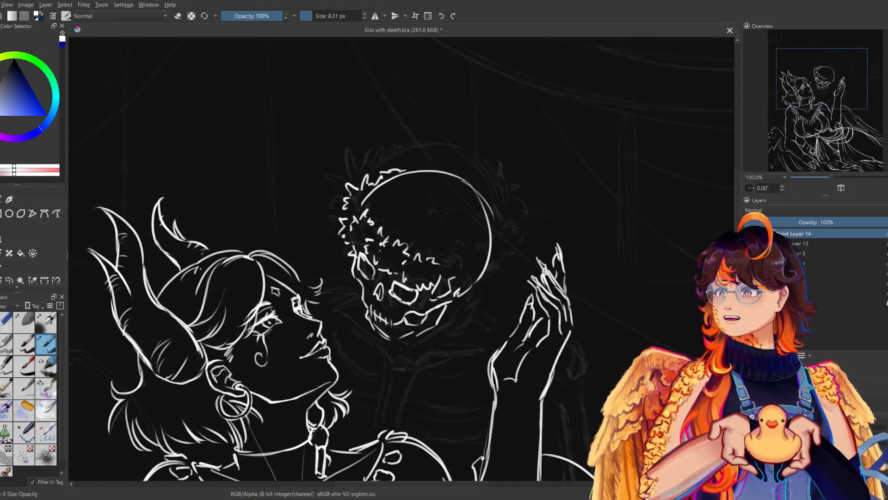
# Continue the leafy wreath around the right side of the skull to join the band across the brow.
pyautogui.moveTo(491, 218)
pyautogui.mouseDown()
pyautogui.moveTo(499, 238)
pyautogui.moveTo(490, 261)
pyautogui.moveTo(488, 244)
pyautogui.mouseUp()
pyautogui.moveTo(488, 245)
pyautogui.mouseDown()
pyautogui.moveTo(489, 256)
pyautogui.moveTo(466, 268)
pyautogui.moveTo(487, 272)
pyautogui.moveTo(492, 264)
pyautogui.mouseUp()
pyautogui.press('e')
pyautogui.press('e')
# Clean up overlapping lines inside the right part of the wreath and refine its leaf edges.
pyautogui.press('e')
pyautogui.moveTo(484, 269)
pyautogui.mouseDown()
pyautogui.moveTo(490, 259)
pyautogui.moveTo(448, 260)
pyautogui.moveTo(467, 260)
pyautogui.moveTo(437, 276)
pyautogui.moveTo(443, 289)
pyautogui.mouseUp()
pyautogui.press('e')
pyautogui.moveTo(452, 285)
pyautogui.mouseDown()
pyautogui.moveTo(457, 293)
pyautogui.moveTo(463, 284)
pyautogui.mouseUp()
pyautogui.moveTo(464, 283)
pyautogui.mouseDown()
pyautogui.moveTo(473, 276)
pyautogui.moveTo(447, 284)
pyautogui.mouseUp()
pyautogui.press('e')
pyautogui.press('e')
pyautogui.press('e')
pyautogui.press('e')
pyautogui.moveTo(488, 251); pyautogui.dragTo(494, 261)
pyautogui.press('e')
pyautogui.press('m')
pyautogui.press('m')
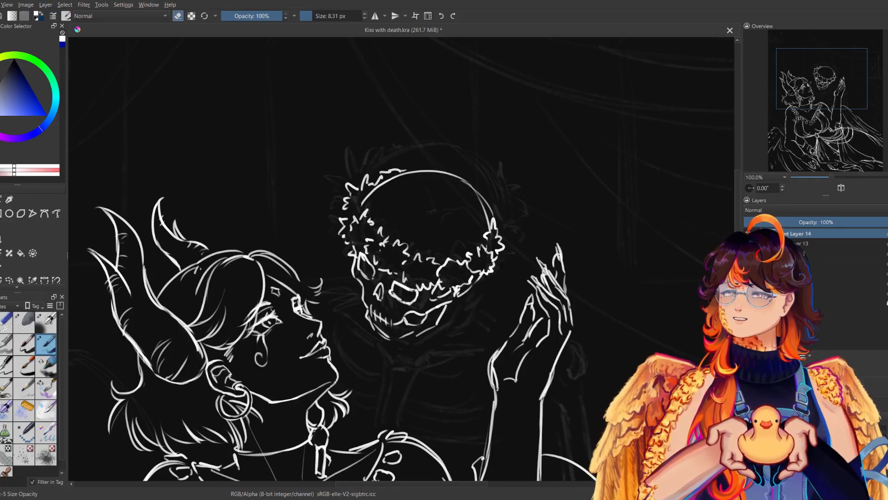
# Add small loose leaves around the wreath's outer edge on both sides and near the top of the skull.
pyautogui.press('e')
pyautogui.moveTo(498, 261); pyautogui.dragTo(504, 271)
pyautogui.moveTo(504, 240); pyautogui.dragTo(506, 212)
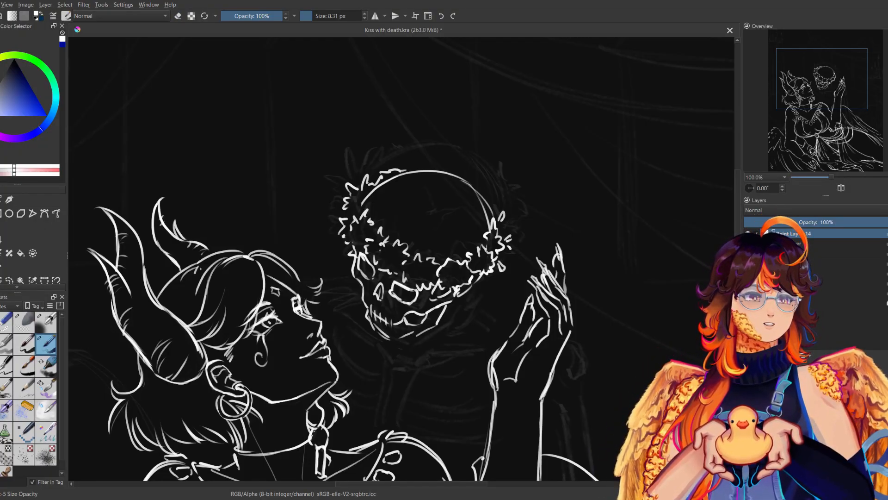
pyautogui.moveTo(477, 296); pyautogui.dragTo(482, 281)
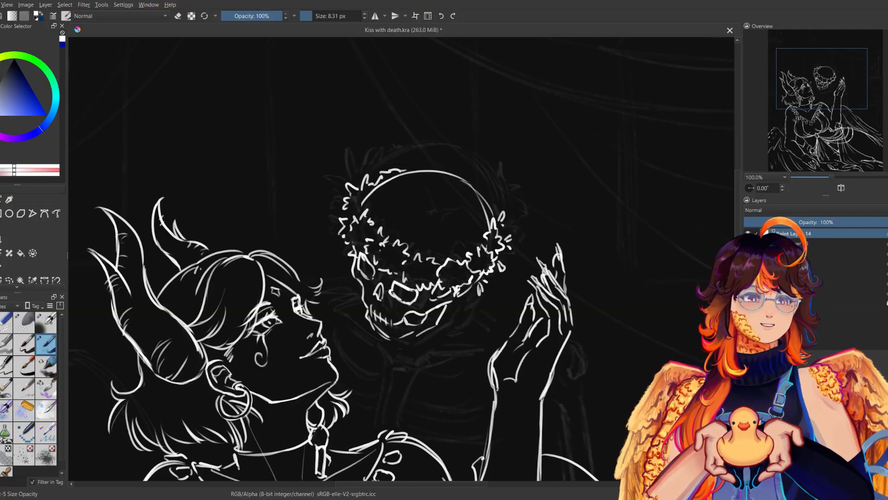
pyautogui.moveTo(344, 246); pyautogui.dragTo(337, 251)
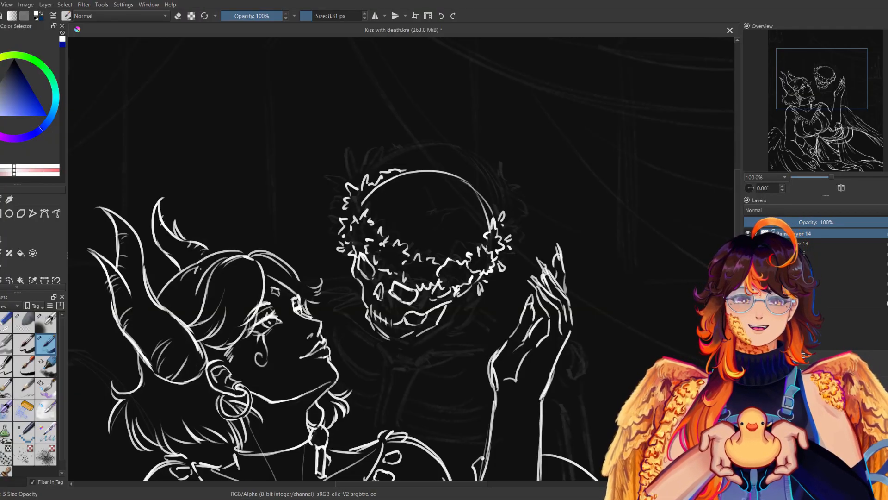
pyautogui.moveTo(374, 174)
pyautogui.mouseDown()
pyautogui.moveTo(382, 162)
pyautogui.moveTo(410, 170)
pyautogui.mouseUp()
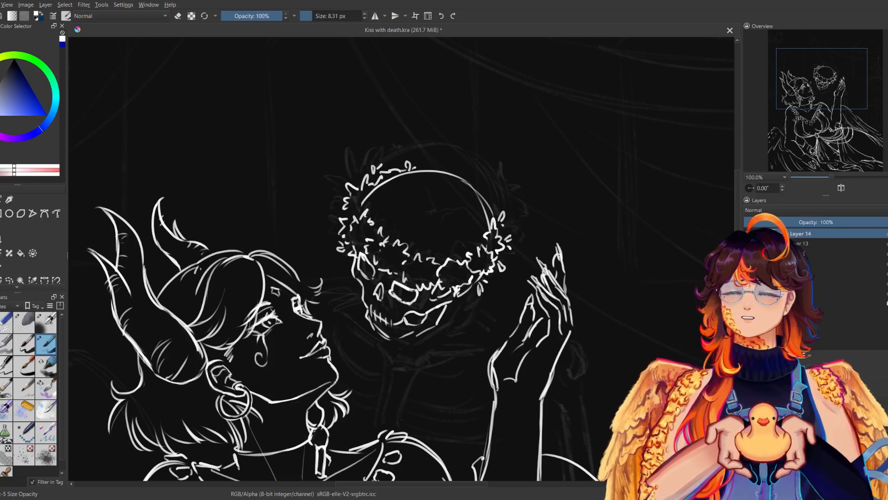
# Clean up the outline of the skull's lower jaw and check the drawing mirrored.
pyautogui.moveTo(416, 231); pyautogui.dragTo(410, 216)
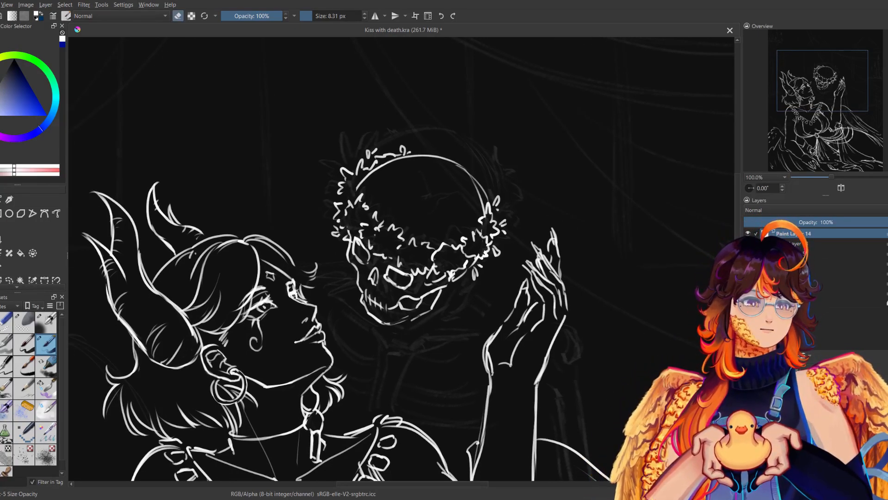
pyautogui.moveTo(422, 313)
pyautogui.mouseDown()
pyautogui.moveTo(394, 322)
pyautogui.moveTo(425, 317)
pyautogui.mouseUp()
pyautogui.press('e')
pyautogui.press('e')
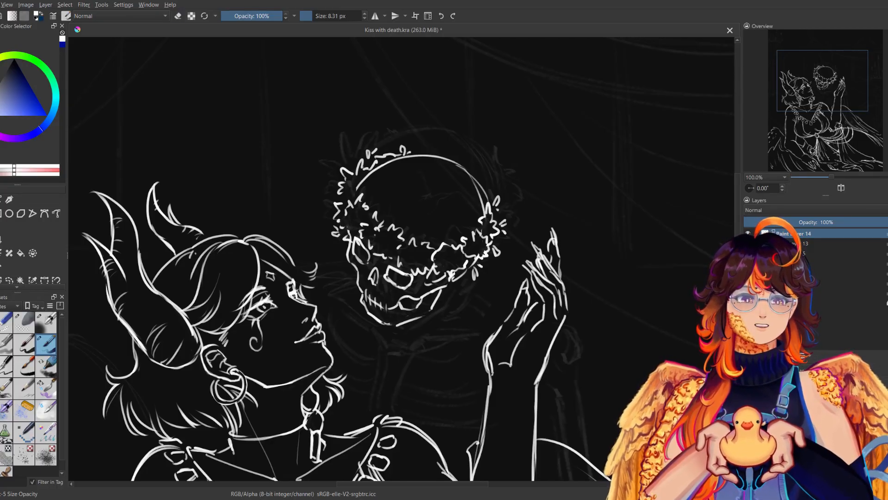
pyautogui.press('m')
pyautogui.press('m')
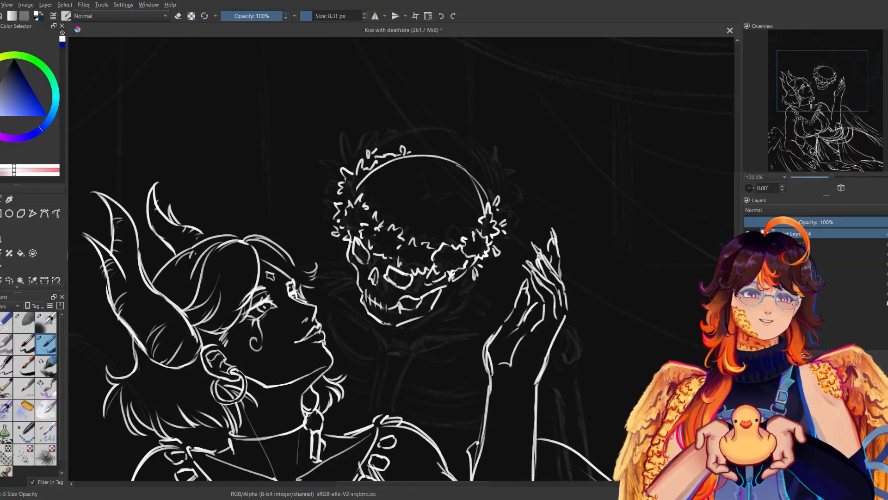
pyautogui.press('m')
# Draw the skeleton's collarbones and breastbone below the skull, plus extra lines at the back of the jaw.
pyautogui.press('m')
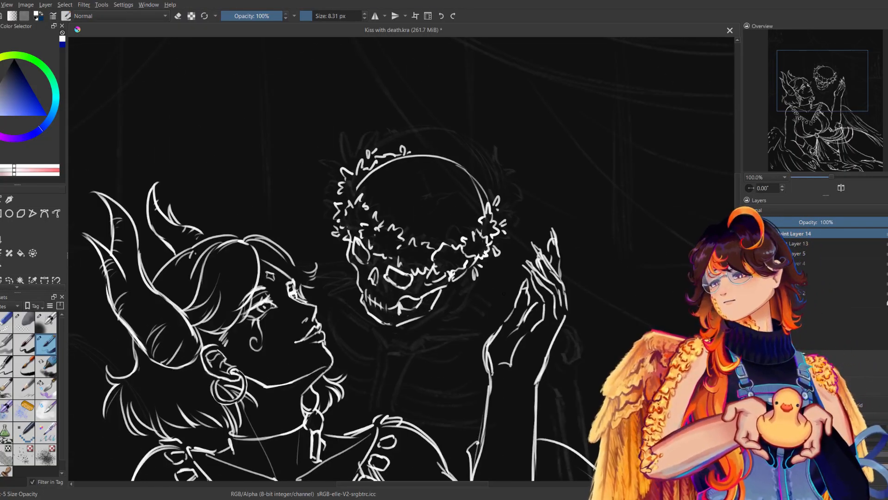
pyautogui.moveTo(446, 294)
pyautogui.mouseDown()
pyautogui.moveTo(447, 310)
pyautogui.moveTo(401, 350)
pyautogui.moveTo(487, 331)
pyautogui.moveTo(405, 360)
pyautogui.moveTo(390, 406)
pyautogui.mouseUp()
pyautogui.press('m')
pyautogui.press('m')
pyautogui.press('m')
pyautogui.press('m')
pyautogui.moveTo(331, 292); pyautogui.dragTo(386, 334)
pyautogui.hotkey('ctrl', 'z')
pyautogui.moveTo(319, 291); pyautogui.dragTo(333, 317)
pyautogui.moveTo(345, 325); pyautogui.dragTo(369, 342)
pyautogui.hotkey('ctrl', 'z')
pyautogui.hotkey('ctrl', 'z')
pyautogui.moveTo(372, 333); pyautogui.dragTo(375, 412)
pyautogui.press('m')
pyautogui.press('m')
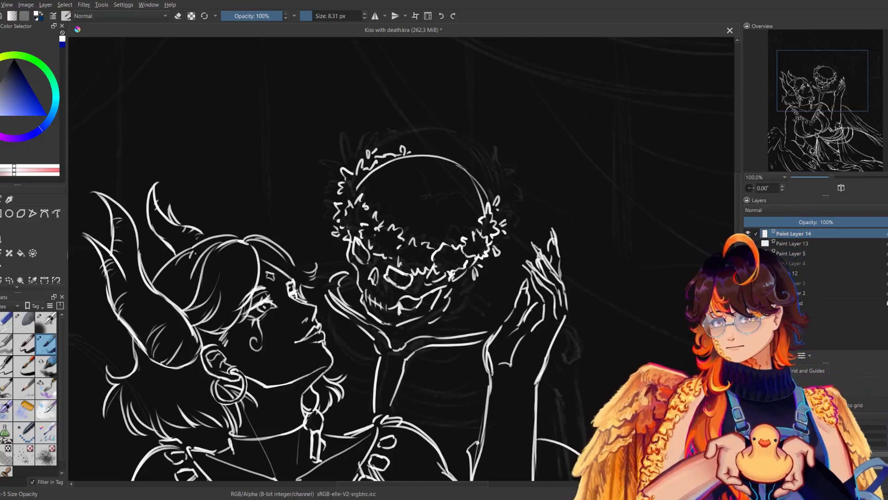
# Draw the skeleton's ribs curving out from both sides of the breastbone, checking the drawing mirrored.
pyautogui.moveTo(463, 299); pyautogui.dragTo(449, 328)
pyautogui.moveTo(467, 304)
pyautogui.mouseDown()
pyautogui.moveTo(456, 328)
pyautogui.moveTo(489, 322)
pyautogui.mouseUp()
pyautogui.press('m')
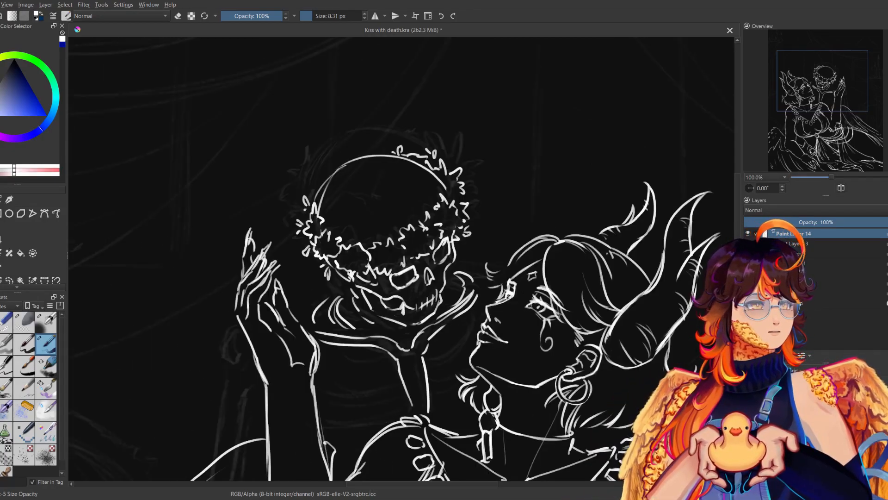
pyautogui.press('m')
pyautogui.moveTo(329, 333)
pyautogui.mouseDown()
pyautogui.moveTo(370, 368)
pyautogui.moveTo(474, 366)
pyautogui.moveTo(477, 359)
pyautogui.mouseUp()
pyautogui.moveTo(419, 367); pyautogui.dragTo(464, 362)
pyautogui.moveTo(397, 393)
pyautogui.mouseDown()
pyautogui.moveTo(478, 392)
pyautogui.moveTo(391, 397)
pyautogui.mouseUp()
pyautogui.moveTo(343, 361)
pyautogui.mouseDown()
pyautogui.moveTo(336, 371)
pyautogui.moveTo(367, 397)
pyautogui.moveTo(447, 422)
pyautogui.moveTo(481, 407)
pyautogui.moveTo(421, 430)
pyautogui.moveTo(344, 401)
pyautogui.moveTo(323, 433)
pyautogui.mouseUp()
pyautogui.hotkey('ctrl', 'z')
pyautogui.moveTo(469, 445); pyautogui.dragTo(440, 459)
pyautogui.press('m')
pyautogui.press('m')
# Finish the outer end of the collarbone and draw the rounded head of the upper arm bone behind the woman's raised hand.
pyautogui.moveTo(491, 316); pyautogui.dragTo(505, 317)
pyautogui.hotkey('ctrl', 'z')
pyautogui.moveTo(316, 278); pyautogui.dragTo(325, 280)
pyautogui.moveTo(499, 367); pyautogui.dragTo(448, 309)
pyautogui.moveTo(517, 277)
pyautogui.mouseDown()
pyautogui.moveTo(508, 311)
pyautogui.moveTo(496, 315)
pyautogui.moveTo(516, 291)
pyautogui.mouseUp()
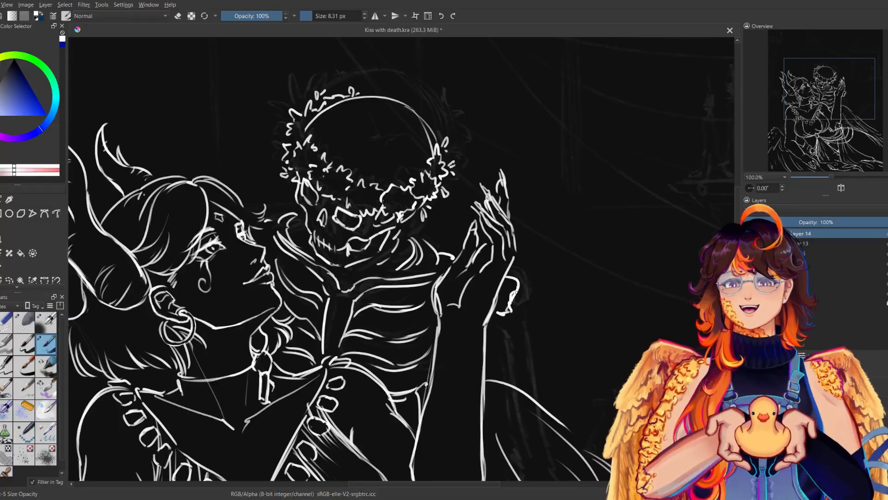
# Draw the long shaft of the skeleton's upper arm bone down to its knobbed end at the elbow.
pyautogui.moveTo(491, 403)
pyautogui.mouseDown()
pyautogui.moveTo(479, 274)
pyautogui.moveTo(446, 352)
pyautogui.mouseUp()
pyautogui.moveTo(468, 256)
pyautogui.mouseDown()
pyautogui.moveTo(481, 246)
pyautogui.moveTo(475, 279)
pyautogui.moveTo(441, 285)
pyautogui.moveTo(480, 398)
pyautogui.mouseUp()
pyautogui.moveTo(467, 339); pyautogui.dragTo(483, 429)
pyautogui.moveTo(481, 276); pyautogui.dragTo(483, 291)
pyautogui.moveTo(482, 292)
pyautogui.mouseDown()
pyautogui.moveTo(499, 432)
pyautogui.moveTo(486, 348)
pyautogui.moveTo(497, 421)
pyautogui.mouseUp()
pyautogui.hotkey('ctrl', 'z')
pyautogui.moveTo(497, 420)
pyautogui.mouseDown()
pyautogui.moveTo(478, 329)
pyautogui.moveTo(490, 359)
pyautogui.mouseUp()
pyautogui.moveTo(452, 336)
pyautogui.mouseDown()
pyautogui.moveTo(460, 363)
pyautogui.moveTo(493, 355)
pyautogui.mouseUp()
pyautogui.moveTo(477, 326); pyautogui.dragTo(490, 346)
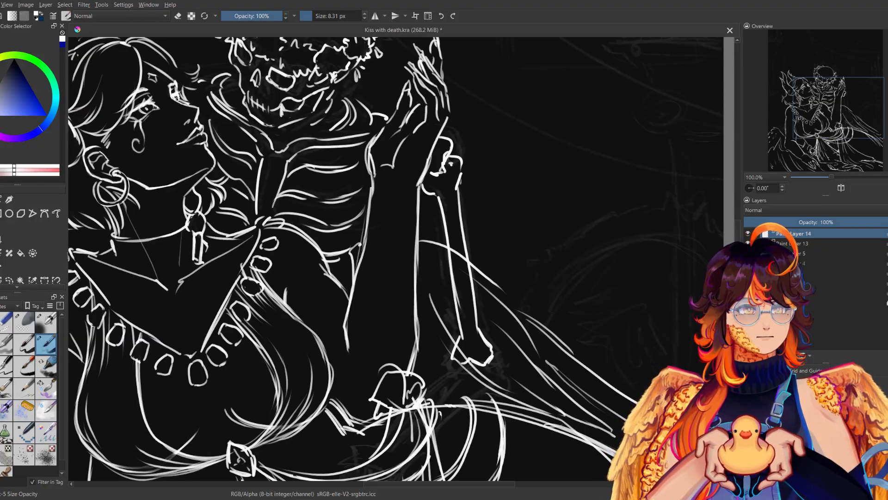
# Hide Paint Layer 13 and draw the elbow joint and two forearm bones over the arm sketch.
pyautogui.click(748, 243)
pyautogui.moveTo(450, 425); pyautogui.dragTo(443, 291)
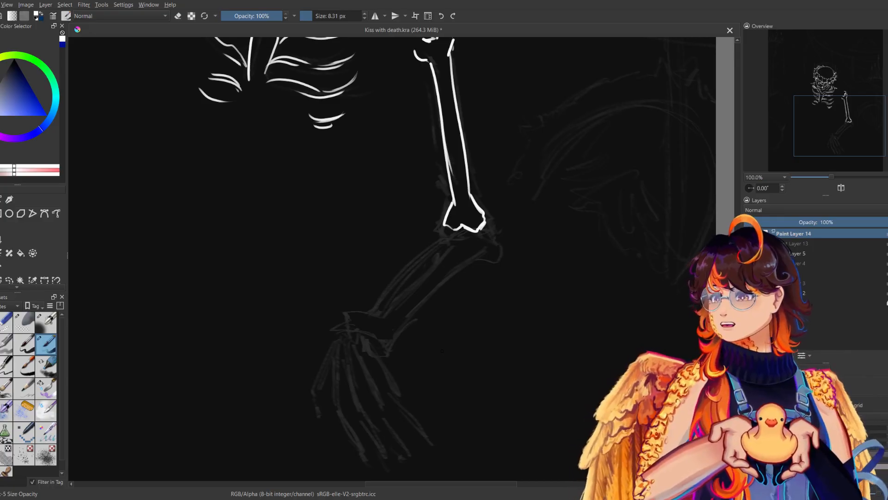
pyautogui.moveTo(457, 226)
pyautogui.mouseDown()
pyautogui.moveTo(468, 218)
pyautogui.moveTo(479, 228)
pyautogui.moveTo(471, 241)
pyautogui.mouseUp()
pyautogui.moveTo(477, 241); pyautogui.dragTo(465, 245)
pyautogui.moveTo(468, 248); pyautogui.dragTo(407, 320)
pyautogui.moveTo(451, 230); pyautogui.dragTo(399, 305)
pyautogui.moveTo(423, 275)
pyautogui.mouseDown()
pyautogui.moveTo(356, 327)
pyautogui.moveTo(369, 325)
pyautogui.moveTo(377, 346)
pyautogui.moveTo(401, 326)
pyautogui.mouseUp()
pyautogui.press('m')
pyautogui.press('m')
pyautogui.moveTo(450, 234)
pyautogui.mouseDown()
pyautogui.moveTo(386, 304)
pyautogui.moveTo(423, 250)
pyautogui.moveTo(447, 234)
pyautogui.mouseUp()
# Draw the cluster of small wrist bones at the end of the forearm and check it mirrored.
pyautogui.press('m')
pyautogui.press('m')
pyautogui.moveTo(387, 306); pyautogui.dragTo(347, 331)
pyautogui.moveTo(357, 319)
pyautogui.mouseDown()
pyautogui.moveTo(349, 331)
pyautogui.moveTo(359, 338)
pyautogui.moveTo(362, 326)
pyautogui.moveTo(335, 339)
pyautogui.moveTo(359, 348)
pyautogui.mouseUp()
pyautogui.moveTo(356, 335)
pyautogui.mouseDown()
pyautogui.moveTo(366, 325)
pyautogui.moveTo(378, 355)
pyautogui.mouseUp()
pyautogui.press('m')
pyautogui.press('m')
pyautogui.moveTo(429, 268); pyautogui.dragTo(437, 203)
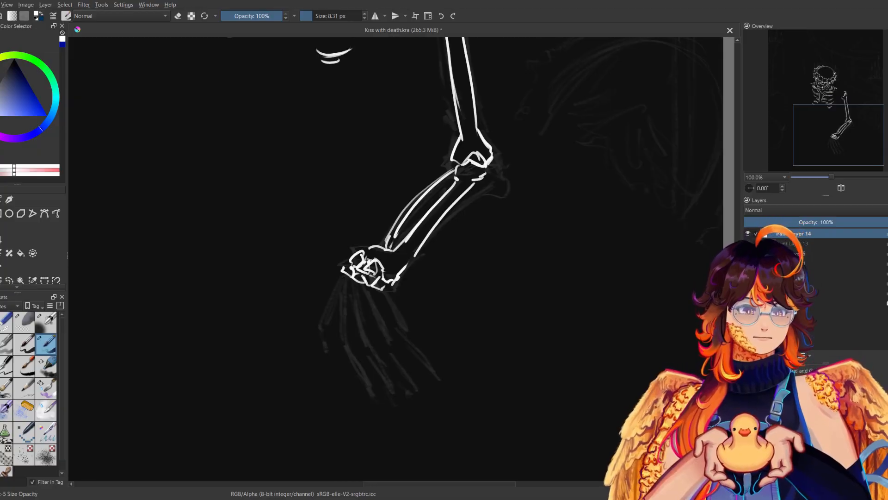
# Draw the long palm bones of the skeleton's four fingers below the wrist.
pyautogui.moveTo(343, 277)
pyautogui.mouseDown()
pyautogui.moveTo(343, 339)
pyautogui.moveTo(346, 285)
pyautogui.moveTo(347, 335)
pyautogui.mouseUp()
pyautogui.moveTo(352, 283); pyautogui.dragTo(366, 341)
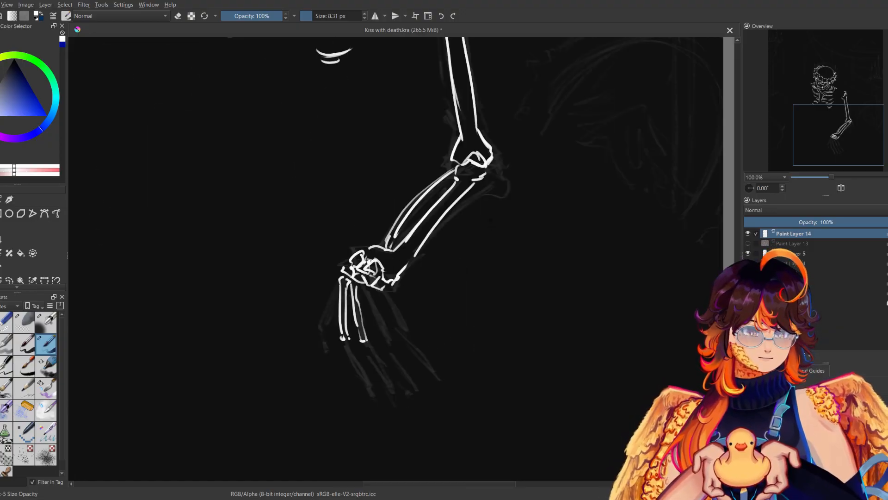
pyautogui.moveTo(365, 288)
pyautogui.mouseDown()
pyautogui.moveTo(387, 339)
pyautogui.moveTo(386, 298)
pyautogui.moveTo(407, 329)
pyautogui.mouseUp()
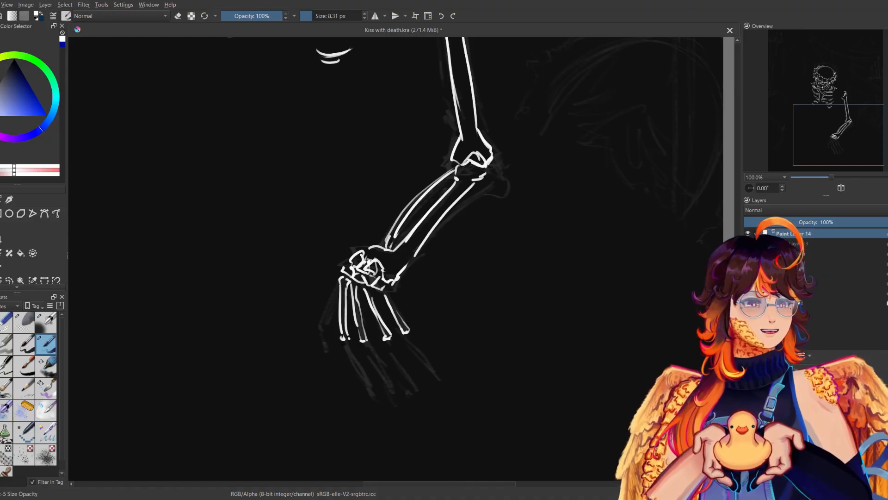
# Draw the jointed finger bones of the four fingers down to their tips and check the hand mirrored.
pyautogui.moveTo(343, 341)
pyautogui.mouseDown()
pyautogui.moveTo(354, 370)
pyautogui.moveTo(418, 358)
pyautogui.mouseUp()
pyautogui.moveTo(352, 373); pyautogui.dragTo(382, 406)
pyautogui.moveTo(369, 361); pyautogui.dragTo(385, 379)
pyautogui.moveTo(384, 382); pyautogui.dragTo(391, 394)
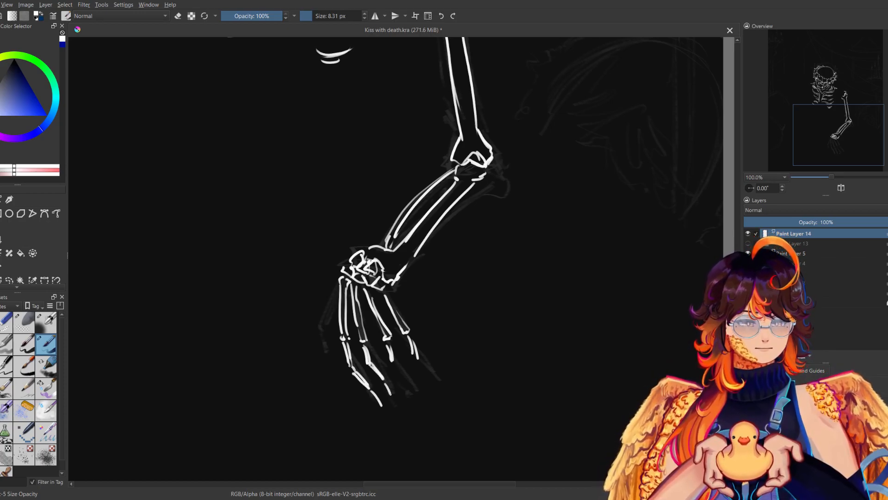
pyautogui.moveTo(391, 362); pyautogui.dragTo(409, 391)
pyautogui.moveTo(415, 355); pyautogui.dragTo(425, 375)
pyautogui.press('m')
pyautogui.press('m')
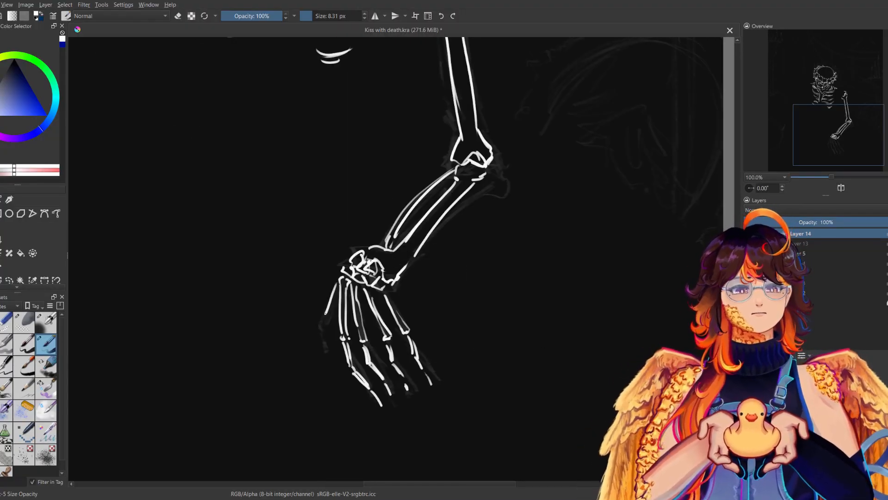
# Draw the thumb bones on the outer side of the skeleton's hand and check the result mirrored.
pyautogui.moveTo(334, 285); pyautogui.dragTo(317, 316)
pyautogui.moveTo(316, 316); pyautogui.dragTo(322, 327)
pyautogui.moveTo(332, 295); pyautogui.dragTo(324, 318)
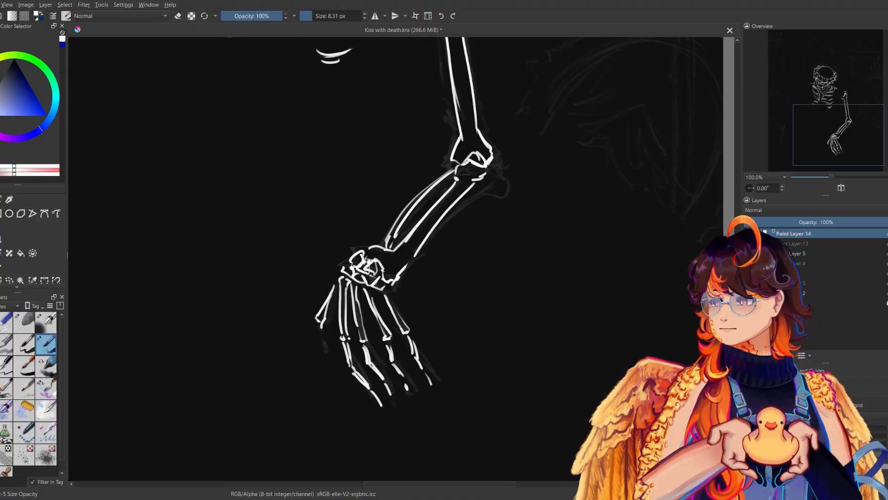
pyautogui.moveTo(315, 322); pyautogui.dragTo(331, 365)
pyautogui.press('m')
pyautogui.press('m')
# Show and select Paint Layer 13, and erase the woman's lines overlapping the skeleton's forearm and hand.
pyautogui.moveTo(831, 176); pyautogui.dragTo(818, 176)
pyautogui.moveTo(542, 267); pyautogui.dragTo(549, 355)
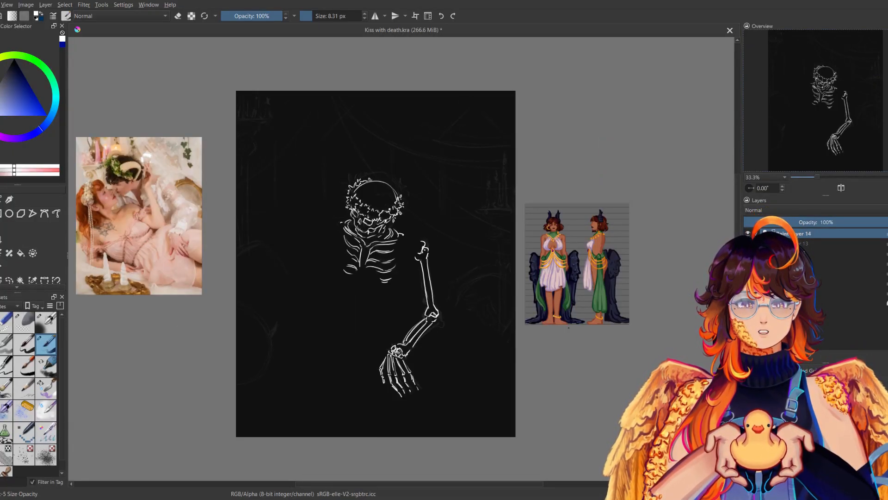
pyautogui.click(748, 243)
pyautogui.click(803, 243)
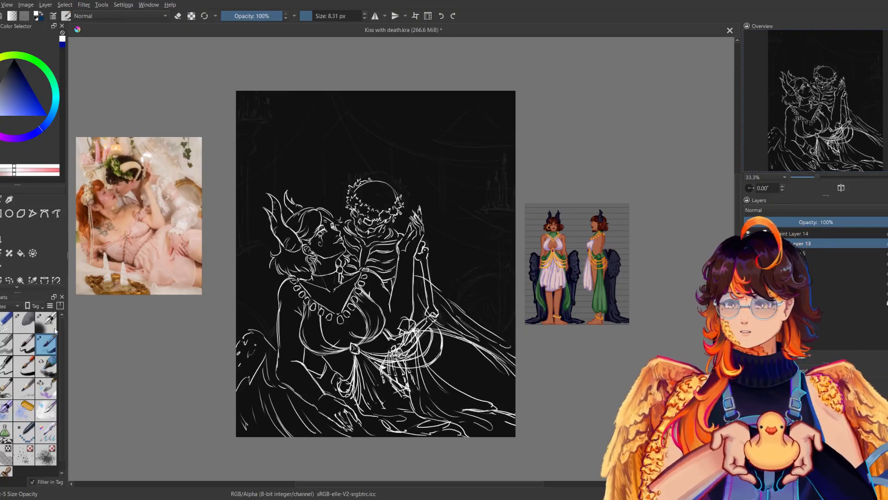
pyautogui.click(5, 322)
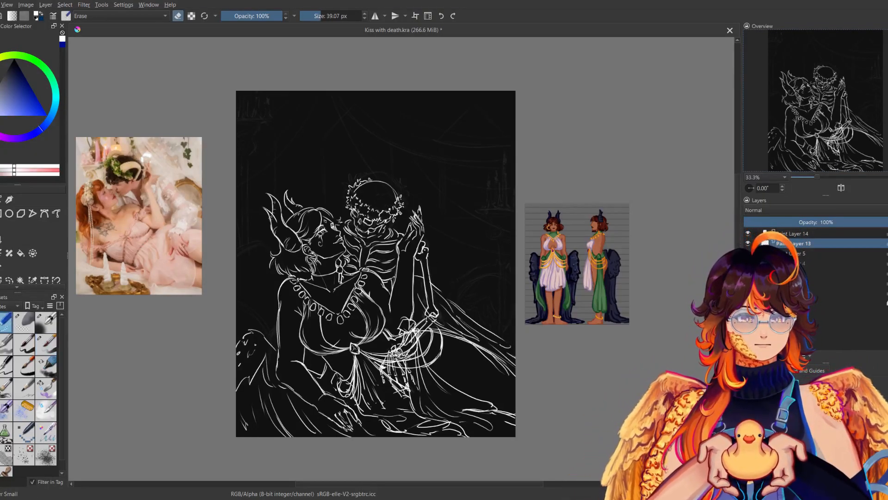
pyautogui.moveTo(419, 329)
pyautogui.mouseDown()
pyautogui.moveTo(383, 365)
pyautogui.moveTo(407, 372)
pyautogui.mouseUp()
pyautogui.hotkey('ctrl', 'z')
pyautogui.press('m')
pyautogui.press('m')
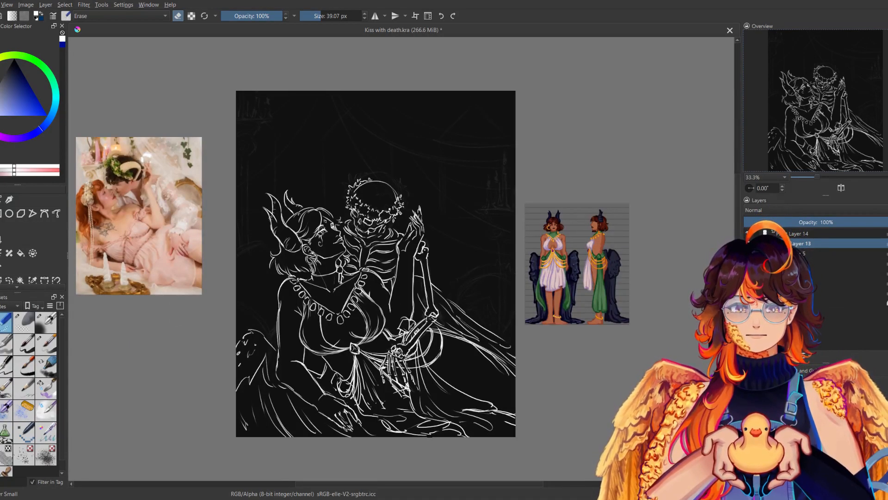
# Draw the skeleton's other hand on Paint Layer 14, its bony fingers gripping the woman's far shoulder, checking the drawing mirrored.
pyautogui.click(46, 344)
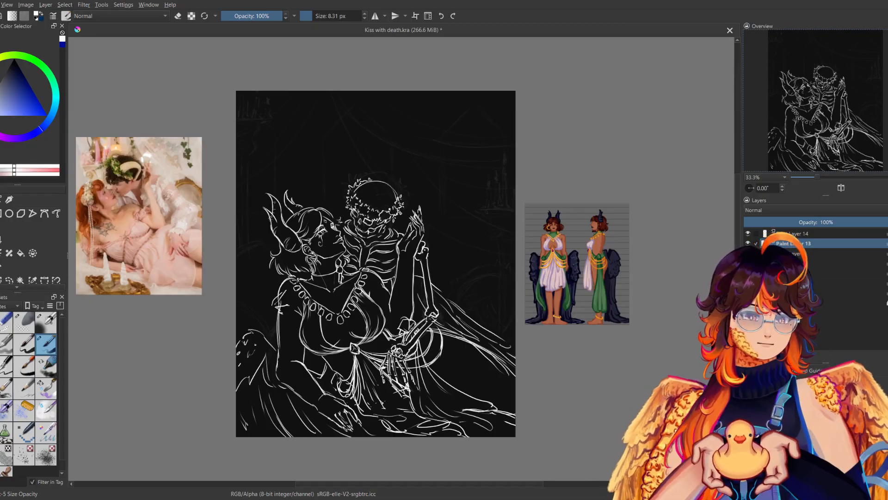
pyautogui.press('m')
pyautogui.press('m')
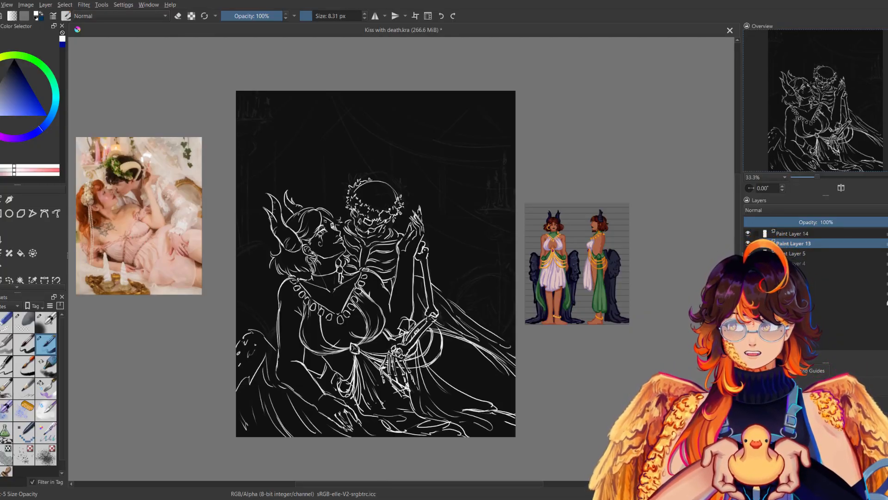
pyautogui.press('m')
pyautogui.press('m')
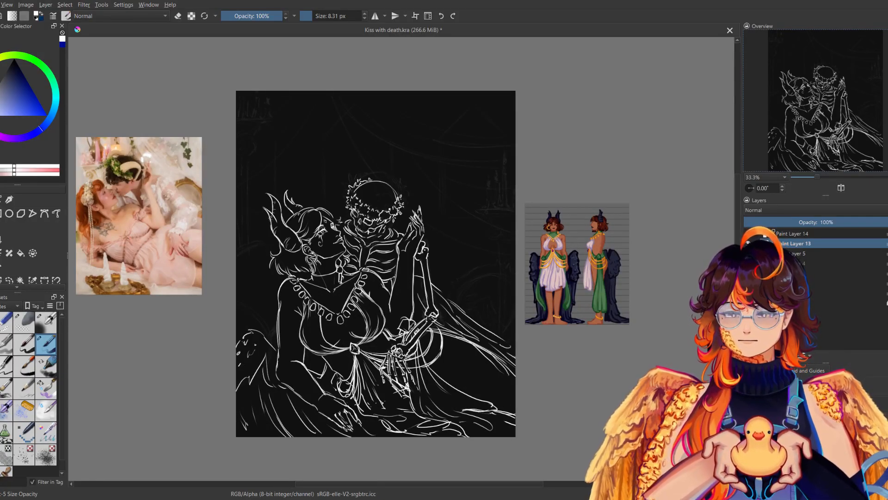
pyautogui.press('m')
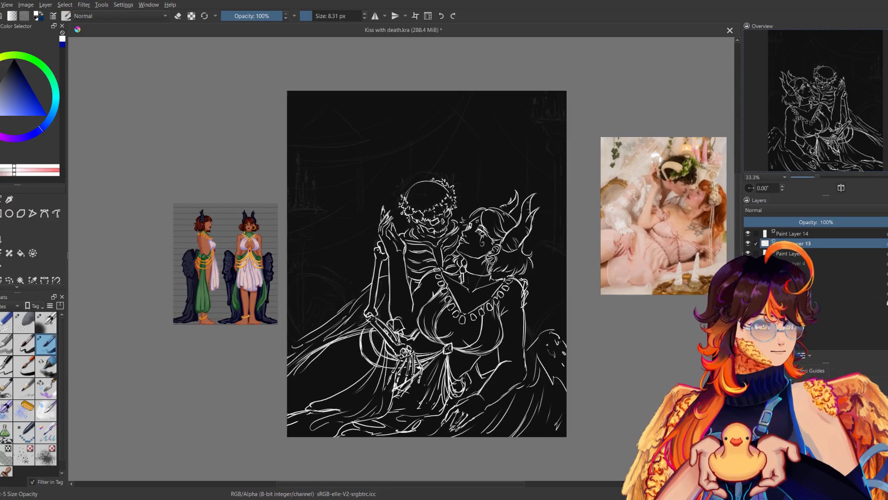
pyautogui.press('m')
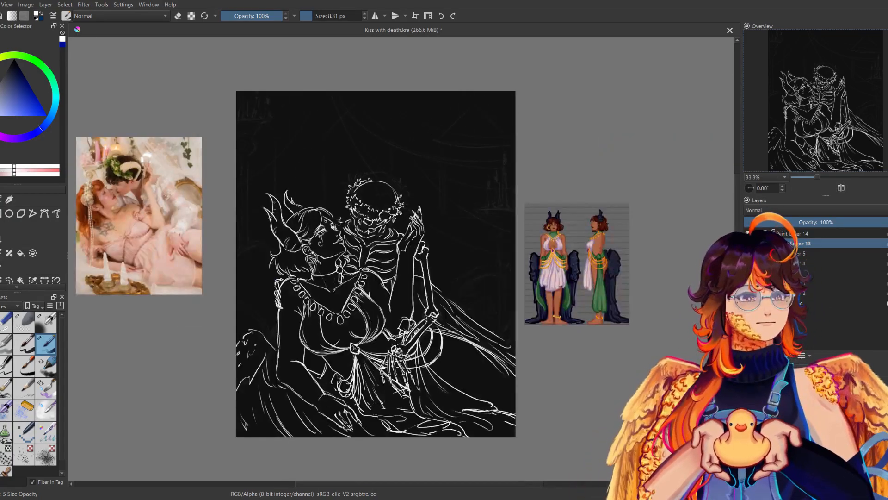
pyautogui.press('m')
pyautogui.press('m')
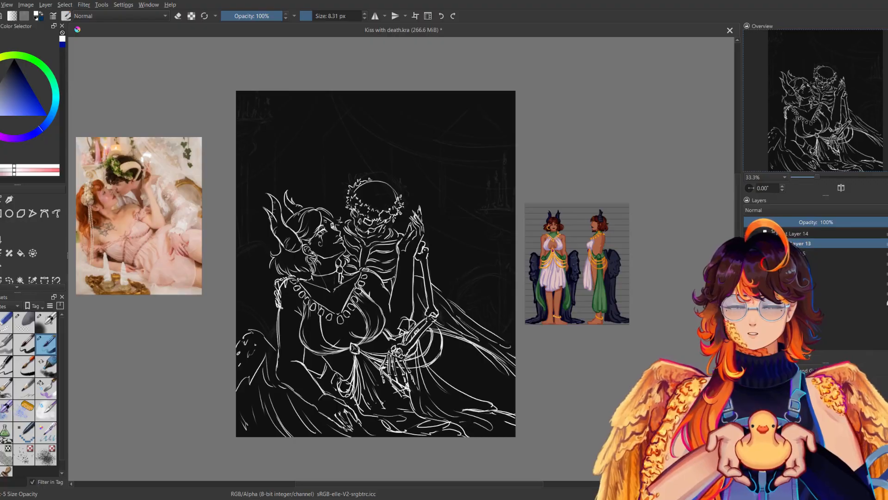
pyautogui.click(800, 234)
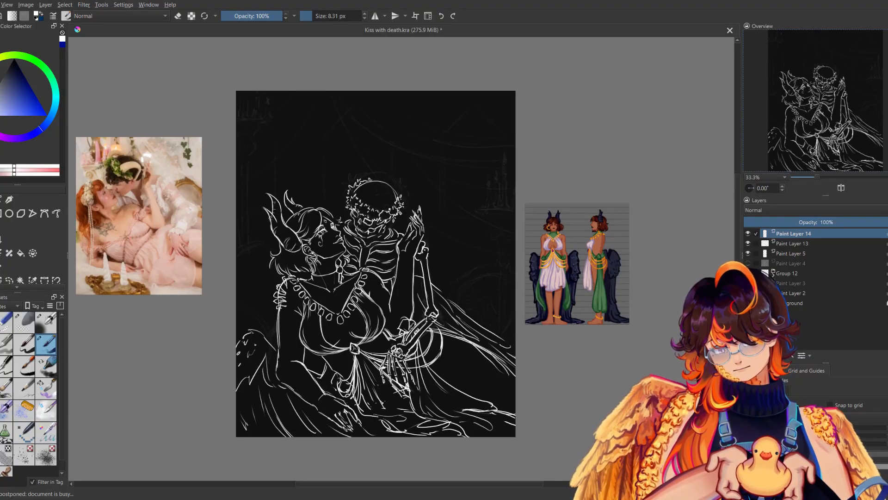
pyautogui.press('m')
pyautogui.press('m')
# Erase the woman's shoulder lines behind the bony fingers and stray lines near the elbow on Paint Layer 13, and save the document.
pyautogui.click(793, 244)
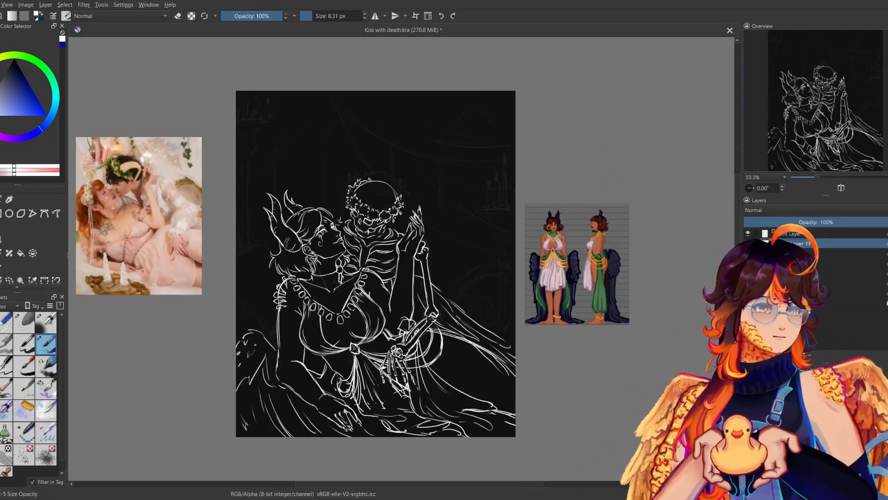
pyautogui.click(7, 322)
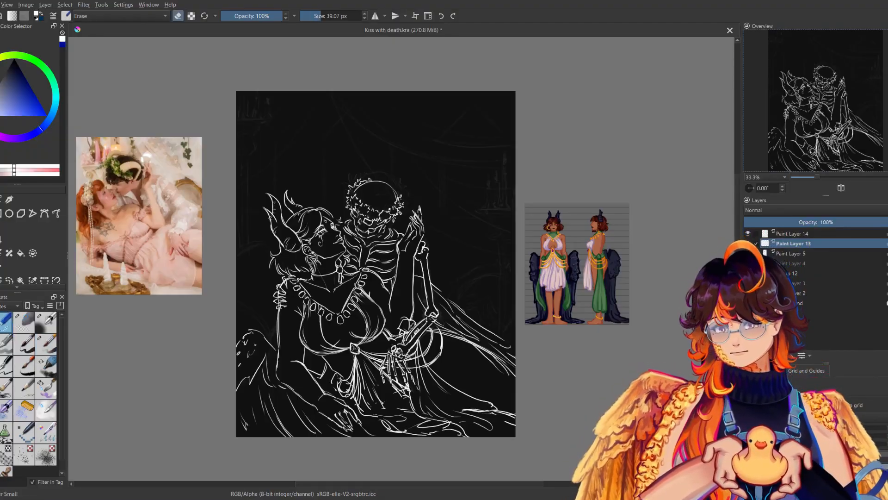
pyautogui.moveTo(279, 288); pyautogui.dragTo(282, 308)
pyautogui.press('m')
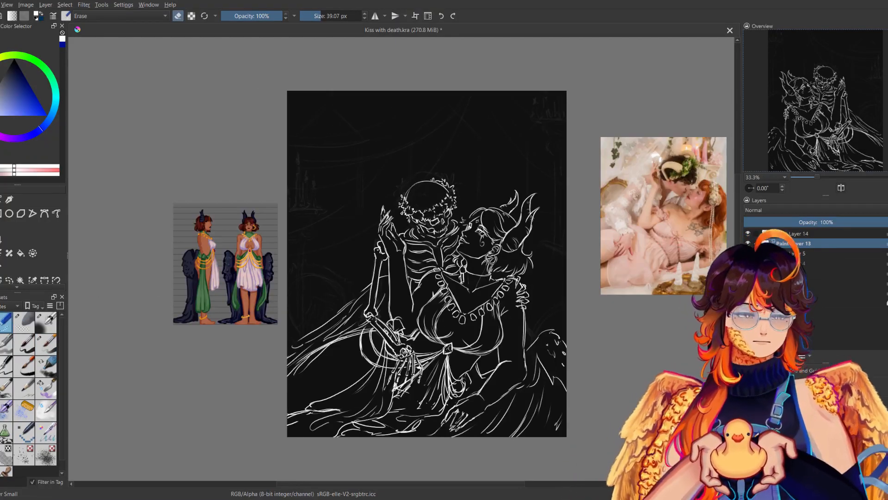
pyautogui.press('m')
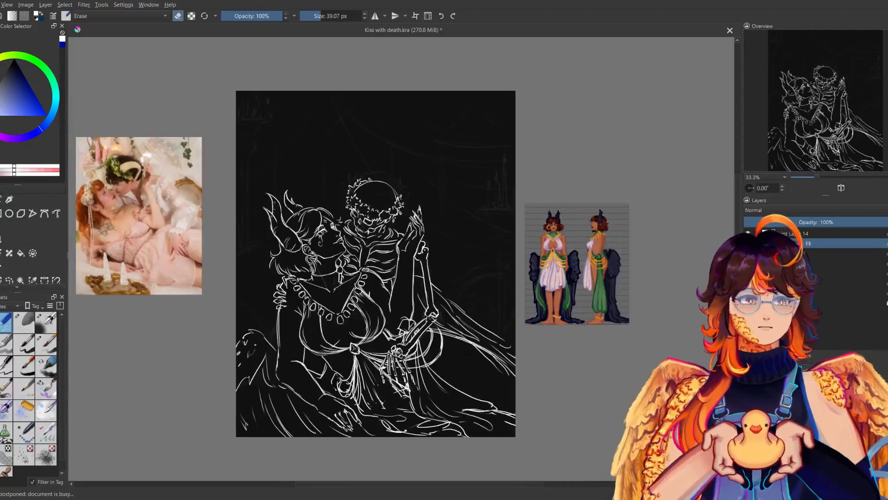
pyautogui.moveTo(469, 354); pyautogui.dragTo(505, 342)
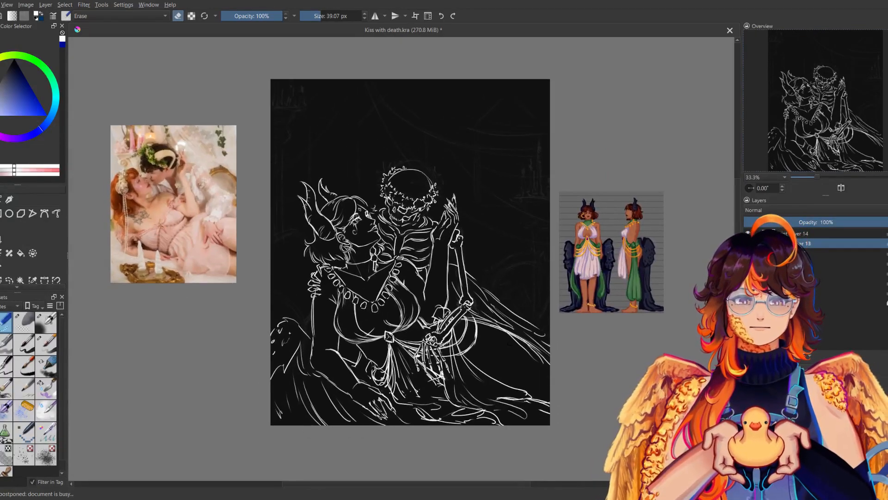
pyautogui.hotkey('ctrl', 's')
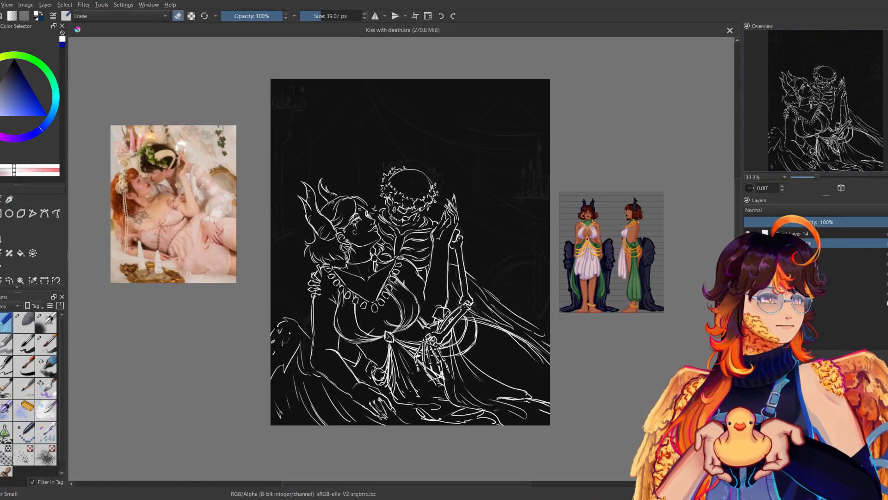
pyautogui.moveTo(476, 301); pyautogui.dragTo(475, 308)
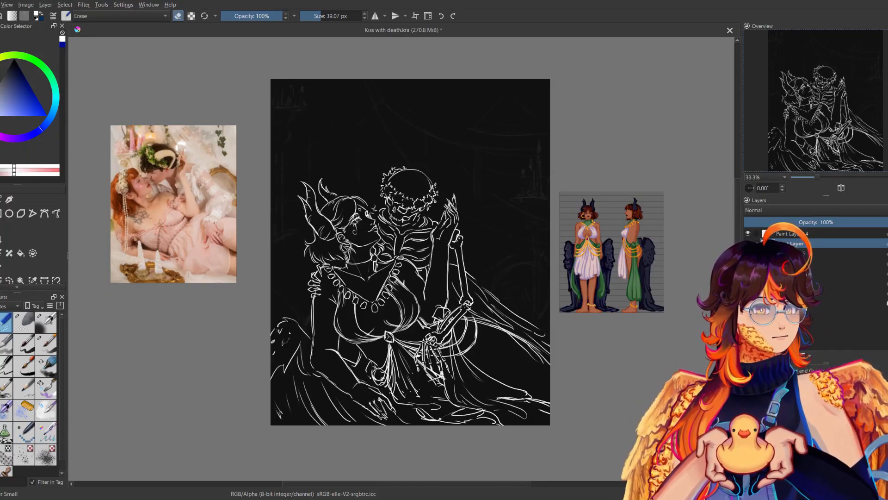
# Raise the opacity of the background sketch group, Group 12, to 100% and save the document.
pyautogui.click(807, 272)
pyautogui.click(791, 222)
pyautogui.moveTo(791, 222); pyautogui.dragTo(887, 223)
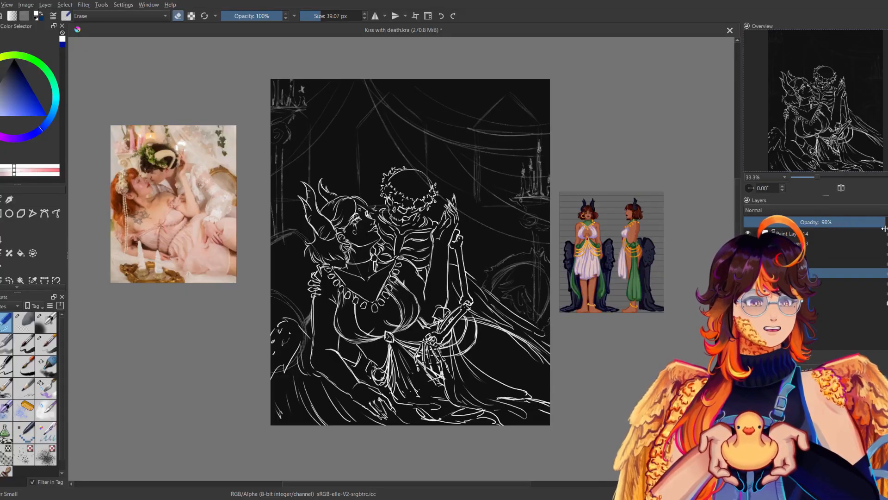
pyautogui.moveTo(446, 267); pyautogui.dragTo(419, 272)
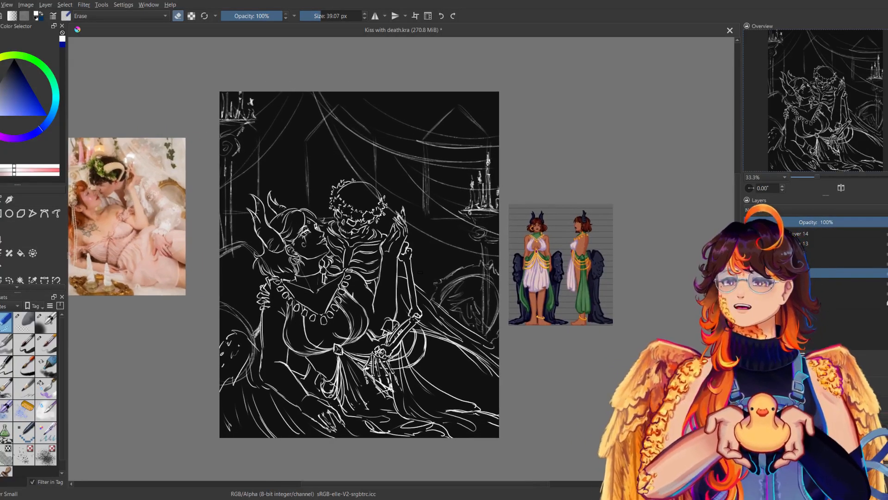
pyautogui.hotkey('ctrl', 's')
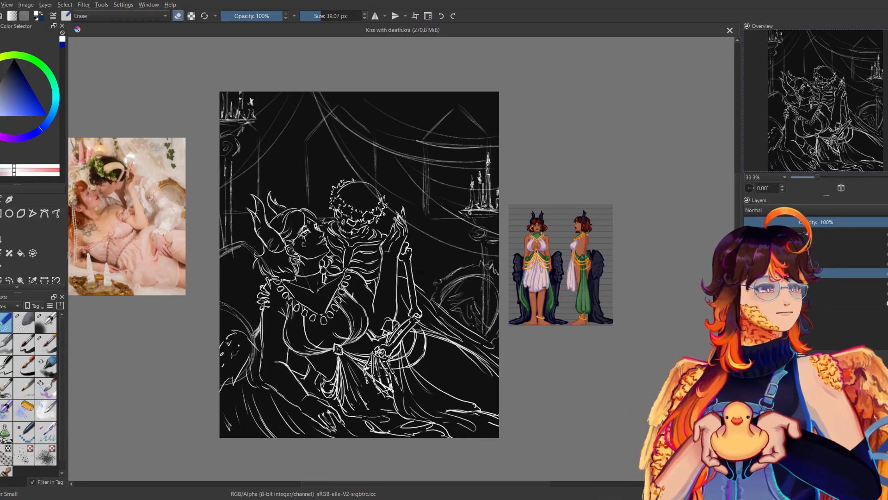
# Expand Group 12, find the layer with the arched shape beside the figures by toggling visibility, and move that shape slightly upward.
pyautogui.click(786, 282)
pyautogui.click(747, 283)
pyautogui.click(747, 283)
pyautogui.click(748, 293)
pyautogui.click(748, 293)
pyautogui.click(748, 302)
pyautogui.click(748, 302)
pyautogui.click(748, 303)
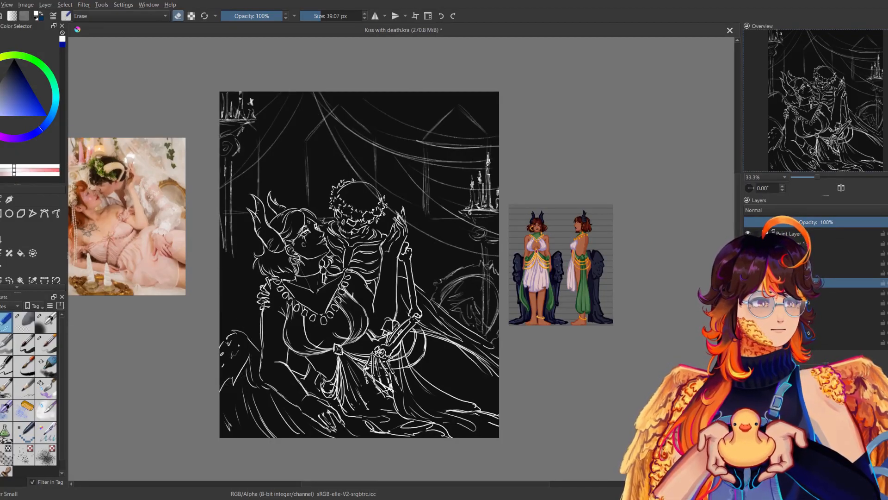
pyautogui.click(748, 303)
pyautogui.click(748, 322)
pyautogui.click(748, 322)
pyautogui.click(786, 323)
pyautogui.hotkey('ctrl', 't')
pyautogui.moveTo(486, 300)
pyautogui.mouseDown()
pyautogui.moveTo(490, 280)
pyautogui.moveTo(482, 280)
pyautogui.mouseUp()
pyautogui.press('b')
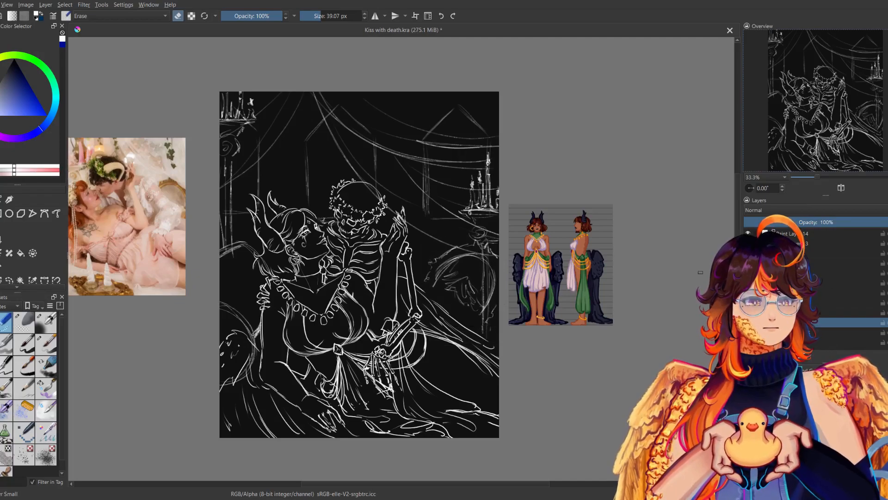
# Find Paint Layer 9 among the background sketch layers in Group 12 by toggling visibility, and select it.
pyautogui.click(786, 332)
pyautogui.click(748, 283)
pyautogui.click(747, 283)
pyautogui.click(748, 293)
pyautogui.click(748, 293)
pyautogui.click(748, 303)
pyautogui.click(748, 302)
pyautogui.click(787, 303)
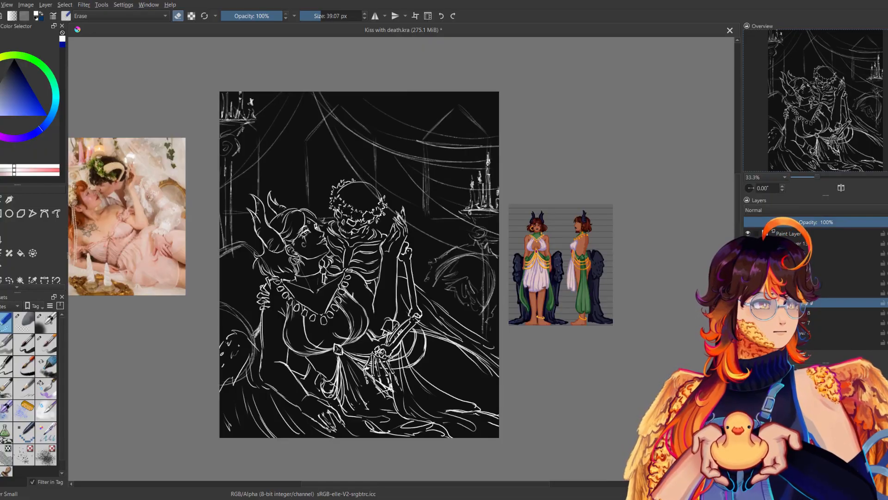
# Sketch a horizontal ledge line across the base of the arched shape beside the figures with a 12.52 px brush, and save the document.
pyautogui.click(53, 388)
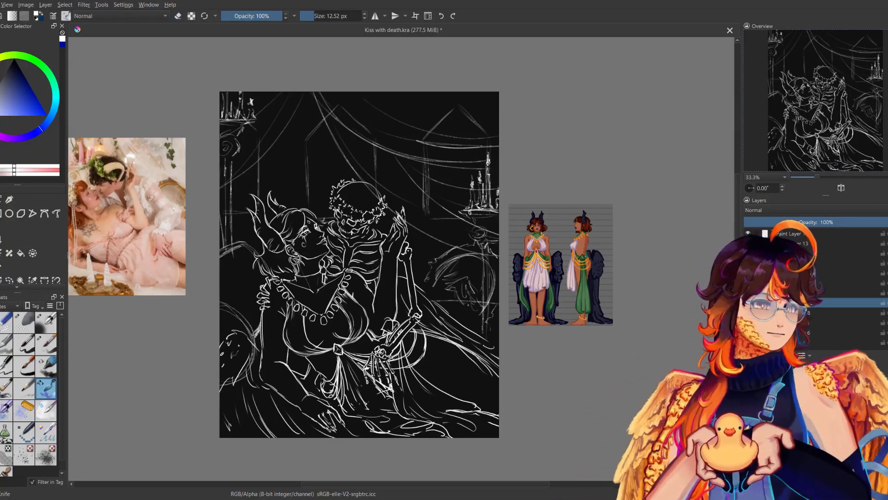
pyautogui.press('m')
pyautogui.press('m')
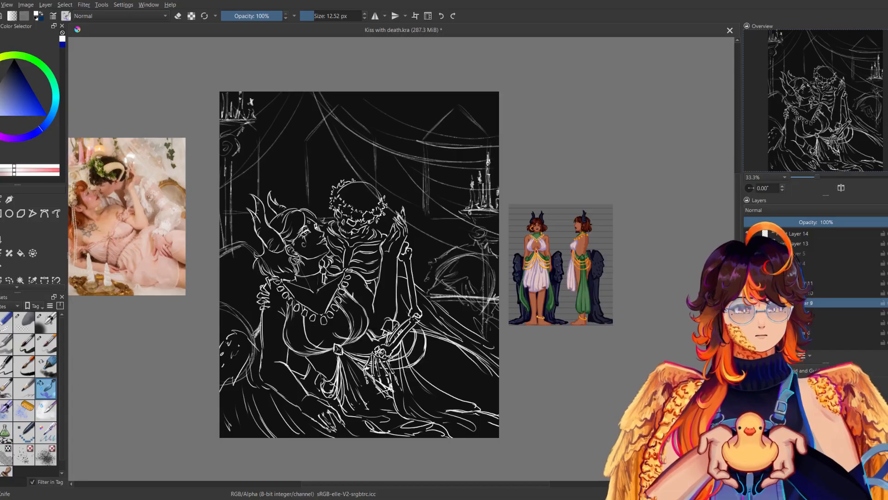
pyautogui.moveTo(522, 368); pyautogui.dragTo(528, 367)
pyautogui.hotkey('ctrl', 's')
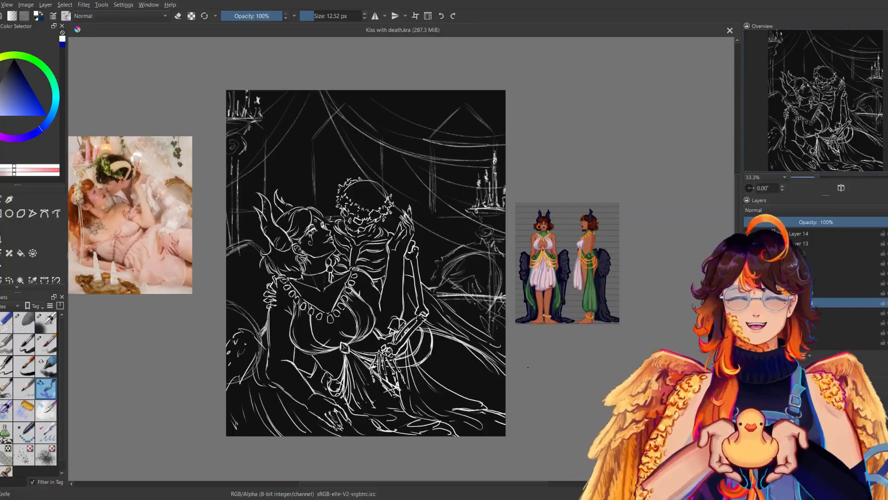
pyautogui.click(527, 367)
pyautogui.hotkey('ctrl', 's')
# Add Paint Layer 15 at the top of Group 12 and recolour the background sketch lines dark navy with a 1000 px brush.
pyautogui.click(809, 234)
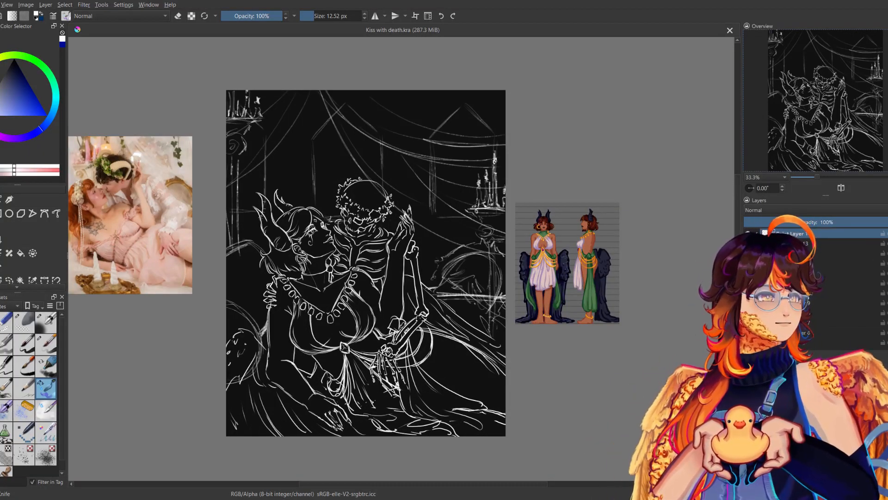
pyautogui.click(814, 283)
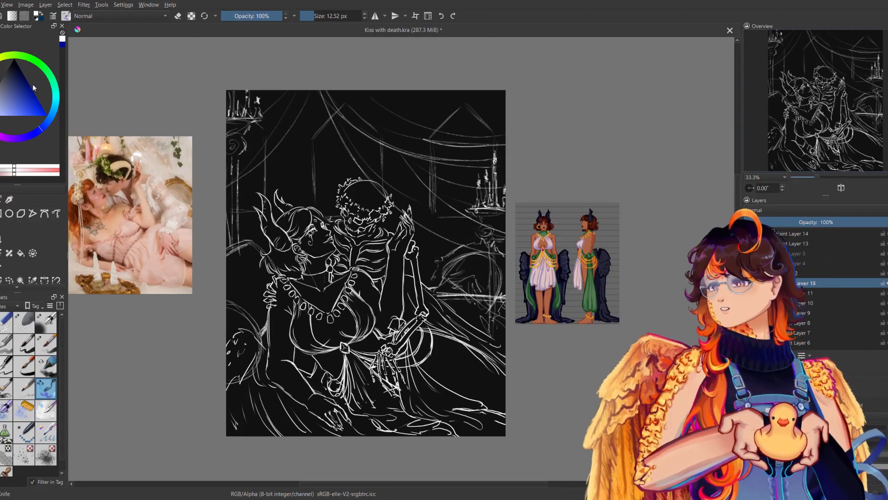
pyautogui.click(18, 64)
pyautogui.click(0, 343)
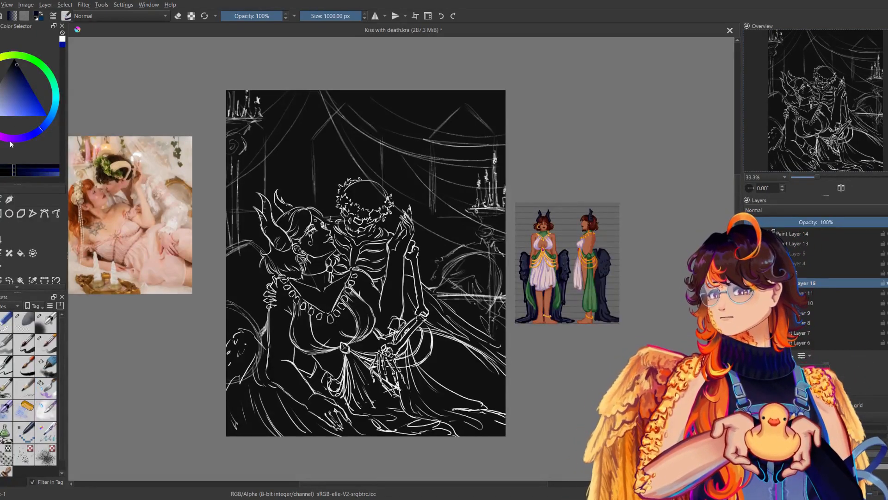
pyautogui.moveTo(252, 210); pyautogui.dragTo(231, 296)
pyautogui.moveTo(259, 153)
pyautogui.mouseDown()
pyautogui.moveTo(270, 202)
pyautogui.moveTo(379, 148)
pyautogui.moveTo(484, 314)
pyautogui.moveTo(372, 367)
pyautogui.moveTo(251, 347)
pyautogui.moveTo(499, 325)
pyautogui.mouseUp()
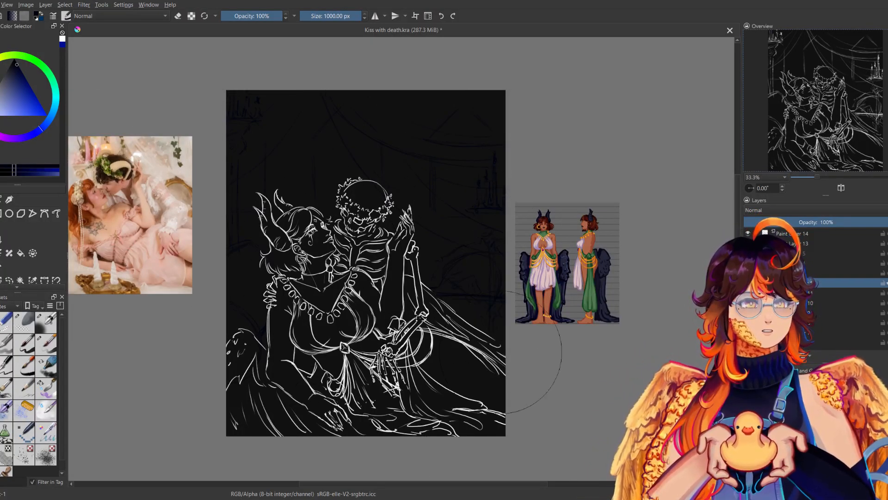
# Recolour the woman's line art on Paint Layer 13 and the skeleton's on Paint Layer 14 dark navy.
pyautogui.click(802, 244)
pyautogui.moveTo(430, 240)
pyautogui.mouseDown()
pyautogui.moveTo(278, 296)
pyautogui.moveTo(265, 233)
pyautogui.moveTo(448, 463)
pyautogui.moveTo(502, 354)
pyautogui.mouseUp()
pyautogui.click(803, 234)
pyautogui.moveTo(409, 333)
pyautogui.mouseDown()
pyautogui.moveTo(270, 367)
pyautogui.moveTo(476, 410)
pyautogui.mouseUp()
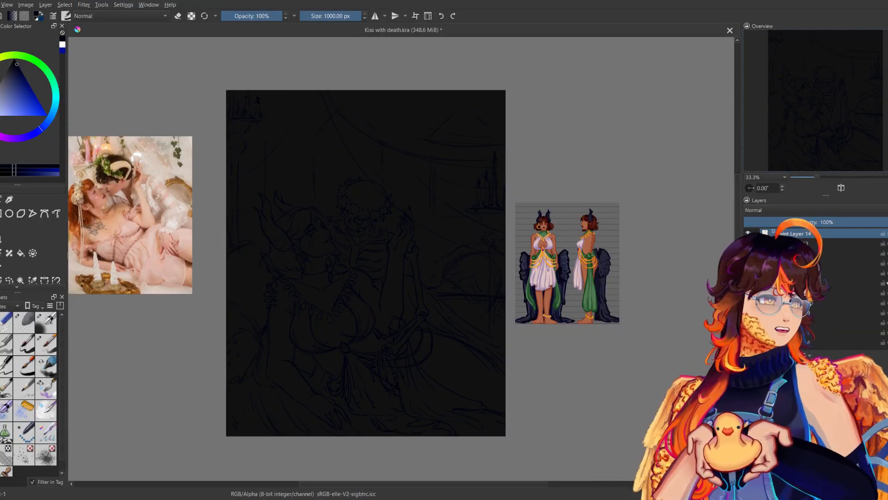
# Lower the opacity of the dark backdrop layer to 58% and save the document.
pyautogui.scroll(-5, 850, 324)
pyautogui.click(815, 336)
pyautogui.click(851, 226)
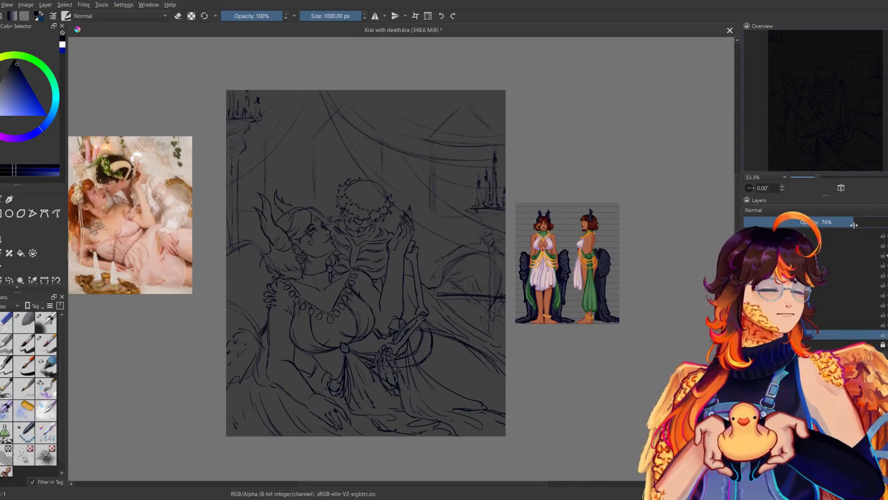
pyautogui.moveTo(852, 225); pyautogui.dragTo(838, 225)
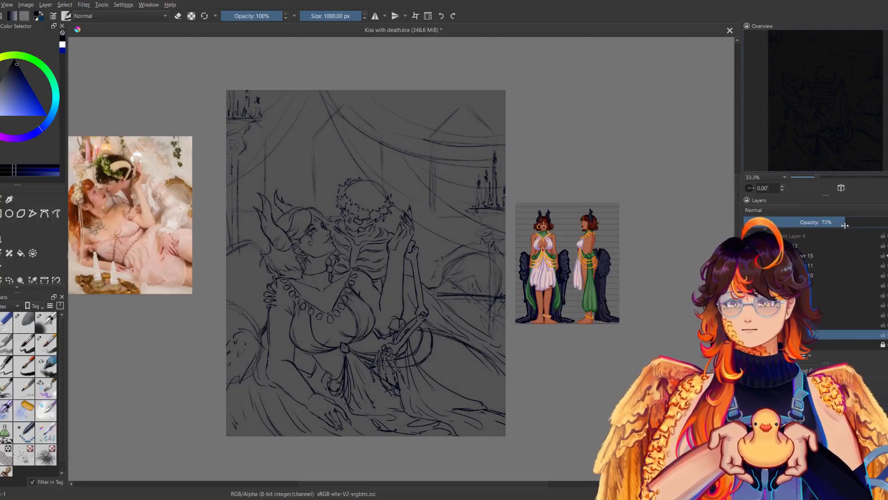
pyautogui.moveTo(838, 226); pyautogui.dragTo(828, 227)
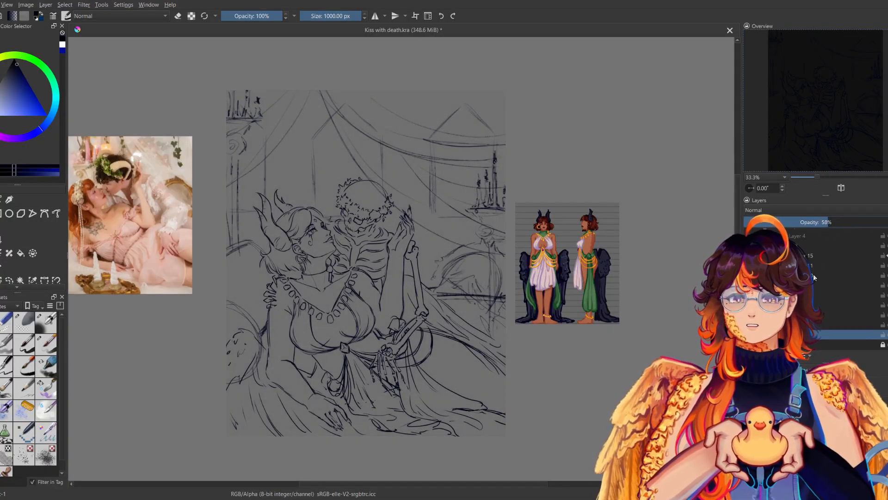
pyautogui.moveTo(593, 327); pyautogui.dragTo(613, 294)
pyautogui.hotkey('ctrl', 's')
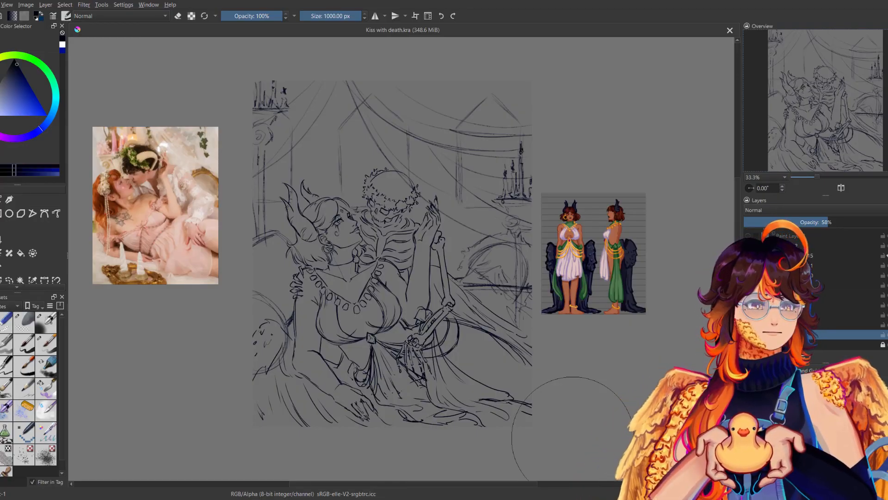
# Add a new paint layer, Paint Layer 16, directly below the background sketch group.
pyautogui.scroll(2, 832, 287)
pyautogui.click(878, 292)
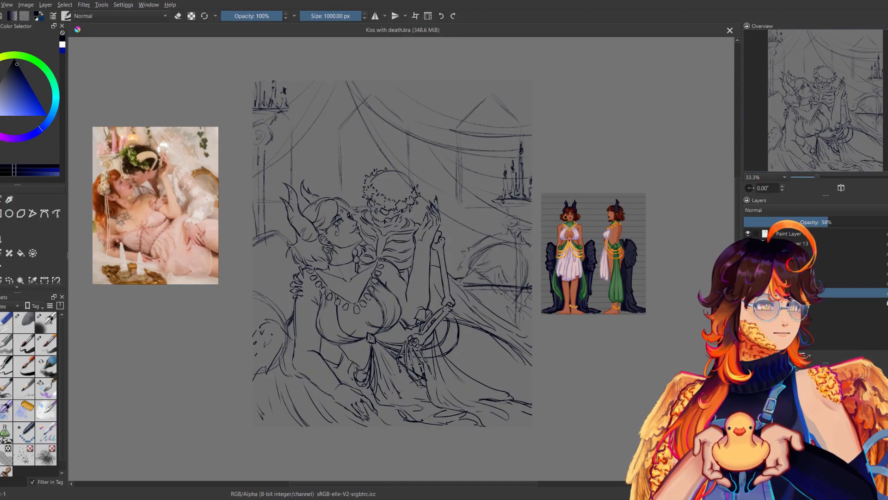
pyautogui.click(869, 283)
pyautogui.click(748, 282)
pyautogui.click(748, 282)
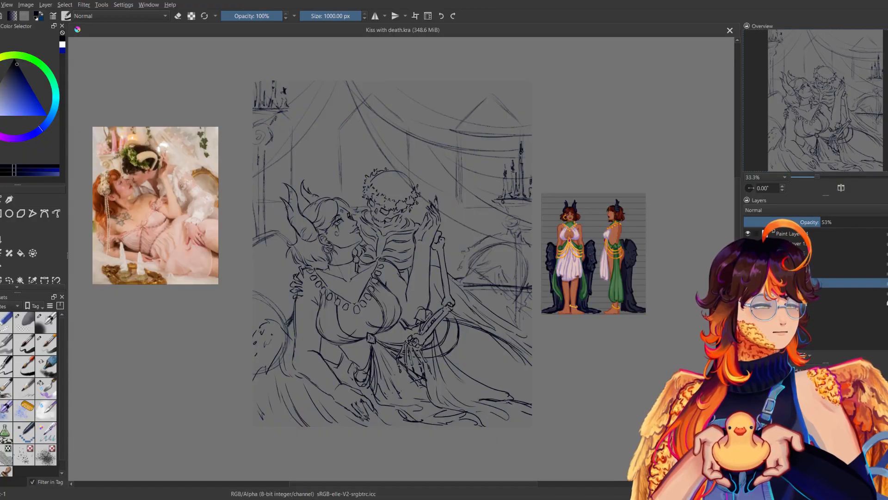
pyautogui.press('Insert')
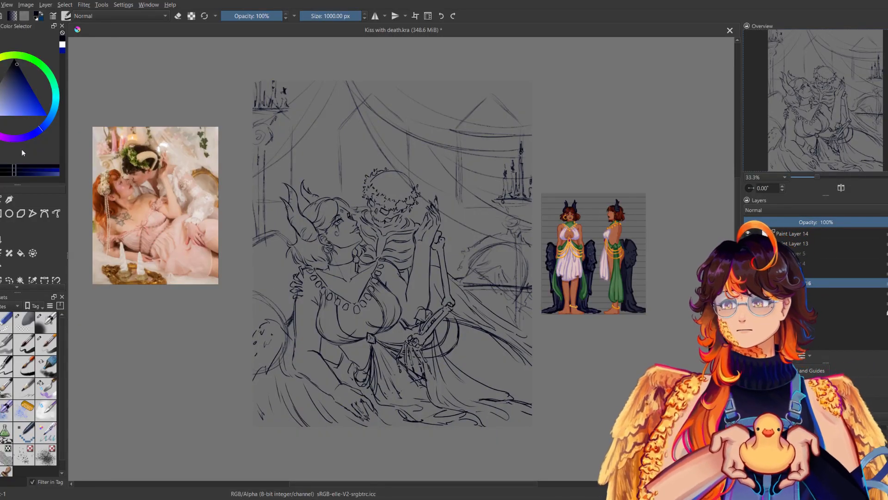
# Cover the whole canvas on Paint Layer 16 with dark maroon using the 1000 px brush, checking the picture mirrored.
pyautogui.click(11, 138)
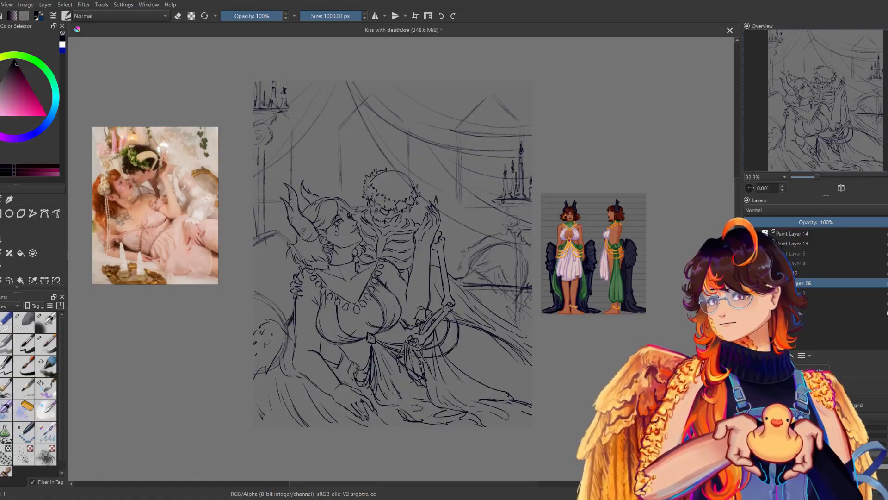
pyautogui.click(13, 80)
pyautogui.moveTo(303, 69)
pyautogui.mouseDown()
pyautogui.moveTo(273, 106)
pyautogui.moveTo(353, 227)
pyautogui.mouseUp()
pyautogui.moveTo(296, 301)
pyautogui.mouseDown()
pyautogui.moveTo(509, 194)
pyautogui.moveTo(504, 416)
pyautogui.mouseUp()
pyautogui.click(13, 77)
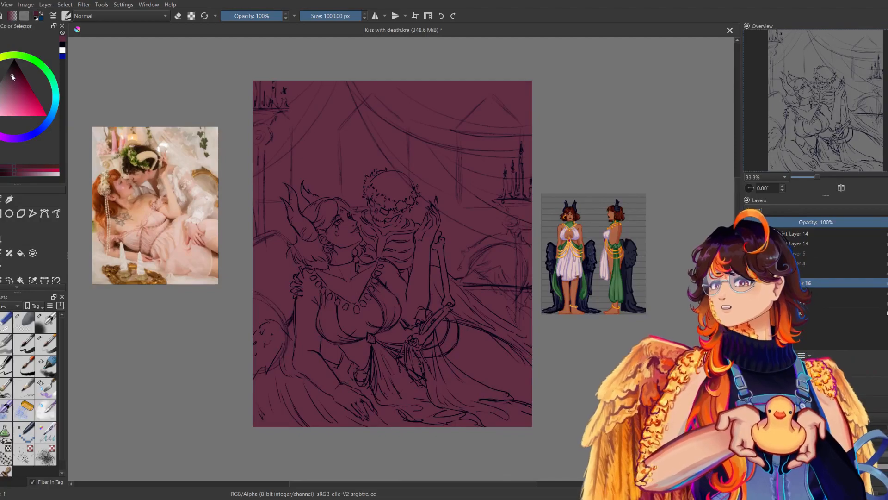
pyautogui.moveTo(218, 62)
pyautogui.mouseDown()
pyautogui.moveTo(380, 259)
pyautogui.moveTo(456, 444)
pyautogui.moveTo(482, 486)
pyautogui.mouseUp()
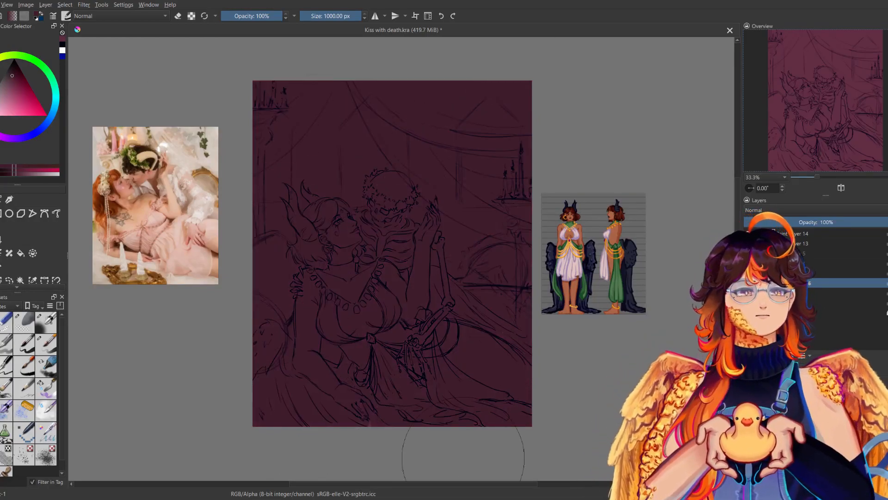
pyautogui.press('m')
pyautogui.press('m')
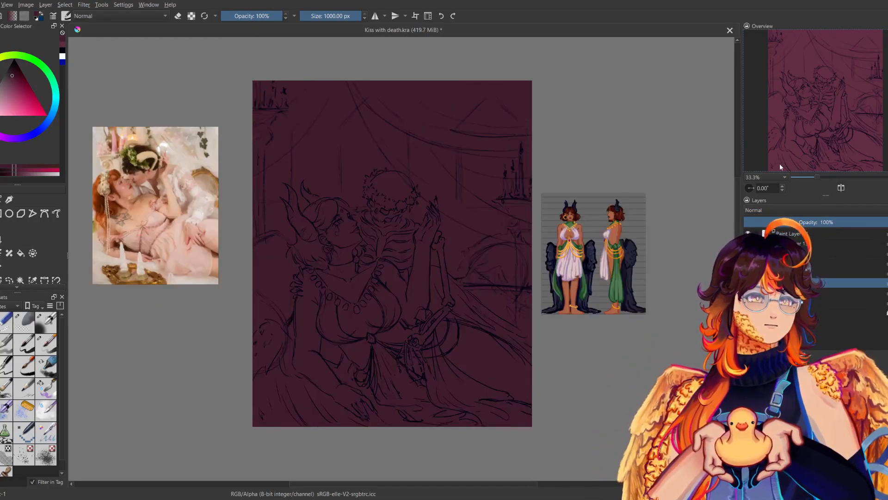
# Choose the soft brush in painting mode and sample the golden orange from the character reference's jewellery.
pyautogui.click(46, 322)
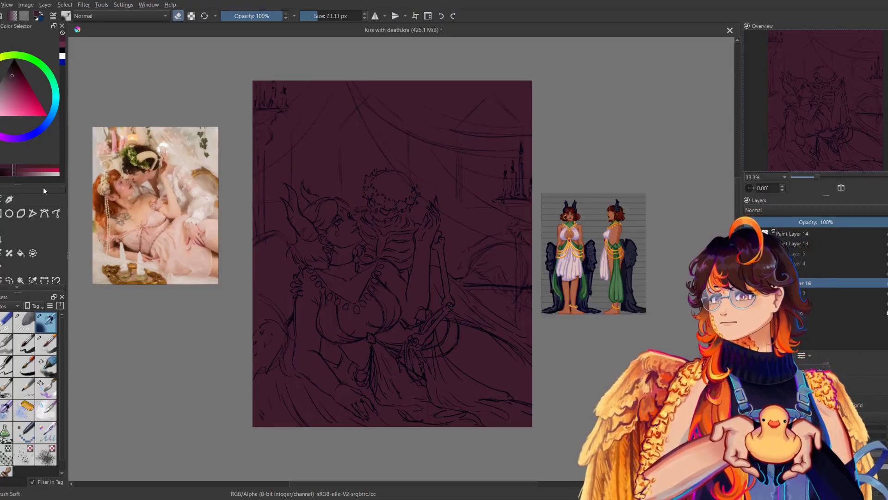
pyautogui.press('e')
pyautogui.keyDown('ctrl'); pyautogui.click(569, 253); pyautogui.keyUp('ctrl')
pyautogui.keyDown('ctrl'); pyautogui.click(569, 253); pyautogui.keyUp('ctrl')
pyautogui.keyDown('ctrl'); pyautogui.click(570, 253); pyautogui.keyUp('ctrl')
pyautogui.keyDown('ctrl'); pyautogui.click(570, 253); pyautogui.keyUp('ctrl')
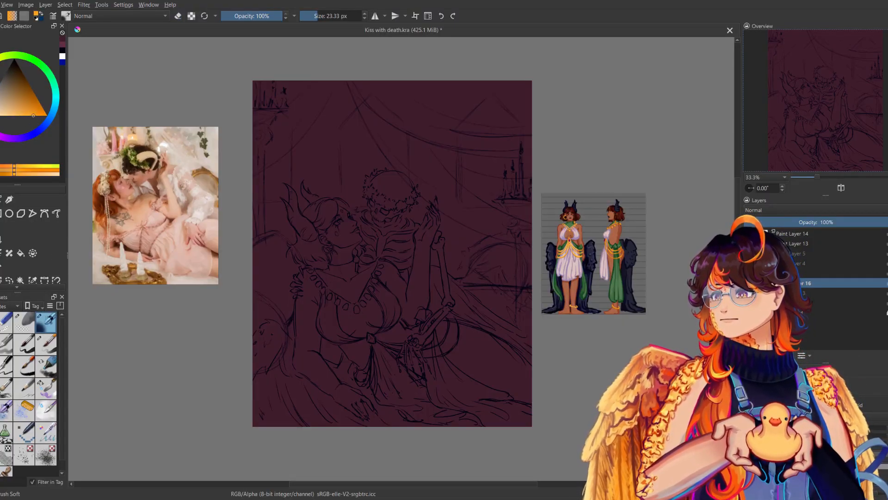
pyautogui.moveTo(351, 138); pyautogui.dragTo(384, 178)
pyautogui.hotkey('ctrl', 'z')
pyautogui.click(3, 434)
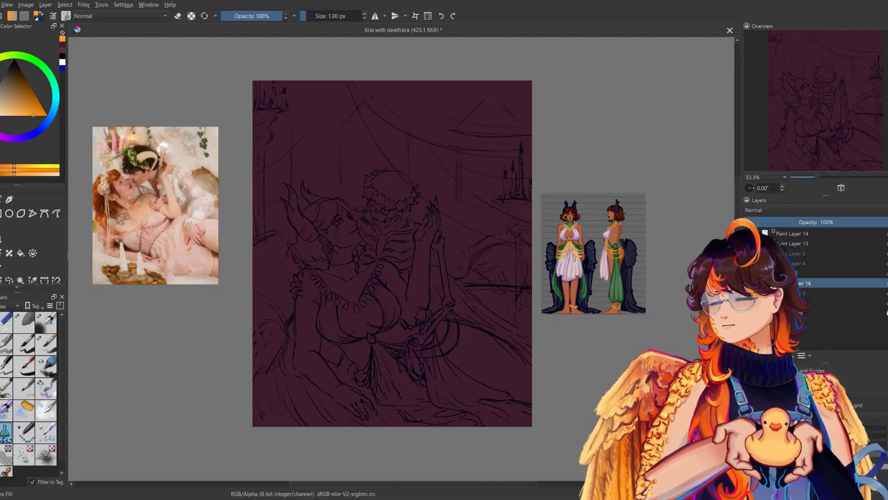
pyautogui.moveTo(368, 99)
pyautogui.mouseDown()
pyautogui.moveTo(398, 197)
pyautogui.moveTo(344, 130)
pyautogui.moveTo(388, 209)
pyautogui.moveTo(406, 134)
pyautogui.mouseUp()
pyautogui.hotkey('ctrl', 'z')
pyautogui.hotkey('ctrl', 'z')
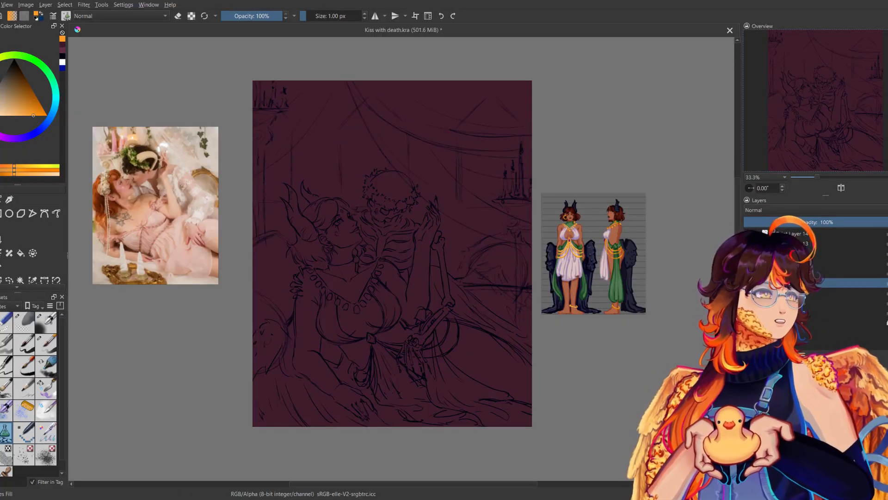
# Paint the three pointed windows golden orange on new Paint Layer 17 with the soft 153.75 px brush, hiding Paint Layers 13 and 14.
pyautogui.click(46, 322)
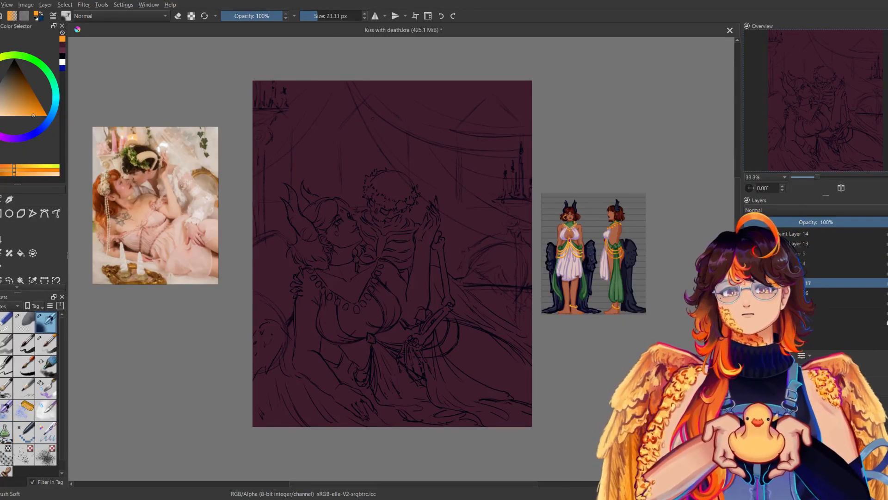
pyautogui.moveTo(368, 108)
pyautogui.mouseDown()
pyautogui.moveTo(345, 171)
pyautogui.moveTo(352, 132)
pyautogui.moveTo(365, 132)
pyautogui.moveTo(370, 149)
pyautogui.moveTo(374, 104)
pyautogui.moveTo(399, 142)
pyautogui.moveTo(386, 137)
pyautogui.moveTo(378, 155)
pyautogui.mouseUp()
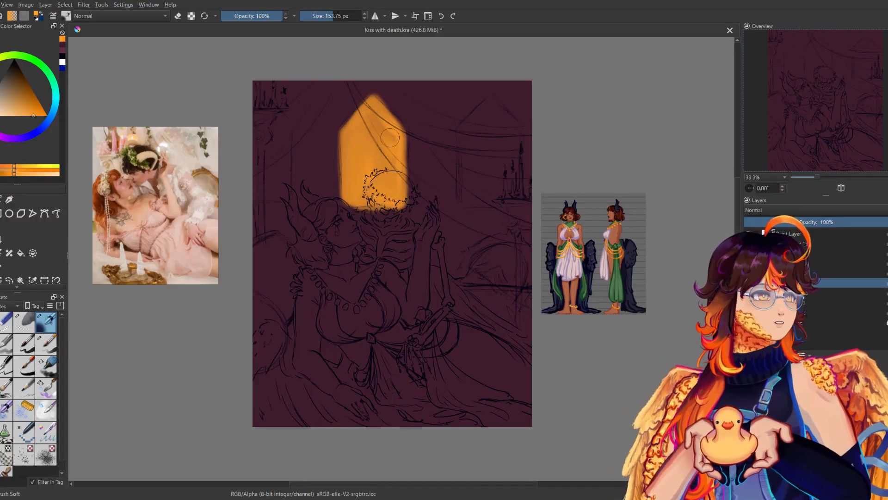
pyautogui.click(749, 234)
pyautogui.click(749, 243)
pyautogui.moveTo(490, 99)
pyautogui.mouseDown()
pyautogui.moveTo(464, 138)
pyautogui.moveTo(465, 202)
pyautogui.moveTo(518, 204)
pyautogui.mouseUp()
pyautogui.moveTo(474, 144)
pyautogui.mouseDown()
pyautogui.moveTo(479, 194)
pyautogui.moveTo(495, 138)
pyautogui.moveTo(513, 195)
pyautogui.moveTo(500, 116)
pyautogui.moveTo(504, 140)
pyautogui.mouseUp()
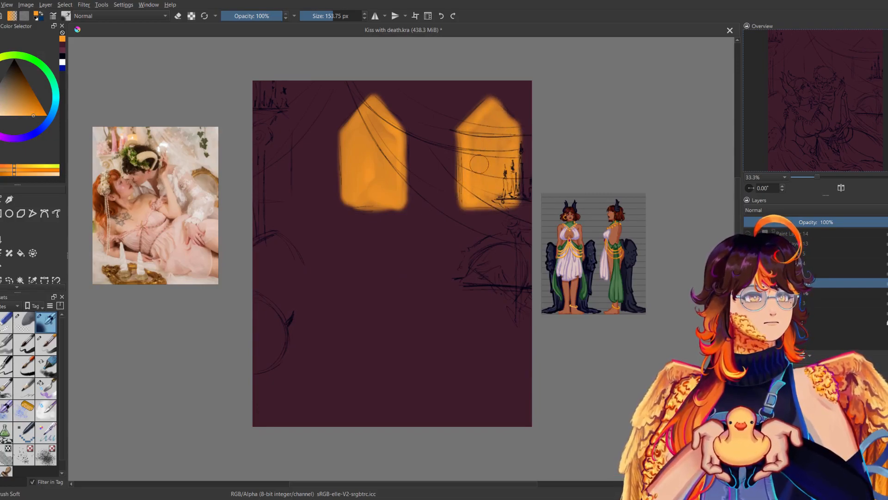
pyautogui.moveTo(273, 98)
pyautogui.mouseDown()
pyautogui.moveTo(284, 195)
pyautogui.moveTo(256, 203)
pyautogui.moveTo(257, 131)
pyautogui.moveTo(275, 180)
pyautogui.moveTo(282, 139)
pyautogui.moveTo(269, 148)
pyautogui.mouseUp()
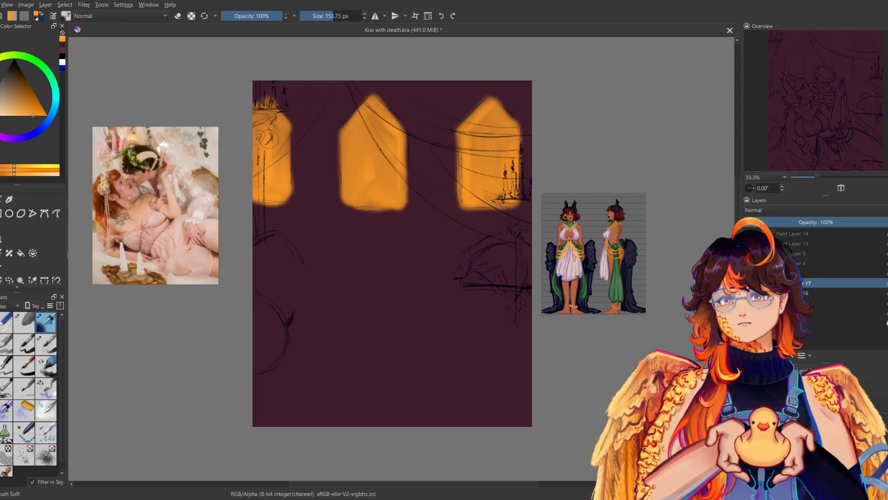
# Examine the old sketch layers and the figures' line art over the windows by toggling their visibility.
pyautogui.click(750, 254)
pyautogui.click(750, 244)
pyautogui.click(750, 253)
pyautogui.click(750, 253)
pyautogui.click(750, 254)
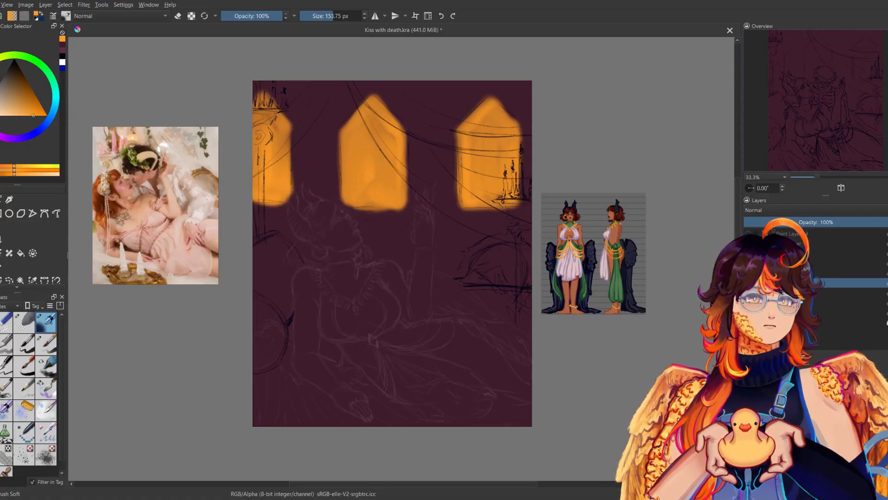
pyautogui.click(750, 244)
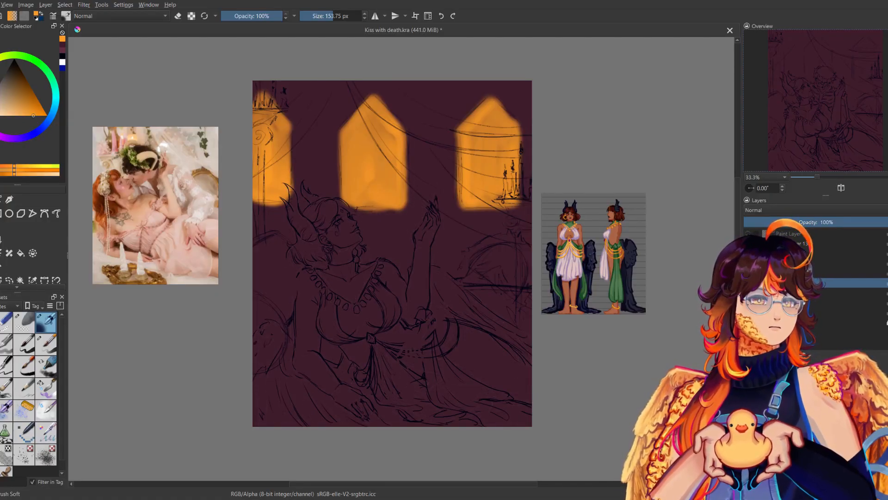
pyautogui.click(747, 233)
# Move the old sketch layers, Paint Layer 4 and Paint Layer 5, below the maroon and window colour layers.
pyautogui.moveTo(798, 262); pyautogui.dragTo(797, 299)
pyautogui.moveTo(798, 244)
pyautogui.mouseDown()
pyautogui.moveTo(798, 264)
pyautogui.moveTo(798, 242)
pyautogui.mouseUp()
pyautogui.click(798, 262)
pyautogui.click(748, 262)
pyautogui.click(748, 263)
pyautogui.click(748, 243)
pyautogui.click(748, 244)
pyautogui.click(748, 234)
pyautogui.click(748, 233)
pyautogui.click(748, 253)
pyautogui.click(748, 253)
pyautogui.click(748, 262)
pyautogui.click(748, 263)
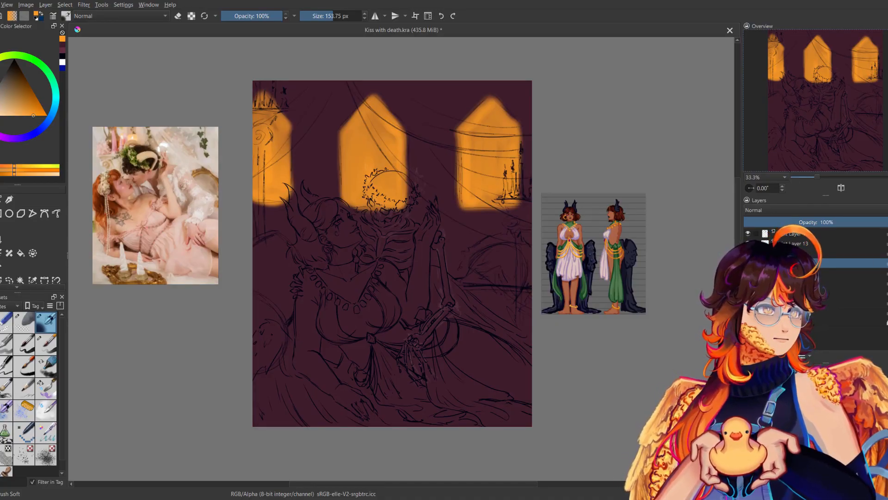
pyautogui.moveTo(796, 253); pyautogui.dragTo(795, 297)
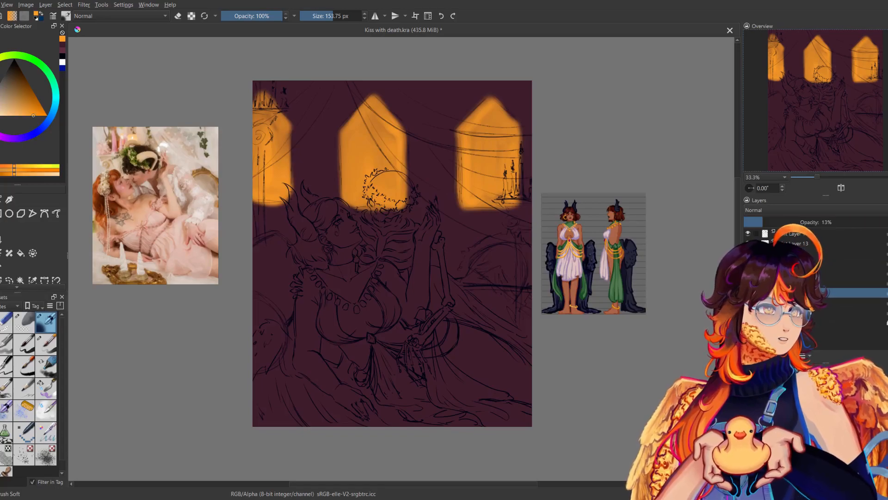
# Hide the figures' line art on Paint Layers 14 and 13 and make Paint Layer 17 the active layer.
pyautogui.click(773, 234)
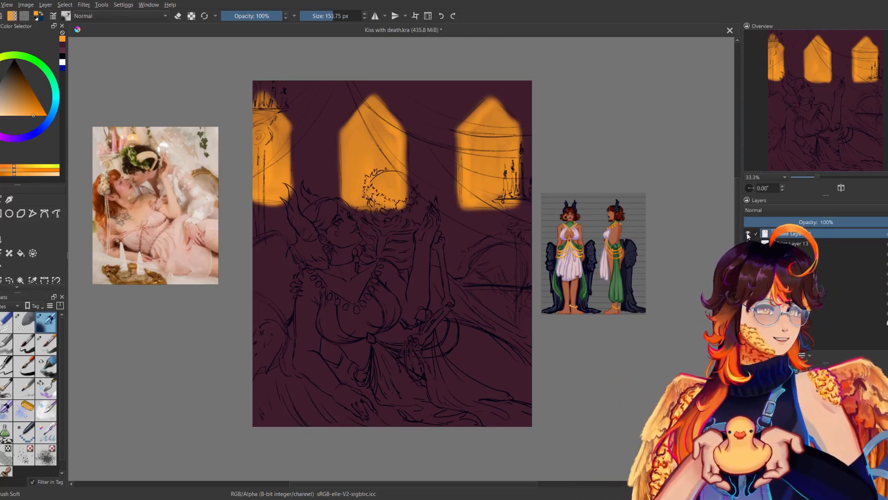
pyautogui.click(799, 244)
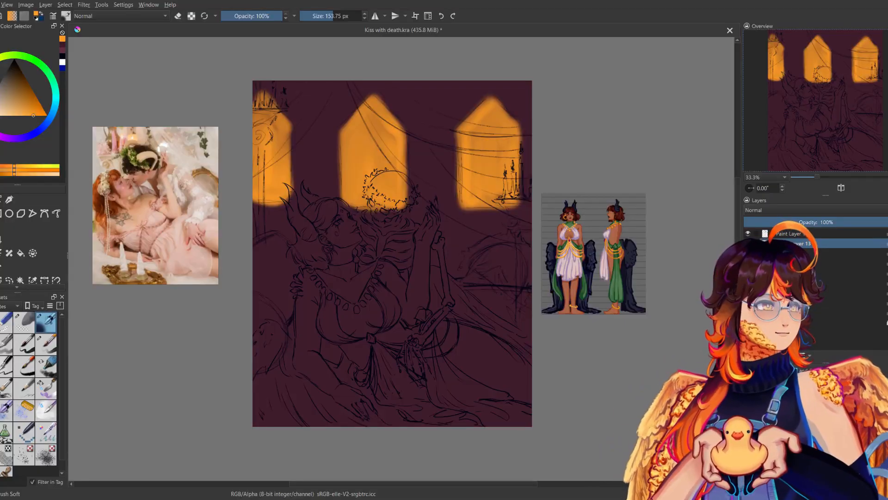
pyautogui.click(747, 233)
pyautogui.click(748, 243)
pyautogui.click(800, 263)
pyautogui.moveTo(445, 216)
pyautogui.mouseDown()
pyautogui.moveTo(426, 222)
pyautogui.moveTo(390, 267)
pyautogui.mouseUp()
pyautogui.moveTo(318, 182)
pyautogui.mouseDown()
pyautogui.moveTo(307, 237)
pyautogui.moveTo(327, 212)
pyautogui.mouseUp()
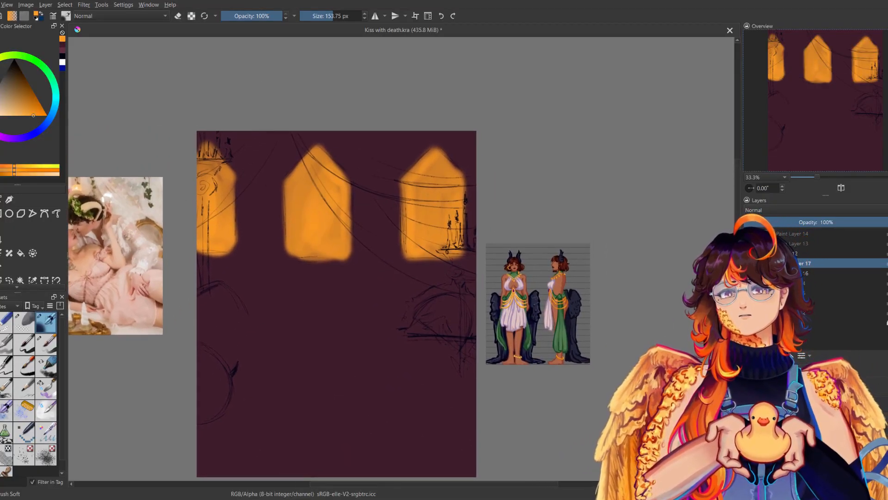
# Paint a red-orange glow over and around the three windows with the soft brush at 1000 px, checking the mirrored canvas.
pyautogui.click(0, 89)
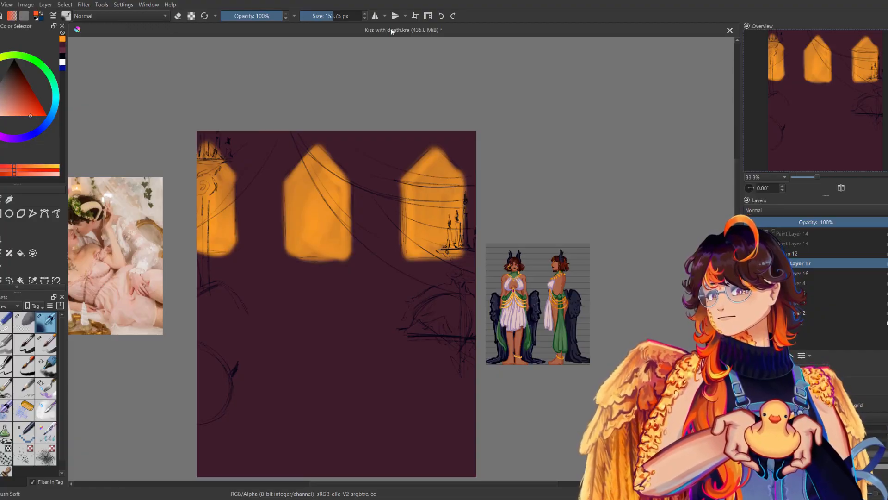
pyautogui.moveTo(344, 16); pyautogui.dragTo(365, 18)
pyautogui.moveTo(318, 178); pyautogui.dragTo(319, 228)
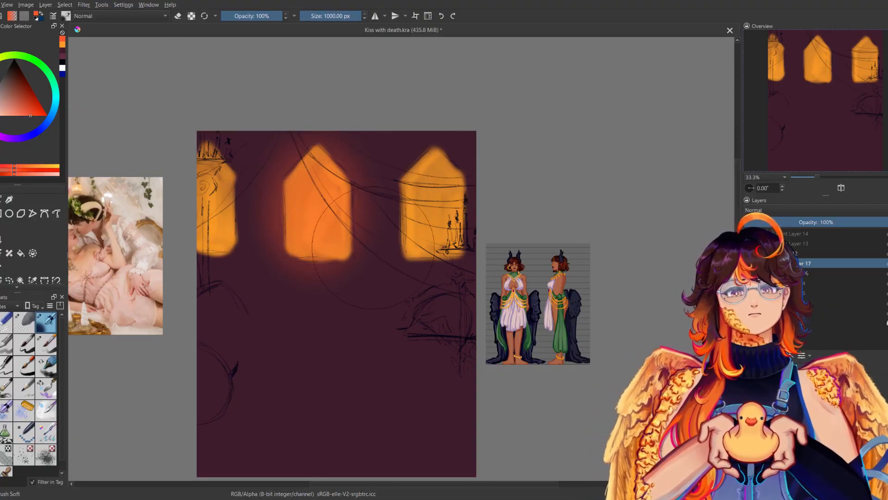
pyautogui.press('m')
pyautogui.press('m')
pyautogui.moveTo(549, 191); pyautogui.dragTo(614, 174)
# Glaze sky blue over the dark background with the soft 982.25 px brush and warm it with a light golden orange haze.
pyautogui.click(55, 107)
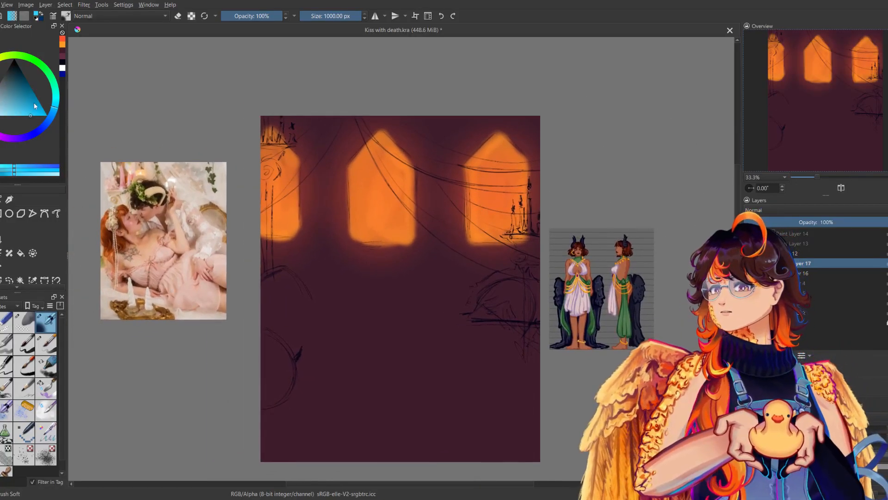
pyautogui.click(340, 18)
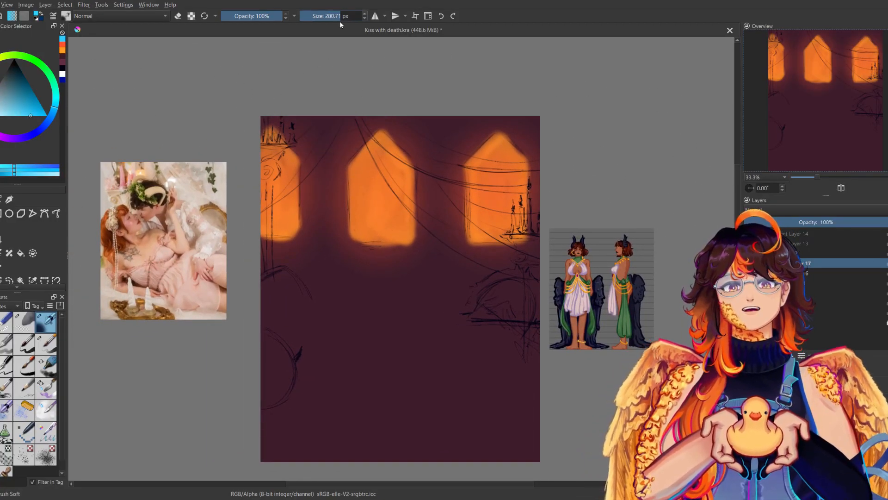
pyautogui.moveTo(304, 110)
pyautogui.mouseDown()
pyautogui.moveTo(337, 139)
pyautogui.moveTo(324, 182)
pyautogui.mouseUp()
pyautogui.hotkey('ctrl', 'z')
pyautogui.moveTo(337, 17); pyautogui.dragTo(360, 17)
pyautogui.moveTo(284, 99)
pyautogui.mouseDown()
pyautogui.moveTo(318, 142)
pyautogui.moveTo(318, 299)
pyautogui.moveTo(282, 283)
pyautogui.moveTo(285, 445)
pyautogui.moveTo(348, 302)
pyautogui.moveTo(348, 453)
pyautogui.mouseUp()
pyautogui.moveTo(430, 296)
pyautogui.mouseDown()
pyautogui.moveTo(505, 399)
pyautogui.moveTo(497, 438)
pyautogui.mouseUp()
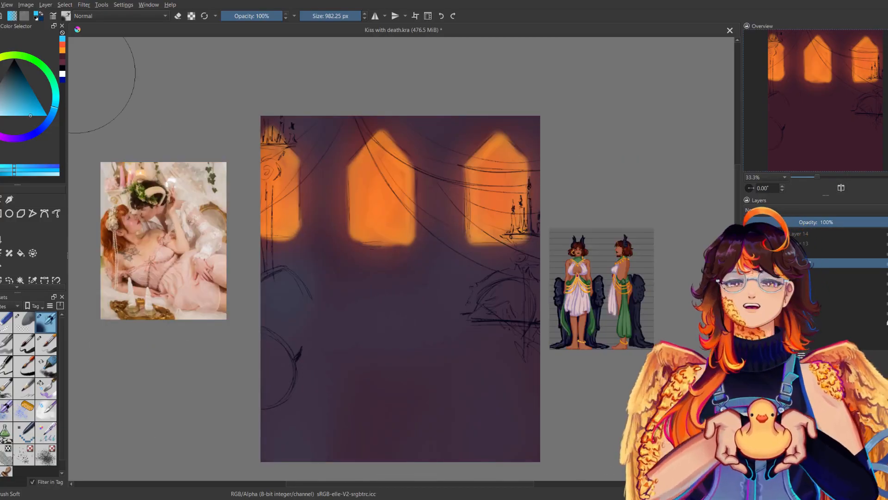
pyautogui.click(62, 50)
pyautogui.moveTo(277, 393); pyautogui.dragTo(312, 307)
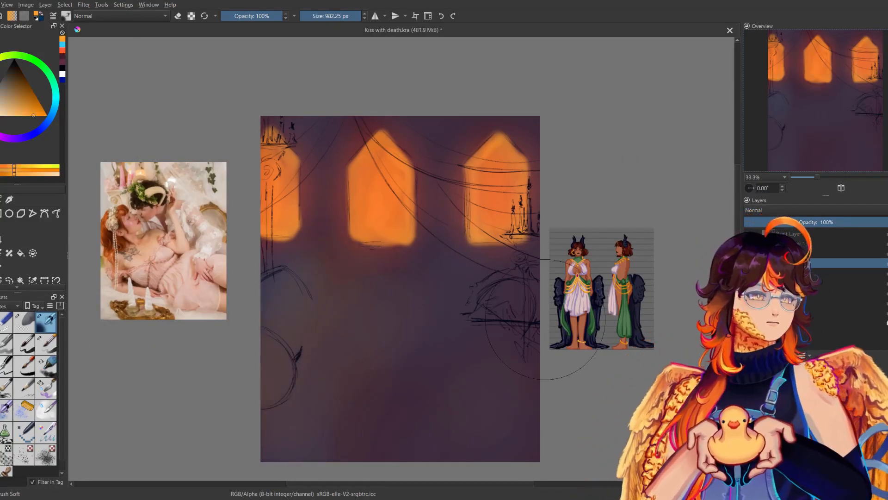
# Glaze crimson over the lower background with the soft brush at 1000 px and add a new layer above Paint Layer 17.
pyautogui.click(0, 111)
pyautogui.click(29, 91)
pyautogui.click(360, 17)
pyautogui.moveTo(300, 350)
pyautogui.mouseDown()
pyautogui.moveTo(270, 425)
pyautogui.moveTo(319, 455)
pyautogui.moveTo(375, 454)
pyautogui.mouseUp()
pyautogui.hotkey('ctrl', 'z')
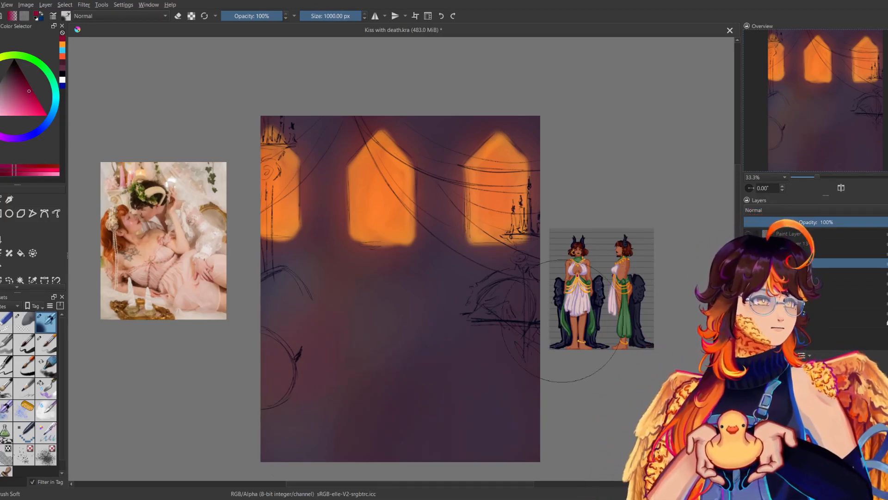
pyautogui.moveTo(319, 273)
pyautogui.mouseDown()
pyautogui.moveTo(288, 311)
pyautogui.moveTo(279, 310)
pyautogui.moveTo(326, 251)
pyautogui.moveTo(237, 412)
pyautogui.mouseUp()
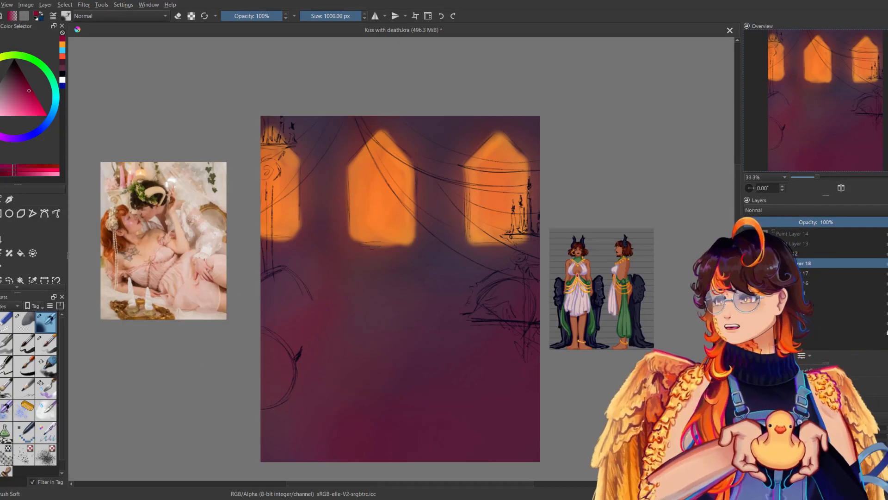
# Try the shape fill brush in pale green on the upper round shape at the painting's left edge.
pyautogui.click(11, 434)
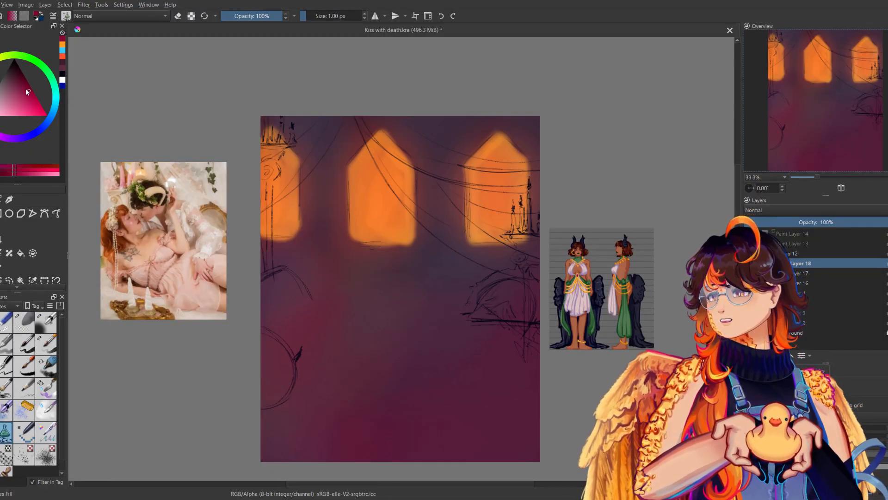
pyautogui.moveTo(21, 86); pyautogui.dragTo(0, 105)
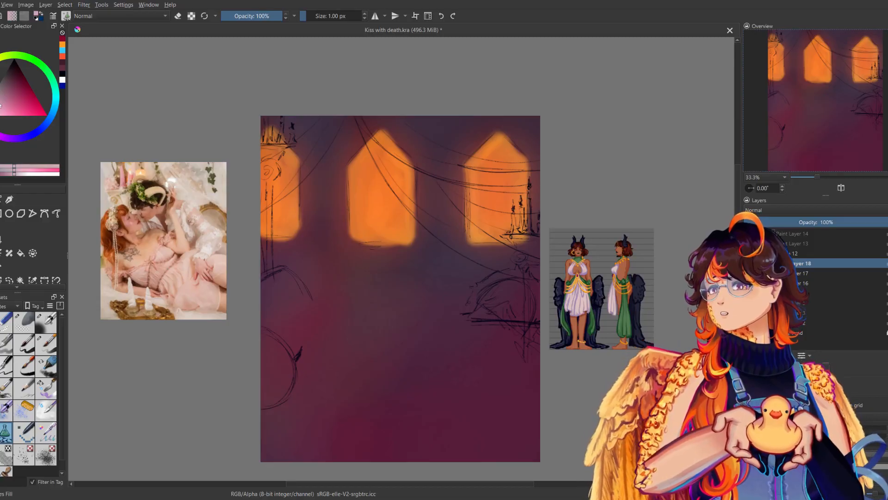
pyautogui.click(47, 69)
pyautogui.moveTo(255, 289)
pyautogui.mouseDown()
pyautogui.moveTo(300, 340)
pyautogui.moveTo(268, 347)
pyautogui.mouseUp()
pyautogui.hotkey('ctrl', 'z')
# Fill the upper round shape at the painting's left edge with flat dark purple and check it mirrored.
pyautogui.click(16, 141)
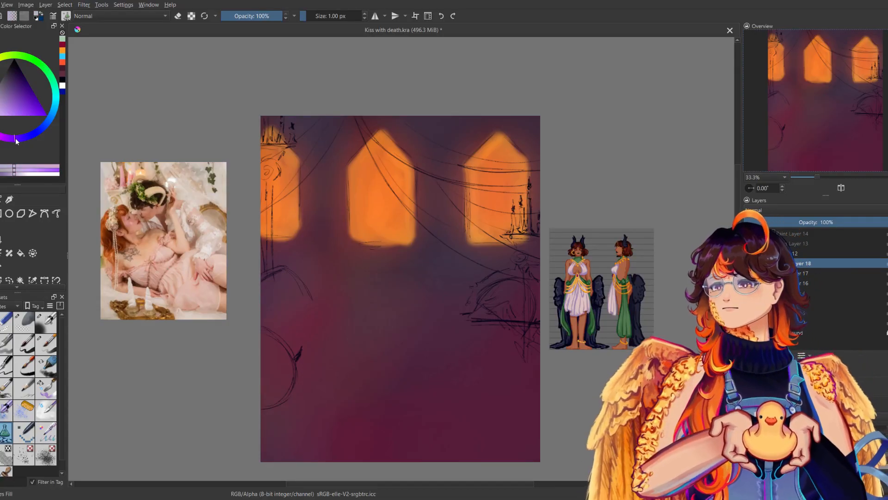
pyautogui.click(23, 86)
pyautogui.moveTo(254, 277)
pyautogui.mouseDown()
pyautogui.moveTo(305, 319)
pyautogui.moveTo(266, 347)
pyautogui.mouseUp()
pyautogui.hotkey('ctrl', 'z')
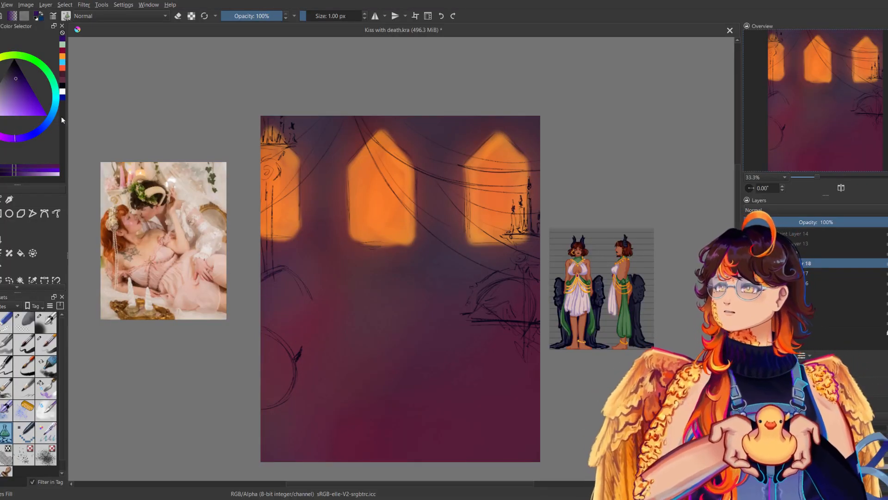
pyautogui.moveTo(259, 280)
pyautogui.mouseDown()
pyautogui.moveTo(307, 285)
pyautogui.moveTo(303, 347)
pyautogui.moveTo(277, 331)
pyautogui.moveTo(287, 304)
pyautogui.mouseUp()
pyautogui.press('m')
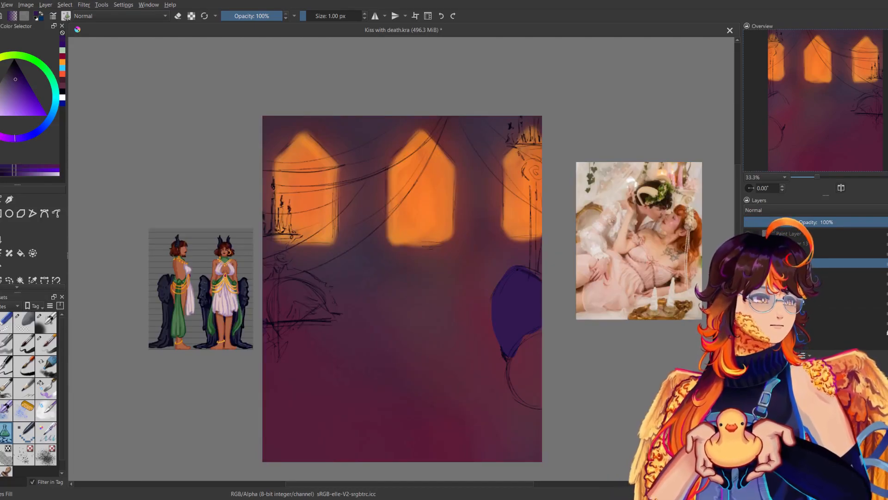
pyautogui.press('m')
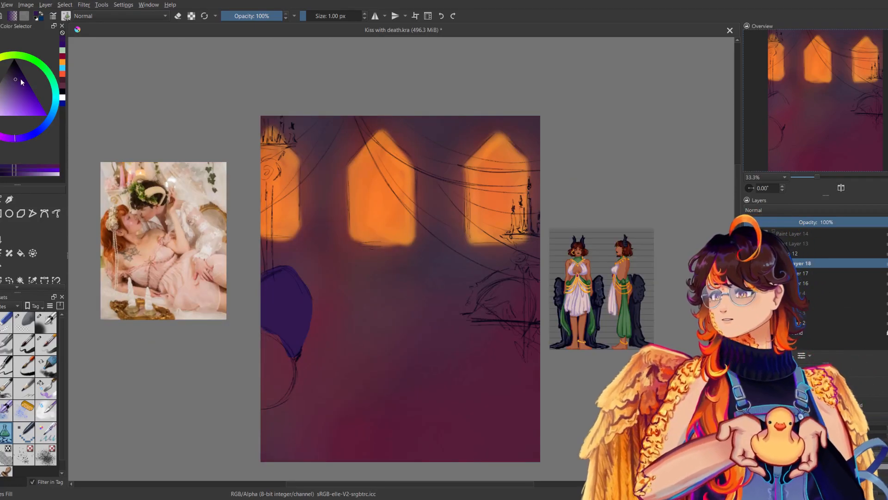
# Fill the lower round shape at the painting's left edge with flat near-black violet and check it mirrored.
pyautogui.click(12, 74)
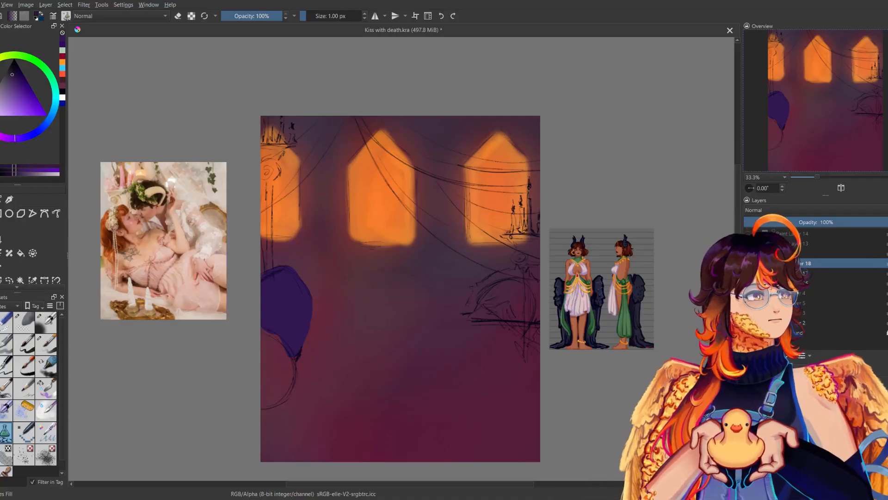
pyautogui.moveTo(254, 325); pyautogui.dragTo(261, 329)
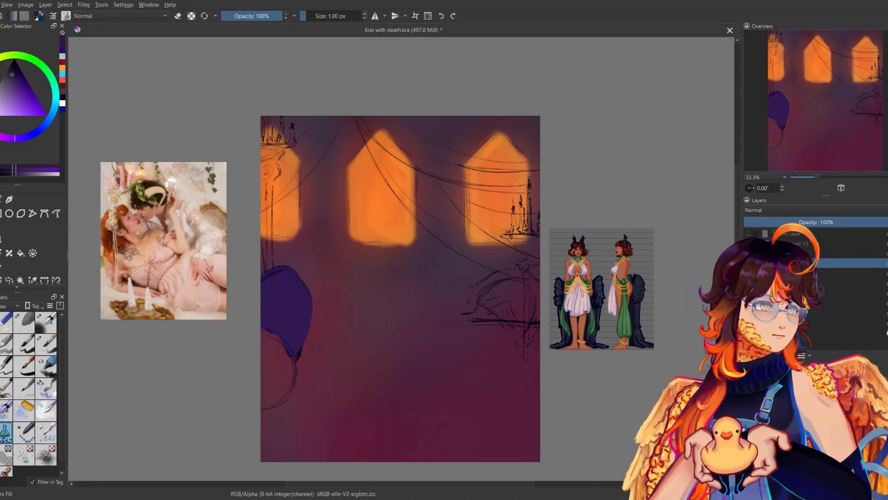
pyautogui.moveTo(295, 358)
pyautogui.mouseDown()
pyautogui.moveTo(273, 402)
pyautogui.moveTo(259, 409)
pyautogui.mouseUp()
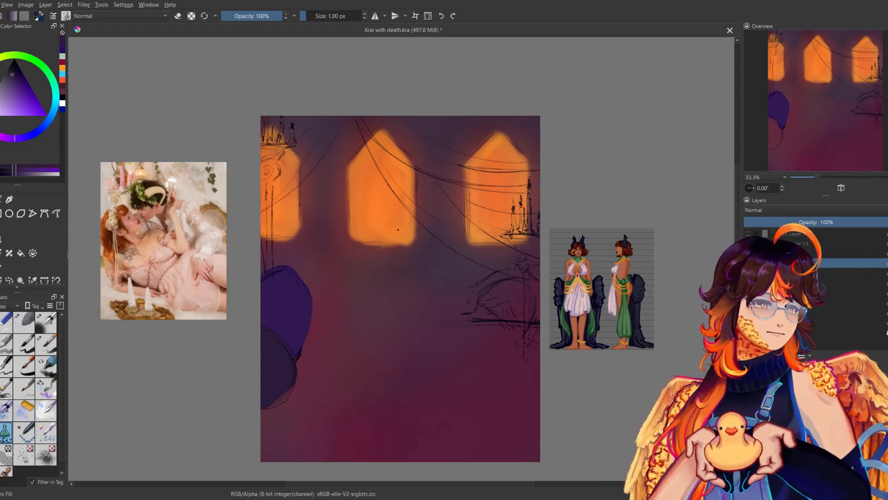
pyautogui.click(16, 70)
pyautogui.hotkey('ctrl', 'z')
pyautogui.moveTo(260, 325); pyautogui.dragTo(239, 389)
pyautogui.press('m')
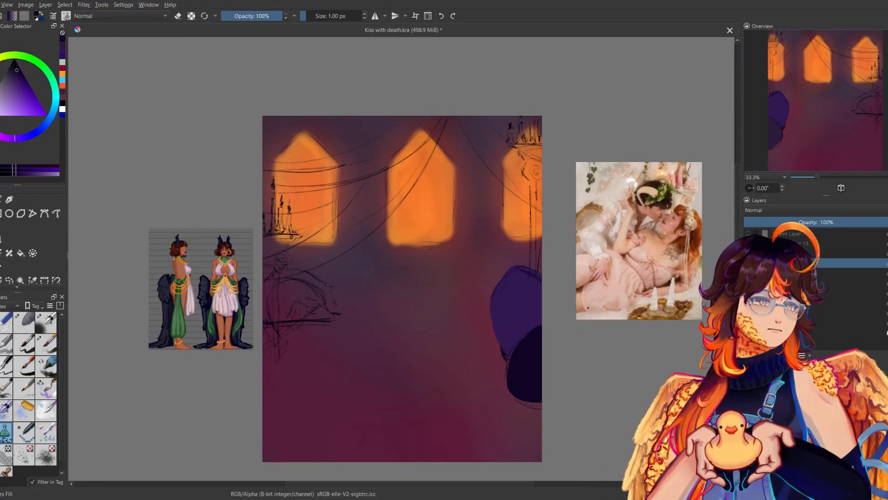
pyautogui.press('m')
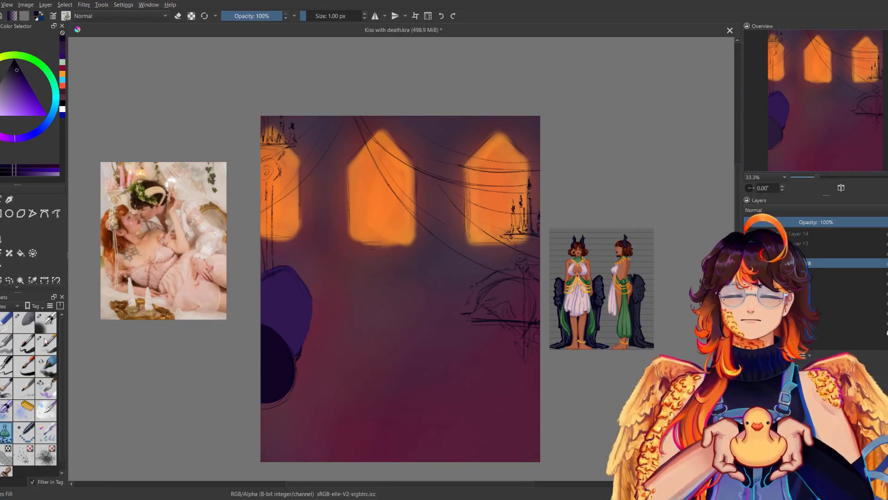
# Return to the soft brush and undo the flat purple fills of both round shapes.
pyautogui.click(46, 322)
pyautogui.hotkey('ctrl', 'z')
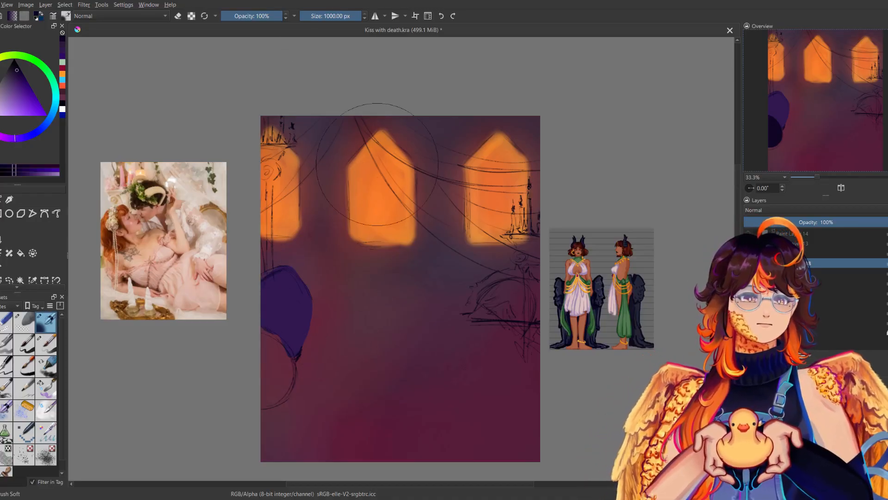
pyautogui.moveTo(375, 163); pyautogui.dragTo(358, 170)
pyautogui.hotkey('ctrl', 'z')
pyautogui.hotkey('ctrl', 'z')
# Paint the lower round shape near-black violet and the upper one muted purple with the soft brush at 373.62 px.
pyautogui.click(348, 15)
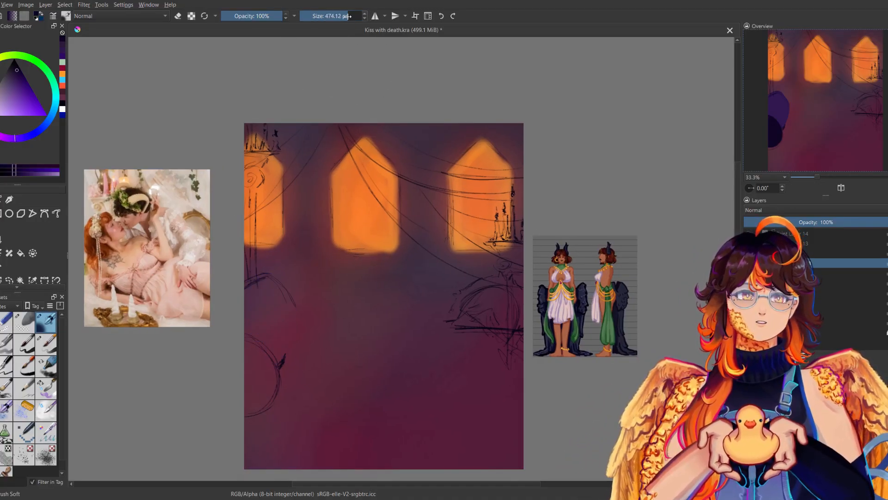
pyautogui.moveTo(254, 360); pyautogui.dragTo(243, 370)
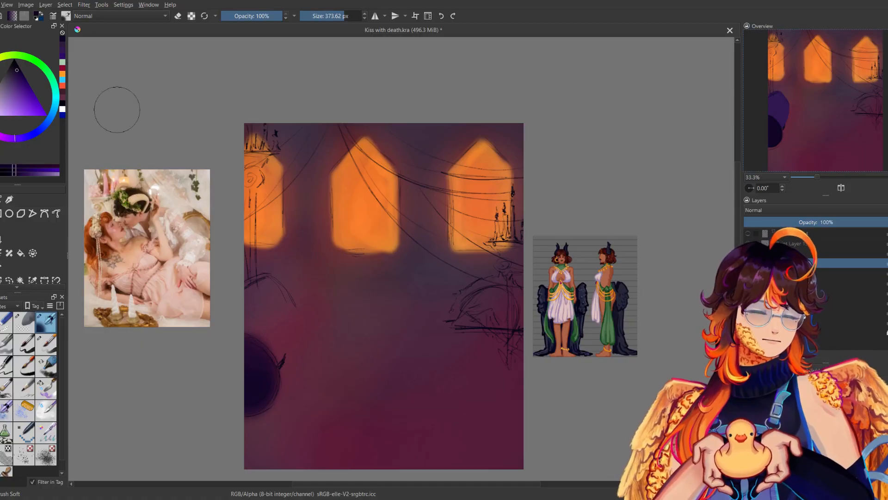
pyautogui.click(64, 57)
pyautogui.click(63, 45)
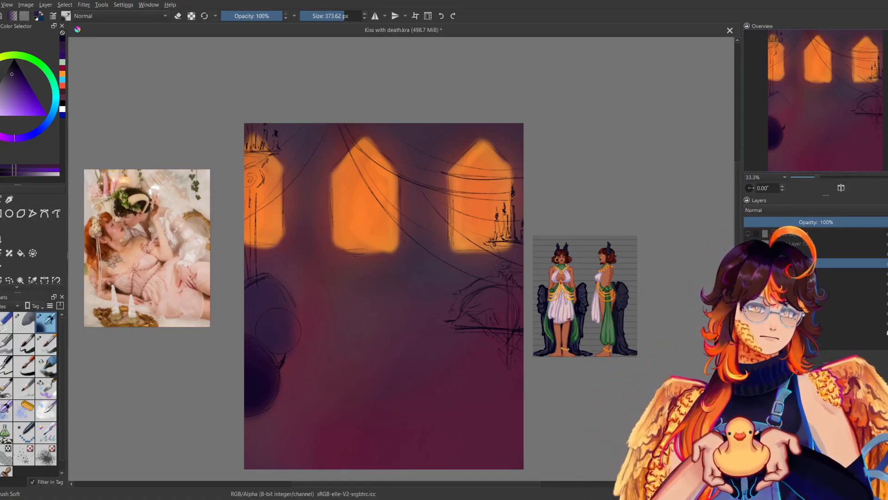
# Cover the painting's lower half with violet, enlarging the soft brush to 964.71 px, and warm it with a golden orange glaze.
pyautogui.click(62, 49)
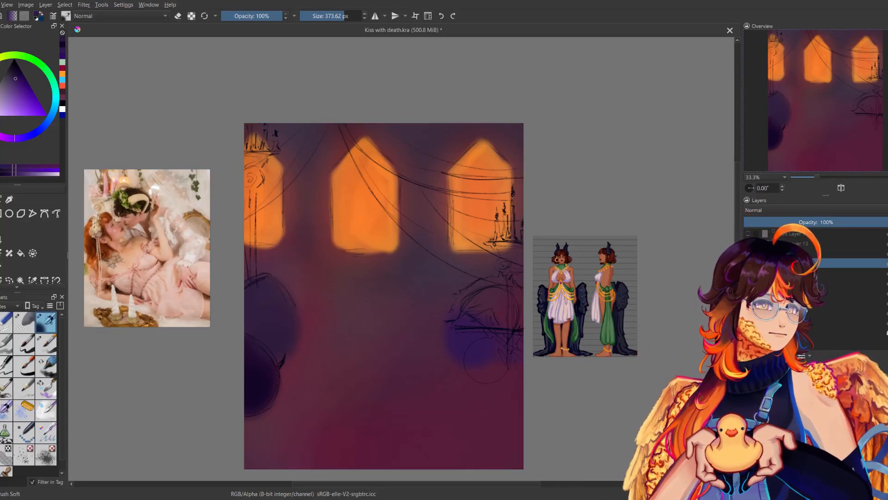
pyautogui.moveTo(460, 332)
pyautogui.mouseDown()
pyautogui.moveTo(385, 345)
pyautogui.moveTo(386, 370)
pyautogui.moveTo(508, 383)
pyautogui.moveTo(500, 415)
pyautogui.moveTo(467, 464)
pyautogui.mouseUp()
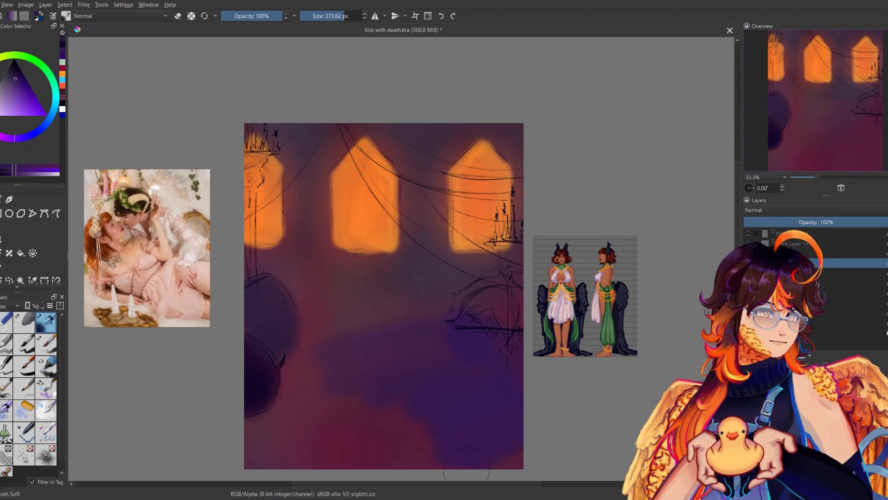
pyautogui.click(360, 16)
pyautogui.moveTo(361, 386)
pyautogui.mouseDown()
pyautogui.moveTo(285, 426)
pyautogui.moveTo(361, 435)
pyautogui.moveTo(392, 387)
pyautogui.mouseUp()
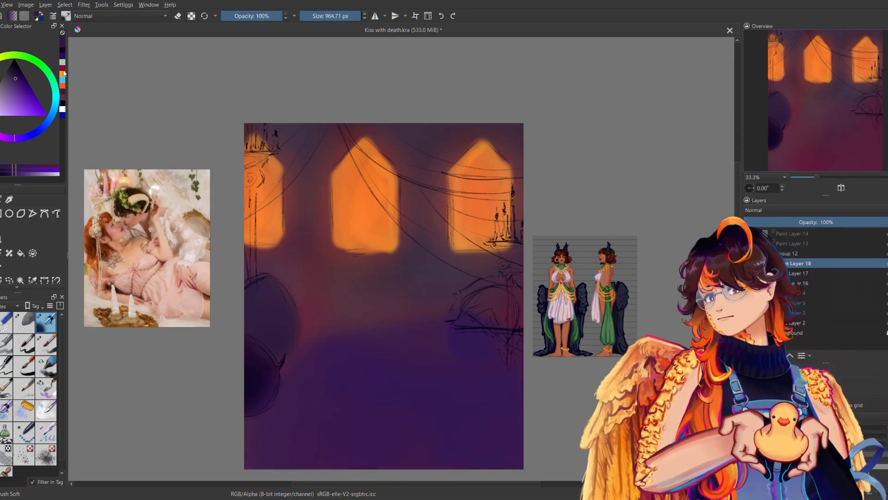
pyautogui.click(62, 73)
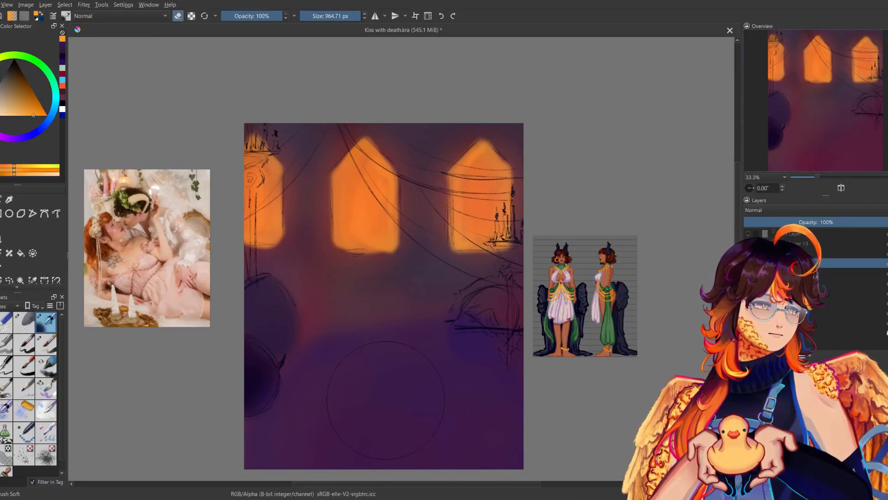
pyautogui.press('e')
# Check the background colours in the mirrored view and against the line art on Paint Layers 13 and 14.
pyautogui.press('m')
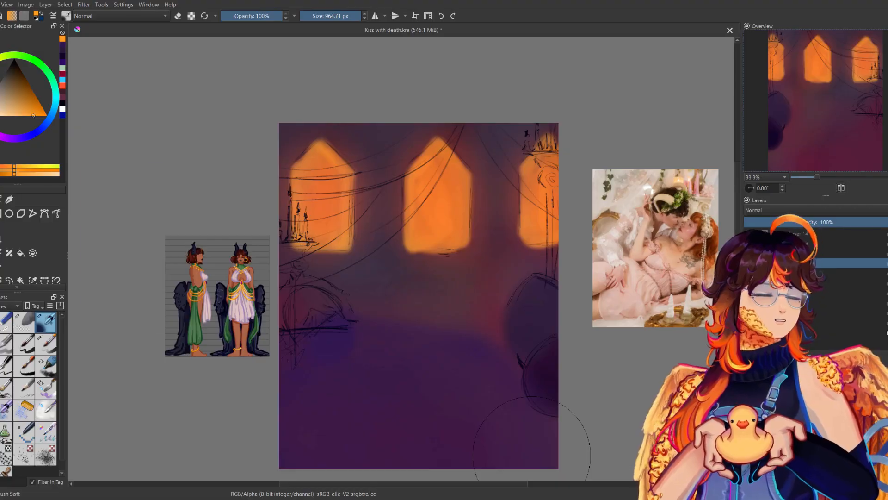
pyautogui.press('m')
pyautogui.click(748, 243)
pyautogui.click(748, 233)
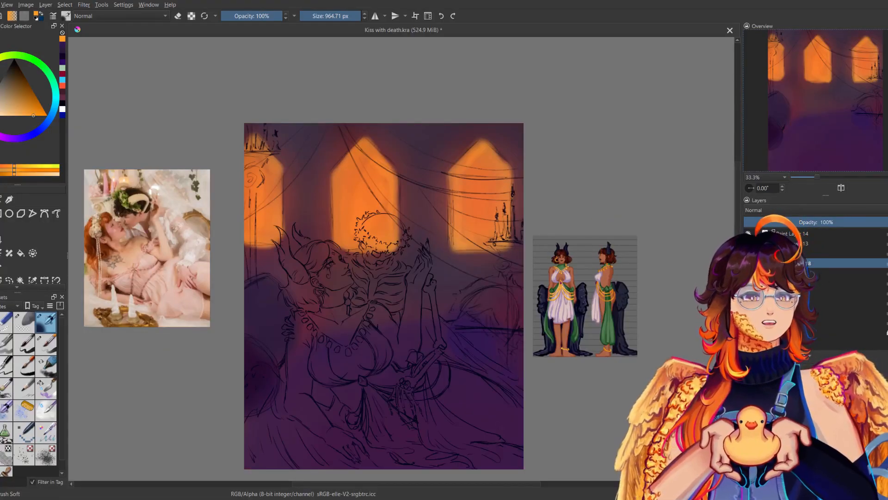
pyautogui.click(748, 234)
pyautogui.click(748, 243)
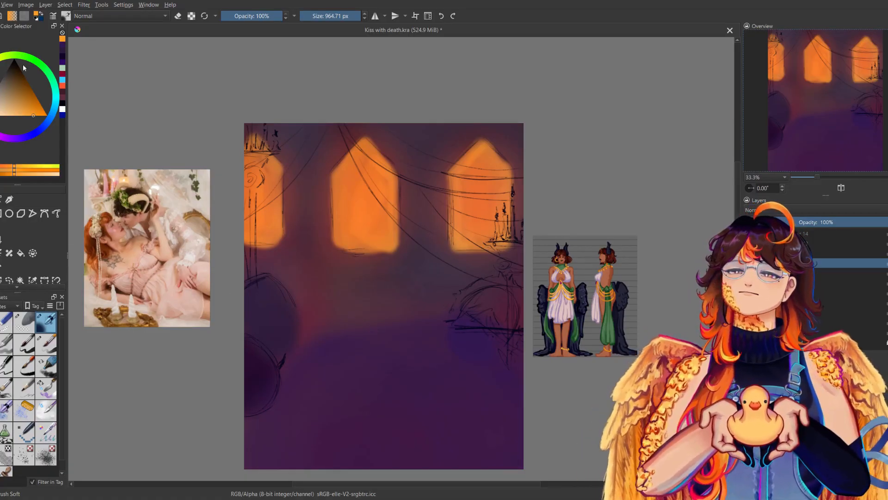
# Paint the columns at both edges of the canvas muted greyish pink with the soft brush at 273.13 px.
pyautogui.click(5, 90)
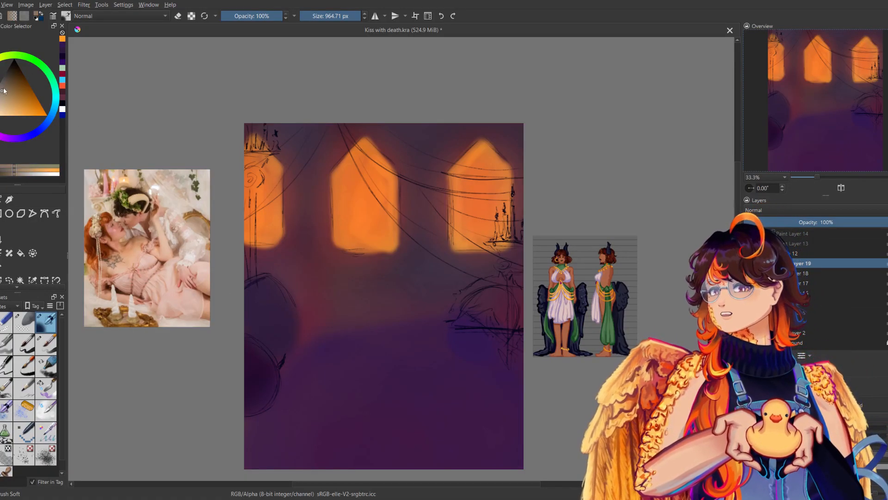
pyautogui.click(0, 89)
pyautogui.click(1, 97)
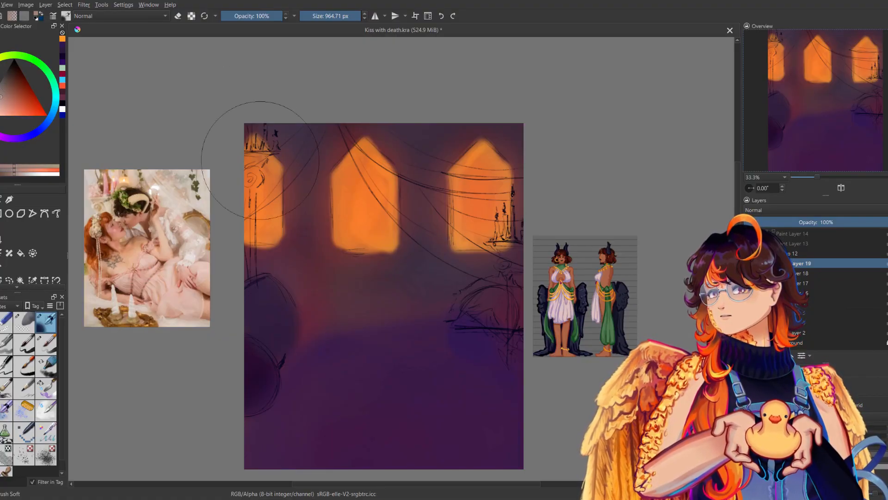
pyautogui.moveTo(307, 203); pyautogui.dragTo(329, 224)
pyautogui.hotkey('ctrl', 'z')
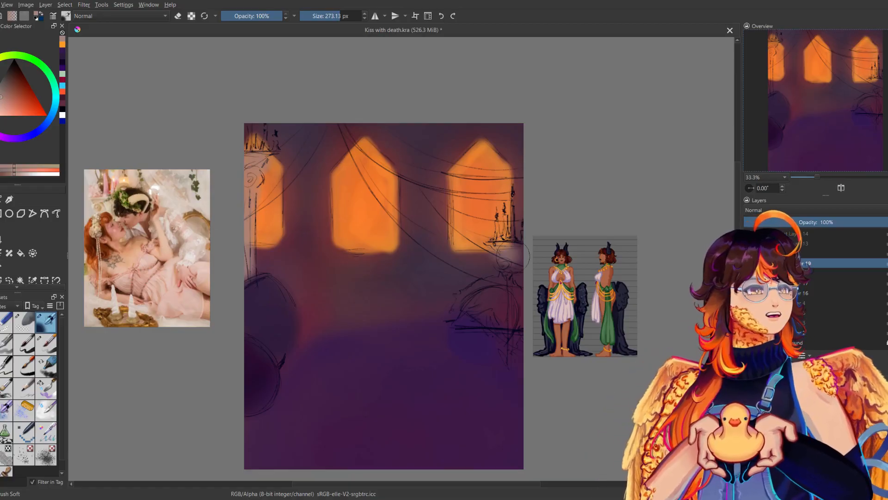
pyautogui.moveTo(513, 270)
pyautogui.mouseDown()
pyautogui.moveTo(520, 341)
pyautogui.moveTo(524, 263)
pyautogui.moveTo(516, 246)
pyautogui.mouseUp()
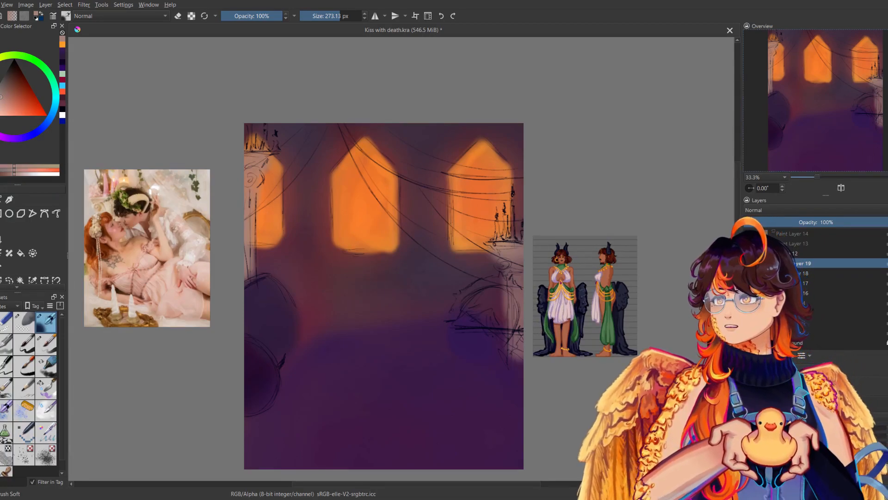
# Paint the arched frame beneath the candle ledge golden orange with the soft brush at 143.73 px, redoing unsatisfactory strokes on a new layer.
pyautogui.click(1, 60)
pyautogui.moveTo(15, 90); pyautogui.dragTo(30, 109)
pyautogui.click(0, 70)
pyautogui.moveTo(455, 321); pyautogui.dragTo(492, 287)
pyautogui.hotkey('ctrl', 'z')
pyautogui.moveTo(454, 317)
pyautogui.mouseDown()
pyautogui.moveTo(519, 291)
pyautogui.moveTo(519, 320)
pyautogui.mouseUp()
pyautogui.click(333, 16)
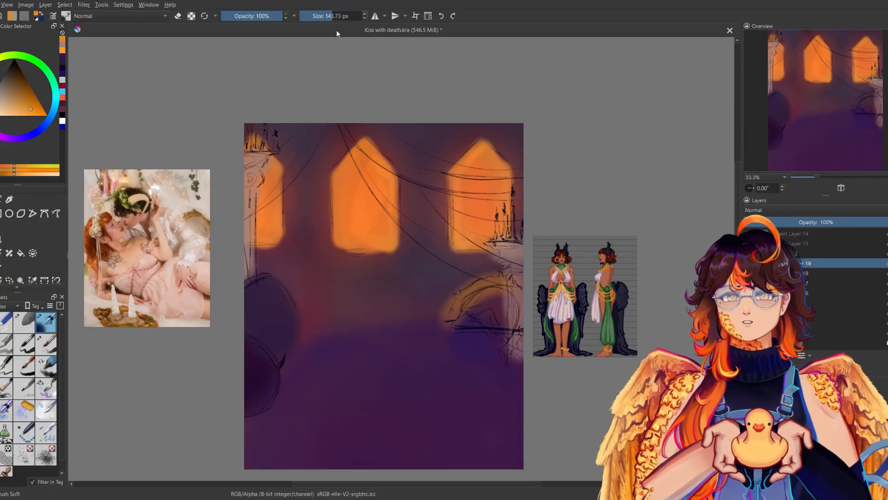
pyautogui.moveTo(668, 290); pyautogui.dragTo(664, 284)
pyautogui.moveTo(479, 346); pyautogui.dragTo(461, 398)
pyautogui.hotkey('ctrl', 'z')
pyautogui.hotkey('ctrl', 'z')
pyautogui.moveTo(444, 315)
pyautogui.mouseDown()
pyautogui.moveTo(463, 277)
pyautogui.moveTo(504, 280)
pyautogui.moveTo(517, 323)
pyautogui.mouseUp()
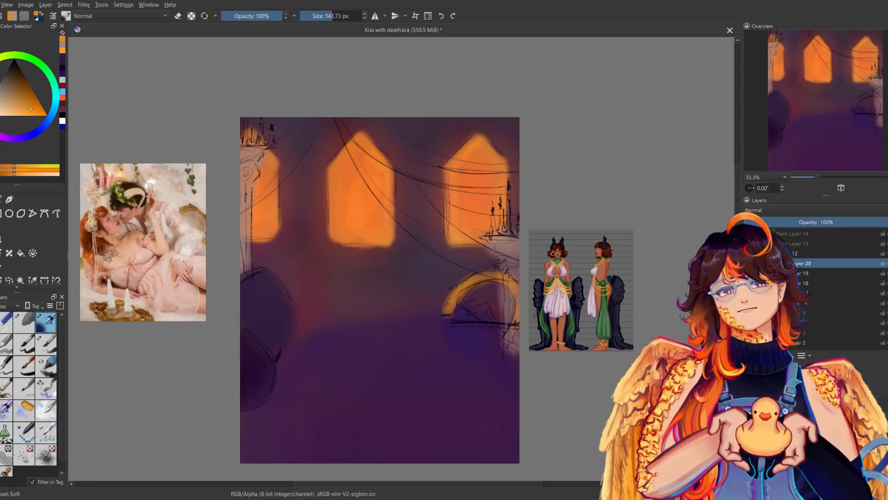
# Fill the inside of the golden arch with a muted orange-brown.
pyautogui.moveTo(10, 104); pyautogui.dragTo(1, 90)
pyautogui.moveTo(487, 289)
pyautogui.mouseDown()
pyautogui.moveTo(467, 305)
pyautogui.moveTo(499, 312)
pyautogui.moveTo(462, 305)
pyautogui.moveTo(499, 296)
pyautogui.moveTo(463, 310)
pyautogui.moveTo(499, 297)
pyautogui.mouseUp()
pyautogui.keyDown('ctrl'); pyautogui.click(497, 296); pyautogui.keyUp('ctrl')
pyautogui.keyDown('ctrl'); pyautogui.click(474, 196); pyautogui.keyUp('ctrl')
# Add a near-black blue shape and pale blue-grey strokes inside the golden arch, and check them in the mirrored view.
pyautogui.click(14, 67)
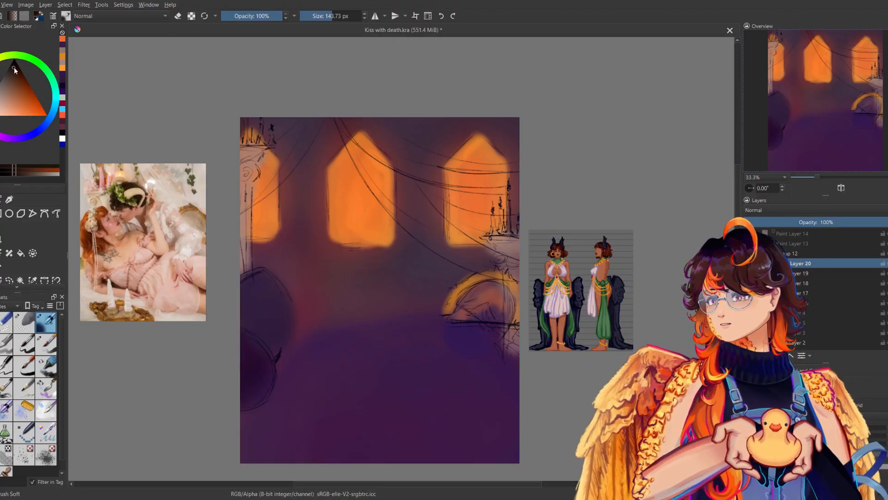
pyautogui.click(38, 130)
pyautogui.moveTo(478, 307); pyautogui.dragTo(483, 313)
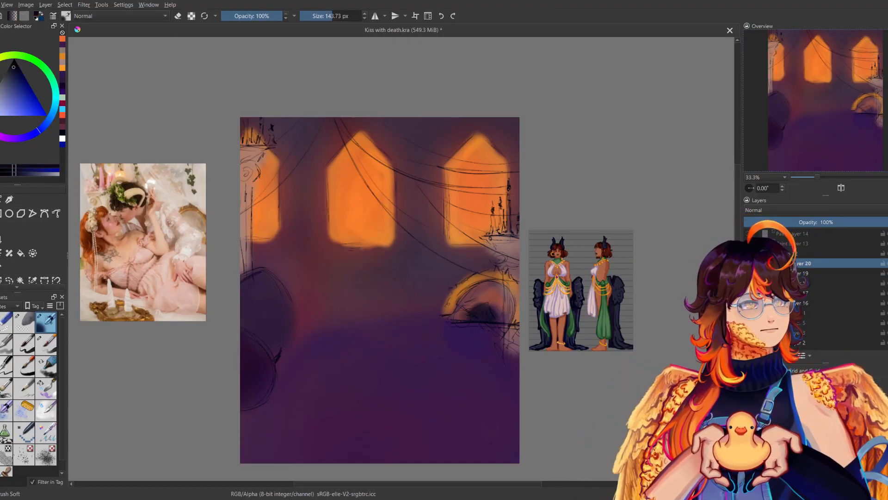
pyautogui.click(0, 97)
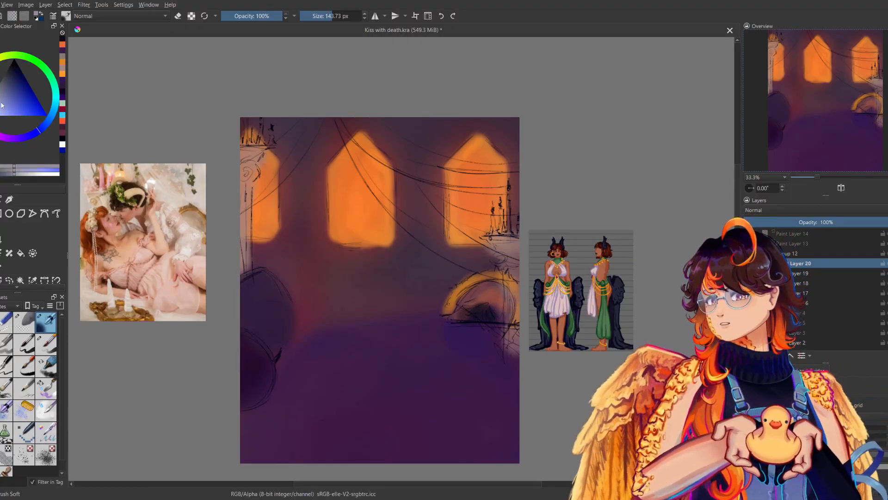
pyautogui.moveTo(473, 293); pyautogui.dragTo(460, 311)
pyautogui.press('m')
pyautogui.press('m')
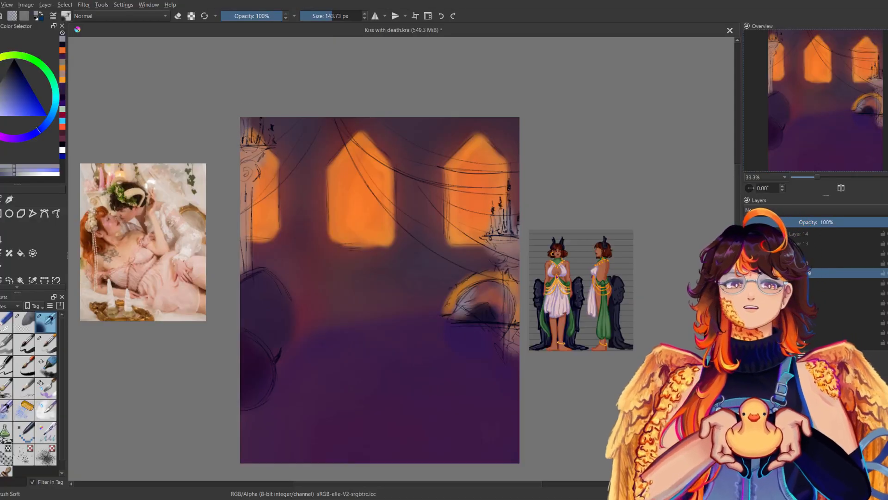
# Paint an orange glow around the candle flames on Paint Layer 19, enlarging the soft brush to 355.40 px.
pyautogui.click(2, 84)
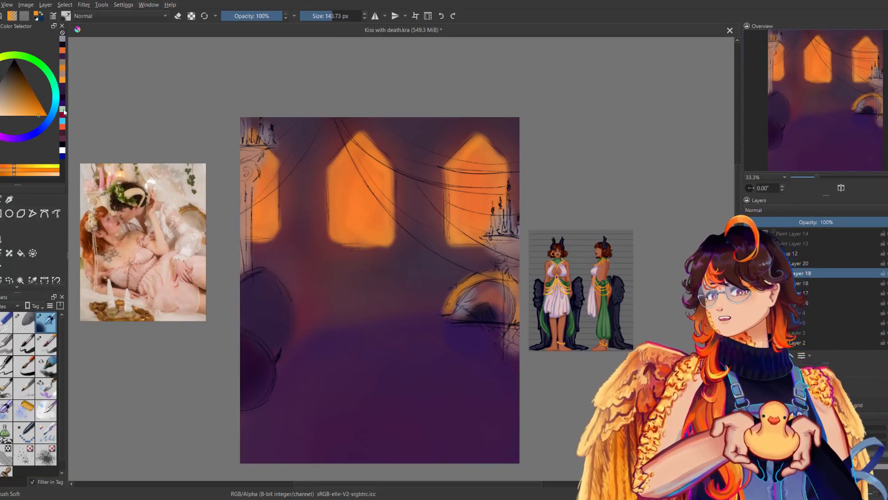
pyautogui.moveTo(262, 116); pyautogui.dragTo(271, 128)
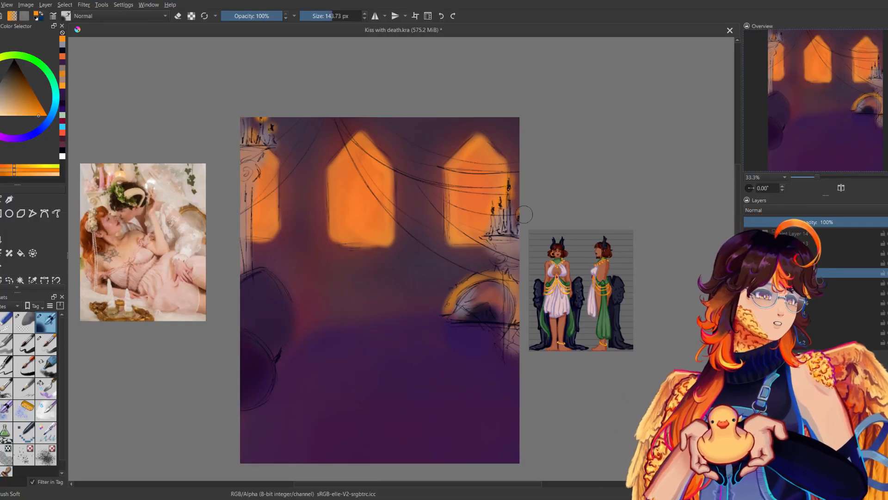
pyautogui.click(343, 17)
pyautogui.moveTo(253, 111); pyautogui.dragTo(262, 123)
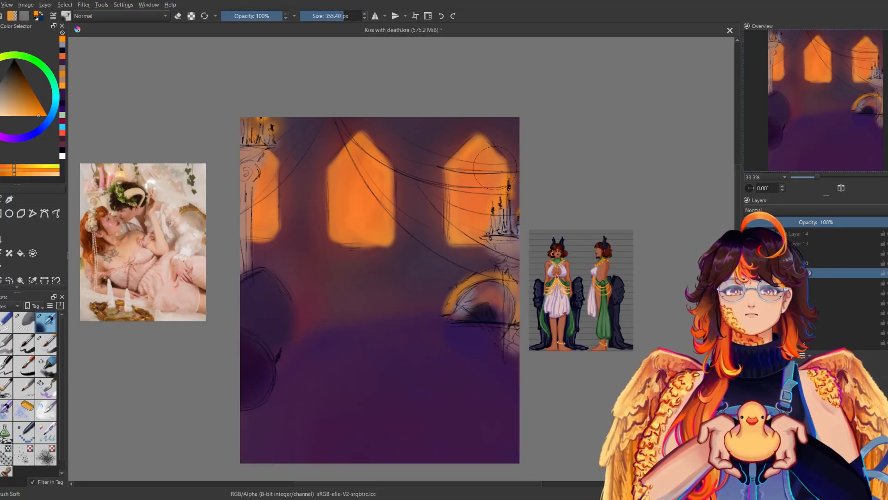
pyautogui.press('m')
pyautogui.press('m')
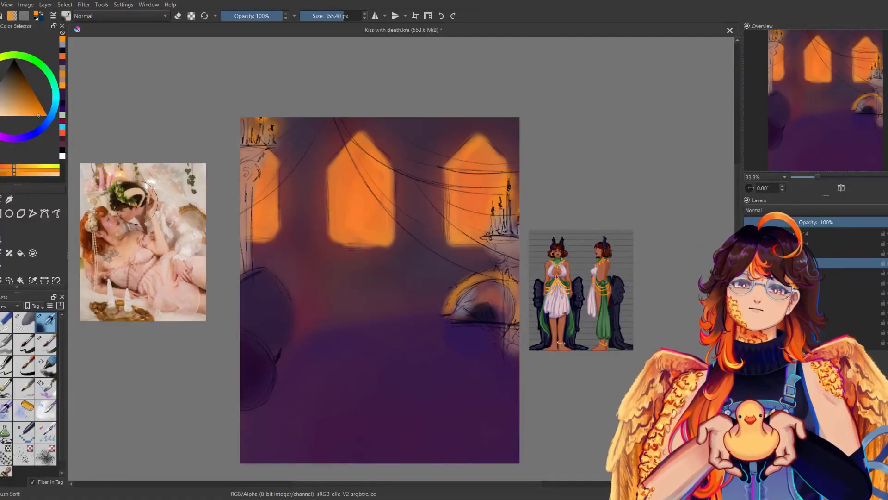
# Paint the draped fabric across the windows pale warm grey on Paint Layer 21.
pyautogui.click(6, 106)
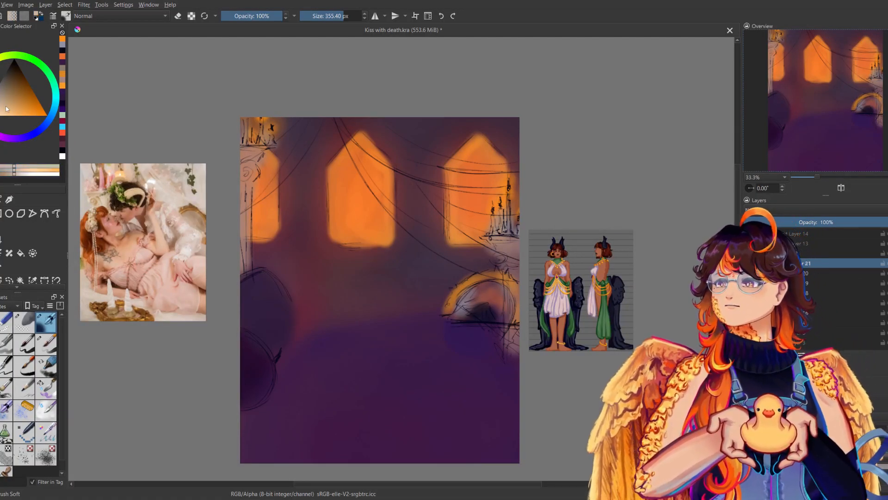
pyautogui.hotkey('ctrl', 'z')
pyautogui.moveTo(353, 105)
pyautogui.mouseDown()
pyautogui.moveTo(509, 266)
pyautogui.moveTo(511, 206)
pyautogui.mouseUp()
pyautogui.moveTo(362, 124)
pyautogui.mouseDown()
pyautogui.moveTo(512, 178)
pyautogui.moveTo(515, 170)
pyautogui.moveTo(422, 177)
pyautogui.mouseUp()
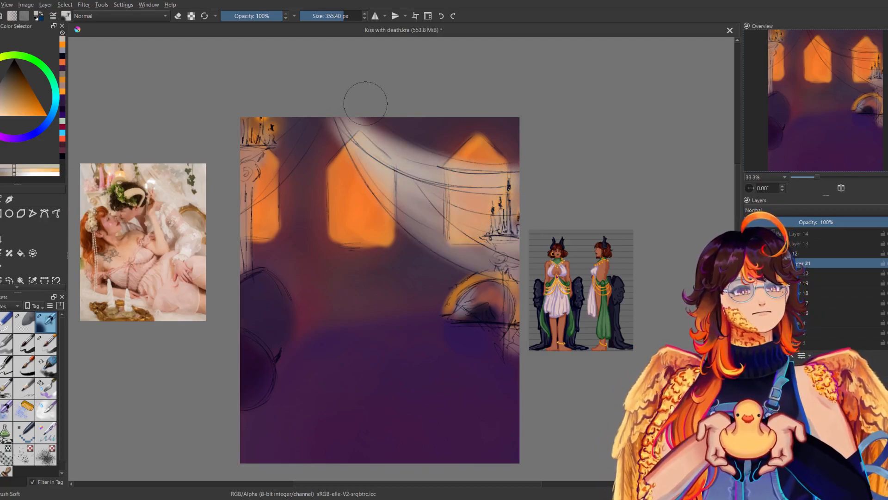
pyautogui.moveTo(313, 95)
pyautogui.mouseDown()
pyautogui.moveTo(261, 176)
pyautogui.moveTo(261, 199)
pyautogui.moveTo(261, 171)
pyautogui.mouseUp()
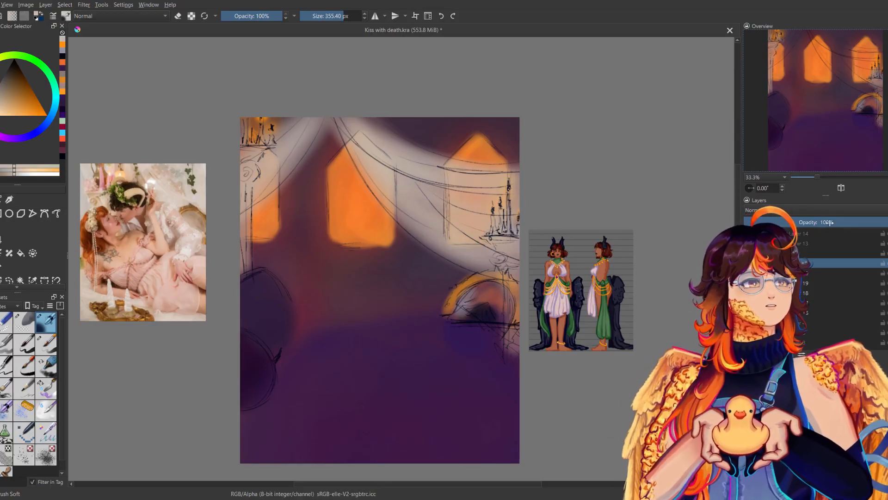
# Lower the opacity of the draped fabric's layer to 81%.
pyautogui.moveTo(827, 223); pyautogui.dragTo(839, 223)
pyautogui.press('e')
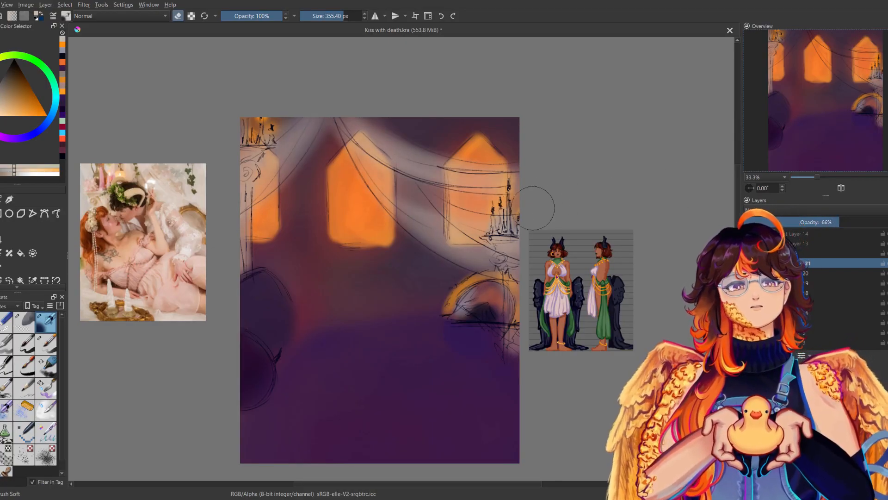
pyautogui.press('e')
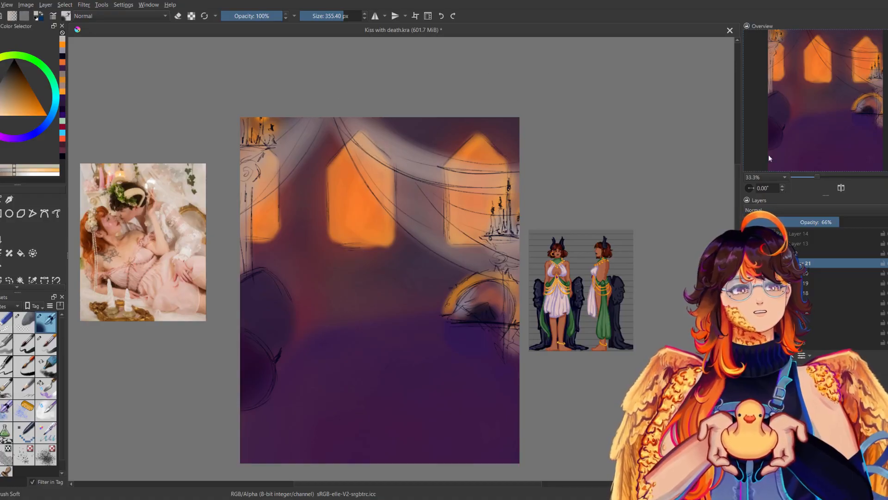
pyautogui.click(861, 222)
pyautogui.press('e')
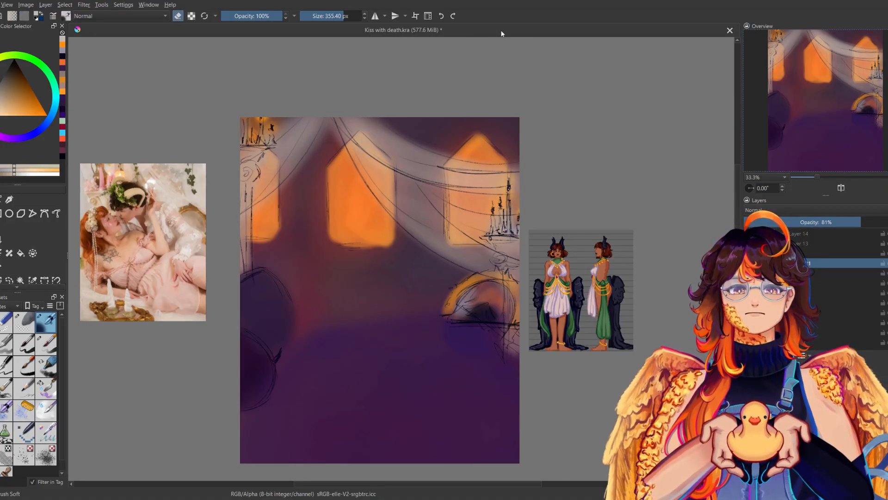
pyautogui.press('e')
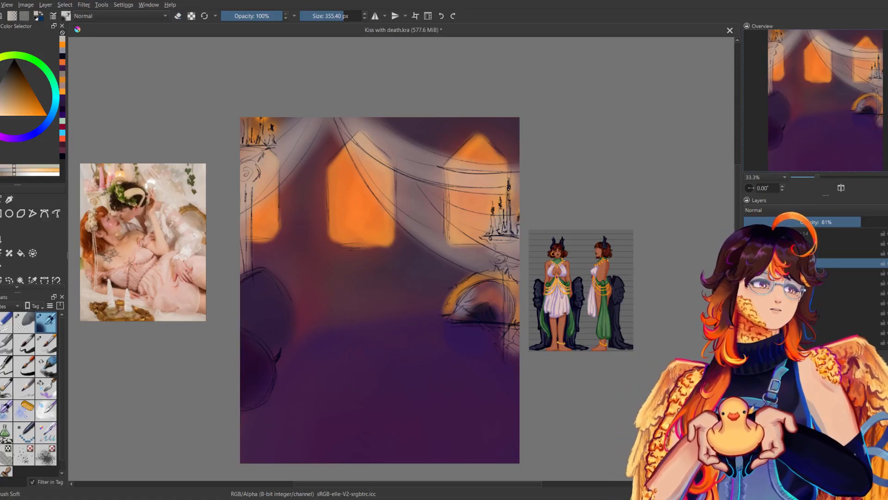
# Show the figures' line art and add Paint Layer 22 between it and the background group.
pyautogui.click(748, 233)
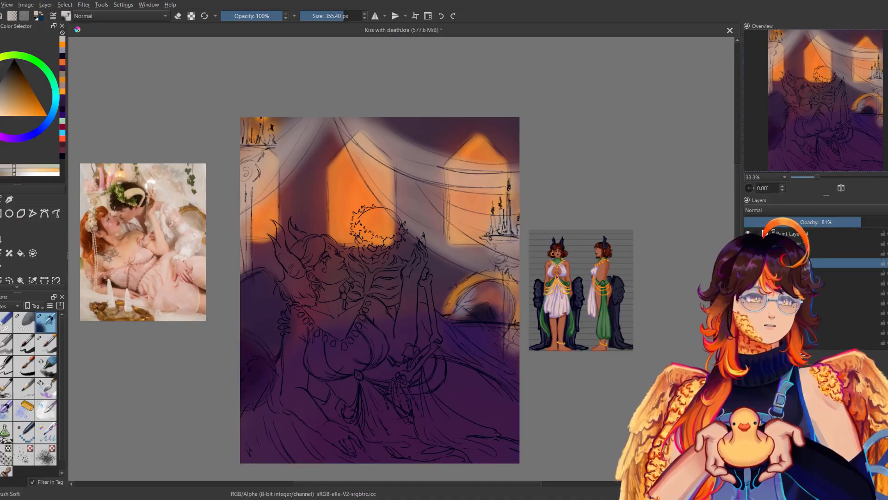
pyautogui.click(832, 243)
pyautogui.click(748, 233)
pyautogui.click(748, 234)
pyautogui.click(833, 253)
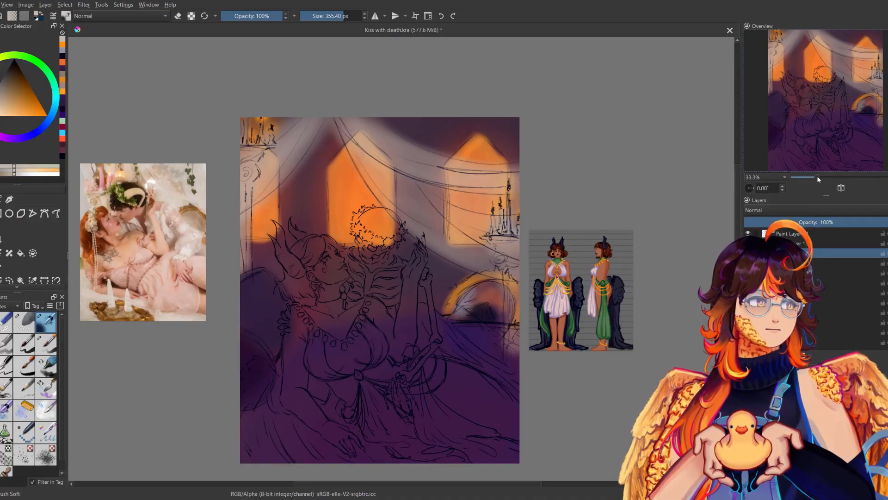
# Block in the horned woman's face with muted brown skin colour using the soft brush at 143.73 px.
pyautogui.moveTo(818, 177); pyautogui.dragTo(823, 177)
pyautogui.moveTo(558, 290)
pyautogui.mouseDown()
pyautogui.moveTo(606, 318)
pyautogui.moveTo(510, 322)
pyautogui.moveTo(514, 305)
pyautogui.moveTo(530, 302)
pyautogui.mouseUp()
pyautogui.click(336, 18)
pyautogui.moveTo(336, 18); pyautogui.dragTo(333, 17)
pyautogui.moveTo(250, 260)
pyautogui.mouseDown()
pyautogui.moveTo(255, 301)
pyautogui.moveTo(280, 287)
pyautogui.mouseUp()
pyautogui.moveTo(282, 219); pyautogui.dragTo(387, 195)
pyautogui.hotkey('ctrl', 'z')
pyautogui.moveTo(343, 269)
pyautogui.mouseDown()
pyautogui.moveTo(377, 259)
pyautogui.moveTo(379, 235)
pyautogui.mouseUp()
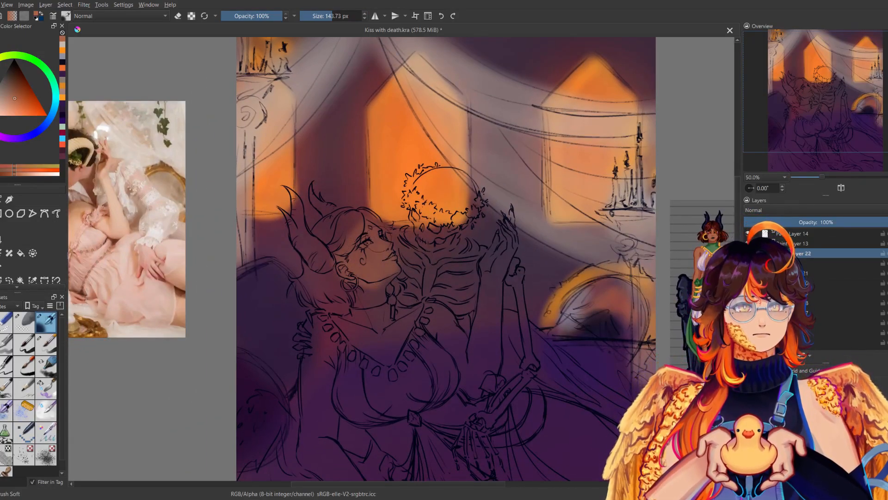
# Extend the brown skin colour over the woman's neck, chest and resting arm.
pyautogui.moveTo(355, 280)
pyautogui.mouseDown()
pyautogui.moveTo(385, 274)
pyautogui.moveTo(382, 301)
pyautogui.mouseUp()
pyautogui.moveTo(324, 317)
pyautogui.mouseDown()
pyautogui.moveTo(316, 260)
pyautogui.moveTo(303, 363)
pyautogui.moveTo(333, 391)
pyautogui.moveTo(316, 391)
pyautogui.moveTo(312, 409)
pyautogui.moveTo(345, 433)
pyautogui.moveTo(342, 418)
pyautogui.mouseUp()
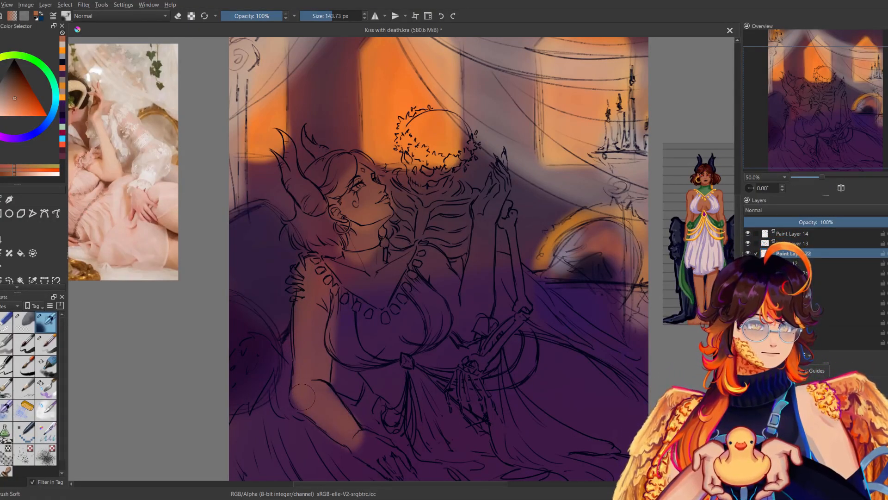
pyautogui.moveTo(395, 267); pyautogui.dragTo(363, 263)
pyautogui.moveTo(333, 294)
pyautogui.mouseDown()
pyautogui.moveTo(348, 341)
pyautogui.moveTo(371, 300)
pyautogui.moveTo(386, 344)
pyautogui.mouseUp()
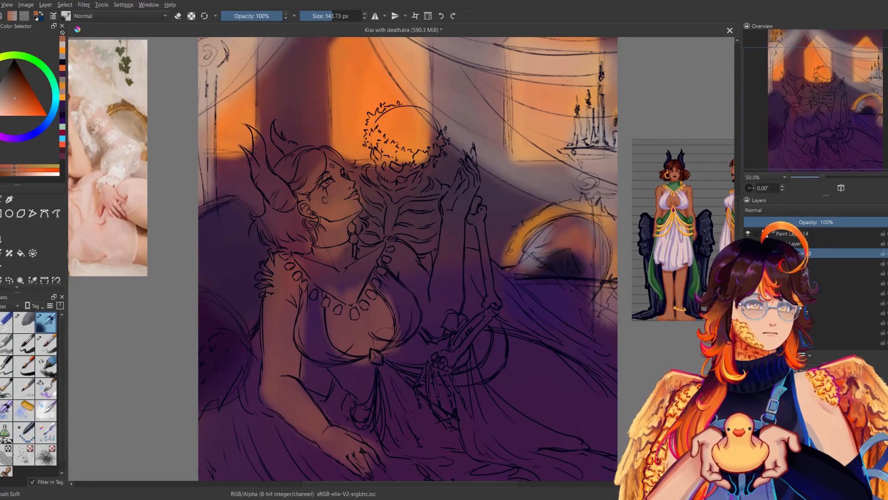
# Paint the woman's waist and thigh in the same brown skin colour and check them in the mirrored view.
pyautogui.moveTo(347, 370)
pyautogui.mouseDown()
pyautogui.moveTo(367, 370)
pyautogui.moveTo(360, 348)
pyautogui.moveTo(414, 359)
pyautogui.moveTo(410, 335)
pyautogui.moveTo(426, 353)
pyautogui.mouseUp()
pyautogui.moveTo(375, 329)
pyautogui.mouseDown()
pyautogui.moveTo(335, 338)
pyautogui.moveTo(430, 394)
pyautogui.moveTo(446, 391)
pyautogui.moveTo(444, 351)
pyautogui.mouseUp()
pyautogui.moveTo(474, 340)
pyautogui.mouseDown()
pyautogui.moveTo(485, 363)
pyautogui.moveTo(557, 425)
pyautogui.moveTo(514, 360)
pyautogui.moveTo(562, 363)
pyautogui.mouseUp()
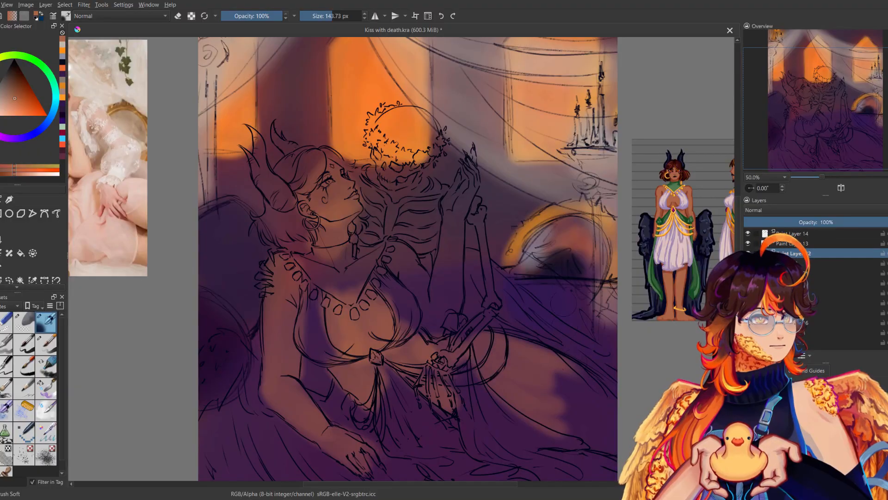
pyautogui.press('m')
pyautogui.press('m')
# Fill in the rest of the woman's thigh with the soft brush enlarged to 452.74 px.
pyautogui.moveTo(462, 277); pyautogui.dragTo(437, 266)
pyautogui.click(348, 16)
pyautogui.moveTo(500, 354); pyautogui.dragTo(582, 404)
pyautogui.press('m')
pyautogui.press('m')
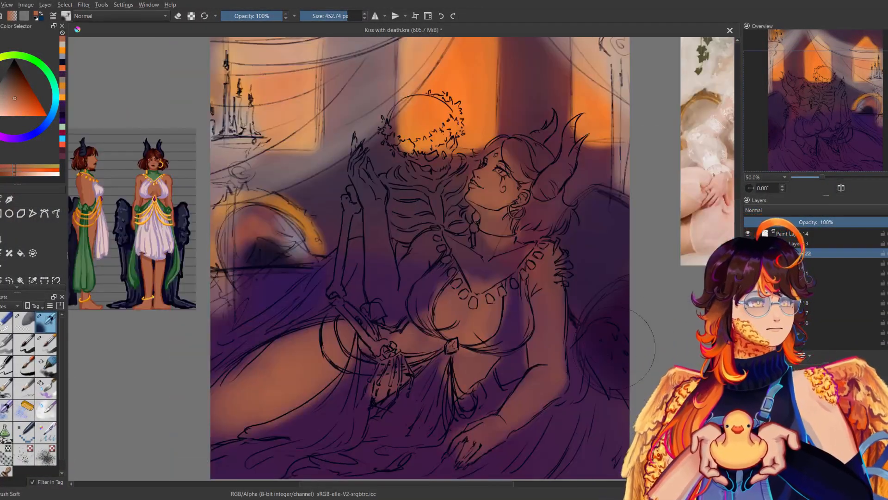
pyautogui.hotkey('ctrl', 'z')
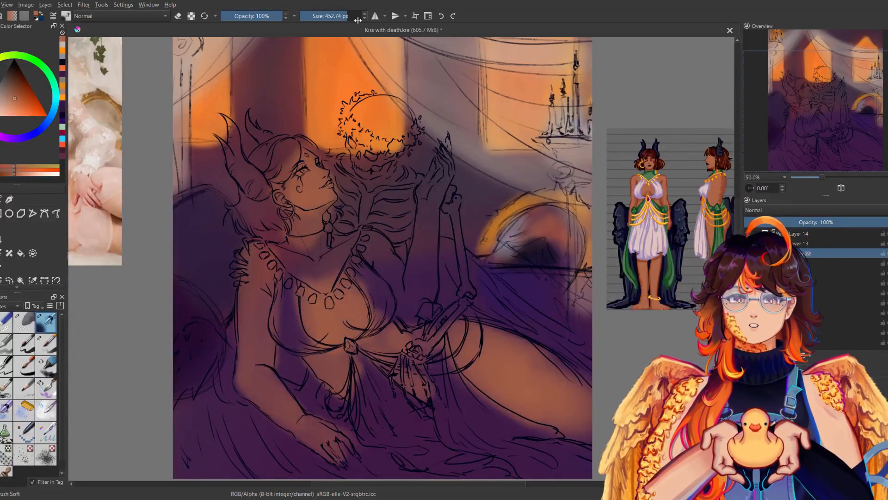
# Even out the skin colour on the woman's resting arm and neck with the soft brush at 192.49 px.
pyautogui.click(335, 17)
pyautogui.moveTo(256, 272); pyautogui.dragTo(256, 353)
pyautogui.moveTo(253, 303); pyautogui.dragTo(279, 399)
pyautogui.moveTo(292, 222); pyautogui.dragTo(316, 239)
pyautogui.press('m')
# Paint the woman's raised arm and hand brown and touch up her resting hand.
pyautogui.press('m')
pyautogui.moveTo(475, 208); pyautogui.dragTo(453, 241)
pyautogui.moveTo(428, 188)
pyautogui.mouseDown()
pyautogui.moveTo(404, 257)
pyautogui.moveTo(400, 233)
pyautogui.moveTo(398, 340)
pyautogui.moveTo(396, 315)
pyautogui.moveTo(389, 333)
pyautogui.moveTo(400, 320)
pyautogui.moveTo(383, 322)
pyautogui.moveTo(366, 294)
pyautogui.moveTo(383, 337)
pyautogui.mouseUp()
pyautogui.press('m')
pyautogui.press('m')
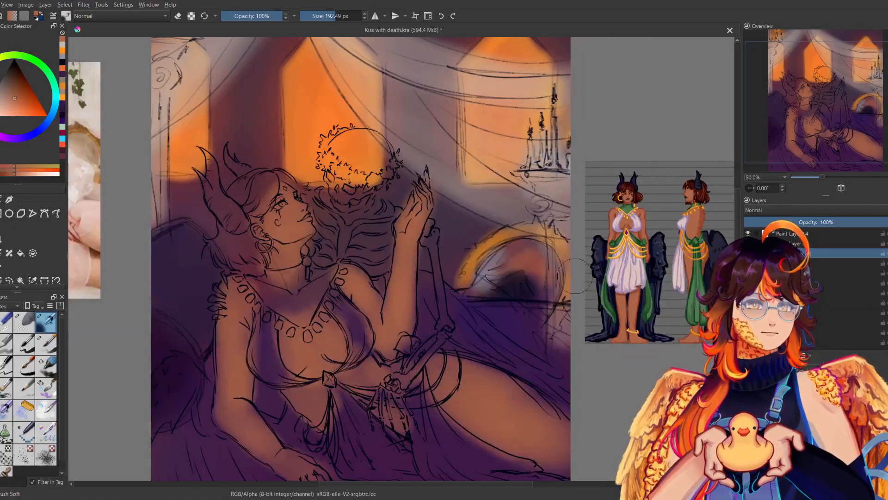
pyautogui.moveTo(578, 277); pyautogui.dragTo(647, 214)
pyautogui.moveTo(355, 392)
pyautogui.mouseDown()
pyautogui.moveTo(375, 415)
pyautogui.moveTo(381, 409)
pyautogui.mouseUp()
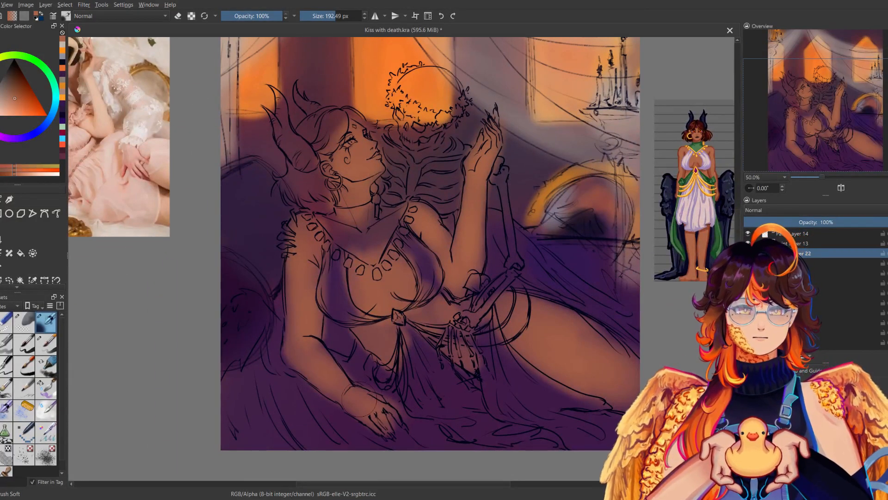
pyautogui.moveTo(360, 291); pyautogui.dragTo(349, 314)
# Paint the woman's lips near-black blue with the soft brush at 26.37 px.
pyautogui.keyDown('ctrl'); pyautogui.click(467, 135); pyautogui.keyUp('ctrl')
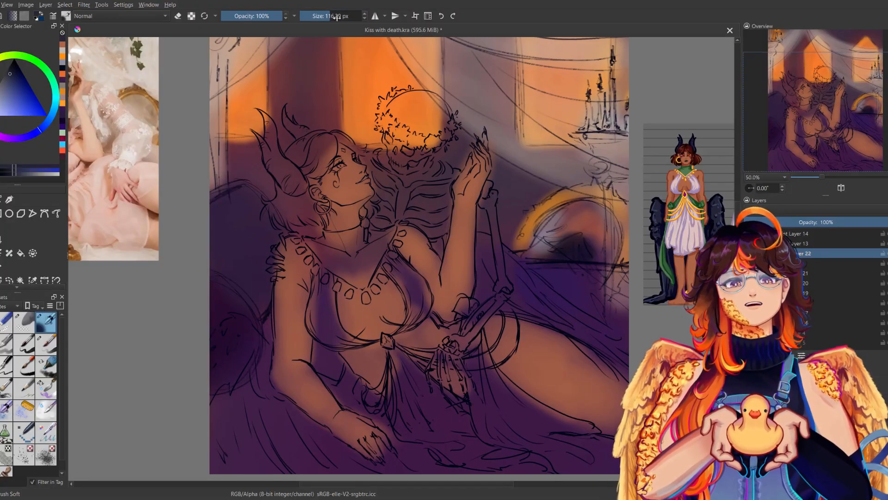
pyautogui.moveTo(341, 16); pyautogui.dragTo(319, 15)
pyautogui.click(11, 68)
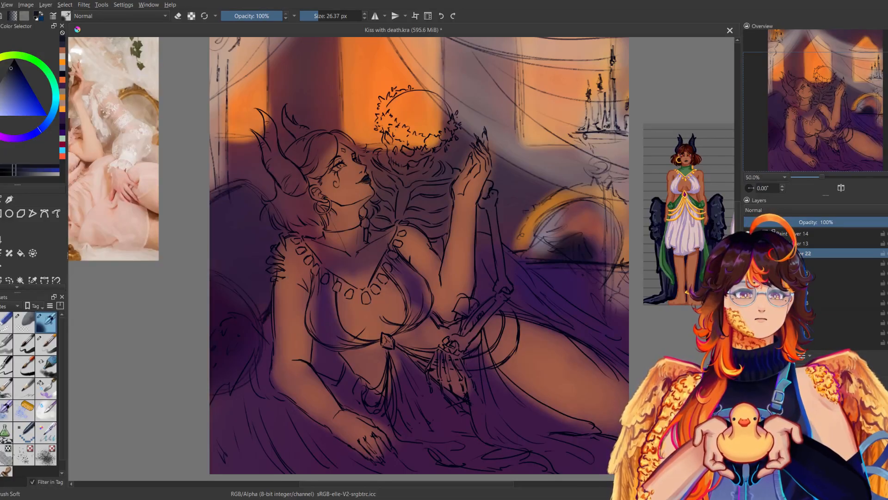
pyautogui.press('m')
pyautogui.press('m')
# Block in the dark wing around the woman's resting arm in near-black blue, enlarging the soft brush to 237.24 px.
pyautogui.moveTo(416, 254); pyautogui.dragTo(411, 256)
pyautogui.click(330, 16)
pyautogui.moveTo(218, 366); pyautogui.dragTo(213, 429)
pyautogui.click(338, 16)
pyautogui.moveTo(234, 387)
pyautogui.mouseDown()
pyautogui.moveTo(256, 360)
pyautogui.moveTo(238, 455)
pyautogui.moveTo(215, 444)
pyautogui.moveTo(283, 439)
pyautogui.moveTo(339, 458)
pyautogui.moveTo(324, 394)
pyautogui.moveTo(414, 460)
pyautogui.moveTo(370, 446)
pyautogui.mouseUp()
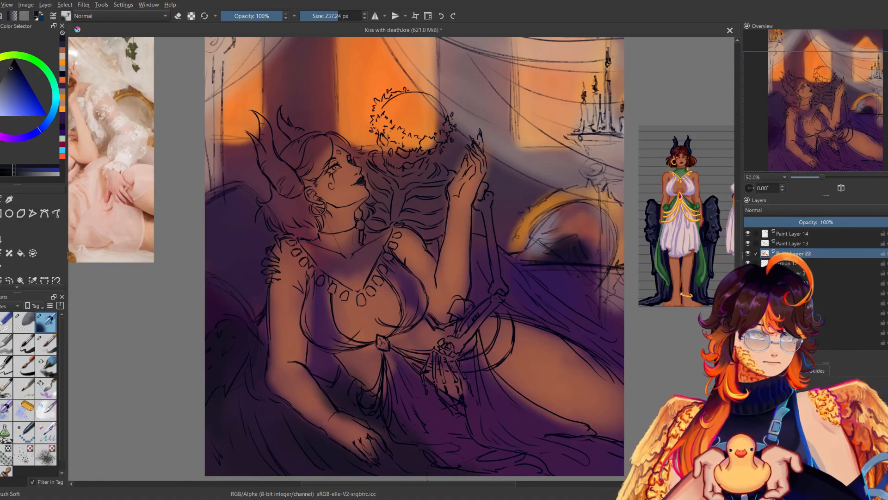
pyautogui.press('m')
pyautogui.press('m')
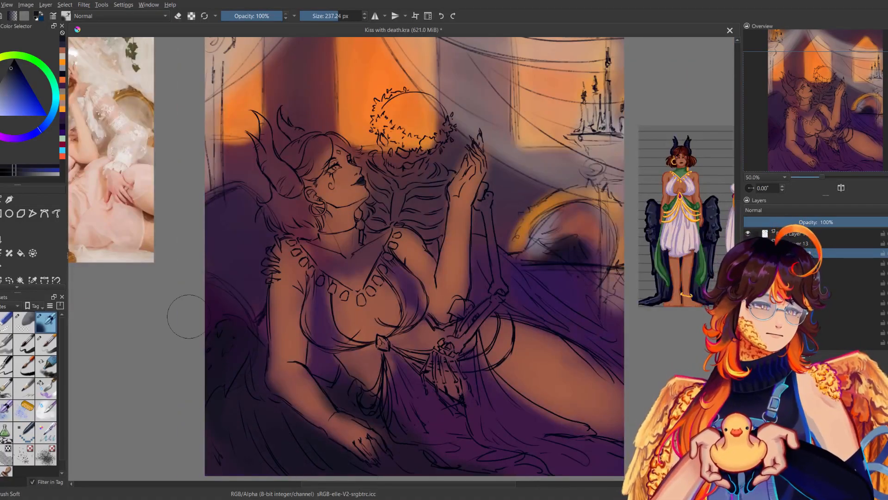
# Deepen the near-black blue wing beside the woman's resting arm and extend it behind her thigh and under the drapery with the 237.24 px soft brush.
pyautogui.click(13, 64)
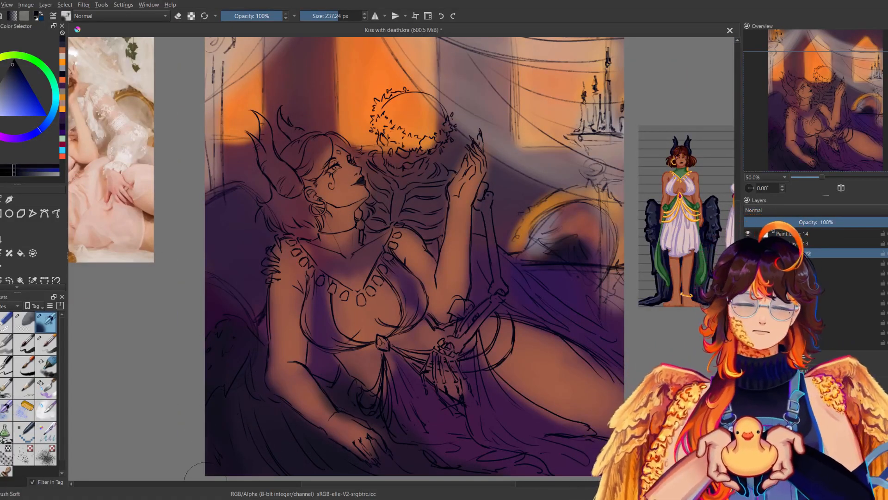
pyautogui.moveTo(253, 370); pyautogui.dragTo(271, 407)
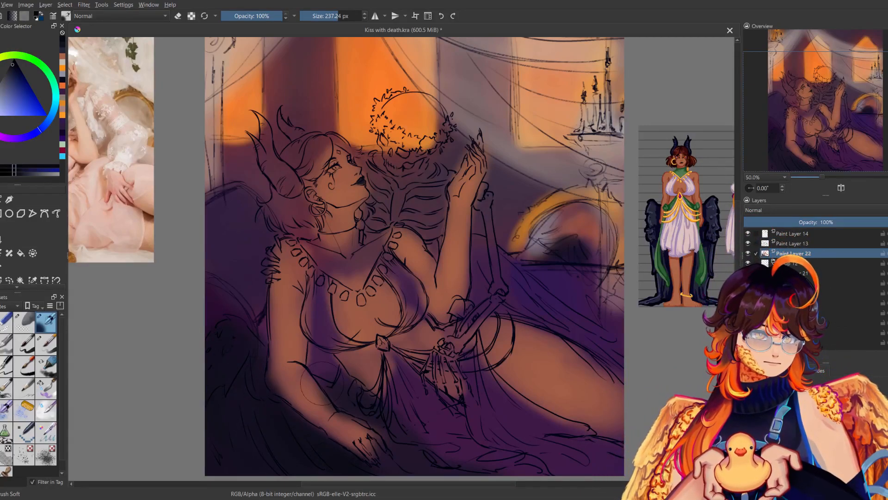
pyautogui.moveTo(471, 245)
pyautogui.mouseDown()
pyautogui.moveTo(474, 268)
pyautogui.moveTo(546, 328)
pyautogui.mouseUp()
pyautogui.moveTo(502, 266)
pyautogui.mouseDown()
pyautogui.moveTo(597, 349)
pyautogui.moveTo(617, 356)
pyautogui.mouseUp()
pyautogui.moveTo(532, 457)
pyautogui.mouseDown()
pyautogui.moveTo(505, 465)
pyautogui.moveTo(555, 444)
pyautogui.moveTo(488, 455)
pyautogui.mouseUp()
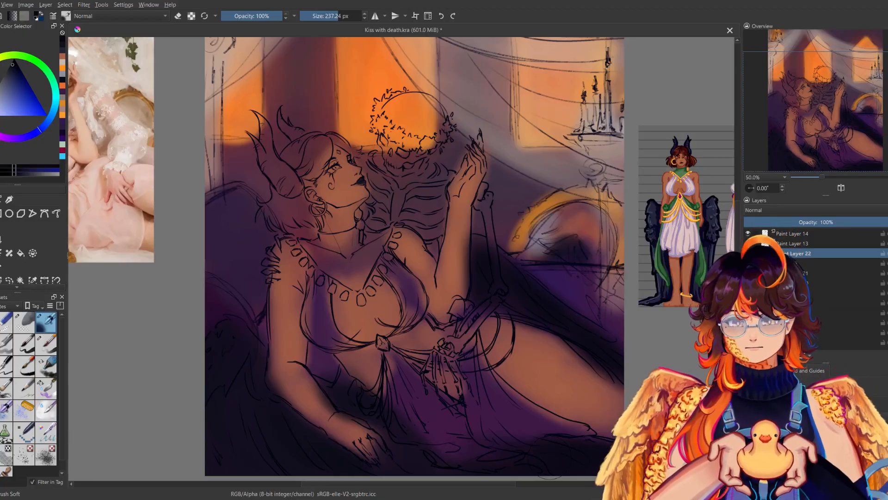
# Paint the woman's neck scarf dark green with the soft brush at 134.15 px.
pyautogui.click(45, 68)
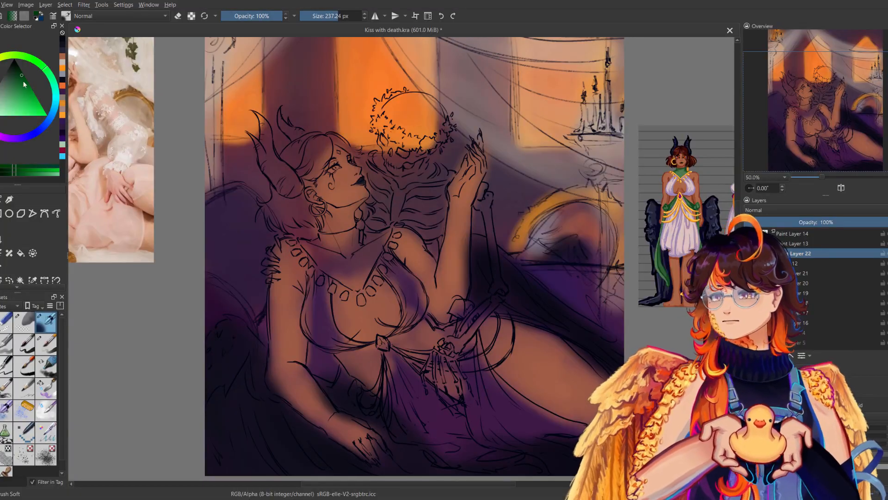
pyautogui.click(20, 83)
pyautogui.click(16, 79)
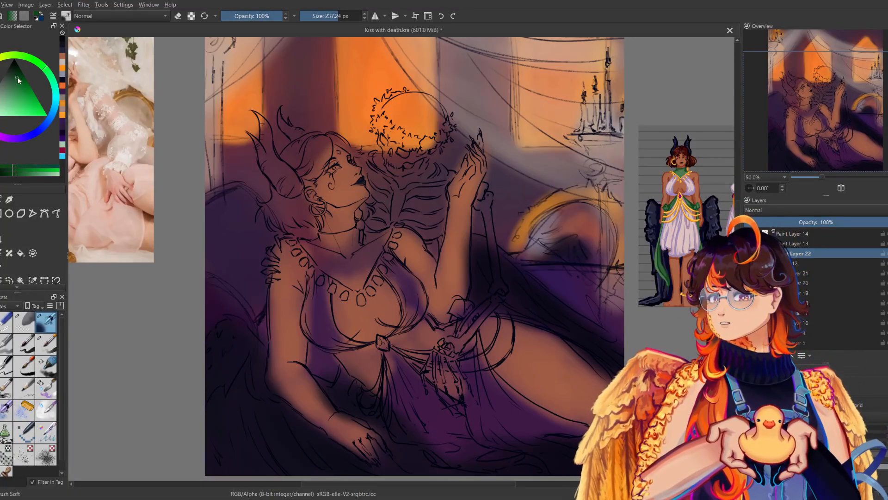
pyautogui.click(352, 252)
pyautogui.moveTo(337, 249)
pyautogui.mouseDown()
pyautogui.moveTo(333, 259)
pyautogui.moveTo(347, 257)
pyautogui.moveTo(358, 272)
pyautogui.moveTo(330, 246)
pyautogui.mouseUp()
pyautogui.click(331, 16)
pyautogui.moveTo(454, 274); pyautogui.dragTo(438, 269)
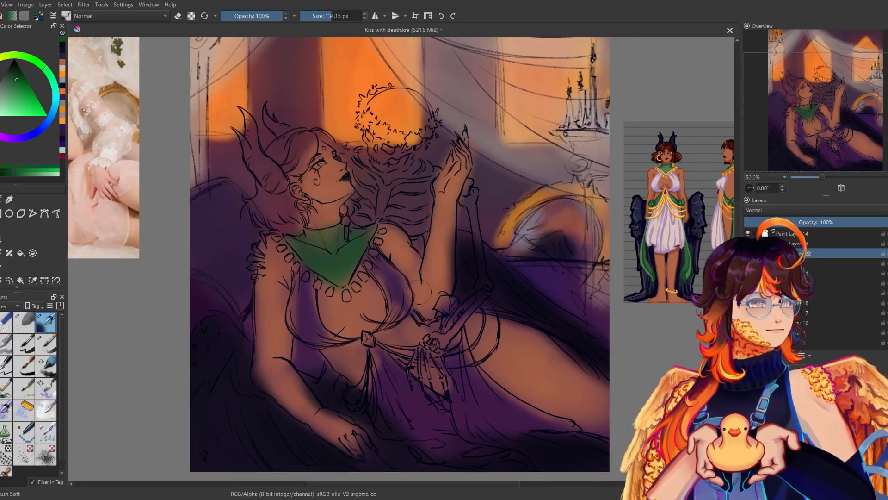
# Paint the woman's waist sash and the long drape below her thigh green, enlarging the soft brush to 530.51 px for the trailing end.
pyautogui.moveTo(393, 346); pyautogui.dragTo(462, 347)
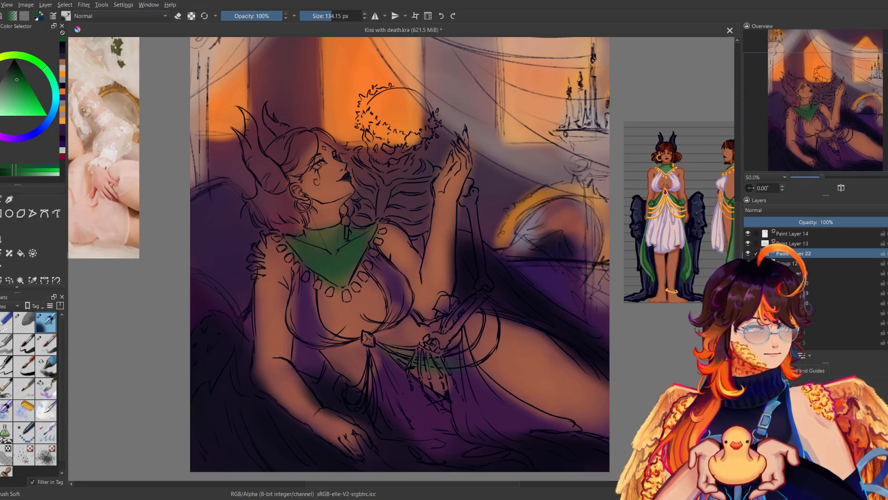
pyautogui.hotkey('ctrl', 'z')
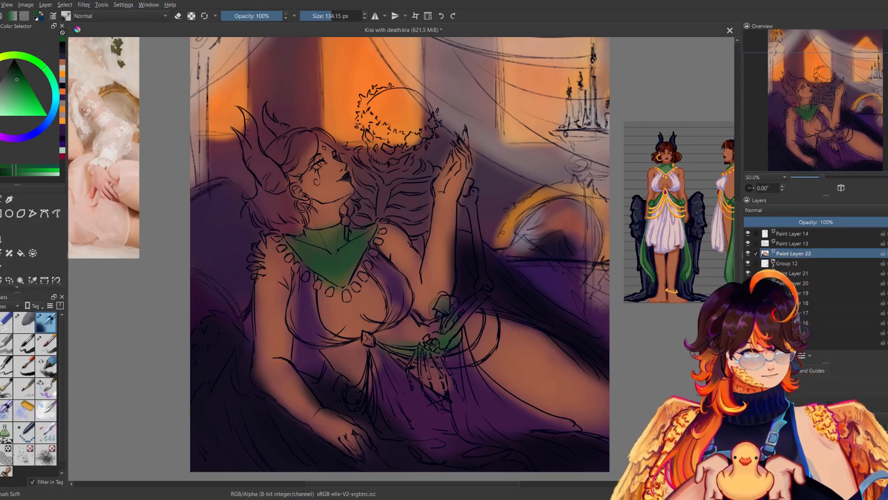
pyautogui.moveTo(453, 355)
pyautogui.mouseDown()
pyautogui.moveTo(459, 418)
pyautogui.moveTo(473, 402)
pyautogui.mouseUp()
pyautogui.moveTo(473, 359)
pyautogui.mouseDown()
pyautogui.moveTo(500, 435)
pyautogui.moveTo(513, 444)
pyautogui.moveTo(535, 421)
pyautogui.mouseUp()
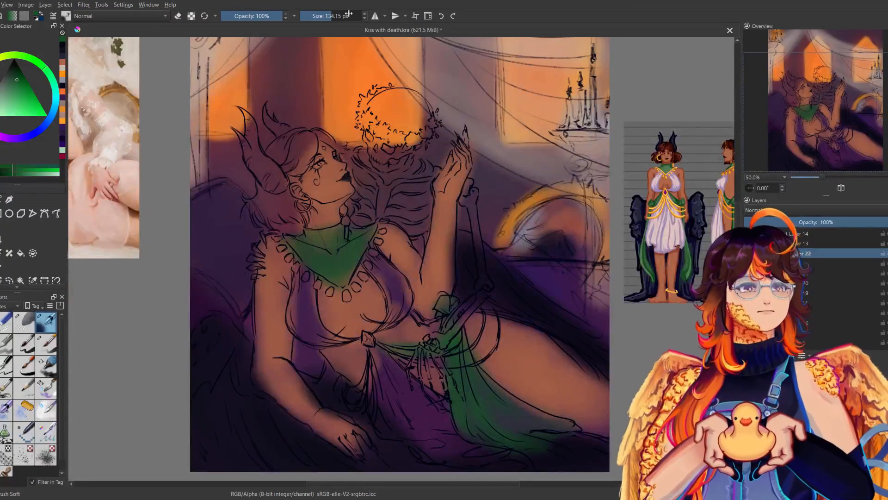
pyautogui.moveTo(349, 14); pyautogui.dragTo(357, 15)
pyautogui.moveTo(528, 440); pyautogui.dragTo(589, 462)
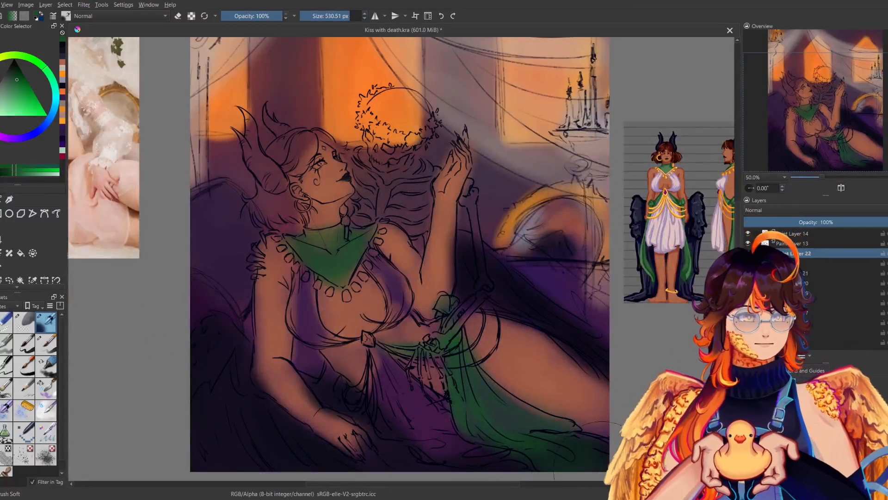
# Paint the bunched sash fabric between the woman's waist and resting hand green with the brush back at 134.15 px.
pyautogui.click(331, 16)
pyautogui.moveTo(362, 393); pyautogui.dragTo(343, 386)
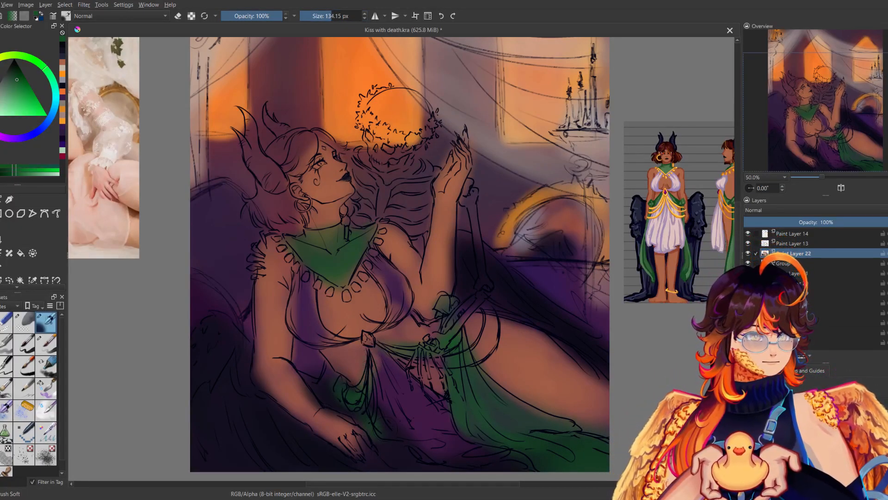
pyautogui.press('m')
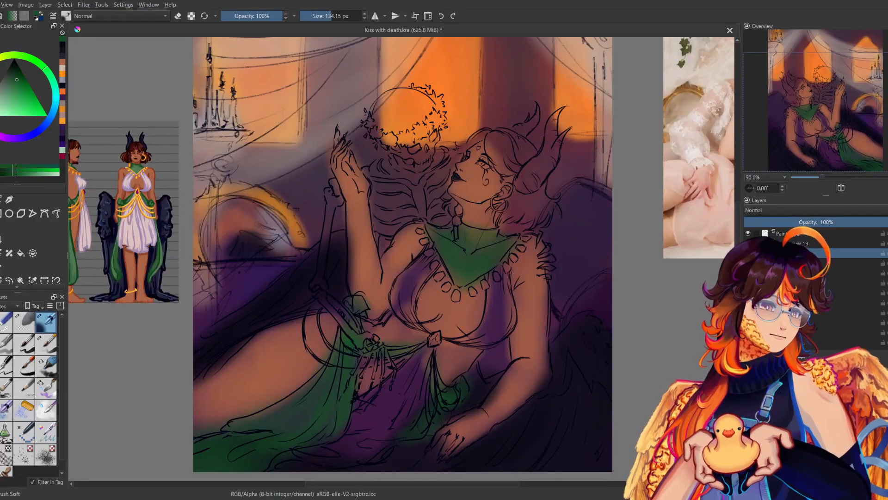
pyautogui.press('m')
pyautogui.press('m')
pyautogui.press('m')
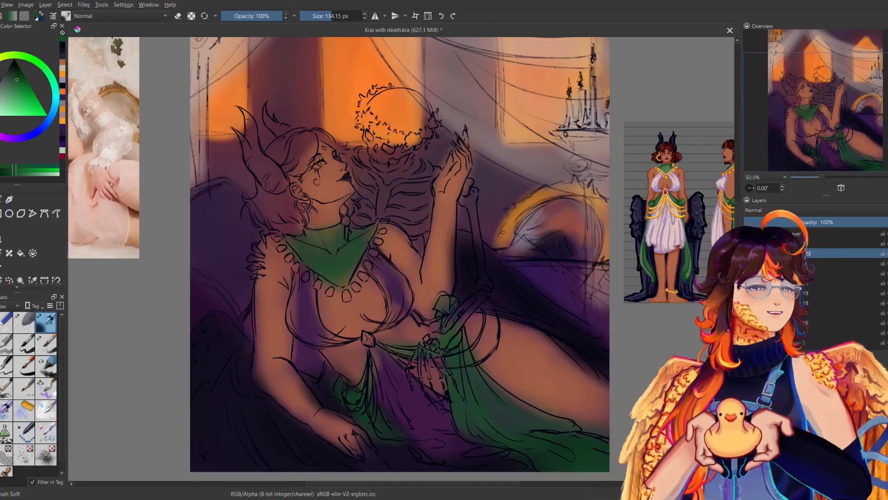
# Paint the woman's skirt pale pinkish white, sampling the colour from the dress on the character reference sheet.
pyautogui.keyDown('ctrl'); pyautogui.click(674, 228); pyautogui.keyUp('ctrl')
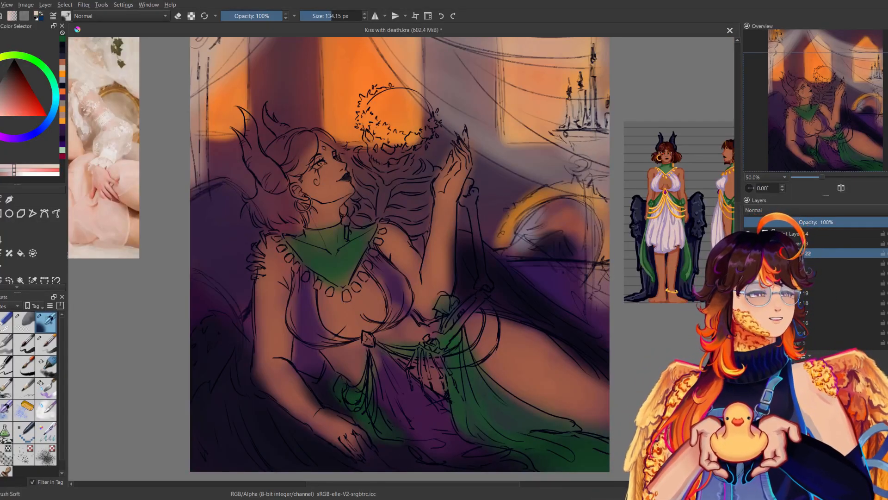
pyautogui.moveTo(374, 348)
pyautogui.mouseDown()
pyautogui.moveTo(391, 411)
pyautogui.moveTo(385, 430)
pyautogui.moveTo(389, 423)
pyautogui.mouseUp()
pyautogui.hotkey('ctrl', 'z')
pyautogui.moveTo(389, 361)
pyautogui.mouseDown()
pyautogui.moveTo(409, 416)
pyautogui.moveTo(446, 423)
pyautogui.mouseUp()
pyautogui.moveTo(384, 417)
pyautogui.mouseDown()
pyautogui.moveTo(441, 466)
pyautogui.moveTo(460, 450)
pyautogui.moveTo(437, 435)
pyautogui.moveTo(437, 407)
pyautogui.mouseUp()
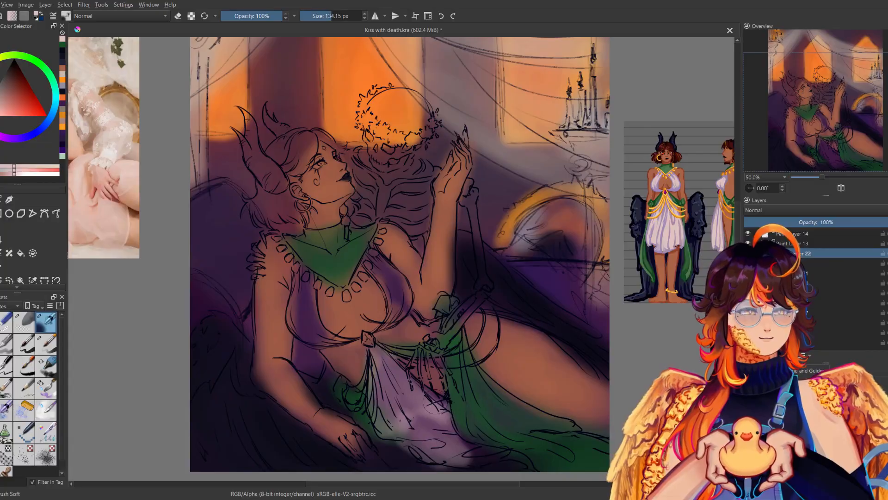
pyautogui.moveTo(377, 349); pyautogui.dragTo(414, 402)
pyautogui.moveTo(379, 379)
pyautogui.mouseDown()
pyautogui.moveTo(396, 411)
pyautogui.moveTo(426, 442)
pyautogui.moveTo(464, 444)
pyautogui.mouseUp()
pyautogui.moveTo(423, 407)
pyautogui.mouseDown()
pyautogui.moveTo(473, 458)
pyautogui.moveTo(496, 456)
pyautogui.mouseUp()
pyautogui.press('m')
pyautogui.press('m')
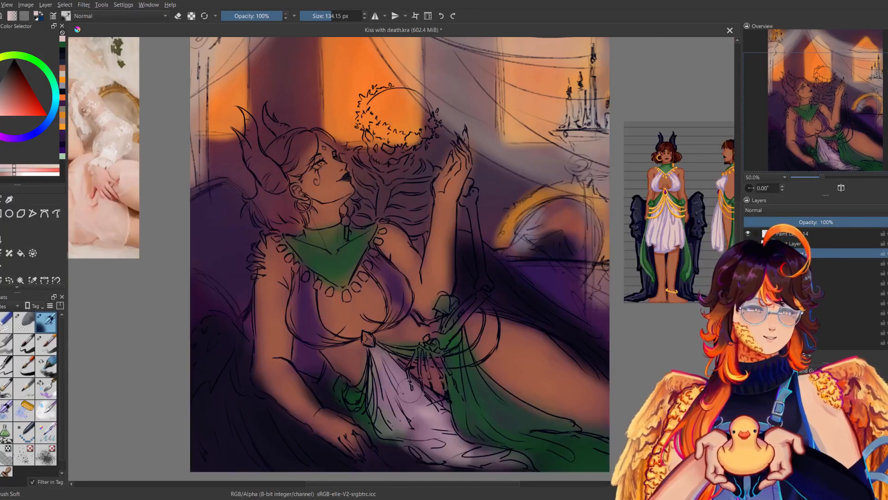
pyautogui.press('m')
# Paint both sides of the woman's draped top in the same pale white and compare it with the character reference.
pyautogui.press('m')
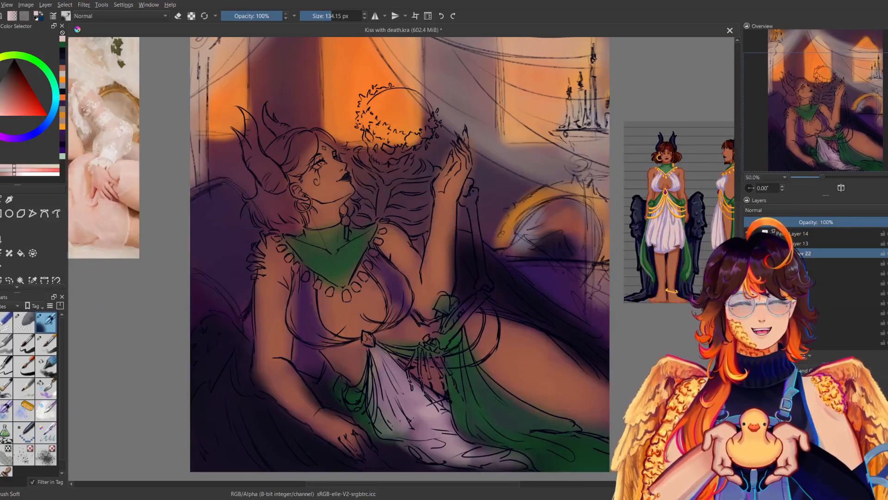
pyautogui.moveTo(333, 314)
pyautogui.mouseDown()
pyautogui.moveTo(299, 301)
pyautogui.moveTo(303, 326)
pyautogui.moveTo(307, 287)
pyautogui.moveTo(334, 326)
pyautogui.moveTo(315, 337)
pyautogui.moveTo(297, 305)
pyautogui.moveTo(331, 324)
pyautogui.mouseUp()
pyautogui.moveTo(380, 307)
pyautogui.mouseDown()
pyautogui.moveTo(394, 273)
pyautogui.moveTo(402, 308)
pyautogui.mouseUp()
pyautogui.press('m')
pyautogui.press('m')
pyautogui.press('m')
pyautogui.press('m')
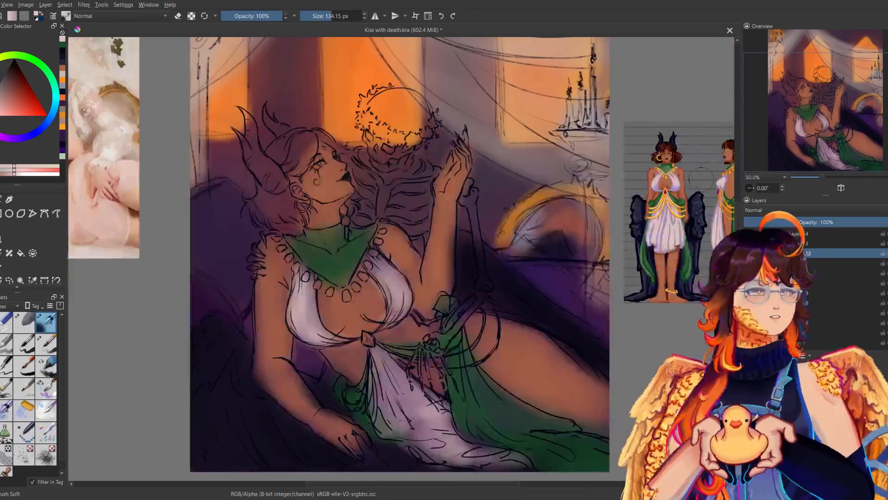
pyautogui.moveTo(628, 186); pyautogui.dragTo(604, 196)
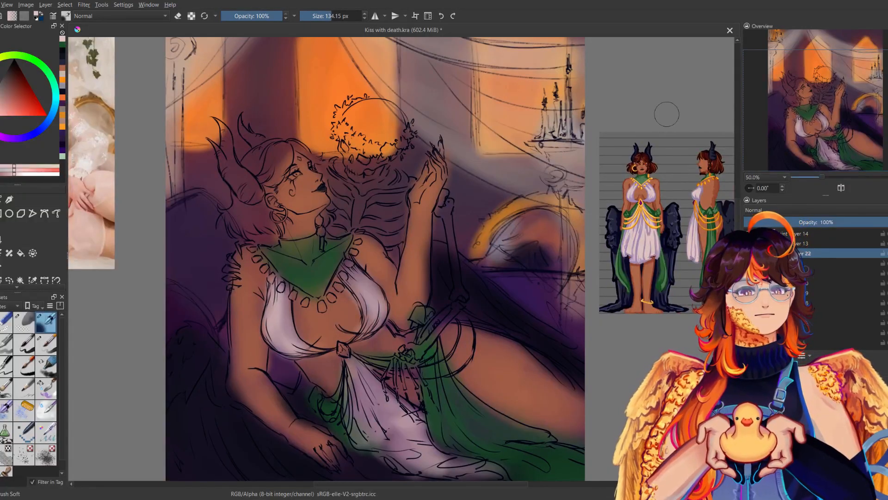
# Paint the gem at the woman's waist magenta at 63.44 px and her forehead mark at 19.23 px.
pyautogui.click(15, 139)
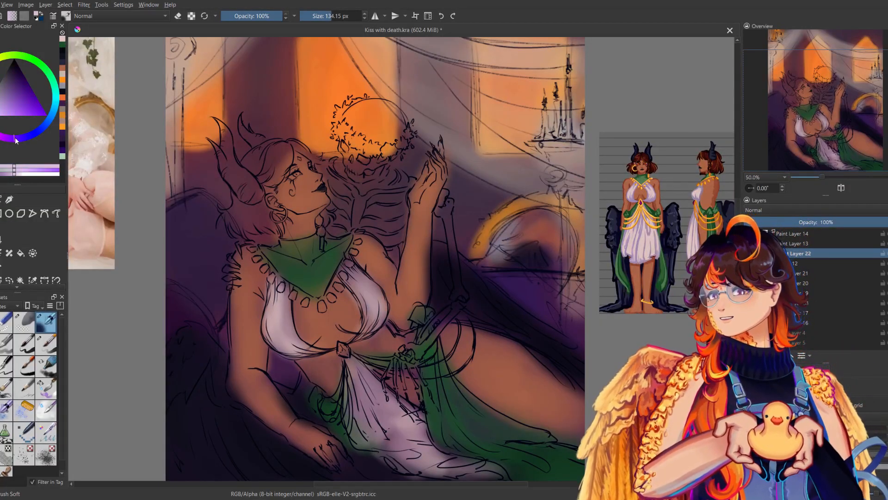
pyautogui.click(16, 97)
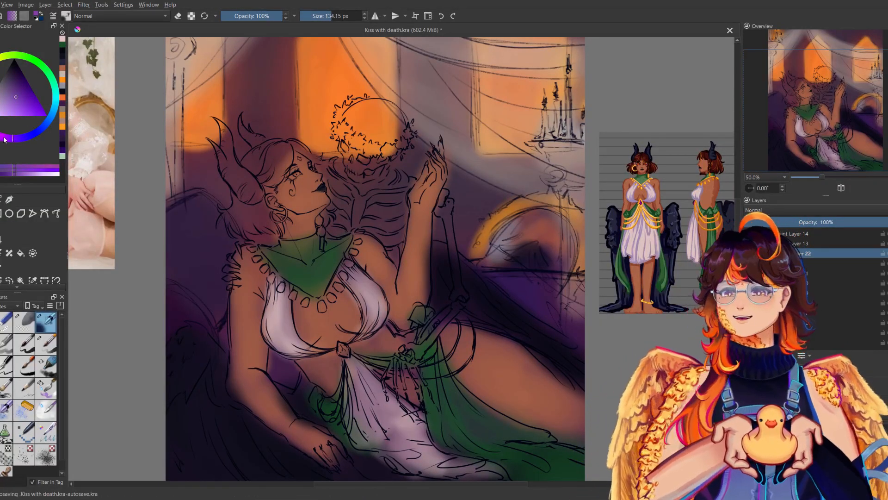
pyautogui.click(4, 140)
pyautogui.click(23, 95)
pyautogui.keyDown('shift'); pyautogui.moveTo(345, 351); pyautogui.dragTo(314, 351); pyautogui.keyUp('shift')
pyautogui.moveTo(342, 349); pyautogui.dragTo(333, 389)
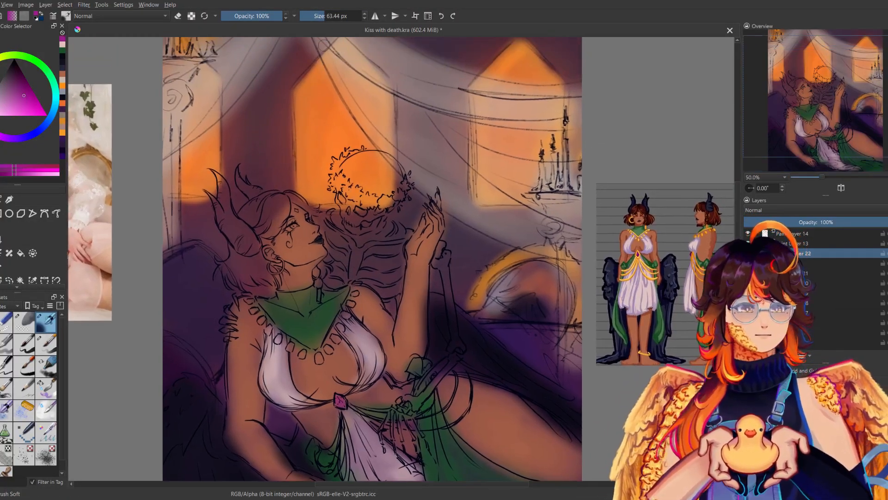
pyautogui.keyDown('shift'); pyautogui.moveTo(311, 78); pyautogui.dragTo(291, 79); pyautogui.keyUp('shift')
pyautogui.moveTo(296, 210); pyautogui.dragTo(296, 212)
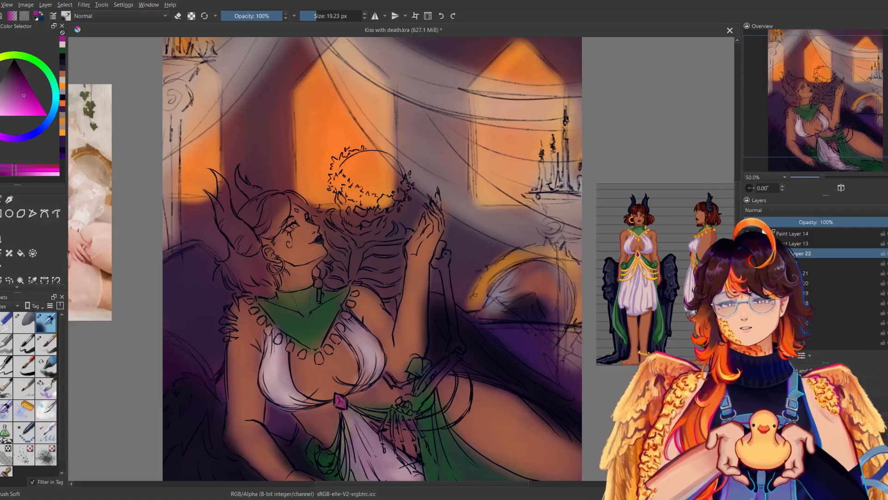
# Paint both of the woman's horns near-black blue with the soft brush at 72.35 px.
pyautogui.click(63, 59)
pyautogui.click(325, 15)
pyautogui.moveTo(216, 175)
pyautogui.mouseDown()
pyautogui.moveTo(220, 213)
pyautogui.moveTo(238, 246)
pyautogui.moveTo(241, 226)
pyautogui.moveTo(252, 245)
pyautogui.mouseUp()
pyautogui.moveTo(221, 177); pyautogui.dragTo(238, 231)
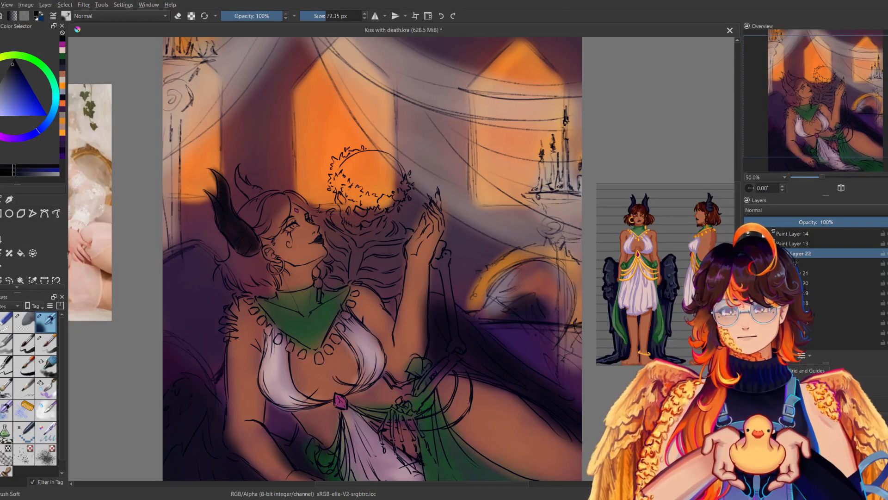
pyautogui.moveTo(239, 175); pyautogui.dragTo(252, 196)
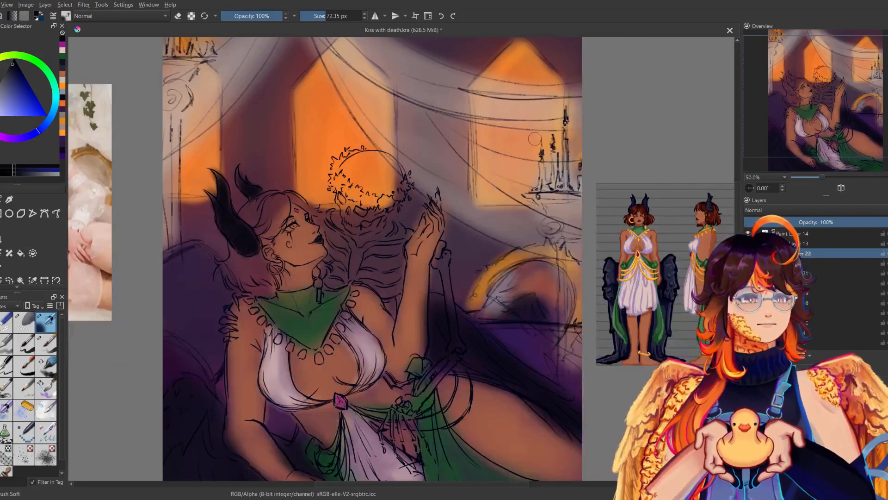
# Fill the white of the woman's eye with a pale warm tone using the soft brush at 43.32 px.
pyautogui.keyDown('ctrl'); pyautogui.click(308, 247); pyautogui.keyUp('ctrl')
pyautogui.click(2, 116)
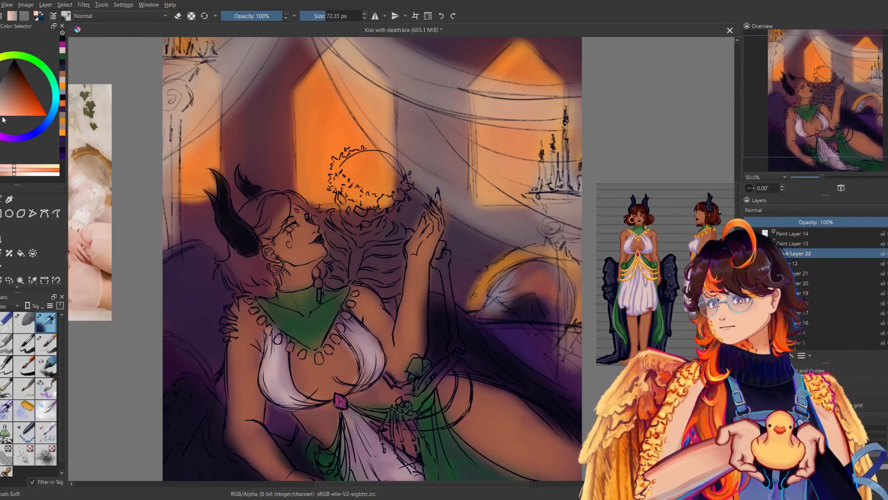
pyautogui.click(292, 226)
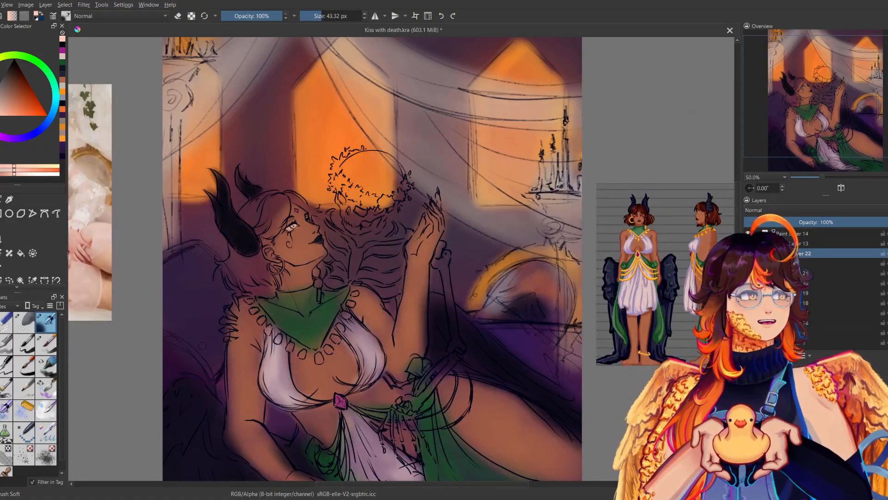
# Add a bright red iris to the woman's eye with the soft brush at 7.59 px.
pyautogui.click(33, 113)
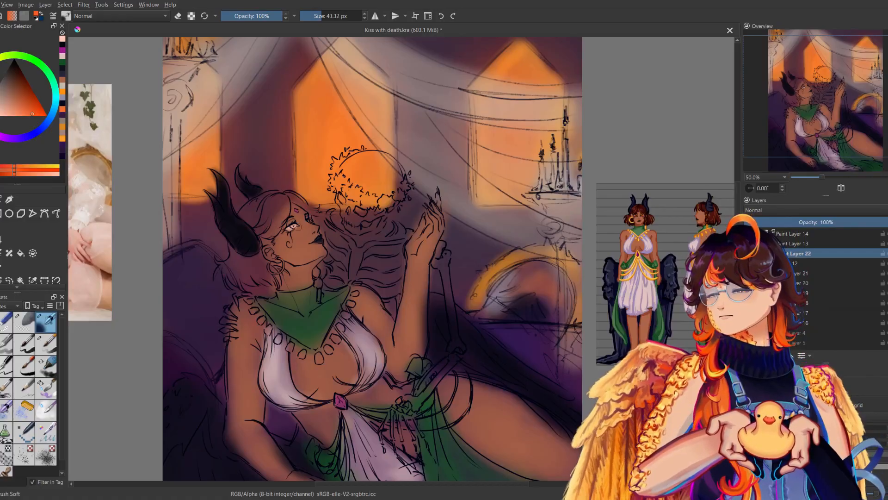
pyautogui.click(318, 15)
pyautogui.moveTo(318, 16); pyautogui.dragTo(306, 15)
pyautogui.click(37, 111)
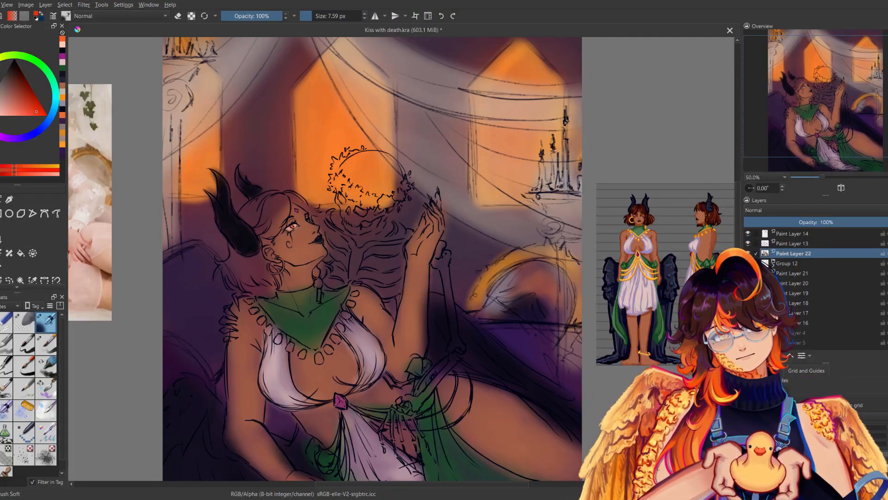
pyautogui.click(294, 226)
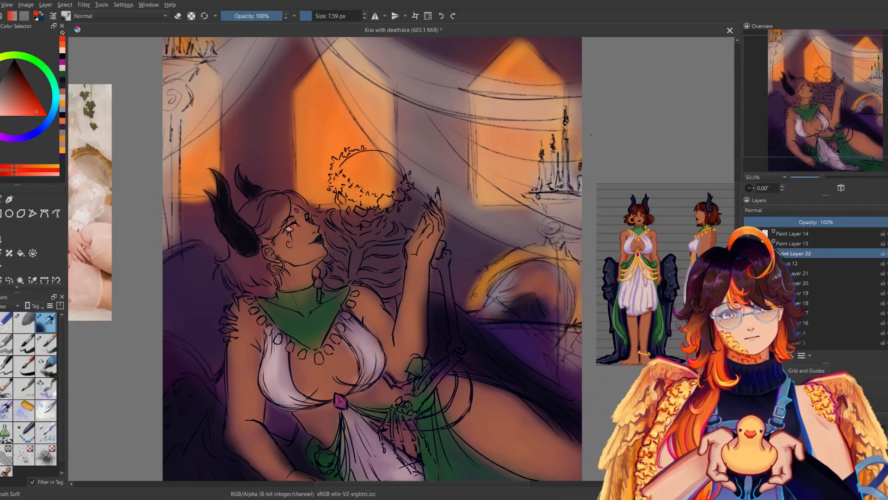
pyautogui.press('m')
pyautogui.press('m')
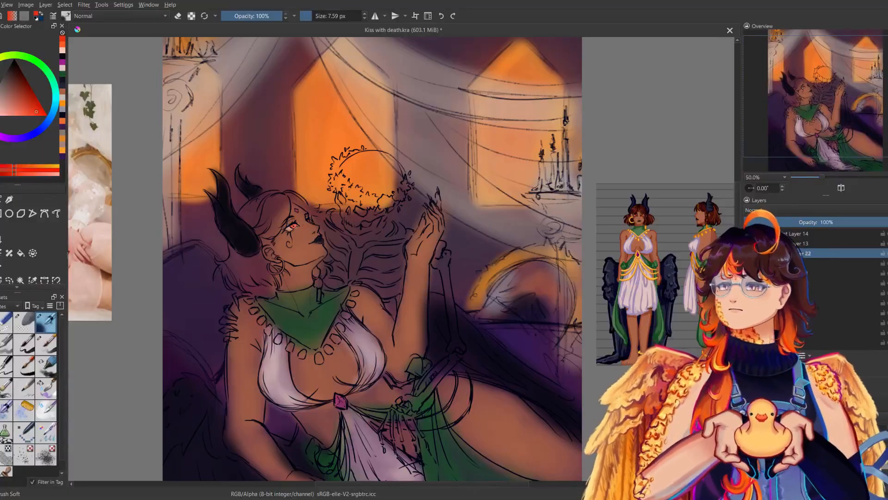
pyautogui.moveTo(6, 101); pyautogui.dragTo(12, 79)
pyautogui.click(293, 226)
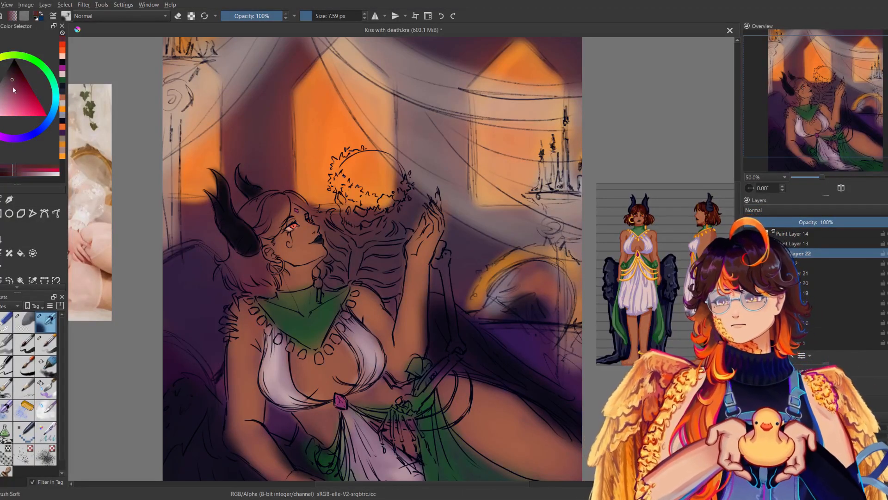
pyautogui.click(0, 92)
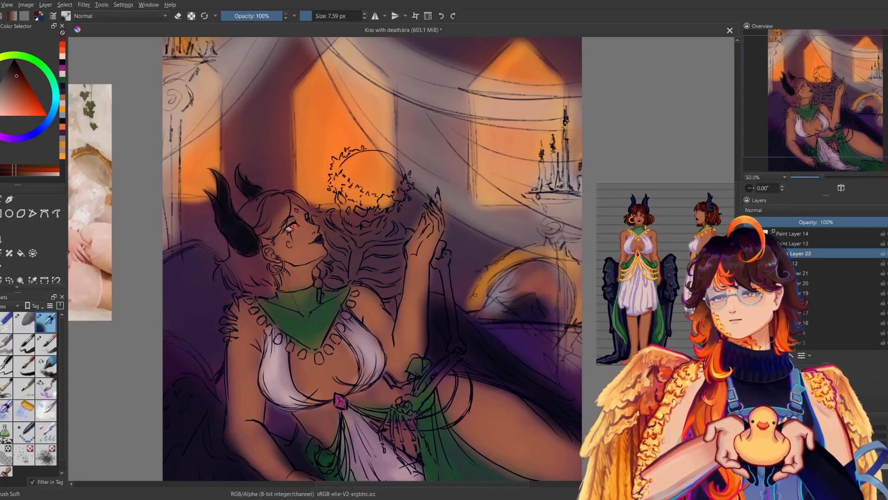
pyautogui.hotkey('ctrl', 'z')
# Paint the woman's hair dark reddish brown around the horns, face and nape with the soft brush at 85.47 px.
pyautogui.hotkey('ctrl', 'z')
pyautogui.click(327, 17)
pyautogui.moveTo(259, 220)
pyautogui.mouseDown()
pyautogui.moveTo(261, 212)
pyautogui.moveTo(278, 227)
pyautogui.moveTo(281, 218)
pyautogui.moveTo(265, 223)
pyautogui.moveTo(283, 208)
pyautogui.moveTo(285, 221)
pyautogui.moveTo(248, 217)
pyautogui.mouseUp()
pyautogui.hotkey('ctrl', 'z')
pyautogui.click(17, 70)
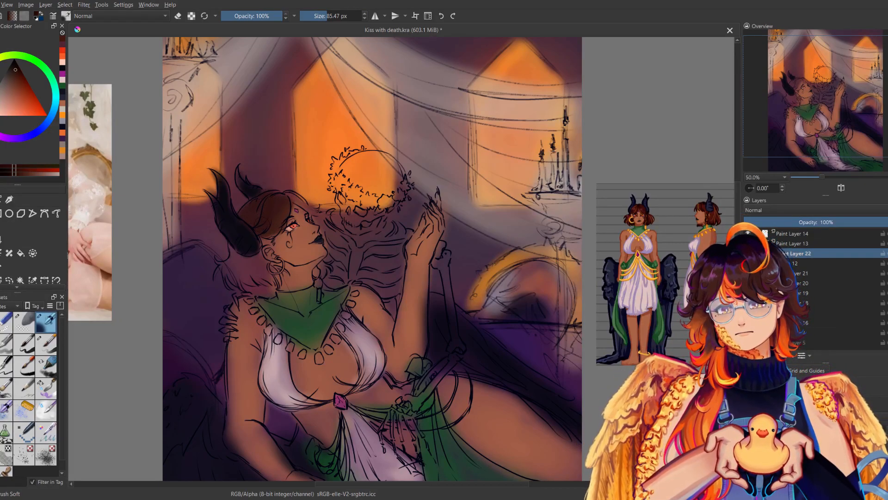
pyautogui.moveTo(232, 255)
pyautogui.mouseDown()
pyautogui.moveTo(220, 272)
pyautogui.moveTo(284, 270)
pyautogui.moveTo(262, 257)
pyautogui.mouseUp()
pyautogui.press('m')
pyautogui.press('m')
pyautogui.moveTo(296, 198); pyautogui.dragTo(310, 212)
pyautogui.press('m')
pyautogui.press('m')
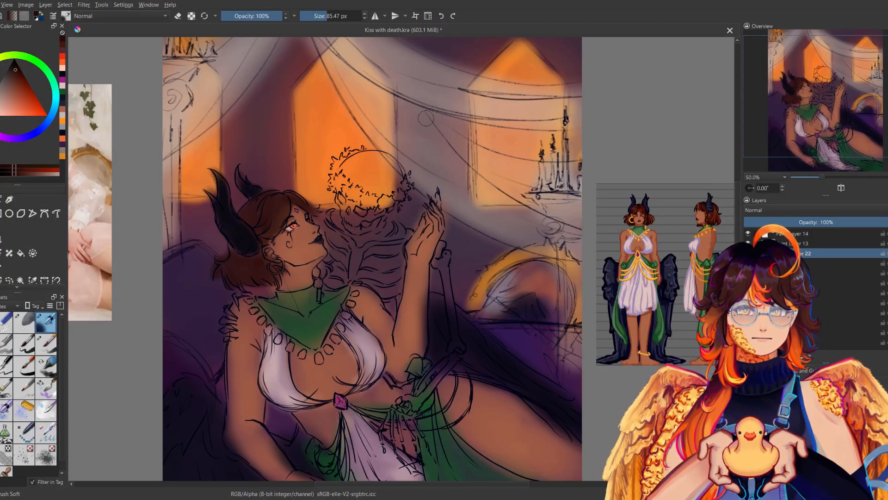
# Paint the woman's hoop earring golden orange with the soft brush at 9.85 px.
pyautogui.scroll(-2, 426, 118)
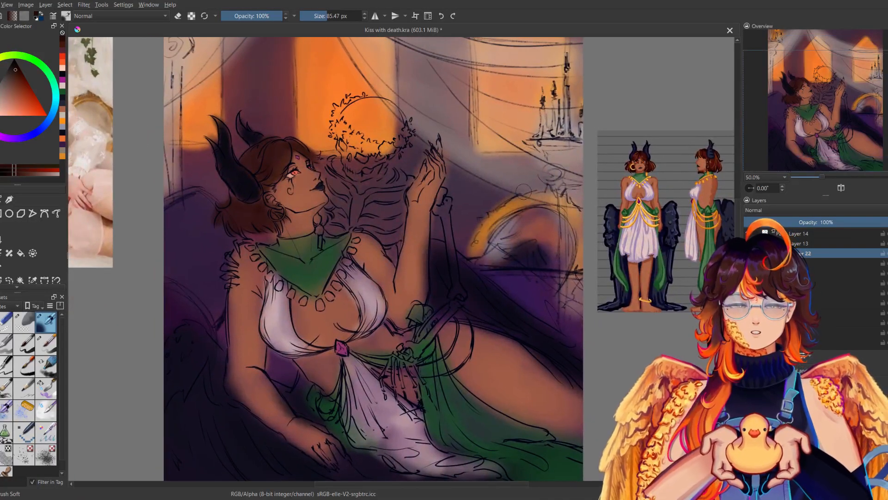
pyautogui.click(0, 63)
pyautogui.click(32, 101)
pyautogui.click(30, 96)
pyautogui.click(0, 70)
pyautogui.moveTo(36, 104); pyautogui.dragTo(46, 115)
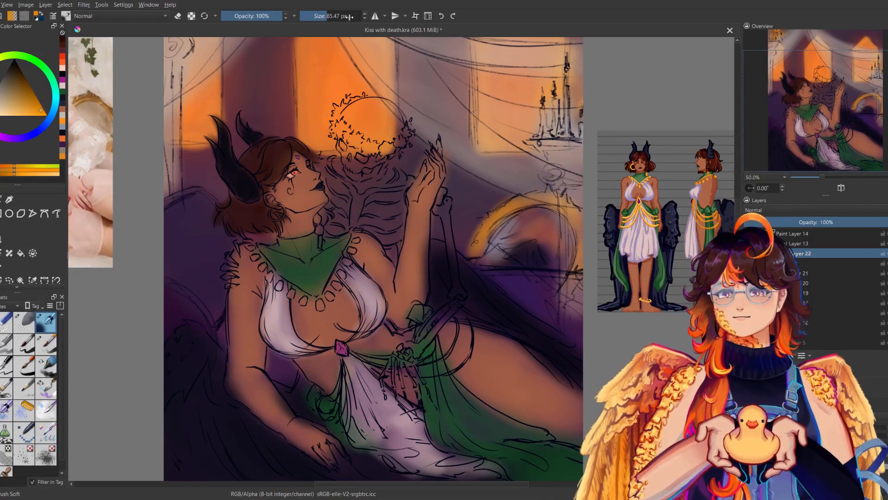
pyautogui.moveTo(284, 204); pyautogui.dragTo(283, 219)
pyautogui.hotkey('ctrl', 'z')
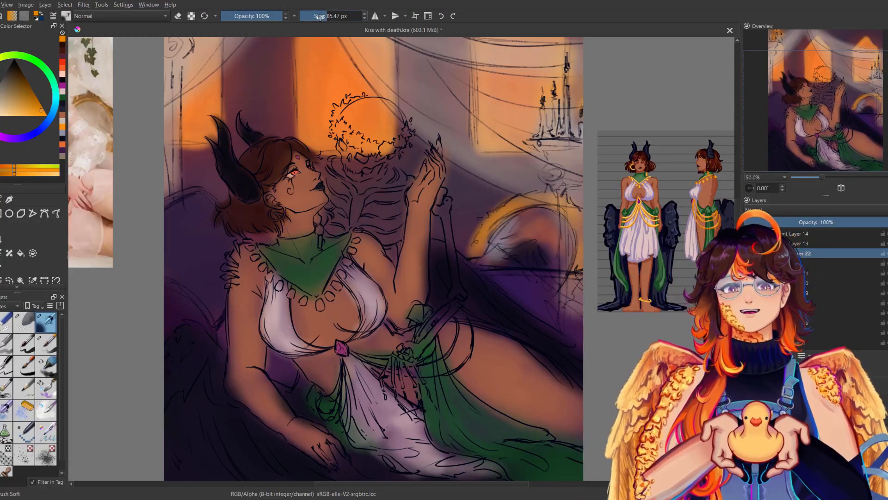
pyautogui.click(312, 16)
pyautogui.moveTo(34, 104); pyautogui.dragTo(37, 114)
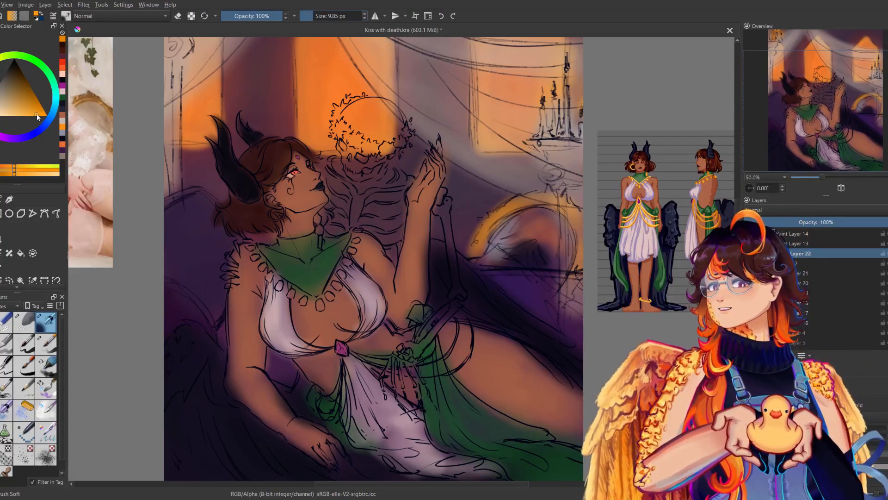
pyautogui.moveTo(280, 205); pyautogui.dragTo(284, 216)
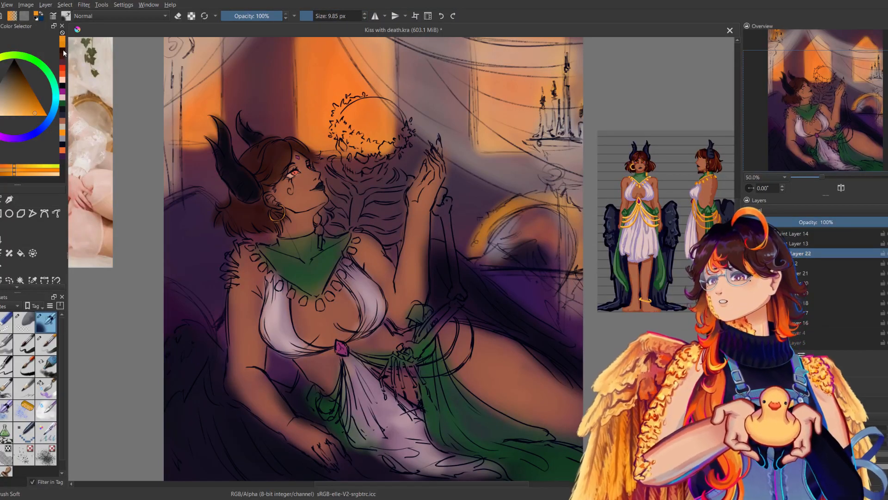
# Colour the woman's thin braid dark reddish brown with the soft brush at 19.23 px and give its tip a golden orange ornament.
pyautogui.click(63, 50)
pyautogui.moveTo(322, 17); pyautogui.dragTo(316, 16)
pyautogui.moveTo(323, 210)
pyautogui.mouseDown()
pyautogui.moveTo(318, 231)
pyautogui.moveTo(326, 233)
pyautogui.mouseUp()
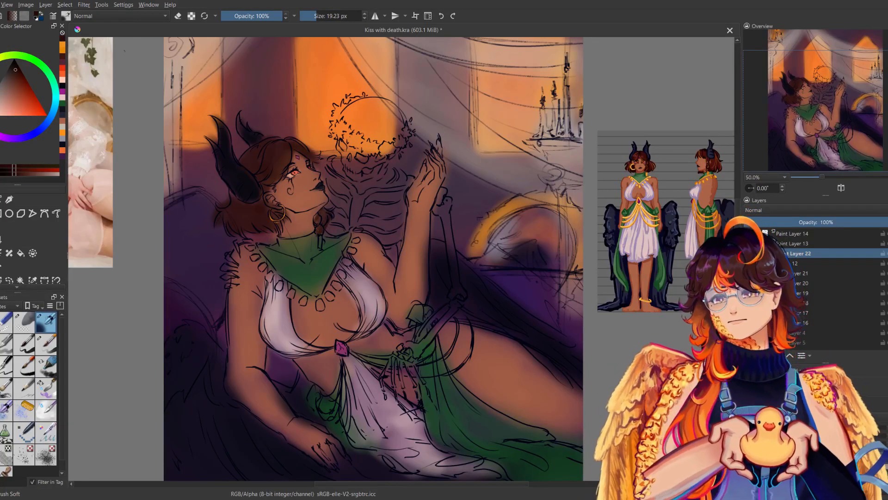
pyautogui.click(63, 47)
pyautogui.moveTo(320, 238); pyautogui.dragTo(319, 248)
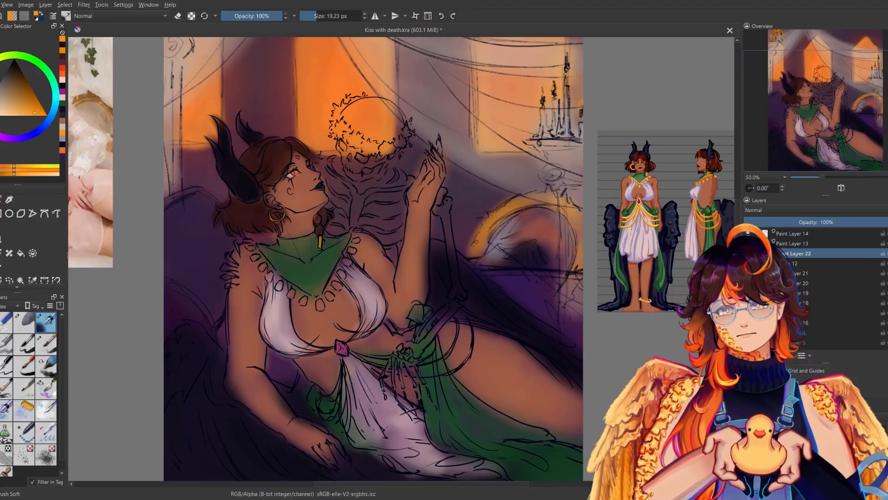
# Fill the necklace pendants around the green collar with golden orange using the soft brush at 19.23 px.
pyautogui.moveTo(347, 138); pyautogui.dragTo(365, 124)
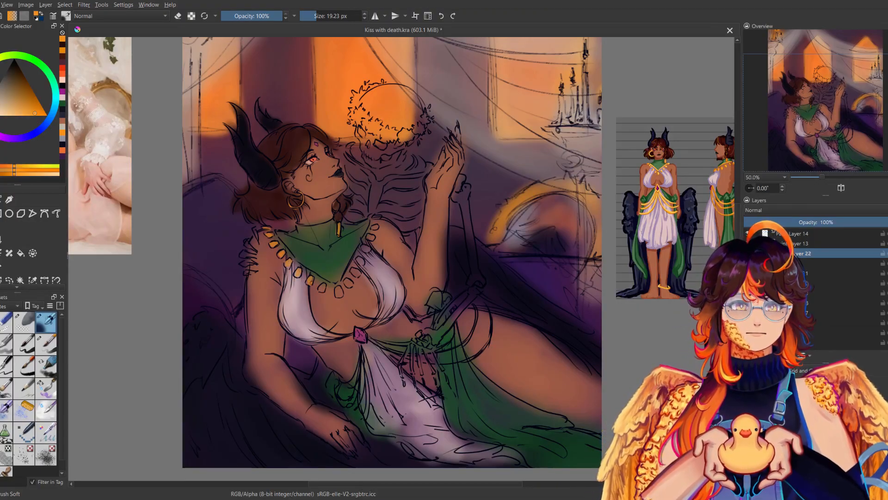
pyautogui.moveTo(337, 290)
pyautogui.mouseDown()
pyautogui.moveTo(344, 293)
pyautogui.moveTo(367, 250)
pyautogui.mouseUp()
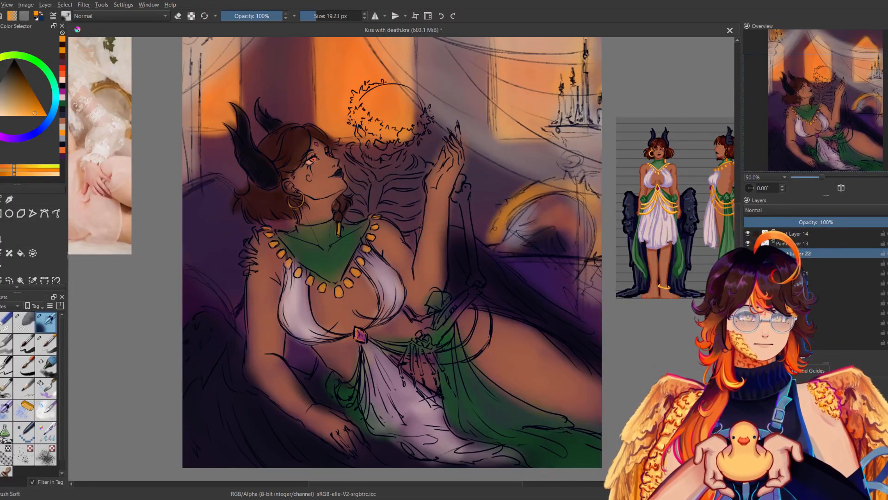
# Paint the waist chains and the loops around the woman's thigh golden orange with the soft brush at 19.23 px.
pyautogui.moveTo(369, 341); pyautogui.dragTo(452, 363)
pyautogui.hotkey('ctrl', 'z')
pyautogui.press('m')
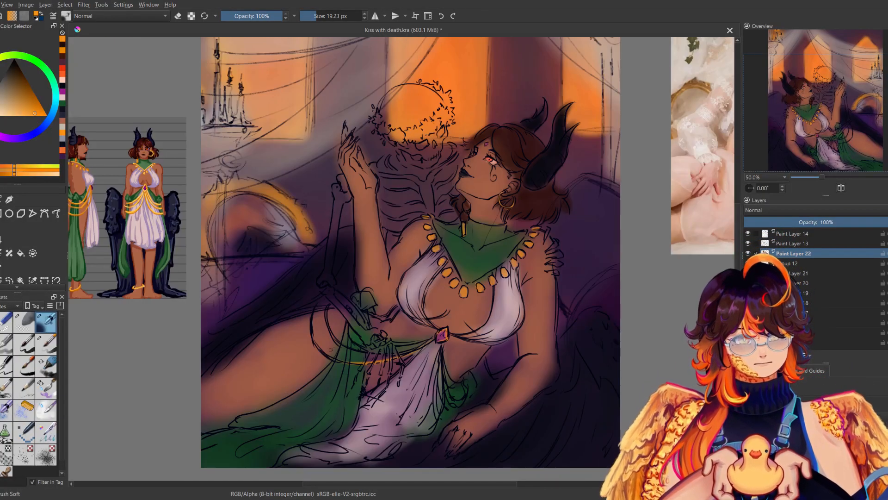
pyautogui.moveTo(323, 349)
pyautogui.mouseDown()
pyautogui.moveTo(313, 331)
pyautogui.moveTo(333, 358)
pyautogui.mouseUp()
pyautogui.moveTo(326, 306); pyautogui.dragTo(345, 347)
pyautogui.moveTo(368, 355); pyautogui.dragTo(403, 351)
pyautogui.moveTo(343, 304)
pyautogui.mouseDown()
pyautogui.moveTo(358, 349)
pyautogui.moveTo(418, 345)
pyautogui.mouseUp()
pyautogui.hotkey('ctrl', 'z')
pyautogui.press('m')
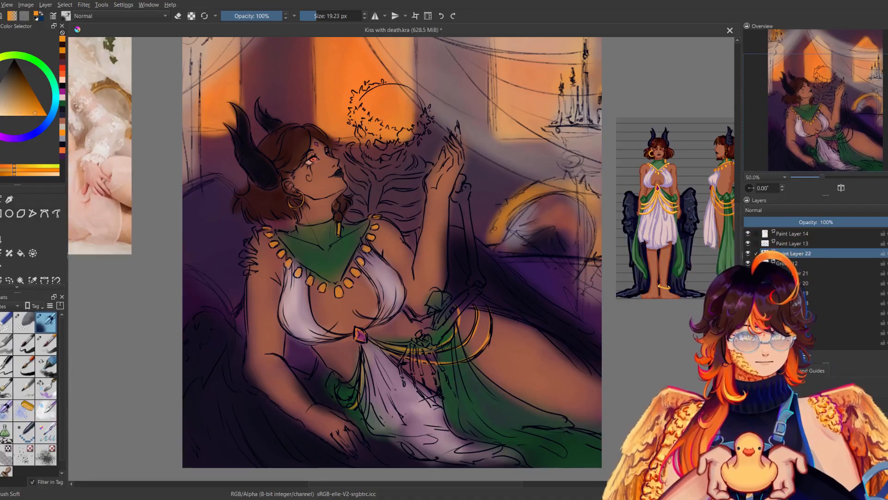
# Paint the hanging chains on the hip beside the white drape golden orange with the soft brush at 19.23 px.
pyautogui.press('m')
pyautogui.moveTo(370, 368); pyautogui.dragTo(362, 427)
pyautogui.press('m')
pyautogui.press('m')
pyautogui.press('m')
pyautogui.click(815, 177)
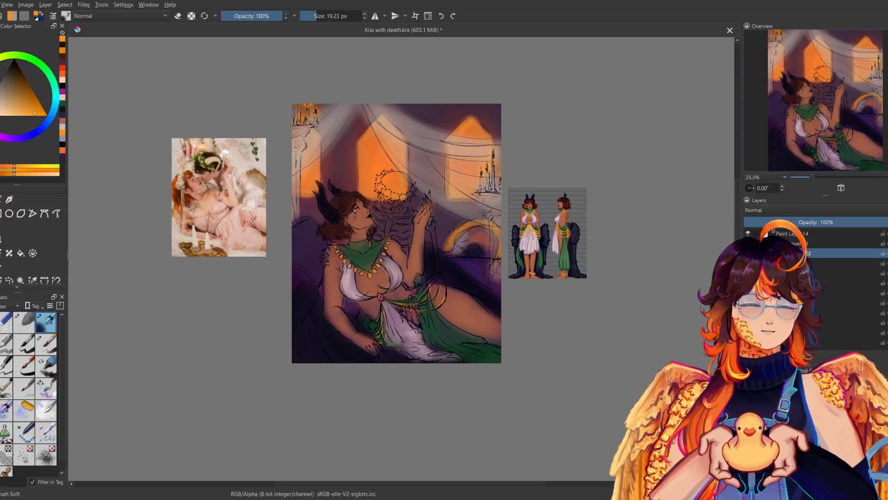
# Add a paint layer above Paint Layer 13 and block in the skeleton's skull and ribcage in pale peach with the soft brush at 125.01 px.
pyautogui.moveTo(805, 253); pyautogui.dragTo(803, 239)
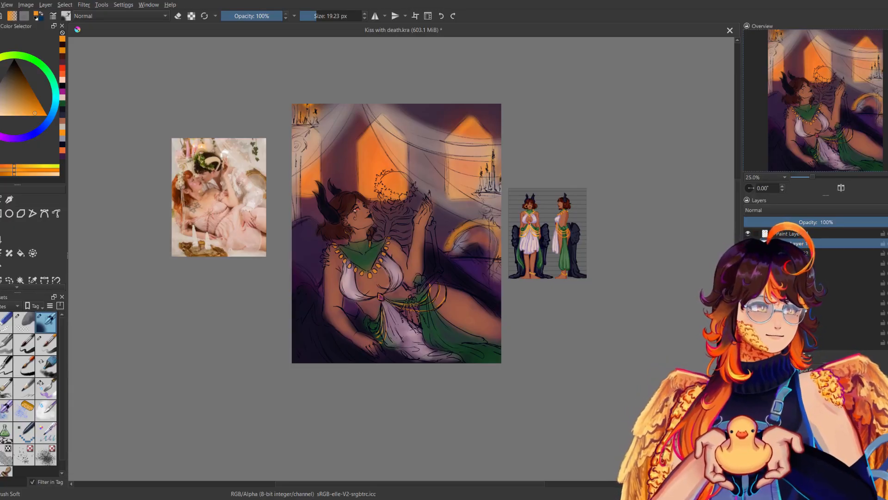
pyautogui.moveTo(813, 177); pyautogui.dragTo(819, 177)
pyautogui.moveTo(625, 296); pyautogui.dragTo(616, 364)
pyautogui.click(62, 79)
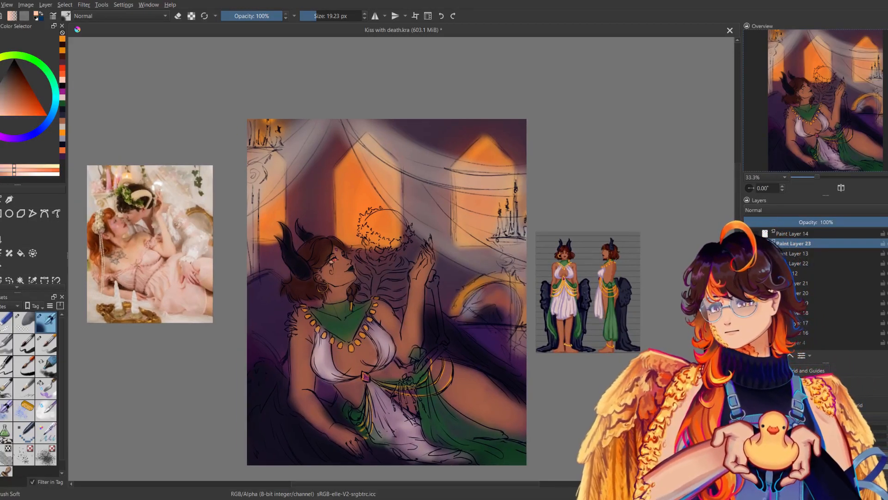
pyautogui.click(331, 17)
pyautogui.moveTo(385, 218)
pyautogui.mouseDown()
pyautogui.moveTo(372, 225)
pyautogui.moveTo(381, 243)
pyautogui.moveTo(366, 258)
pyautogui.moveTo(375, 283)
pyautogui.moveTo(363, 276)
pyautogui.moveTo(363, 300)
pyautogui.moveTo(407, 272)
pyautogui.mouseUp()
pyautogui.moveTo(391, 240)
pyautogui.mouseDown()
pyautogui.moveTo(379, 259)
pyautogui.moveTo(400, 238)
pyautogui.moveTo(400, 223)
pyautogui.mouseUp()
pyautogui.moveTo(399, 263)
pyautogui.mouseDown()
pyautogui.moveTo(406, 270)
pyautogui.moveTo(398, 292)
pyautogui.moveTo(379, 304)
pyautogui.mouseUp()
pyautogui.press('m')
pyautogui.press('m')
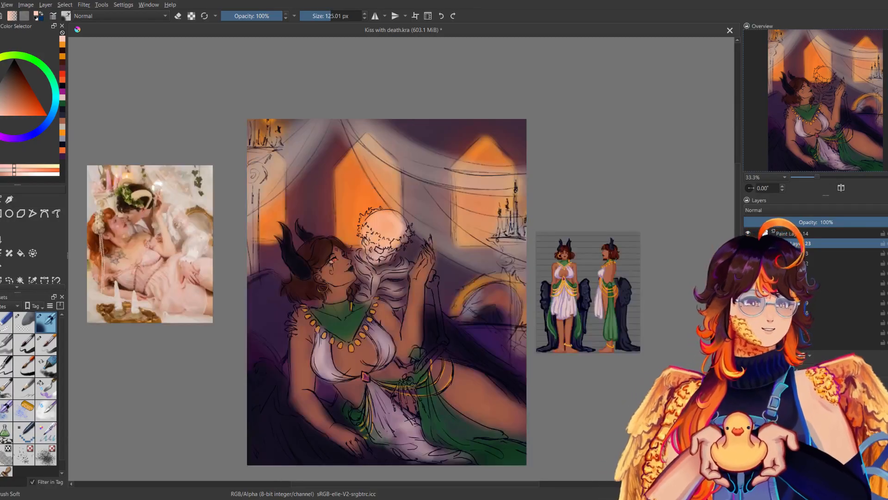
# Extend the pale bone colour over the skeleton's arm and both hands with the soft brush at 125.01 px.
pyautogui.moveTo(432, 272)
pyautogui.mouseDown()
pyautogui.moveTo(442, 339)
pyautogui.moveTo(393, 414)
pyautogui.mouseUp()
pyautogui.press('m')
pyautogui.press('m')
pyautogui.press('m')
pyautogui.press('m')
pyautogui.press('m')
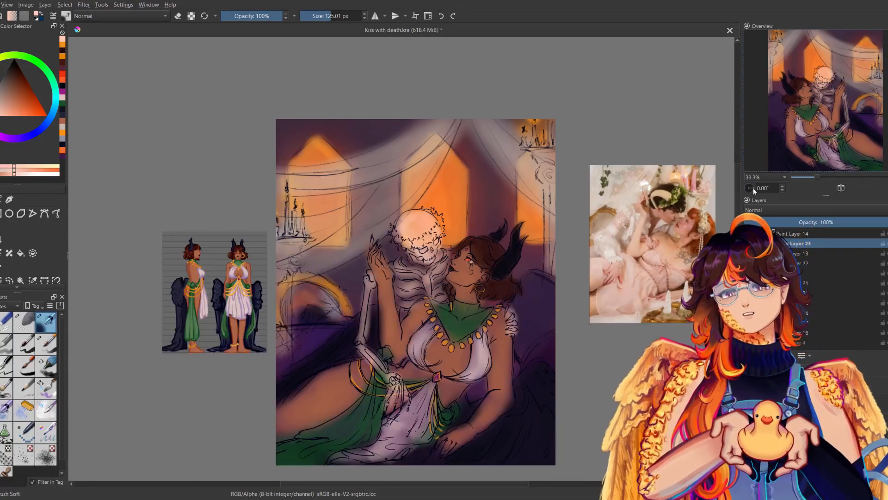
pyautogui.press('m')
pyautogui.moveTo(659, 232)
pyautogui.mouseDown()
pyautogui.moveTo(656, 217)
pyautogui.moveTo(646, 226)
pyautogui.mouseUp()
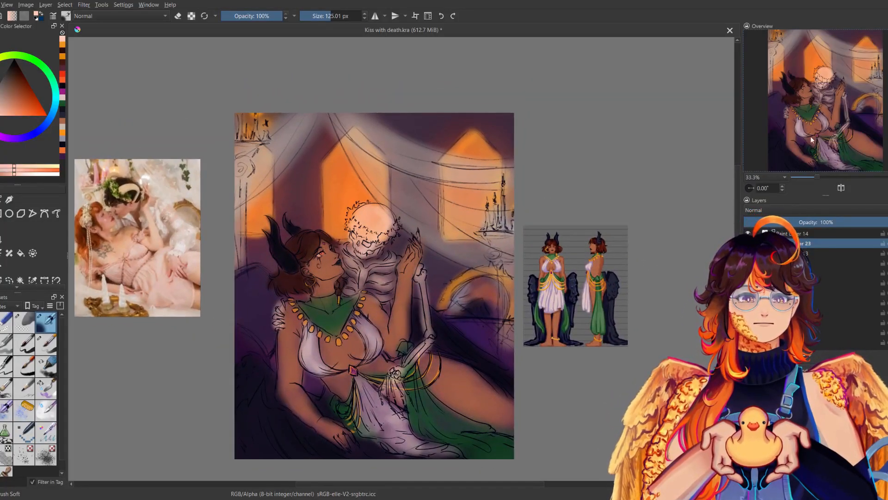
# Darken the skull's eye sockets and nose with dark blue using the soft brush at 20.54 px, and save the painting.
pyautogui.click(15, 71)
pyautogui.click(40, 129)
pyautogui.click(317, 18)
pyautogui.moveTo(353, 235); pyautogui.dragTo(368, 244)
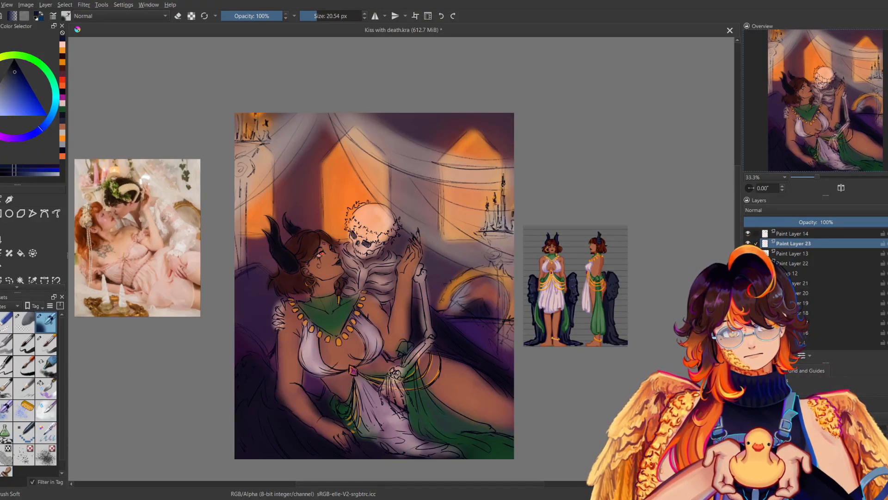
pyautogui.press('m')
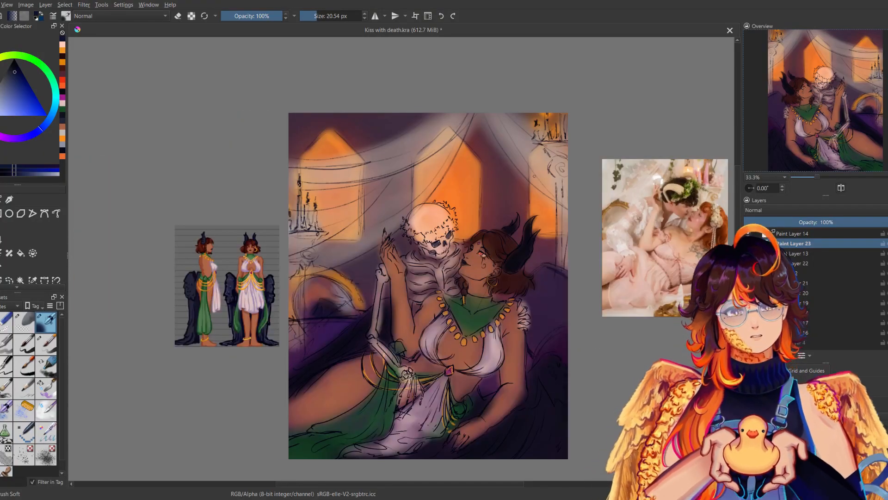
pyautogui.press('m')
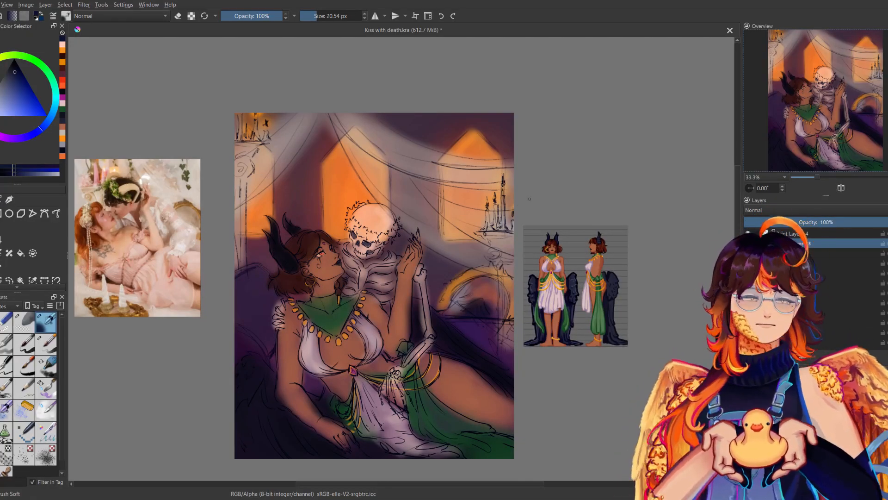
pyautogui.moveTo(472, 209); pyautogui.dragTo(458, 196)
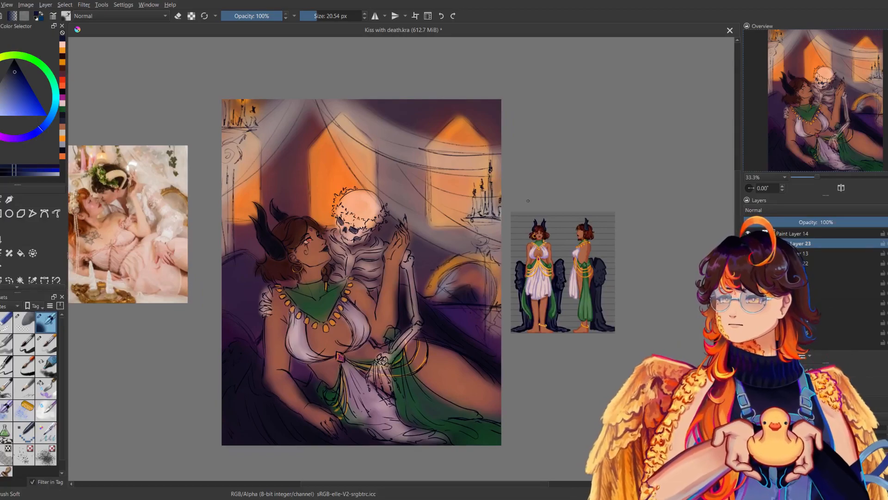
pyautogui.hotkey('ctrl', 's')
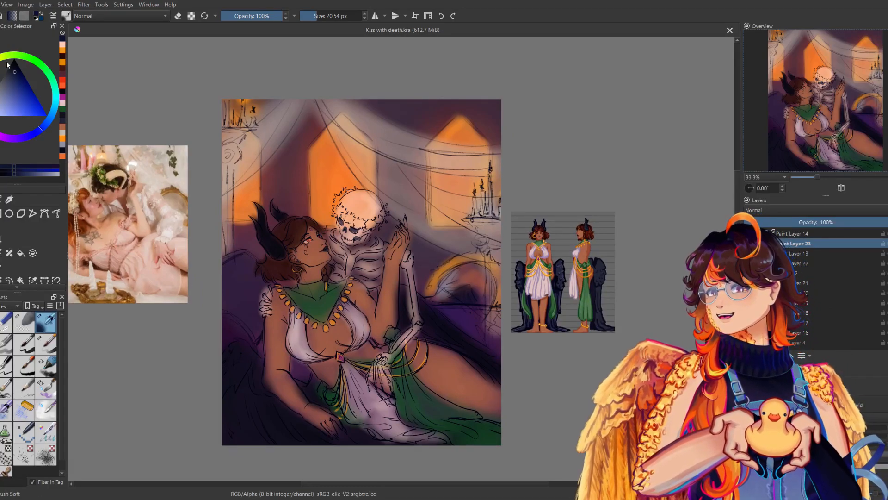
# Tint the leafy wreath around the skull dark green with the soft brush at 153.75 px.
pyautogui.click(32, 59)
pyautogui.click(10, 71)
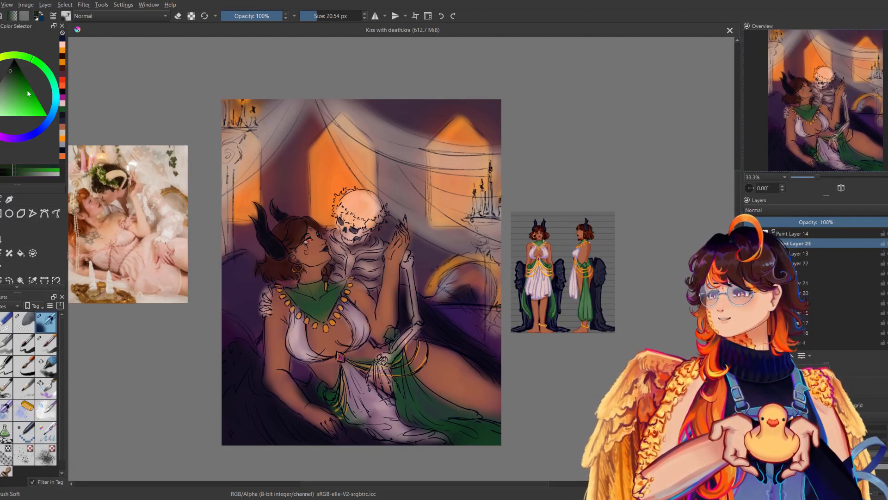
pyautogui.click(333, 16)
pyautogui.moveTo(339, 193)
pyautogui.mouseDown()
pyautogui.moveTo(336, 203)
pyautogui.moveTo(364, 223)
pyautogui.moveTo(375, 219)
pyautogui.mouseUp()
pyautogui.press('m')
# Lighten the wreathed skull again with the pale bone colour using the soft brush at 153.75 px.
pyautogui.press('m')
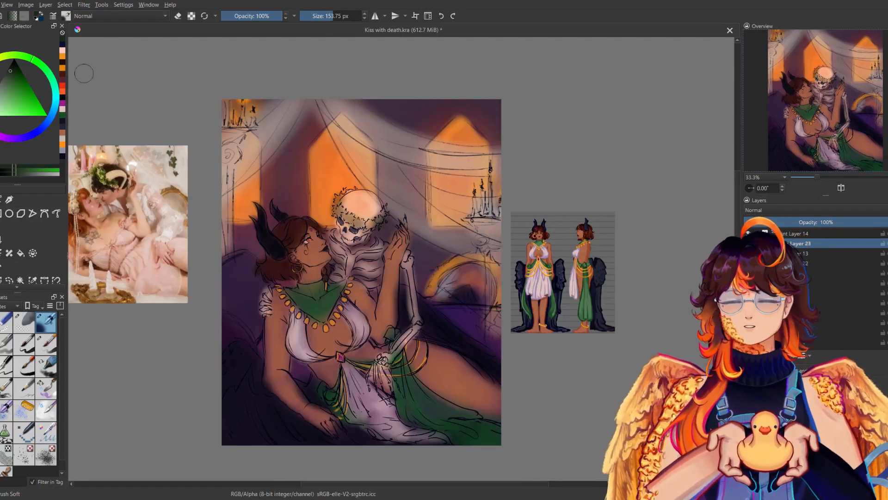
pyautogui.press('x')
pyautogui.moveTo(338, 211)
pyautogui.mouseDown()
pyautogui.moveTo(355, 220)
pyautogui.moveTo(338, 198)
pyautogui.mouseUp()
pyautogui.press('m')
pyautogui.press('m')
pyautogui.moveTo(592, 153); pyautogui.dragTo(583, 151)
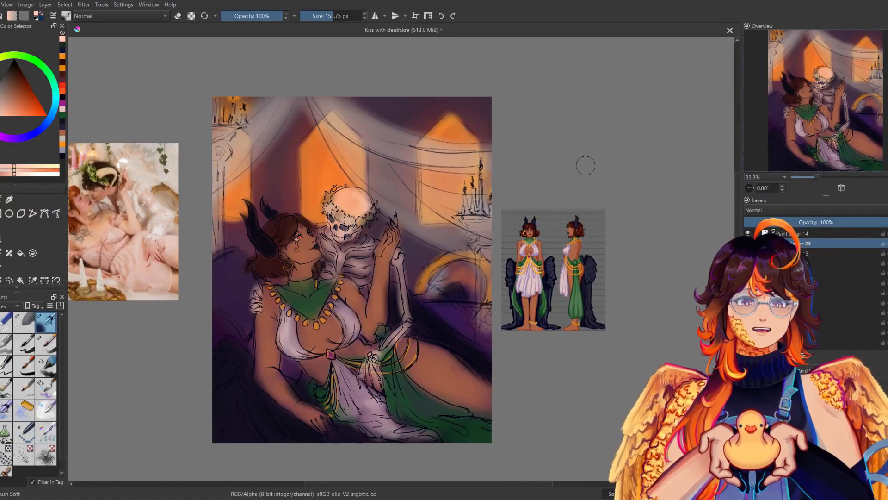
# Touch up the woman's cheek on Paint Layer 22 with her sampled skin tone using the soft brush at 47.88 px, and save the painting.
pyautogui.keyDown('ctrl'); pyautogui.click(305, 253); pyautogui.keyUp('ctrl')
pyautogui.hotkey('ctrl', 's')
pyautogui.click(322, 17)
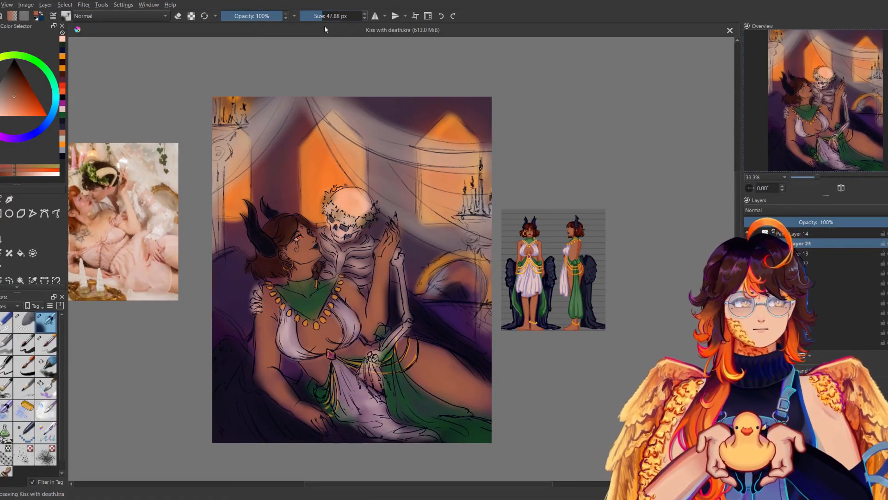
pyautogui.press('pagedown')
pyautogui.press('pagedown')
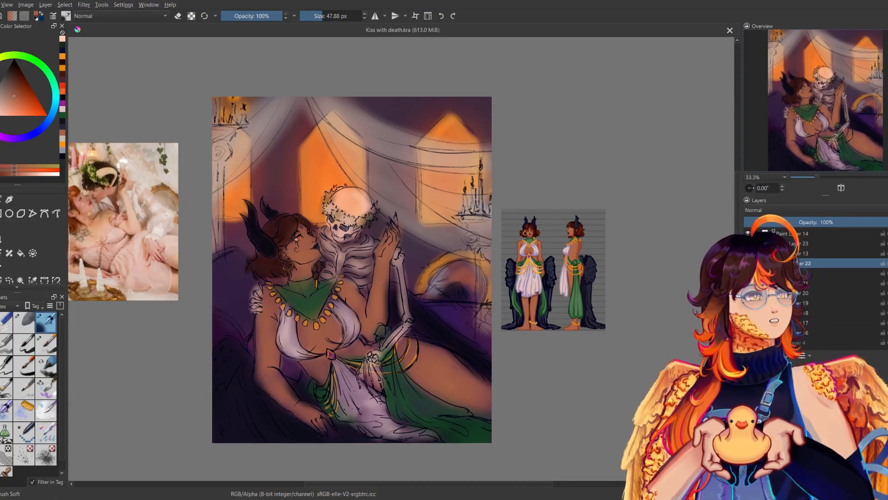
pyautogui.moveTo(303, 255); pyautogui.dragTo(309, 265)
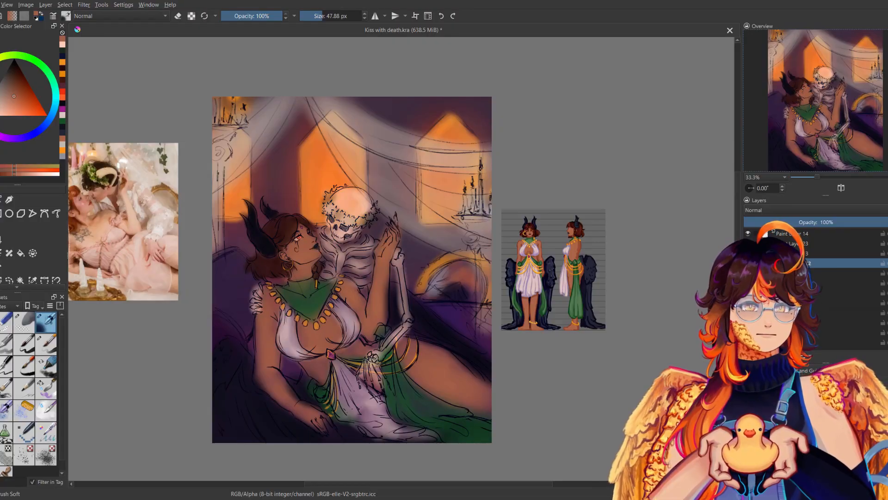
pyautogui.moveTo(610, 295); pyautogui.dragTo(630, 285)
pyautogui.hotkey('ctrl', 's')
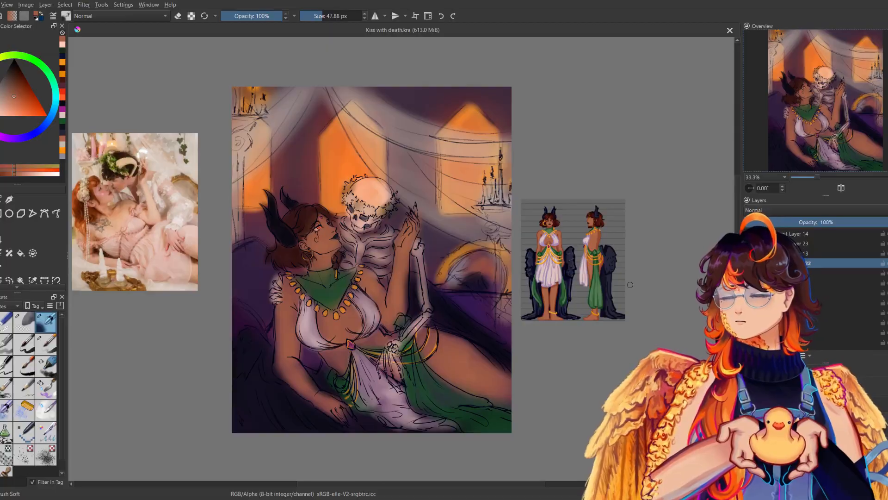
pyautogui.moveTo(531, 331); pyautogui.dragTo(555, 329)
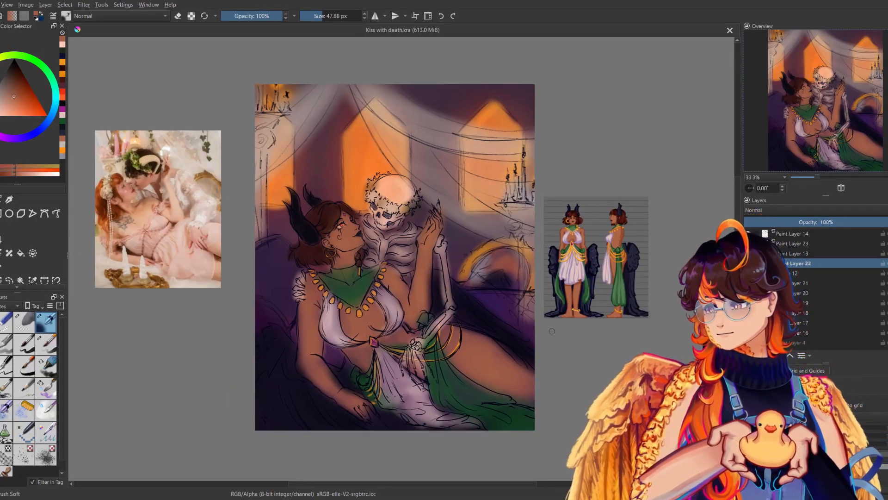